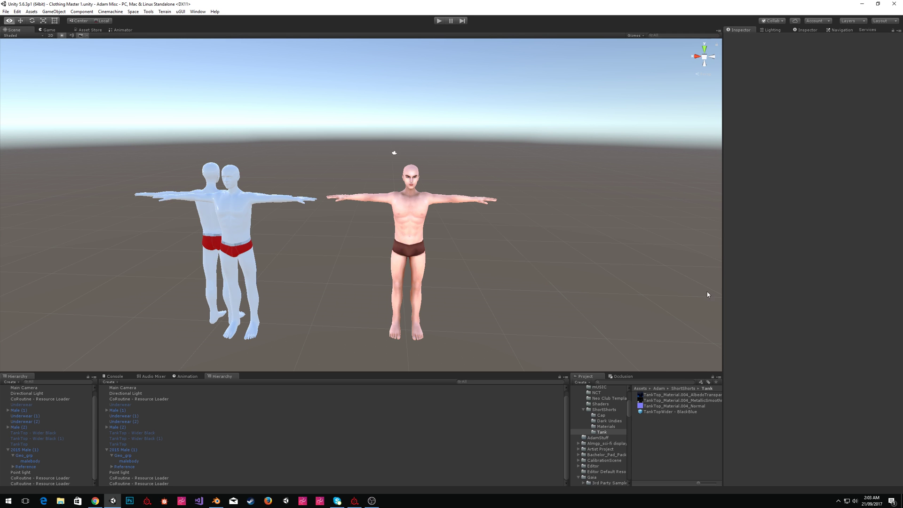
Switch to Blender, where the male body models are open.
{"action": "mouse_move", "coordinate": [209, 506]}
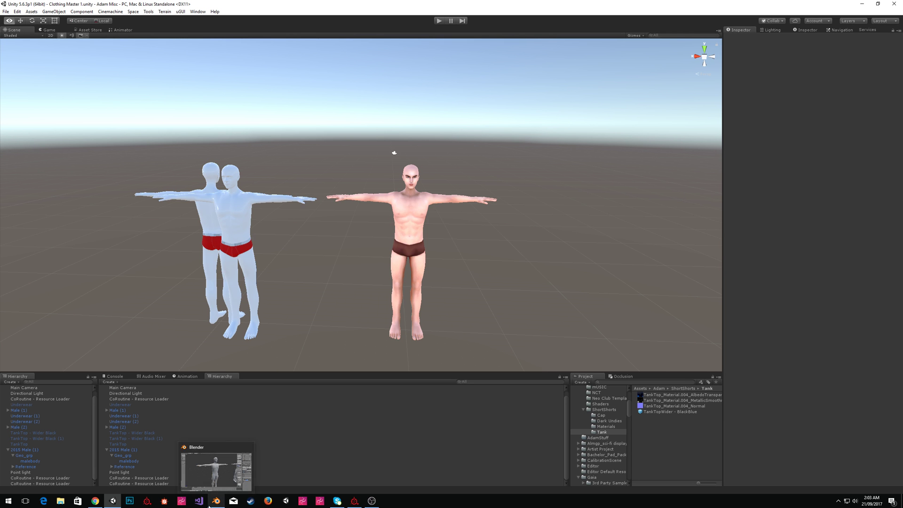
{"action": "left_click", "coordinate": [207, 463]}
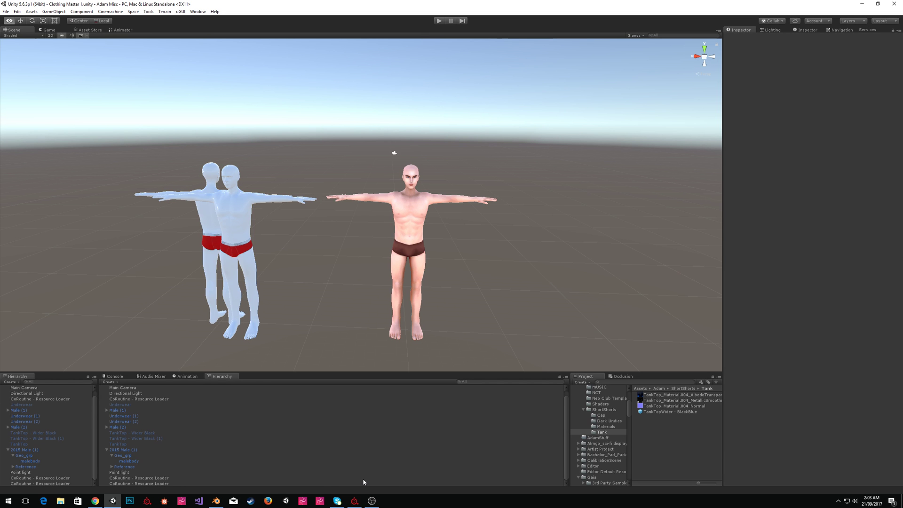
{"action": "mouse_move", "coordinate": [355, 501]}
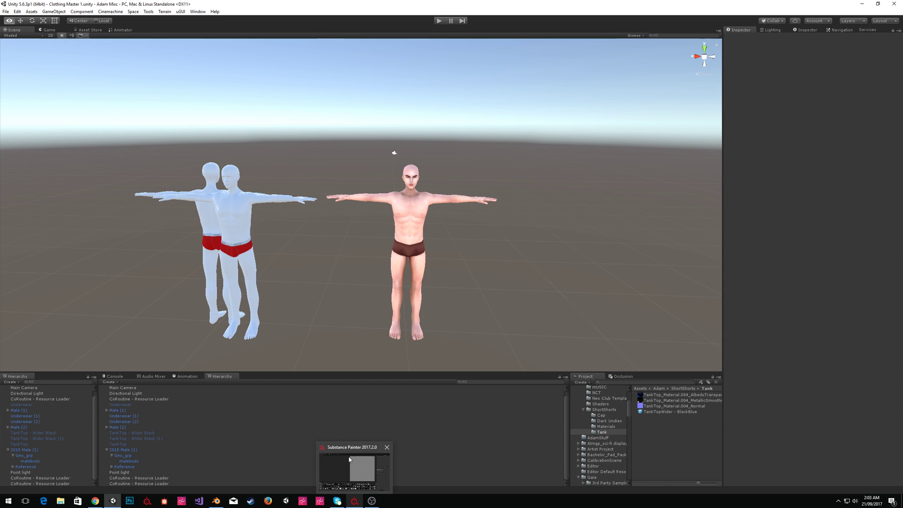
{"action": "mouse_move", "coordinate": [349, 460]}
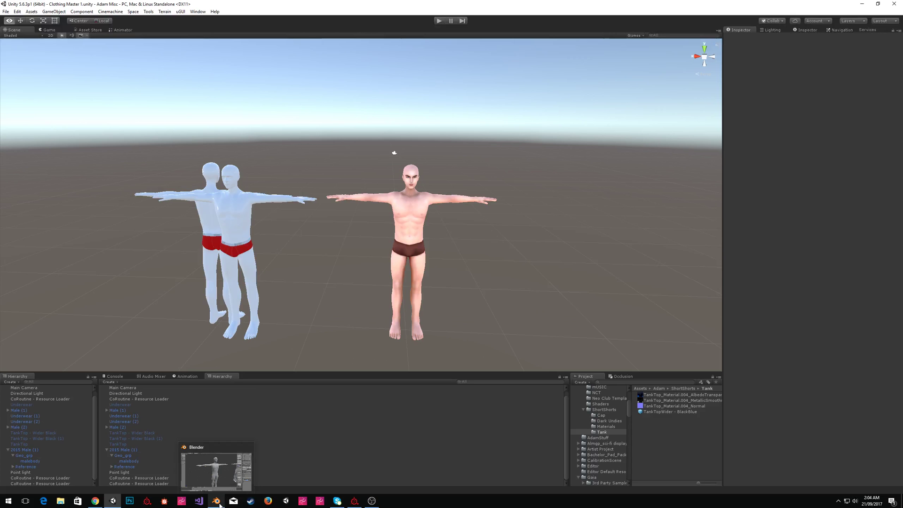
{"action": "left_click", "coordinate": [230, 479]}
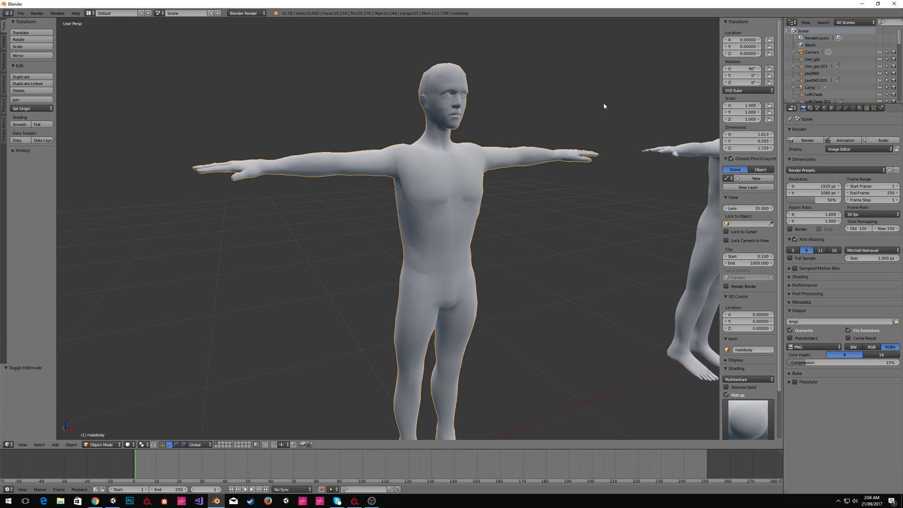
Examine the two male bodies from several angles and inspect the mesh of malebody in Edit Mode.
{"action": "middle_click_drag", "start_coordinate": [590, 139], "coordinate": [590, 167]}
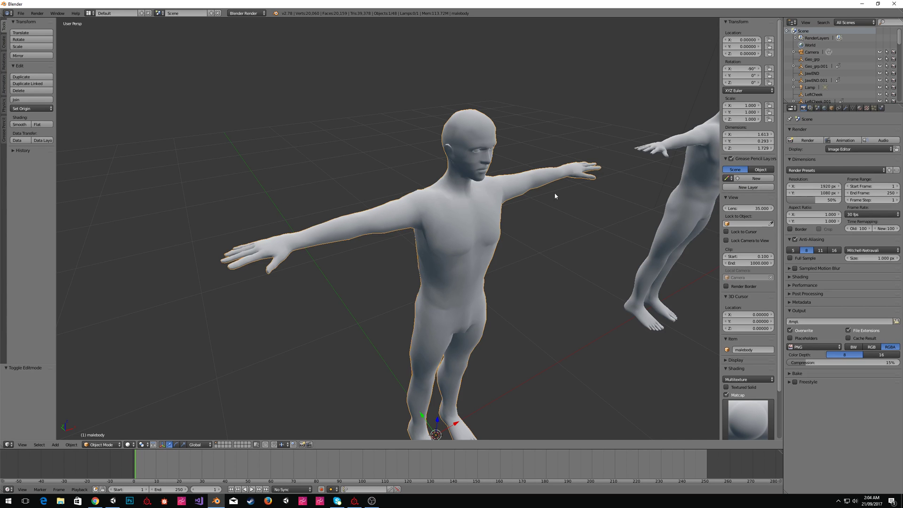
{"action": "middle_click_drag", "start_coordinate": [602, 211], "coordinate": [563, 228]}
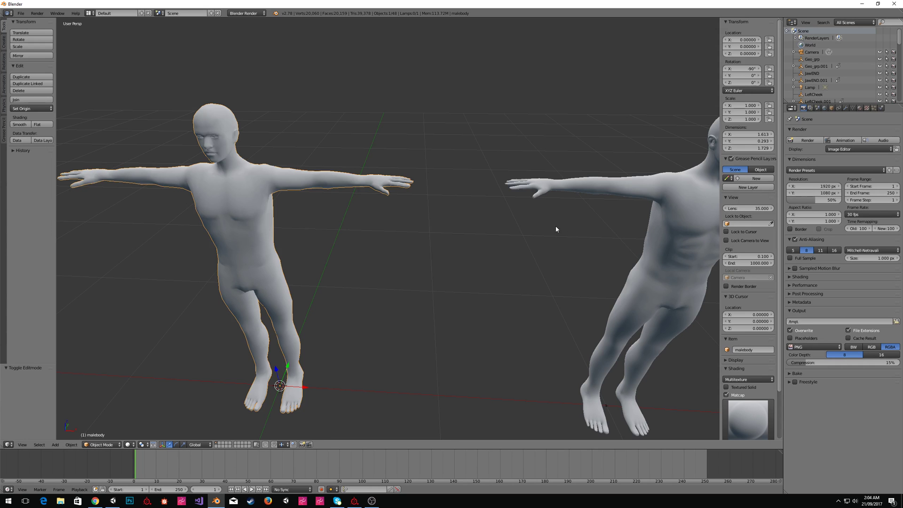
{"action": "scroll", "coordinate": [554, 229], "scroll_direction": "down", "scroll_amount": 2}
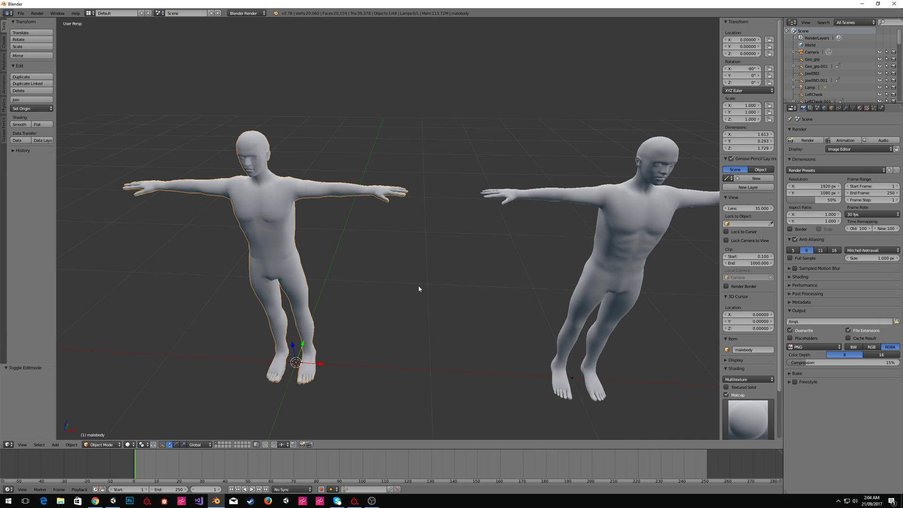
{"action": "middle_click_drag", "start_coordinate": [397, 246], "coordinate": [395, 227]}
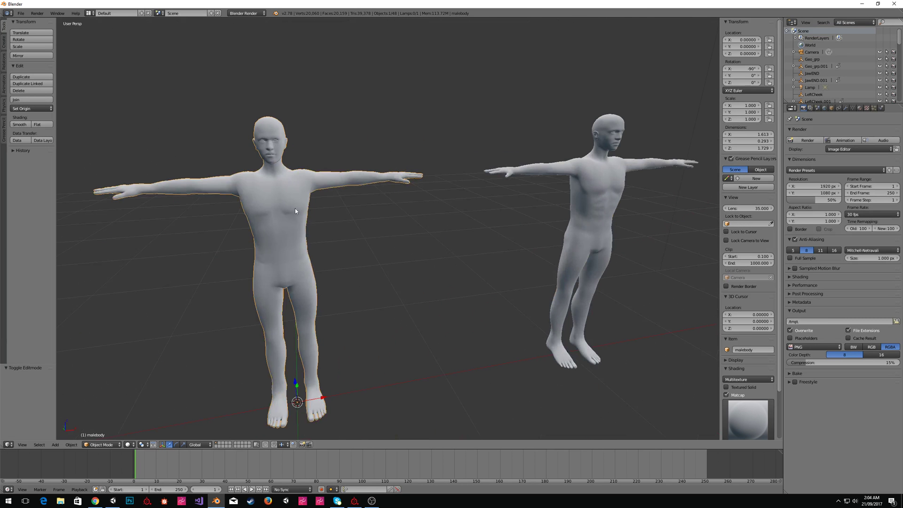
{"action": "middle_click_drag", "start_coordinate": [461, 176], "coordinate": [472, 208]}
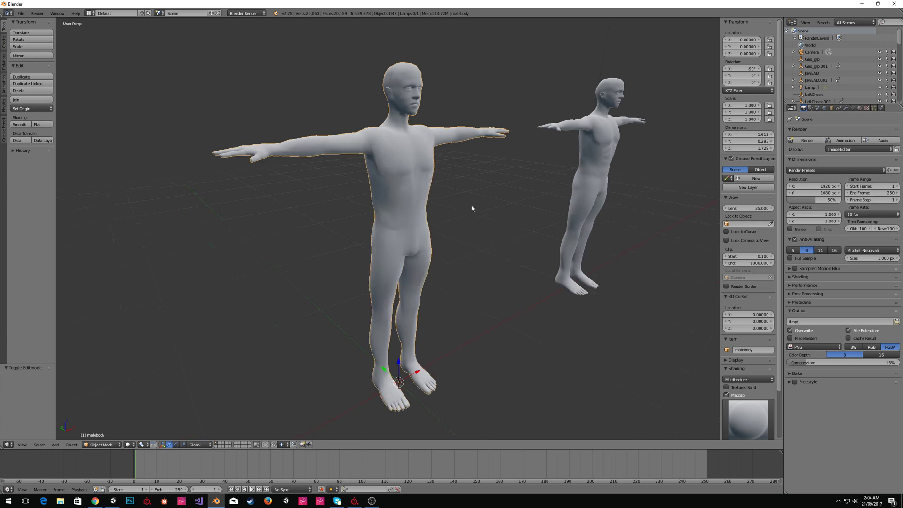
{"action": "key", "text": "Tab"}
{"action": "middle_click_drag", "start_coordinate": [407, 144], "coordinate": [454, 184]}
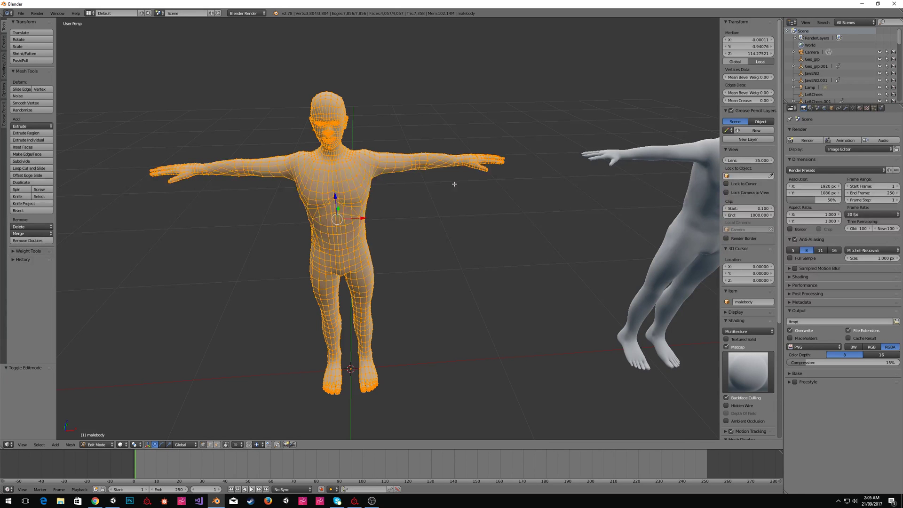
{"action": "key", "text": "Tab"}
Move the more muscular body -2 units along X onto the other body for comparison, and undo the move.
{"action": "middle_click_drag", "start_coordinate": [552, 203], "coordinate": [340, 216]}
{"action": "scroll", "coordinate": [342, 212], "scroll_direction": "down", "scroll_amount": 3}
{"action": "right_click", "coordinate": [459, 234]}
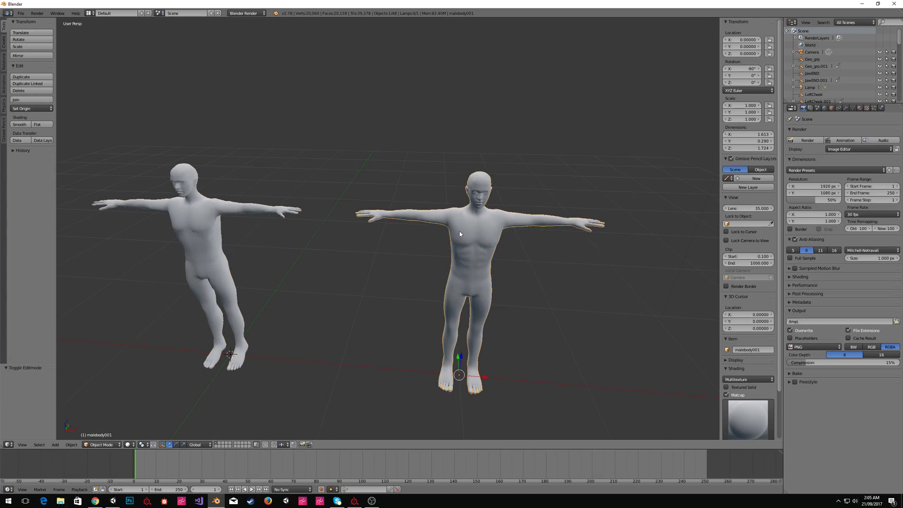
{"action": "left_click_drag", "start_coordinate": [486, 378], "coordinate": [301, 361]}
{"action": "middle_click_drag", "start_coordinate": [301, 361], "coordinate": [396, 243]}
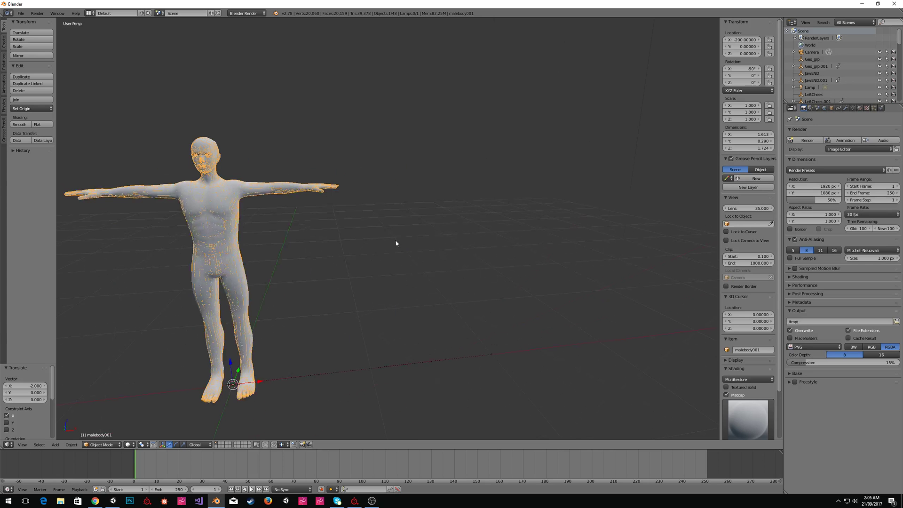
{"action": "key", "text": "ctrl+z"}
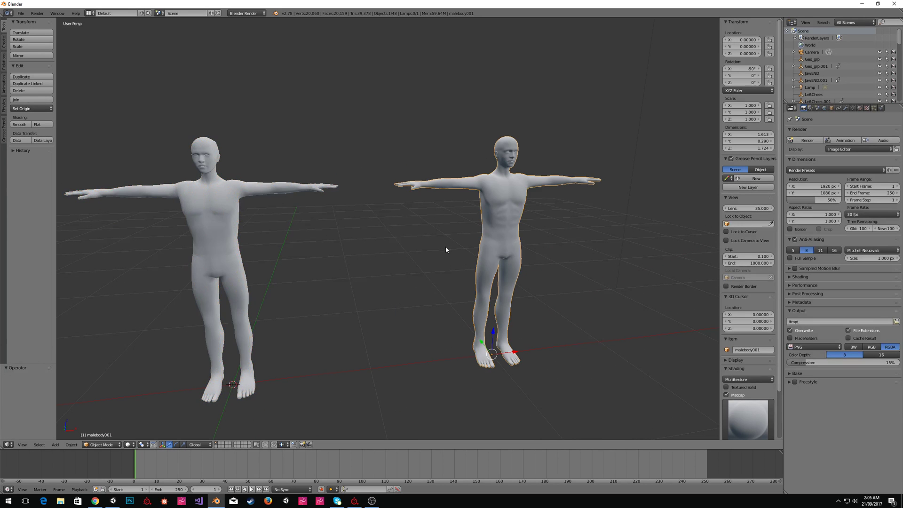
Compare the mesh density and polygon statistics of the two male bodies by viewing each one in Edit Mode.
{"action": "middle_click_drag", "start_coordinate": [547, 232], "coordinate": [416, 218]}
{"action": "key", "text": "Tab"}
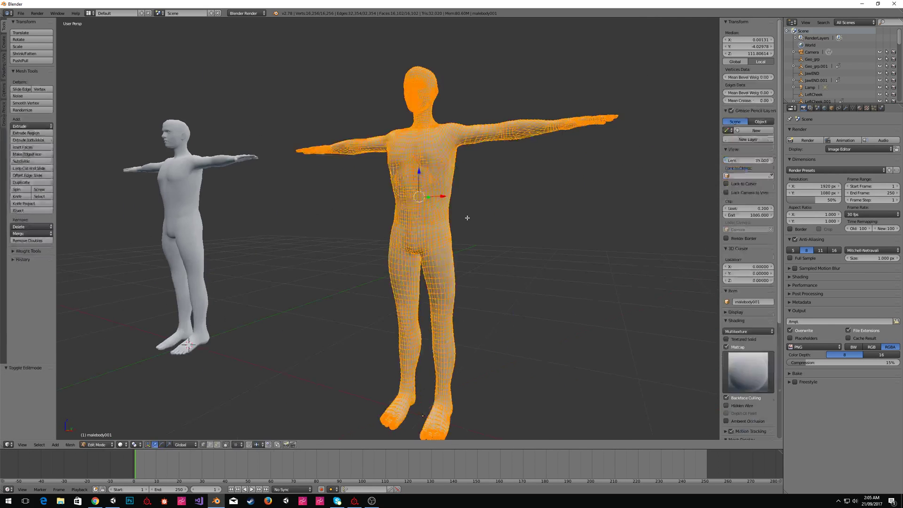
{"action": "key", "text": "Tab"}
{"action": "right_click", "coordinate": [196, 211]}
{"action": "key", "text": "Tab"}
{"action": "key", "text": "Tab"}
{"action": "right_click", "coordinate": [424, 197]}
{"action": "middle_click_drag", "start_coordinate": [323, 171], "coordinate": [358, 185]}
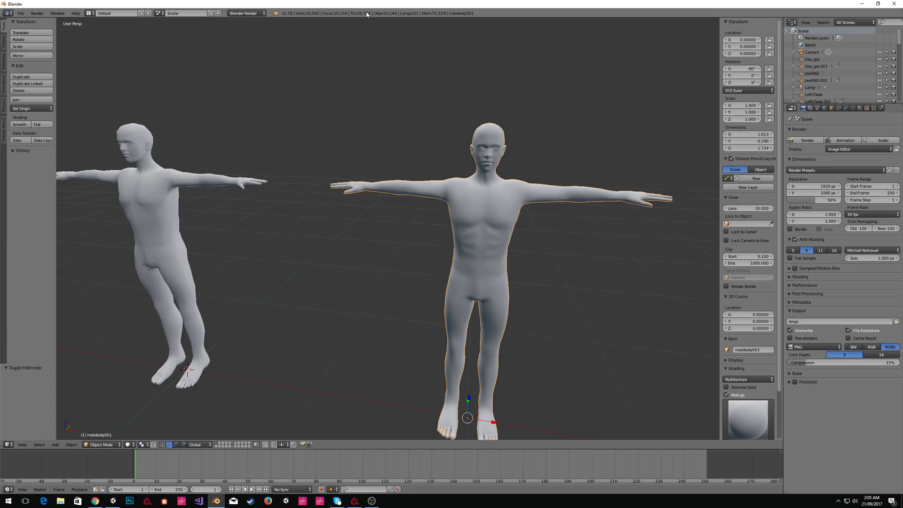
{"action": "right_click", "coordinate": [160, 187]}
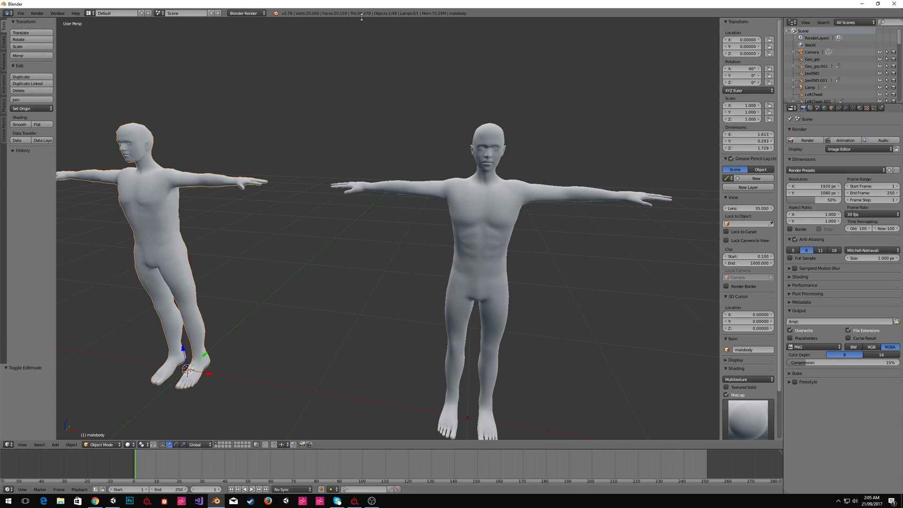
{"action": "key", "text": "Tab"}
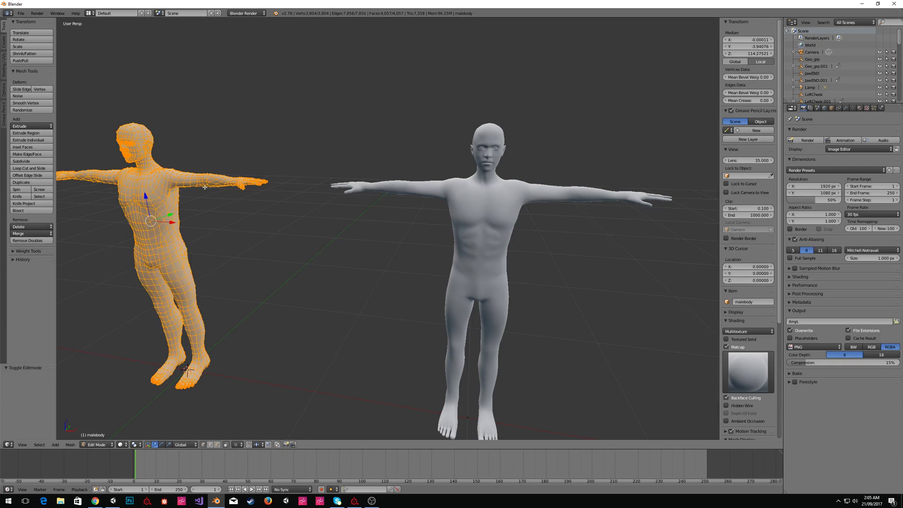
{"action": "key", "text": "Tab"}
{"action": "right_click", "coordinate": [496, 198]}
{"action": "key", "text": "Tab"}
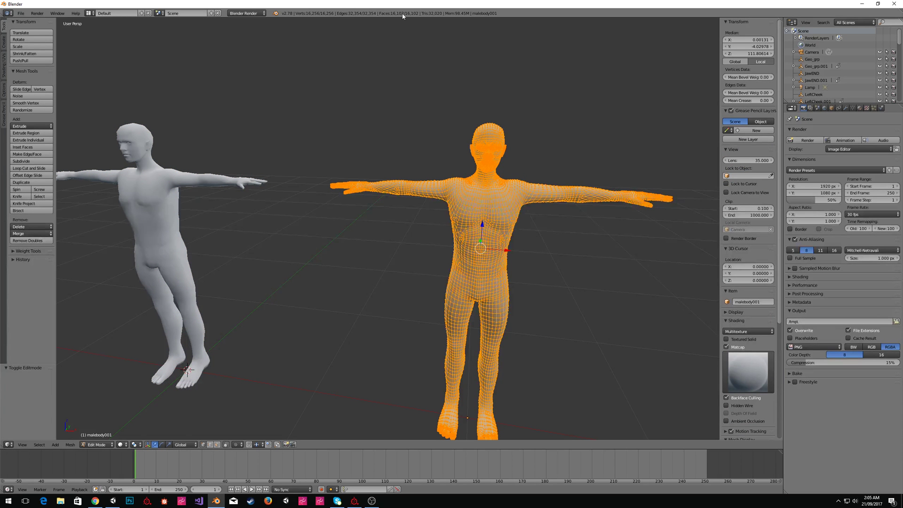
{"action": "key", "text": "Tab"}
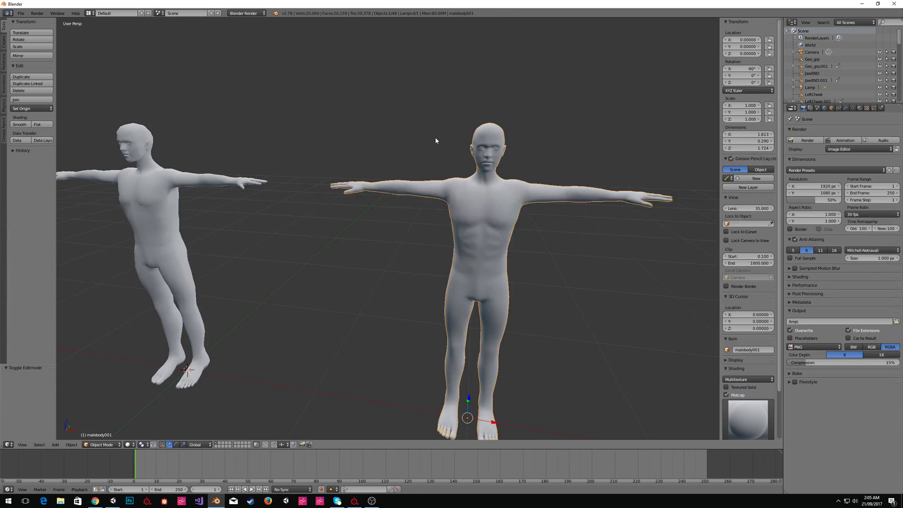
Examine the head, ear and shoulders of the simpler male body up close.
{"action": "middle_click_drag", "start_coordinate": [379, 177], "coordinate": [480, 150]}
{"action": "scroll", "coordinate": [429, 147], "scroll_direction": "up", "scroll_amount": 4}
{"action": "scroll", "coordinate": [438, 185], "scroll_direction": "up", "scroll_amount": 2}
{"action": "middle_click_drag", "start_coordinate": [221, 142], "coordinate": [400, 132], "text": "shift"}
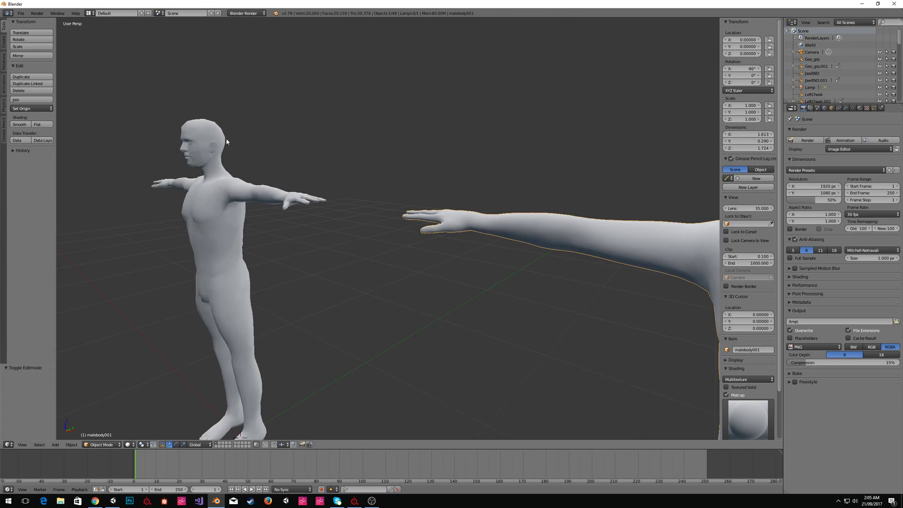
{"action": "middle_click_drag", "start_coordinate": [244, 143], "coordinate": [350, 141]}
{"action": "scroll", "coordinate": [350, 143], "scroll_direction": "up", "scroll_amount": 2}
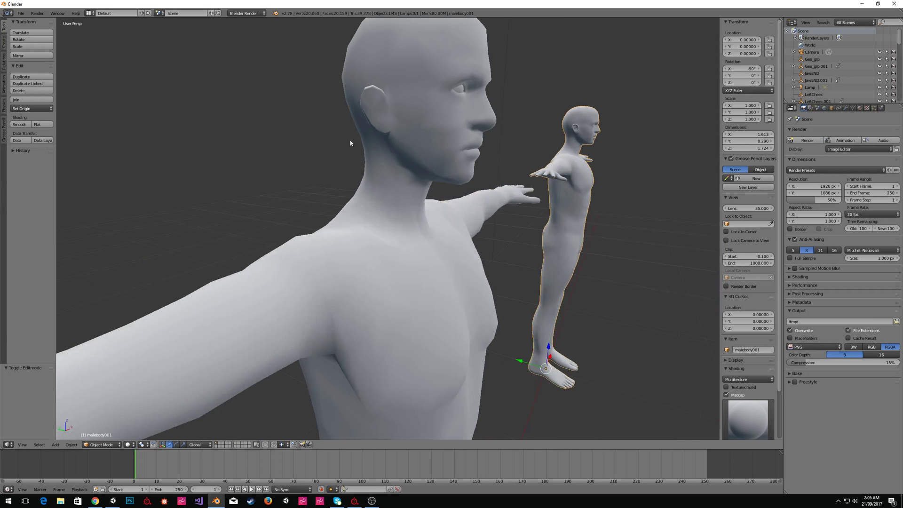
Examine the face, torso and hand of the more muscular body up close.
{"action": "middle_click_drag", "start_coordinate": [519, 163], "coordinate": [173, 186]}
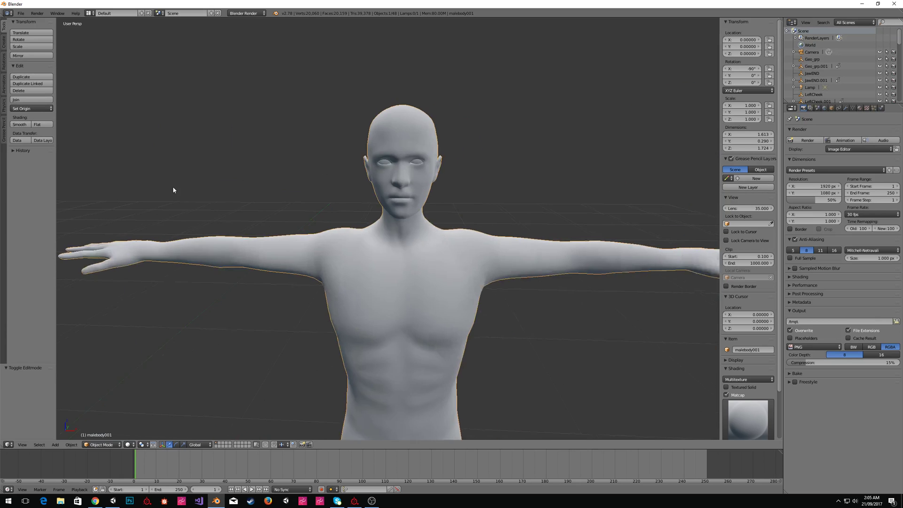
{"action": "scroll", "coordinate": [215, 168], "scroll_direction": "up", "scroll_amount": 1}
{"action": "middle_click_drag", "start_coordinate": [239, 166], "coordinate": [261, 155]}
{"action": "middle_click_drag", "start_coordinate": [396, 306], "coordinate": [380, 242]}
{"action": "scroll", "coordinate": [386, 234], "scroll_direction": "down", "scroll_amount": 10}
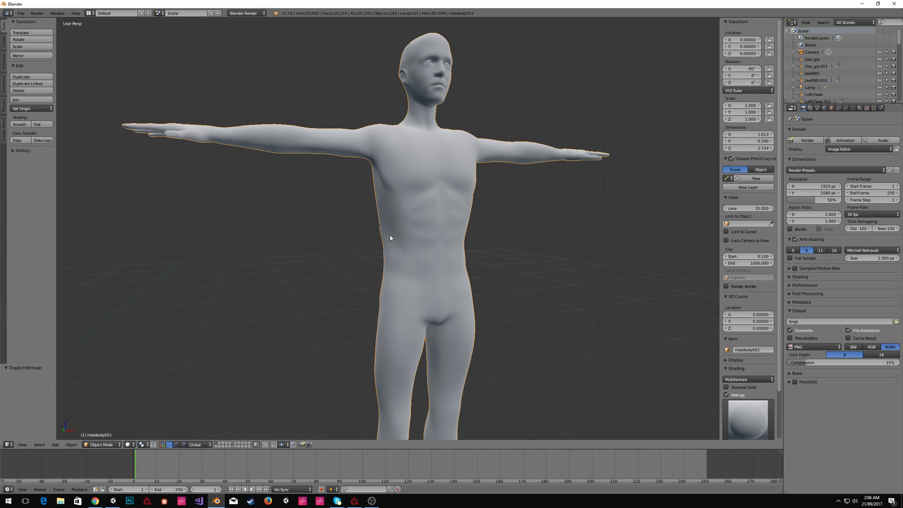
{"action": "middle_click_drag", "start_coordinate": [310, 242], "coordinate": [367, 323]}
{"action": "scroll", "coordinate": [409, 244], "scroll_direction": "up", "scroll_amount": 5}
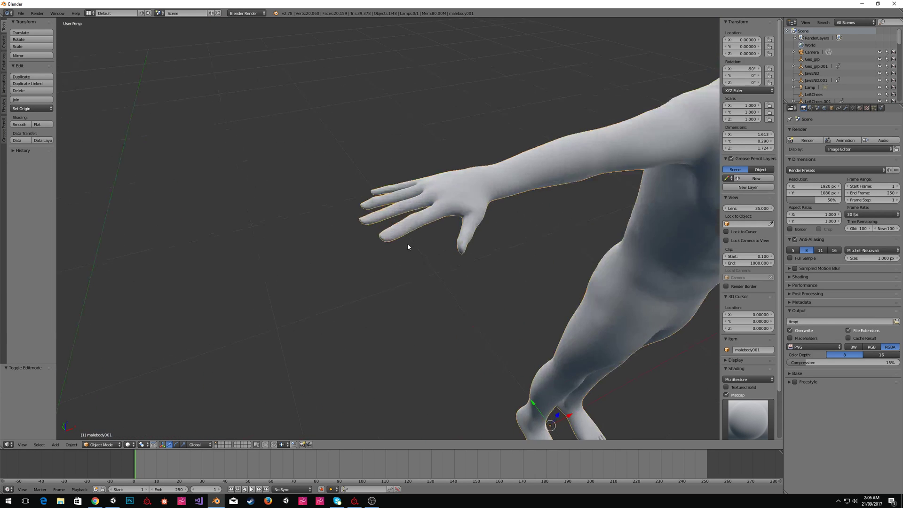
{"action": "scroll", "coordinate": [409, 244], "scroll_direction": "down", "scroll_amount": 5}
{"action": "mouse_move", "coordinate": [409, 245]}
{"action": "middle_mouse_down"}
{"action": "mouse_move", "coordinate": [329, 244]}
{"action": "mouse_move", "coordinate": [461, 260]}
{"action": "mouse_move", "coordinate": [438, 246]}
{"action": "mouse_move", "coordinate": [435, 219]}
{"action": "mouse_move", "coordinate": [383, 220]}
{"action": "mouse_move", "coordinate": [348, 247]}
{"action": "mouse_move", "coordinate": [481, 250]}
{"action": "mouse_move", "coordinate": [406, 255]}
{"action": "middle_mouse_up"}
{"action": "scroll", "coordinate": [404, 254], "scroll_direction": "down", "scroll_amount": 1}
{"action": "middle_click_drag", "start_coordinate": [356, 223], "coordinate": [368, 223]}
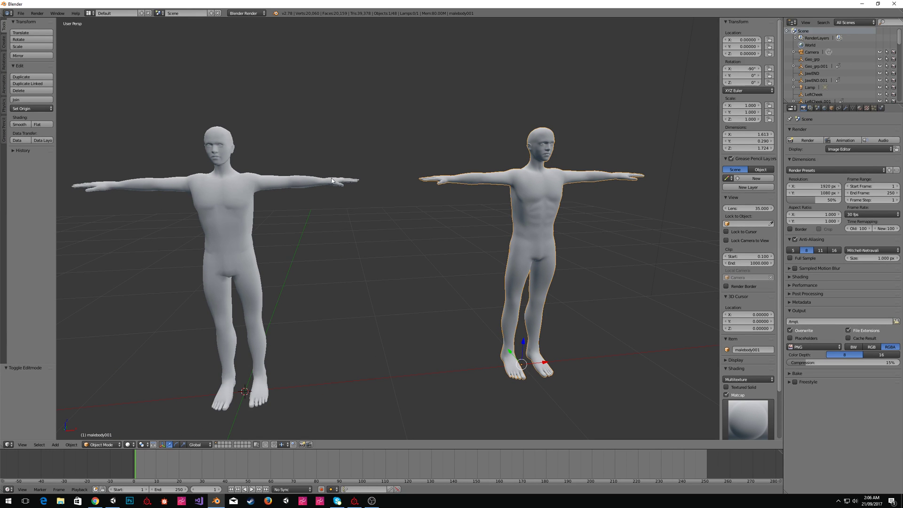
Compare the two male bodies side by side from several angles, selecting each in turn.
{"action": "middle_click_drag", "start_coordinate": [533, 192], "coordinate": [521, 169]}
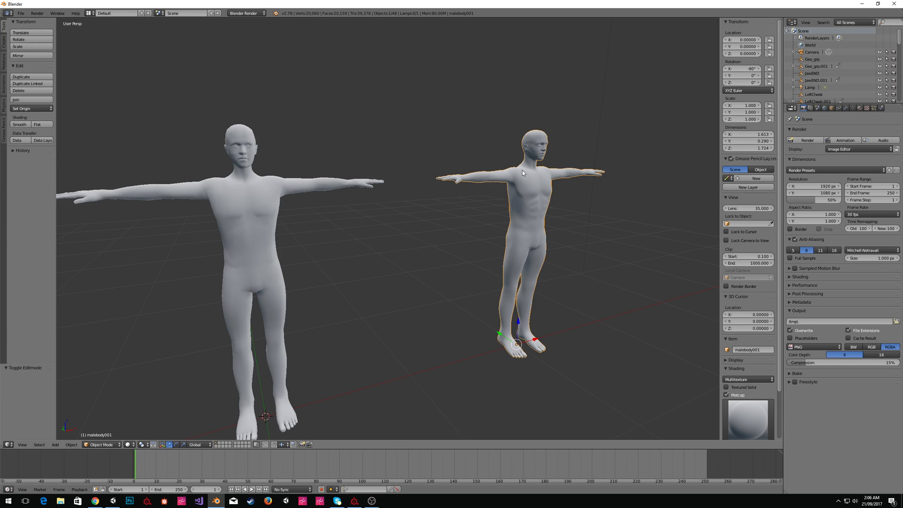
{"action": "middle_click_drag", "start_coordinate": [522, 170], "coordinate": [549, 233]}
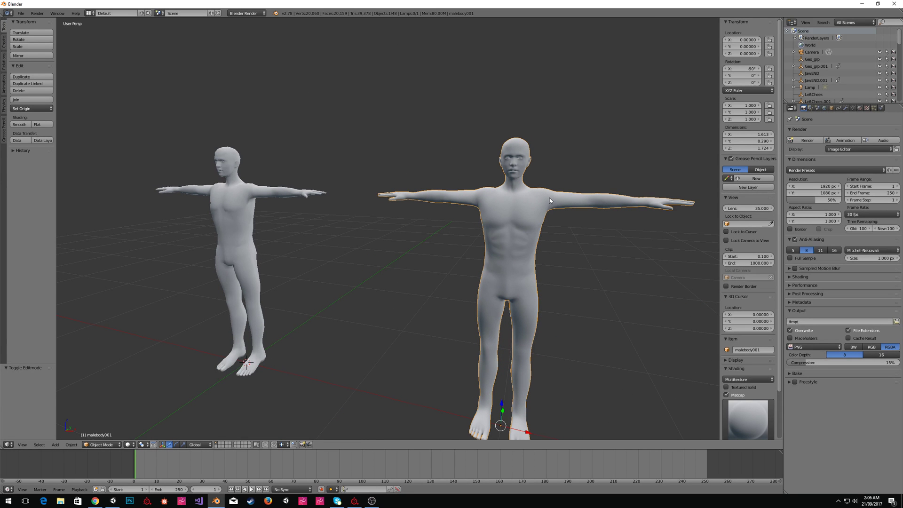
{"action": "middle_click_drag", "start_coordinate": [468, 215], "coordinate": [504, 220]}
{"action": "middle_click_drag", "start_coordinate": [406, 224], "coordinate": [474, 215]}
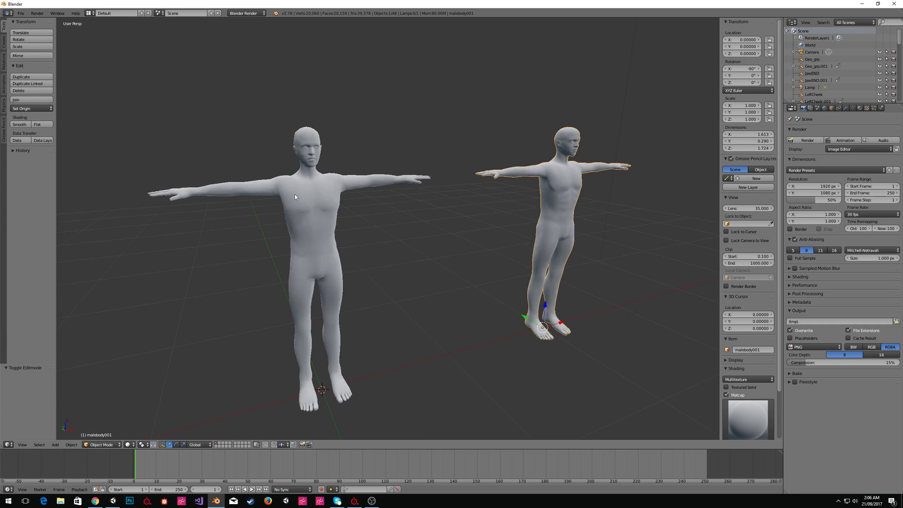
{"action": "right_click", "coordinate": [334, 180]}
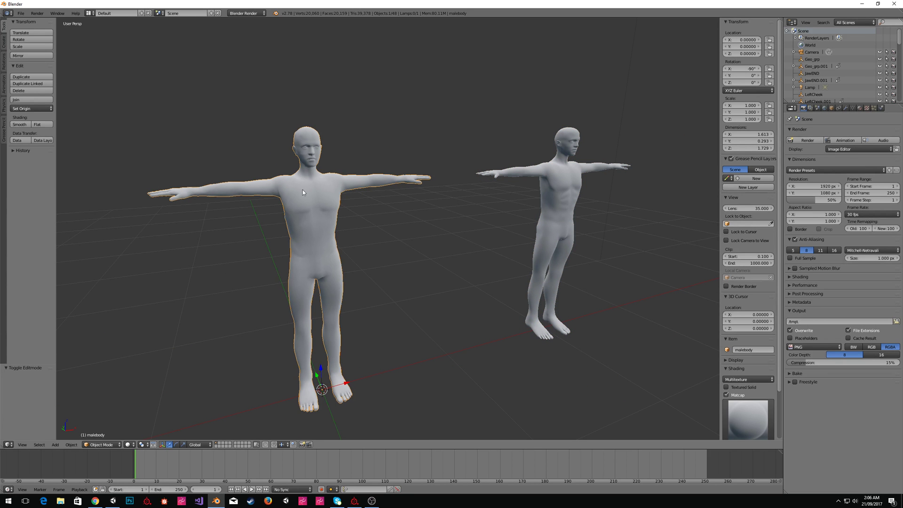
{"action": "right_click", "coordinate": [562, 137]}
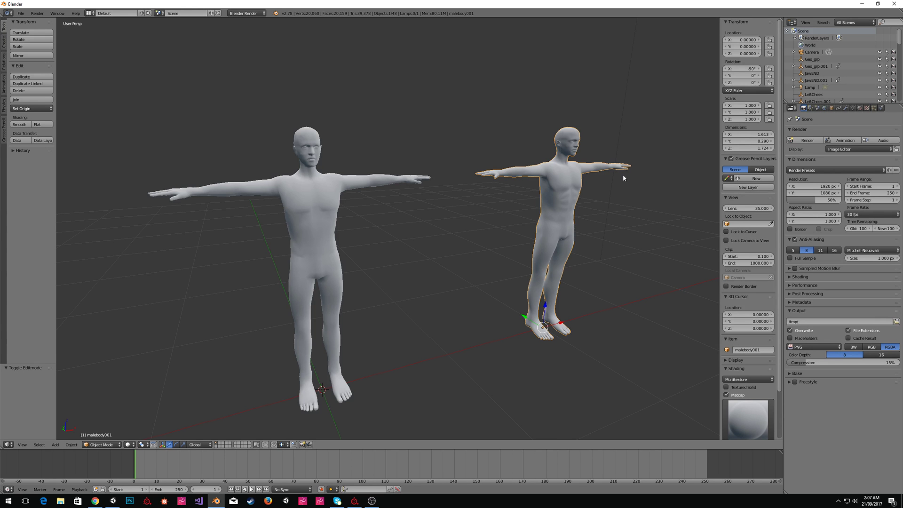
{"action": "middle_click_drag", "start_coordinate": [520, 186], "coordinate": [395, 201]}
Select the simpler body, malebody, and inspect its shape and its mesh in Edit Mode.
{"action": "right_click", "coordinate": [346, 184]}
{"action": "middle_click_drag", "start_coordinate": [542, 196], "coordinate": [496, 187]}
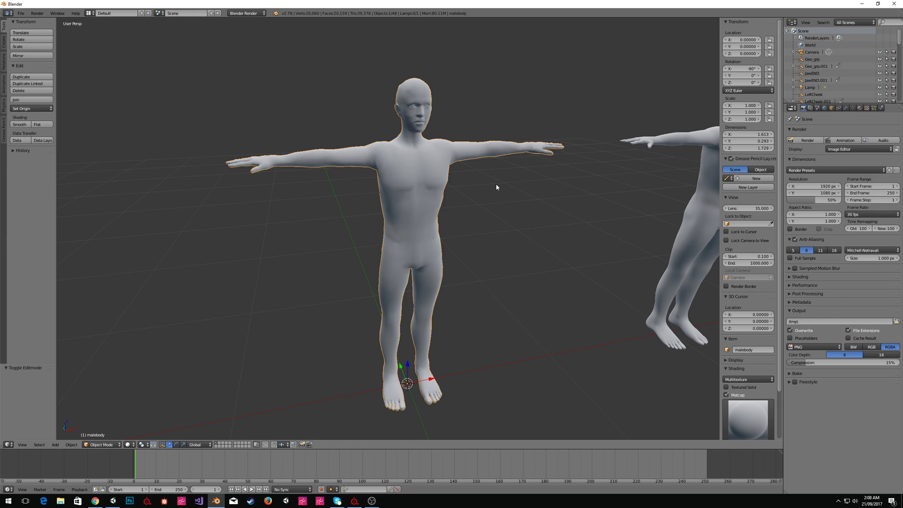
{"action": "mouse_move", "coordinate": [488, 168]}
{"action": "middle_mouse_down"}
{"action": "mouse_move", "coordinate": [510, 167]}
{"action": "mouse_move", "coordinate": [497, 168]}
{"action": "middle_mouse_up"}
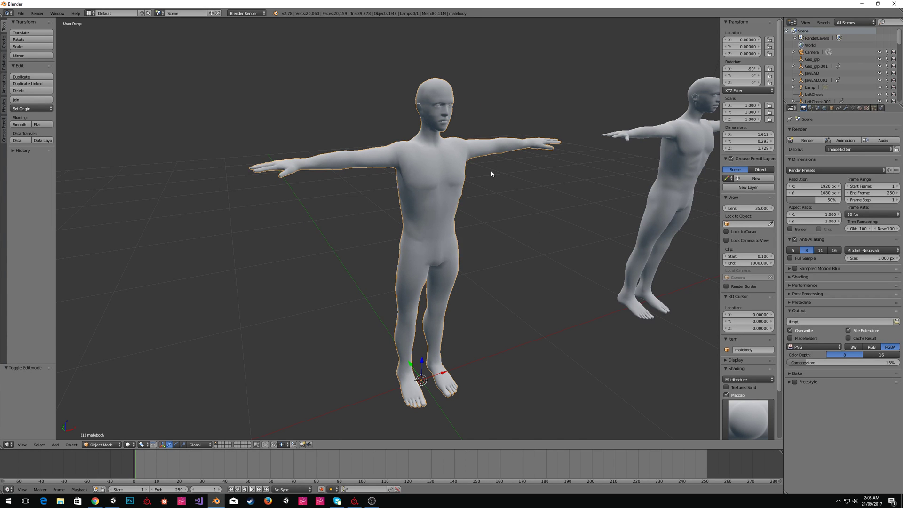
{"action": "key", "text": "Tab"}
{"action": "key", "text": "Tab"}
{"action": "scroll", "coordinate": [444, 183], "scroll_direction": "up", "scroll_amount": 1}
{"action": "mouse_move", "coordinate": [445, 184]}
{"action": "middle_mouse_down"}
{"action": "mouse_move", "coordinate": [430, 169]}
{"action": "mouse_move", "coordinate": [433, 179]}
{"action": "middle_mouse_up"}
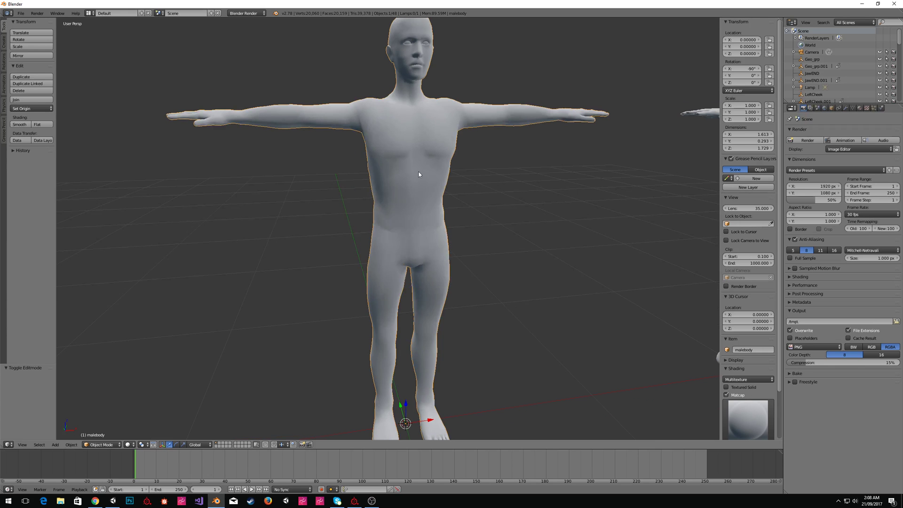
{"action": "scroll", "coordinate": [470, 137], "scroll_direction": "down", "scroll_amount": 3}
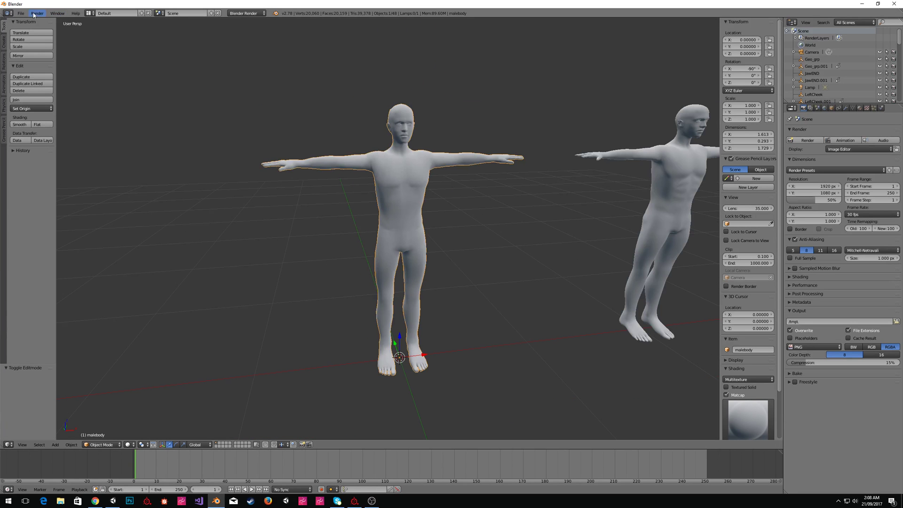
Switch to Unity, search the project assets for 2015, and preview the 2015 Male and 2015 Female models.
{"action": "key", "text": "alt+Tab"}
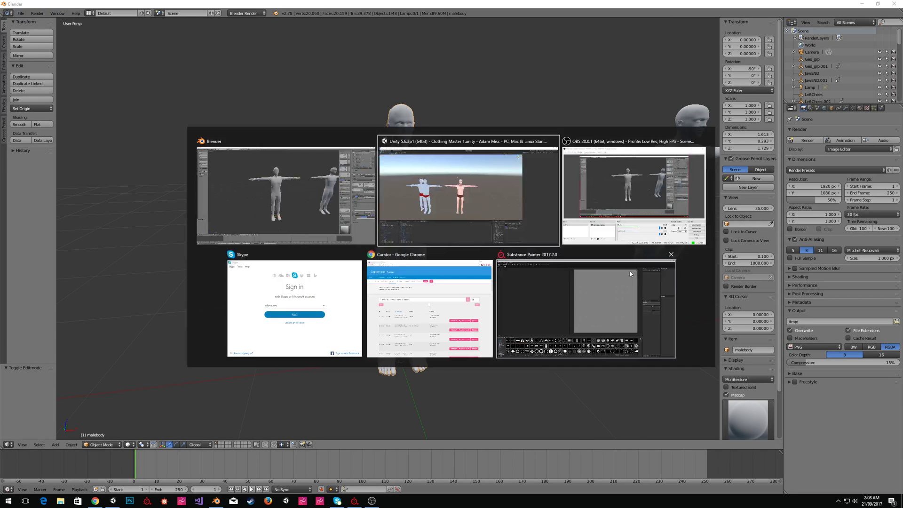
{"action": "left_click", "coordinate": [634, 382]}
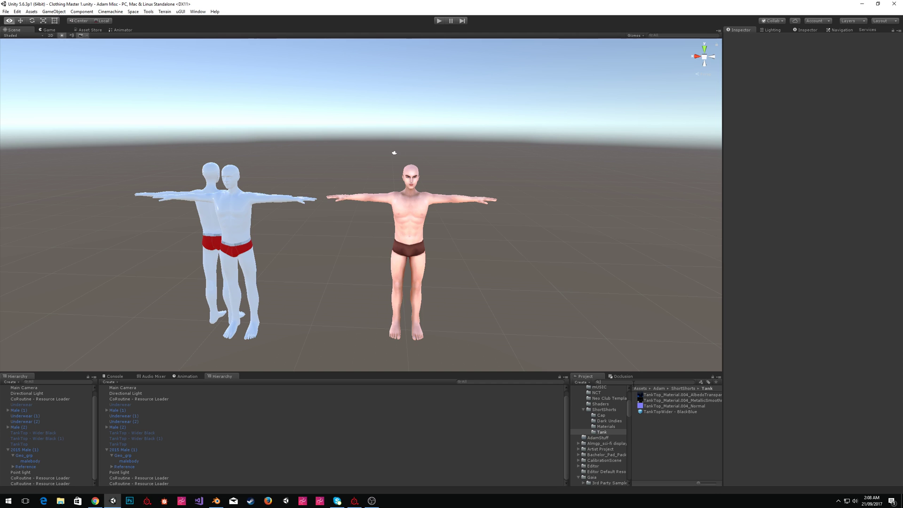
{"action": "type", "text": "20154"}
{"action": "key", "text": "BackSpace"}
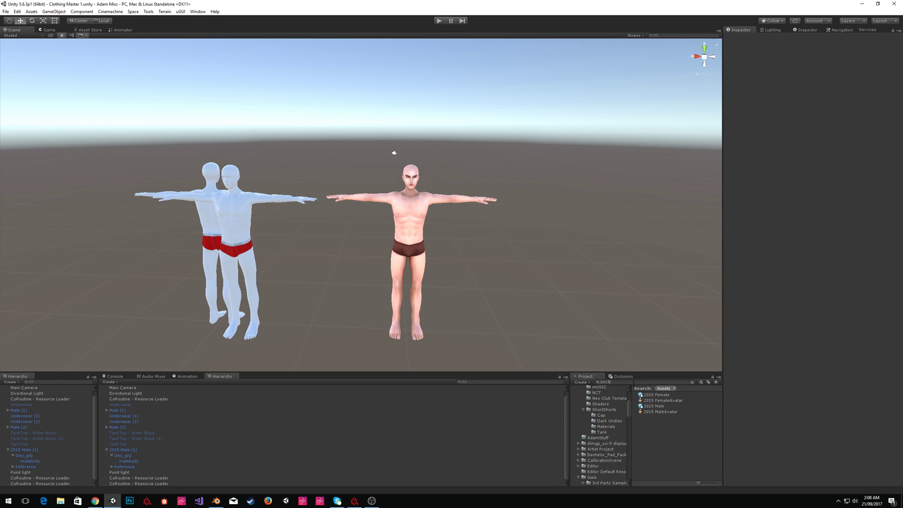
{"action": "left_click", "coordinate": [659, 396]}
{"action": "left_click", "coordinate": [654, 406]}
{"action": "left_click_drag", "start_coordinate": [800, 371], "coordinate": [825, 371]}
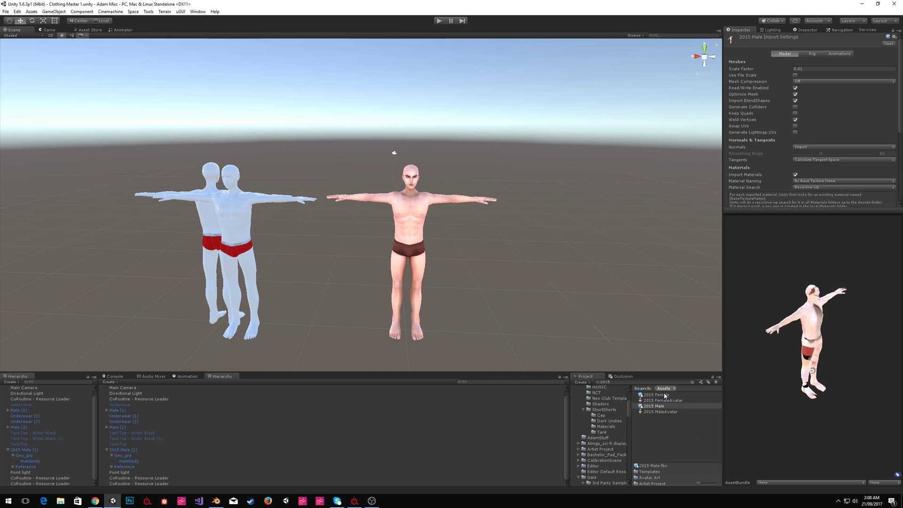
{"action": "left_click", "coordinate": [691, 395]}
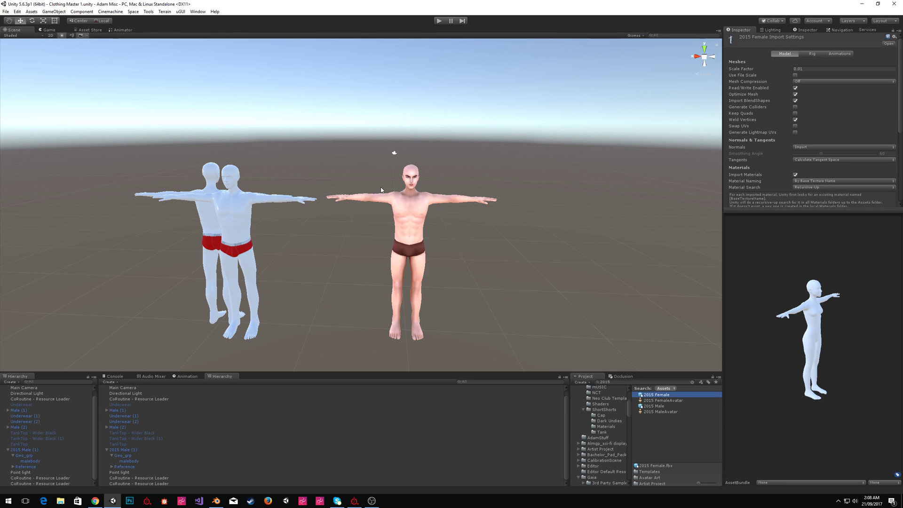
Examine the male characters wearing underwear in the Unity scene from a closer, angled viewpoint.
{"action": "right_click_drag", "start_coordinate": [439, 231], "coordinate": [535, 231]}
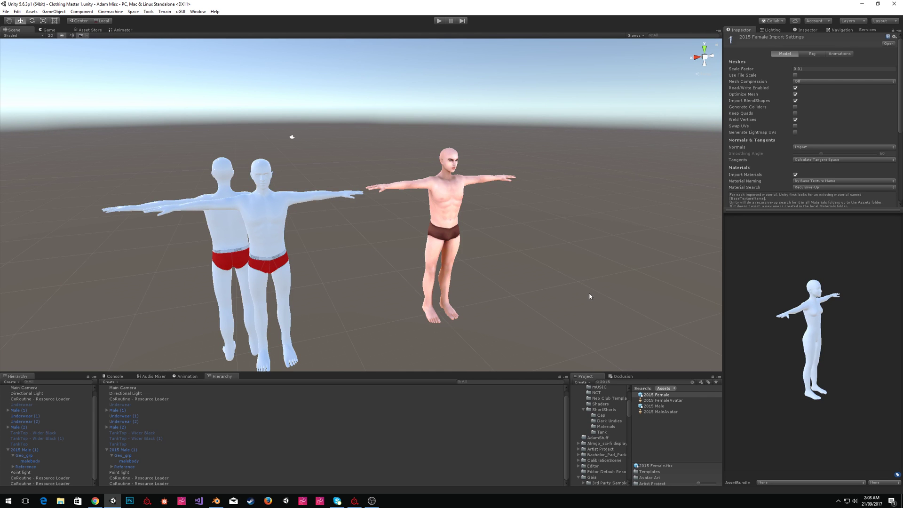
{"action": "left_click", "coordinate": [512, 204]}
{"action": "mouse_move", "coordinate": [551, 214]}
{"action": "right_mouse_down"}
{"action": "mouse_move", "coordinate": [540, 216]}
{"action": "mouse_move", "coordinate": [637, 222]}
{"action": "mouse_move", "coordinate": [562, 228]}
{"action": "right_mouse_up"}
{"action": "key", "text": "a"}
{"action": "key", "text": "d"}
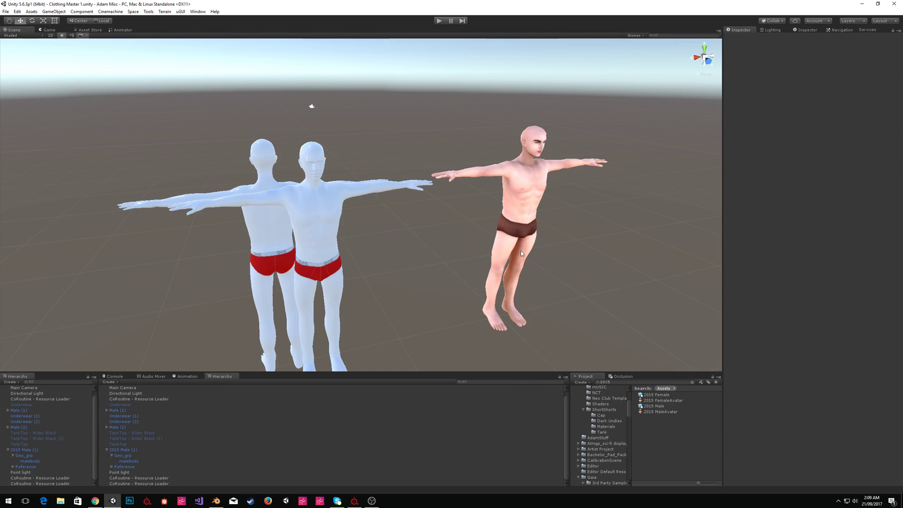
Switch to Blender and put malebody into Edit Mode, focused on the mesh of the forearm and hand.
{"action": "key", "text": "alt+Tab"}
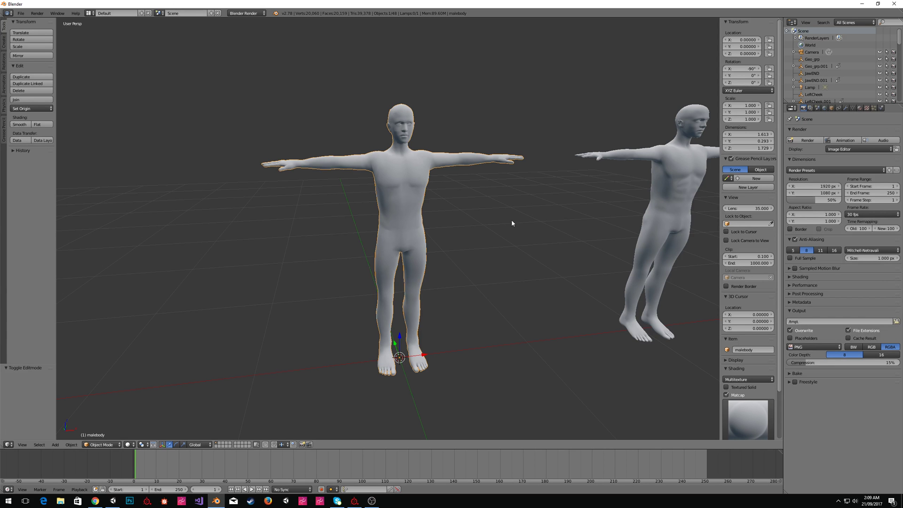
{"action": "key", "text": "Tab"}
{"action": "mouse_move", "coordinate": [392, 163]}
{"action": "middle_mouse_down"}
{"action": "mouse_move", "coordinate": [365, 169]}
{"action": "mouse_move", "coordinate": [403, 173]}
{"action": "mouse_move", "coordinate": [340, 166]}
{"action": "mouse_move", "coordinate": [301, 177]}
{"action": "mouse_move", "coordinate": [397, 161]}
{"action": "mouse_move", "coordinate": [411, 196]}
{"action": "mouse_move", "coordinate": [343, 147]}
{"action": "mouse_move", "coordinate": [401, 162]}
{"action": "middle_mouse_up"}
{"action": "scroll", "coordinate": [365, 168], "scroll_direction": "up", "scroll_amount": 5}
{"action": "scroll", "coordinate": [387, 171], "scroll_direction": "up", "scroll_amount": 5}
{"action": "scroll", "coordinate": [344, 147], "scroll_direction": "up", "scroll_amount": 2}
{"action": "scroll", "coordinate": [344, 148], "scroll_direction": "down", "scroll_amount": 3}
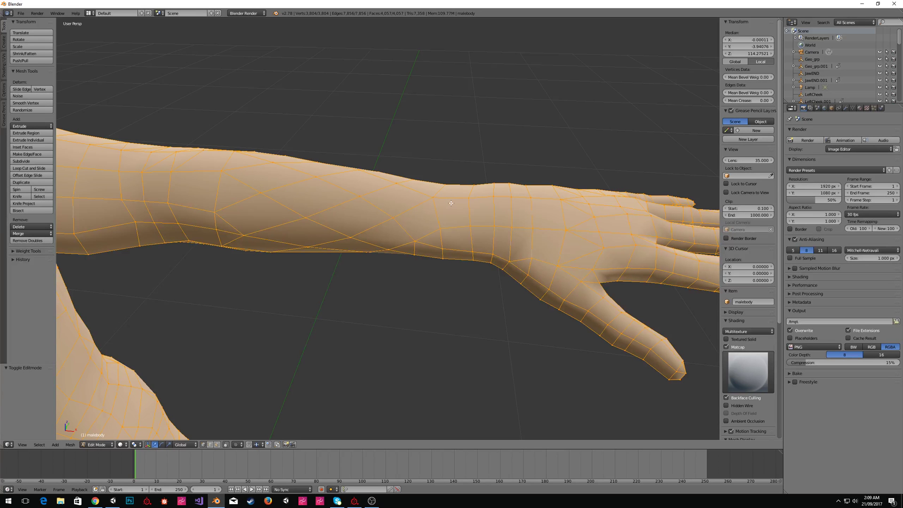
Try selecting the loop of faces around the wrist in face select mode.
{"action": "key", "text": "ctrl+Tab"}
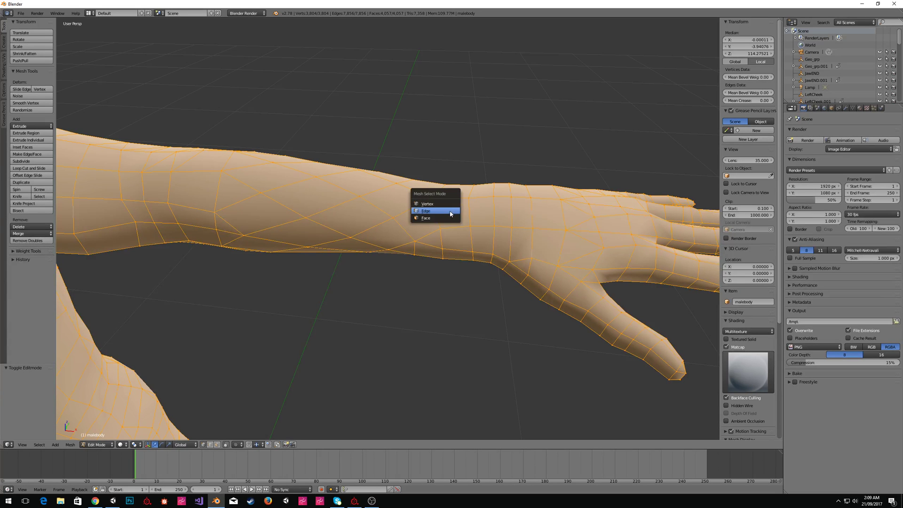
{"action": "left_click", "coordinate": [449, 220]}
{"action": "right_click", "coordinate": [457, 217]}
{"action": "right_click", "coordinate": [461, 231], "text": "alt"}
{"action": "middle_click_drag", "start_coordinate": [427, 246], "coordinate": [461, 228]}
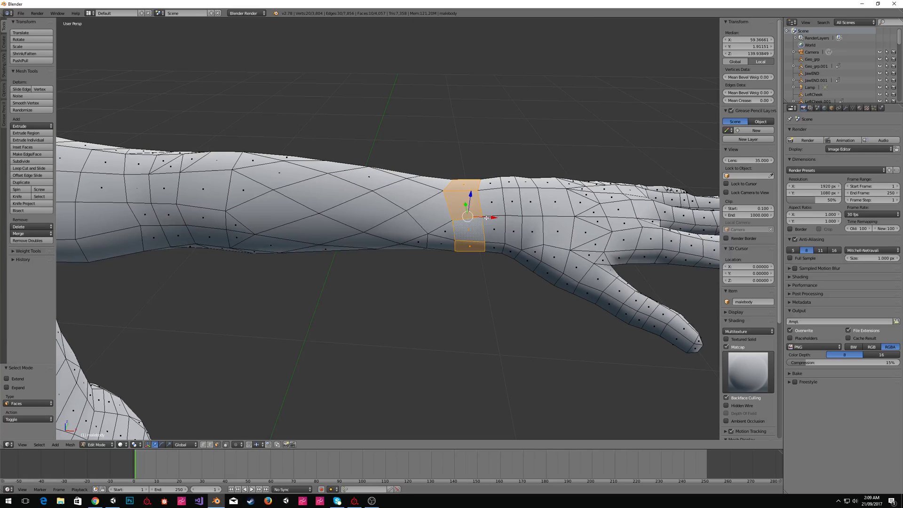
Select the edge loop around the wrist in edge select mode, duplicate it in place and separate it into its own object.
{"action": "key", "text": "ctrl+Tab"}
{"action": "left_click", "coordinate": [442, 210]}
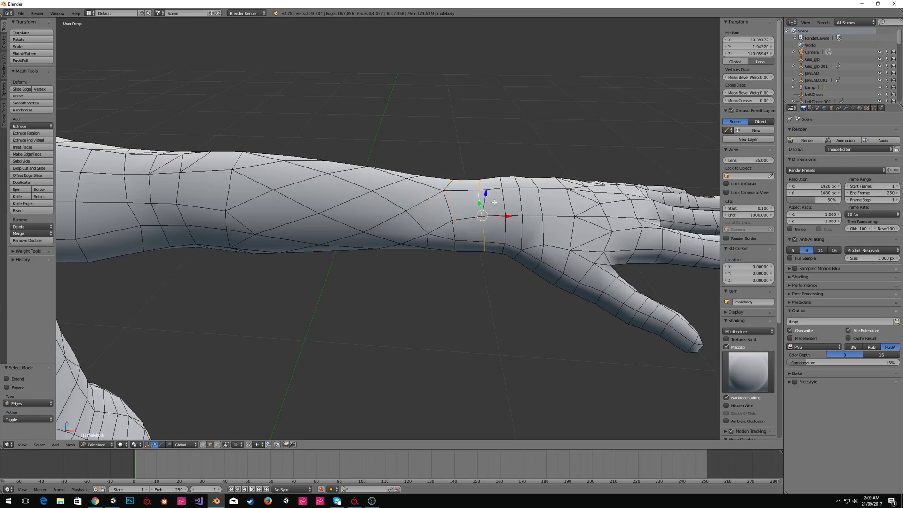
{"action": "middle_click_drag", "start_coordinate": [494, 202], "coordinate": [485, 202]}
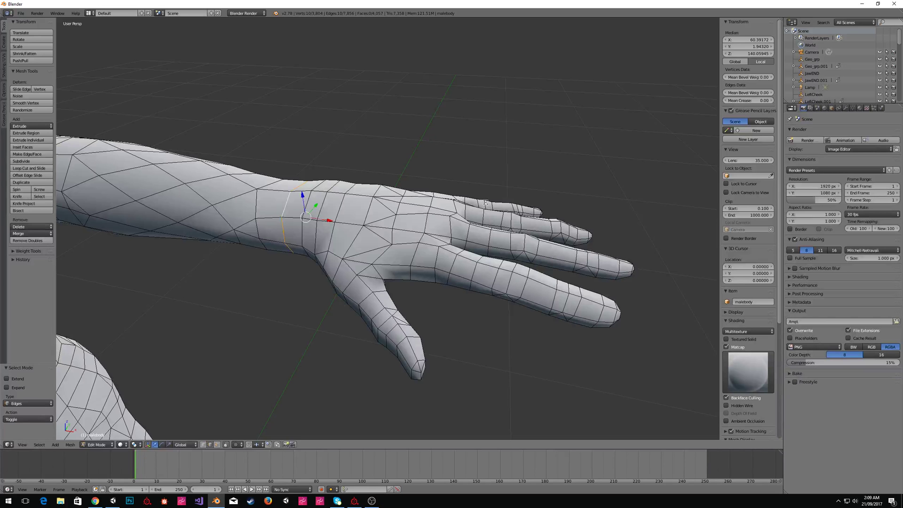
{"action": "key", "text": "g"}
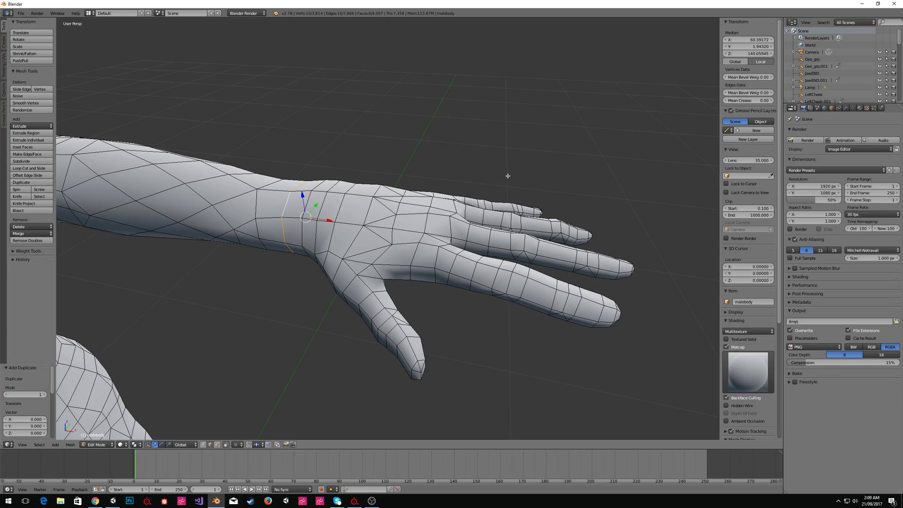
{"action": "key", "text": "x"}
{"action": "left_click", "coordinate": [507, 178]}
Select the separated wrist loop, malebody.001, and enter Edit Mode with all of its vertices selected.
{"action": "scroll", "coordinate": [828, 42], "scroll_direction": "down", "scroll_amount": 10}
{"action": "middle_click_drag", "start_coordinate": [342, 197], "coordinate": [352, 193]}
{"action": "key", "text": "Tab"}
{"action": "right_click", "coordinate": [417, 141]}
{"action": "scroll", "coordinate": [413, 149], "scroll_direction": "down", "scroll_amount": 3}
{"action": "key", "text": "alt+s"}
{"action": "key", "text": "Tab"}
{"action": "key", "text": "a"}
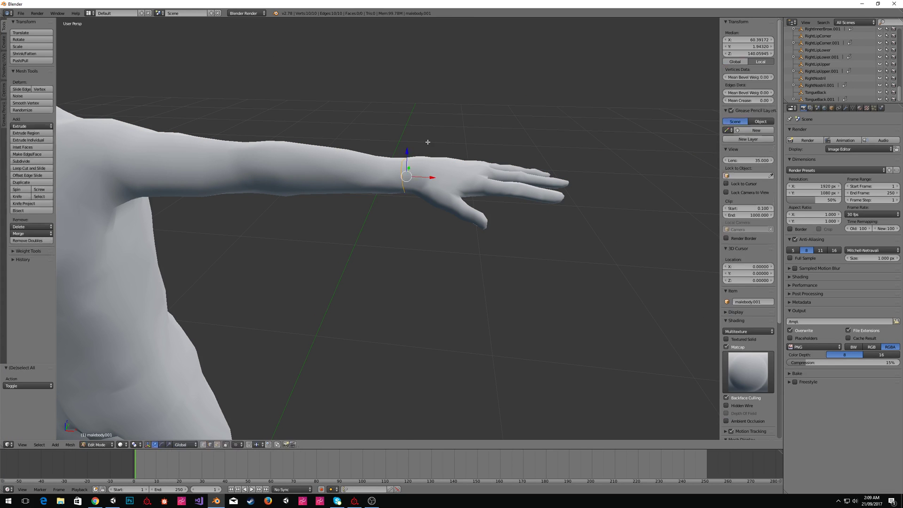
Try to enlarge the wrist loop with Shrink/Fatten.
{"action": "key", "text": "alt+s"}
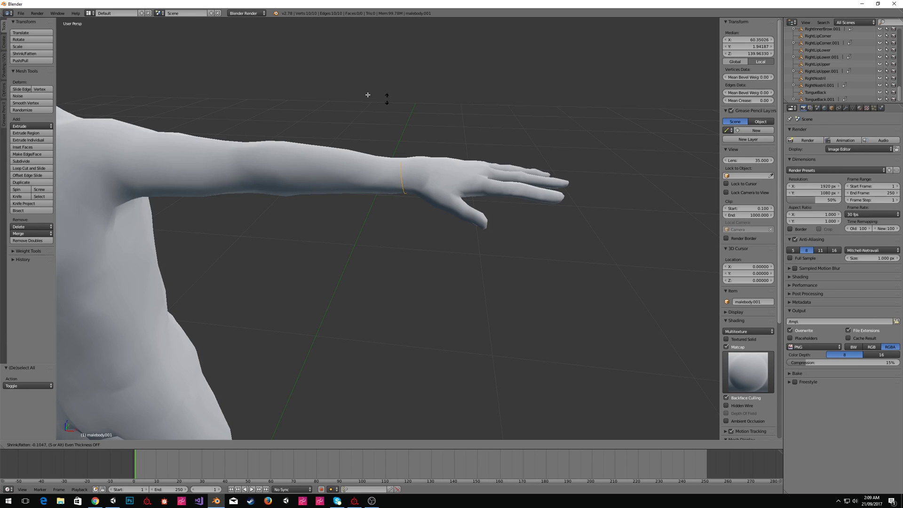
{"action": "left_click", "coordinate": [656, 209]}
{"action": "scroll", "coordinate": [452, 297], "scroll_direction": "up", "scroll_amount": 5}
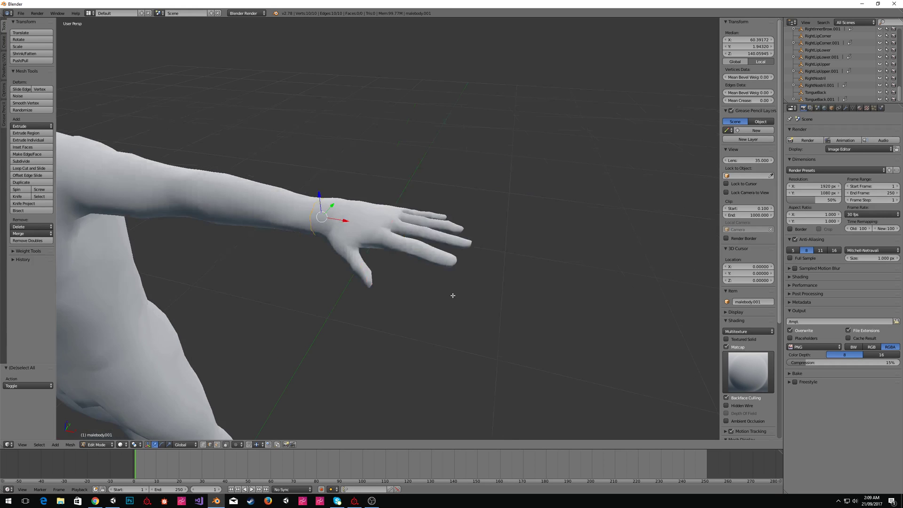
Scale the wrist loop up by about 1.245 and move it about -0.018 along X toward the forearm.
{"action": "middle_click_drag", "start_coordinate": [401, 285], "coordinate": [398, 282]}
{"action": "key", "text": "s"}
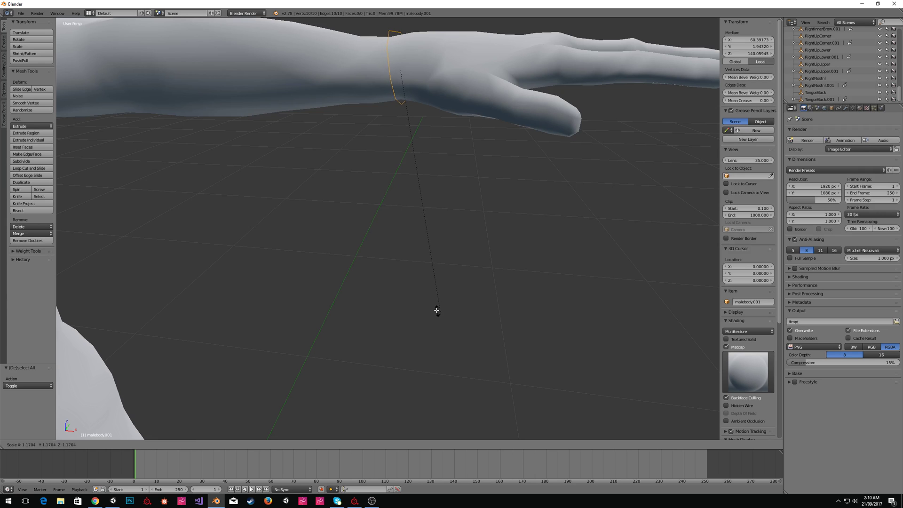
{"action": "left_click", "coordinate": [443, 331]}
{"action": "middle_click_drag", "start_coordinate": [426, 277], "coordinate": [437, 282]}
{"action": "middle_click_drag", "start_coordinate": [524, 294], "coordinate": [452, 306], "text": "shift"}
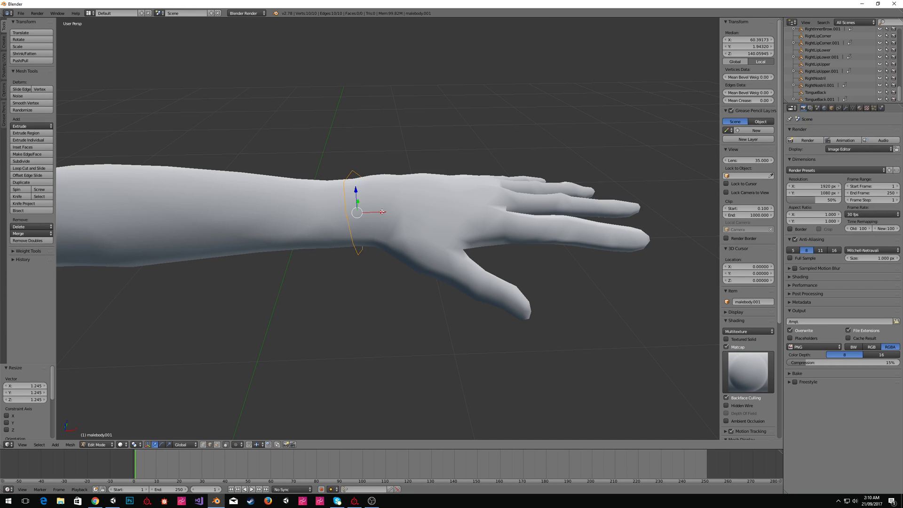
{"action": "left_click_drag", "start_coordinate": [379, 213], "coordinate": [374, 212]}
{"action": "mouse_move", "coordinate": [374, 213]}
{"action": "middle_mouse_down"}
{"action": "mouse_move", "coordinate": [358, 241]}
{"action": "mouse_move", "coordinate": [369, 224]}
{"action": "middle_mouse_up"}
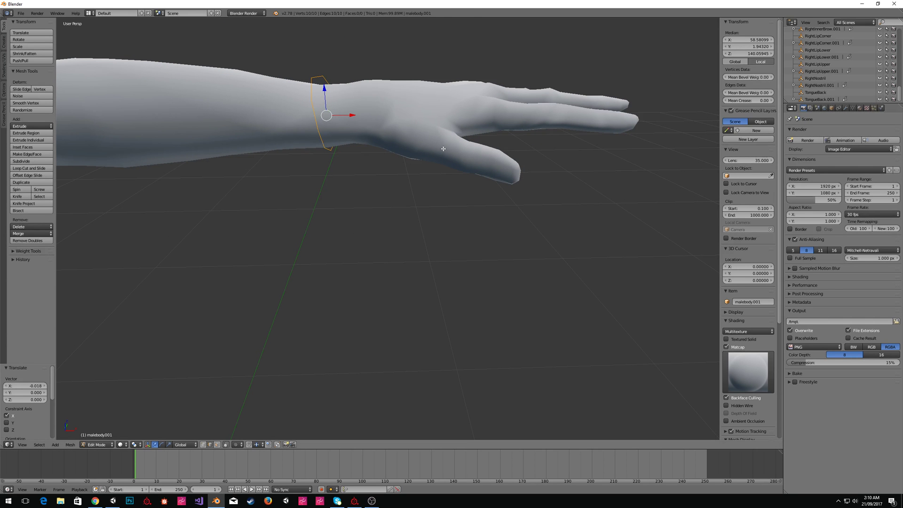
Return the wrist loop to Object Mode, apply smooth shading and add a Subdivision Set at level 1.
{"action": "key", "text": "Tab"}
{"action": "key", "text": "space"}
{"action": "type", "text": "smooth"}
{"action": "key", "text": "Return"}
{"action": "key", "text": "space"}
{"action": "type", "text": "subd"}
{"action": "key", "text": "Return"}
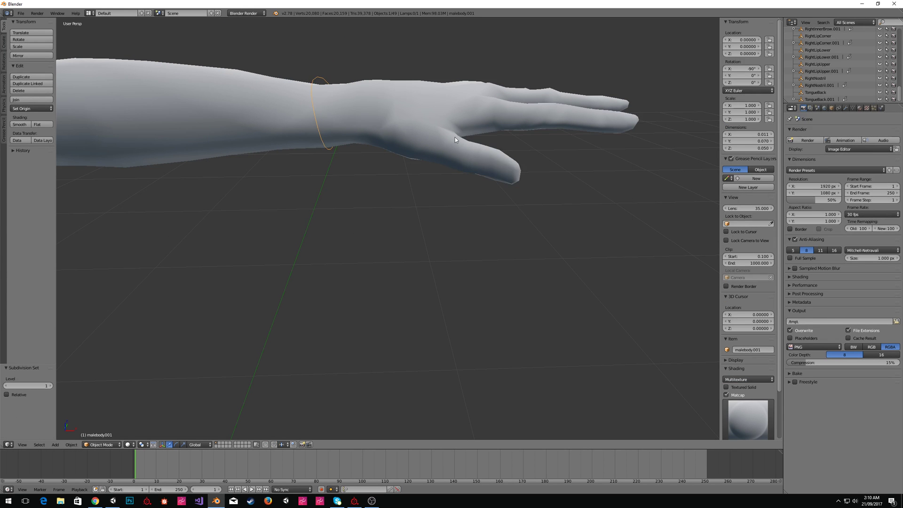
Try subdivision level 2 on the wrist loop, compare it around the arm, and set it back to level 1.
{"action": "left_click", "coordinate": [50, 385]}
{"action": "scroll", "coordinate": [210, 260], "scroll_direction": "up", "scroll_amount": 3}
{"action": "scroll", "coordinate": [215, 265], "scroll_direction": "up", "scroll_amount": 2}
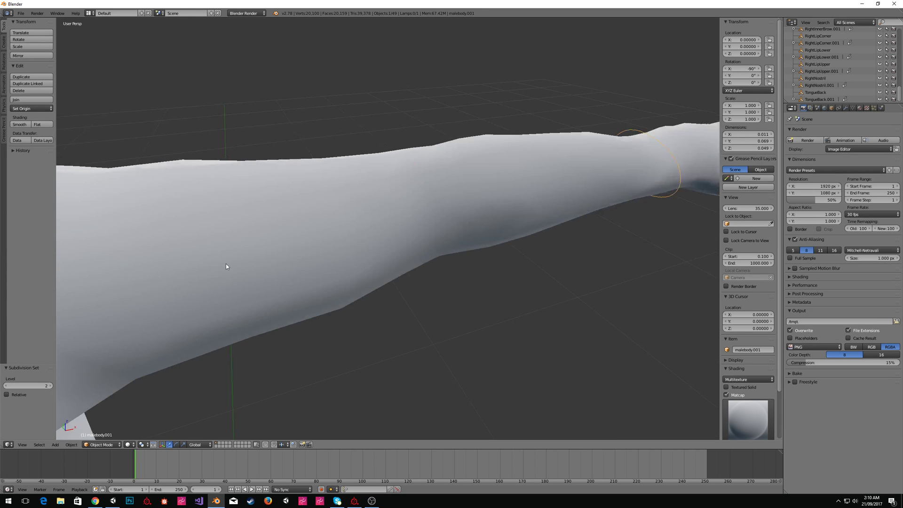
{"action": "scroll", "coordinate": [226, 264], "scroll_direction": "down", "scroll_amount": 4}
{"action": "mouse_move", "coordinate": [330, 294]}
{"action": "middle_mouse_down"}
{"action": "mouse_move", "coordinate": [317, 257]}
{"action": "mouse_move", "coordinate": [328, 284]}
{"action": "middle_mouse_up"}
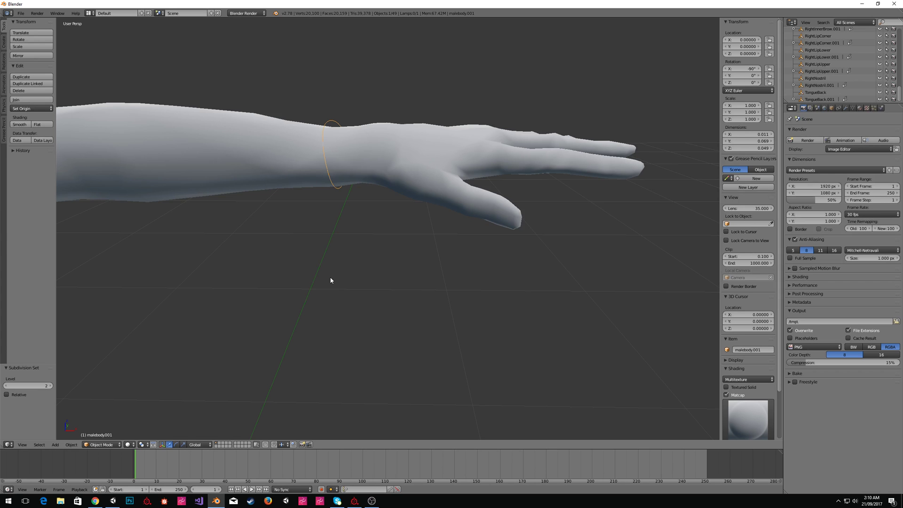
{"action": "left_click", "coordinate": [7, 385]}
{"action": "middle_click_drag", "start_coordinate": [323, 208], "coordinate": [334, 231]}
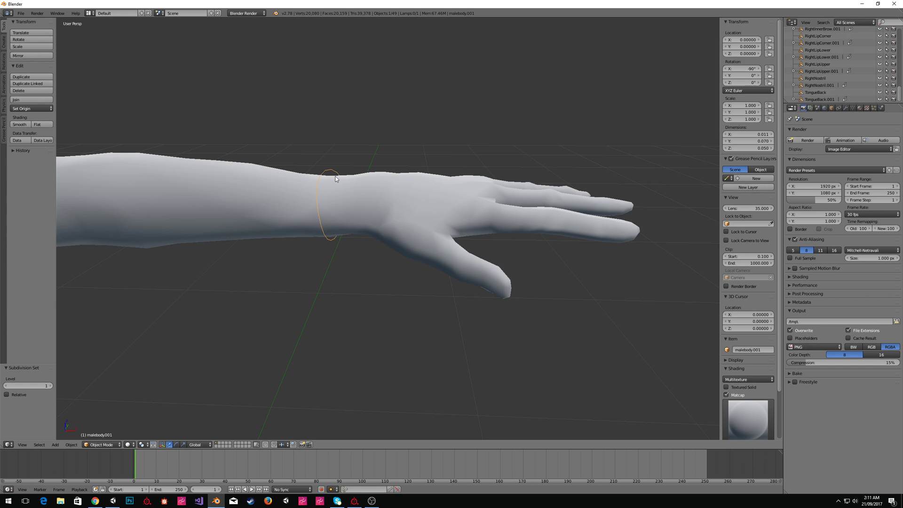
{"action": "middle_click_drag", "start_coordinate": [357, 168], "coordinate": [359, 170]}
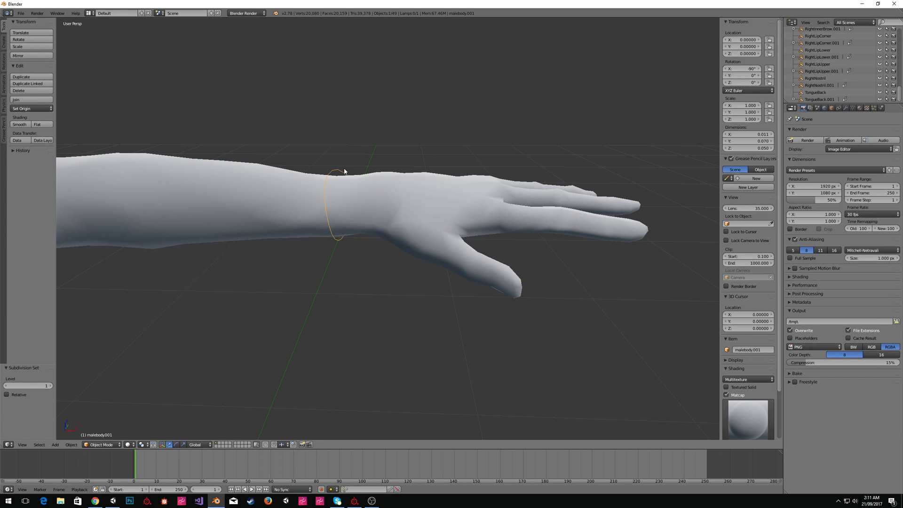
Remove the Subsurf and Reference modifiers from the wrist loop.
{"action": "key", "text": "Tab"}
{"action": "key", "text": "Tab"}
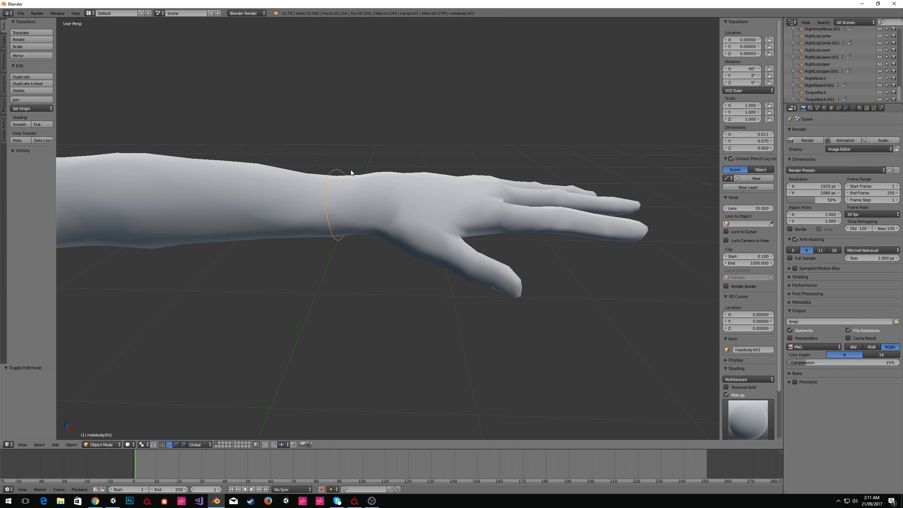
{"action": "left_click", "coordinate": [846, 108]}
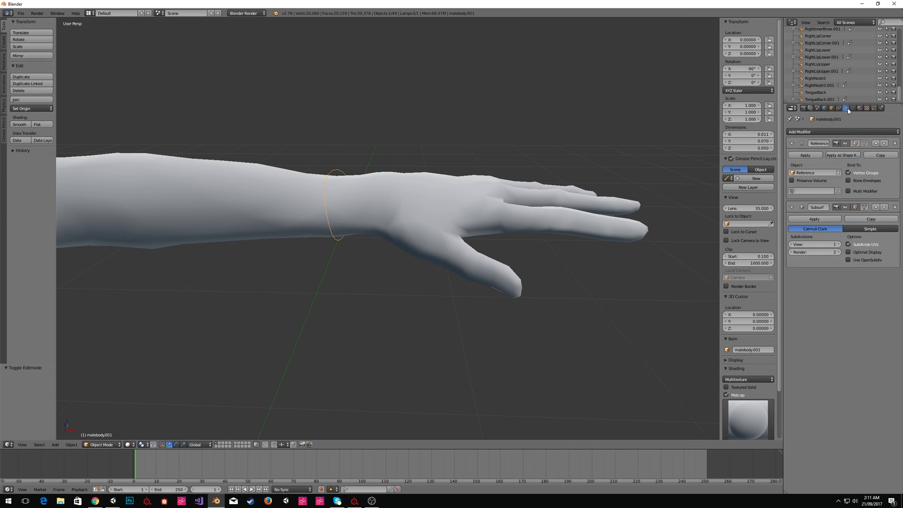
{"action": "left_click", "coordinate": [894, 208]}
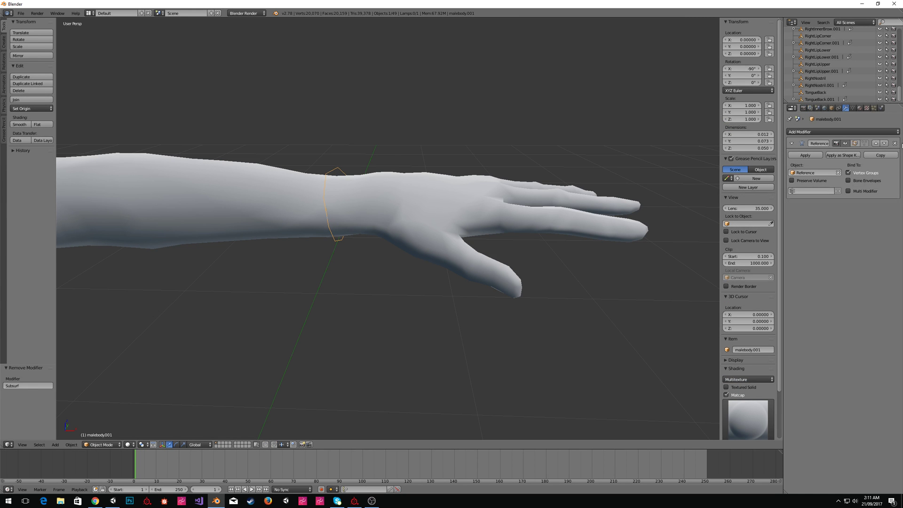
{"action": "left_click", "coordinate": [895, 143]}
Try subdividing all edges of the wrist loop in Edit Mode, testing one and two cuts.
{"action": "key", "text": "Tab"}
{"action": "key", "text": "a"}
{"action": "key", "text": "a"}
{"action": "key", "text": "space"}
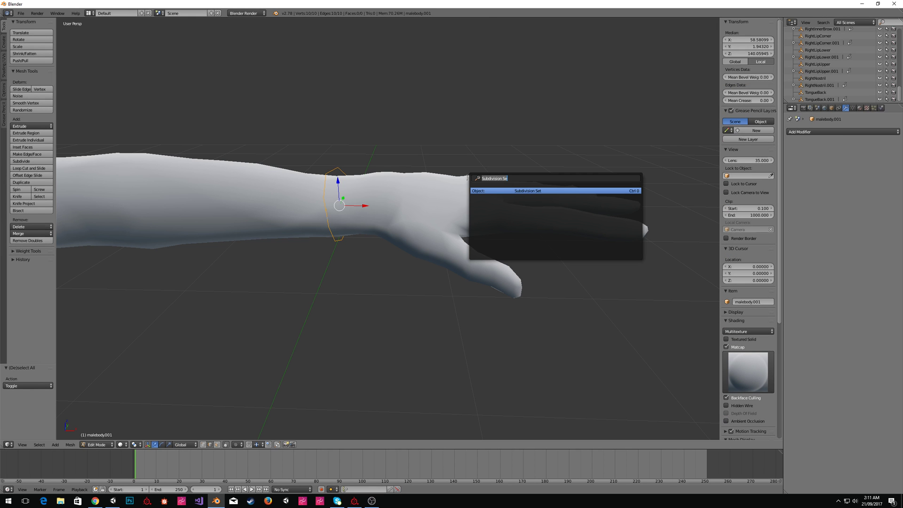
{"action": "type", "text": "subd"}
{"action": "key", "text": "Down"}
{"action": "key", "text": "Down"}
{"action": "key", "text": "Down"}
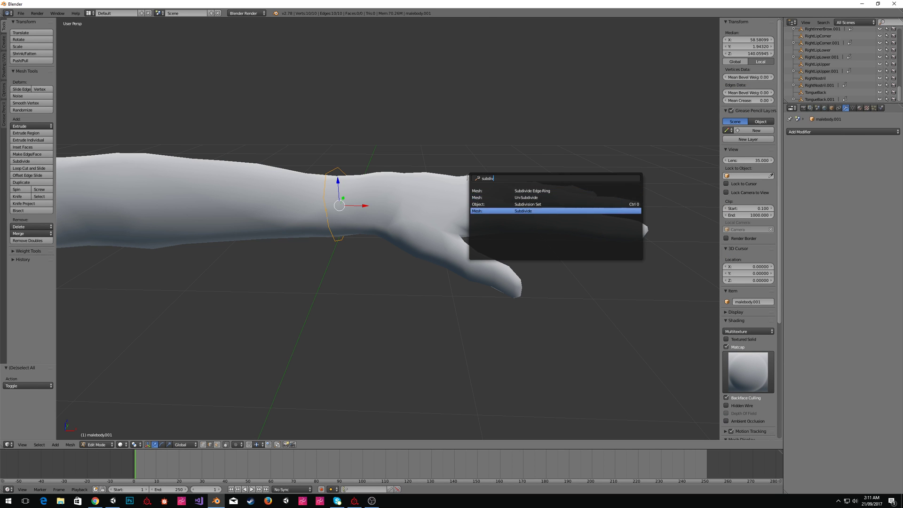
{"action": "key", "text": "Return"}
{"action": "left_click", "coordinate": [44, 385]}
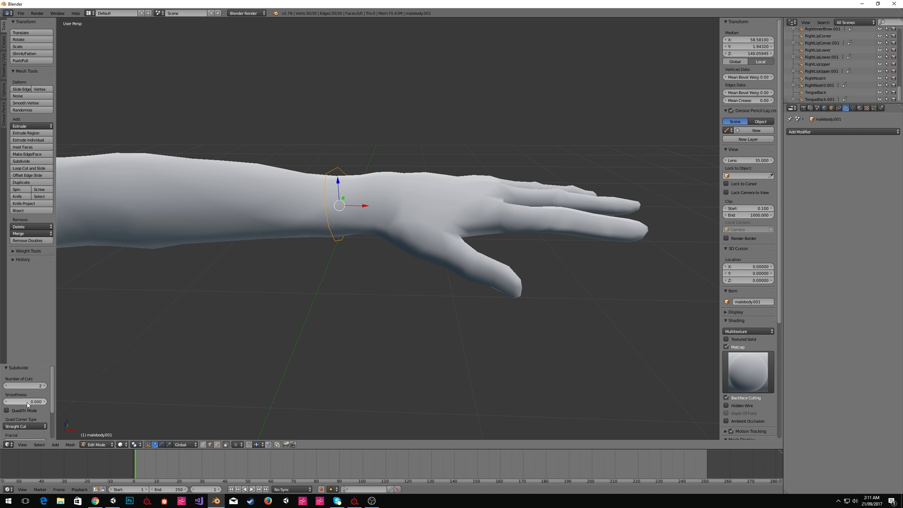
{"action": "left_click", "coordinate": [6, 386]}
{"action": "key", "text": "Tab"}
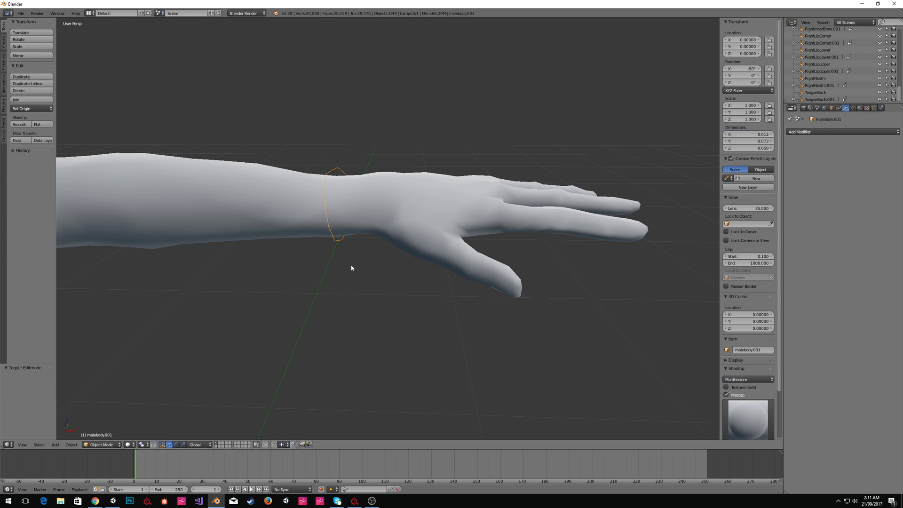
Undo the edge subdivision and the removal of the wrist loop's Reference modifier.
{"action": "key", "text": "Tab"}
{"action": "key", "text": "Tab"}
{"action": "key", "text": "ctrl+z"}
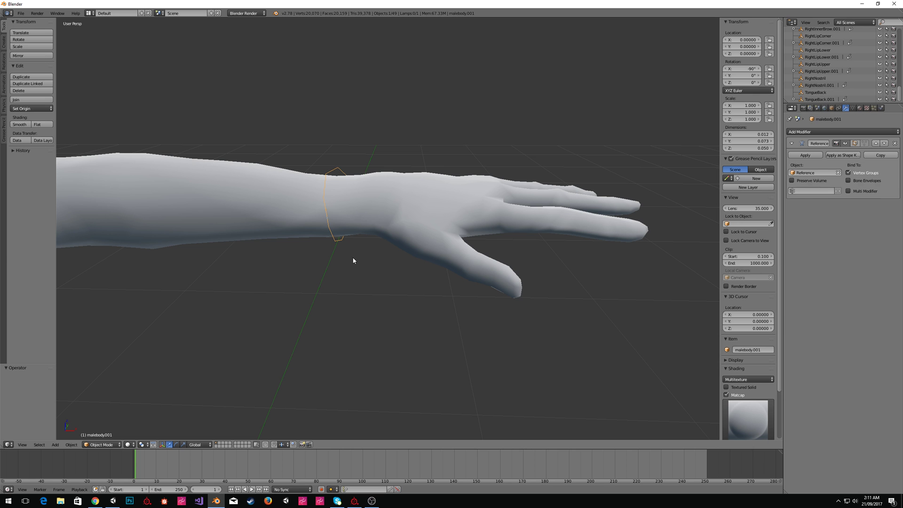
Add a level 1 Subsurf modifier to the wrist loop and remove its Reference modifier.
{"action": "key", "text": "ctrl+1"}
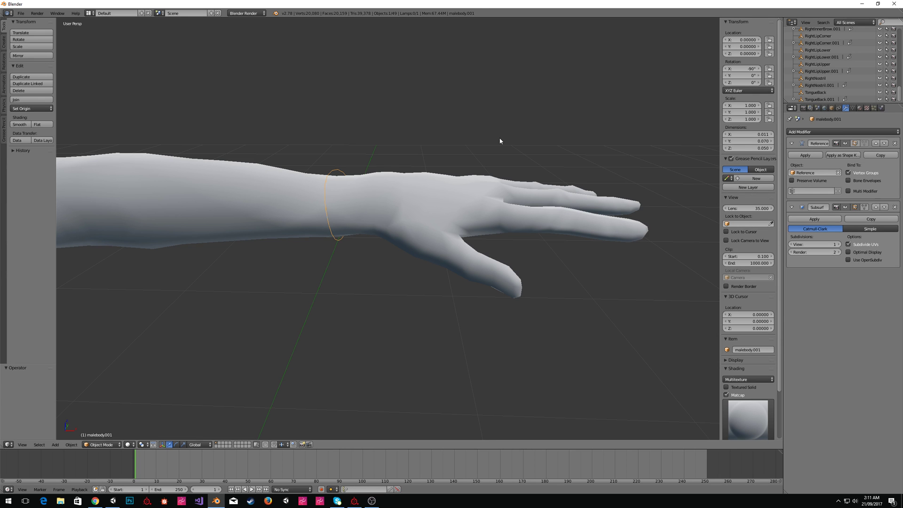
{"action": "left_click", "coordinate": [895, 143]}
{"action": "middle_click_drag", "start_coordinate": [403, 224], "coordinate": [407, 219]}
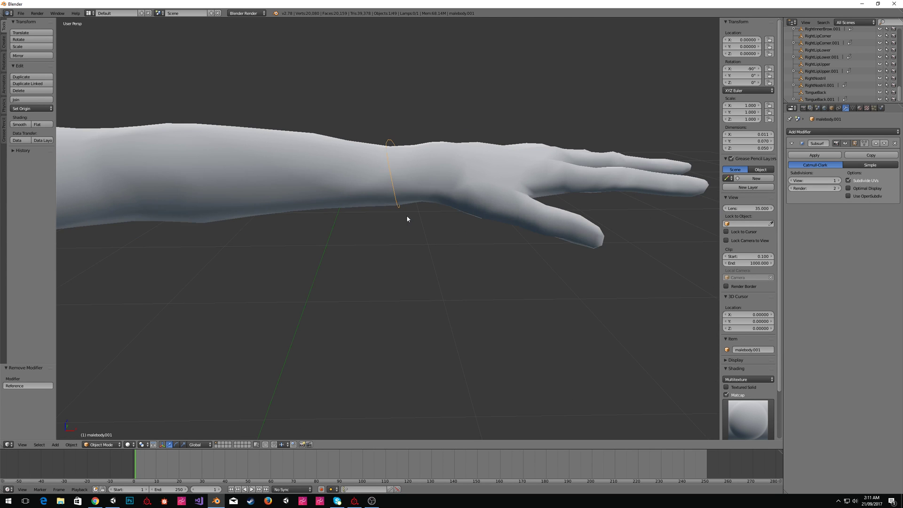
Try to apply the wrist loop's Subsurf modifier, and remove that modifier in Edit Mode.
{"action": "left_click", "coordinate": [820, 155]}
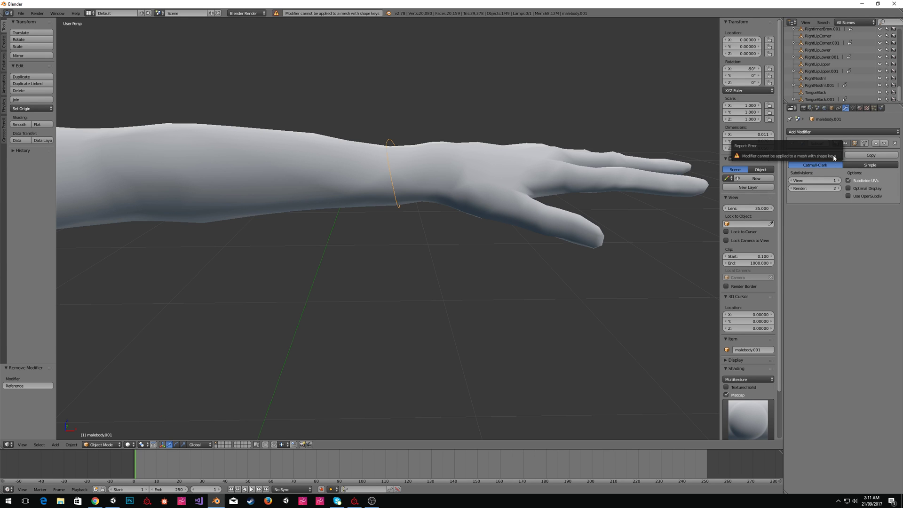
{"action": "scroll", "coordinate": [859, 80], "scroll_direction": "up", "scroll_amount": 4}
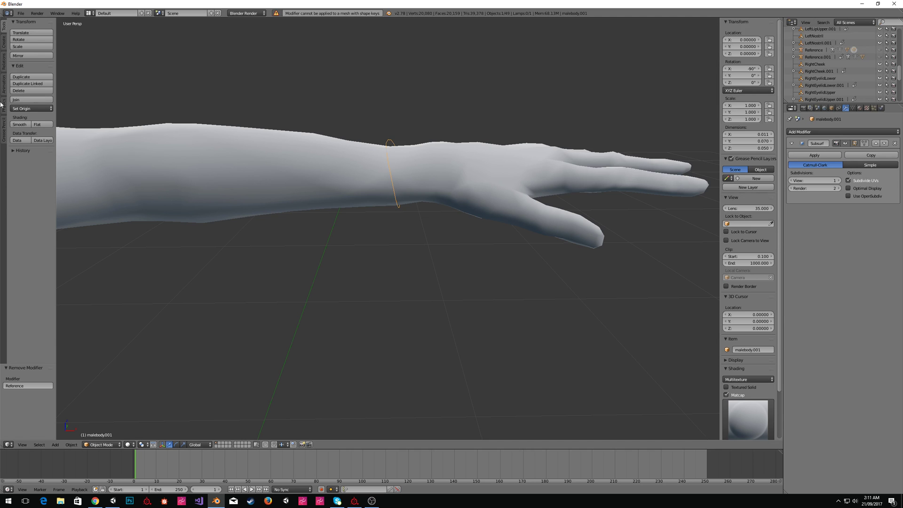
{"action": "middle_click_drag", "start_coordinate": [686, 193], "coordinate": [470, 191]}
{"action": "key", "text": "Tab"}
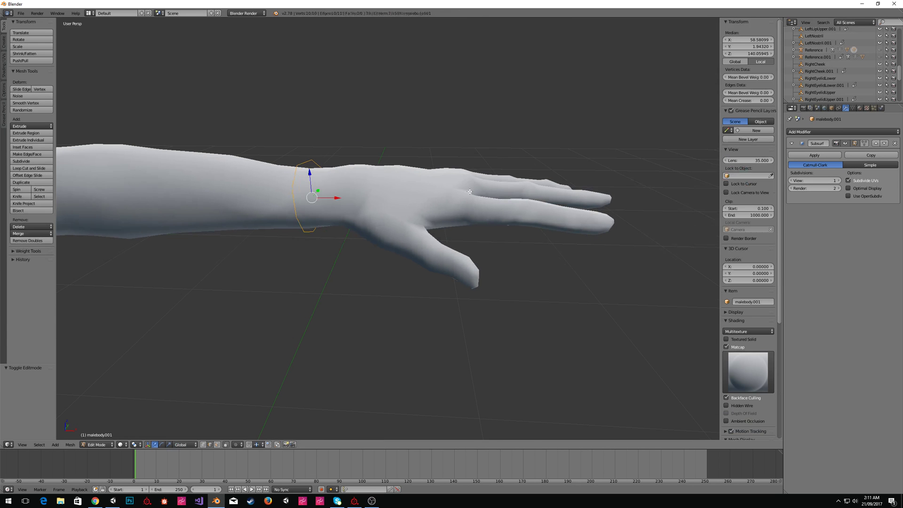
{"action": "left_click", "coordinate": [895, 143]}
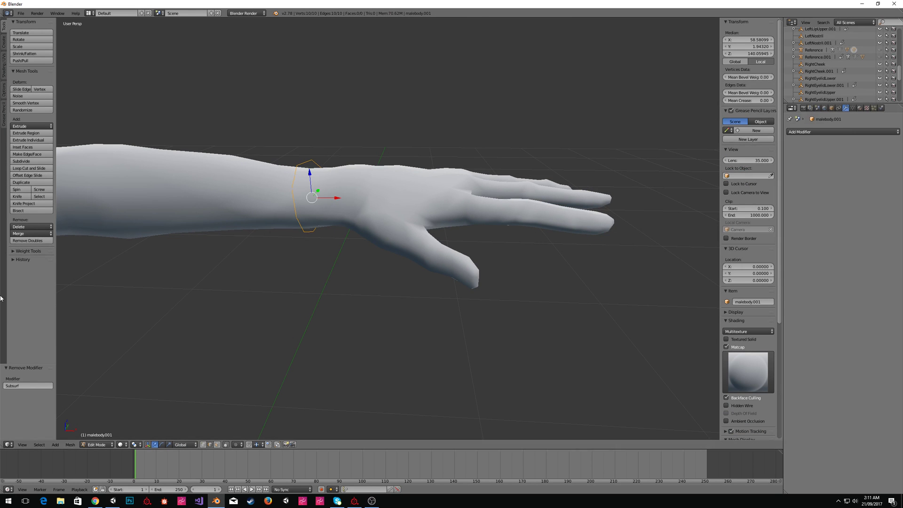
Subdivide the wrist loop's edges with two cuts.
{"action": "key", "text": "space"}
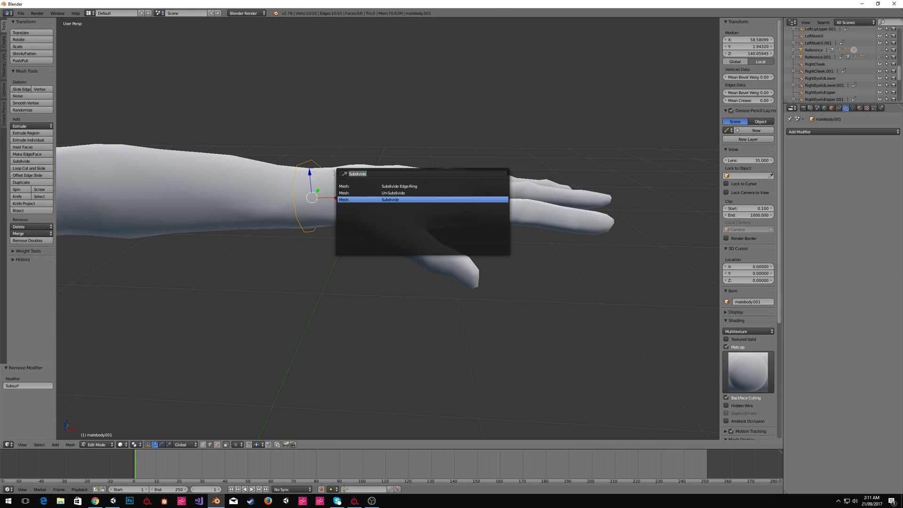
{"action": "left_click", "coordinate": [382, 201]}
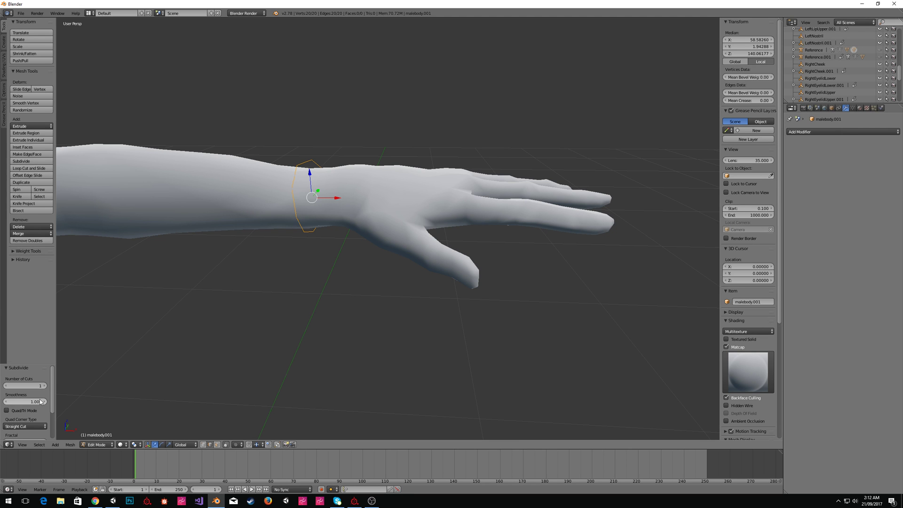
{"action": "left_click", "coordinate": [45, 385]}
{"action": "middle_click_drag", "start_coordinate": [184, 299], "coordinate": [270, 254]}
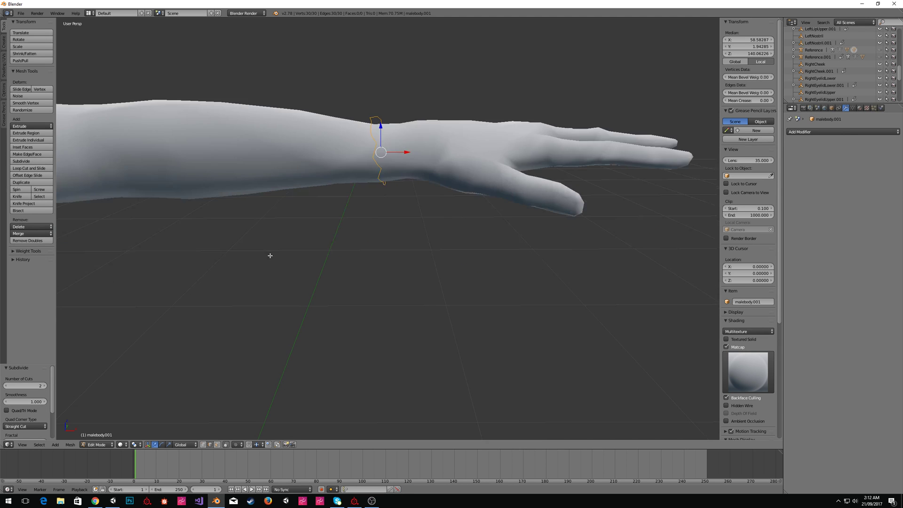
{"action": "scroll", "coordinate": [272, 252], "scroll_direction": "up", "scroll_amount": 2}
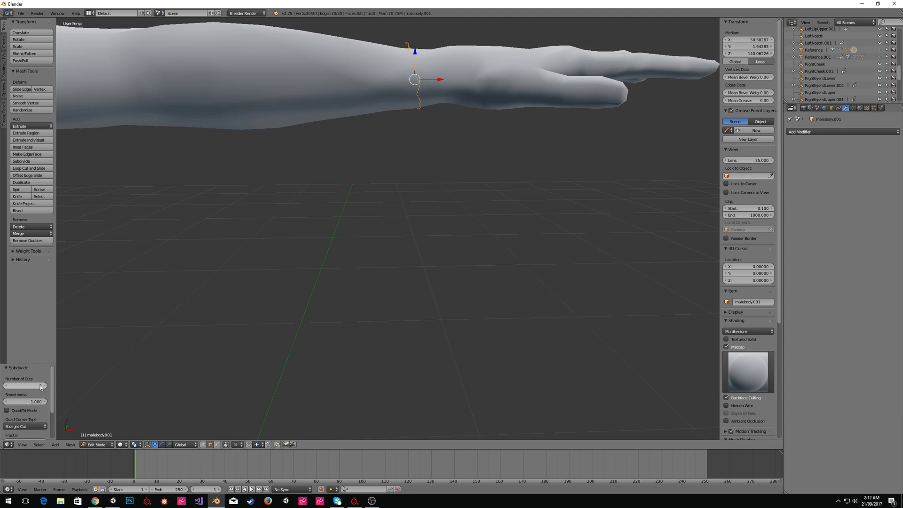
Set the subdivision's quad corner type to Inner Vert and its number of cuts to 1.
{"action": "left_click", "coordinate": [30, 427]}
{"action": "left_click", "coordinate": [29, 428]}
{"action": "scroll", "coordinate": [31, 427], "scroll_direction": "down", "scroll_amount": 1}
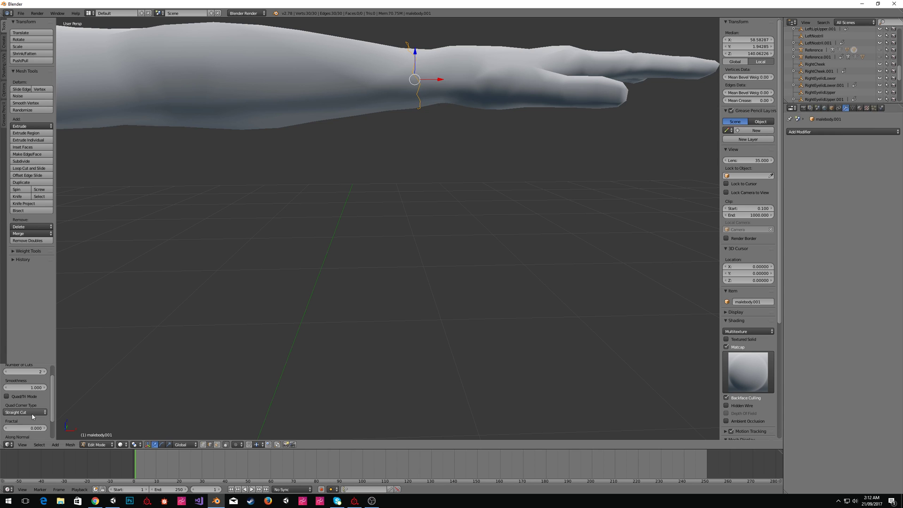
{"action": "scroll", "coordinate": [34, 427], "scroll_direction": "down", "scroll_amount": 2}
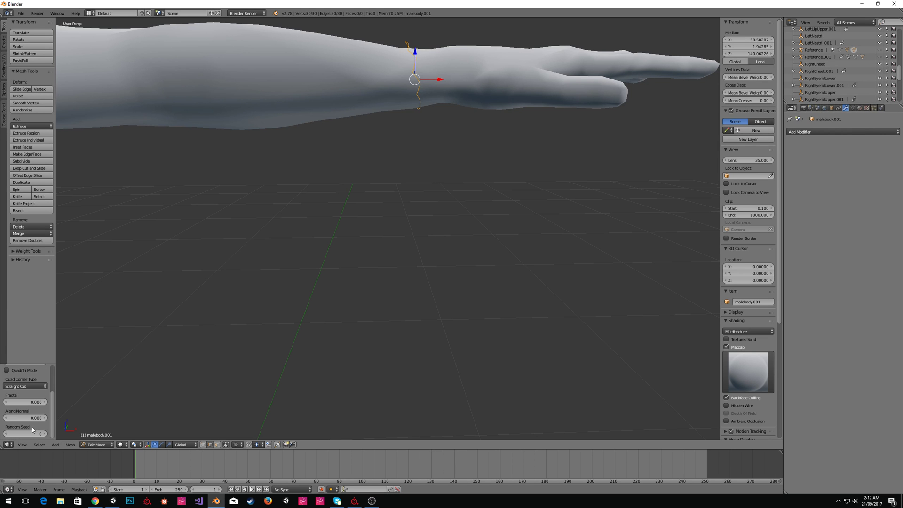
{"action": "scroll", "coordinate": [24, 407], "scroll_direction": "up", "scroll_amount": 3}
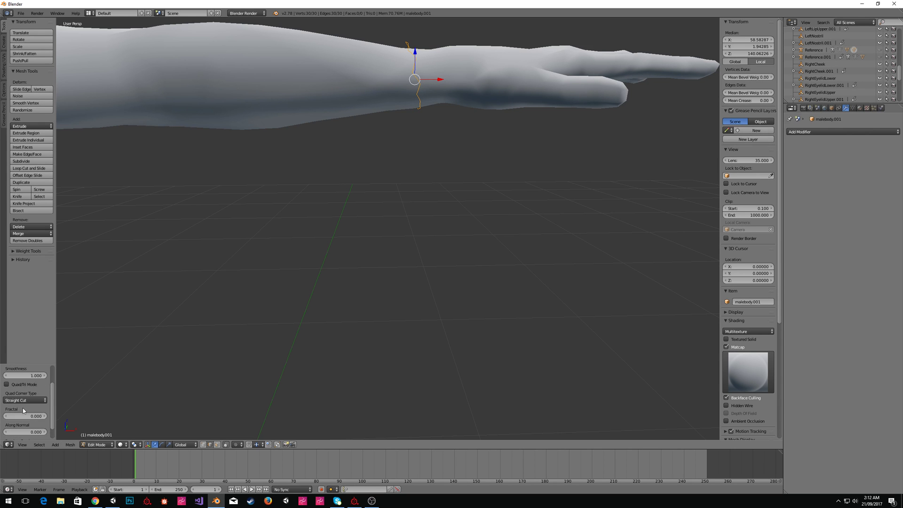
{"action": "left_click", "coordinate": [7, 398]}
{"action": "middle_click_drag", "start_coordinate": [245, 263], "coordinate": [259, 262]}
{"action": "scroll", "coordinate": [345, 272], "scroll_direction": "up", "scroll_amount": 1}
{"action": "scroll", "coordinate": [347, 268], "scroll_direction": "down", "scroll_amount": 1}
{"action": "middle_click_drag", "start_coordinate": [347, 268], "coordinate": [367, 270]}
{"action": "scroll", "coordinate": [35, 393], "scroll_direction": "up", "scroll_amount": 1}
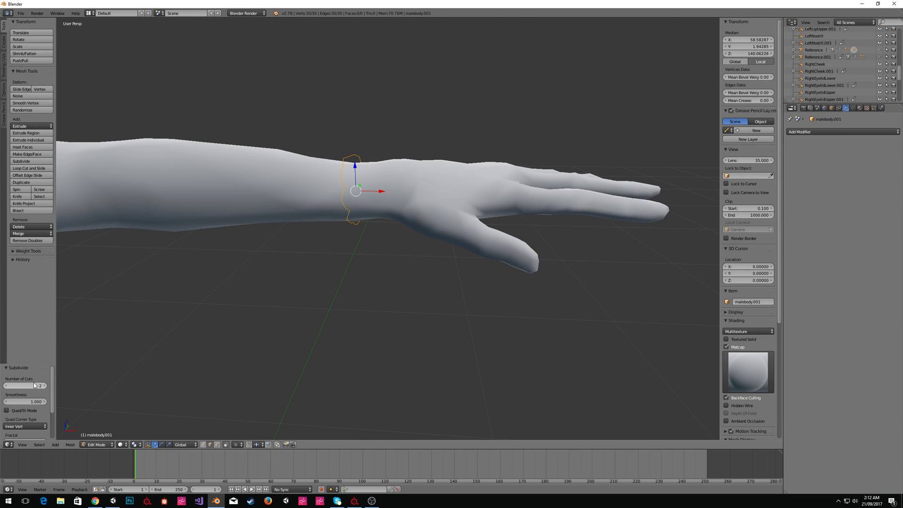
{"action": "left_click", "coordinate": [8, 386]}
{"action": "middle_click_drag", "start_coordinate": [358, 226], "coordinate": [404, 222]}
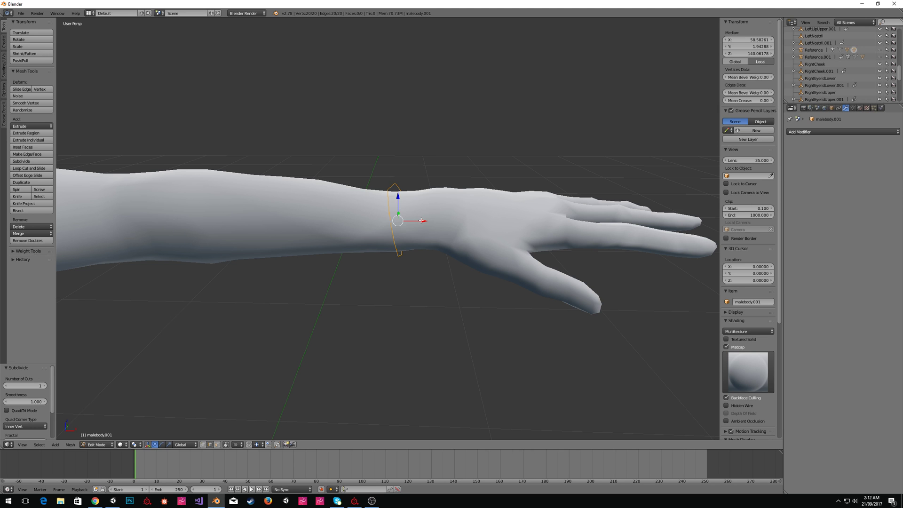
Extrude the wrist loop about 0.013 along X toward the hand to form a band.
{"action": "key", "text": "shift+e"}
{"action": "key", "text": "Escape"}
{"action": "key", "text": "e"}
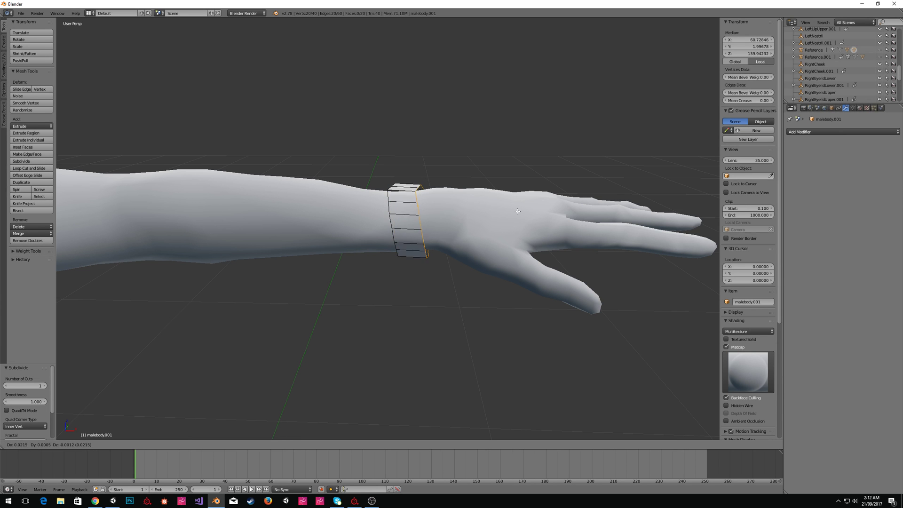
{"action": "left_click", "coordinate": [508, 210]}
{"action": "middle_click_drag", "start_coordinate": [507, 210], "coordinate": [526, 210]}
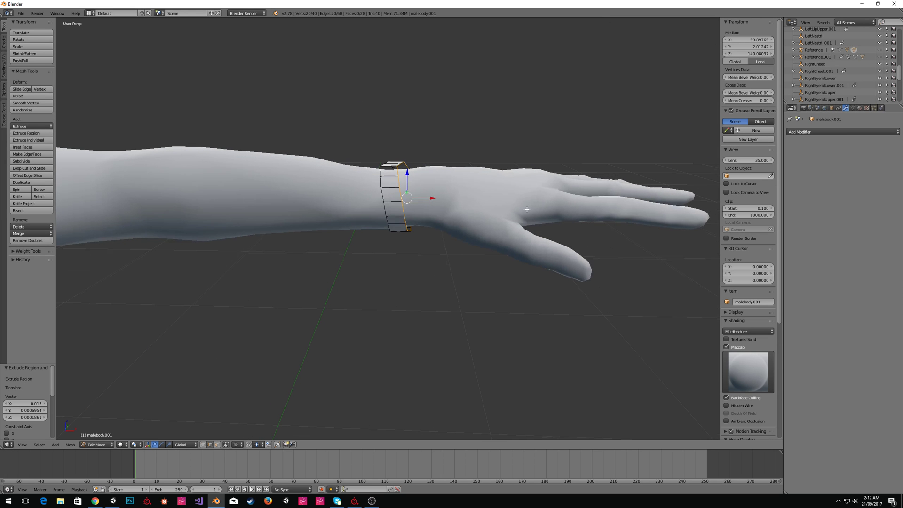
Select the whole band and make its normals consistent.
{"action": "key", "text": "a"}
{"action": "key", "text": "space"}
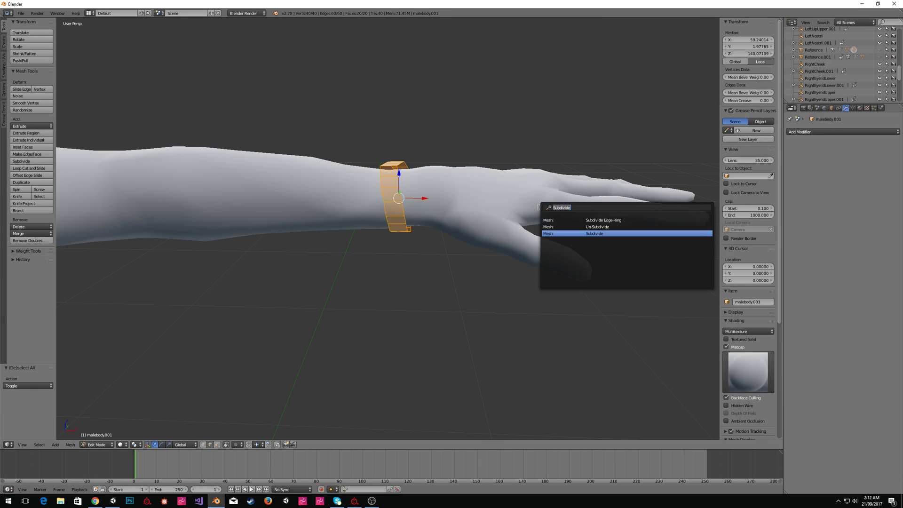
{"action": "type", "text": "maek"}
{"action": "key", "text": "BackSpace"}
{"action": "key", "text": "BackSpace"}
{"action": "type", "text": "ke n"}
{"action": "key", "text": "Return"}
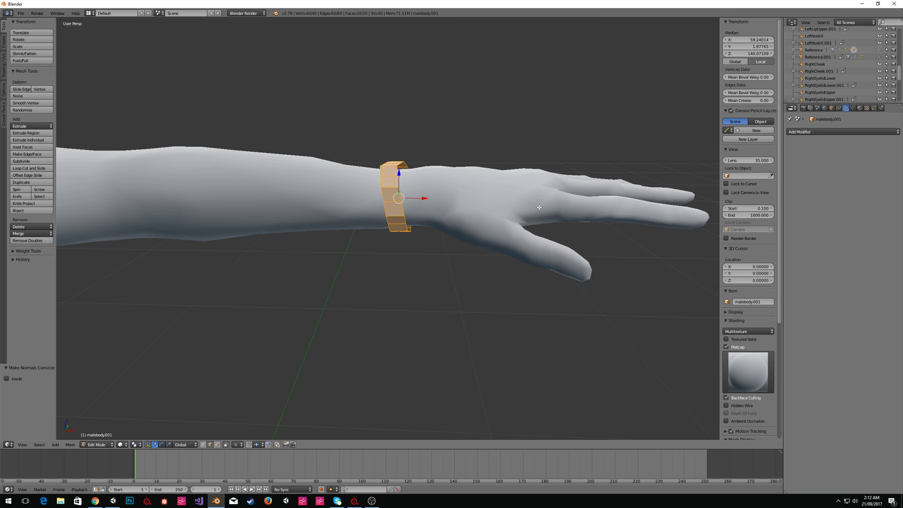
Try subdividing the whole band with one cut, and undo the subdivision.
{"action": "key", "text": "space"}
{"action": "type", "text": "subdiv"}
{"action": "key", "text": "Down"}
{"action": "key", "text": "Down"}
{"action": "key", "text": "Down"}
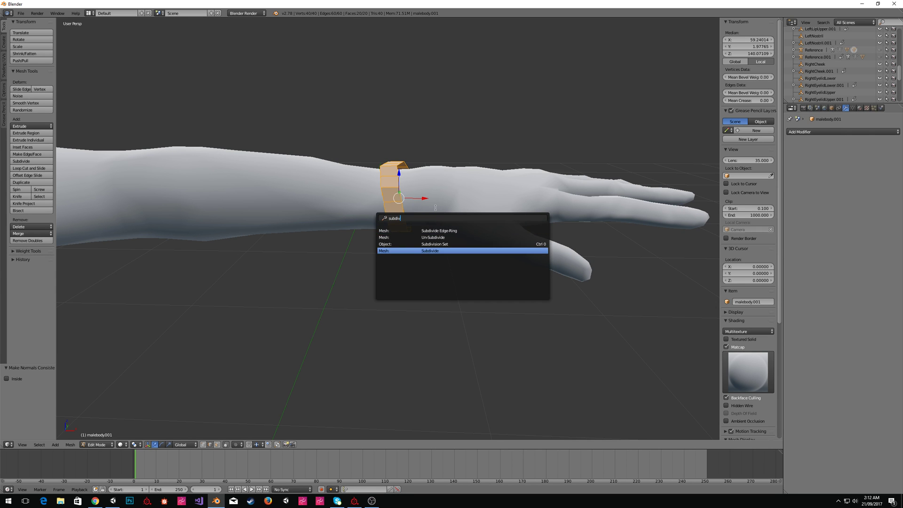
{"action": "key", "text": "Return"}
{"action": "middle_click_drag", "start_coordinate": [289, 301], "coordinate": [304, 315]}
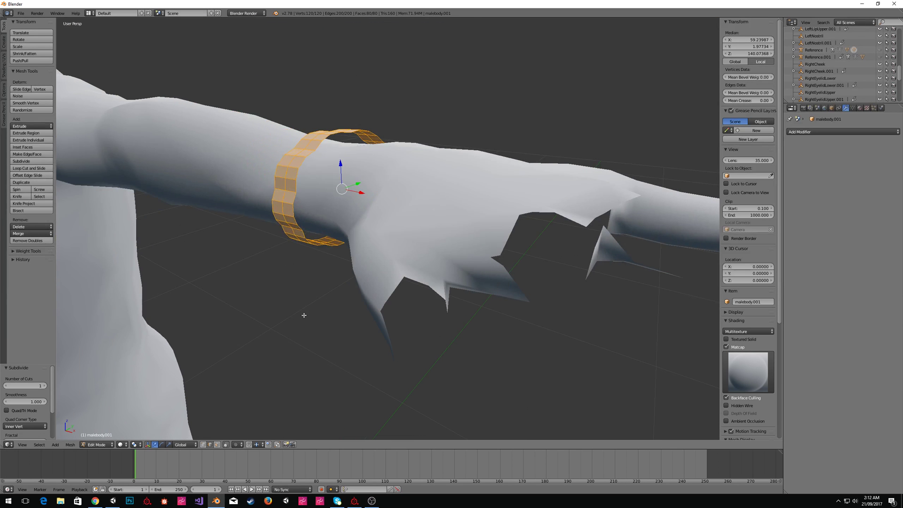
{"action": "key", "text": "ctrl+z"}
Add a Subdivision Surface modifier to the band in Object Mode and try to apply it.
{"action": "key", "text": "Tab"}
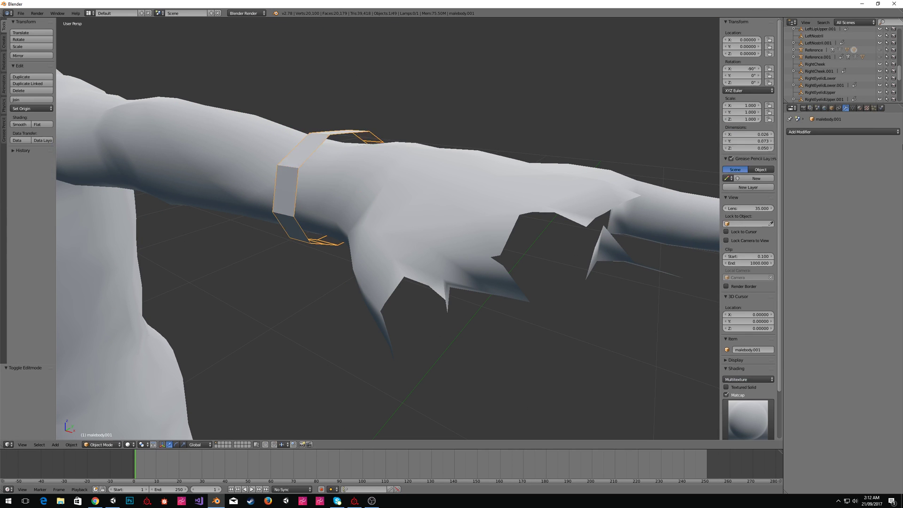
{"action": "left_click", "coordinate": [837, 131]}
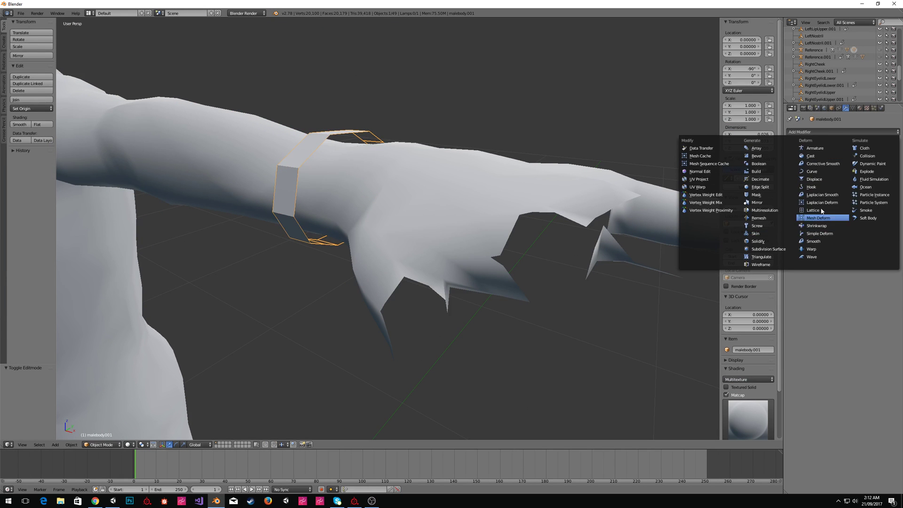
{"action": "left_click", "coordinate": [768, 248]}
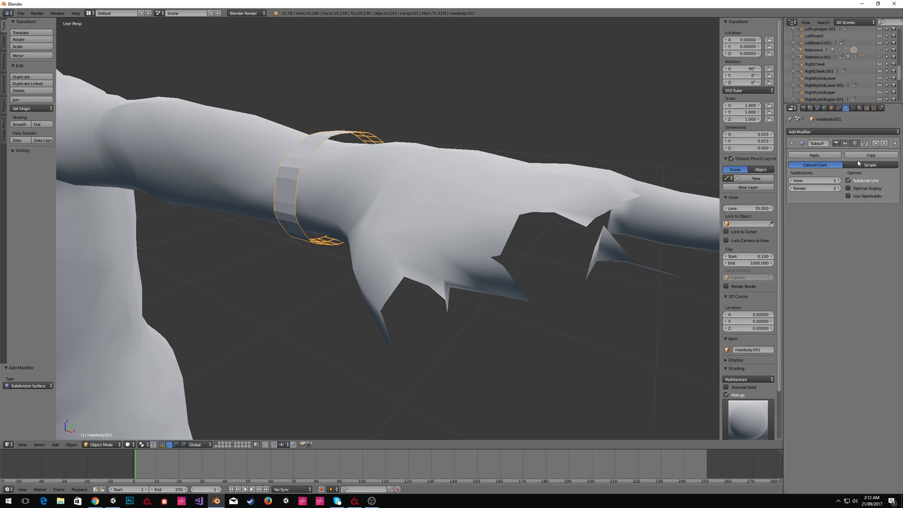
{"action": "left_click", "coordinate": [822, 156]}
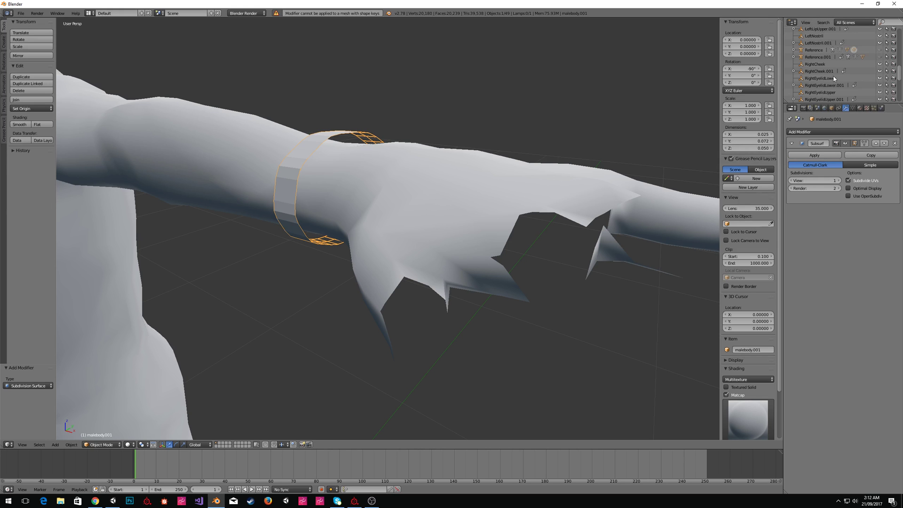
{"action": "scroll", "coordinate": [837, 70], "scroll_direction": "down", "scroll_amount": 4}
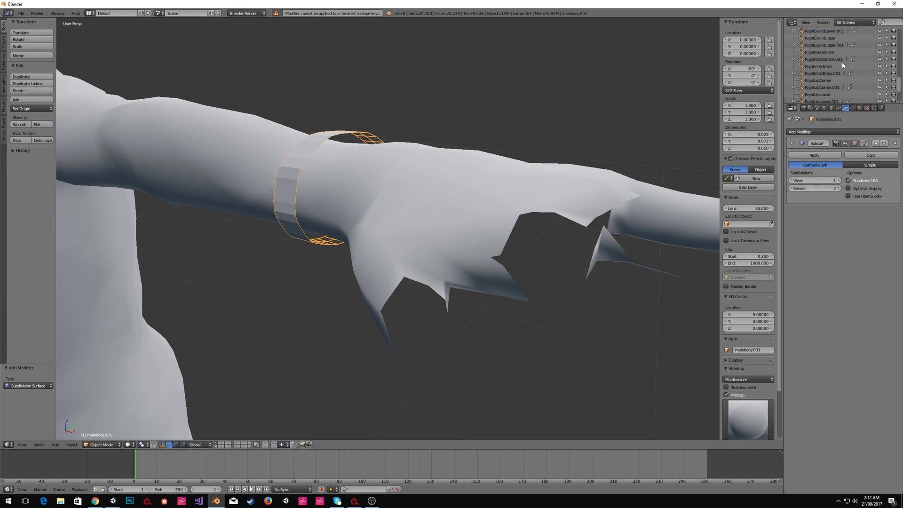
{"action": "scroll", "coordinate": [841, 62], "scroll_direction": "down", "scroll_amount": 3}
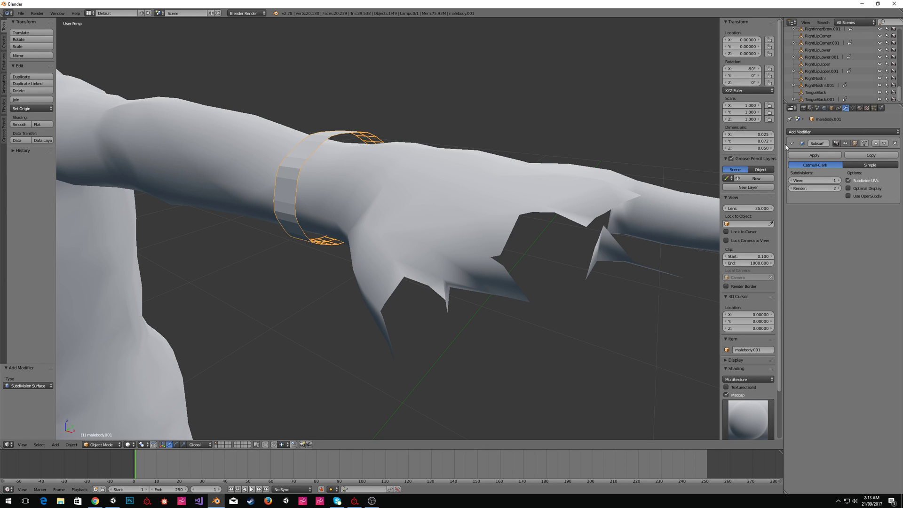
Search the available commands for one that deletes shape keys.
{"action": "key", "text": "Tab"}
{"action": "key", "text": "Tab"}
{"action": "key", "text": "space"}
{"action": "type", "text": "delete"}
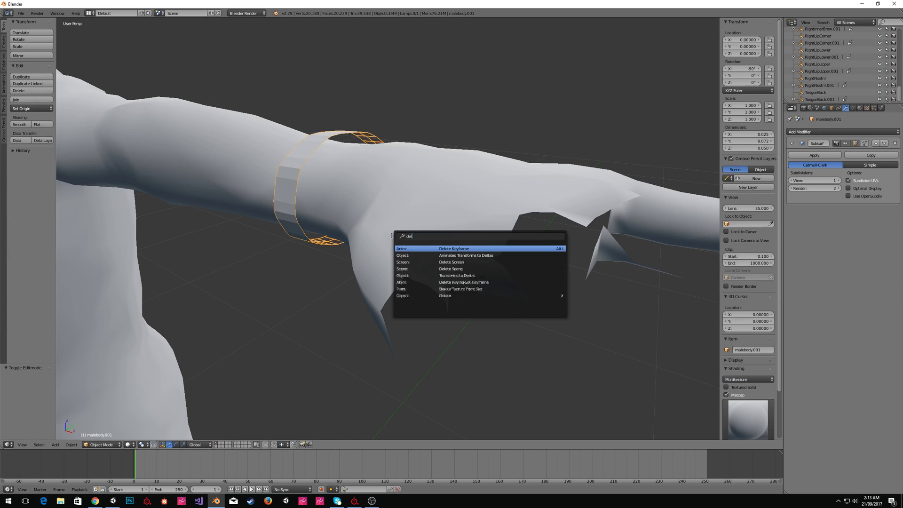
{"action": "key", "text": "BackSpace"}
{"action": "key", "text": "BackSpace"}
{"action": "key", "text": "BackSpace"}
{"action": "key", "text": "BackSpace"}
{"action": "key", "text": "BackSpace"}
{"action": "key", "text": "BackSpace"}
{"action": "type", "text": "shape k"}
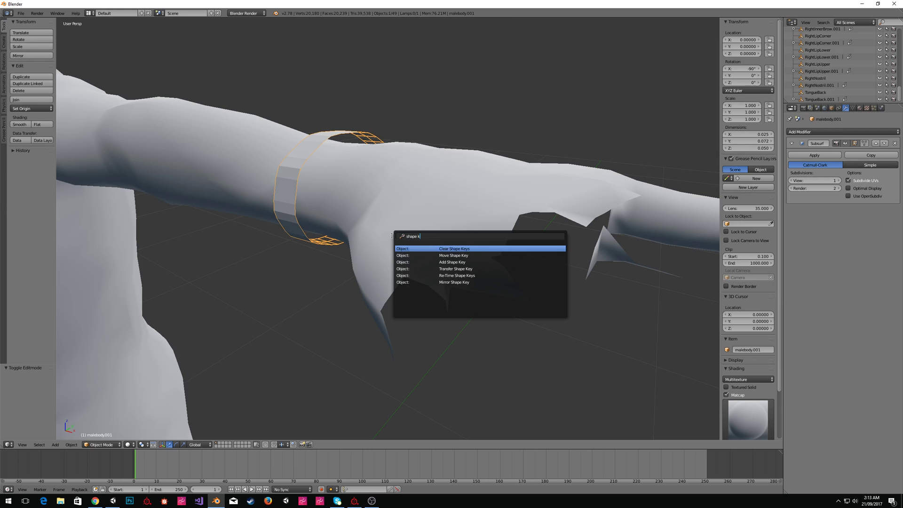
{"action": "key", "text": "Escape"}
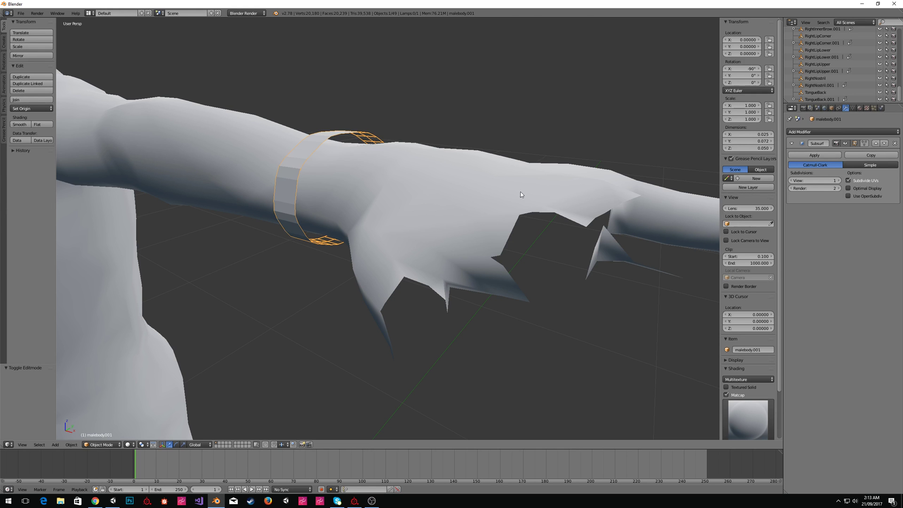
Retry applying the Subsurf modifier, and try Clear Shape Keys on the band in Edit Mode.
{"action": "left_click", "coordinate": [818, 154]}
{"action": "key", "text": "Tab"}
{"action": "key", "text": "space"}
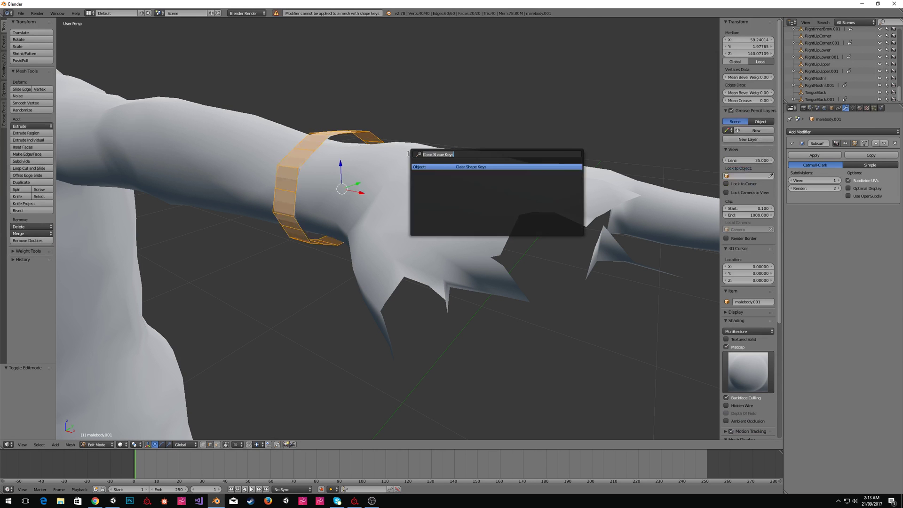
{"action": "key", "text": "Return"}
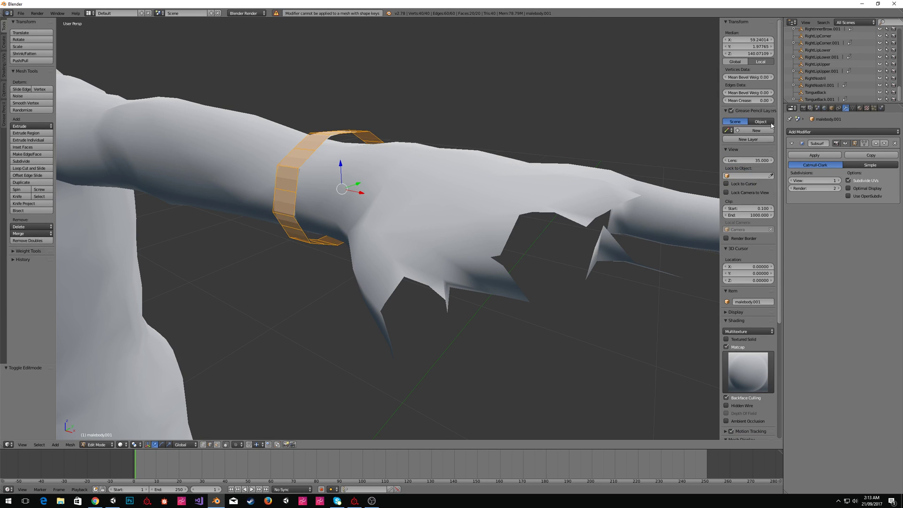
{"action": "left_click", "coordinate": [832, 109]}
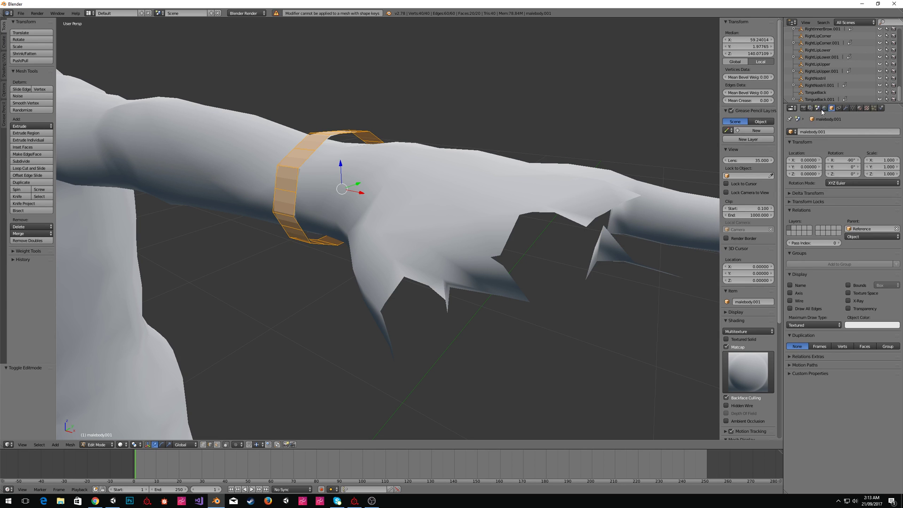
{"action": "left_click", "coordinate": [825, 110]}
{"action": "left_click", "coordinate": [817, 109]}
{"action": "left_click", "coordinate": [810, 108]}
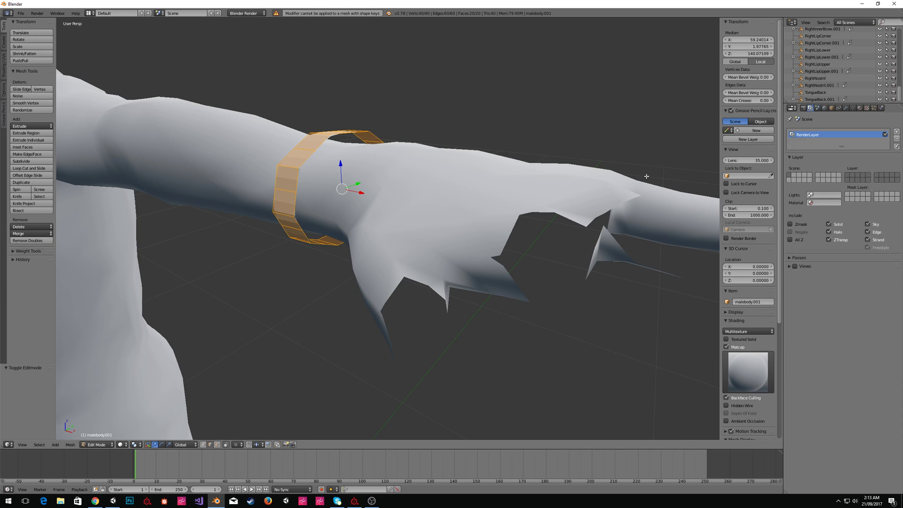
Move the band about 0.413 along X, out beyond the fingertips.
{"action": "scroll", "coordinate": [356, 150], "scroll_direction": "down", "scroll_amount": 5}
{"action": "middle_click_drag", "start_coordinate": [411, 161], "coordinate": [545, 212]}
{"action": "left_click_drag", "start_coordinate": [546, 213], "coordinate": [362, 146]}
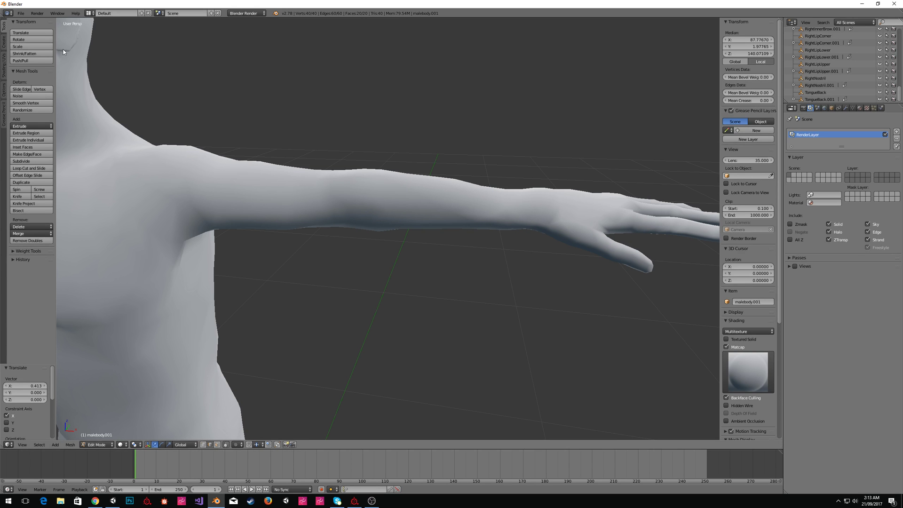
Leave Edit Mode and add a Bezier circle with radius 1 at the scene origin.
{"action": "key", "text": "Tab"}
{"action": "left_click", "coordinate": [4, 41]}
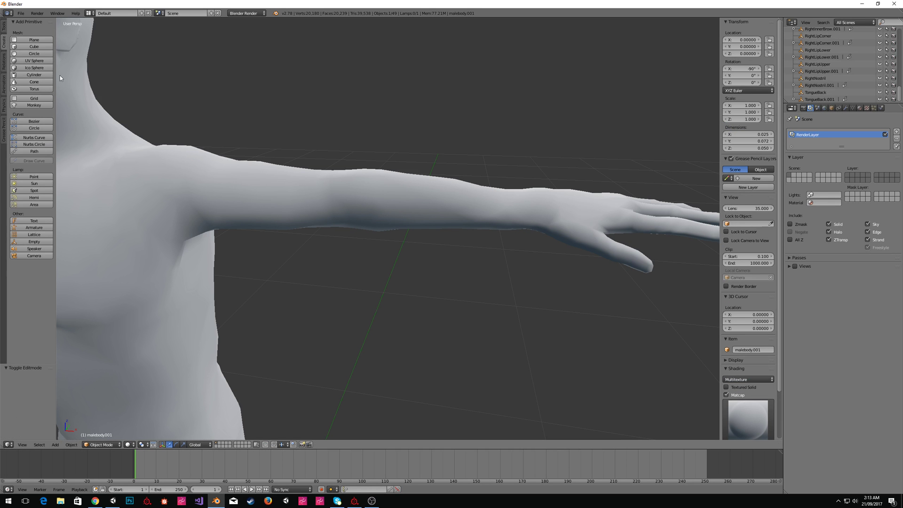
{"action": "left_click", "coordinate": [40, 128]}
{"action": "scroll", "coordinate": [379, 242], "scroll_direction": "down", "scroll_amount": 5}
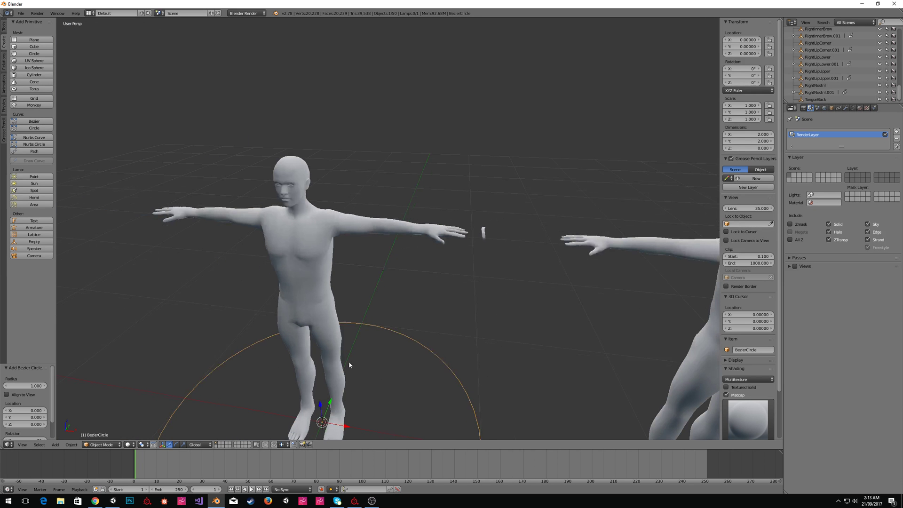
Raise the Bezier circle about 1.302 along Z, and delete it from the scene.
{"action": "left_click_drag", "start_coordinate": [318, 406], "coordinate": [360, 218]}
{"action": "key", "text": "x"}
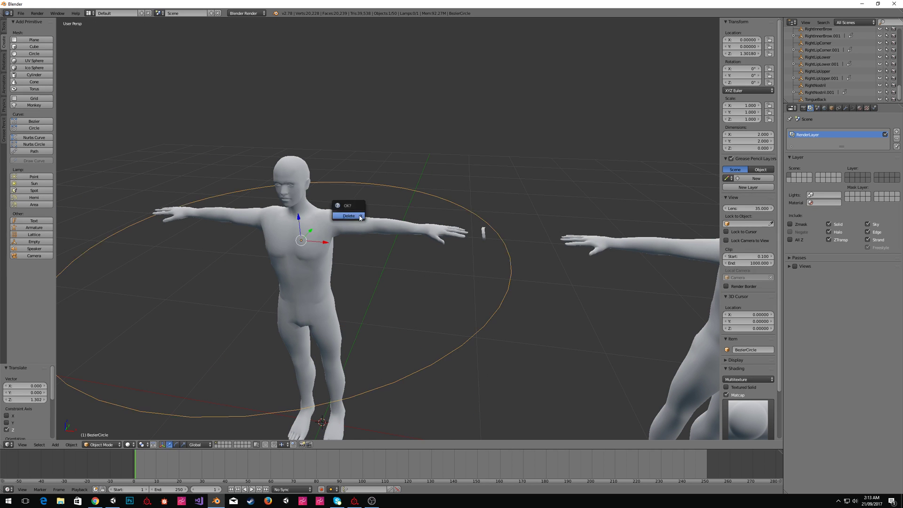
{"action": "left_click", "coordinate": [359, 216]}
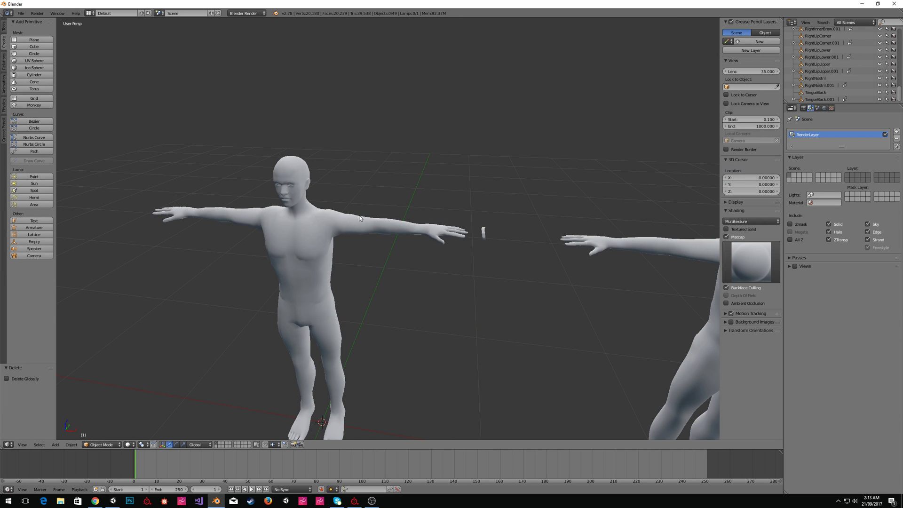
Add a 24-sided cylinder at the scene origin and raise it about 0.817 along Z.
{"action": "left_click", "coordinate": [34, 75]}
{"action": "middle_click_drag", "start_coordinate": [355, 205], "coordinate": [398, 254]}
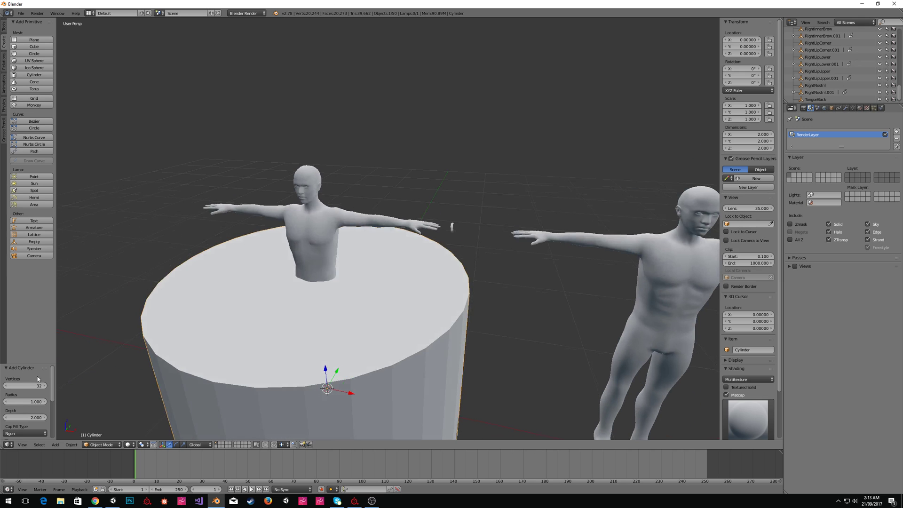
{"action": "left_click_drag", "start_coordinate": [27, 386], "coordinate": [396, 280]}
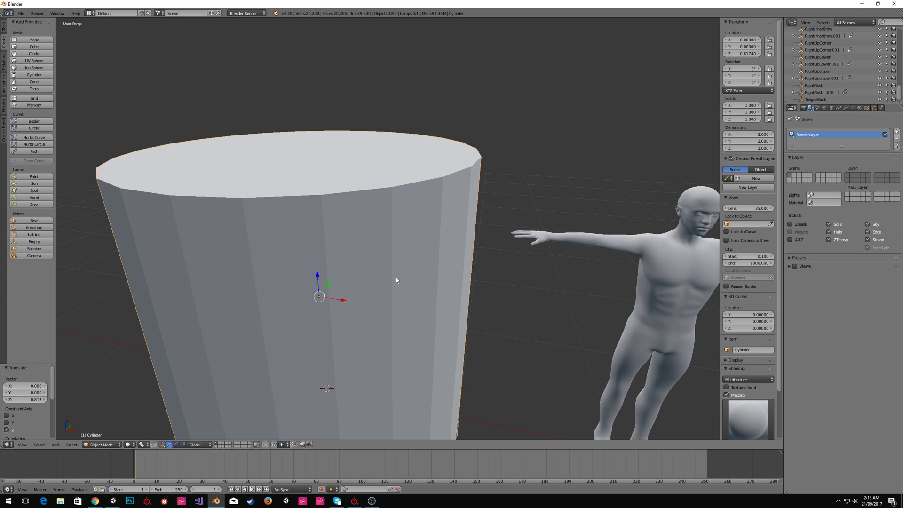
{"action": "key", "text": "r"}
{"action": "key", "text": "x"}
{"action": "key", "text": "9"}
{"action": "key", "text": "0"}
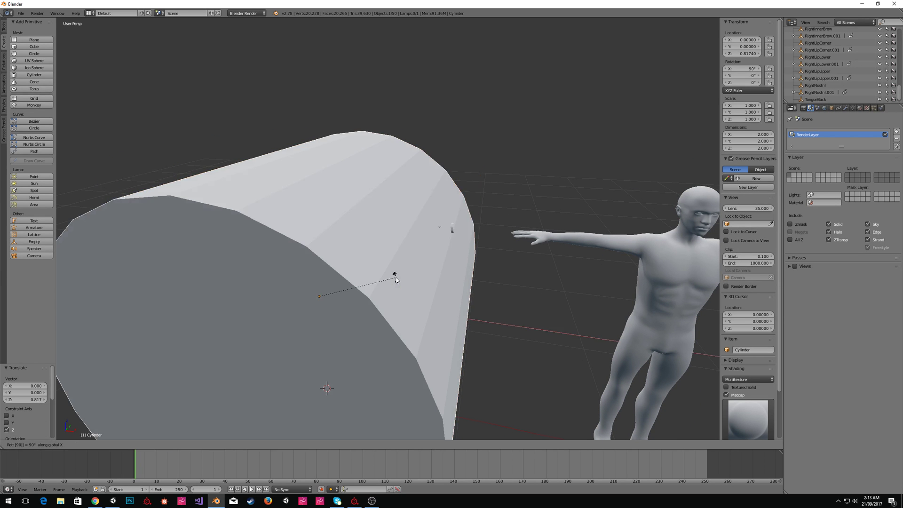
{"action": "key", "text": "Escape"}
In Edit Mode, rotate the cylinder mesh 90° about Y and scale it uniformly to about 0.074.
{"action": "key", "text": "Tab"}
{"action": "key", "text": "r"}
{"action": "key", "text": "Escape"}
{"action": "key", "text": "r"}
{"action": "key", "text": "y"}
{"action": "key", "text": "9"}
{"action": "key", "text": "0"}
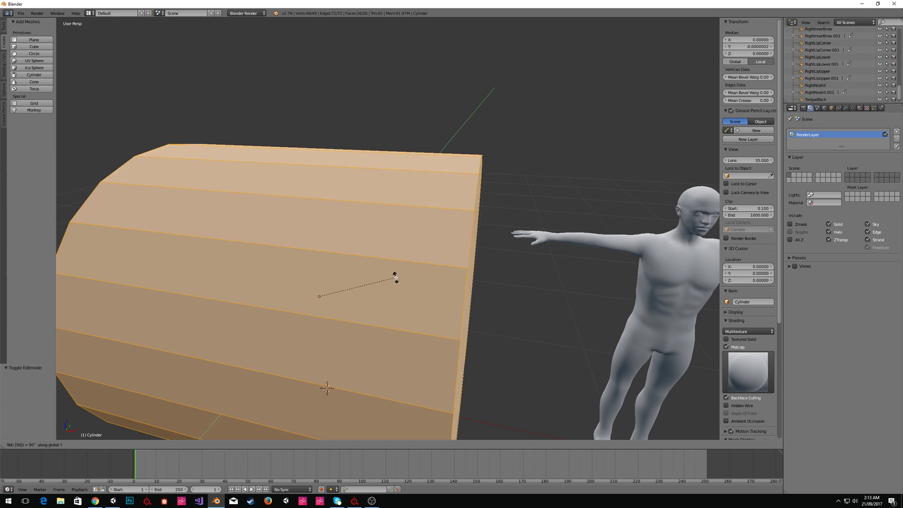
{"action": "key", "text": "Return"}
{"action": "key", "text": "s"}
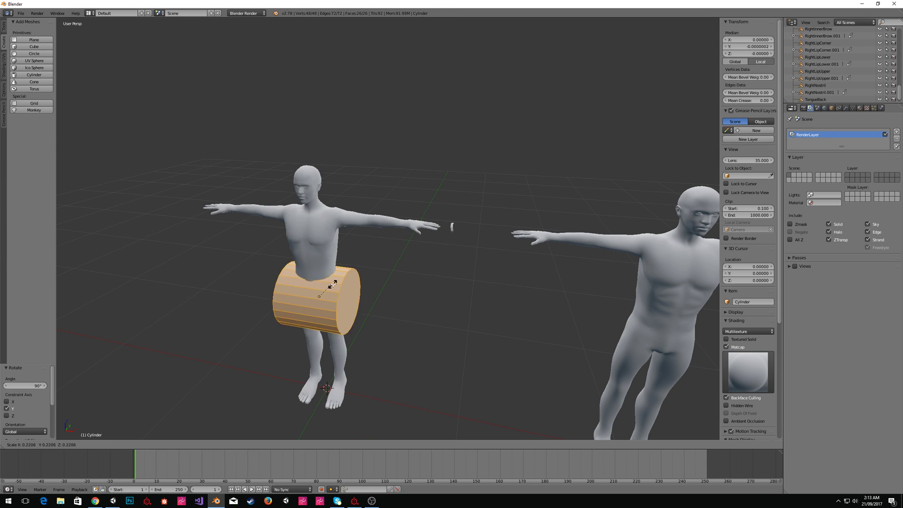
{"action": "left_click", "coordinate": [322, 297]}
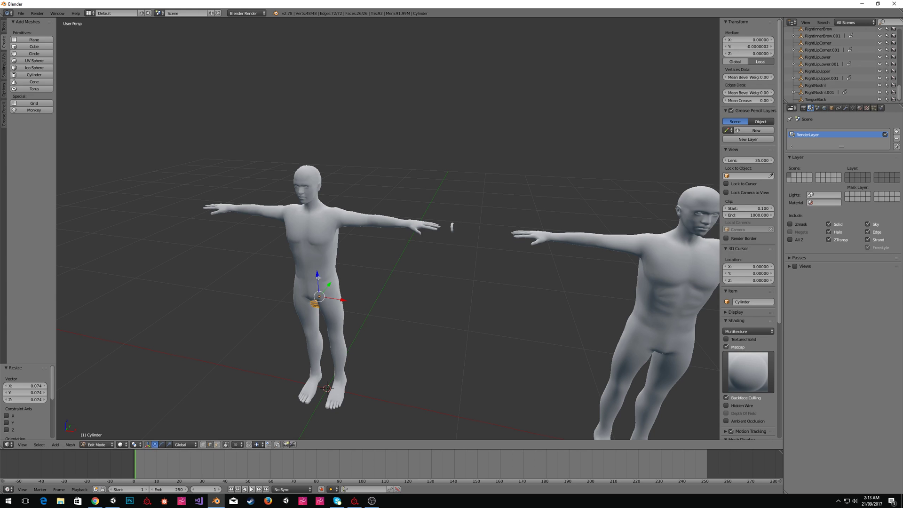
In Object Mode, move the cylinder up along Z to arm height and about 0.542 along X onto the forearm.
{"action": "key", "text": "Tab"}
{"action": "key", "text": "g"}
{"action": "key", "text": "z"}
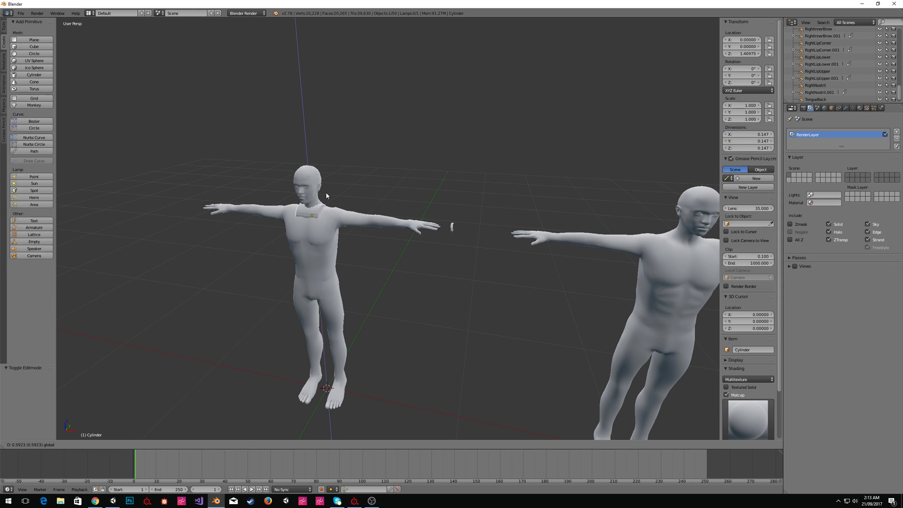
{"action": "left_click", "coordinate": [327, 199]}
{"action": "left_click_drag", "start_coordinate": [333, 223], "coordinate": [415, 230]}
{"action": "scroll", "coordinate": [439, 231], "scroll_direction": "up", "scroll_amount": 6}
{"action": "mouse_move", "coordinate": [463, 229]}
{"action": "middle_mouse_down"}
{"action": "mouse_move", "coordinate": [469, 217]}
{"action": "mouse_move", "coordinate": [460, 241]}
{"action": "middle_mouse_up"}
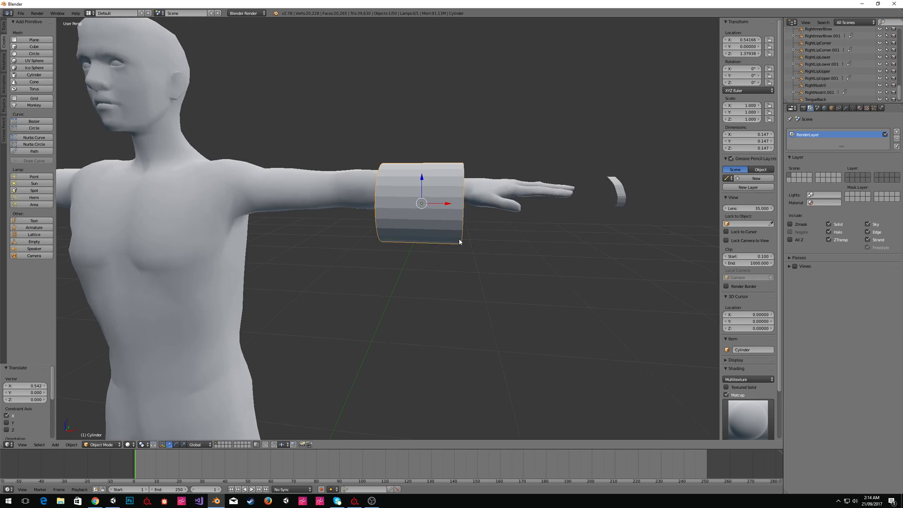
Fine-tune the cylinder's height around the forearm to about 1.406 on Z.
{"action": "scroll", "coordinate": [442, 158], "scroll_direction": "up", "scroll_amount": 2}
{"action": "left_click_drag", "start_coordinate": [438, 167], "coordinate": [439, 146]}
{"action": "middle_click_drag", "start_coordinate": [438, 146], "coordinate": [449, 193]}
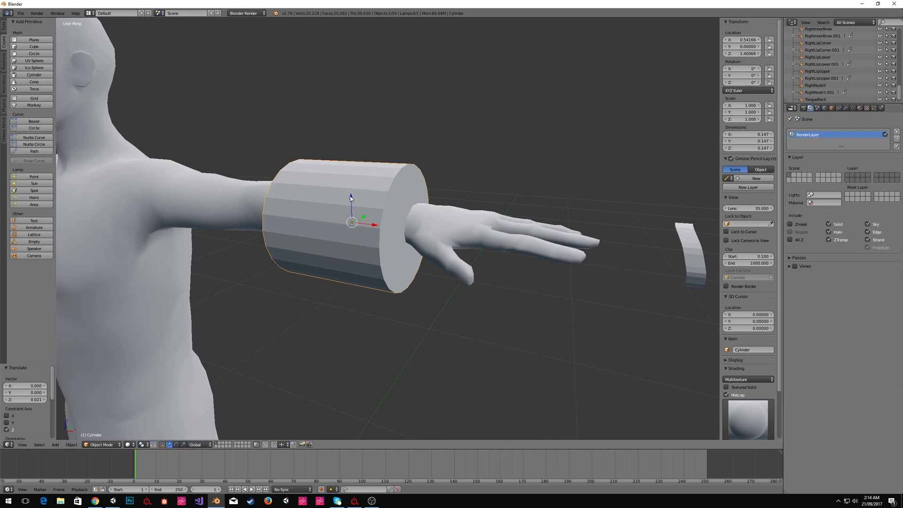
{"action": "left_click_drag", "start_coordinate": [350, 198], "coordinate": [351, 196]}
{"action": "scroll", "coordinate": [384, 199], "scroll_direction": "up", "scroll_amount": 3}
{"action": "mouse_move", "coordinate": [385, 199]}
{"action": "middle_mouse_down"}
{"action": "mouse_move", "coordinate": [425, 197]}
{"action": "mouse_move", "coordinate": [401, 199]}
{"action": "middle_mouse_up"}
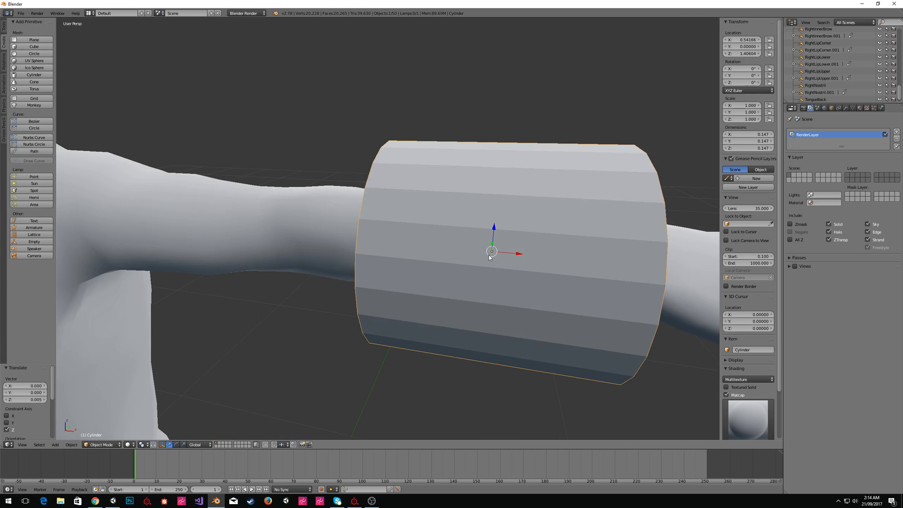
Delete both end-cap faces of the cylinder in Edit Mode, leaving an open tube around the forearm.
{"action": "key", "text": "Tab"}
{"action": "mouse_move", "coordinate": [492, 239]}
{"action": "middle_mouse_down"}
{"action": "mouse_move", "coordinate": [363, 242]}
{"action": "mouse_move", "coordinate": [368, 227]}
{"action": "mouse_move", "coordinate": [529, 223]}
{"action": "mouse_move", "coordinate": [540, 208]}
{"action": "mouse_move", "coordinate": [495, 254]}
{"action": "middle_mouse_up"}
{"action": "key", "text": "ctrl+Tab"}
{"action": "left_click", "coordinate": [363, 249]}
{"action": "right_click", "coordinate": [540, 207], "text": "shift"}
{"action": "key", "text": "x"}
{"action": "left_click", "coordinate": [532, 229]}
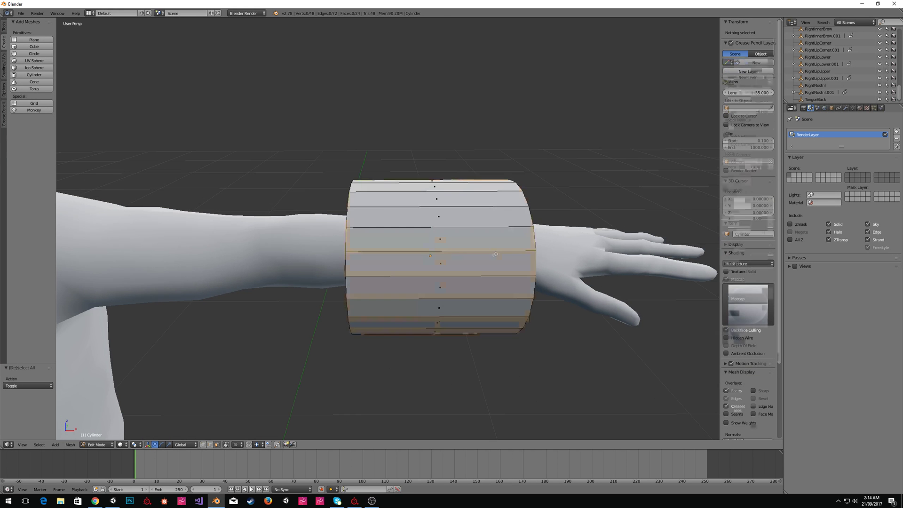
Scale the whole tube along X into a narrow band about 0.022 wide, and return to Object Mode.
{"action": "key", "text": "a"}
{"action": "key", "text": "s"}
{"action": "key", "text": "x"}
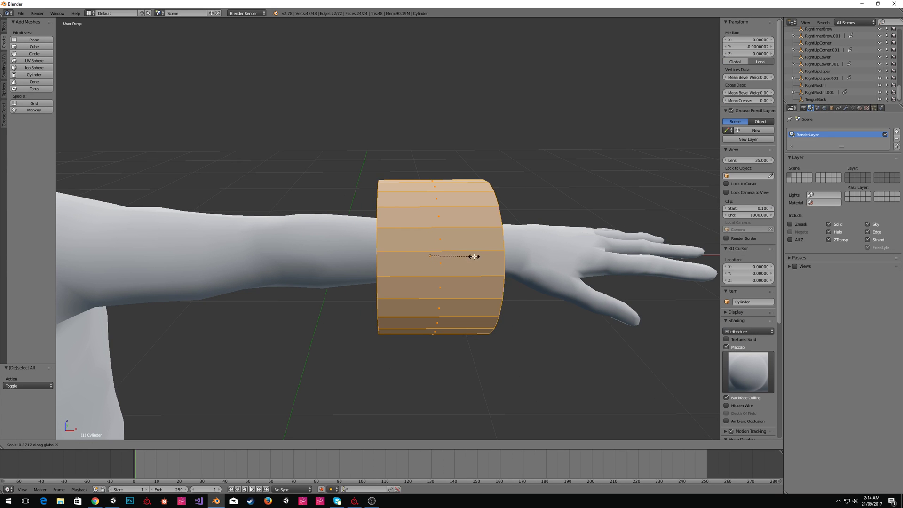
{"action": "left_click", "coordinate": [437, 260]}
{"action": "middle_click_drag", "start_coordinate": [438, 260], "coordinate": [429, 192]}
{"action": "key", "text": "Tab"}
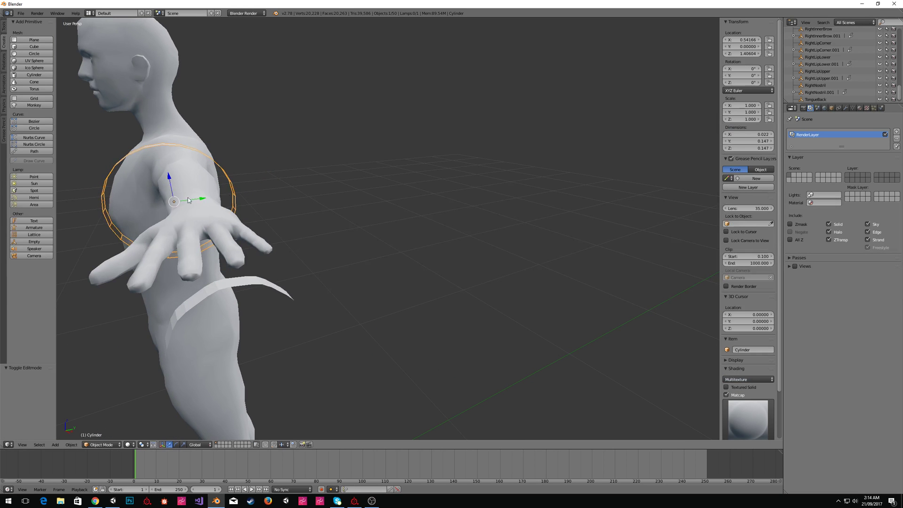
Centre the band around the wrist by moving it about 0.023 along Y, -0.003 along Z and 0.036 along X.
{"action": "left_click_drag", "start_coordinate": [203, 200], "coordinate": [207, 201]}
{"action": "middle_click_drag", "start_coordinate": [207, 200], "coordinate": [260, 190]}
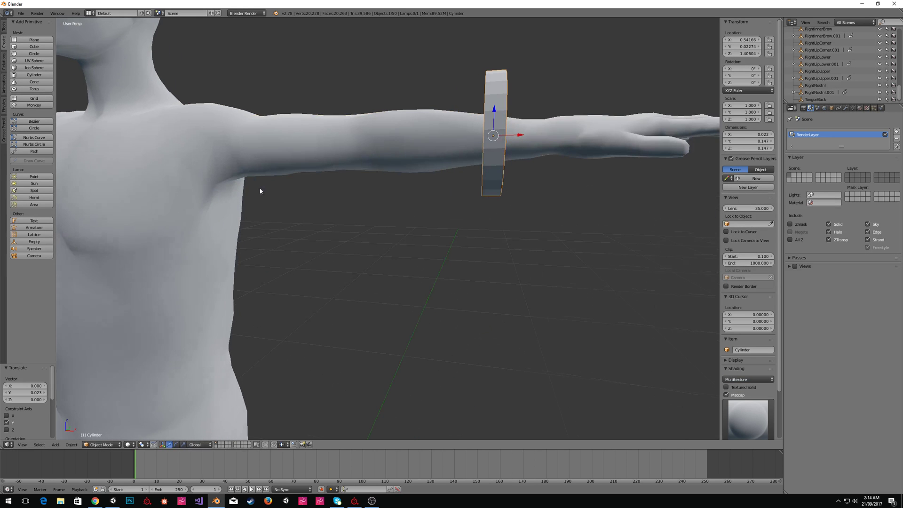
{"action": "left_click_drag", "start_coordinate": [494, 109], "coordinate": [495, 112]}
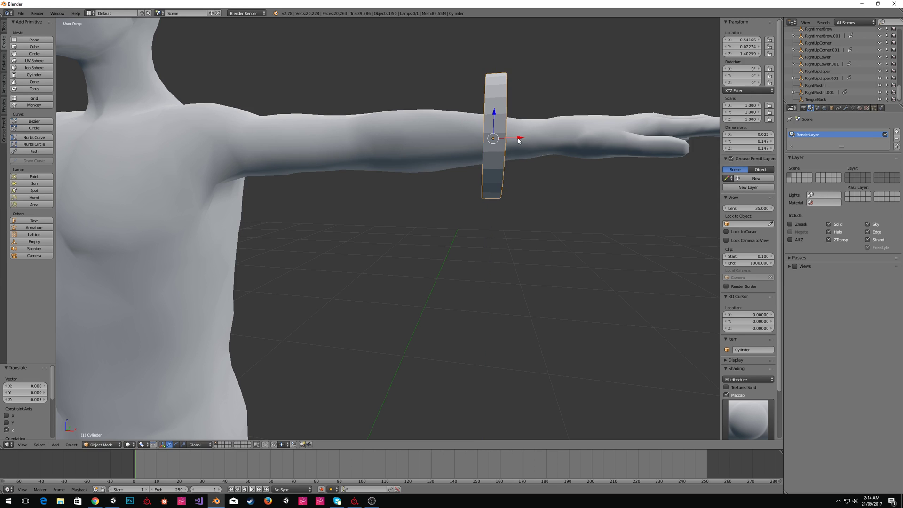
{"action": "left_click_drag", "start_coordinate": [519, 140], "coordinate": [545, 141]}
{"action": "middle_click_drag", "start_coordinate": [545, 141], "coordinate": [486, 143]}
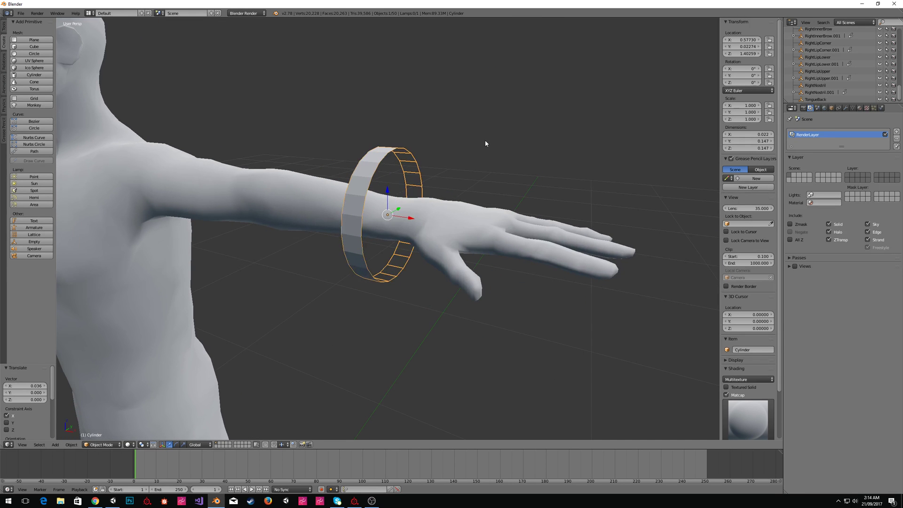
Scale the band uniformly to about 0.474 so it sits close around the wrist.
{"action": "key", "text": "s"}
{"action": "left_click", "coordinate": [440, 189]}
{"action": "middle_click_drag", "start_coordinate": [456, 175], "coordinate": [409, 159]}
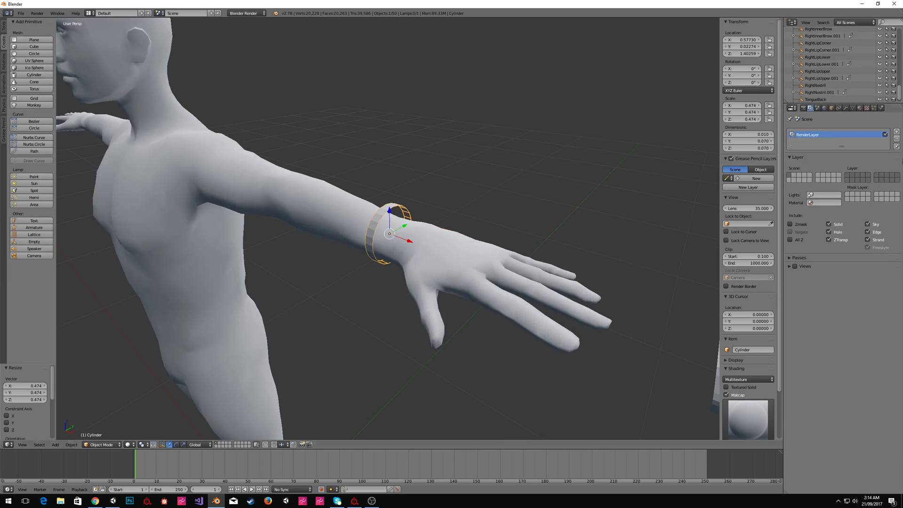
Add a Shrinkwrap modifier to the band with malebody as its target.
{"action": "left_click", "coordinate": [845, 108]}
{"action": "left_click", "coordinate": [859, 109]}
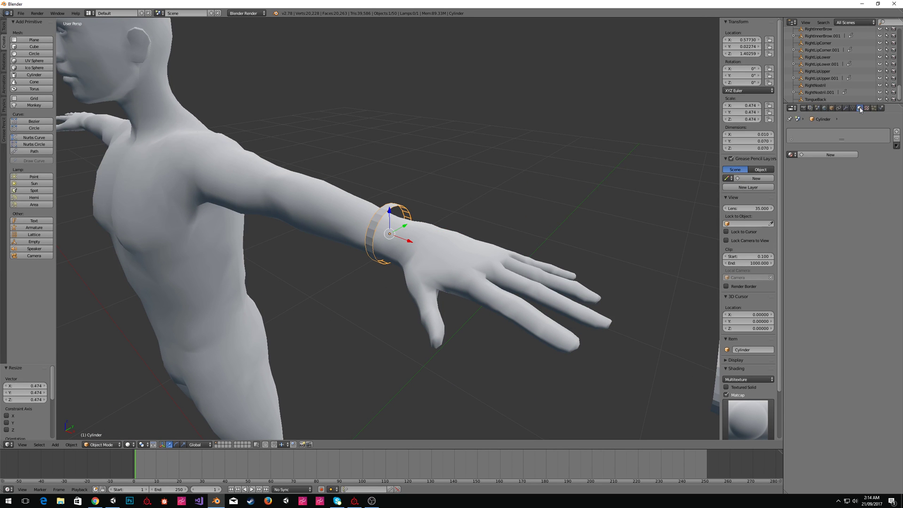
{"action": "left_click", "coordinate": [852, 108]}
{"action": "left_click", "coordinate": [839, 109]}
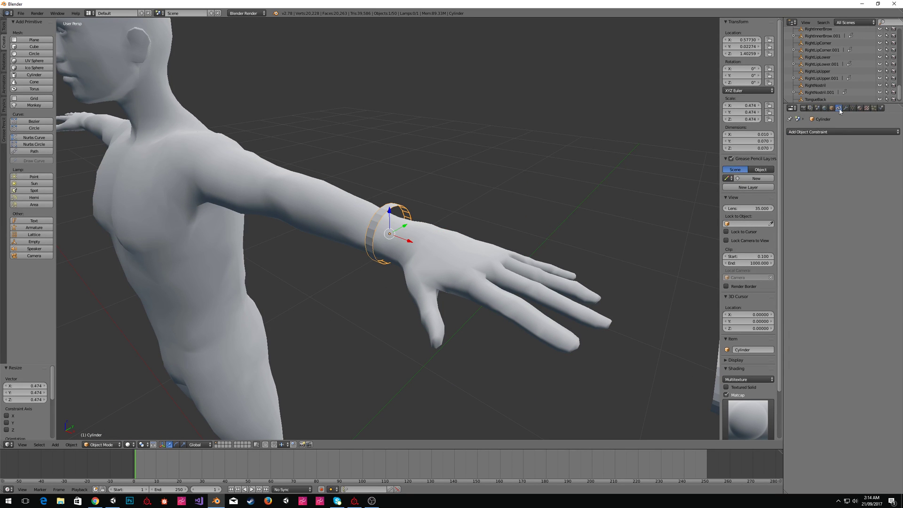
{"action": "left_click", "coordinate": [846, 108]}
{"action": "left_click", "coordinate": [840, 132]}
{"action": "left_click", "coordinate": [812, 132]}
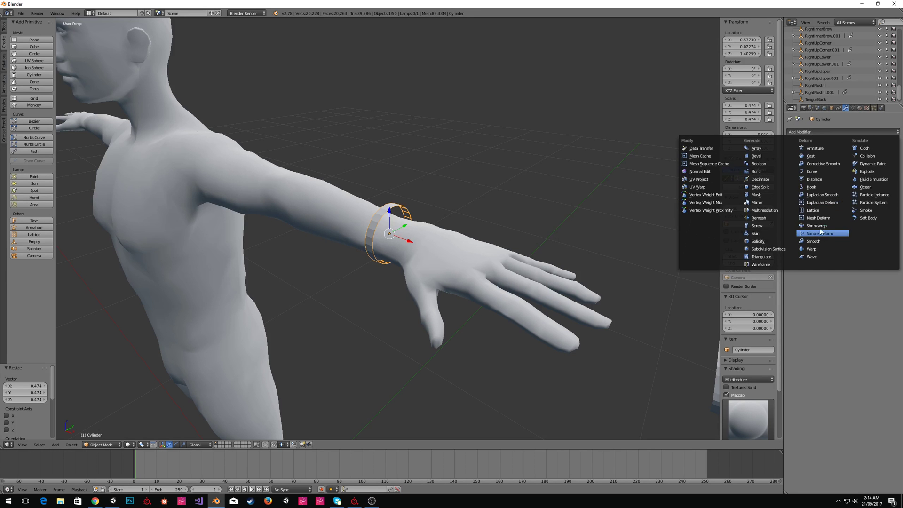
{"action": "left_click", "coordinate": [816, 227]}
{"action": "left_click", "coordinate": [811, 172]}
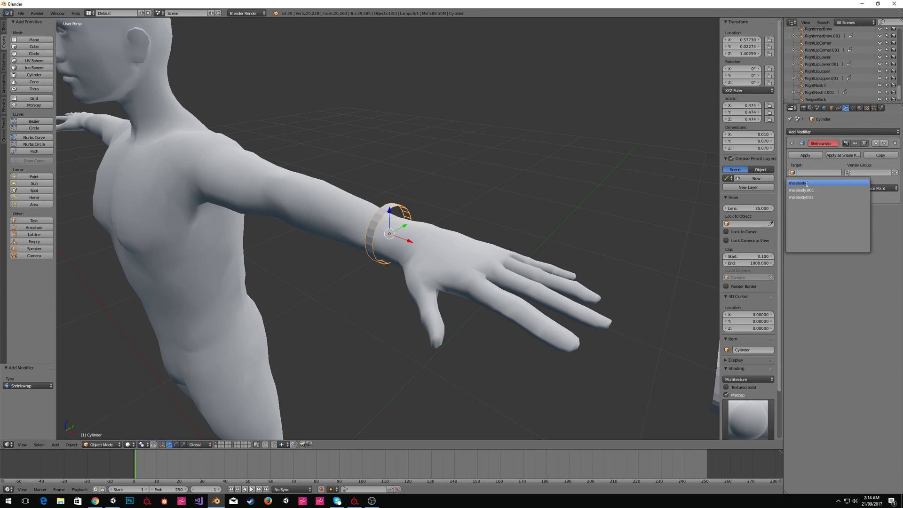
{"action": "left_click", "coordinate": [810, 184]}
Set the Shrinkwrap offset to 0.18 so the band stands off the wrist surface.
{"action": "scroll", "coordinate": [532, 207], "scroll_direction": "up", "scroll_amount": 5}
{"action": "middle_click_drag", "start_coordinate": [531, 208], "coordinate": [549, 202]}
{"action": "scroll", "coordinate": [549, 201], "scroll_direction": "down", "scroll_amount": 5}
{"action": "mouse_move", "coordinate": [815, 180]}
{"action": "left_mouse_down"}
{"action": "mouse_move", "coordinate": [835, 180]}
{"action": "mouse_move", "coordinate": [823, 181]}
{"action": "left_mouse_up"}
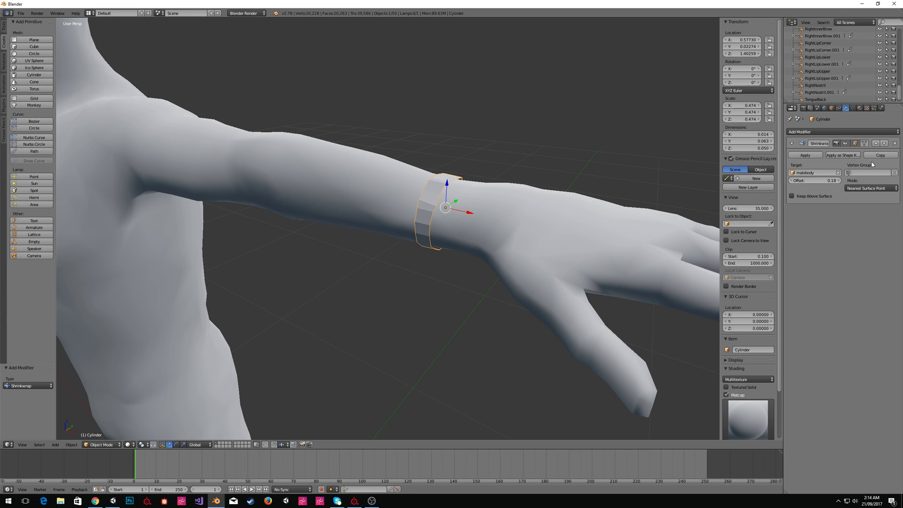
{"action": "middle_click_drag", "start_coordinate": [499, 242], "coordinate": [478, 252]}
{"action": "scroll", "coordinate": [481, 250], "scroll_direction": "up", "scroll_amount": 3}
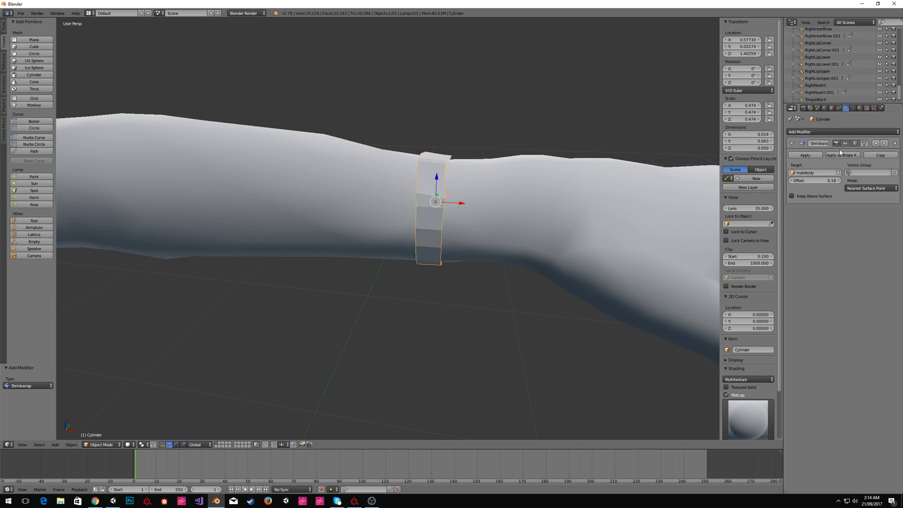
Add a Subdivision Surface modifier, try it above Shrinkwrap, and put it back below Shrinkwrap in the stack.
{"action": "left_click", "coordinate": [854, 133]}
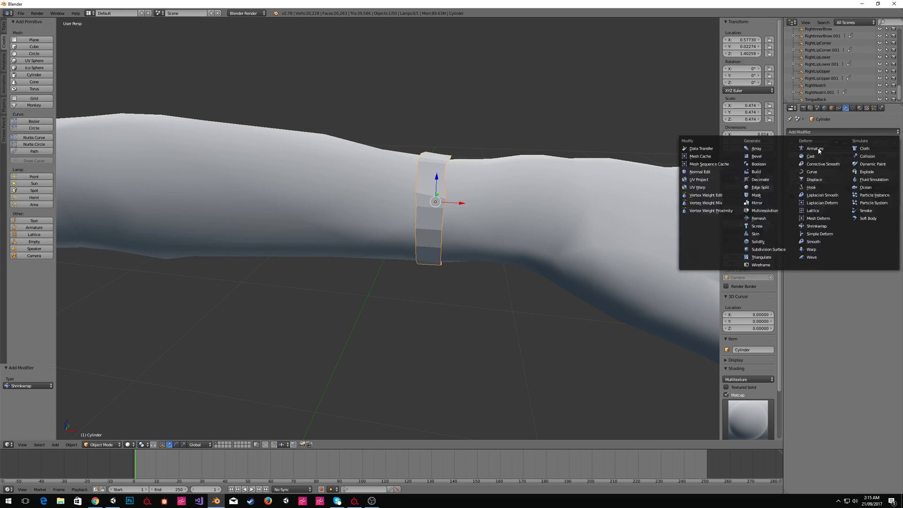
{"action": "left_click", "coordinate": [769, 249]}
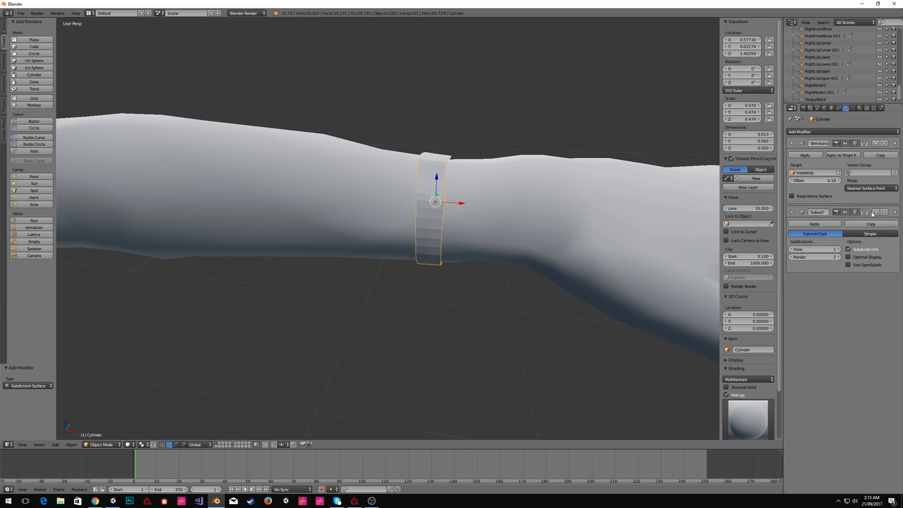
{"action": "left_click", "coordinate": [875, 213]}
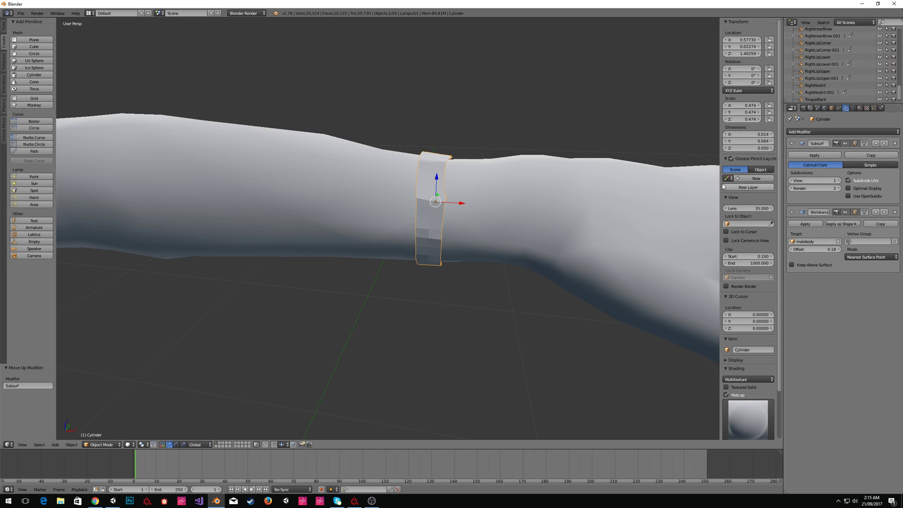
{"action": "left_click", "coordinate": [884, 144]}
{"action": "mouse_move", "coordinate": [513, 181]}
{"action": "middle_mouse_down"}
{"action": "mouse_move", "coordinate": [556, 166]}
{"action": "mouse_move", "coordinate": [502, 184]}
{"action": "mouse_move", "coordinate": [437, 170]}
{"action": "middle_mouse_up"}
{"action": "key", "text": "z"}
{"action": "key", "text": "z"}
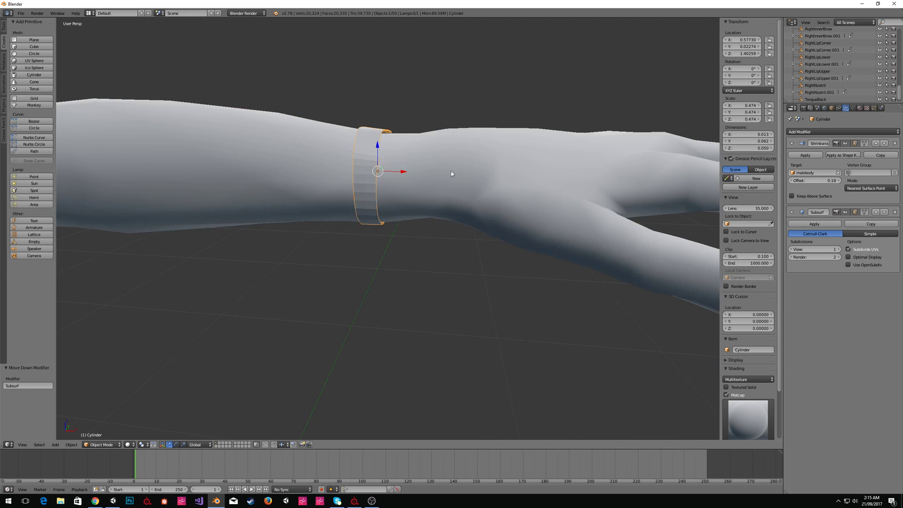
Apply the Shrinkwrap modifier and the Subsurf modifier to the band.
{"action": "key", "text": "Tab"}
{"action": "key", "text": "Tab"}
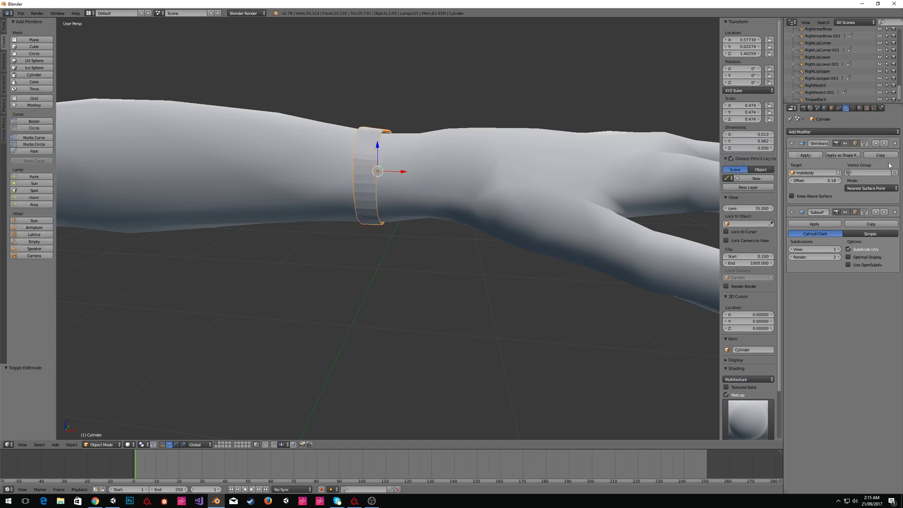
{"action": "left_click", "coordinate": [804, 155]}
{"action": "left_click", "coordinate": [805, 155]}
{"action": "middle_click_drag", "start_coordinate": [449, 108], "coordinate": [474, 139]}
In Edit Mode, move one vertex on the band's hand-side rim about -0.0005 along X to straighten the edge.
{"action": "key", "text": "Tab"}
{"action": "key", "text": "ctrl+Tab"}
{"action": "left_click", "coordinate": [435, 288]}
{"action": "right_click", "coordinate": [429, 287]}
{"action": "left_click_drag", "start_coordinate": [456, 289], "coordinate": [451, 288]}
{"action": "middle_click_drag", "start_coordinate": [457, 252], "coordinate": [417, 269]}
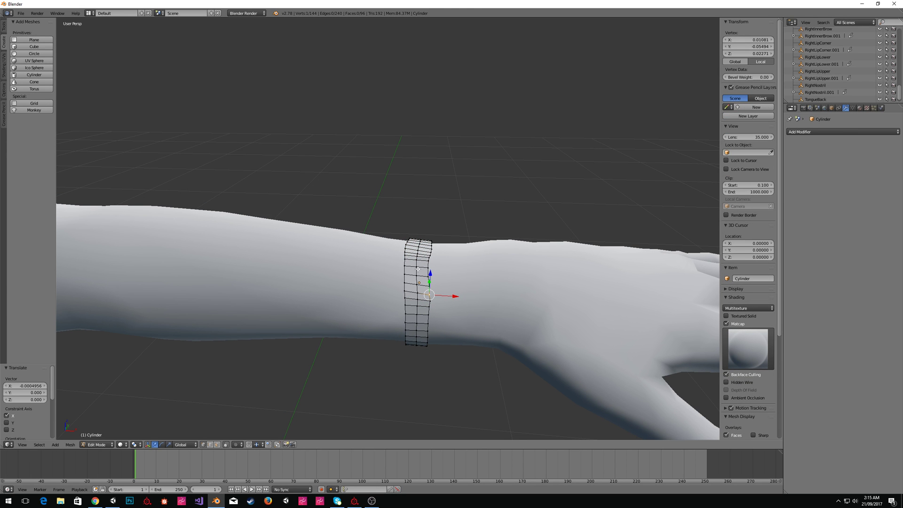
Select two adjacent edges on the band's hand-side rim and shift them slightly along X toward the hand.
{"action": "key", "text": "ctrl+Tab"}
{"action": "left_click", "coordinate": [429, 266]}
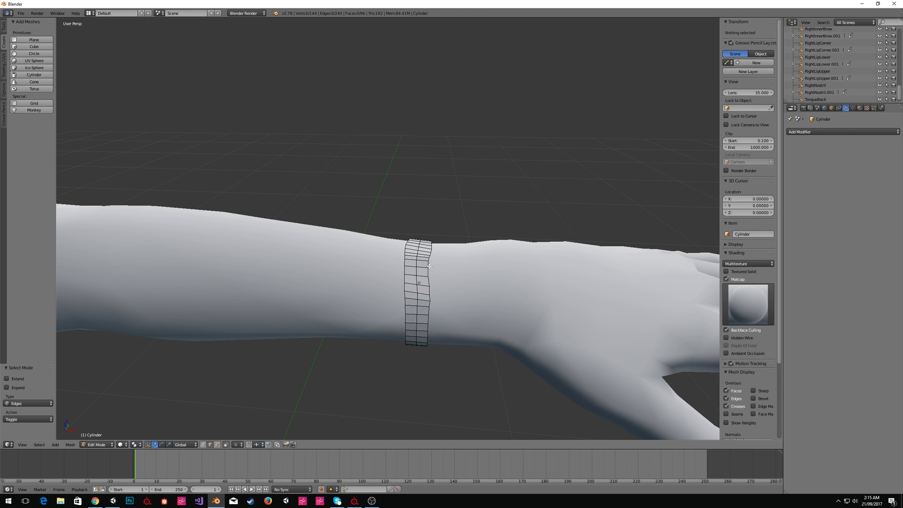
{"action": "right_click", "coordinate": [427, 266]}
{"action": "right_click", "coordinate": [429, 265]}
{"action": "right_click", "coordinate": [428, 272], "text": "shift"}
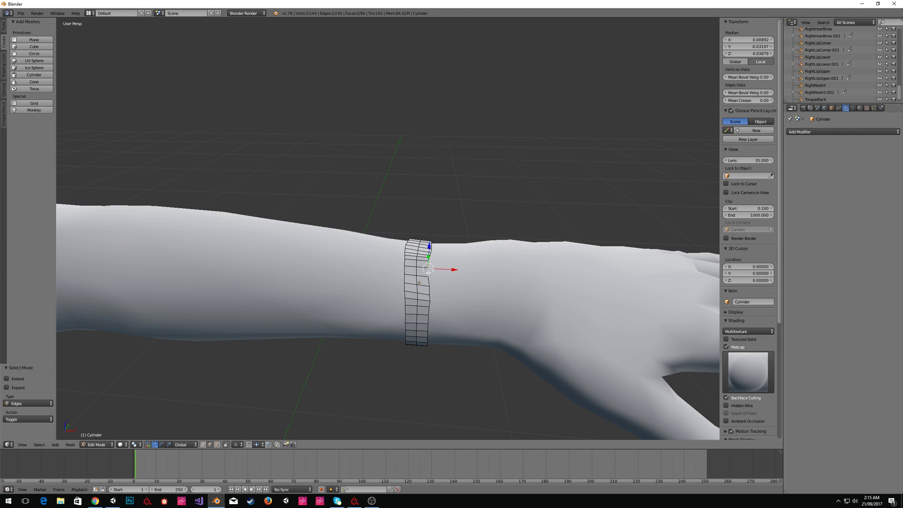
{"action": "left_click_drag", "start_coordinate": [449, 269], "coordinate": [452, 269]}
Nudge a single vertex near the top of the band's hand-side rim slightly along X toward the hand.
{"action": "key", "text": "ctrl+Tab"}
{"action": "left_click", "coordinate": [429, 258]}
{"action": "right_click", "coordinate": [430, 258]}
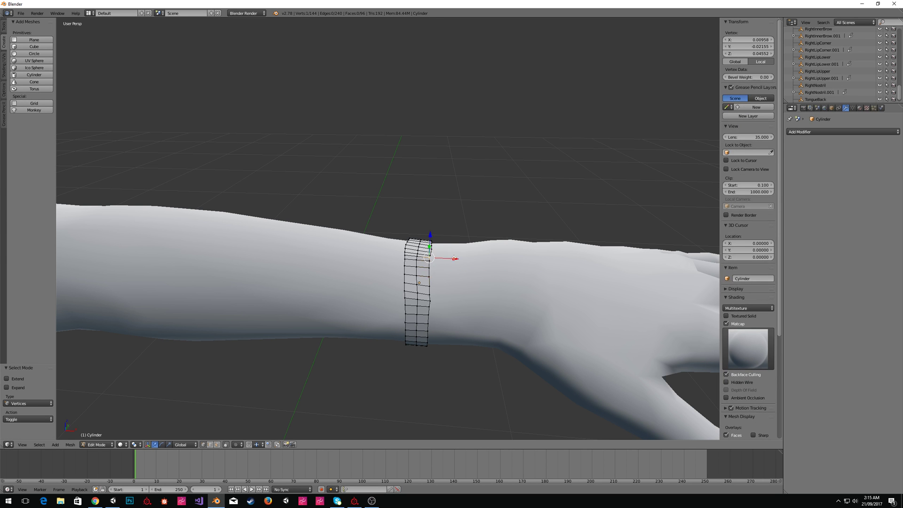
{"action": "left_click_drag", "start_coordinate": [457, 258], "coordinate": [458, 259]}
{"action": "mouse_move", "coordinate": [418, 276]}
{"action": "middle_mouse_down"}
{"action": "mouse_move", "coordinate": [416, 260]}
{"action": "mouse_move", "coordinate": [424, 294]}
{"action": "mouse_move", "coordinate": [348, 278]}
{"action": "mouse_move", "coordinate": [296, 304]}
{"action": "mouse_move", "coordinate": [405, 301]}
{"action": "mouse_move", "coordinate": [430, 289]}
{"action": "middle_mouse_up"}
Return to Object Mode and add a Laplacian Smooth modifier to the band with Repeat set to 4.
{"action": "key", "text": "Tab"}
{"action": "left_click", "coordinate": [841, 131]}
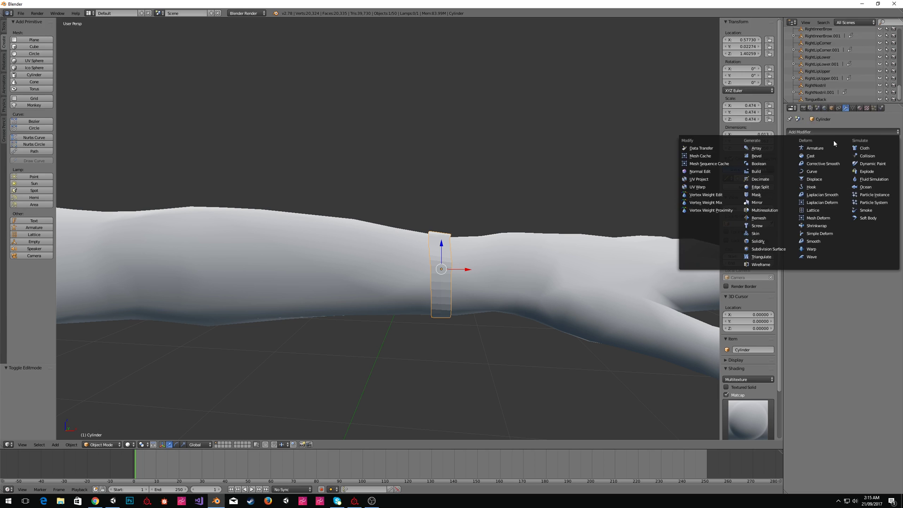
{"action": "left_click", "coordinate": [818, 196]}
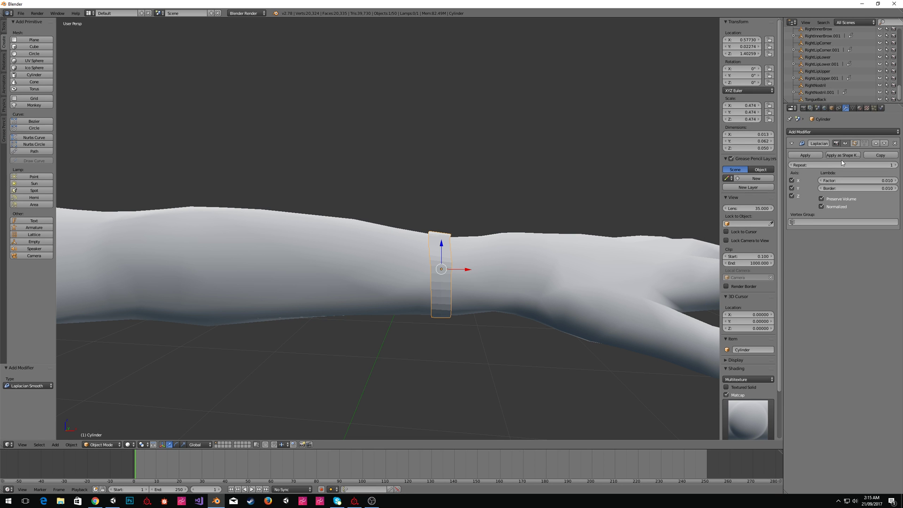
{"action": "left_click", "coordinate": [894, 165]}
{"action": "left_click", "coordinate": [894, 165]}
{"action": "left_click", "coordinate": [894, 166]}
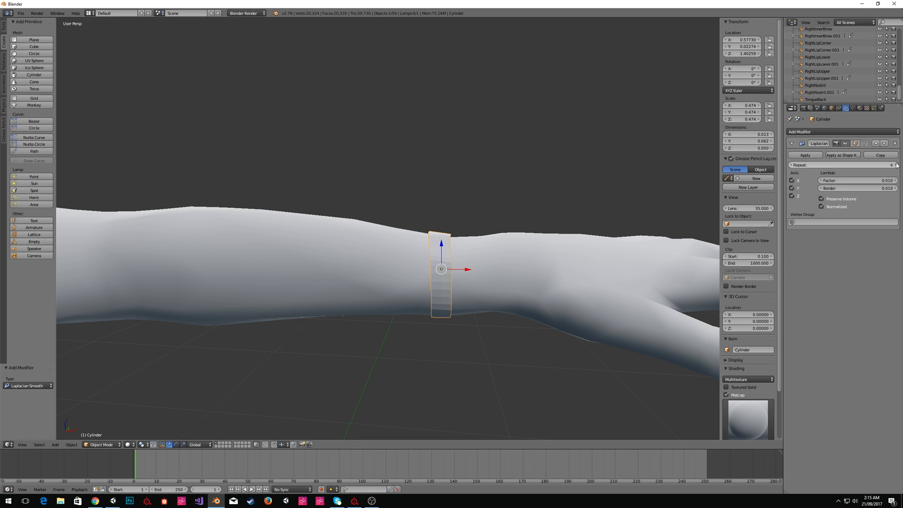
Set the Laplacian Smooth modifier's Lambda factor to about 11.91 and its border to about 1.81.
{"action": "left_click", "coordinate": [840, 181]}
{"action": "left_click_drag", "start_coordinate": [839, 181], "coordinate": [898, 188]}
{"action": "middle_click_drag", "start_coordinate": [635, 211], "coordinate": [559, 182]}
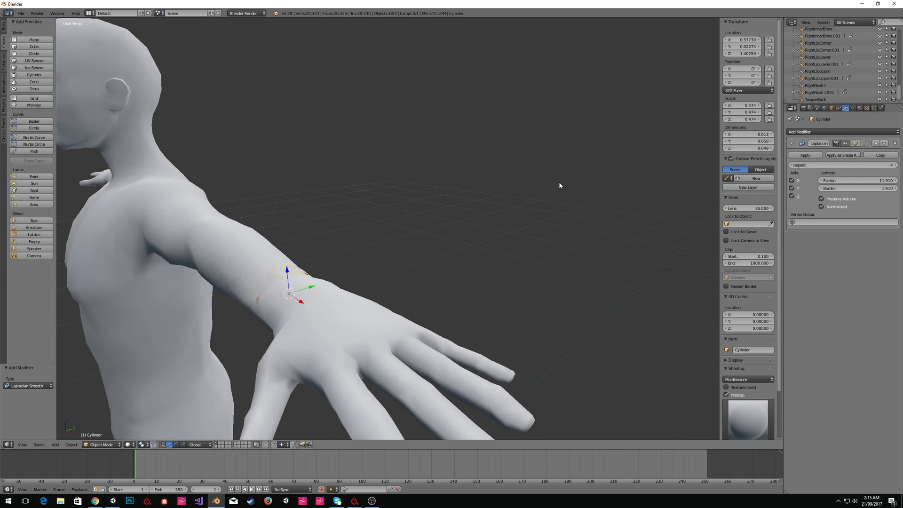
Select the band's entire mesh in Edit Mode, scale it up by about 1.062, and return to Object Mode.
{"action": "key", "text": "Tab"}
{"action": "key", "text": "a"}
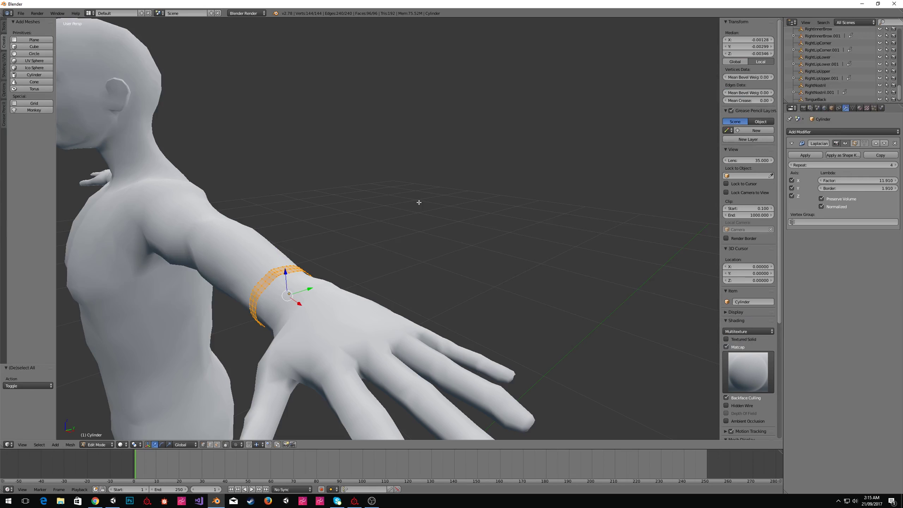
{"action": "key", "text": "s"}
{"action": "left_click", "coordinate": [430, 202]}
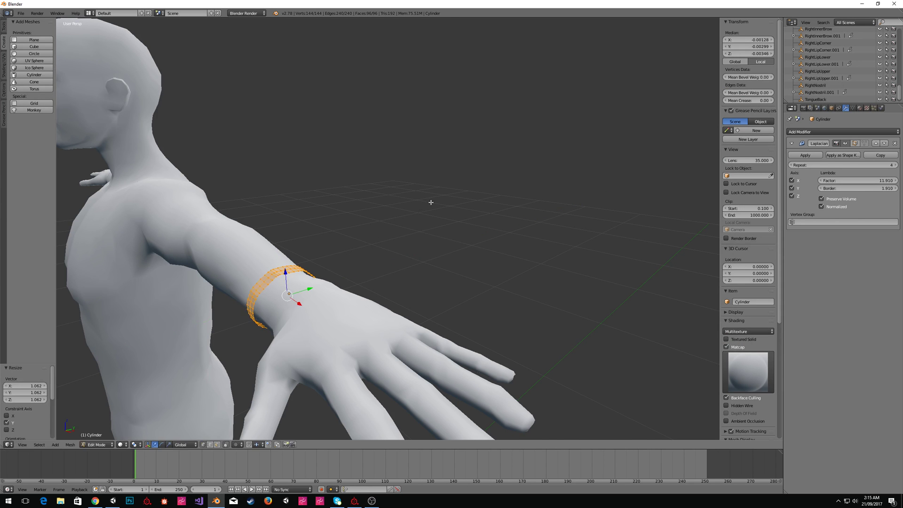
{"action": "key", "text": "Tab"}
{"action": "middle_click_drag", "start_coordinate": [433, 201], "coordinate": [381, 199]}
{"action": "scroll", "coordinate": [387, 199], "scroll_direction": "up", "scroll_amount": 2}
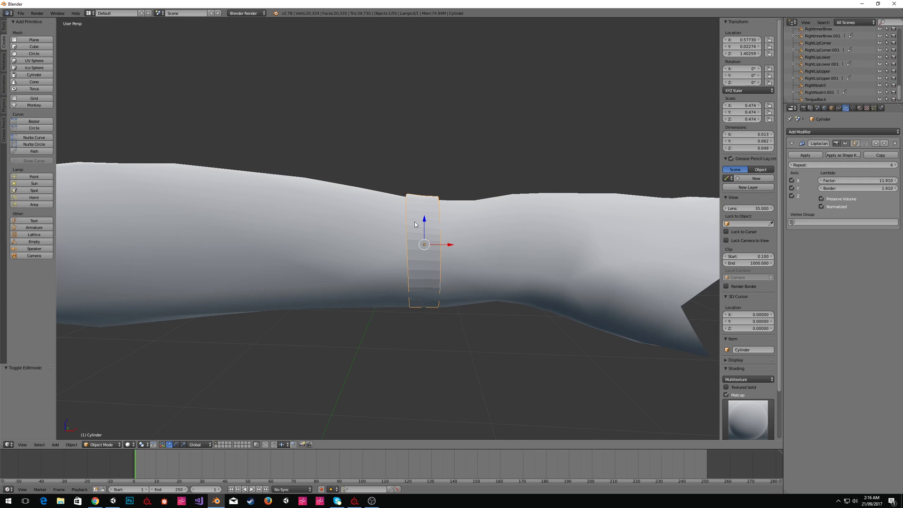
Enlarge the whole band mesh again in Edit Mode by a factor of about 1.057.
{"action": "key", "text": "Tab"}
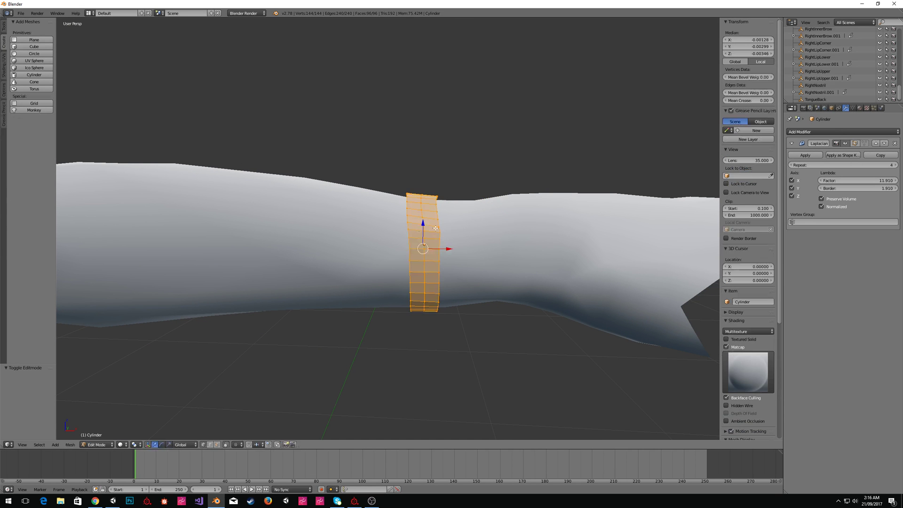
{"action": "key", "text": "s"}
{"action": "left_click", "coordinate": [473, 228]}
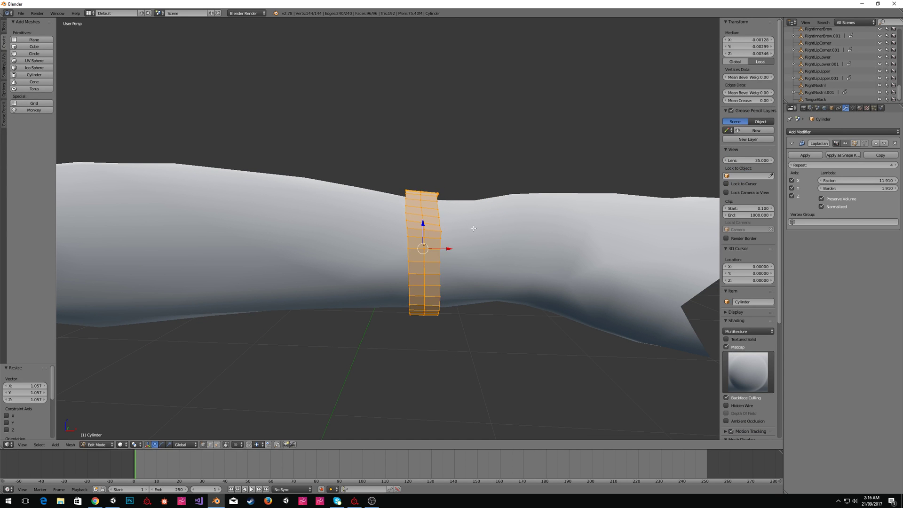
{"action": "key", "text": "Tab"}
{"action": "mouse_move", "coordinate": [479, 227]}
{"action": "middle_mouse_down"}
{"action": "mouse_move", "coordinate": [493, 238]}
{"action": "mouse_move", "coordinate": [470, 235]}
{"action": "middle_mouse_up"}
Apply the Laplacian Smooth modifier to the band and check its fit around the wrist.
{"action": "left_click", "coordinate": [804, 155]}
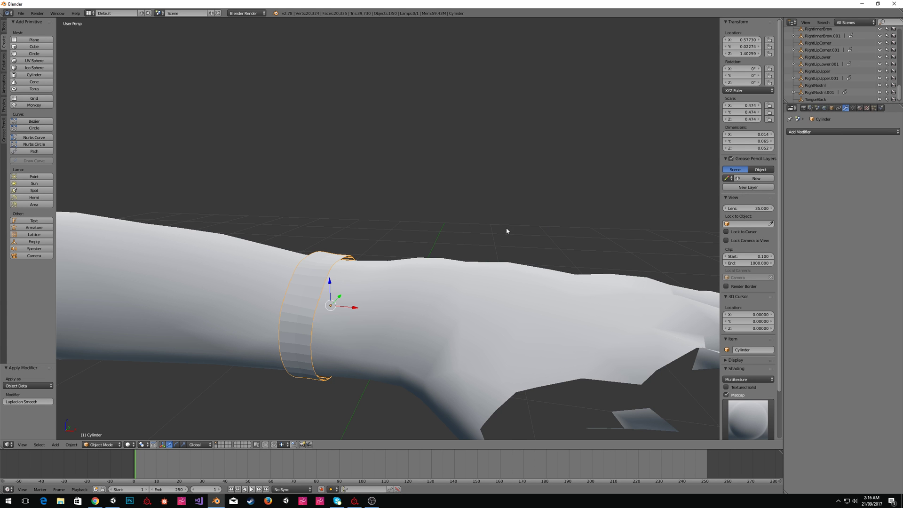
{"action": "scroll", "coordinate": [506, 231], "scroll_direction": "down", "scroll_amount": 2}
{"action": "middle_click_drag", "start_coordinate": [458, 236], "coordinate": [368, 222]}
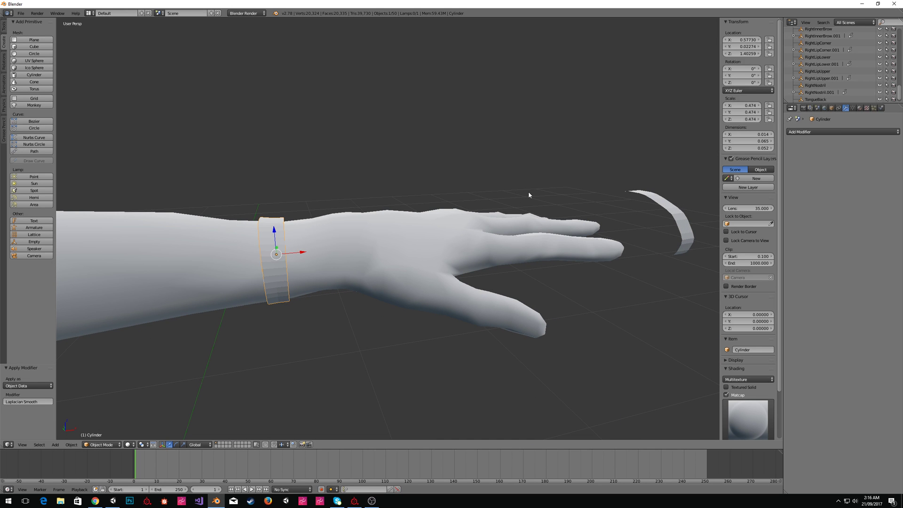
{"action": "middle_click_drag", "start_coordinate": [508, 189], "coordinate": [277, 189]}
{"action": "middle_click_drag", "start_coordinate": [541, 188], "coordinate": [507, 182]}
Extrude all the band's faces as a region in place, then fatten them about 0.0017 along their normals to give thickness.
{"action": "key", "text": "Tab"}
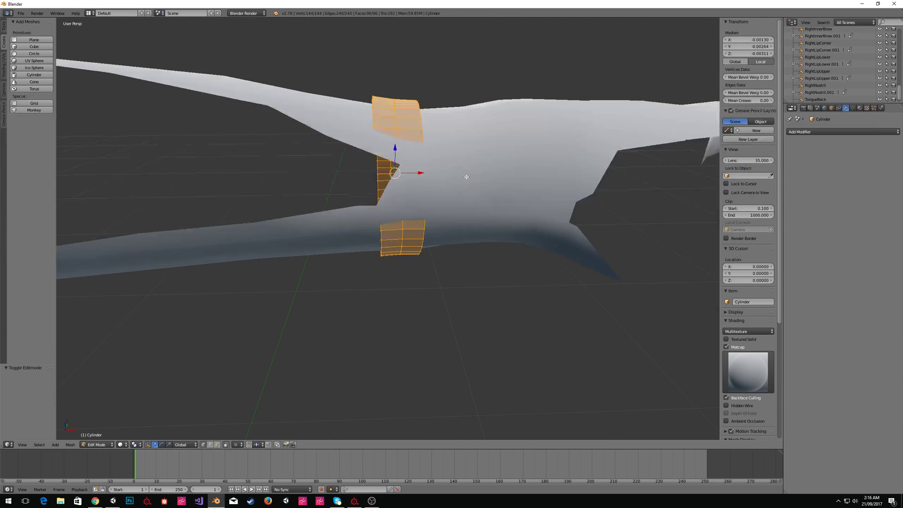
{"action": "key", "text": "alt+e"}
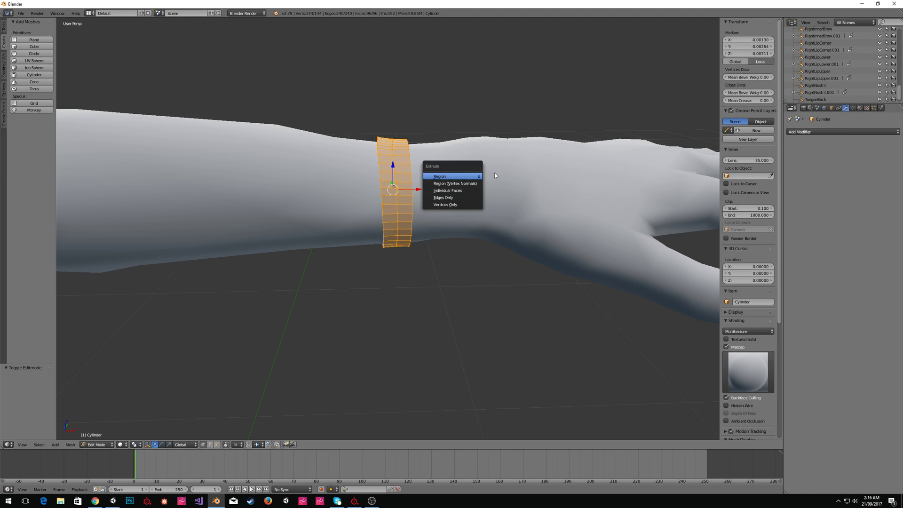
{"action": "left_click", "coordinate": [466, 176]}
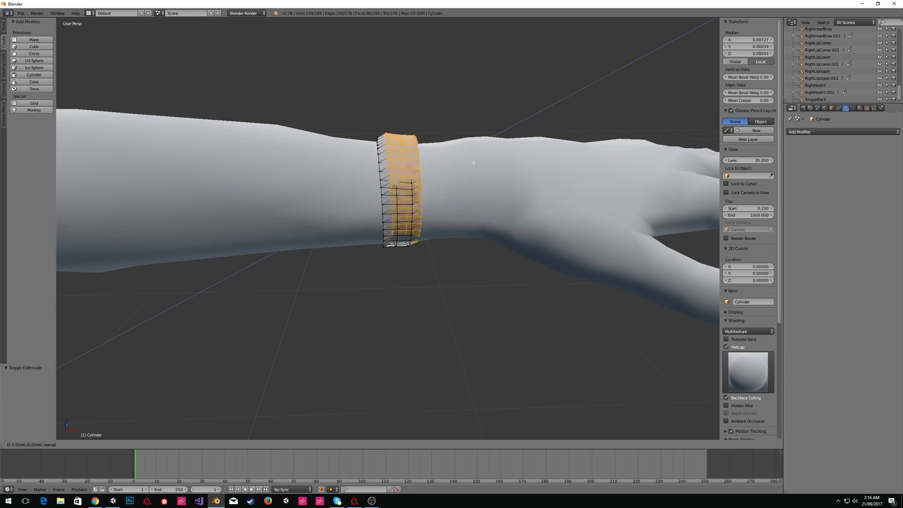
{"action": "right_click", "coordinate": [471, 174]}
{"action": "key", "text": "alt+s"}
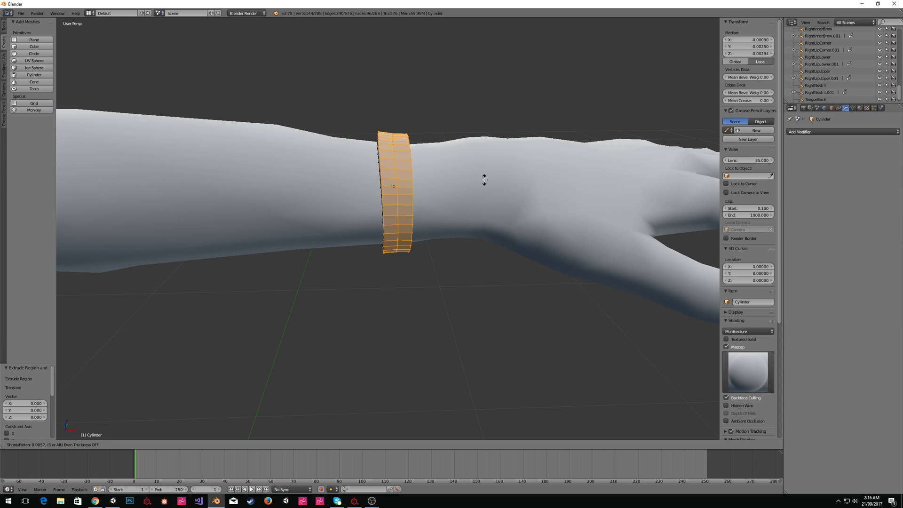
{"action": "left_click", "coordinate": [484, 178]}
{"action": "mouse_move", "coordinate": [484, 177]}
{"action": "middle_mouse_down"}
{"action": "mouse_move", "coordinate": [467, 179]}
{"action": "mouse_move", "coordinate": [454, 165]}
{"action": "mouse_move", "coordinate": [412, 170]}
{"action": "mouse_move", "coordinate": [528, 177]}
{"action": "mouse_move", "coordinate": [423, 166]}
{"action": "mouse_move", "coordinate": [400, 182]}
{"action": "mouse_move", "coordinate": [473, 181]}
{"action": "middle_mouse_up"}
Apply smooth shading to the band in Object Mode.
{"action": "key", "text": "Tab"}
{"action": "key", "text": "space"}
{"action": "type", "text": "shade smooth"}
{"action": "key", "text": "Return"}
{"action": "mouse_move", "coordinate": [474, 182]}
{"action": "middle_mouse_down"}
{"action": "mouse_move", "coordinate": [490, 181]}
{"action": "mouse_move", "coordinate": [492, 160]}
{"action": "mouse_move", "coordinate": [475, 185]}
{"action": "mouse_move", "coordinate": [491, 187]}
{"action": "middle_mouse_up"}
Inset the band's outer faces in Edit Mode to form narrow borders along both rims, then return to Object Mode.
{"action": "key", "text": "Tab"}
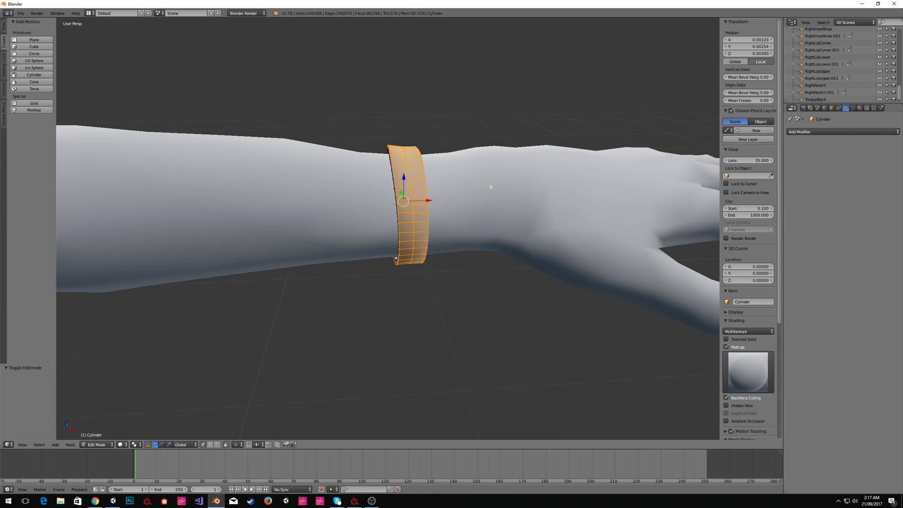
{"action": "key", "text": "i"}
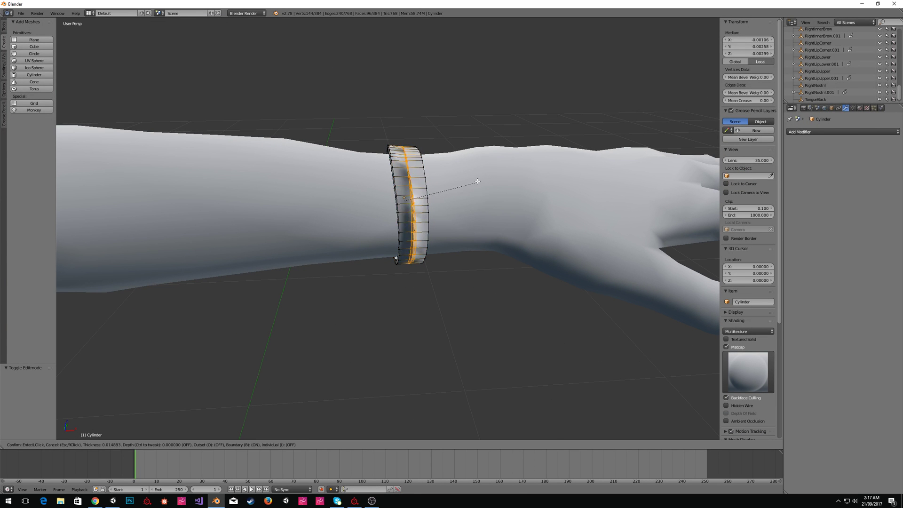
{"action": "left_click", "coordinate": [505, 195]}
{"action": "middle_click_drag", "start_coordinate": [506, 195], "coordinate": [475, 155]}
{"action": "key", "text": "Tab"}
Split the 3D viewport in two, turn the new area into a UV/Image Editor, and widen the 3D view.
{"action": "left_click_drag", "start_coordinate": [782, 18], "coordinate": [315, 42]}
{"action": "left_click", "coordinate": [412, 445]}
{"action": "left_click", "coordinate": [416, 445]}
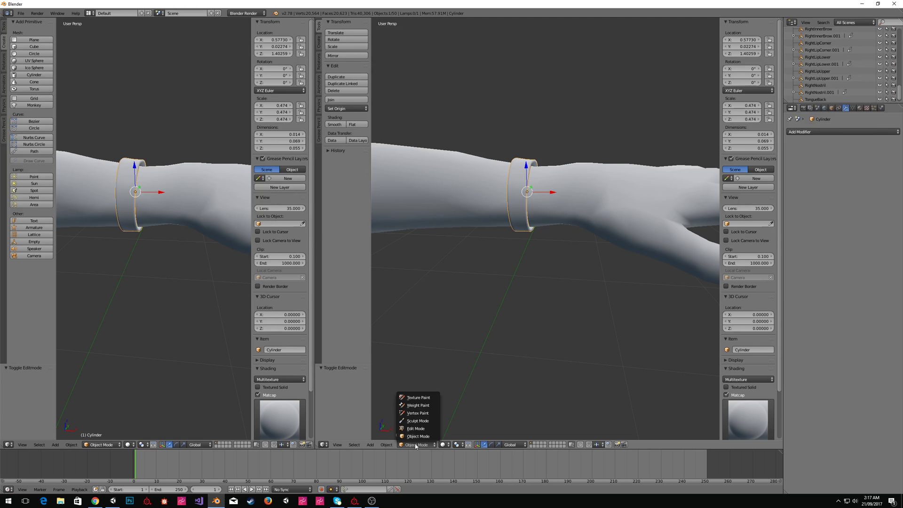
{"action": "left_click", "coordinate": [323, 445]}
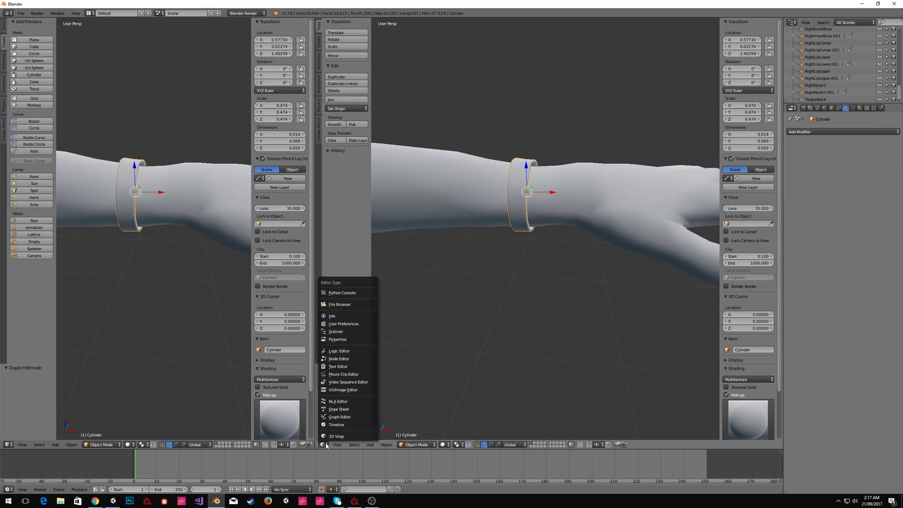
{"action": "left_click", "coordinate": [345, 393]}
{"action": "left_click_drag", "start_coordinate": [312, 184], "coordinate": [488, 185]}
In edge select mode, select edge loops around the band's rims on both the hand side and the forearm side.
{"action": "key", "text": "Tab"}
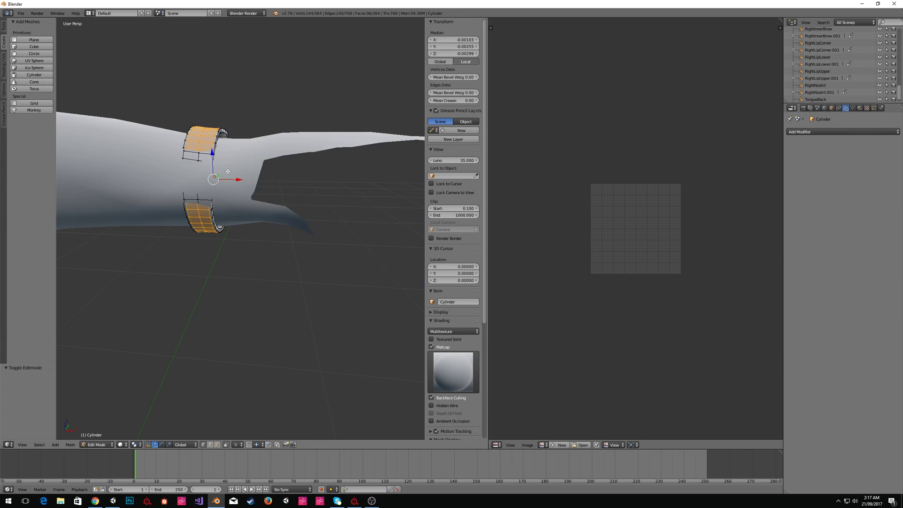
{"action": "key", "text": "ctrl+Tab"}
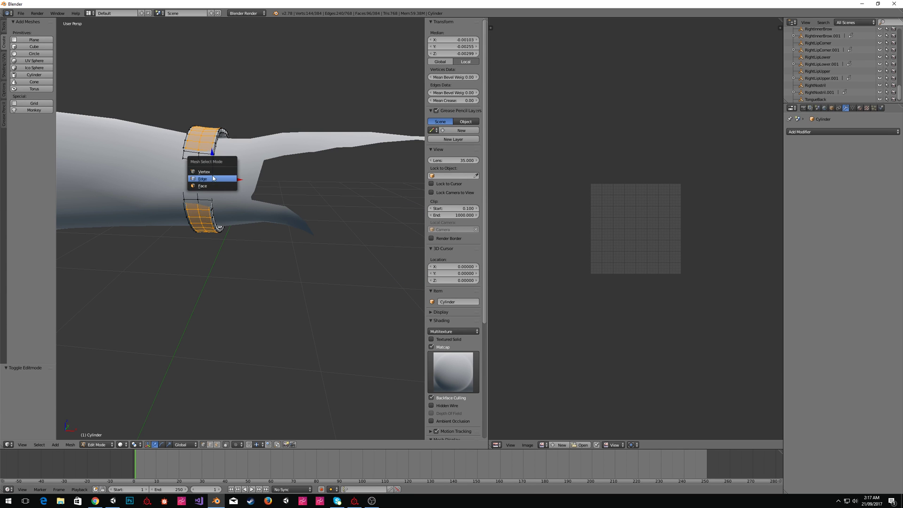
{"action": "left_click", "coordinate": [213, 178]}
{"action": "right_click", "coordinate": [214, 140], "text": "alt"}
{"action": "right_click", "coordinate": [215, 137], "text": "alt"}
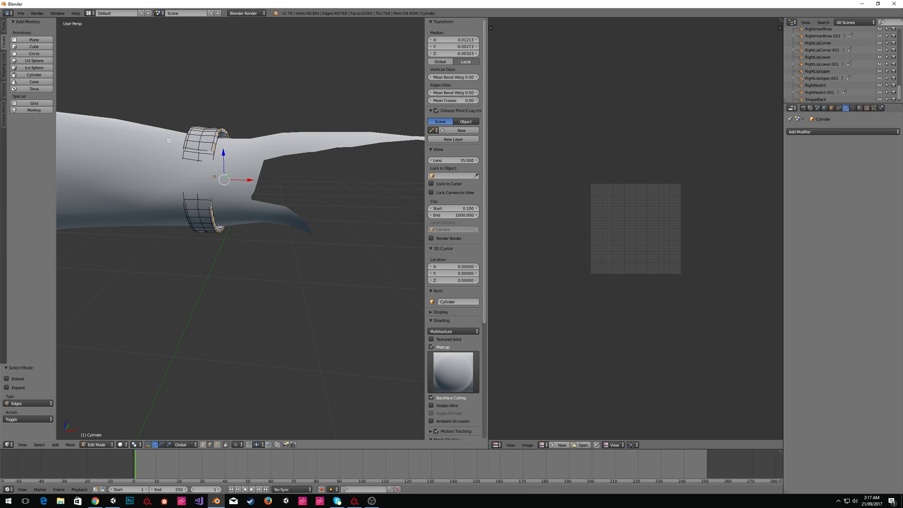
{"action": "right_click", "coordinate": [187, 137], "text": "alt+shift"}
{"action": "right_click", "coordinate": [217, 141], "text": "alt+shift"}
Add the remaining rim edge loop to the selection and mark all the selected rim loops as seams.
{"action": "middle_click_drag", "start_coordinate": [217, 140], "coordinate": [284, 137]}
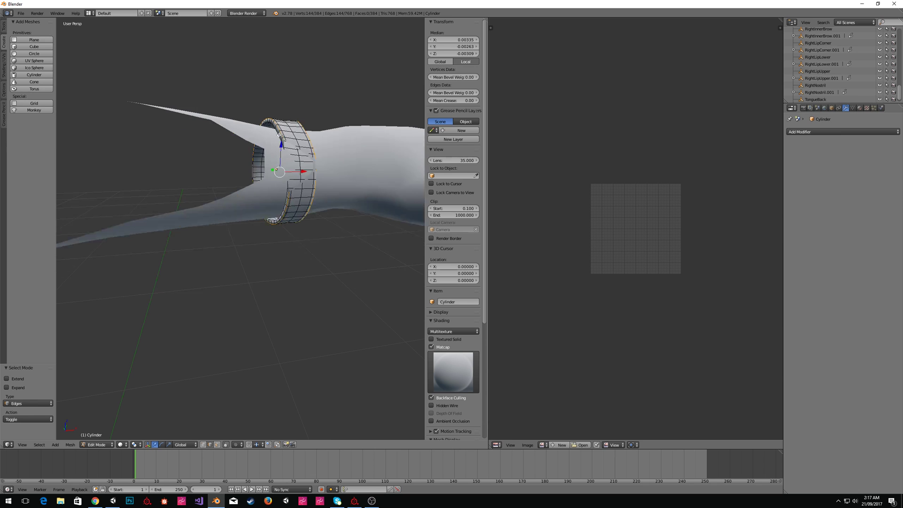
{"action": "right_click", "coordinate": [289, 135], "text": "alt+shift"}
{"action": "right_click", "coordinate": [279, 137], "text": "alt+shift"}
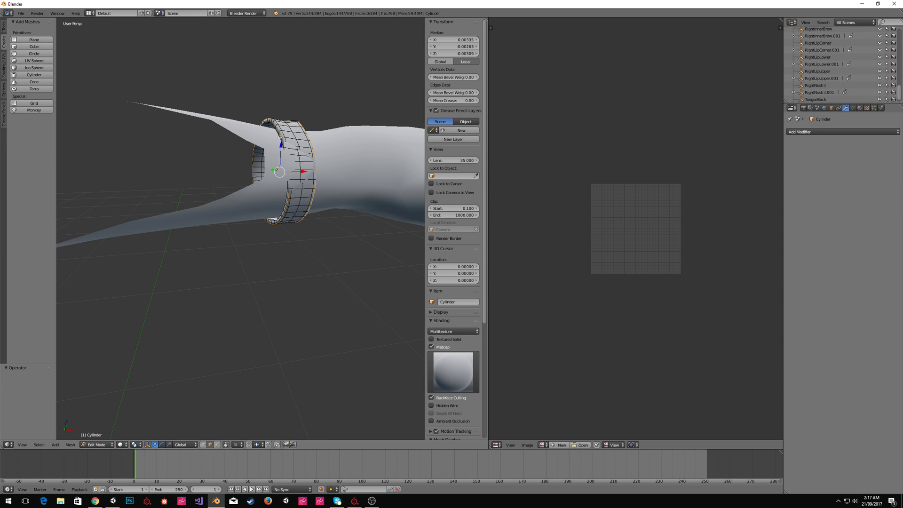
{"action": "right_click", "coordinate": [280, 137], "text": "alt+shift"}
{"action": "middle_click_drag", "start_coordinate": [291, 148], "coordinate": [228, 205]}
{"action": "key", "text": "space"}
{"action": "type", "text": "mark seam"}
{"action": "key", "text": "Return"}
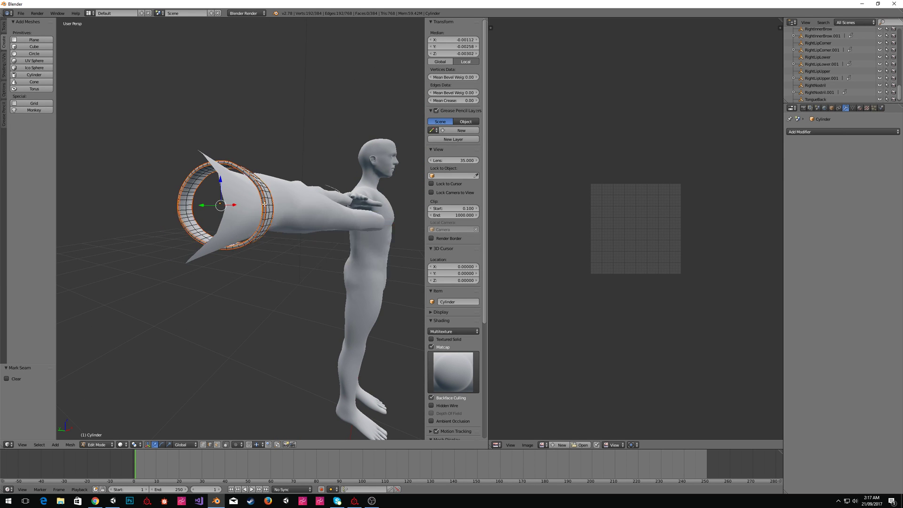
Pick an edge on the underside of the band and set the view's clip start to 0.001.
{"action": "key", "text": "ctrl+Tab"}
{"action": "left_click", "coordinate": [264, 213]}
{"action": "middle_click_drag", "start_coordinate": [264, 214], "coordinate": [293, 210]}
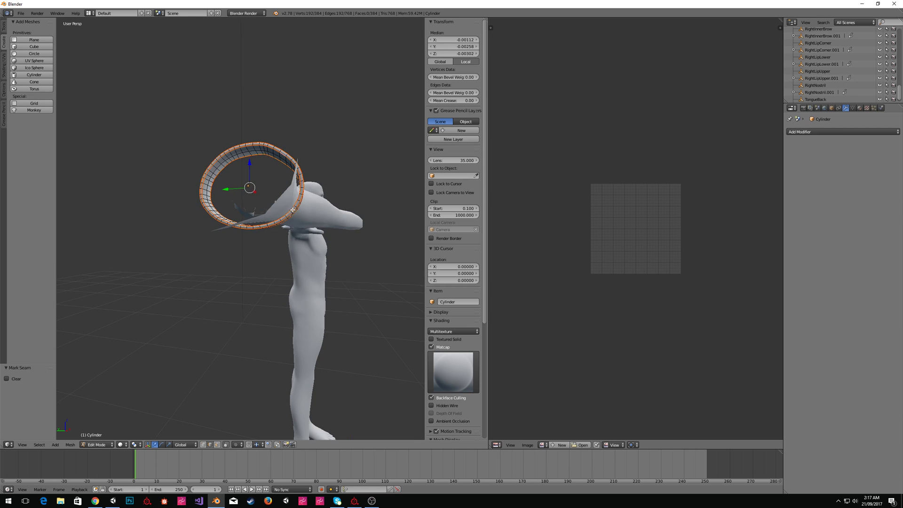
{"action": "right_click", "coordinate": [246, 227]}
{"action": "middle_click_drag", "start_coordinate": [192, 239], "coordinate": [271, 223]}
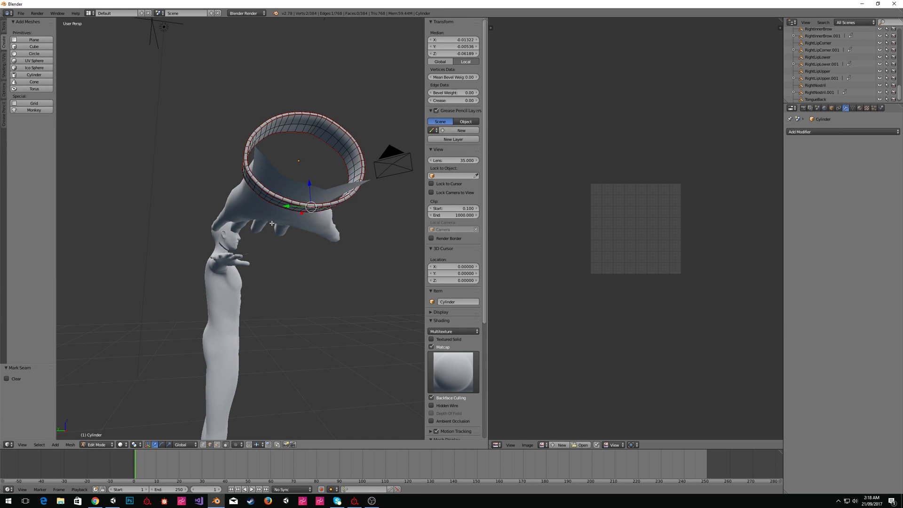
{"action": "left_click_drag", "start_coordinate": [460, 208], "coordinate": [455, 210]}
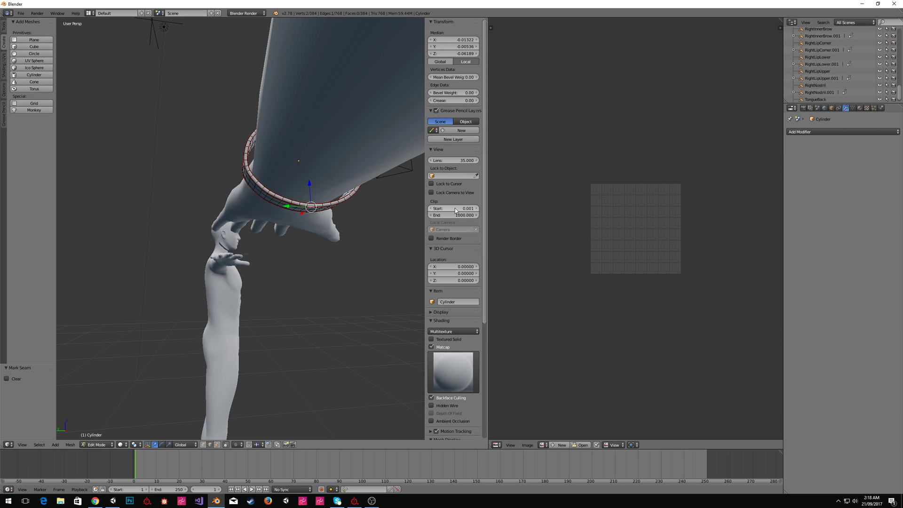
{"action": "mouse_move", "coordinate": [360, 229]}
{"action": "middle_mouse_down"}
{"action": "mouse_move", "coordinate": [371, 226]}
{"action": "mouse_move", "coordinate": [360, 229]}
{"action": "middle_mouse_up"}
{"action": "middle_click_drag", "start_coordinate": [360, 229], "coordinate": [345, 236], "text": "shift"}
{"action": "scroll", "coordinate": [346, 236], "scroll_direction": "up", "scroll_amount": 4}
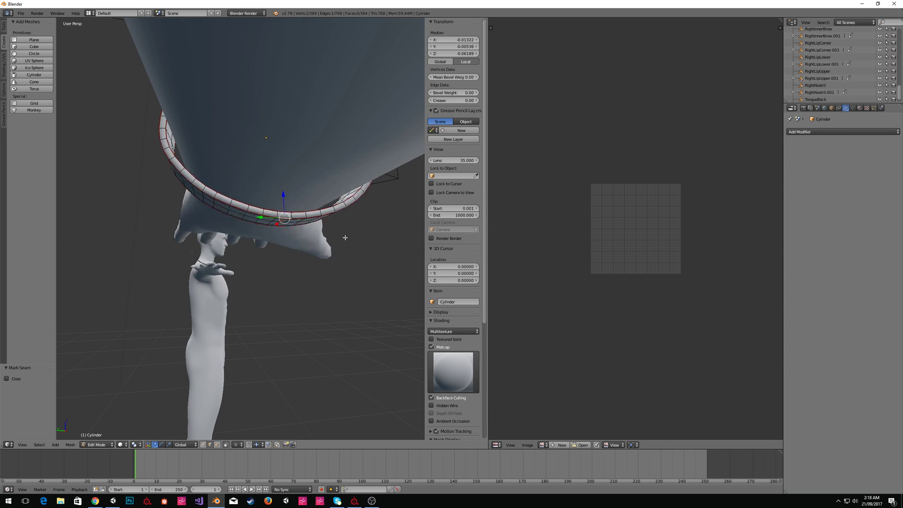
Select the edge loop running across the band's thickness at its underside and mark it as a seam.
{"action": "right_click", "coordinate": [319, 207]}
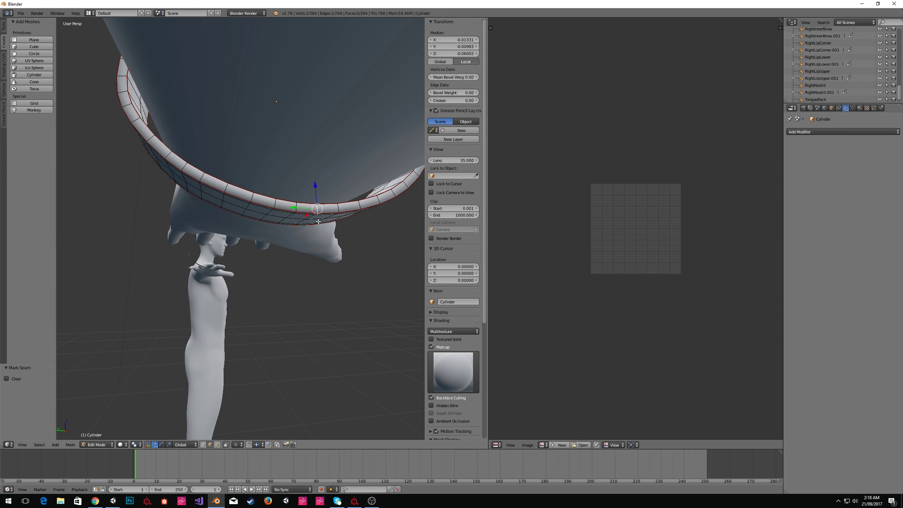
{"action": "middle_click_drag", "start_coordinate": [317, 218], "coordinate": [327, 174]}
{"action": "right_click", "coordinate": [301, 133], "text": "alt"}
{"action": "key", "text": "space"}
{"action": "key", "text": "Return"}
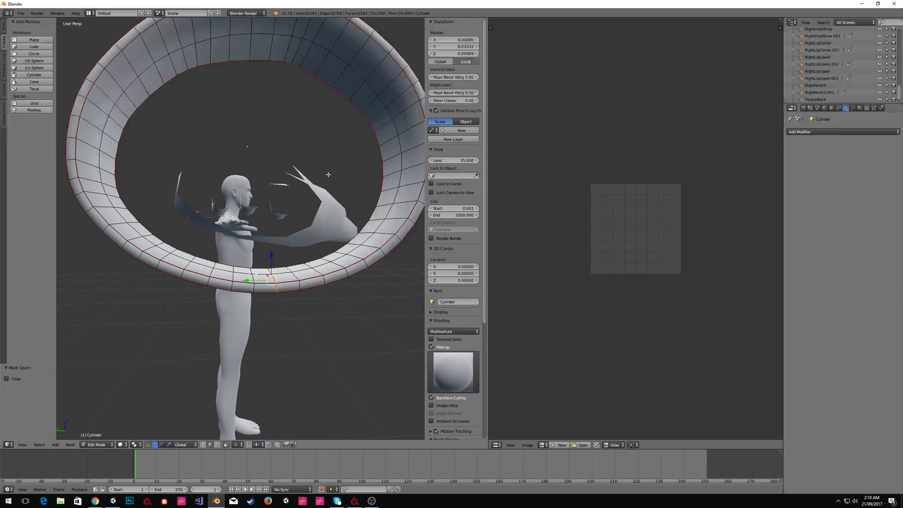
Select the whole band and unwrap it along its marked seams with the standard Unwrap method.
{"action": "key", "text": "a"}
{"action": "key", "text": "s"}
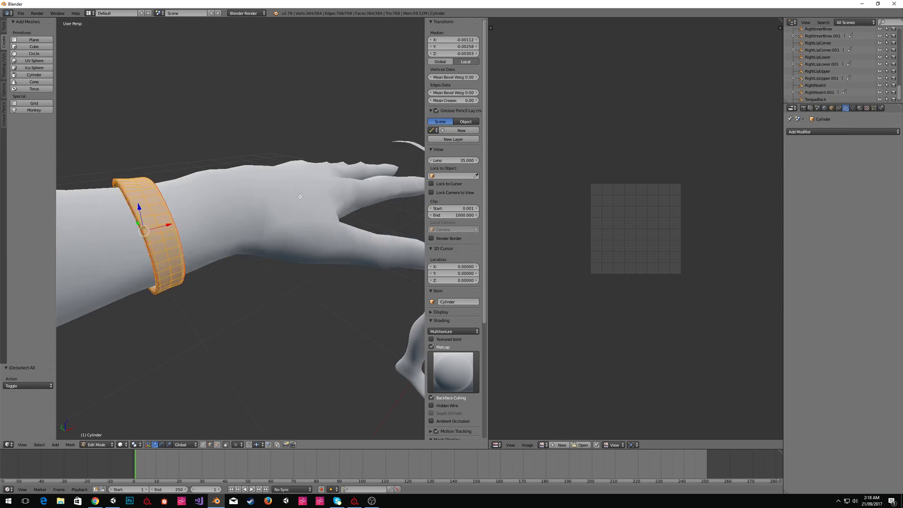
{"action": "middle_click_drag", "start_coordinate": [300, 197], "coordinate": [306, 142]}
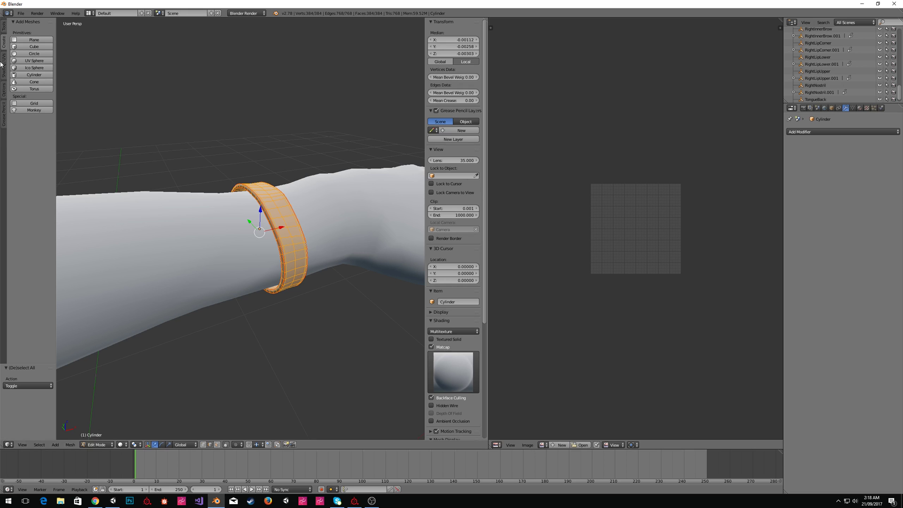
{"action": "left_click", "coordinate": [4, 27]}
{"action": "left_click", "coordinate": [4, 65]}
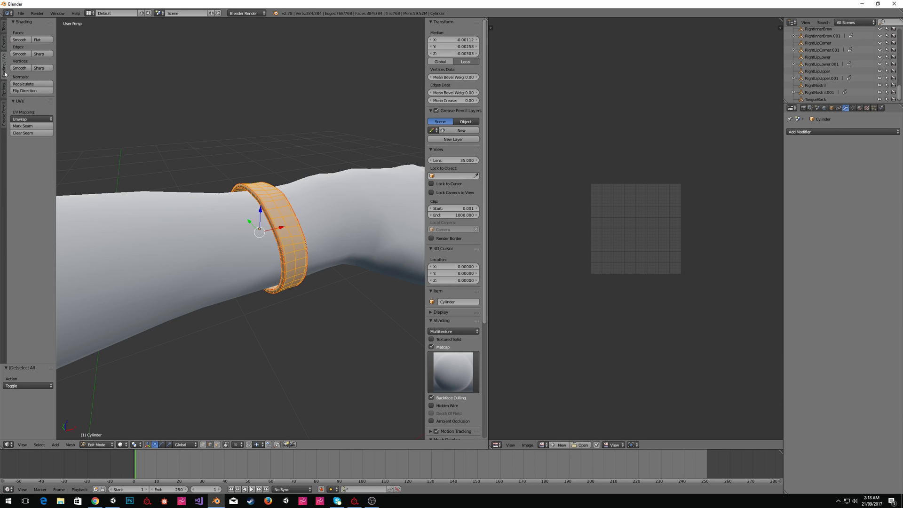
{"action": "left_click", "coordinate": [35, 119]}
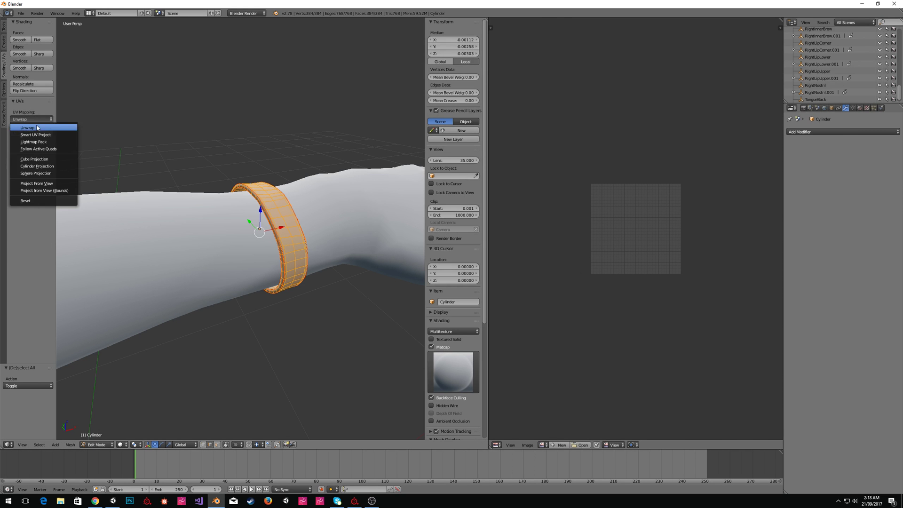
{"action": "left_click", "coordinate": [28, 127]}
{"action": "scroll", "coordinate": [628, 178], "scroll_direction": "up", "scroll_amount": 4}
{"action": "middle_click_drag", "start_coordinate": [667, 226], "coordinate": [660, 186]}
{"action": "scroll", "coordinate": [639, 194], "scroll_direction": "up", "scroll_amount": 1}
Select the edge loop across the band's thickness on its upper outer side and mark it as a seam.
{"action": "middle_click_drag", "start_coordinate": [191, 193], "coordinate": [261, 173]}
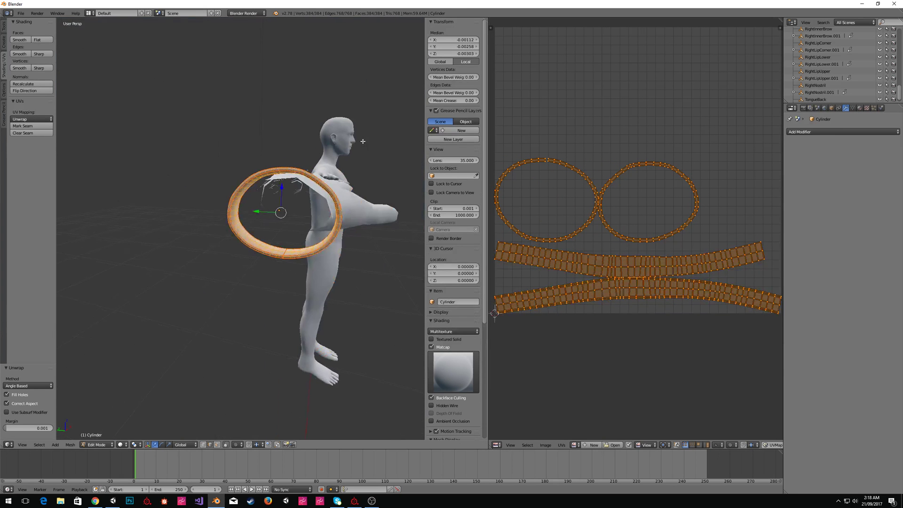
{"action": "key", "text": "Tab"}
{"action": "middle_click_drag", "start_coordinate": [367, 145], "coordinate": [320, 168]}
{"action": "scroll", "coordinate": [320, 167], "scroll_direction": "up", "scroll_amount": 3}
{"action": "right_click", "coordinate": [363, 222]}
{"action": "right_click", "coordinate": [363, 222]}
{"action": "key", "text": "Tab"}
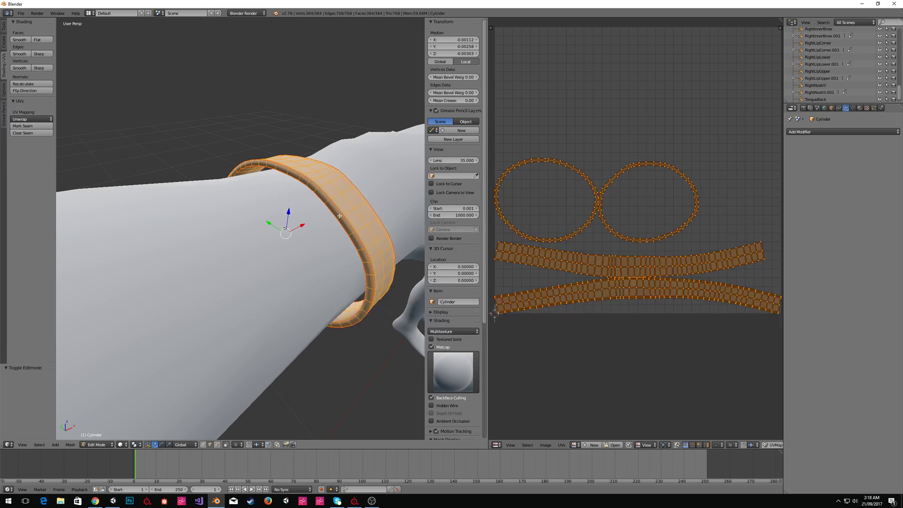
{"action": "right_click", "coordinate": [339, 215], "text": "alt"}
{"action": "key", "text": "space"}
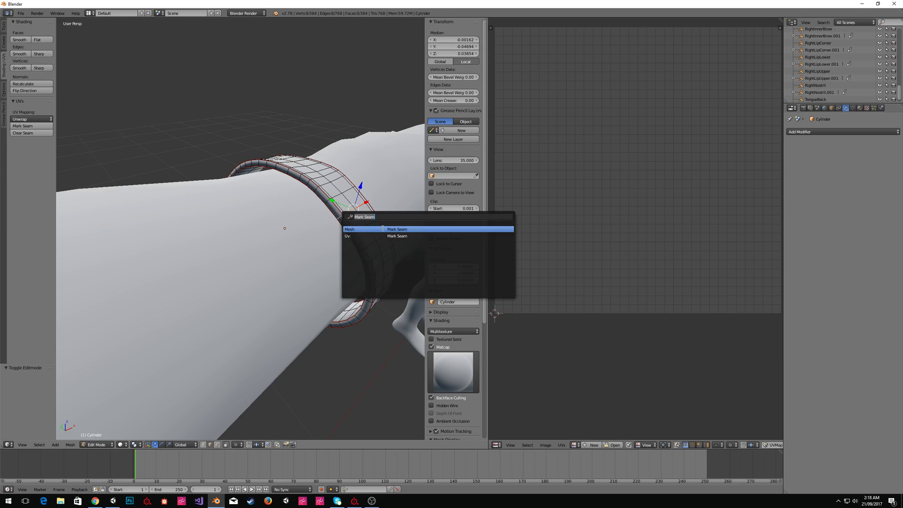
{"action": "key", "text": "Return"}
Select the whole band again and redo the standard Unwrap with the added seam.
{"action": "key", "text": "a"}
{"action": "key", "text": "a"}
{"action": "left_click", "coordinate": [32, 119]}
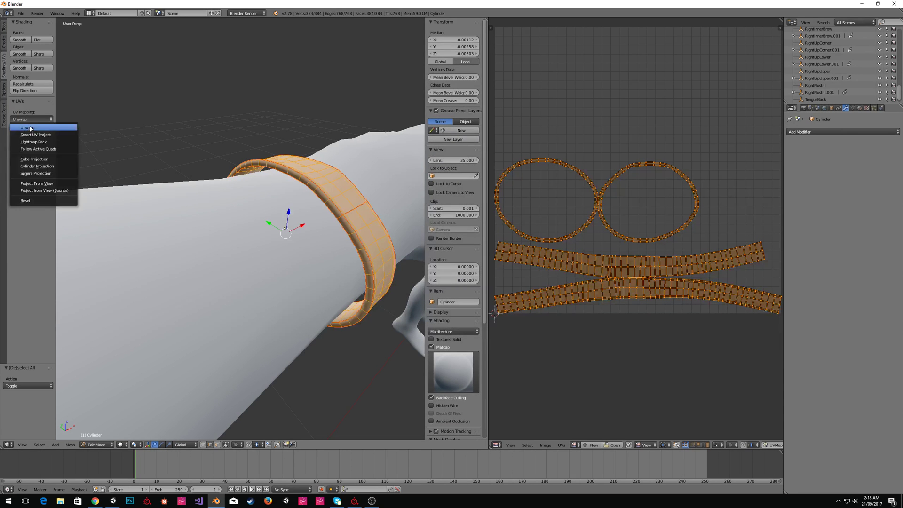
{"action": "left_click", "coordinate": [30, 128]}
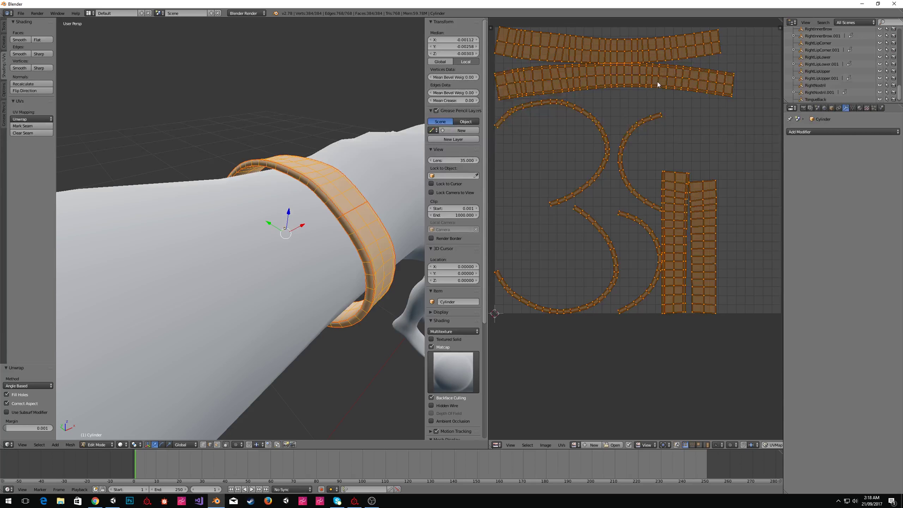
{"action": "key", "text": "Tab"}
{"action": "key", "text": "Tab"}
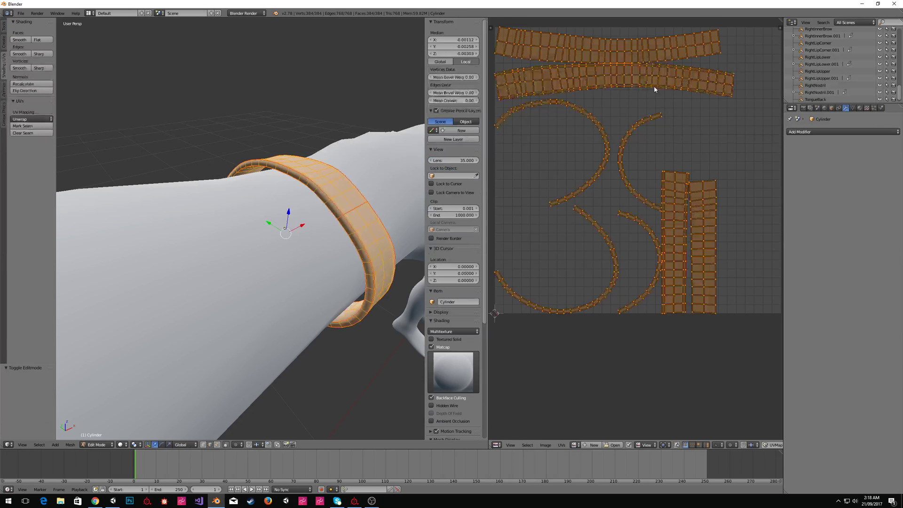
In the UV layout, switch to edge selection and select the lower edge row of the second curved strip.
{"action": "key", "text": "ctrl+Tab"}
{"action": "left_click", "coordinate": [636, 97]}
{"action": "left_click", "coordinate": [653, 90]}
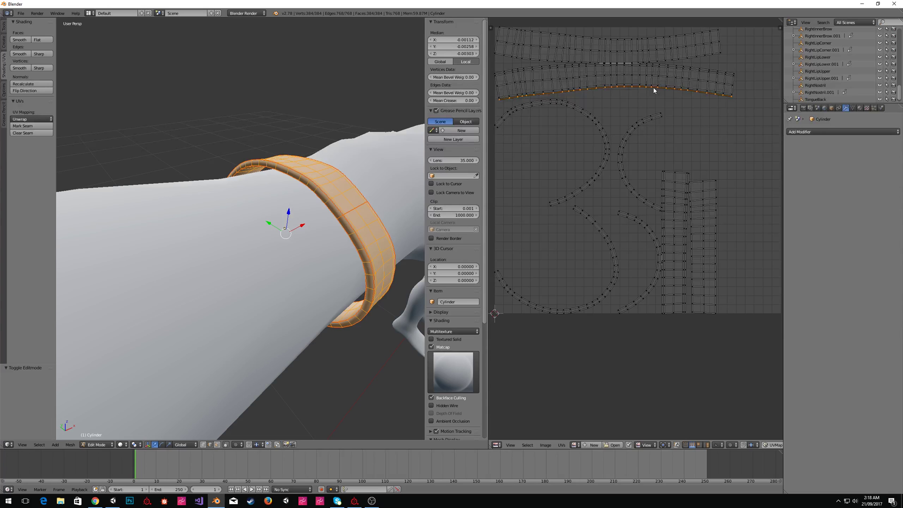
{"action": "key", "text": "s"}
{"action": "key", "text": "x"}
{"action": "key", "text": "0"}
{"action": "key", "text": "Escape"}
Flatten the selected UV edge row by scaling it to 0 on the Y axis and pin its vertices.
{"action": "key", "text": "s"}
{"action": "key", "text": "y"}
{"action": "key", "text": "0"}
{"action": "key", "text": "Return"}
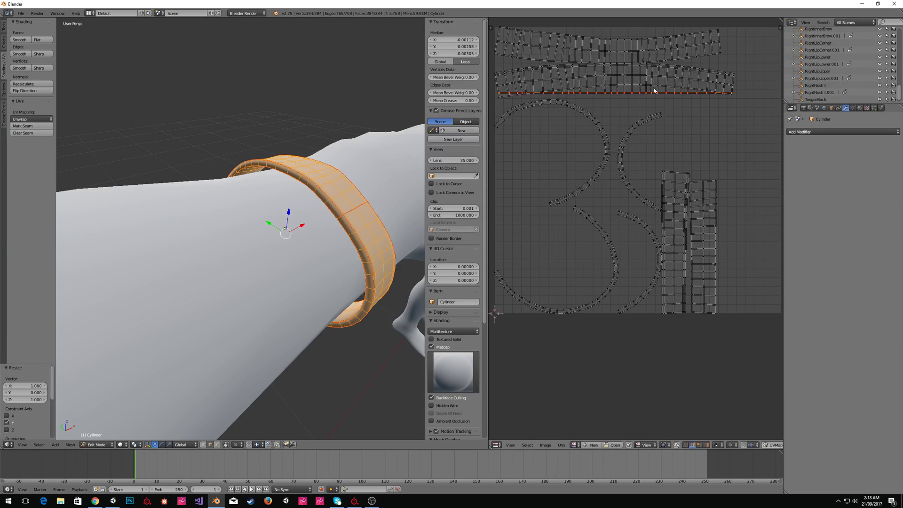
{"action": "key", "text": "p"}
Flatten the lower edge row of the topmost UV strip by scaling it to 0 on Y, and pin it.
{"action": "right_click", "coordinate": [683, 59]}
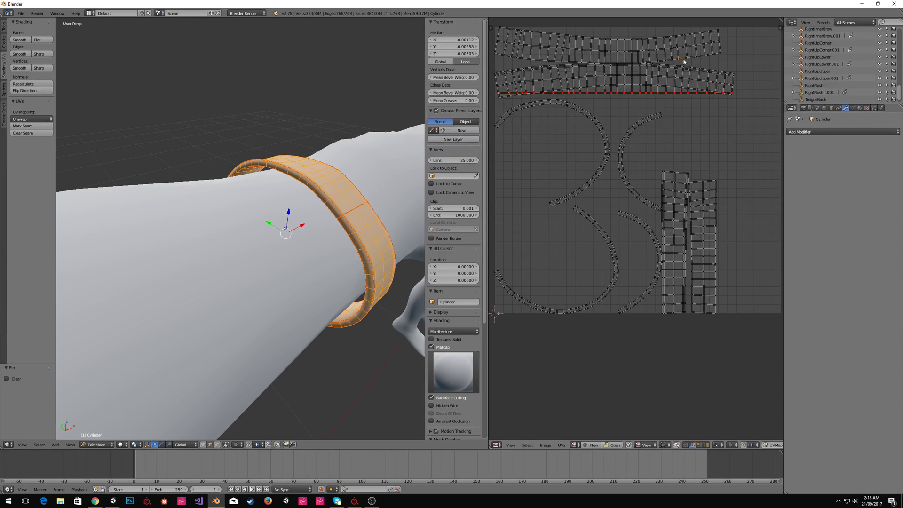
{"action": "key", "text": "s"}
{"action": "key", "text": "y"}
{"action": "key", "text": "0"}
{"action": "key", "text": "Return"}
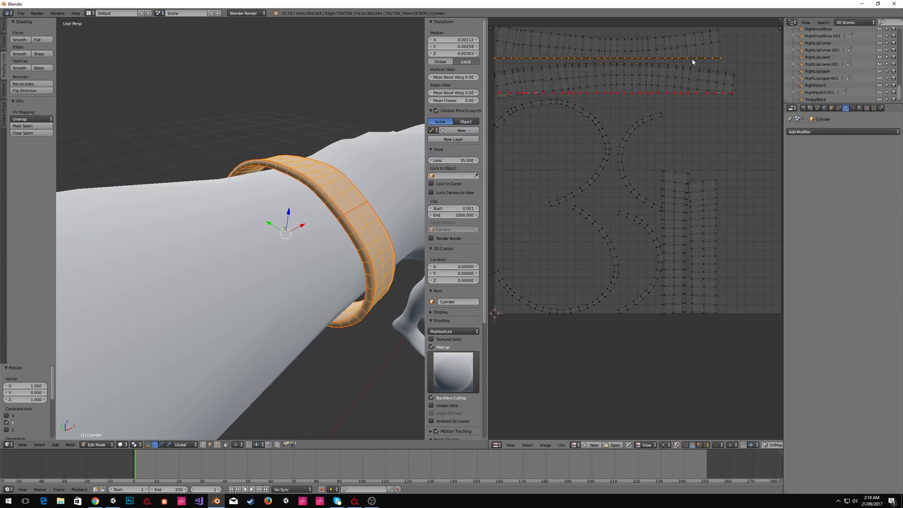
{"action": "key", "text": "p"}
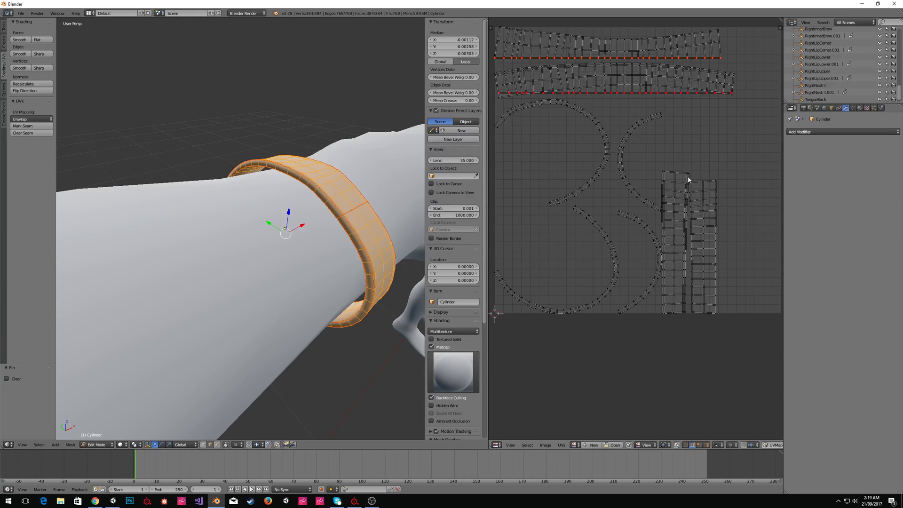
Select the two vertical UV strips as islands, rotate them 90 degrees and move them beneath the two horizontal strips.
{"action": "right_click", "coordinate": [688, 183], "text": "alt"}
{"action": "key", "text": "ctrl+Tab"}
{"action": "left_click", "coordinate": [679, 207]}
{"action": "right_click", "coordinate": [677, 197]}
{"action": "right_click", "coordinate": [708, 201], "text": "shift"}
{"action": "type", "text": "r90"}
{"action": "key", "text": "Return"}
{"action": "key", "text": "g"}
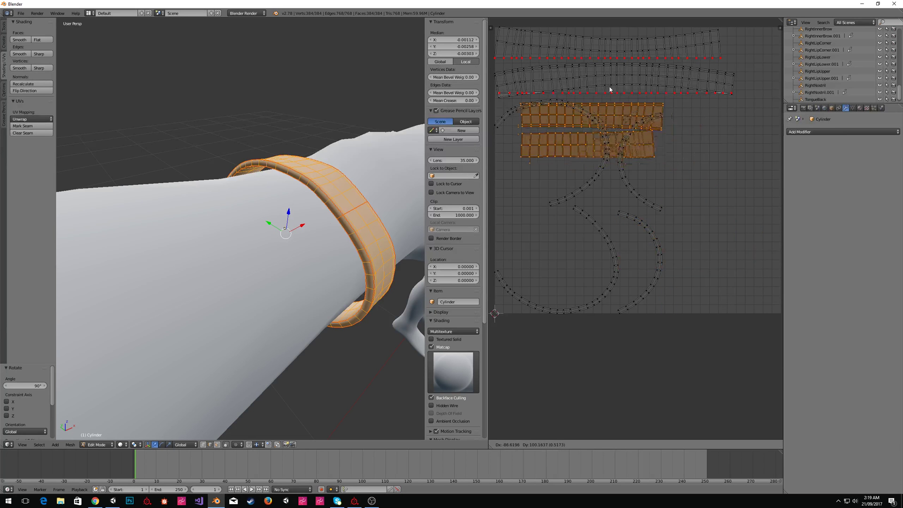
{"action": "left_click", "coordinate": [606, 90]}
Flatten the upper edge row of each rotated strip by scaling it to 0 on Y, and pin both rows.
{"action": "right_click", "coordinate": [644, 105], "text": "alt"}
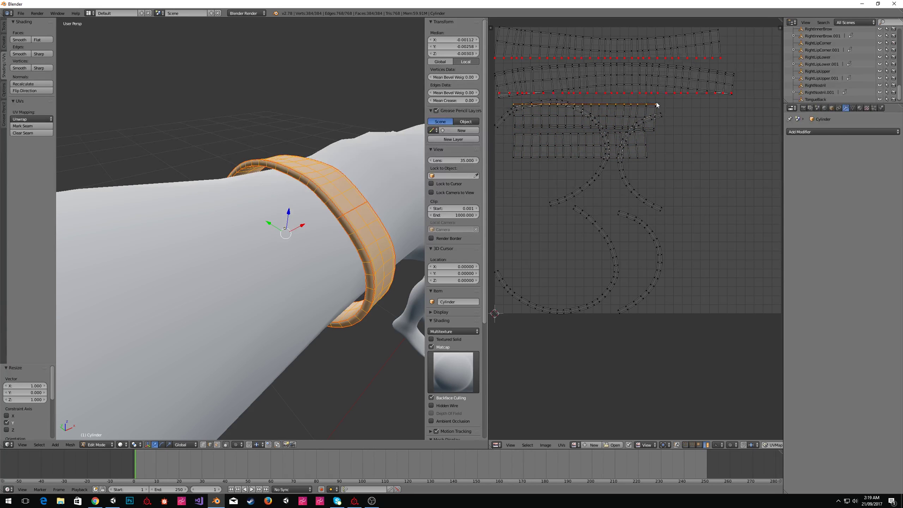
{"action": "key", "text": "p"}
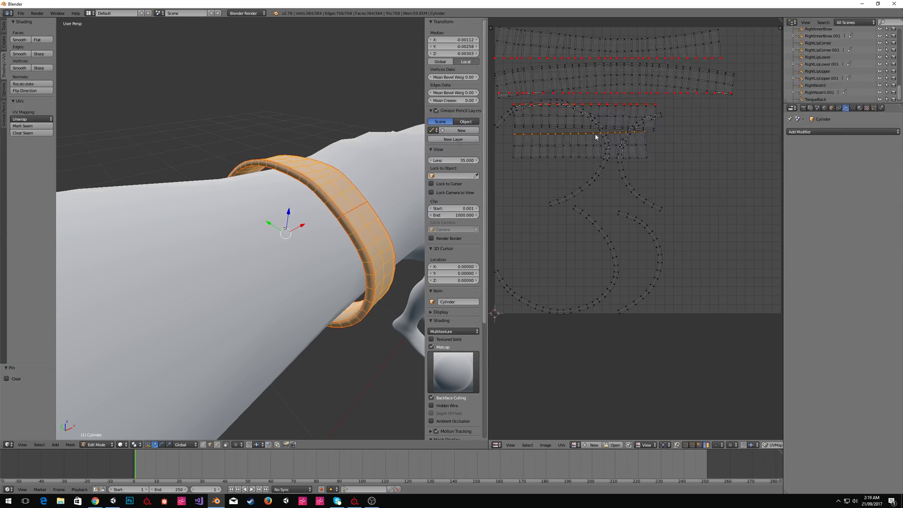
{"action": "key", "text": "s"}
{"action": "key", "text": "y"}
{"action": "key", "text": "0"}
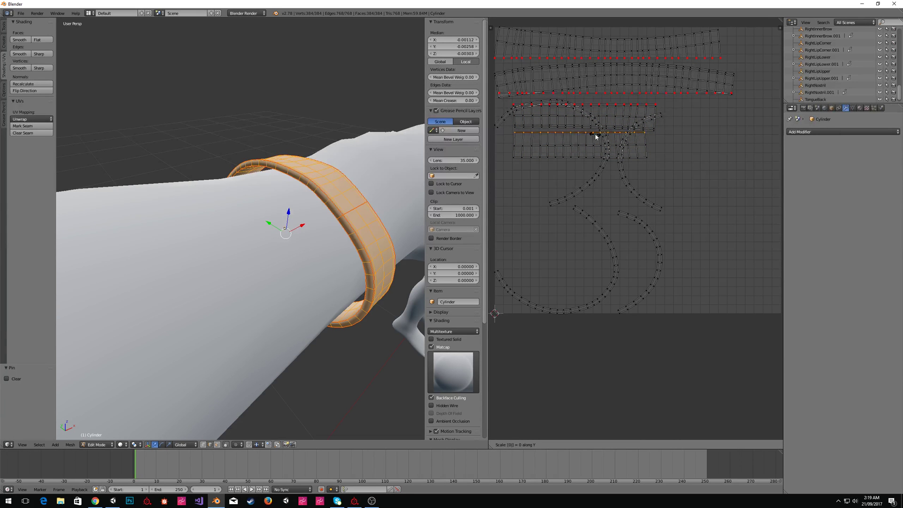
{"action": "key", "text": "Return"}
{"action": "key", "text": "p"}
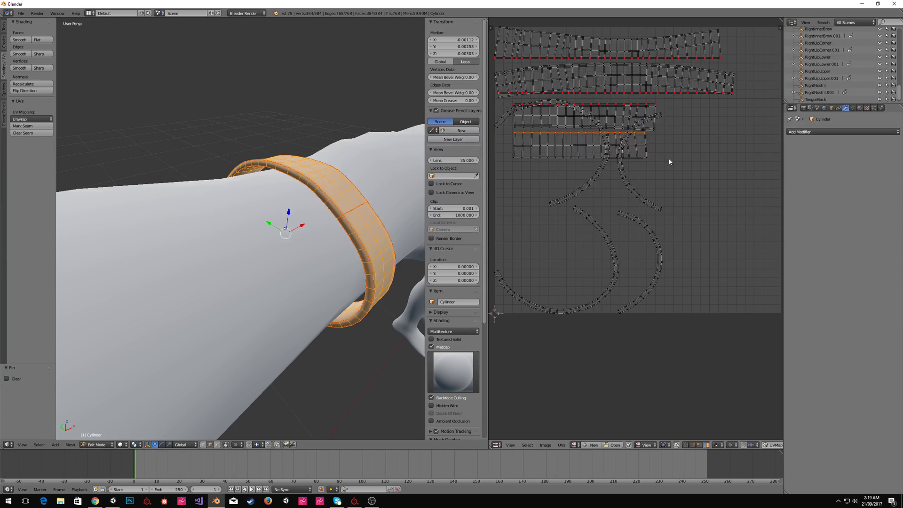
Select all UVs and unwrap them again around the pinned edge rows.
{"action": "key", "text": "a"}
{"action": "key", "text": "a"}
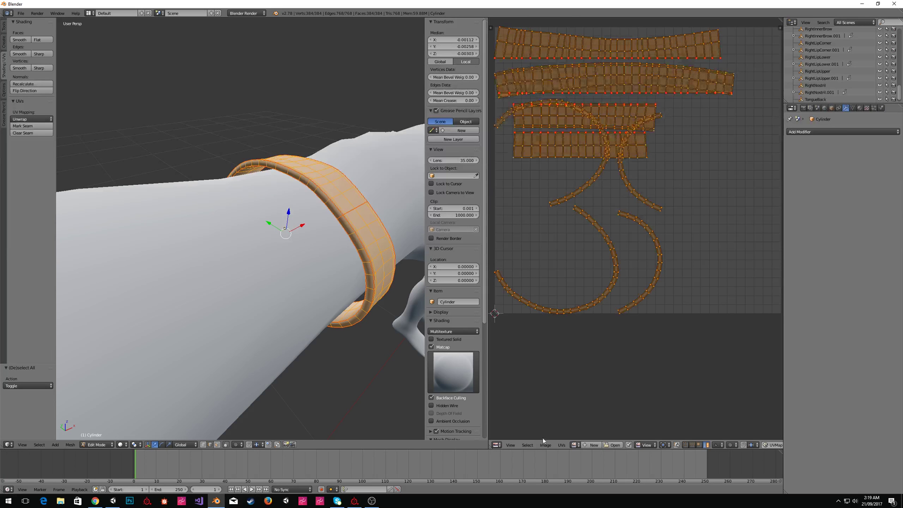
{"action": "key", "text": "e"}
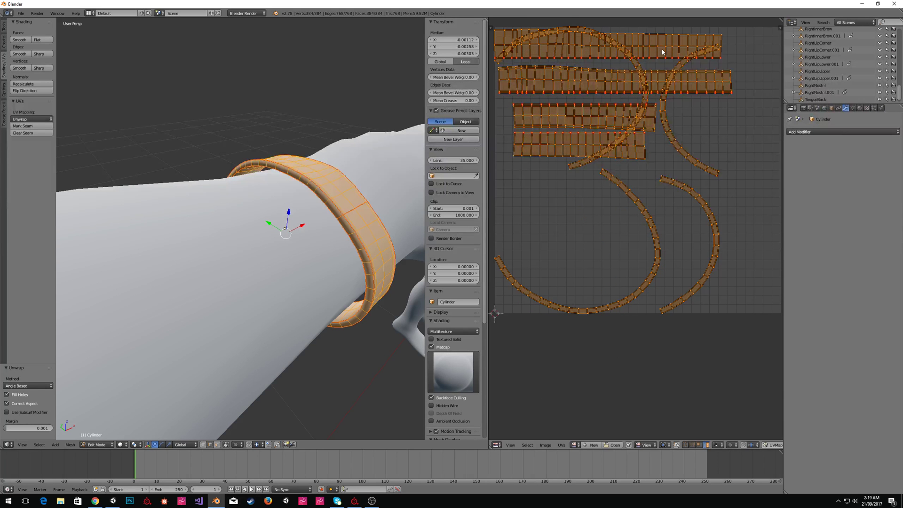
Flatten the upper edge row of the second UV strip by scaling it to 0 on Y, and pin it.
{"action": "left_click", "coordinate": [608, 68], "text": "alt"}
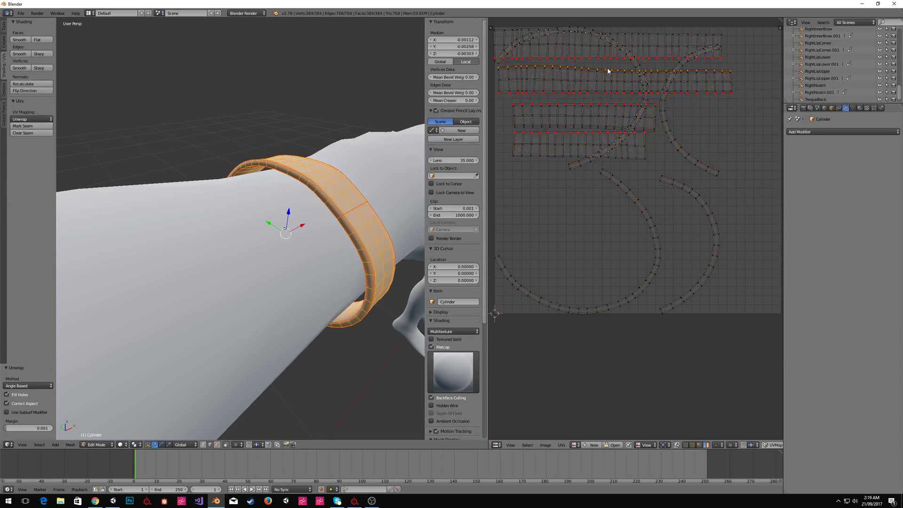
{"action": "middle_click_drag", "start_coordinate": [362, 183], "coordinate": [323, 194]}
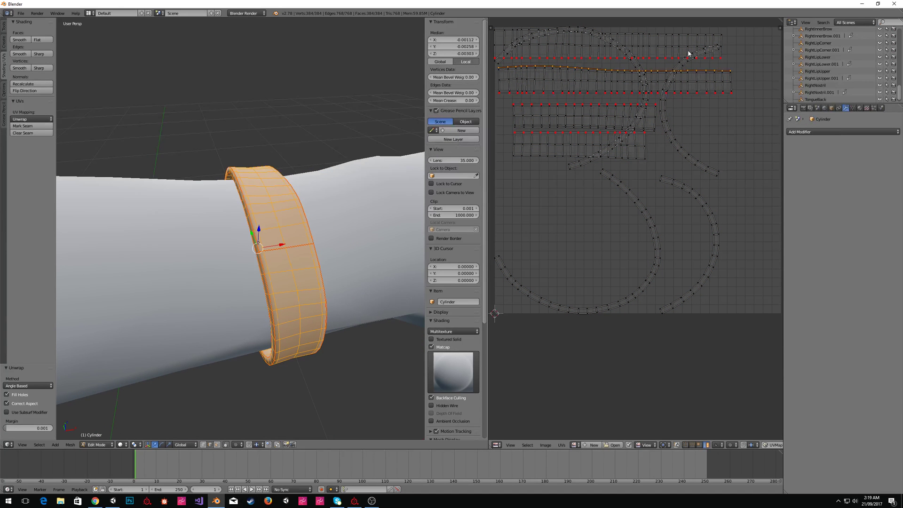
{"action": "key", "text": "s"}
{"action": "key", "text": "y"}
{"action": "key", "text": "0"}
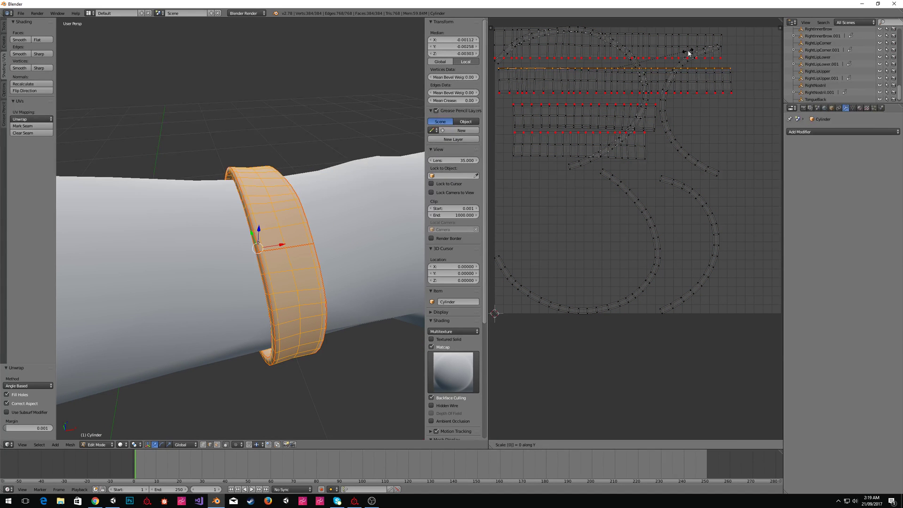
{"action": "key", "text": "Return"}
{"action": "key", "text": "p"}
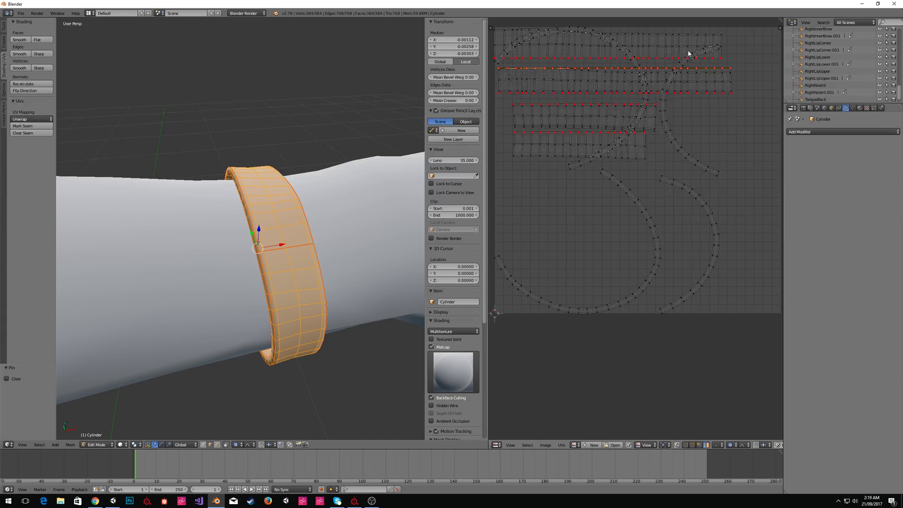
Try to flatten the topmost UV strip's upper edge row by scaling it to 0 on the Y axis.
{"action": "right_click", "coordinate": [683, 40], "text": "alt"}
{"action": "key", "text": "s"}
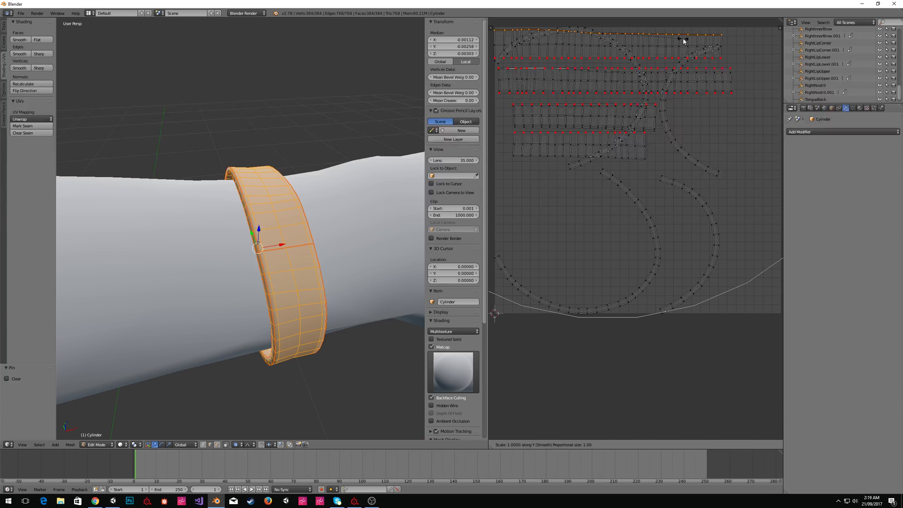
{"action": "right_click", "coordinate": [683, 42]}
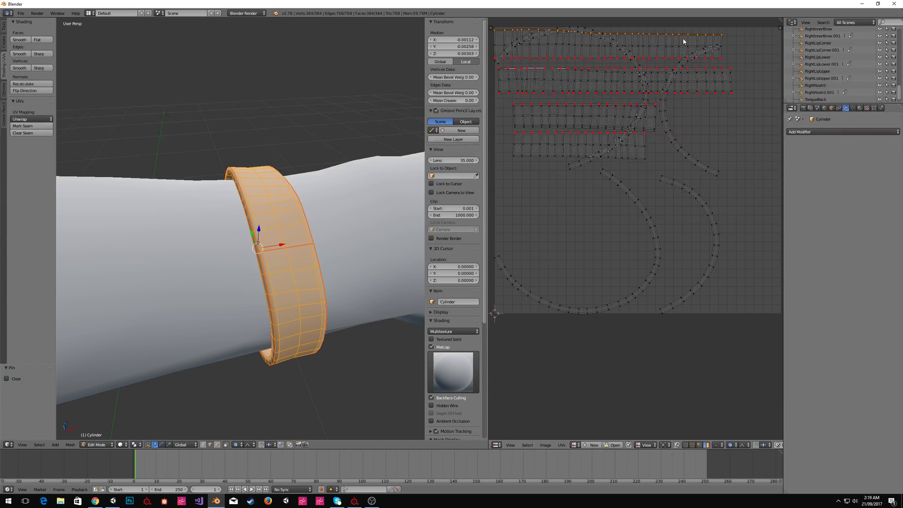
{"action": "key", "text": "s"}
{"action": "key", "text": "y"}
{"action": "key", "text": "0"}
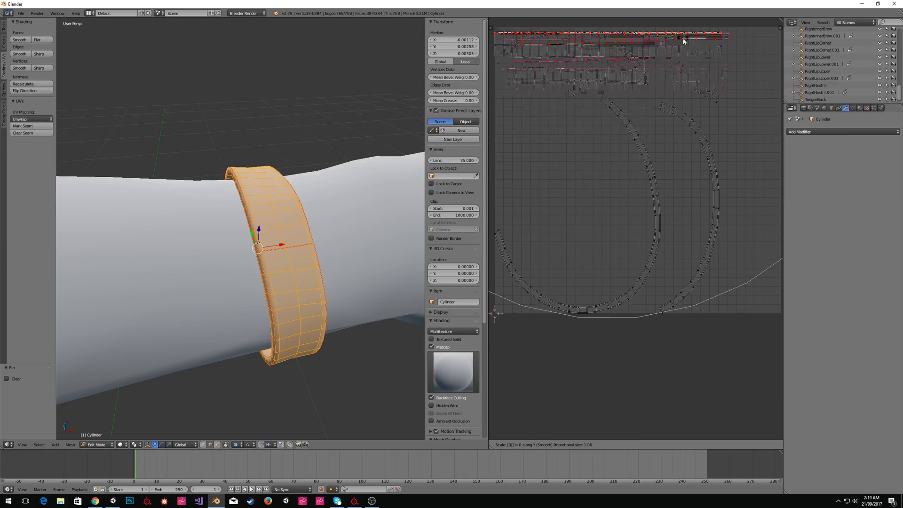
{"action": "key", "text": "Return"}
{"action": "key", "text": "Tab"}
{"action": "key", "text": "Tab"}
{"action": "key", "text": "l"}
{"action": "right_click", "coordinate": [675, 34], "text": "alt"}
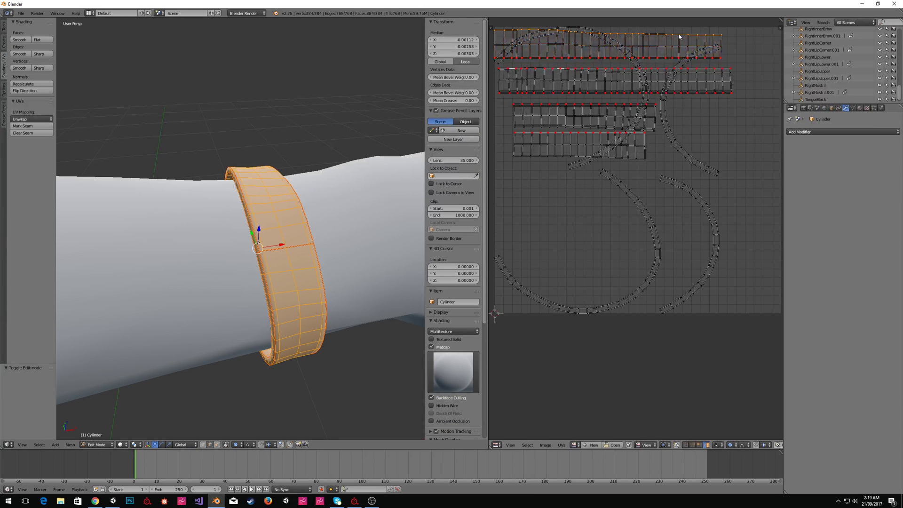
{"action": "key", "text": "s"}
{"action": "key", "text": "y"}
{"action": "key", "text": "0"}
{"action": "key", "text": "Escape"}
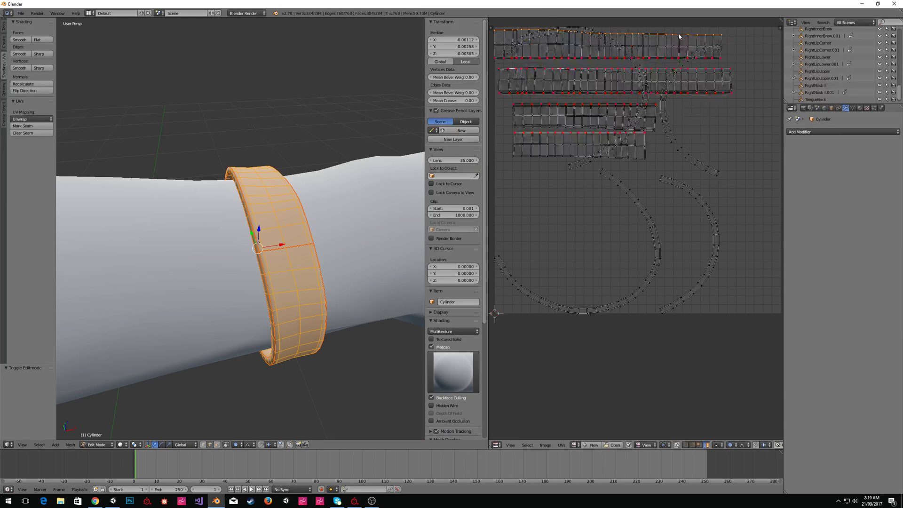
Switch to UV island selection, select all UVs and unwrap them again around the pinned edge rows.
{"action": "key", "text": "Tab"}
{"action": "key", "text": "Tab"}
{"action": "key", "text": "ctrl+Tab"}
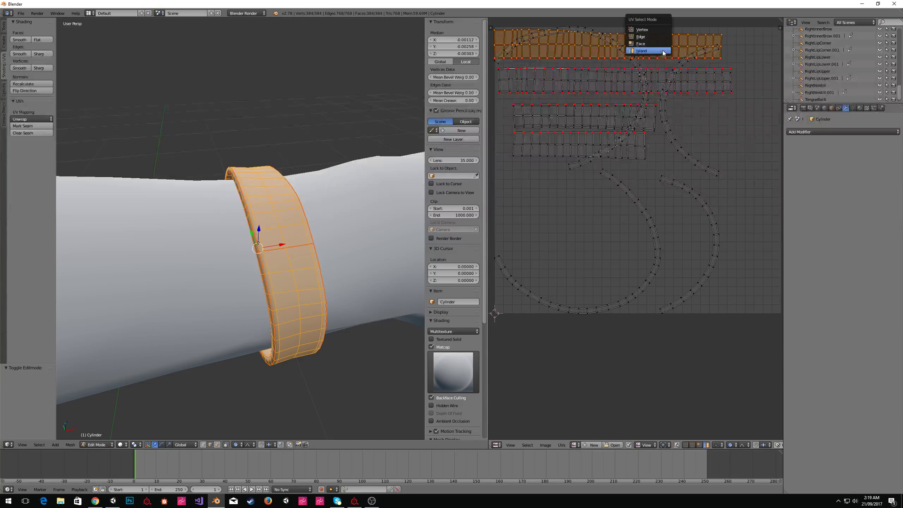
{"action": "left_click", "coordinate": [757, 217]}
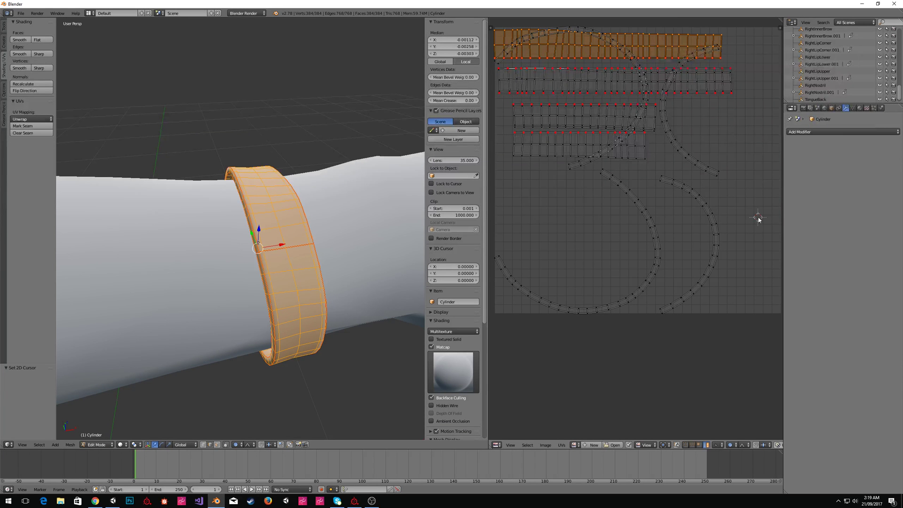
{"action": "key", "text": "e"}
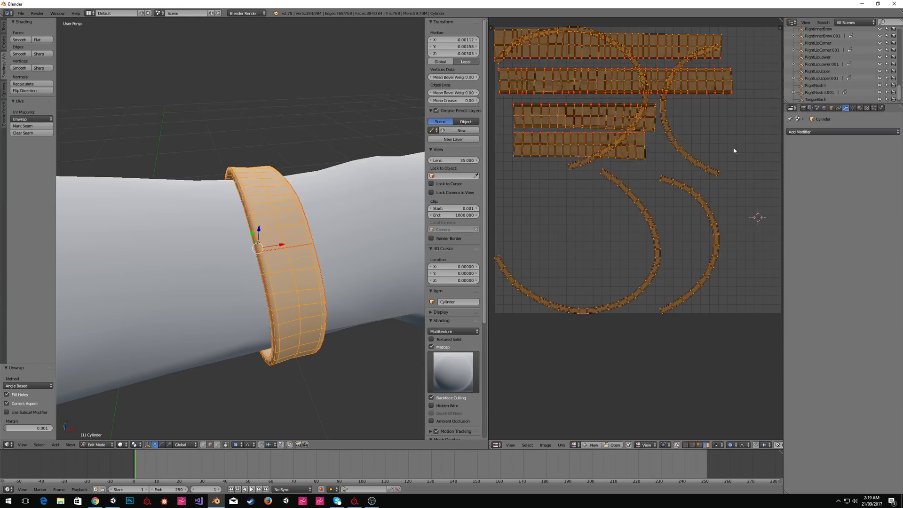
Try to scale the topmost UV strip's upper edge row, and try to move the whole strip.
{"action": "right_click", "coordinate": [651, 35], "text": "alt"}
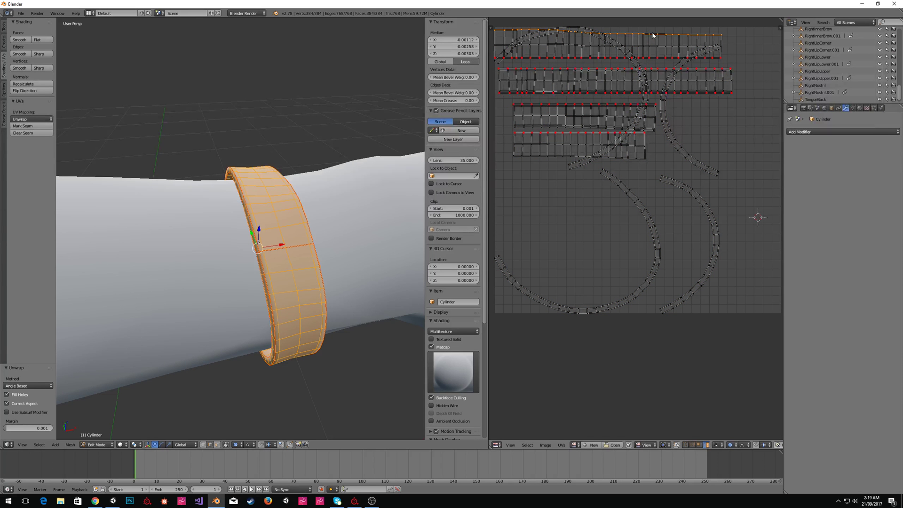
{"action": "key", "text": "s"}
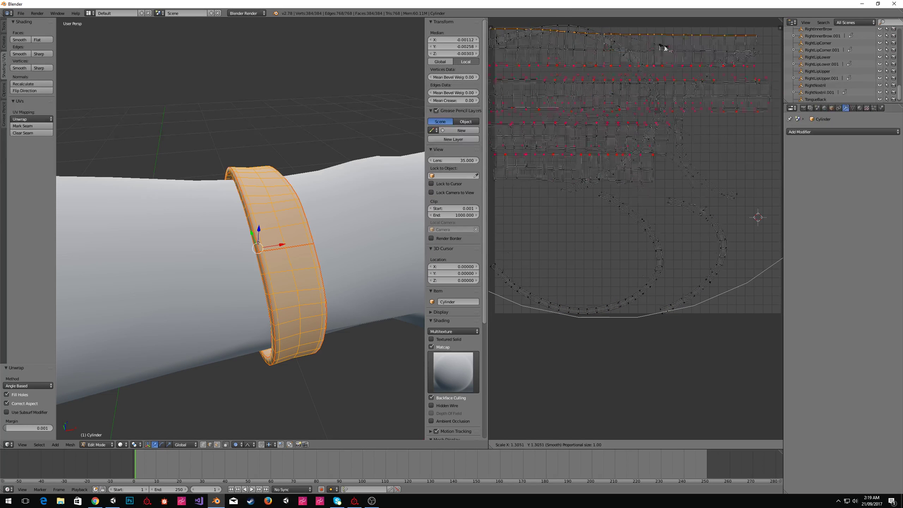
{"action": "right_click", "coordinate": [694, 55]}
{"action": "scroll", "coordinate": [454, 282], "scroll_direction": "down", "scroll_amount": 8}
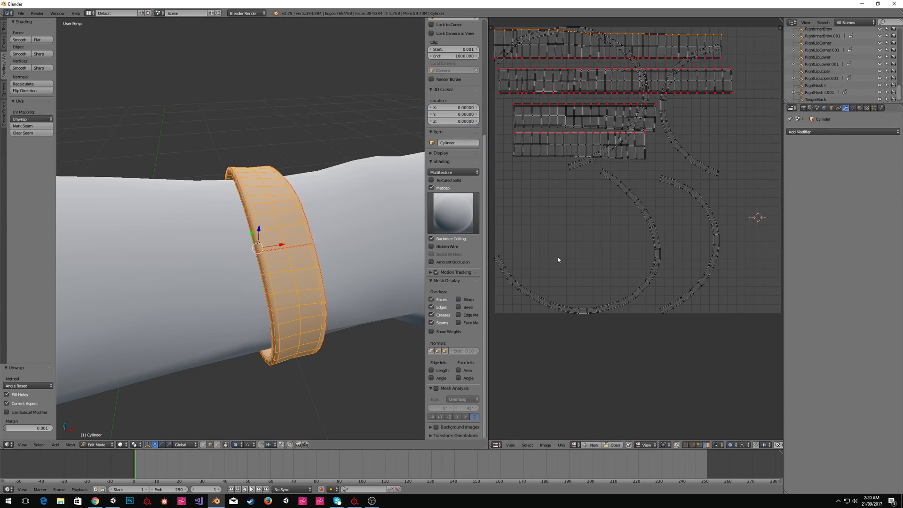
{"action": "key", "text": "ctrl+Tab"}
{"action": "left_click", "coordinate": [560, 80]}
{"action": "key", "text": "g"}
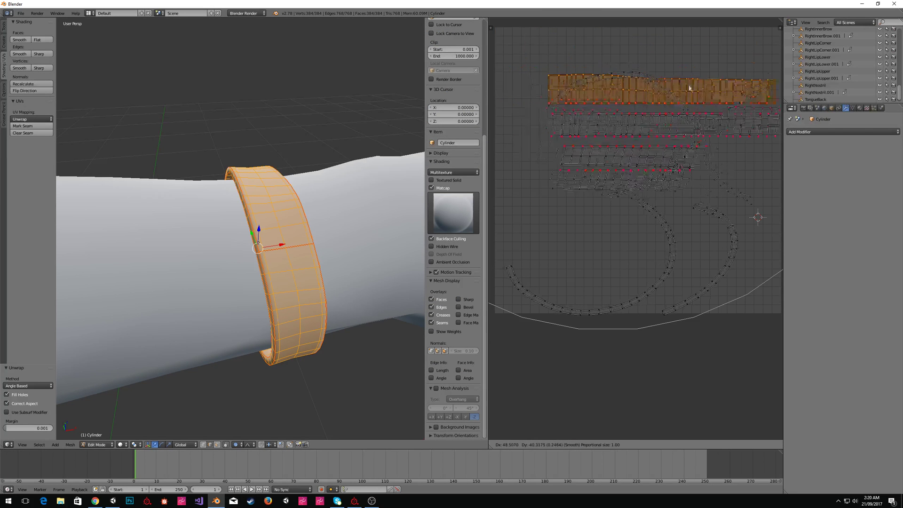
{"action": "left_click", "coordinate": [670, 86]}
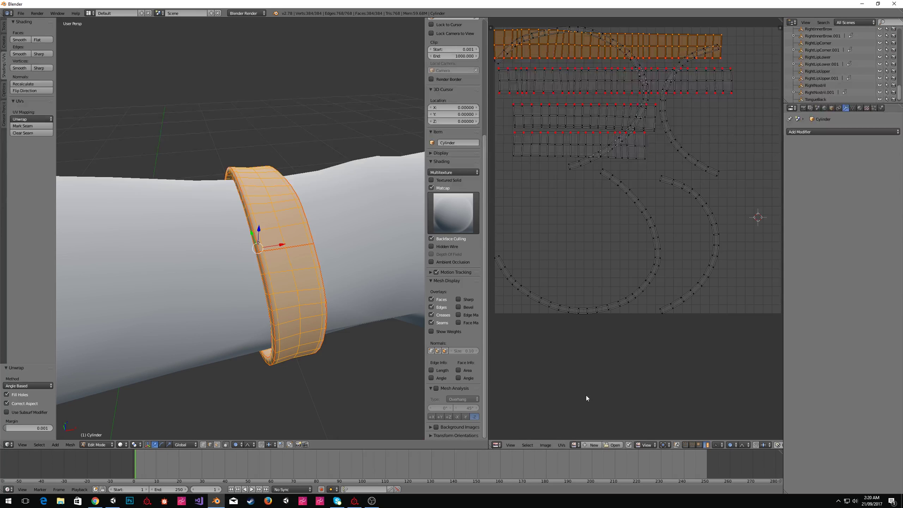
Select all UVs and pack the islands.
{"action": "left_click", "coordinate": [561, 445]}
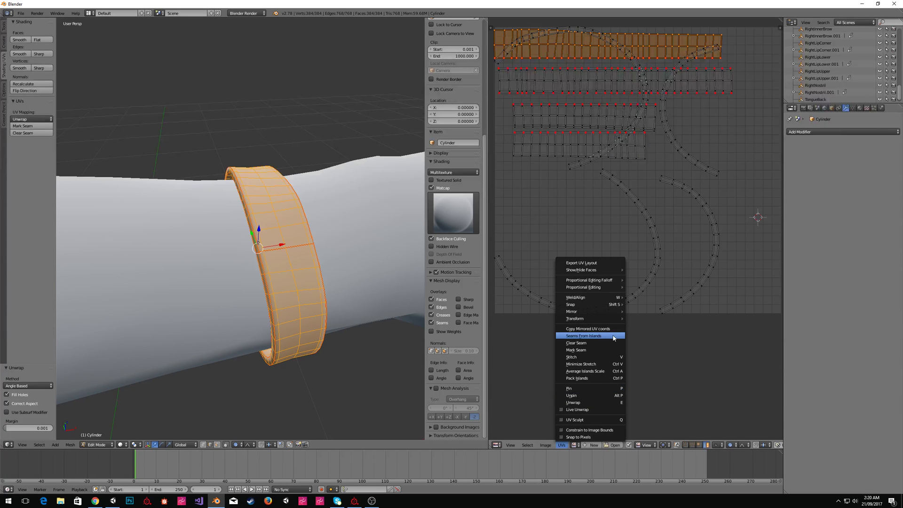
{"action": "mouse_move", "coordinate": [618, 300]}
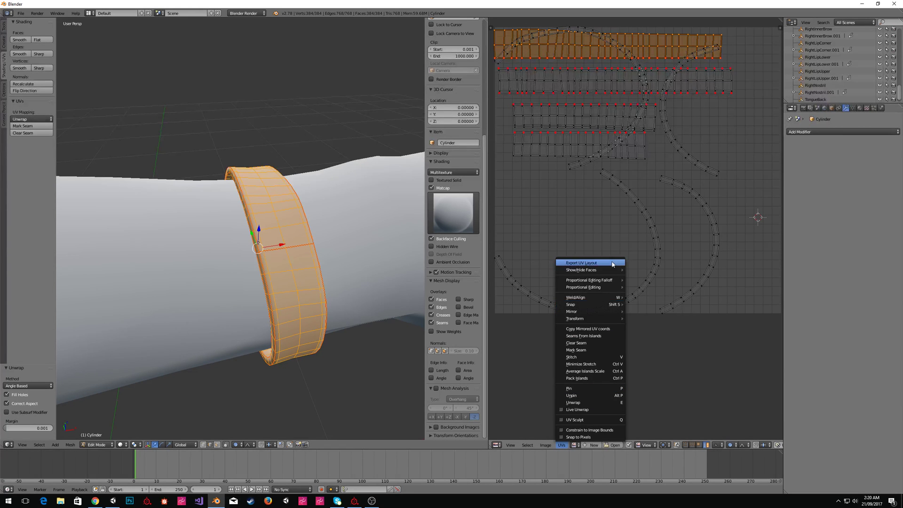
{"action": "left_click", "coordinate": [608, 380]}
{"action": "key", "text": "ctrl+z"}
{"action": "key", "text": "a"}
{"action": "left_click", "coordinate": [558, 465]}
{"action": "left_click", "coordinate": [561, 445]}
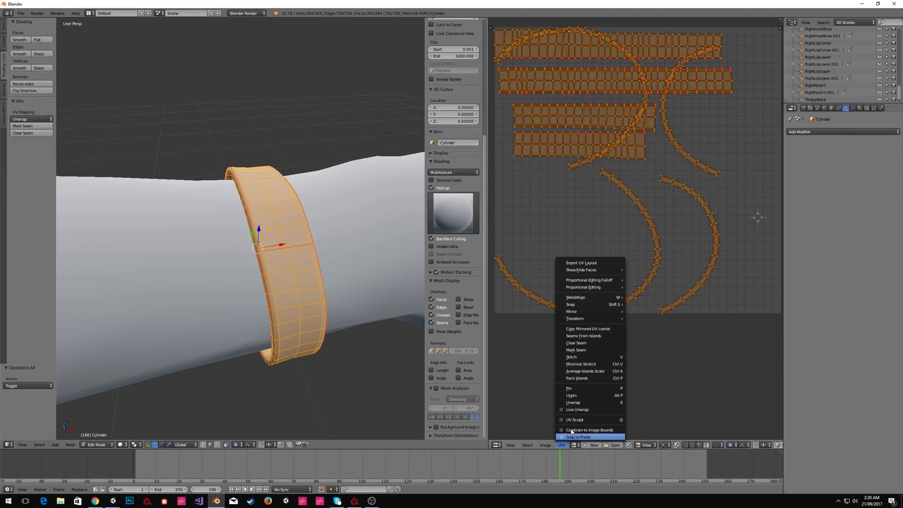
{"action": "left_click", "coordinate": [603, 378]}
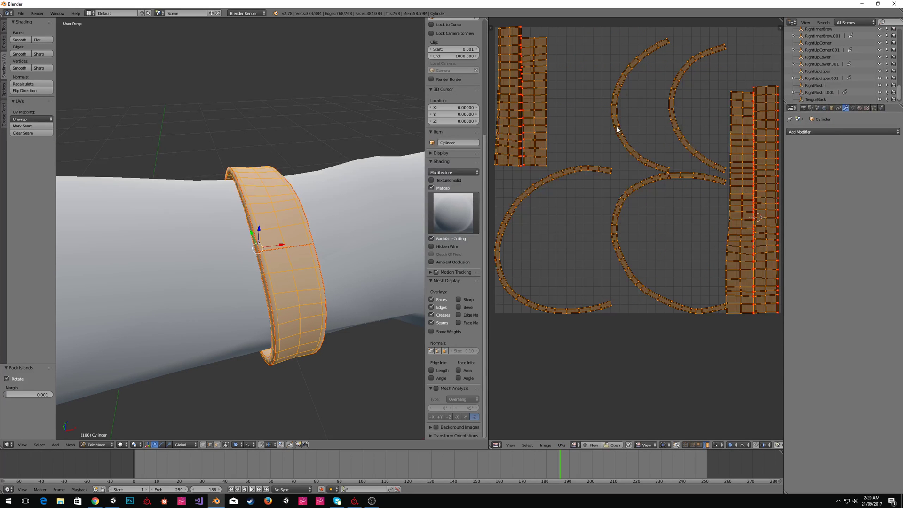
Try to move one of the short packed UV strips and the neighbouring curved island.
{"action": "right_click", "coordinate": [538, 126]}
{"action": "key", "text": "g"}
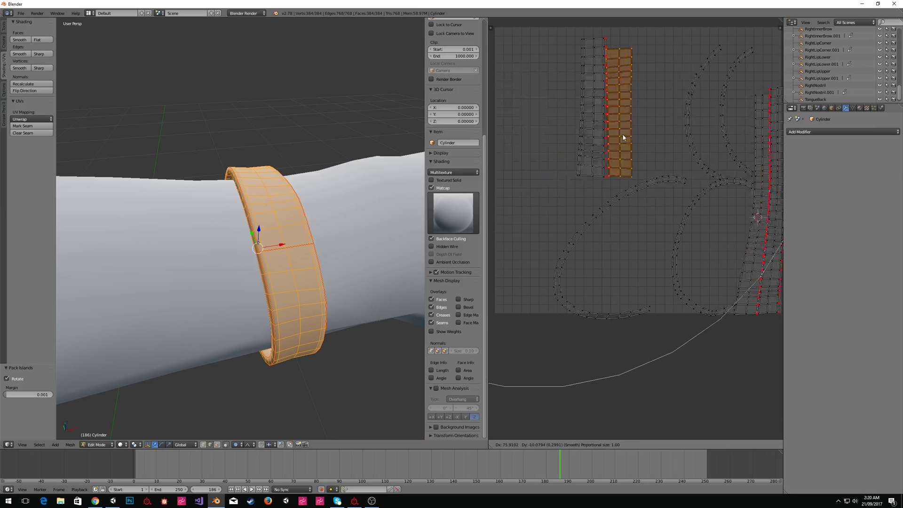
{"action": "right_click", "coordinate": [623, 137]}
{"action": "scroll", "coordinate": [631, 182], "scroll_direction": "down", "scroll_amount": 3}
{"action": "scroll", "coordinate": [631, 182], "scroll_direction": "up", "scroll_amount": 2}
{"action": "right_click", "coordinate": [620, 126]}
{"action": "key", "text": "g"}
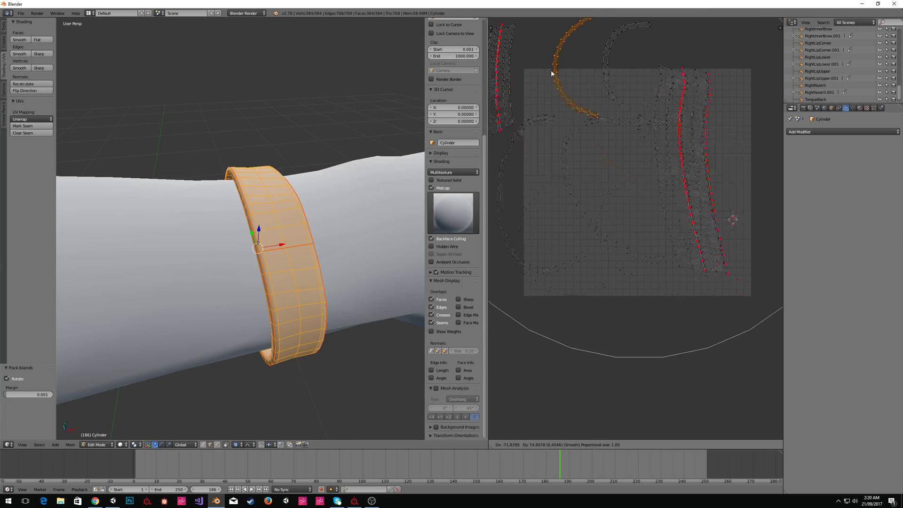
{"action": "right_click", "coordinate": [664, 179]}
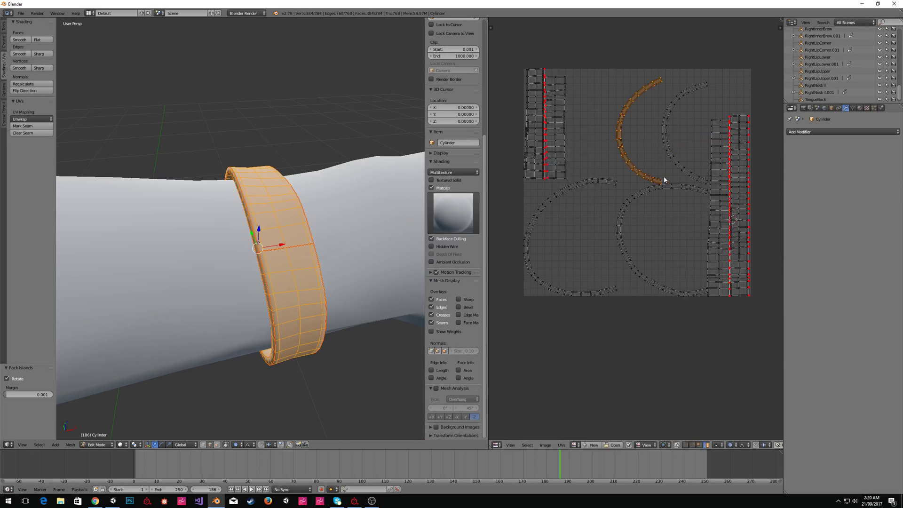
Undo the island packing and the preceding UV edits, back to before the second strip's upper edge row was flattened.
{"action": "key", "text": "a"}
{"action": "key", "text": "ctrl+p"}
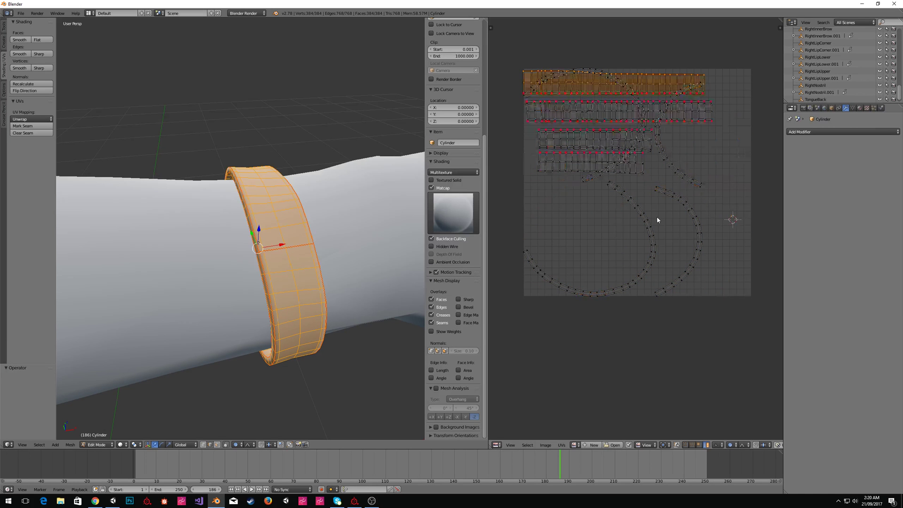
{"action": "key", "text": "ctrl+z"}
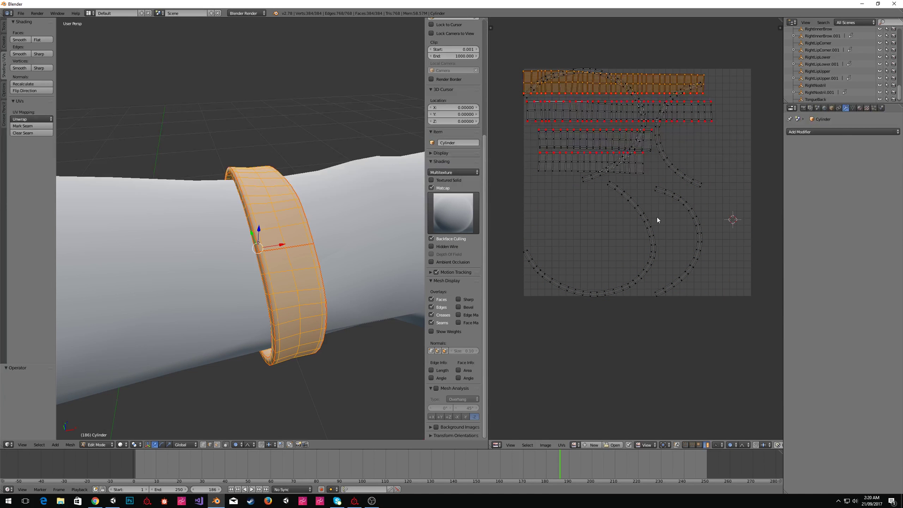
{"action": "key", "text": "ctrl+z"}
{"action": "key", "text": "ctrl+z"}
{"action": "key", "text": "ctrl+z"}
{"action": "key", "text": "ctrl+z"}
{"action": "key", "text": "ctrl+z"}
Try to move the second UV strip's upper edge row and scale it to 0 on the X axis.
{"action": "key", "text": "g"}
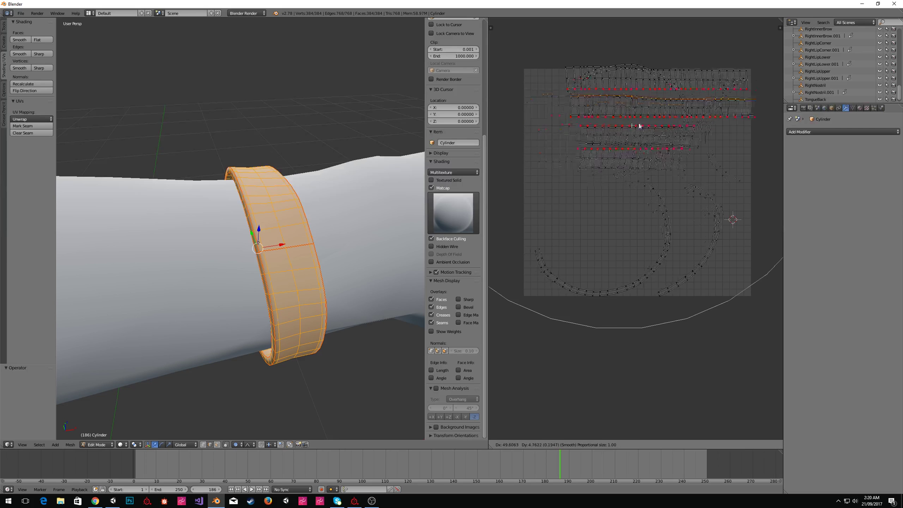
{"action": "right_click", "coordinate": [661, 134]}
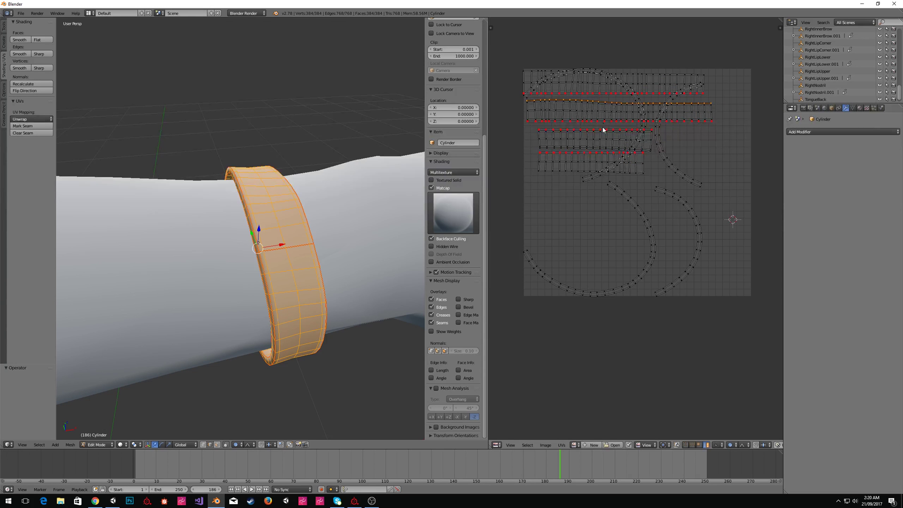
{"action": "key", "text": "s"}
{"action": "key", "text": "x"}
{"action": "key", "text": "0"}
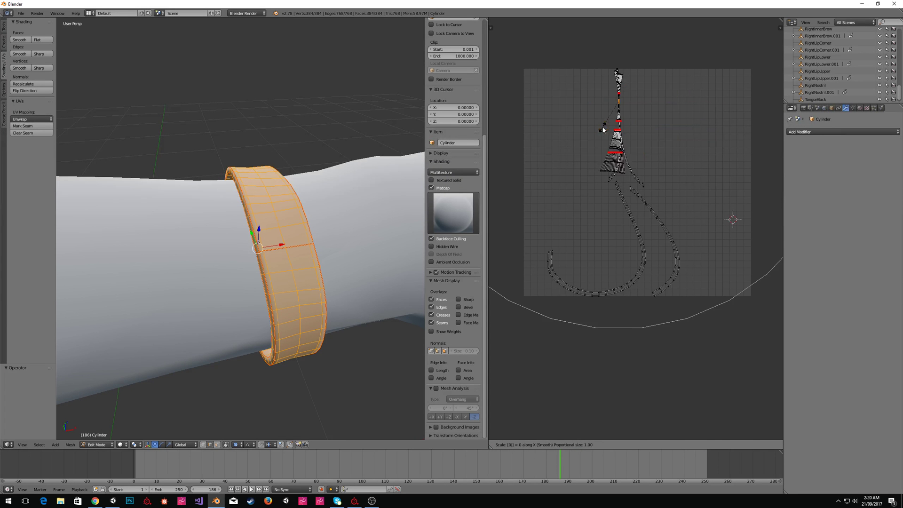
{"action": "right_click", "coordinate": [603, 130]}
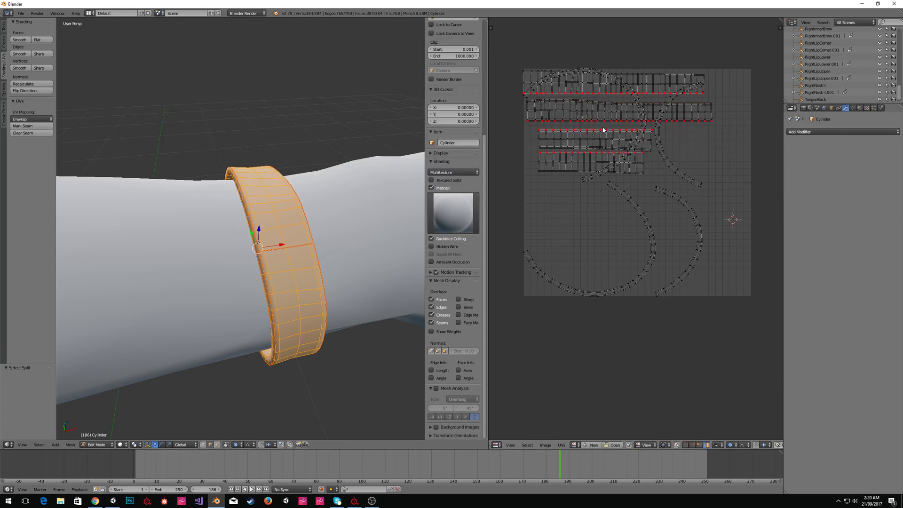
Try to scale the entire second UV strip to 0 on the Y axis.
{"action": "key", "text": "l"}
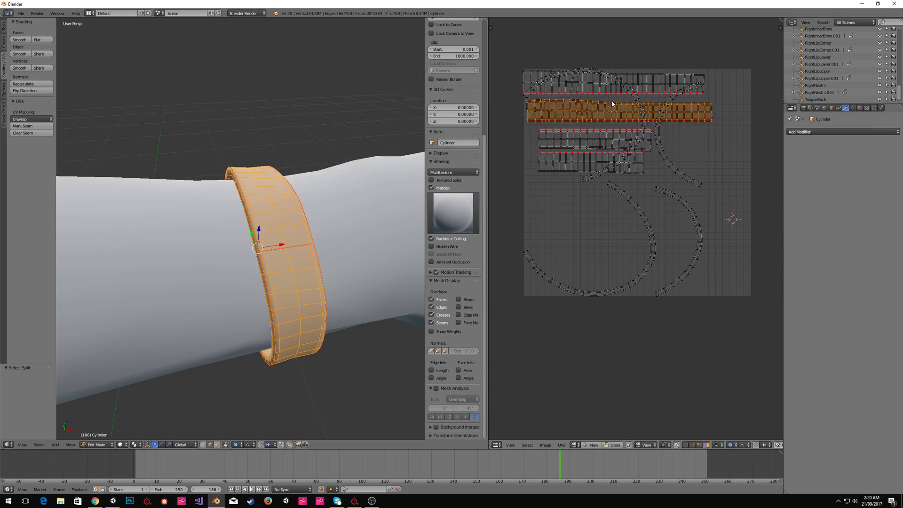
{"action": "key", "text": "s"}
{"action": "key", "text": "y"}
{"action": "key", "text": "0"}
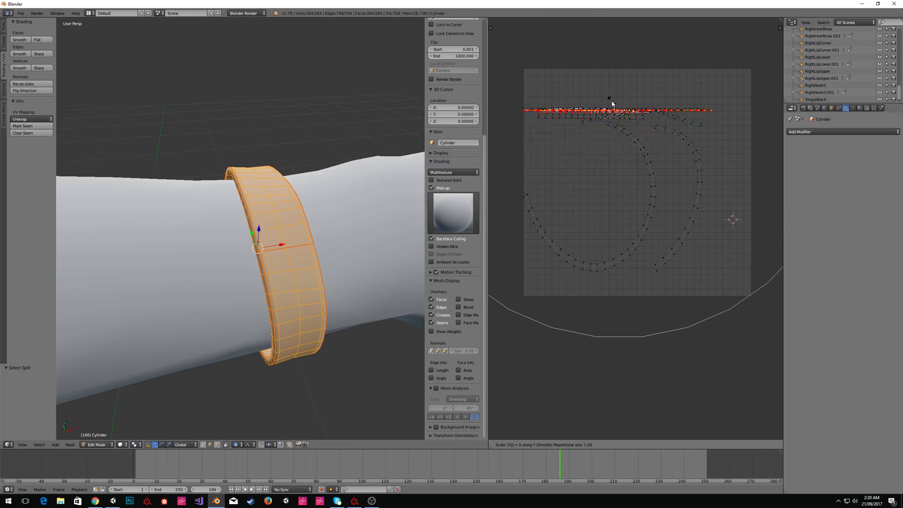
{"action": "right_click", "coordinate": [612, 103]}
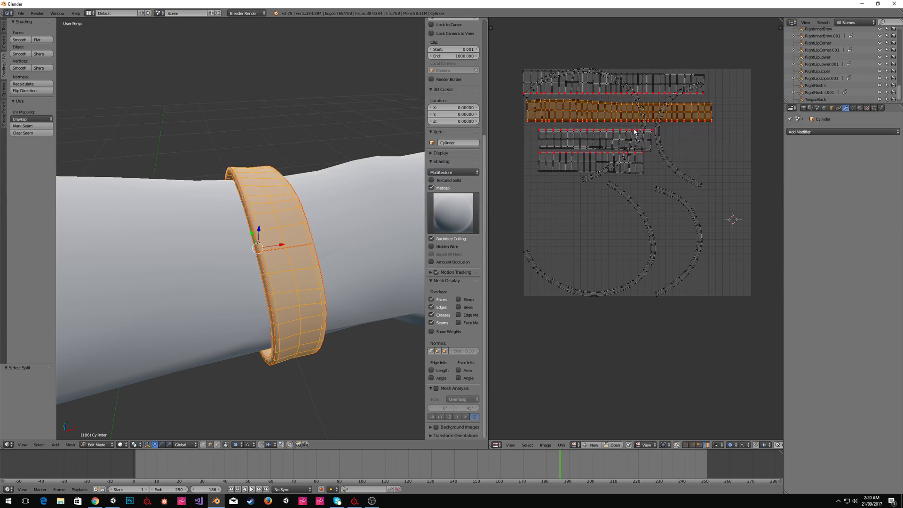
Try to move the short curved UV island, undo that move, and try to move the lowest UV strip.
{"action": "key", "text": "l"}
{"action": "key", "text": "g"}
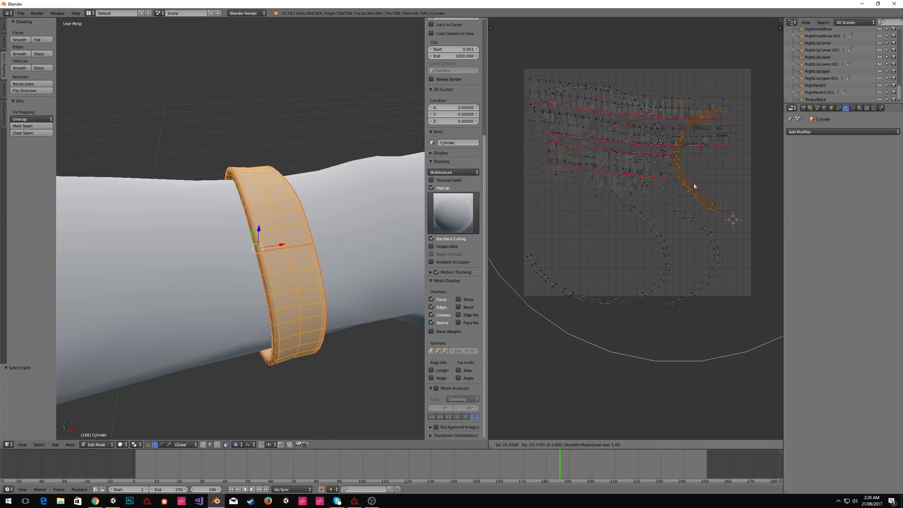
{"action": "left_click", "coordinate": [730, 338]}
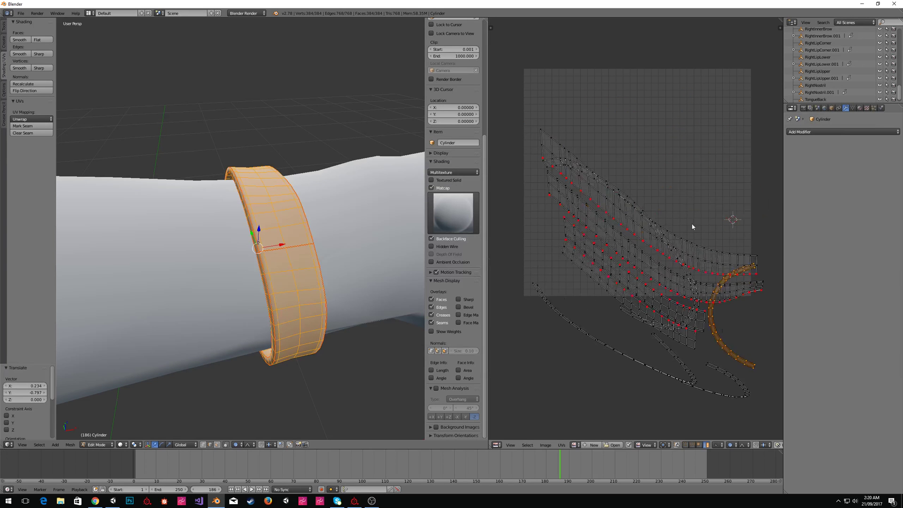
{"action": "key", "text": "ctrl+z"}
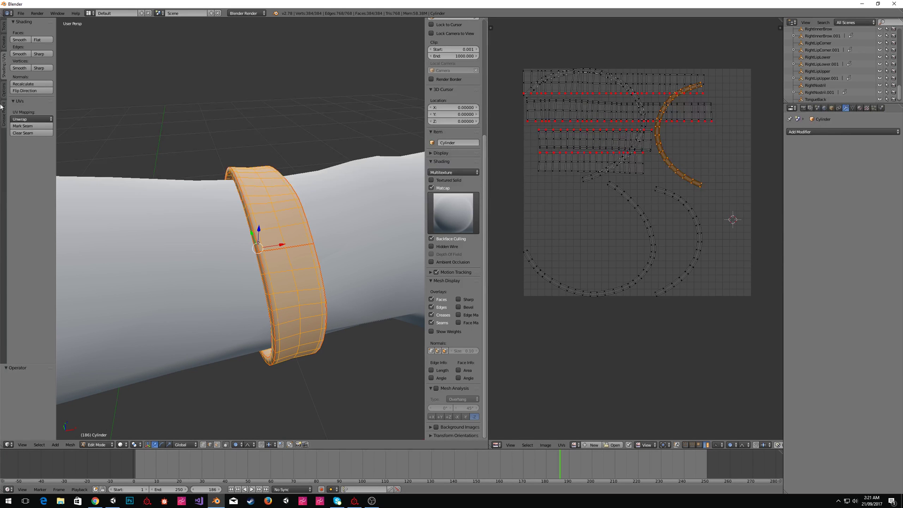
{"action": "right_click", "coordinate": [607, 158]}
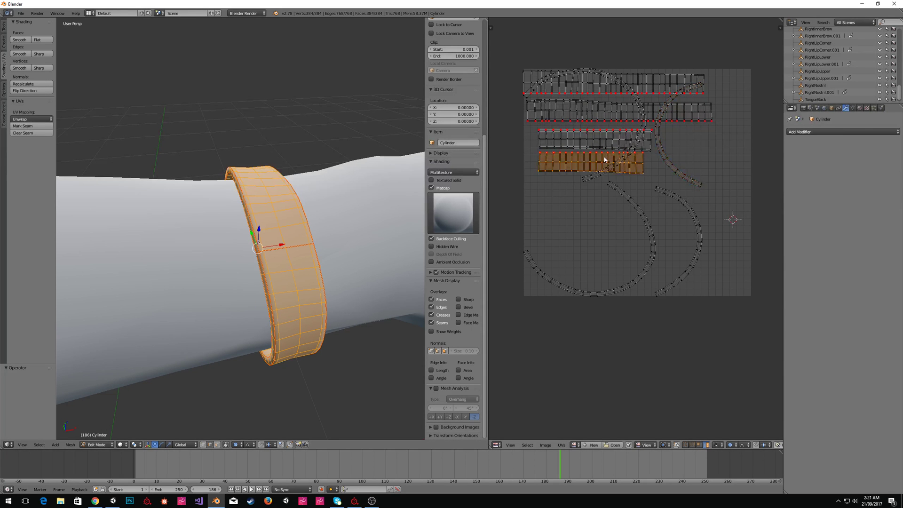
{"action": "key", "text": "g"}
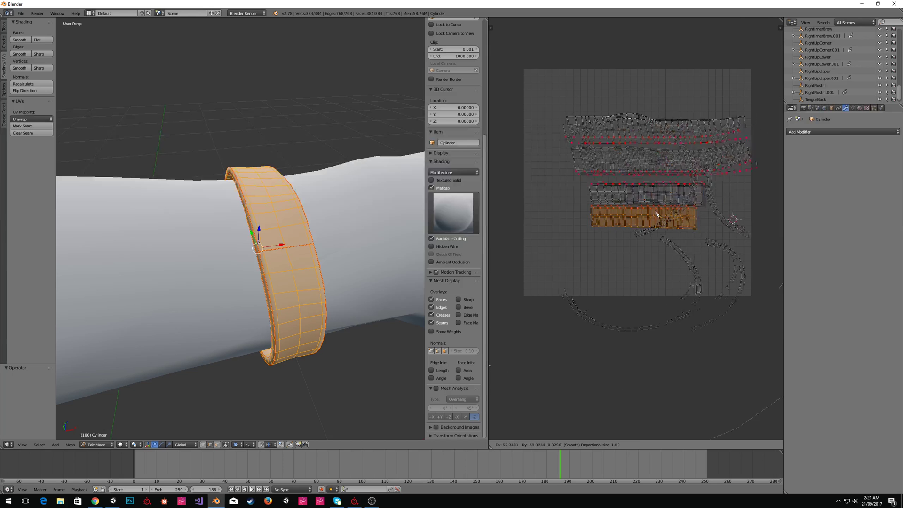
{"action": "right_click", "coordinate": [656, 209]}
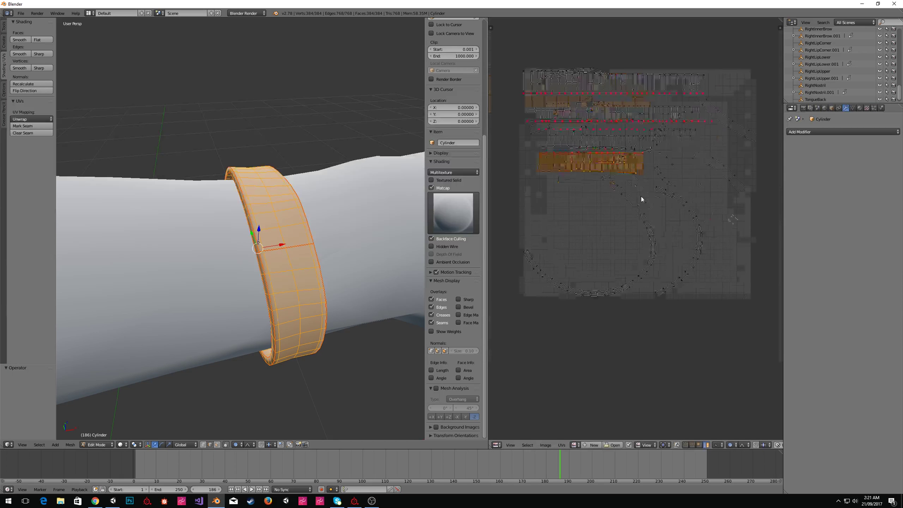
Shrink the proportional editing size to 0.00 and move the lowest UV strip by about 0.322 on X and -0.029 on Y.
{"action": "scroll", "coordinate": [641, 193], "scroll_direction": "down", "scroll_amount": 1}
{"action": "middle_click_drag", "start_coordinate": [641, 184], "coordinate": [620, 247]}
{"action": "scroll", "coordinate": [618, 244], "scroll_direction": "up", "scroll_amount": 3}
{"action": "key", "text": "g"}
{"action": "scroll", "coordinate": [669, 233], "scroll_direction": "up", "scroll_amount": 4}
{"action": "scroll", "coordinate": [628, 238], "scroll_direction": "up", "scroll_amount": 20}
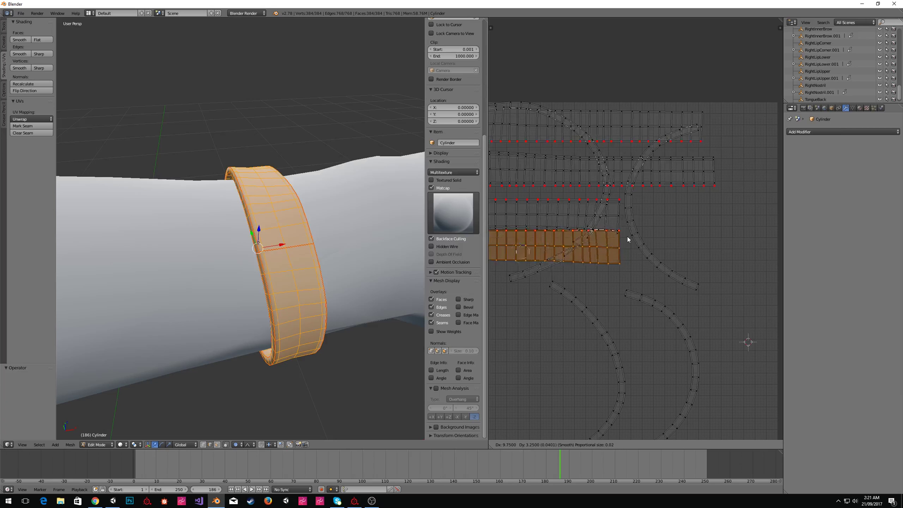
{"action": "scroll", "coordinate": [628, 239], "scroll_direction": "up", "scroll_amount": 1}
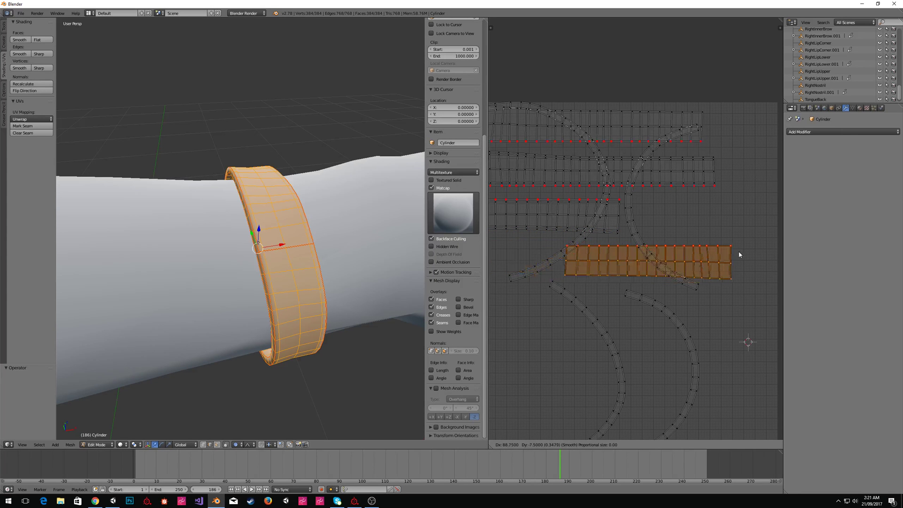
{"action": "left_click", "coordinate": [731, 255]}
{"action": "scroll", "coordinate": [665, 252], "scroll_direction": "down", "scroll_amount": 4}
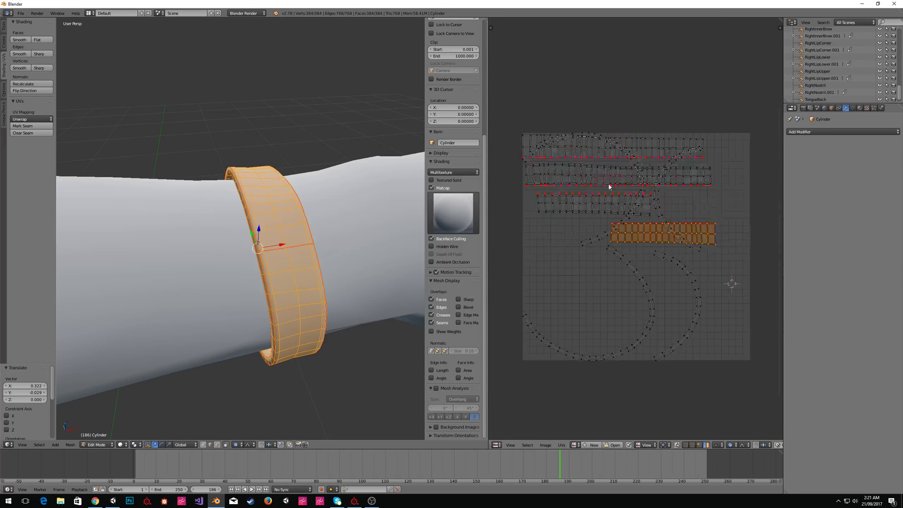
Select the upper edge row of the second UV strip, scale it to 0 on the Y axis and pin it.
{"action": "scroll", "coordinate": [619, 179], "scroll_direction": "up", "scroll_amount": 1}
{"action": "key", "text": "ctrl+Tab"}
{"action": "left_click", "coordinate": [601, 175]}
{"action": "key", "text": "ctrl+Tab"}
{"action": "left_click", "coordinate": [588, 155]}
{"action": "right_click", "coordinate": [615, 151], "text": "alt"}
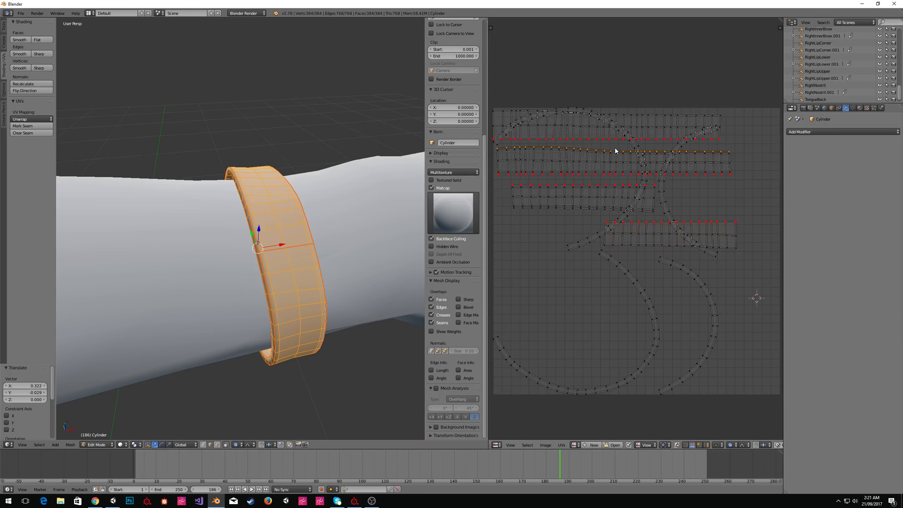
{"action": "key", "text": "s"}
{"action": "key", "text": "y"}
{"action": "key", "text": "0"}
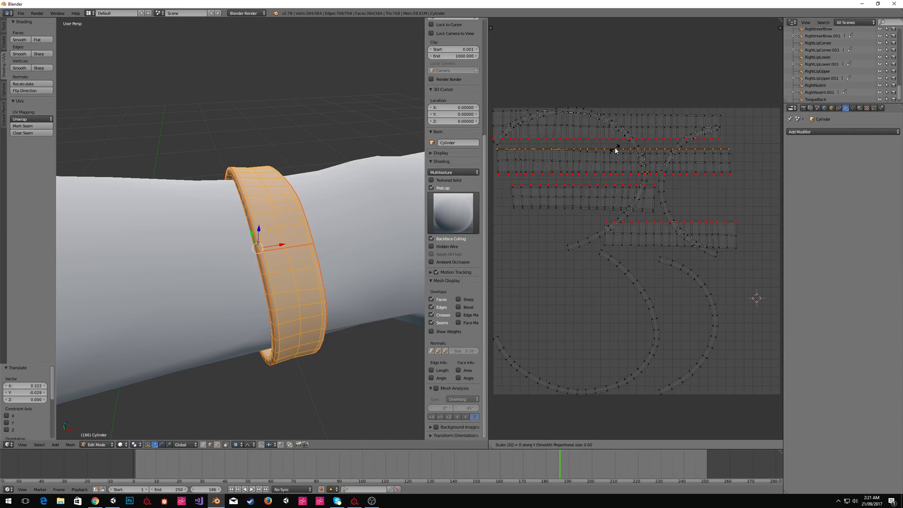
{"action": "key", "text": "Return"}
{"action": "key", "text": "p"}
Flatten the top UV strip's upper edge row by scaling it to 0 on the Y axis, and pin it.
{"action": "right_click", "coordinate": [643, 117], "text": "alt"}
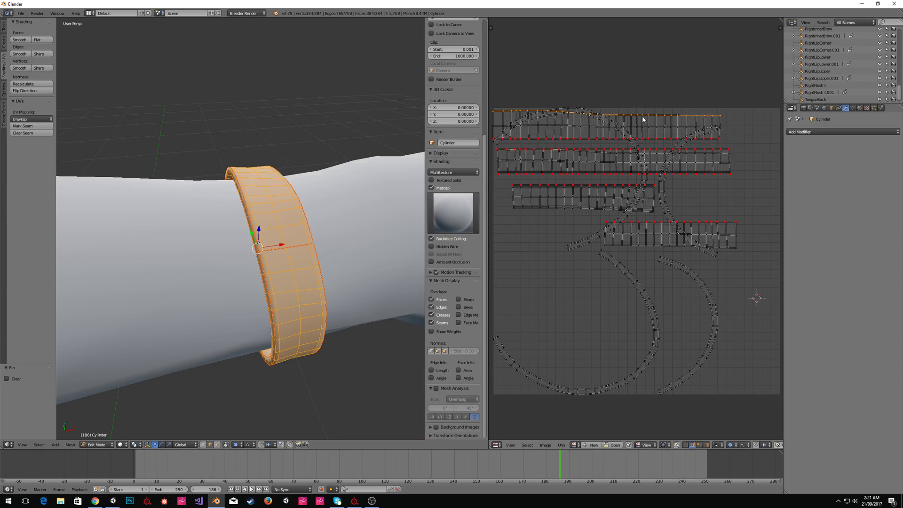
{"action": "key", "text": "s"}
{"action": "key", "text": "y"}
{"action": "key", "text": "0"}
{"action": "key", "text": "Return"}
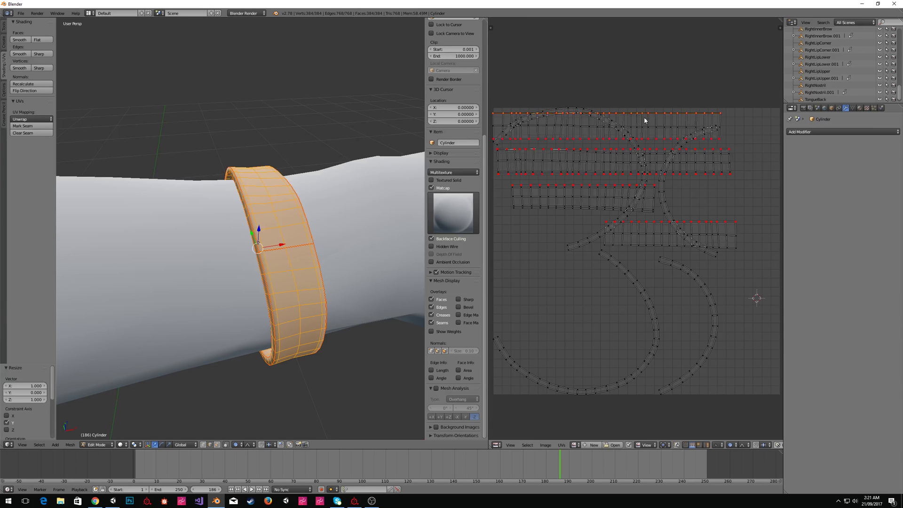
{"action": "key", "text": "p"}
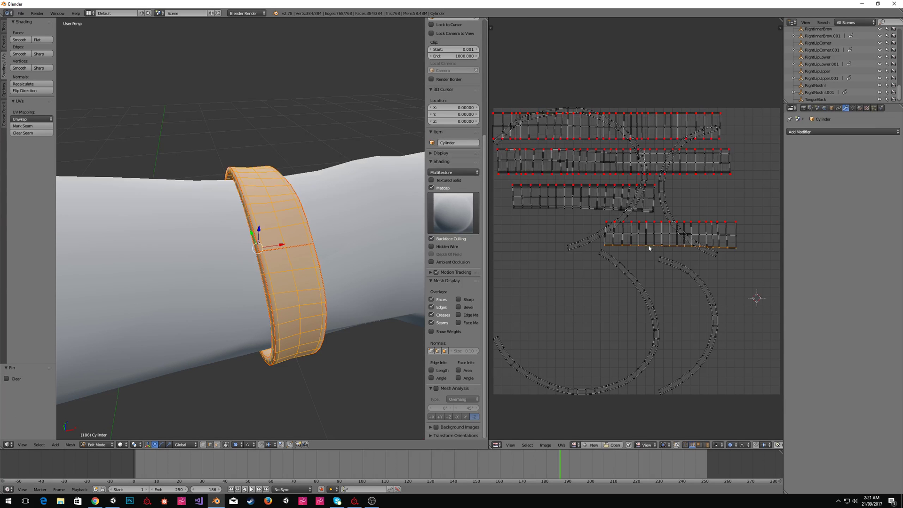
Flatten the lower edge rows of the two short UV strips to 0 on Y, pin them and unwrap the band again.
{"action": "key", "text": "p"}
{"action": "key", "text": "s"}
{"action": "key", "text": "y"}
{"action": "key", "text": "0"}
{"action": "key", "text": "Return"}
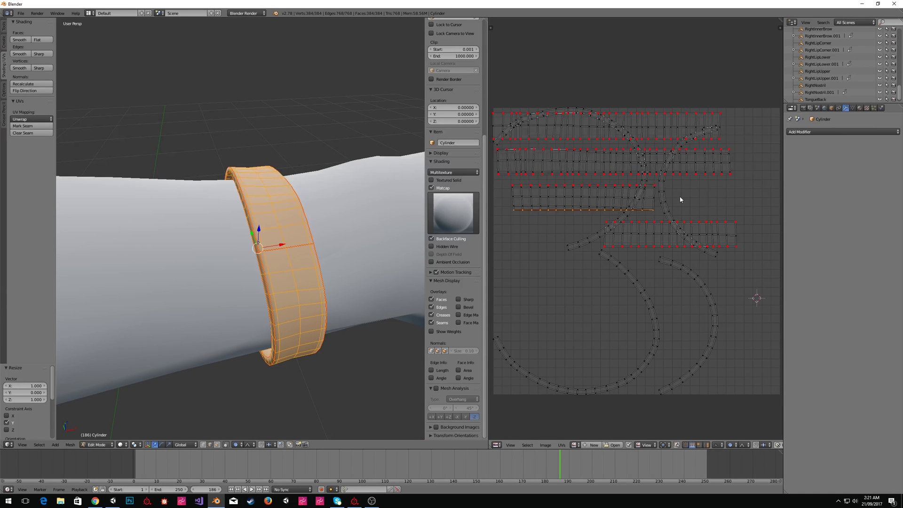
{"action": "key", "text": "e"}
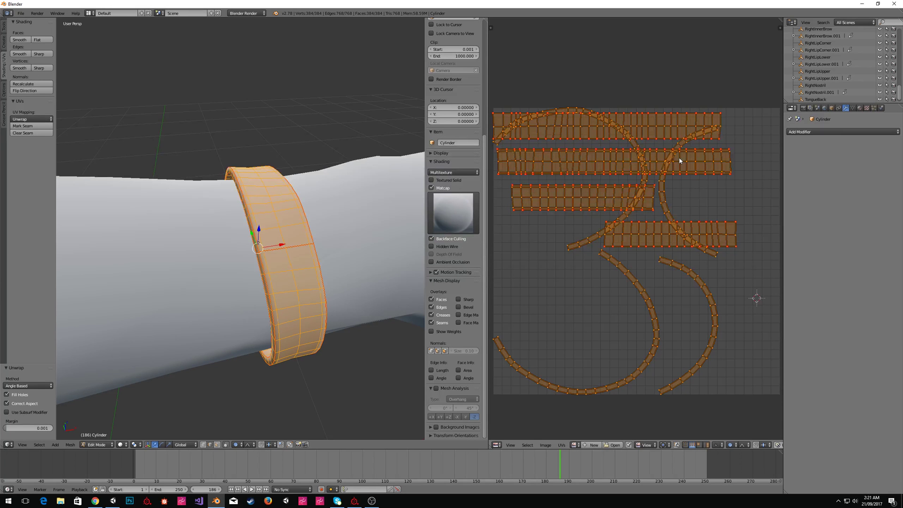
In island selection mode, scale the four curved UV islands to 0.477 and move them by about -0.140 on X and -0.225 on Y.
{"action": "scroll", "coordinate": [679, 161], "scroll_direction": "down", "scroll_amount": 2}
{"action": "key", "text": "a"}
{"action": "key", "text": "ctrl+Tab"}
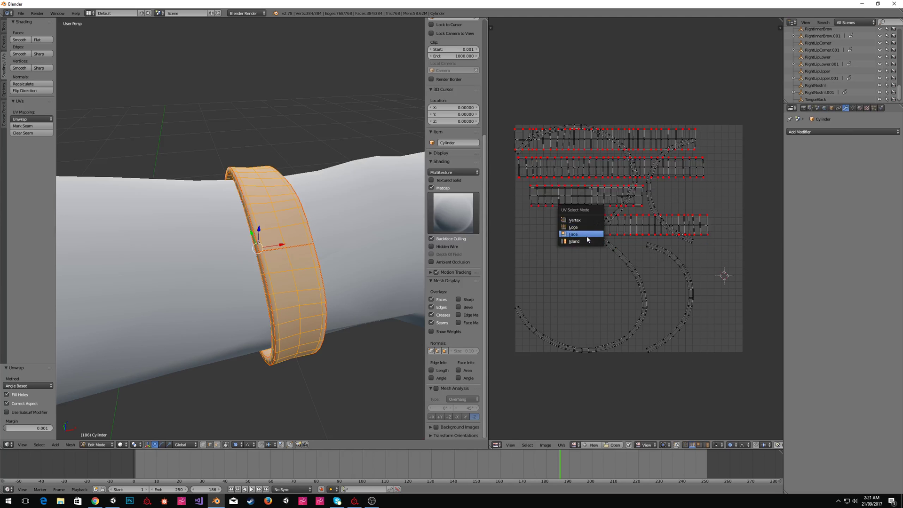
{"action": "left_click", "coordinate": [585, 241]}
{"action": "right_click", "coordinate": [596, 233]}
{"action": "right_click", "coordinate": [625, 267], "text": "shift"}
{"action": "right_click", "coordinate": [681, 269], "text": "shift"}
{"action": "right_click", "coordinate": [691, 242], "text": "shift"}
{"action": "key", "text": "g"}
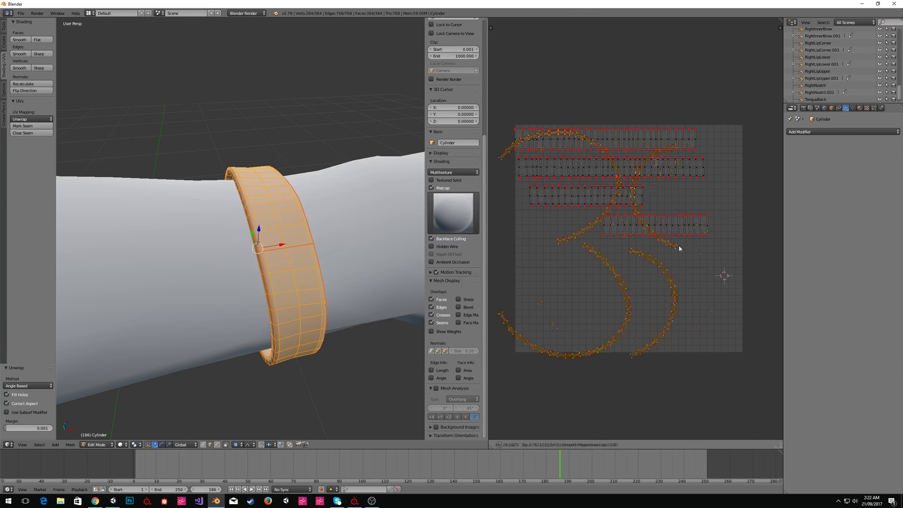
{"action": "right_click", "coordinate": [709, 238]}
{"action": "key", "text": "s"}
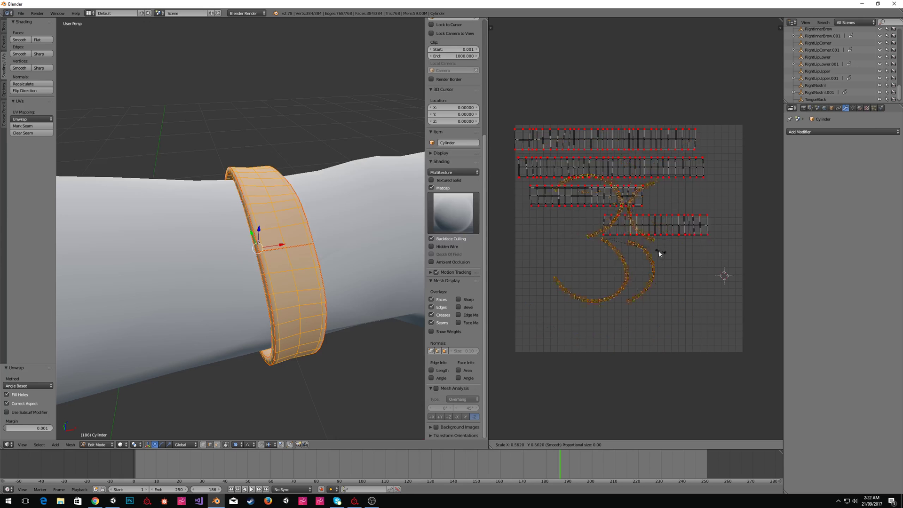
{"action": "left_click", "coordinate": [679, 242]}
{"action": "key", "text": "g"}
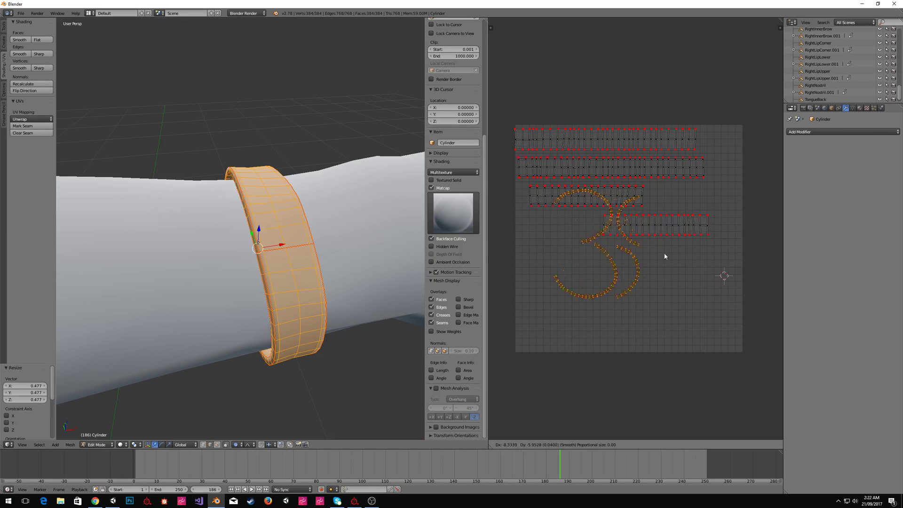
{"action": "left_click", "coordinate": [653, 280]}
Move the two short straight UV strips into the lower right of the UV square, one above the other.
{"action": "right_click", "coordinate": [656, 225]}
{"action": "key", "text": "g"}
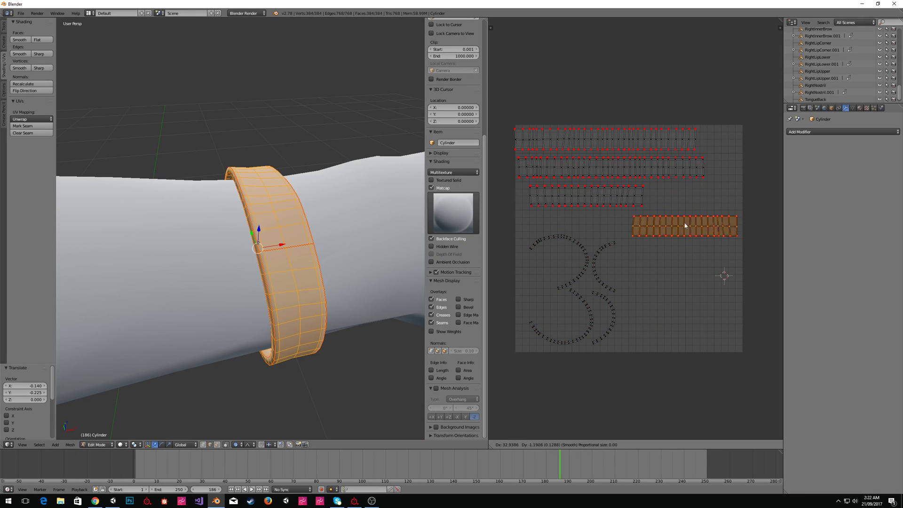
{"action": "left_click", "coordinate": [685, 328]}
{"action": "right_click", "coordinate": [625, 194]}
{"action": "key", "text": "g"}
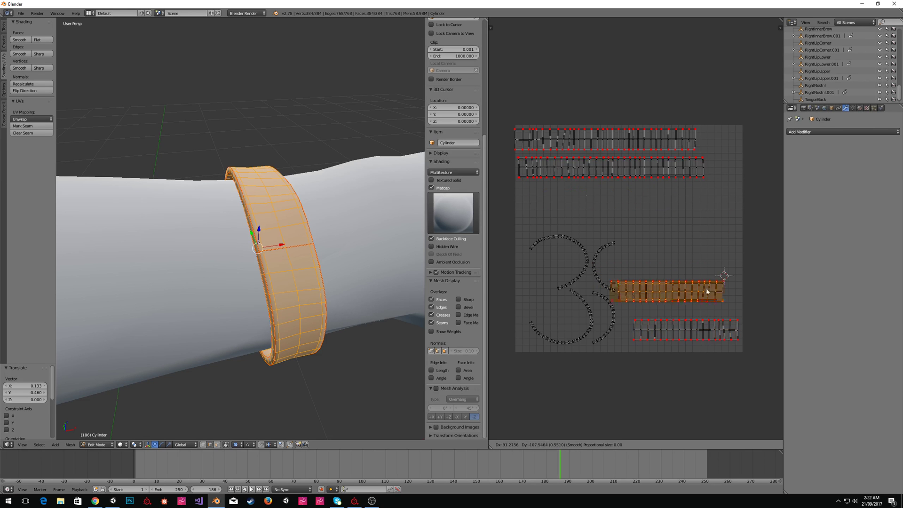
{"action": "left_click", "coordinate": [718, 291]}
Move the second long UV strip by about 0.067 on X and -0.206 on Y.
{"action": "right_click", "coordinate": [664, 172]}
{"action": "key", "text": "g"}
{"action": "left_click", "coordinate": [680, 215]}
Move the upper short curved UV island to the left of the lower large curved island.
{"action": "right_click", "coordinate": [599, 262]}
{"action": "key", "text": "g"}
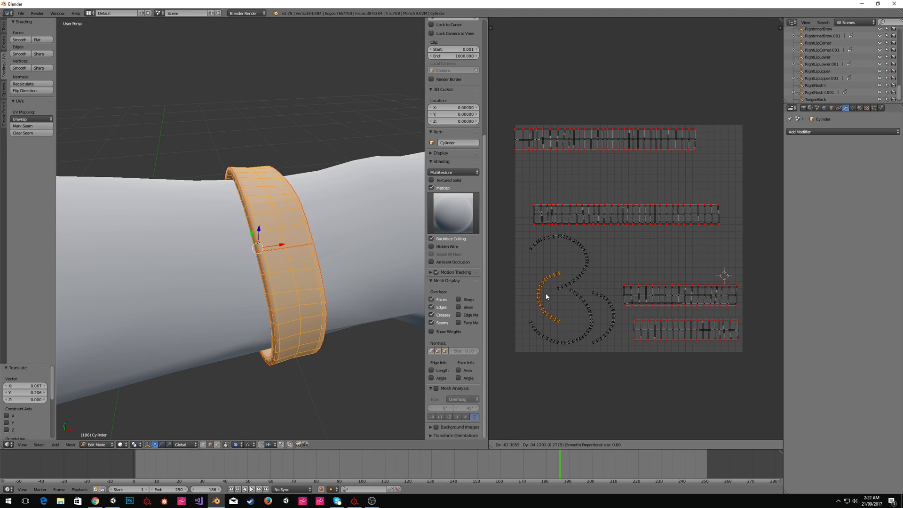
{"action": "left_click", "coordinate": [540, 313]}
Rotate the other short curved UV island by about 33 degrees and nest it inside the upper large curved island.
{"action": "right_click", "coordinate": [604, 303]}
{"action": "key", "text": "g"}
{"action": "key", "text": "r"}
{"action": "left_click", "coordinate": [570, 303]}
{"action": "key", "text": "g"}
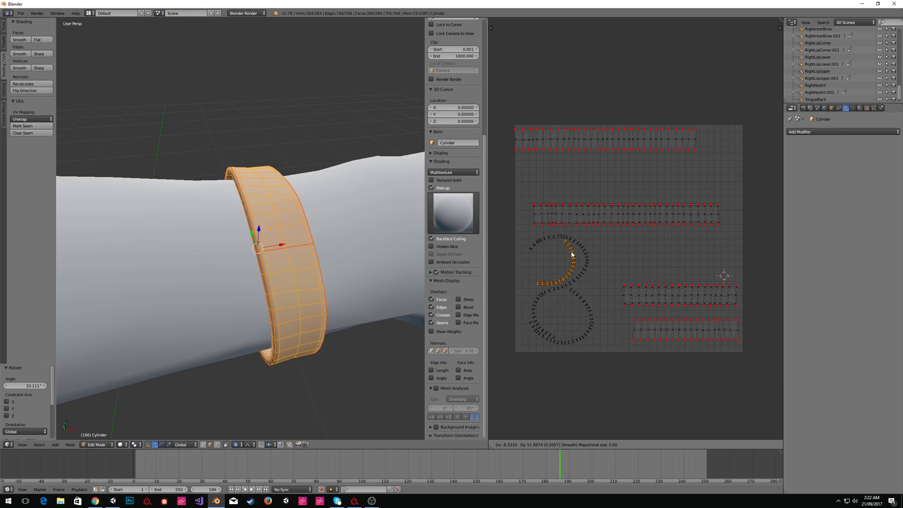
{"action": "left_click", "coordinate": [573, 256]}
{"action": "left_click", "coordinate": [586, 258]}
Select all four curved UV islands and move them slightly toward the left edge of the UV square.
{"action": "right_click", "coordinate": [557, 281], "text": "shift"}
{"action": "right_click", "coordinate": [541, 295], "text": "shift"}
{"action": "right_click", "coordinate": [539, 333], "text": "shift"}
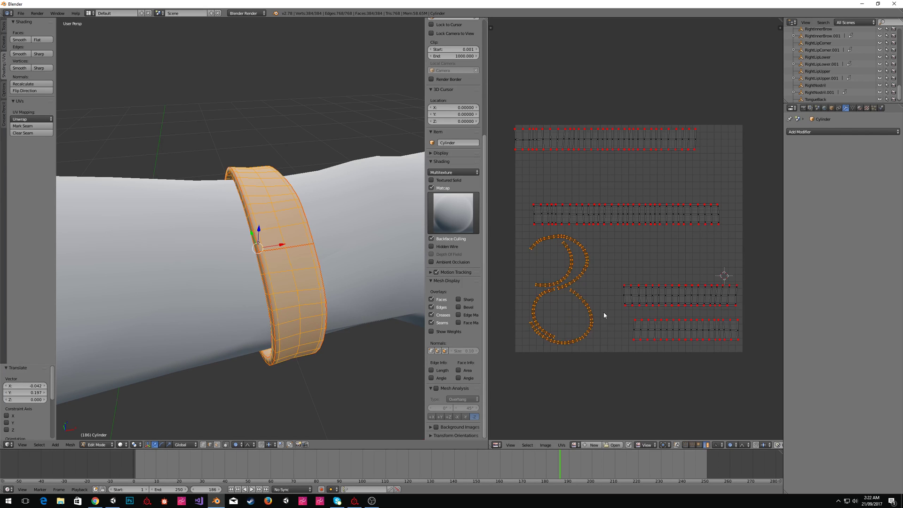
{"action": "key", "text": "g"}
{"action": "left_click", "coordinate": [595, 316]}
Select both short straight UV strips and move them by about -0.118 on X and 0.008 on Y.
{"action": "right_click", "coordinate": [659, 300]}
{"action": "right_click", "coordinate": [669, 327], "text": "shift"}
{"action": "key", "text": "g"}
{"action": "left_click", "coordinate": [644, 324]}
{"action": "key", "text": "s"}
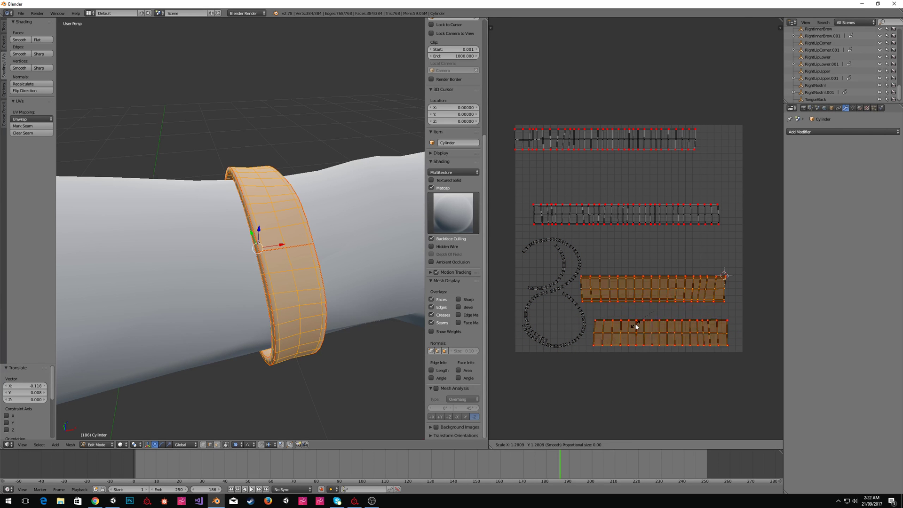
{"action": "right_click", "coordinate": [636, 325]}
Add the two long UV strips to the selection and scale all four straight strips by about 1.173.
{"action": "right_click", "coordinate": [626, 216], "text": "shift"}
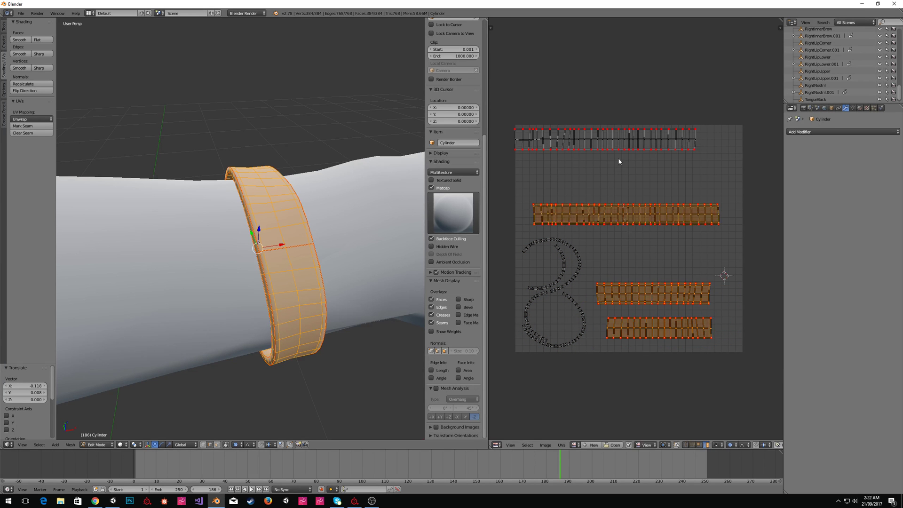
{"action": "right_click", "coordinate": [588, 139], "text": "shift"}
{"action": "key", "text": "s"}
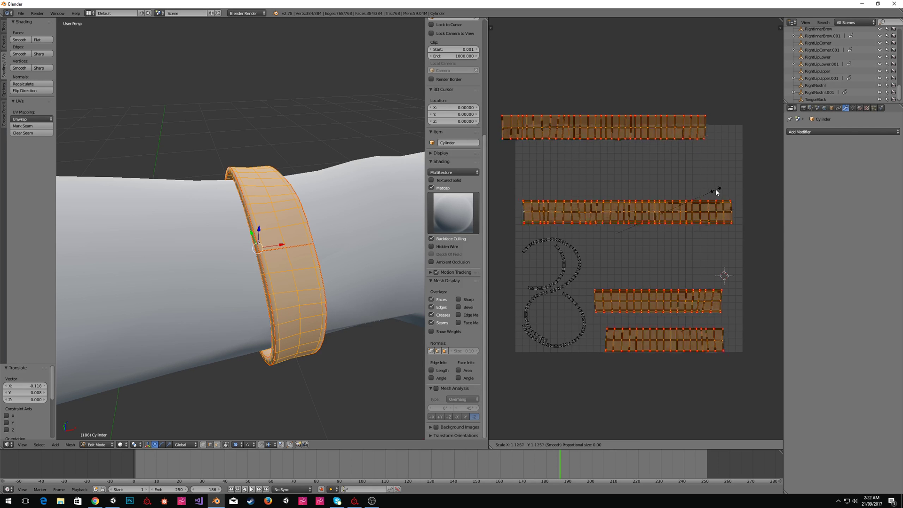
{"action": "left_click", "coordinate": [721, 191]}
Move the top long UV strip by about 0.110 on X and -0.124 on Y, and place the second long strip directly beneath it.
{"action": "right_click", "coordinate": [655, 210]}
{"action": "right_click", "coordinate": [623, 135]}
{"action": "key", "text": "g"}
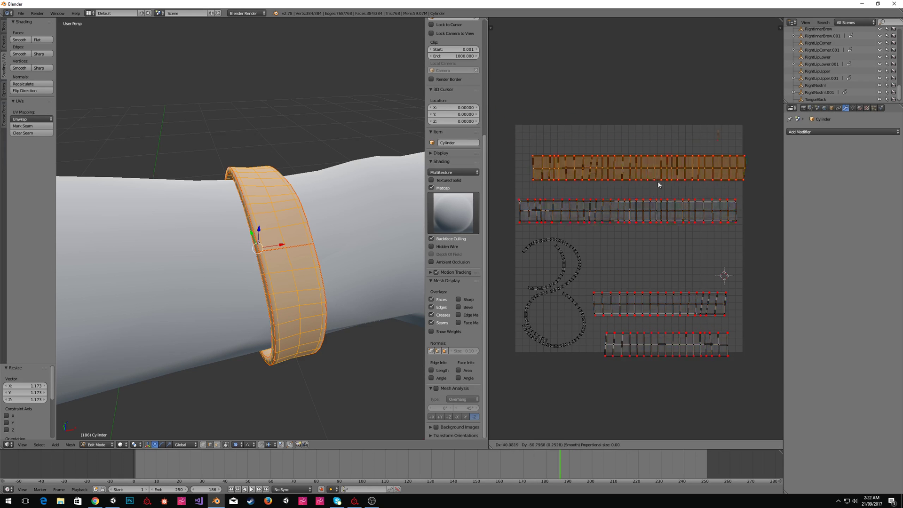
{"action": "left_click", "coordinate": [647, 161]}
{"action": "right_click", "coordinate": [656, 205]}
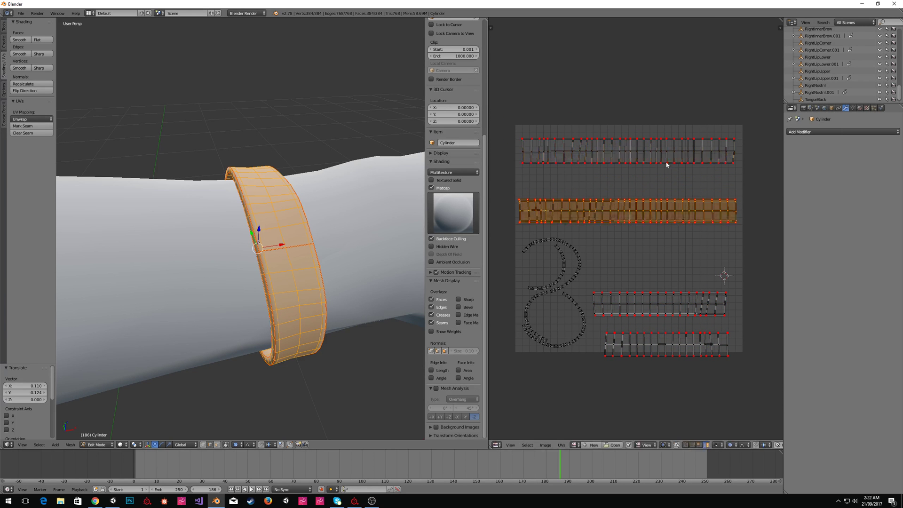
{"action": "key", "text": "g"}
{"action": "left_click", "coordinate": [665, 156]}
Stack the short UV strips below the long ones, moving them by about 0.016, 0.388 and 0.014, 0.423 on X and Y.
{"action": "right_click", "coordinate": [668, 280]}
{"action": "key", "text": "g"}
{"action": "left_click", "coordinate": [677, 193]}
{"action": "right_click", "coordinate": [682, 346]}
{"action": "key", "text": "g"}
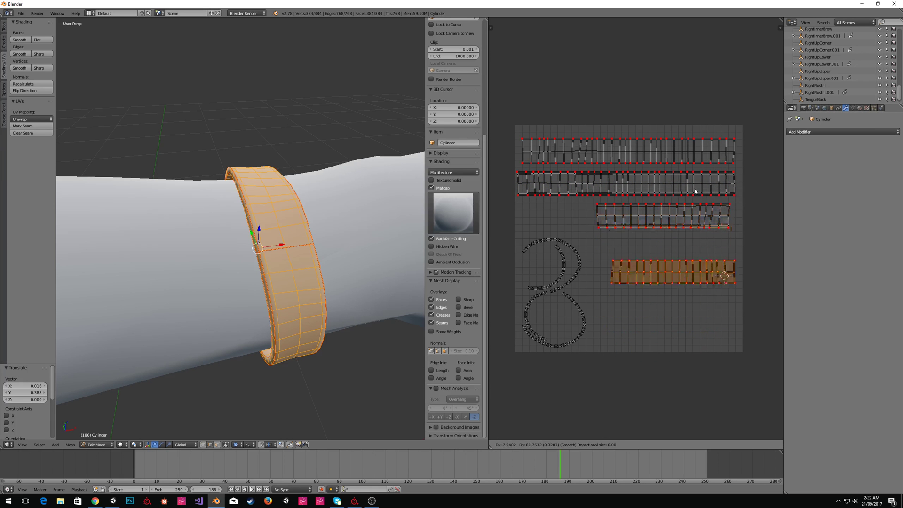
{"action": "left_click", "coordinate": [690, 168]}
Rotate all four straight UV strips 90 degrees together and move them by about 0.215 on X and -0.169 on Y.
{"action": "right_click", "coordinate": [705, 229], "text": "shift"}
{"action": "right_click", "coordinate": [675, 185], "text": "shift"}
{"action": "right_click", "coordinate": [665, 157], "text": "shift"}
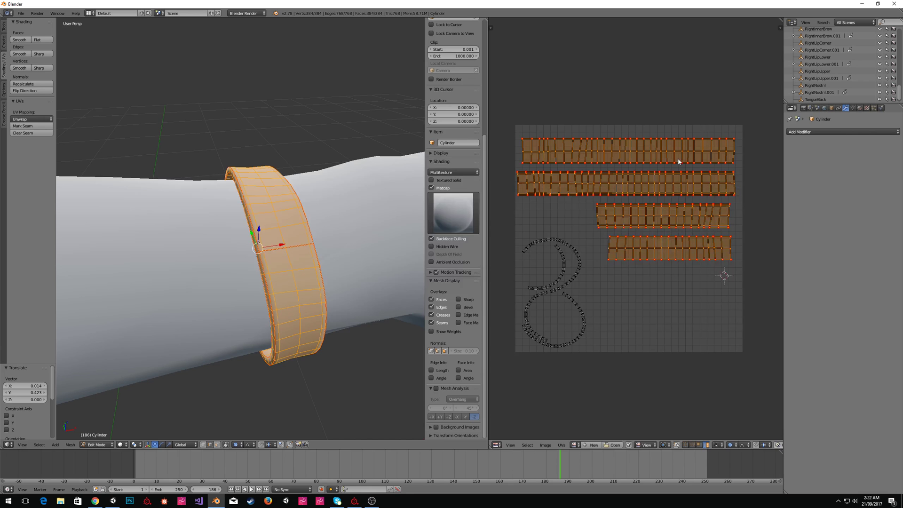
{"action": "type", "text": "r90"}
{"action": "key", "text": "Return"}
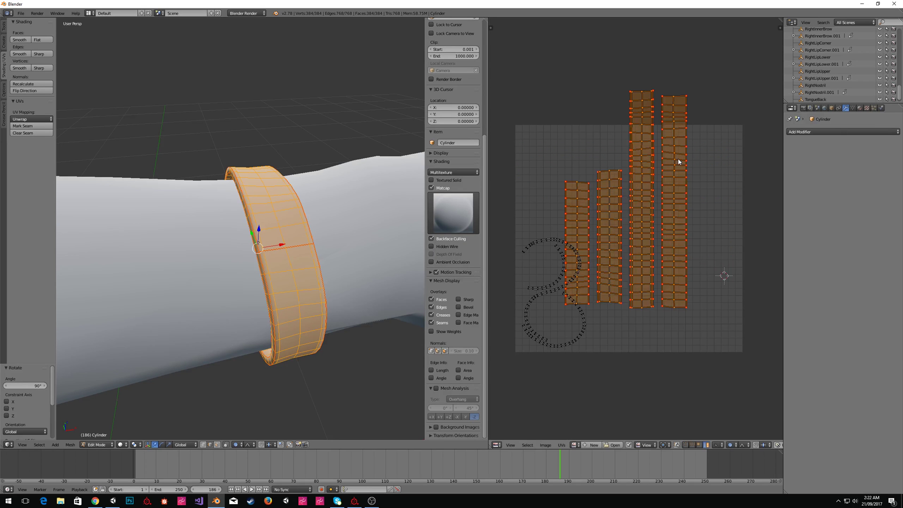
{"action": "key", "text": "g"}
{"action": "left_click", "coordinate": [728, 199]}
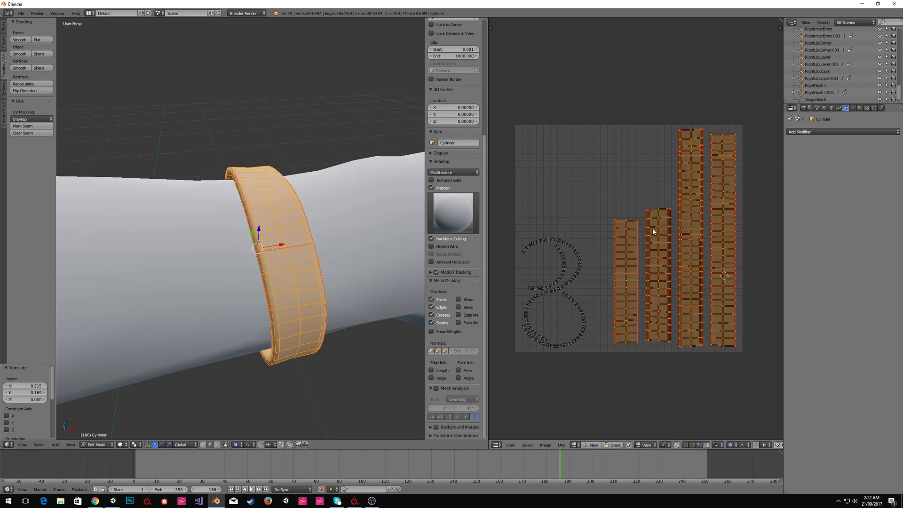
Shift the four upright UV strips slightly left and scale them by about 1.027 to fill the UV square's height.
{"action": "key", "text": "g"}
{"action": "left_click", "coordinate": [648, 233]}
{"action": "key", "text": "s"}
{"action": "left_click", "coordinate": [624, 240]}
Select the four curved UV islands, scale them by about 1.555 and move them by about 0.045 on X and 0.113 on Y.
{"action": "right_click", "coordinate": [579, 269], "text": "alt"}
{"action": "key", "text": "ctrl+l"}
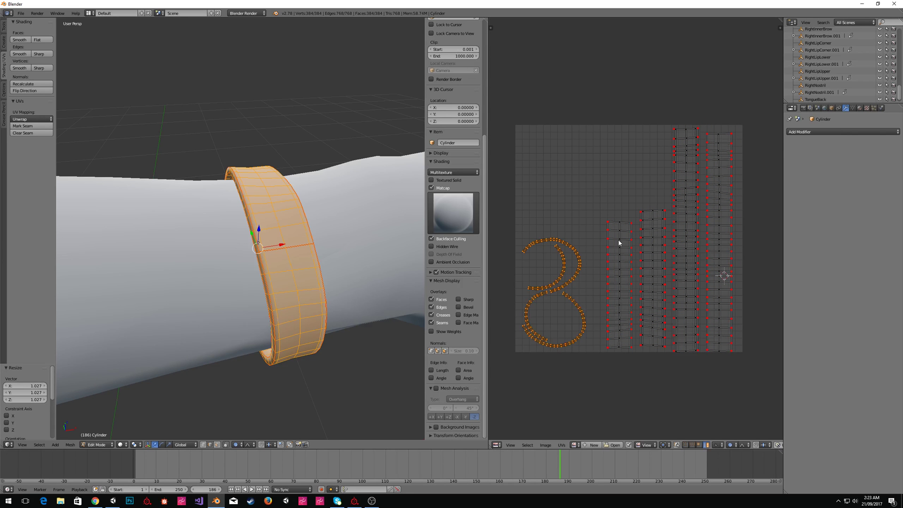
{"action": "key", "text": "s"}
{"action": "left_click", "coordinate": [658, 229]}
{"action": "key", "text": "g"}
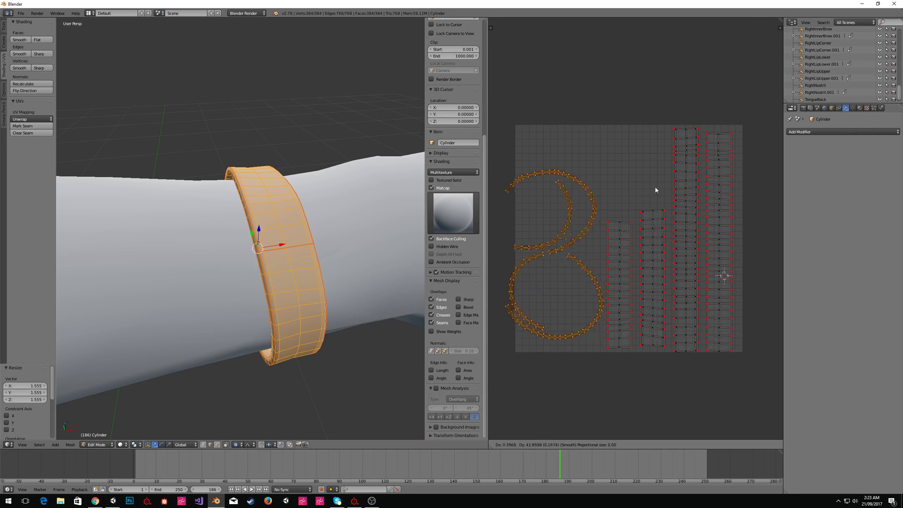
{"action": "left_click", "coordinate": [661, 203]}
Move the lower large curved UV island into the empty space above the two short upright strips.
{"action": "right_click", "coordinate": [593, 278]}
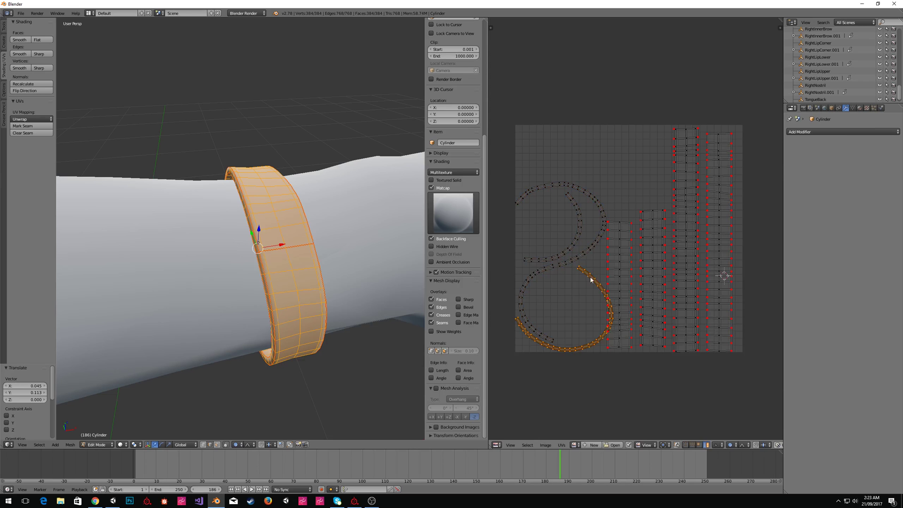
{"action": "key", "text": "g"}
{"action": "left_click", "coordinate": [647, 137]}
{"action": "key", "text": "g"}
{"action": "left_click", "coordinate": [653, 174]}
Nudge the taller short strip by about 0.006, -0.006 and the remaining large curved island by about -0.009, -0.051 on X and Y.
{"action": "right_click", "coordinate": [658, 234]}
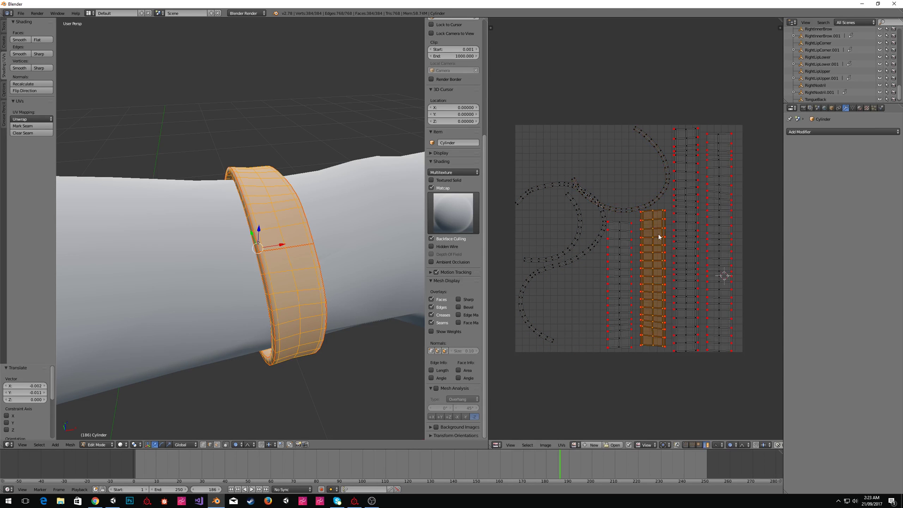
{"action": "key", "text": "g"}
{"action": "left_click", "coordinate": [659, 238]}
{"action": "right_click", "coordinate": [595, 228]}
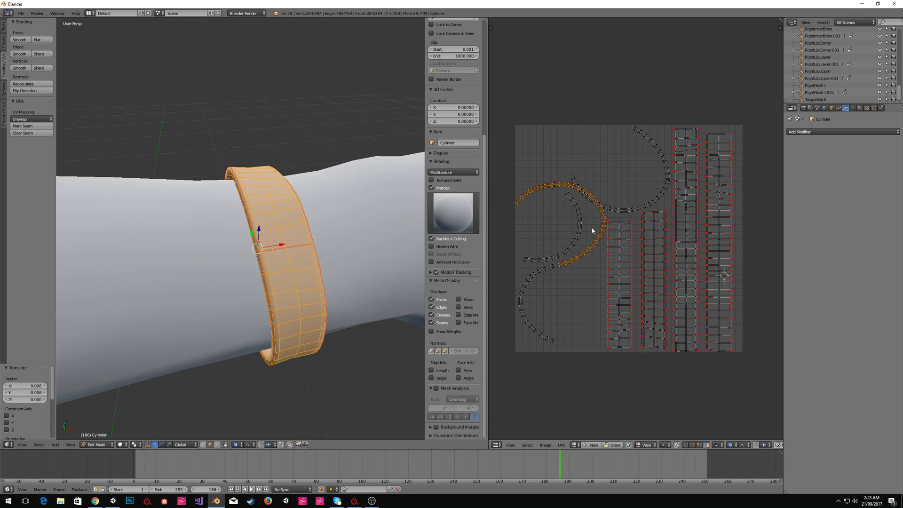
{"action": "key", "text": "g"}
{"action": "left_click", "coordinate": [578, 239]}
Move the nested short curved UV island upward, rotate it to arch upward and fit it inside the upper right large curve.
{"action": "right_click", "coordinate": [572, 239]}
{"action": "key", "text": "g"}
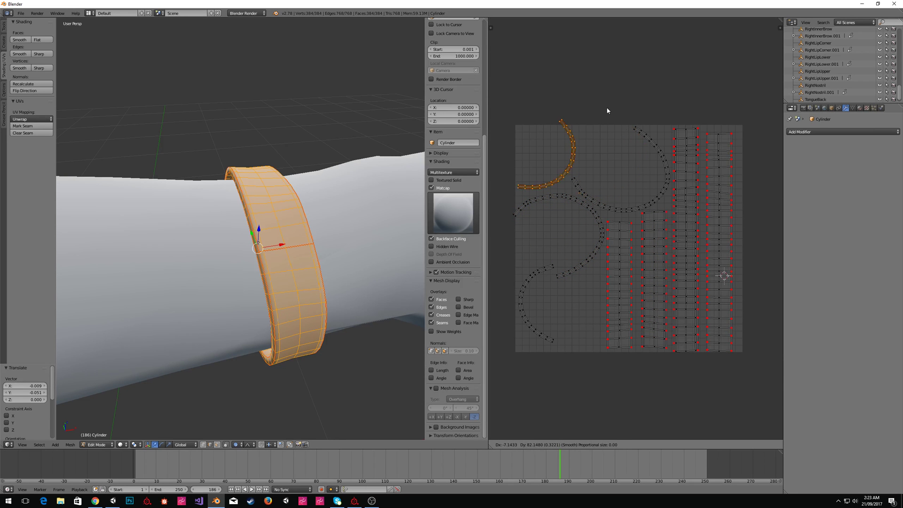
{"action": "left_click", "coordinate": [610, 132]}
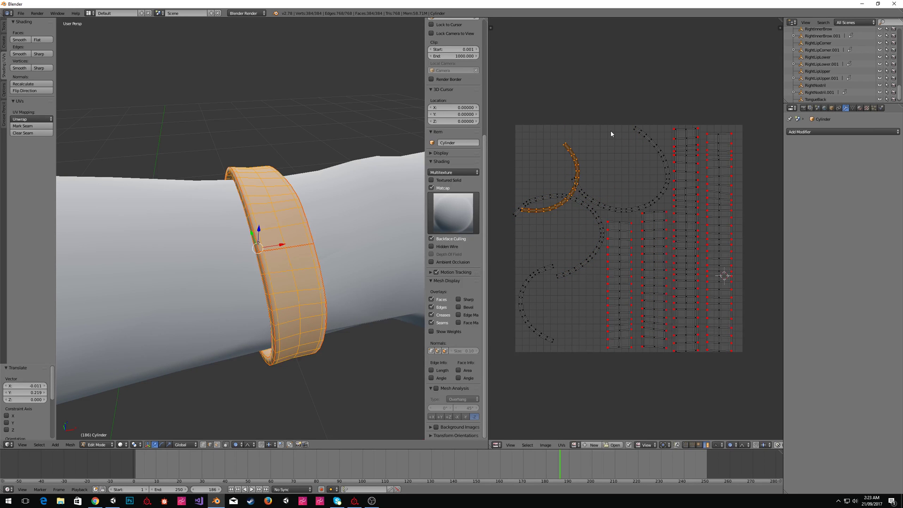
{"action": "key", "text": "r"}
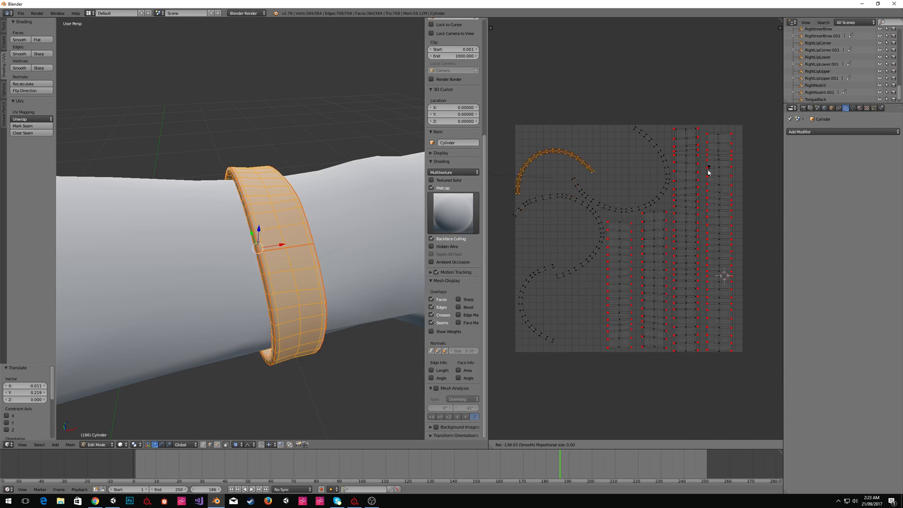
{"action": "left_click", "coordinate": [706, 171]}
{"action": "key", "text": "g"}
{"action": "left_click", "coordinate": [745, 161]}
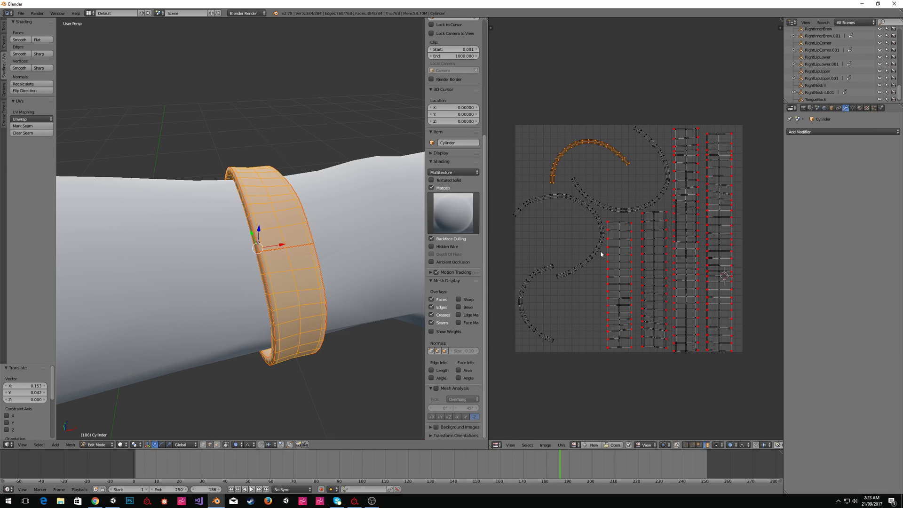
Move the lower short curved UV island by about 0.071 on X and 0.037 on Y.
{"action": "right_click", "coordinate": [544, 269]}
{"action": "key", "text": "g"}
{"action": "left_click", "coordinate": [560, 262]}
Move the left large curved UV island slightly lower, rotate it about 18.1° and nudge it by about -0.005, 0.002 on X and Y.
{"action": "right_click", "coordinate": [552, 199]}
{"action": "key", "text": "g"}
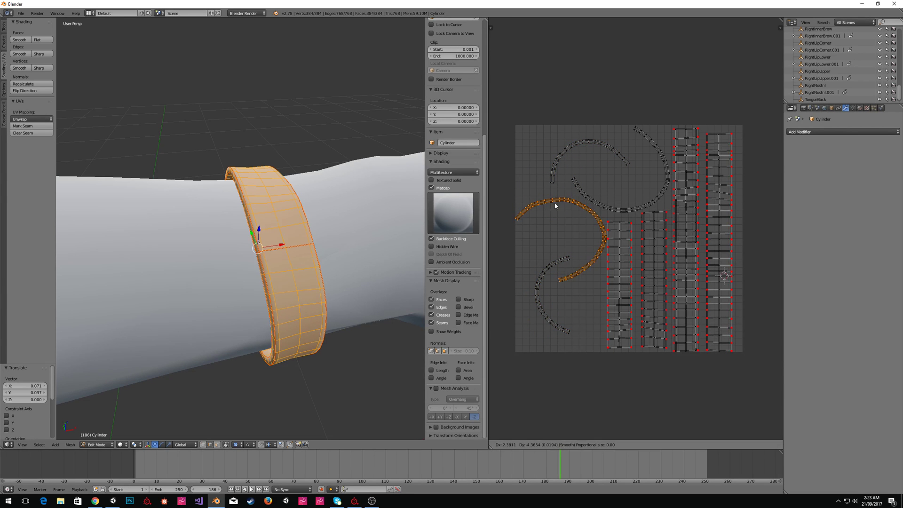
{"action": "left_click", "coordinate": [554, 212]}
{"action": "key", "text": "r"}
{"action": "left_click", "coordinate": [566, 213]}
{"action": "key", "text": "g"}
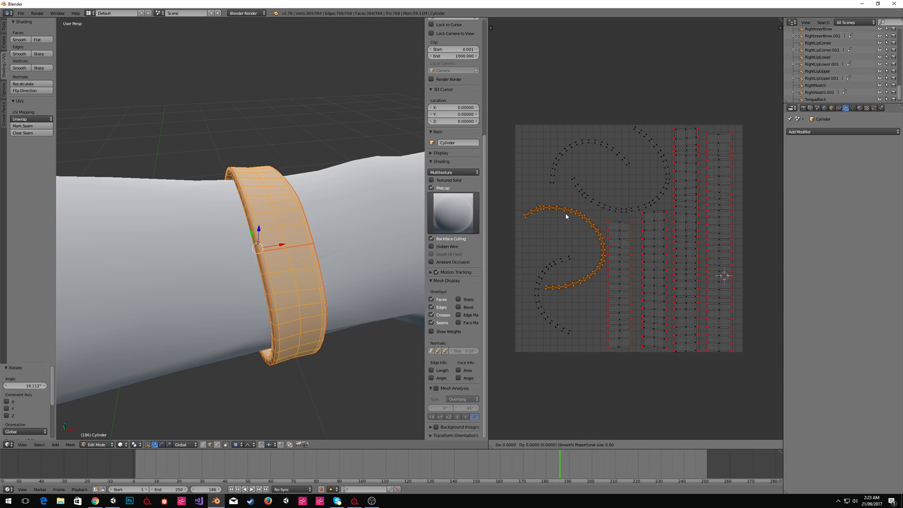
{"action": "left_click", "coordinate": [565, 215]}
Shift the lower short curved UV island by about -0.033 on X and 0.034 on Y to nest it into the large curve.
{"action": "right_click", "coordinate": [553, 259]}
{"action": "key", "text": "g"}
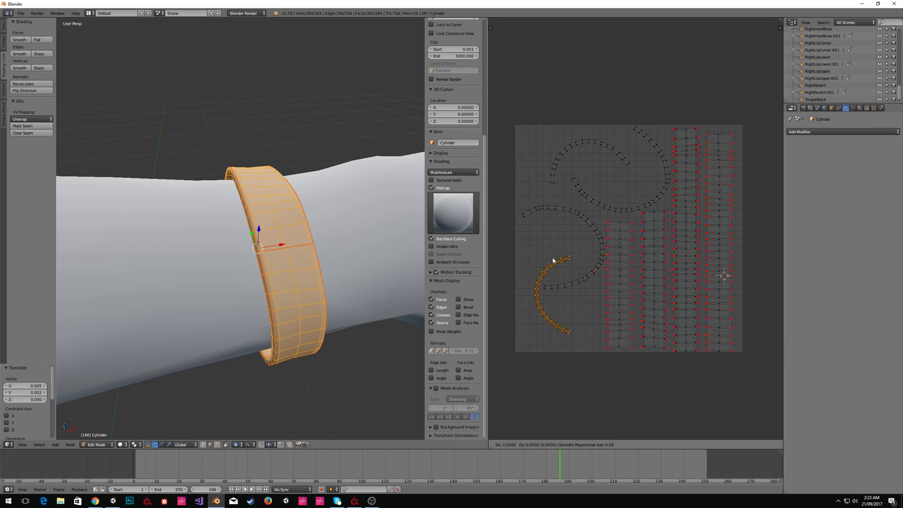
{"action": "left_click", "coordinate": [545, 253]}
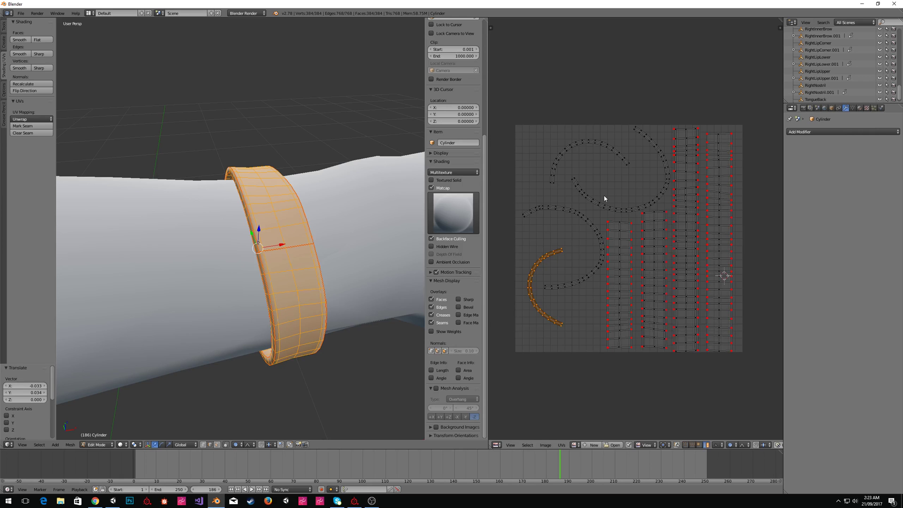
Inspect the bracelet on the wrist from the front and return it to Object Mode.
{"action": "key", "text": "Tab"}
{"action": "key", "text": "Tab"}
{"action": "middle_click_drag", "start_coordinate": [297, 200], "coordinate": [404, 209]}
{"action": "key", "text": "KP_1"}
{"action": "left_click", "coordinate": [21, 13]}
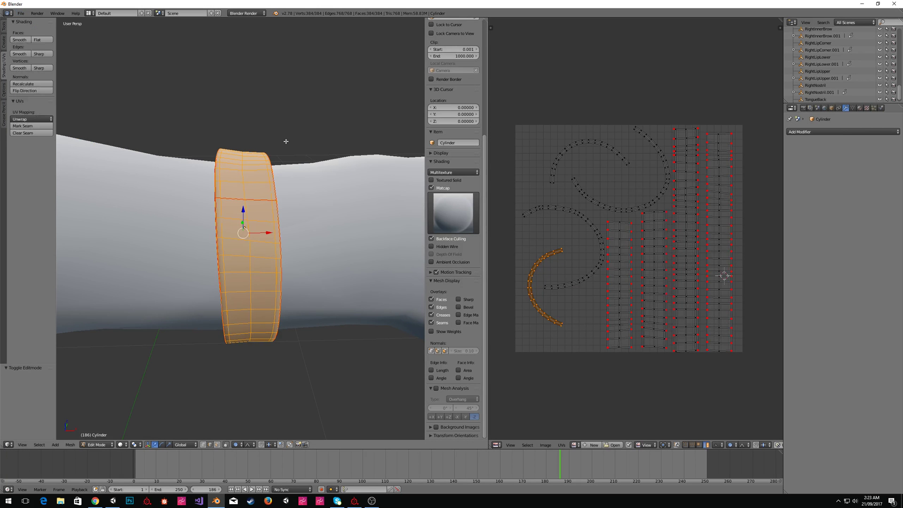
{"action": "key", "text": "Tab"}
Start an FBX export and browse to the parent of the recently used ShortShorts folder.
{"action": "left_click", "coordinate": [21, 13]}
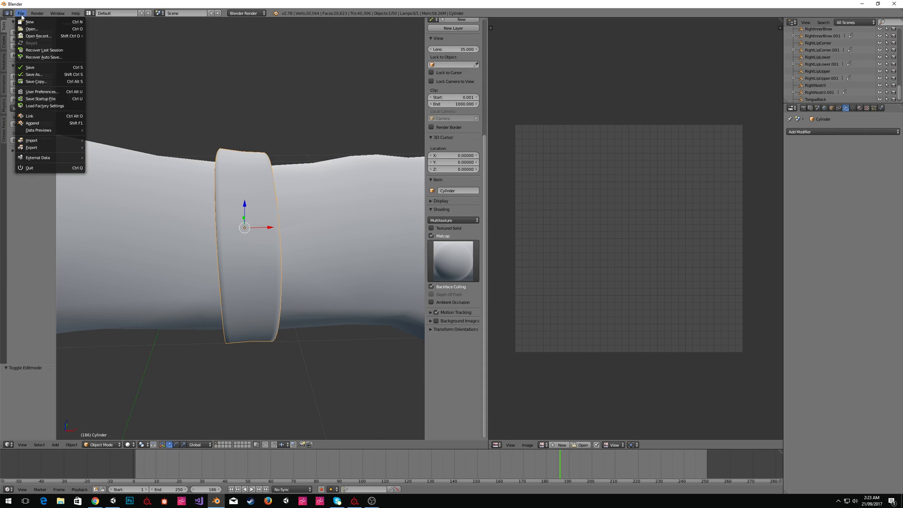
{"action": "mouse_move", "coordinate": [47, 147]}
{"action": "left_click", "coordinate": [136, 169]}
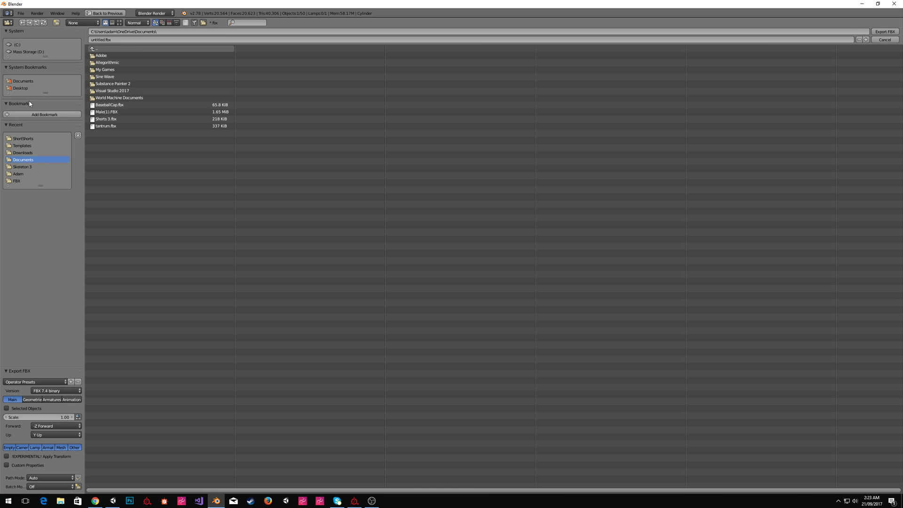
{"action": "left_click", "coordinate": [26, 139]}
{"action": "left_click", "coordinate": [98, 50]}
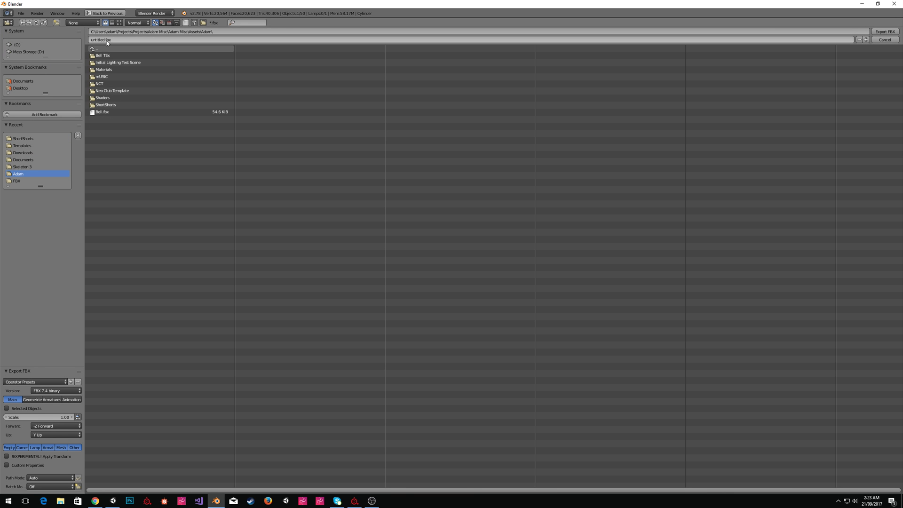
Create a folder named Master Class Clothing in the export location and open it.
{"action": "left_click", "coordinate": [55, 21]}
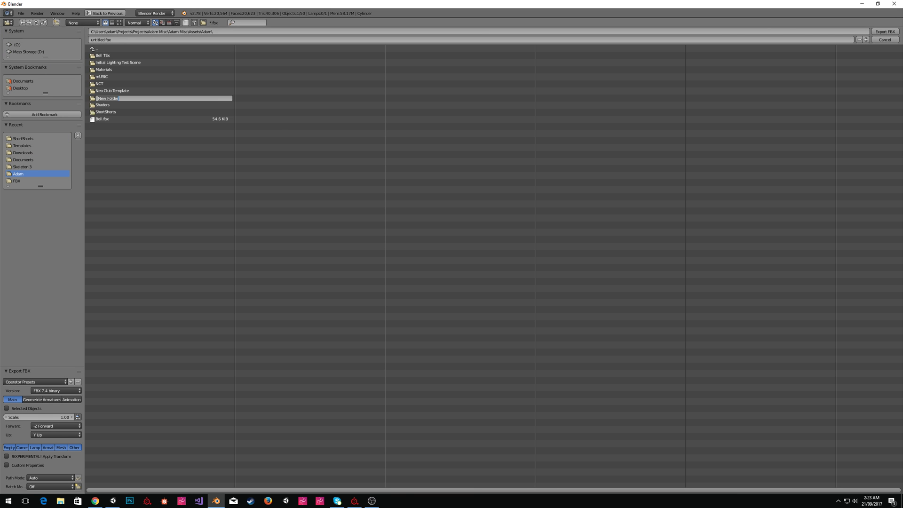
{"action": "type", "text": "Master Class Clothing"}
{"action": "key", "text": "Return"}
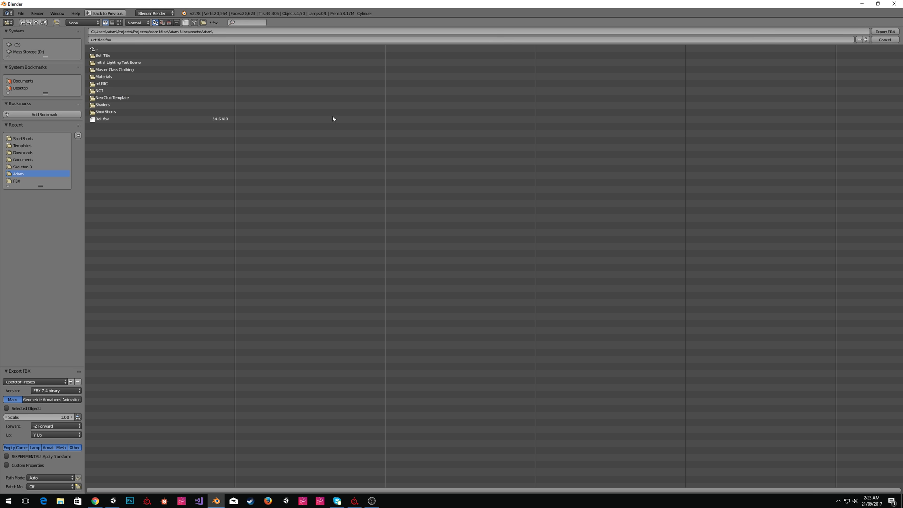
{"action": "left_click", "coordinate": [114, 71]}
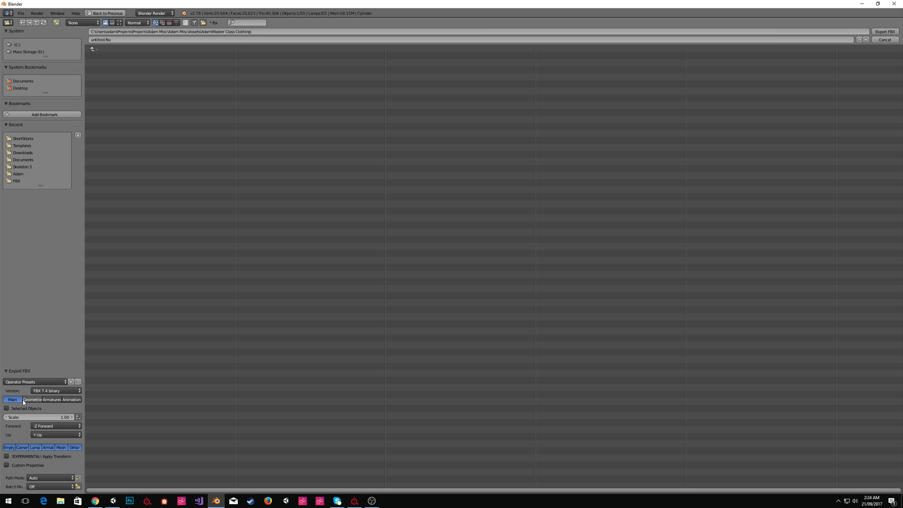
Apply the Unity export preset, name the file Bracelet and export the FBX.
{"action": "left_click", "coordinate": [25, 381]}
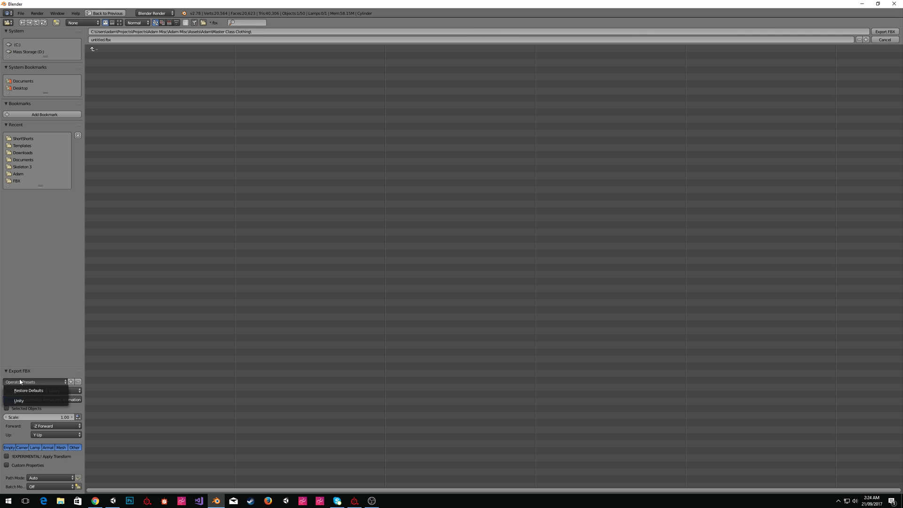
{"action": "left_click", "coordinate": [29, 401]}
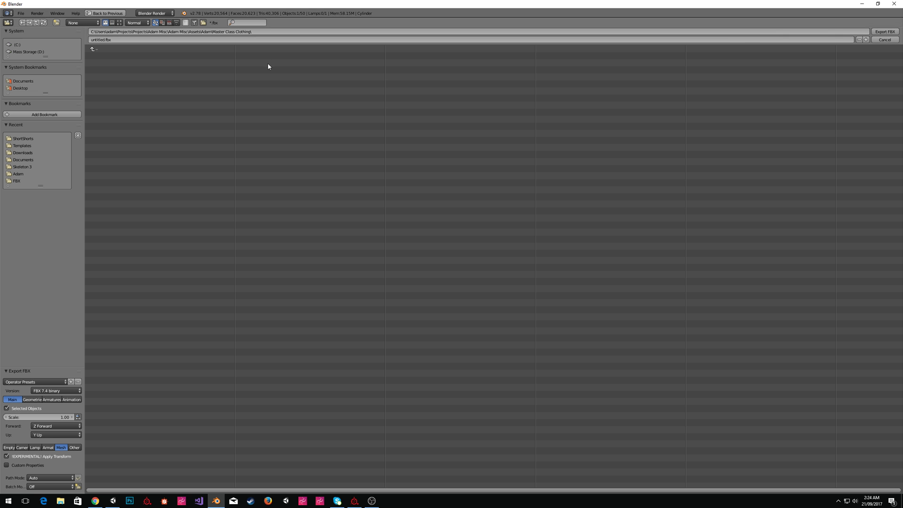
{"action": "left_click", "coordinate": [347, 38]}
{"action": "type", "text": "Bracelet"}
{"action": "key", "text": "Return"}
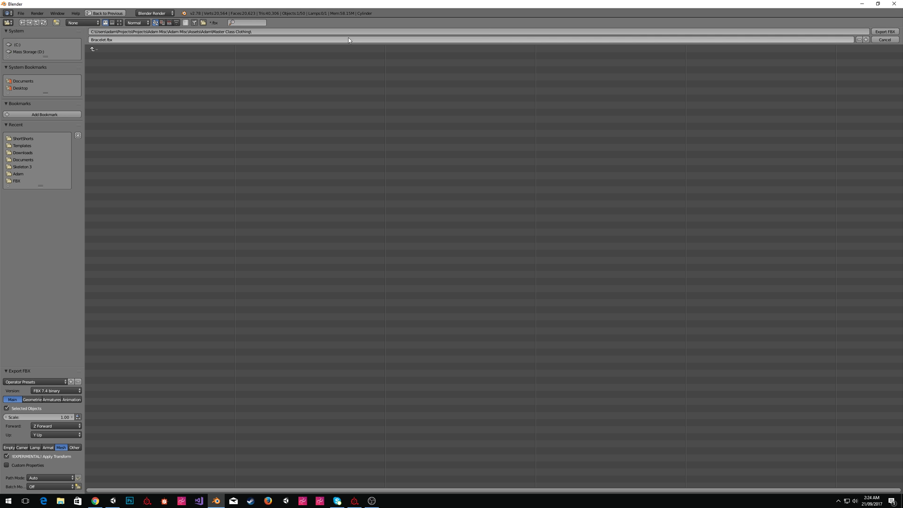
{"action": "left_click", "coordinate": [882, 33]}
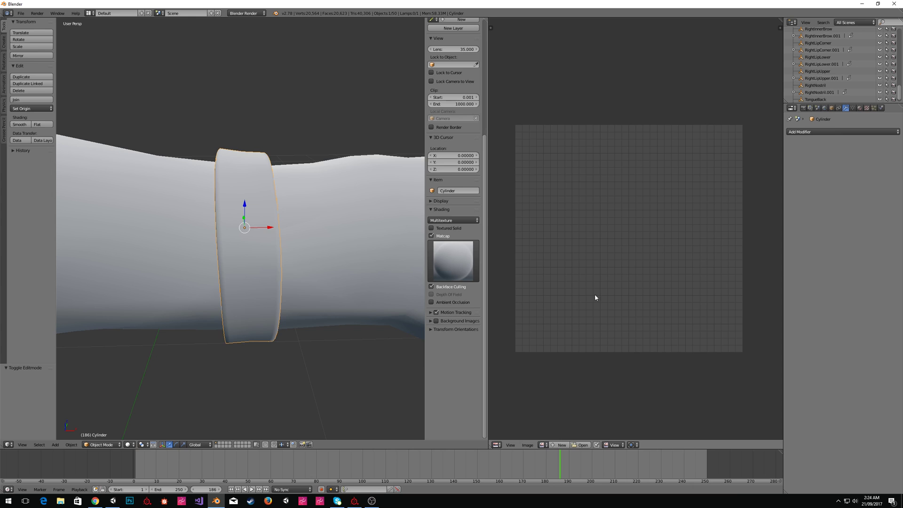
Switch to Unity, search the project for bracelet, select the Bracelet model and set its import Scale Factor to 0.01.
{"action": "key", "text": "alt+Tab"}
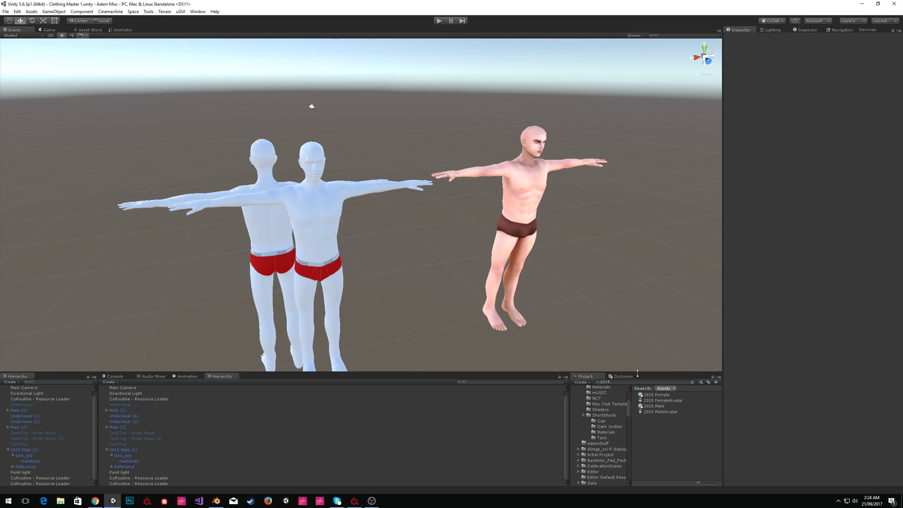
{"action": "type", "text": "bracelet"}
{"action": "left_click", "coordinate": [654, 395]}
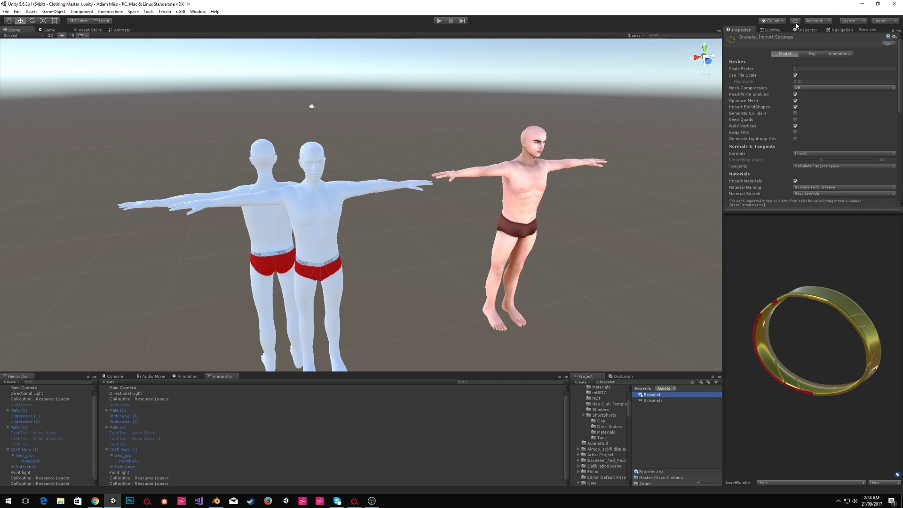
{"action": "left_click", "coordinate": [808, 69]}
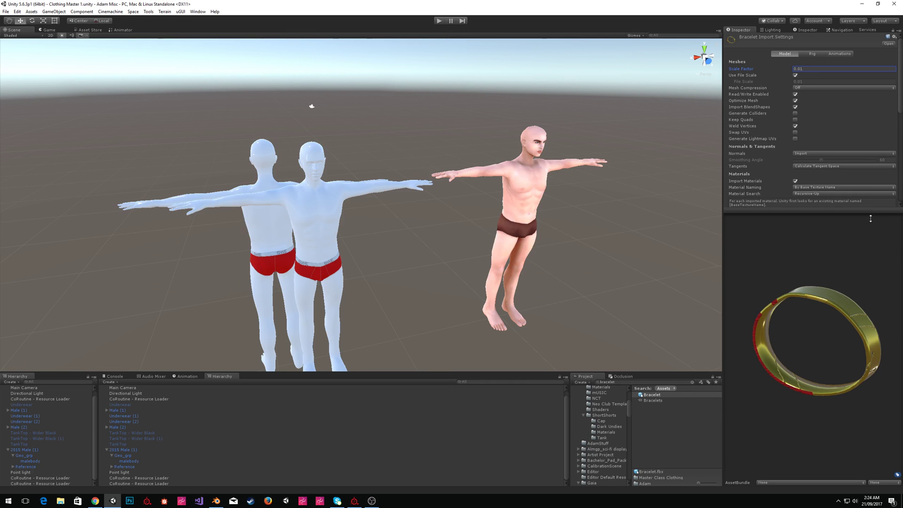
{"action": "left_click_drag", "start_coordinate": [870, 218], "coordinate": [870, 332]}
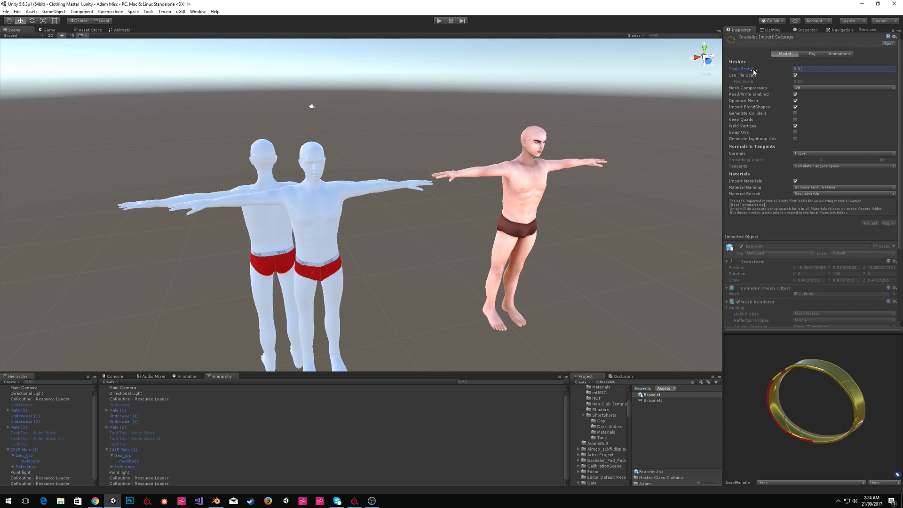
Add the Bracelet model to the scene hierarchy, try raising it in the scene and undo that move.
{"action": "left_click_drag", "start_coordinate": [645, 396], "coordinate": [44, 413]}
{"action": "right_click_drag", "start_coordinate": [408, 255], "coordinate": [351, 299]}
{"action": "left_click_drag", "start_coordinate": [348, 283], "coordinate": [353, 112]}
{"action": "key", "text": "ctrl+z"}
Set the Bracelet object's scale to 1 on X, Y and Z and frame it in the scene.
{"action": "left_click", "coordinate": [808, 79]}
{"action": "type", "text": "1"}
{"action": "key", "text": "Tab"}
{"action": "type", "text": "1"}
{"action": "key", "text": "Tab"}
{"action": "type", "text": "1"}
{"action": "right_click_drag", "start_coordinate": [410, 103], "coordinate": [461, 121]}
{"action": "right_click_drag", "start_coordinate": [501, 145], "coordinate": [487, 176]}
{"action": "key", "text": "f"}
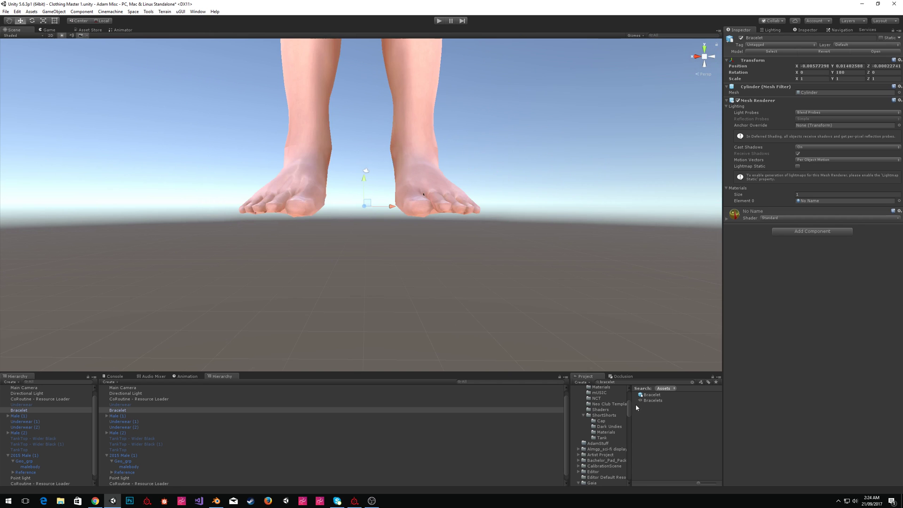
Set the Bracelet model's import Scale Factor to 1 and apply the change.
{"action": "left_click", "coordinate": [657, 395]}
{"action": "left_click", "coordinate": [818, 69]}
{"action": "type", "text": "1"}
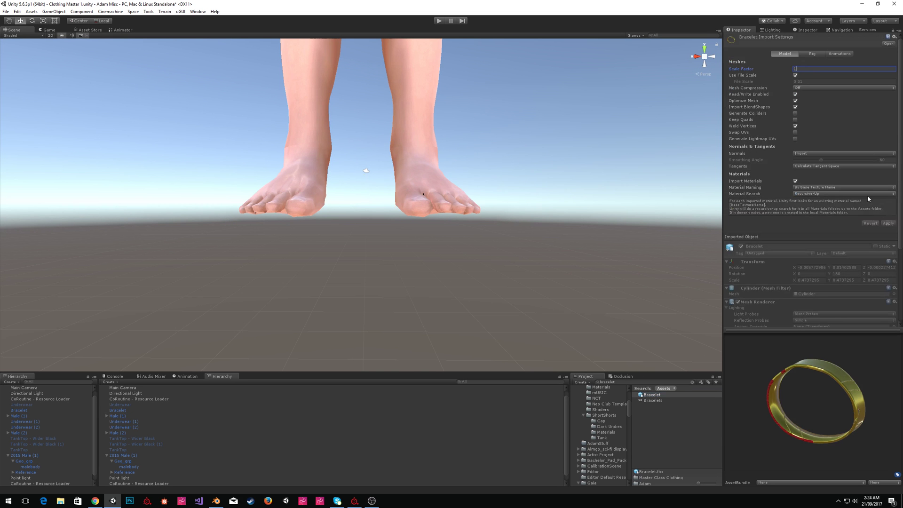
{"action": "left_click", "coordinate": [888, 224]}
{"action": "scroll", "coordinate": [372, 178], "scroll_direction": "down", "scroll_amount": 3}
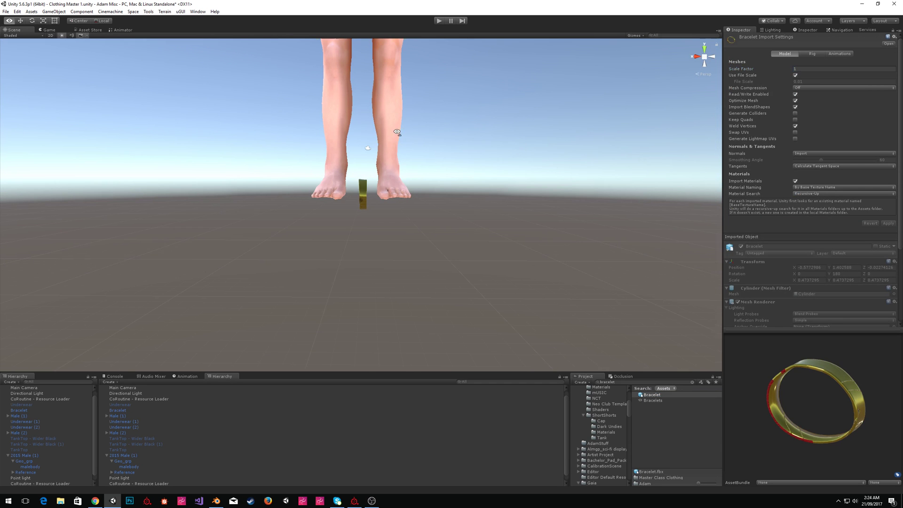
Select the bracelet in the scene and move it to the character's wrist, at about X -0.583 and Y 1.403.
{"action": "left_click", "coordinate": [367, 184]}
{"action": "scroll", "coordinate": [470, 131], "scroll_direction": "down", "scroll_amount": 6}
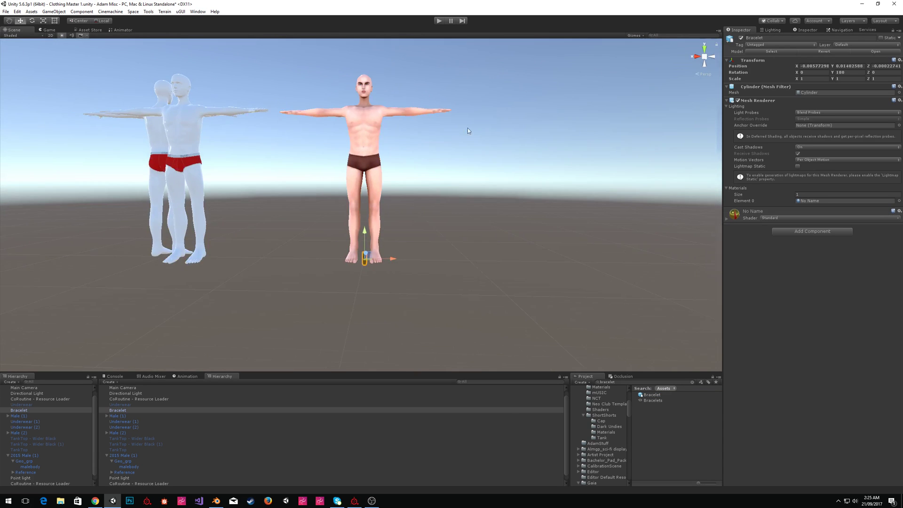
{"action": "left_click_drag", "start_coordinate": [366, 233], "coordinate": [454, 112]}
{"action": "right_click_drag", "start_coordinate": [454, 112], "coordinate": [445, 154]}
{"action": "key", "text": "w"}
{"action": "key", "text": "d"}
{"action": "key", "text": "s"}
{"action": "key", "text": "w"}
{"action": "key", "text": "a"}
{"action": "key", "text": "w"}
{"action": "key", "text": "a"}
{"action": "mouse_move", "coordinate": [335, 186]}
{"action": "left_mouse_down"}
{"action": "mouse_move", "coordinate": [347, 150]}
{"action": "mouse_move", "coordinate": [347, 174]}
{"action": "left_mouse_up"}
{"action": "right_click_drag", "start_coordinate": [347, 174], "coordinate": [268, 149]}
{"action": "key", "text": "s"}
{"action": "key", "text": "w"}
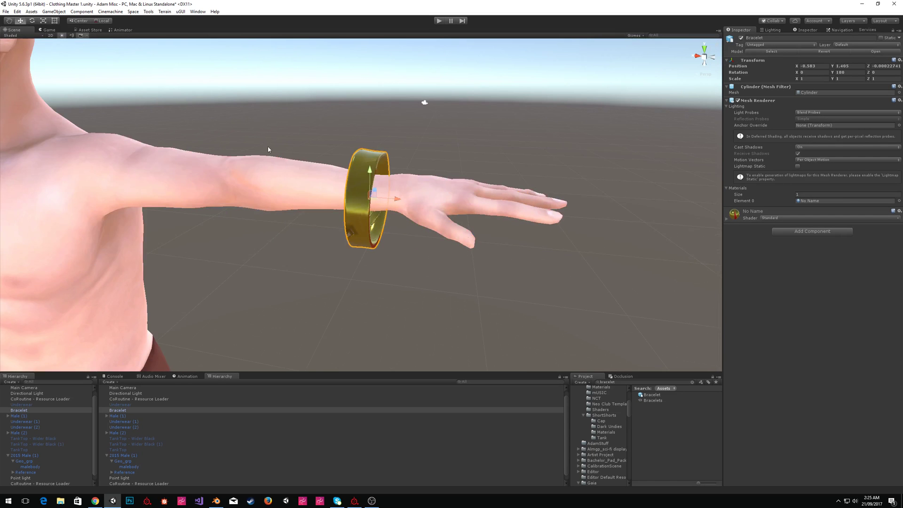
Scale the bracelet uniformly to about 0.434 and raise it to about Y 1.408.
{"action": "left_click", "coordinate": [43, 21]}
{"action": "left_click_drag", "start_coordinate": [370, 197], "coordinate": [352, 204]}
{"action": "key", "text": "w"}
{"action": "left_click_drag", "start_coordinate": [369, 173], "coordinate": [369, 170]}
Center the bracelet around the wrist by moving it to about Z -0.022 and lowering it to about Y 1.403.
{"action": "right_click_drag", "start_coordinate": [400, 172], "coordinate": [339, 234]}
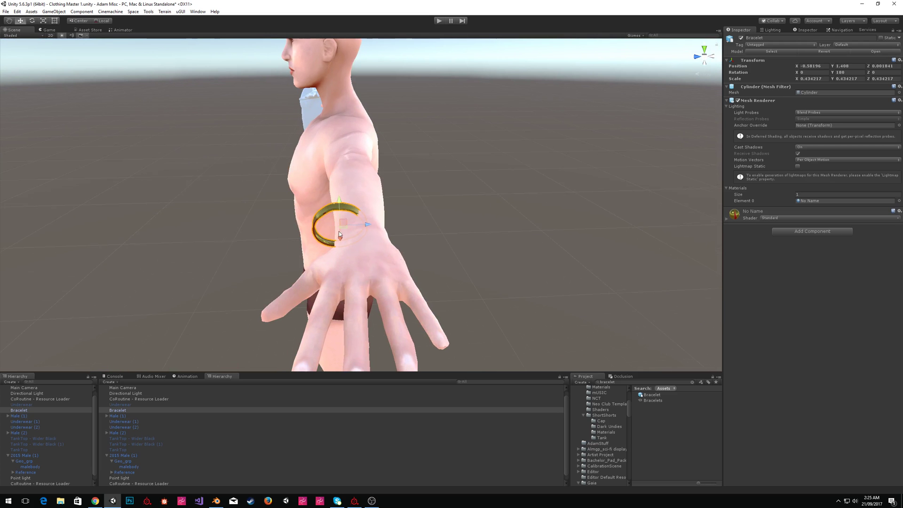
{"action": "left_click_drag", "start_coordinate": [362, 226], "coordinate": [381, 226]}
{"action": "right_click_drag", "start_coordinate": [382, 225], "coordinate": [407, 166]}
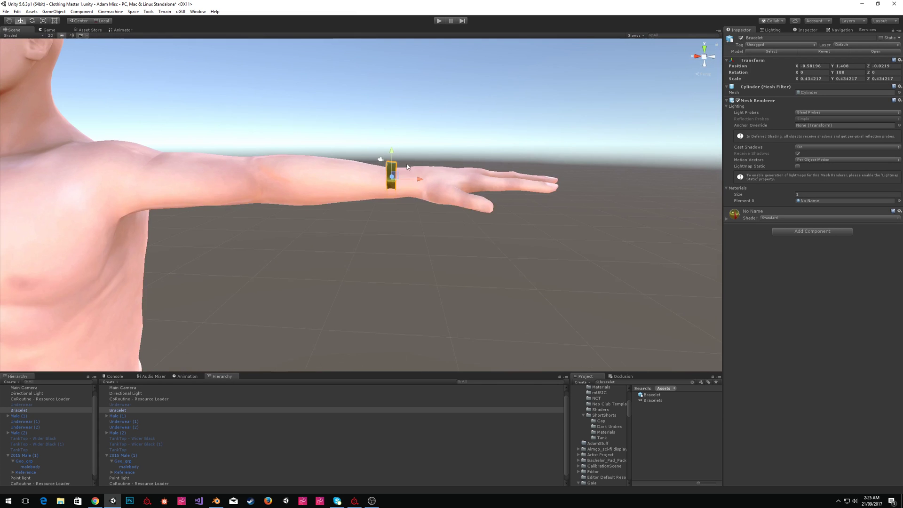
{"action": "left_click_drag", "start_coordinate": [391, 151], "coordinate": [392, 155]}
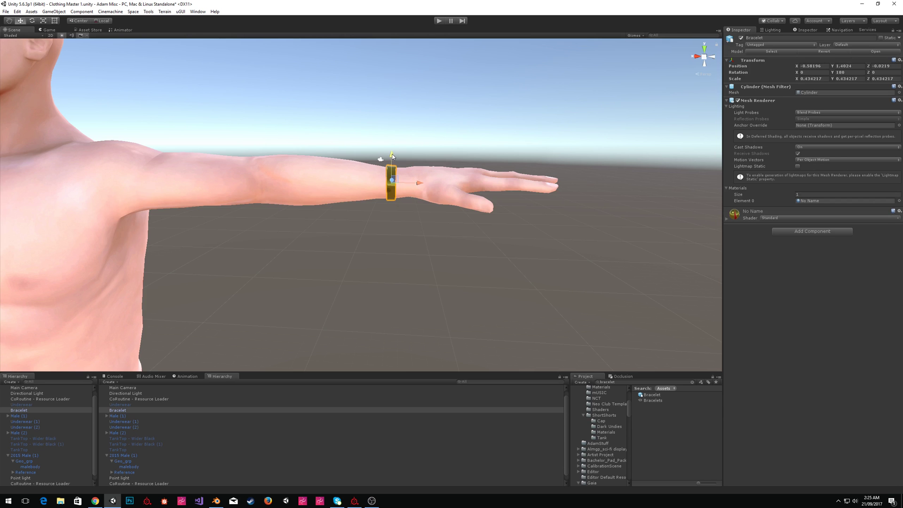
Scale the bracelet down slightly to fit the wrist and deselect it.
{"action": "left_click", "coordinate": [43, 21]}
{"action": "left_click_drag", "start_coordinate": [391, 184], "coordinate": [388, 186]}
{"action": "left_click", "coordinate": [23, 21]}
{"action": "left_click", "coordinate": [549, 128]}
Examine the bracelet's fit on the wrist from several sides.
{"action": "right_click_drag", "start_coordinate": [549, 128], "coordinate": [473, 119]}
{"action": "key", "text": "s"}
{"action": "key", "text": "w"}
{"action": "right_click_drag", "start_coordinate": [385, 143], "coordinate": [162, 206]}
{"action": "key", "text": "s"}
{"action": "key", "text": "w"}
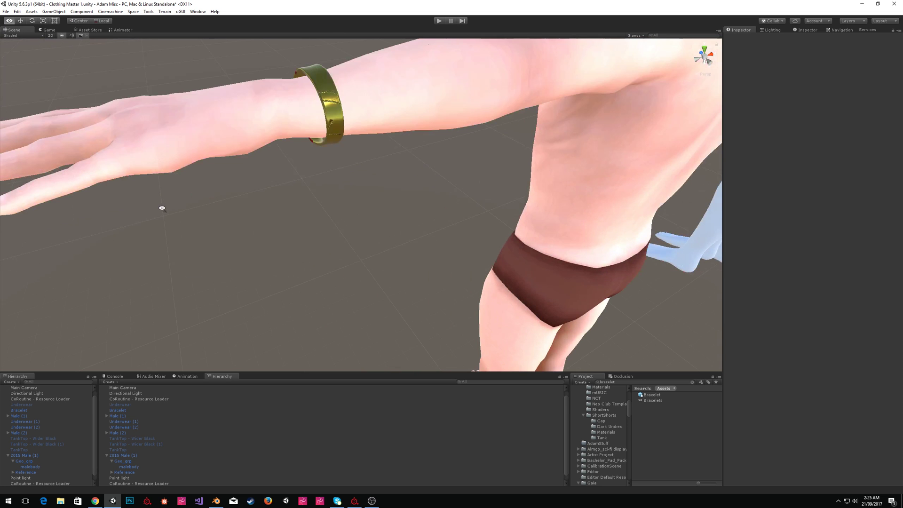
Add a Clothing Item Settings component to the bracelet on the male character's wrist.
{"action": "left_click", "coordinate": [315, 120]}
{"action": "left_click_drag", "start_coordinate": [303, 109], "coordinate": [293, 113]}
{"action": "left_click", "coordinate": [320, 177]}
{"action": "right_click_drag", "start_coordinate": [320, 179], "coordinate": [502, 217]}
{"action": "left_click", "coordinate": [503, 218]}
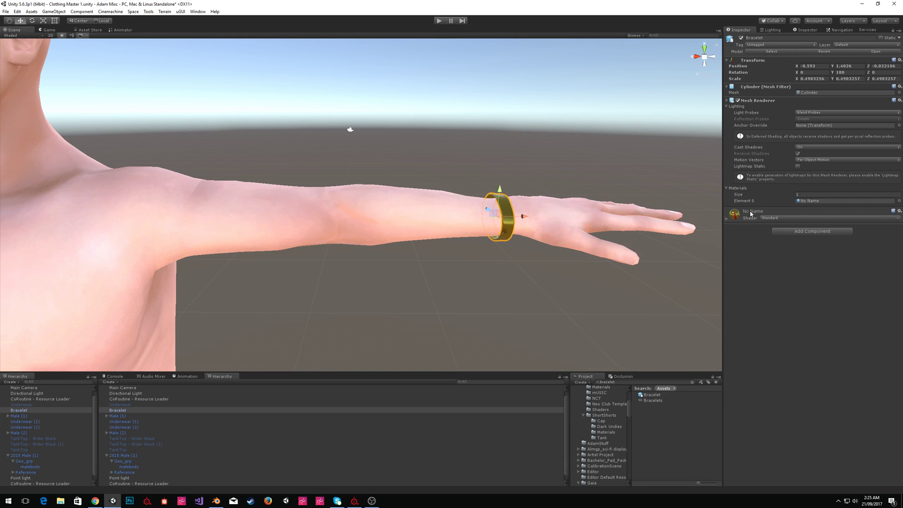
{"action": "left_click", "coordinate": [816, 233]}
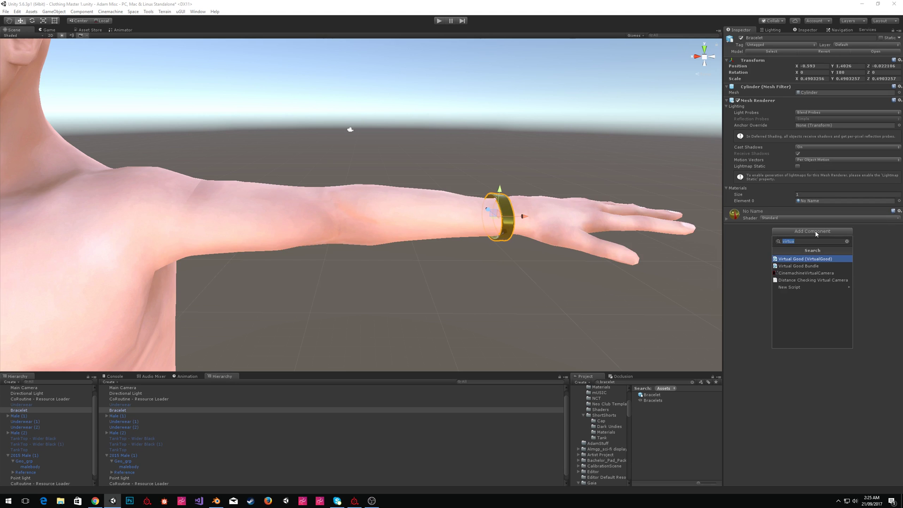
{"action": "type", "text": "clothing"}
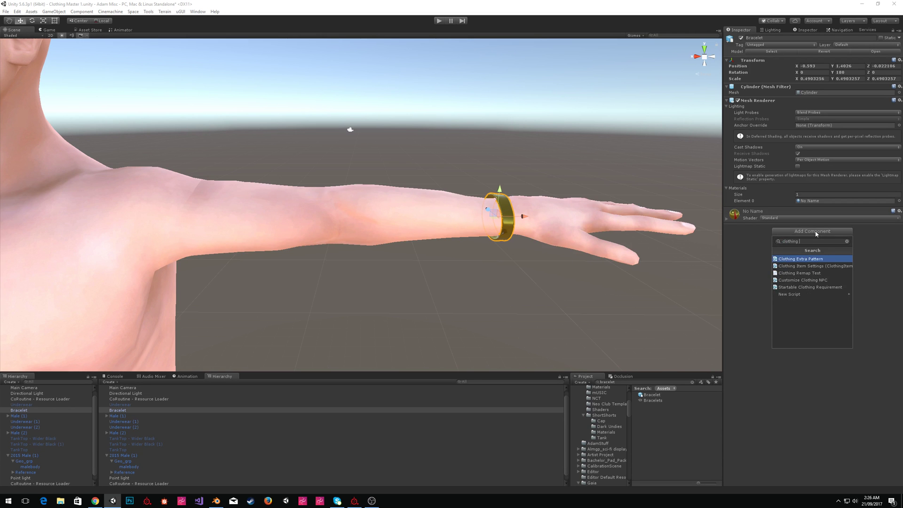
{"action": "key", "text": "Down"}
{"action": "key", "text": "Return"}
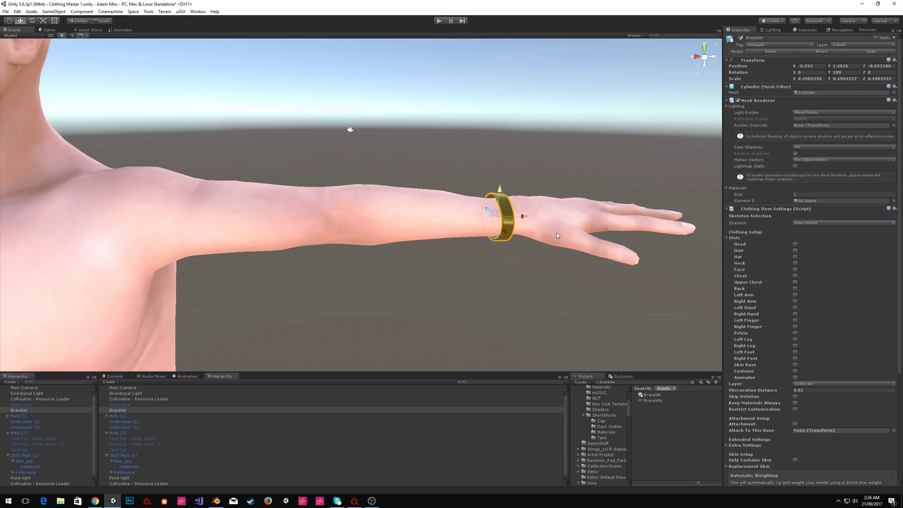
Assign the bracelet to the Left Hand clothing slot.
{"action": "left_click_drag", "start_coordinate": [561, 230], "coordinate": [641, 238], "text": "alt"}
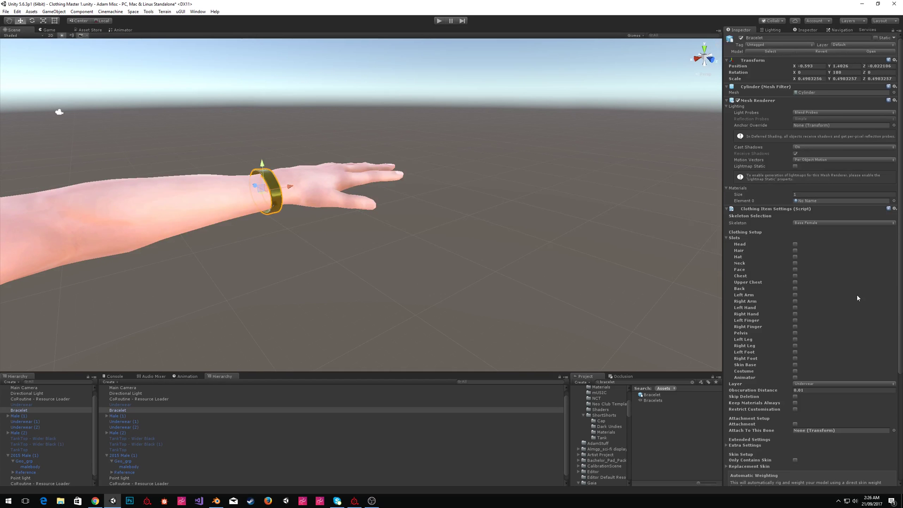
{"action": "mouse_move", "coordinate": [385, 176]}
{"action": "left_mouse_down", "text": "alt"}
{"action": "mouse_move", "coordinate": [334, 179]}
{"action": "mouse_move", "coordinate": [429, 169]}
{"action": "mouse_move", "coordinate": [389, 181]}
{"action": "left_mouse_up", "text": "alt"}
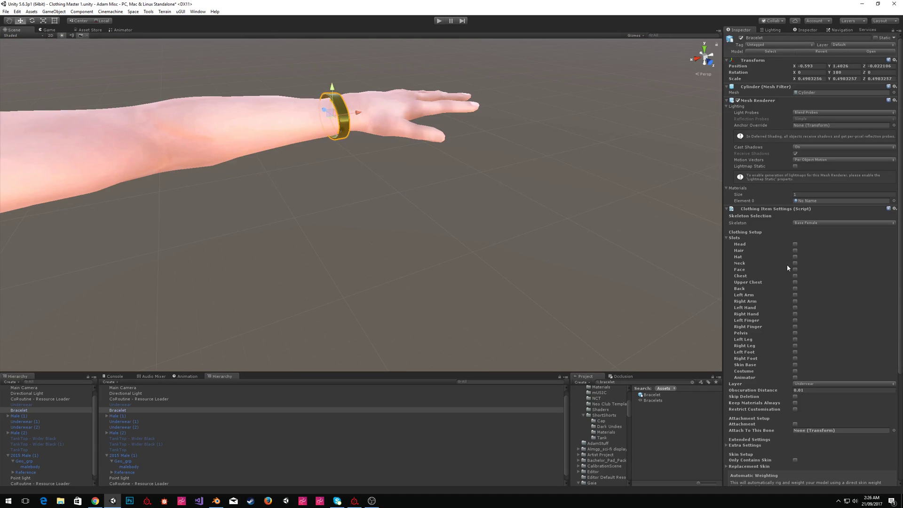
{"action": "left_click_drag", "start_coordinate": [517, 227], "coordinate": [489, 169], "text": "alt"}
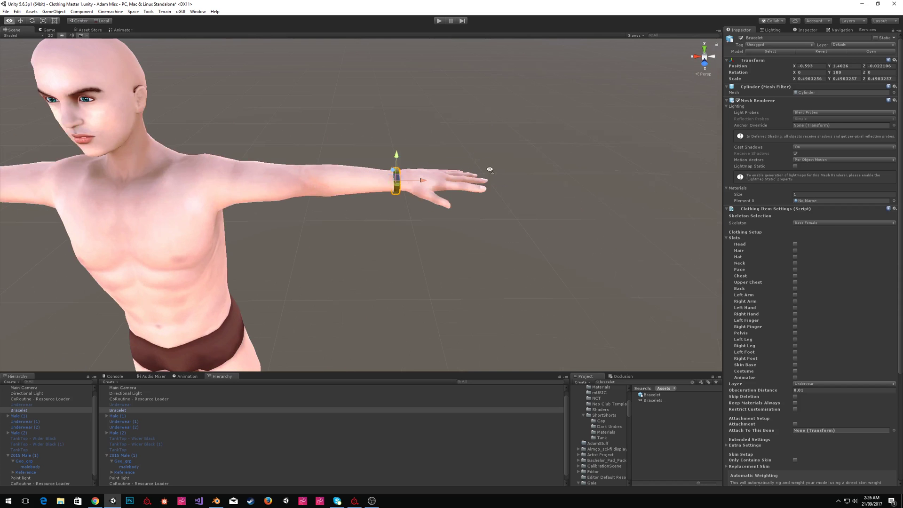
{"action": "left_click", "coordinate": [795, 308]}
Set the bracelet's clothing skeleton to Base Male.
{"action": "left_click_drag", "start_coordinate": [339, 141], "coordinate": [346, 237], "text": "alt"}
{"action": "left_click", "coordinate": [796, 224]}
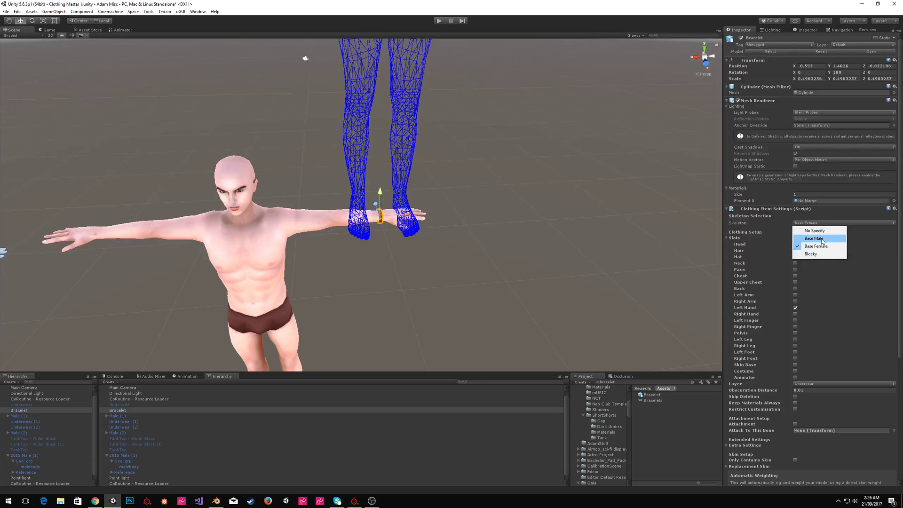
{"action": "left_click", "coordinate": [814, 238]}
Enable the Attachment option in the bracelet's clothing settings.
{"action": "left_click_drag", "start_coordinate": [332, 161], "coordinate": [392, 91], "text": "alt"}
{"action": "key", "text": "w"}
{"action": "right_click_drag", "start_coordinate": [393, 90], "coordinate": [330, 133]}
{"action": "key", "text": "s"}
{"action": "scroll", "coordinate": [857, 344], "scroll_direction": "down", "scroll_amount": 3}
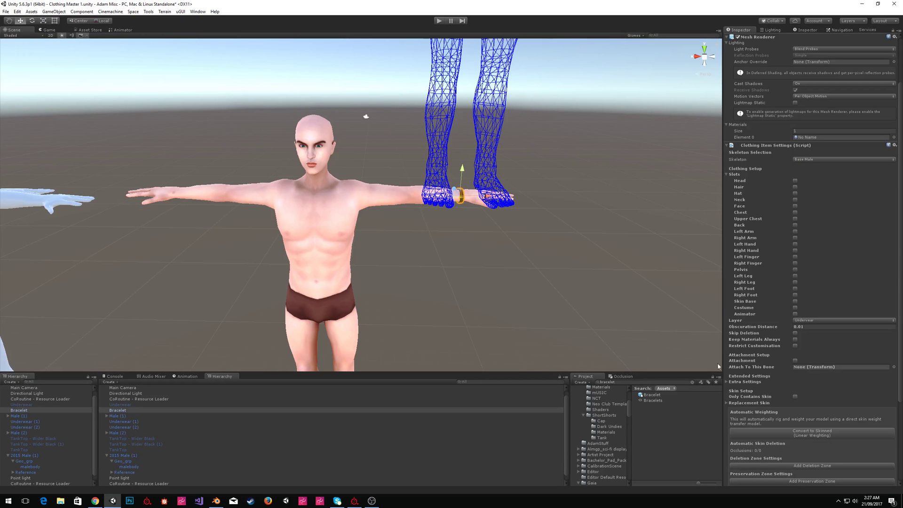
{"action": "left_click", "coordinate": [795, 361]}
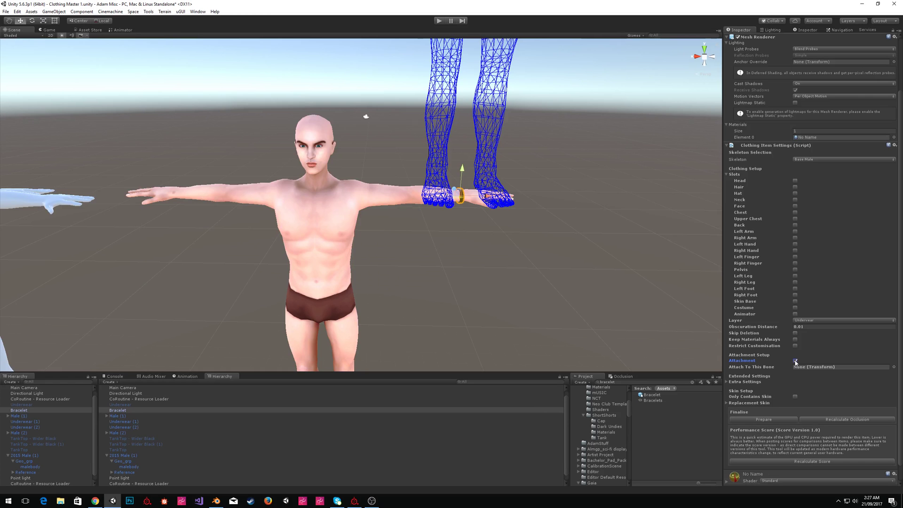
{"action": "right_click_drag", "start_coordinate": [413, 176], "coordinate": [418, 164]}
{"action": "left_click", "coordinate": [783, 368]}
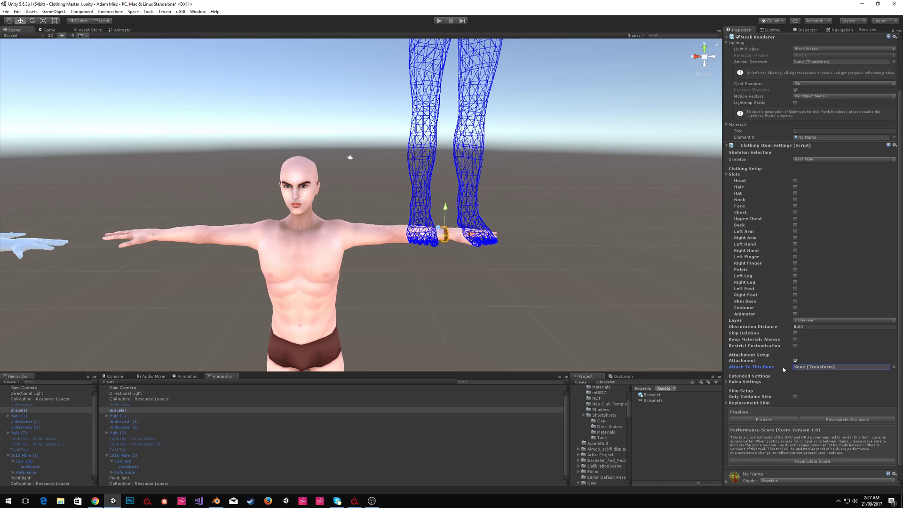
Expand the 2015 Male (1) skeleton through Reference, Hips, Spine and Chest down into LeftShoulder.
{"action": "left_click", "coordinate": [22, 455]}
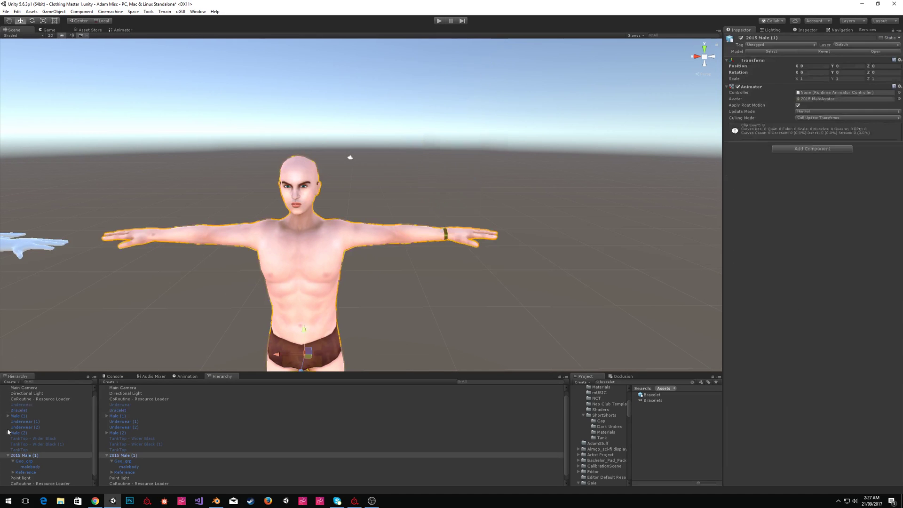
{"action": "left_click", "coordinate": [14, 472]}
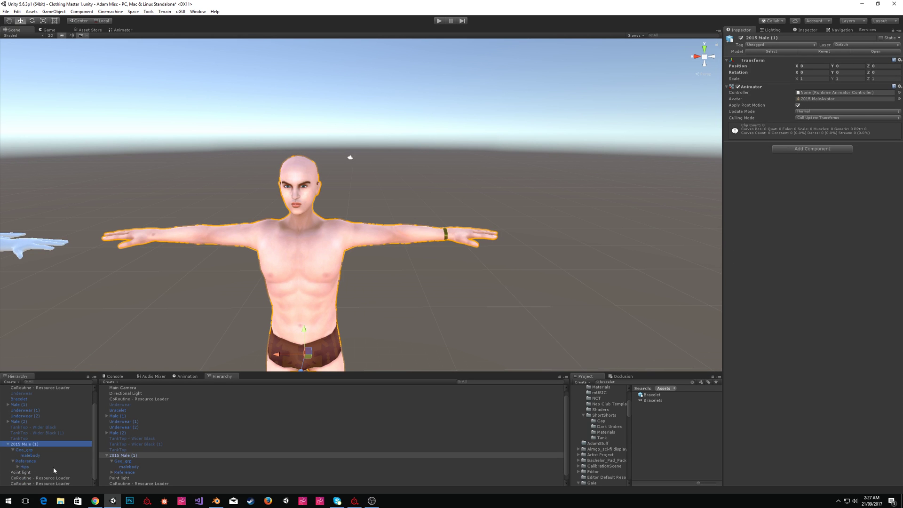
{"action": "left_click", "coordinate": [25, 466]}
{"action": "left_click", "coordinate": [18, 467]}
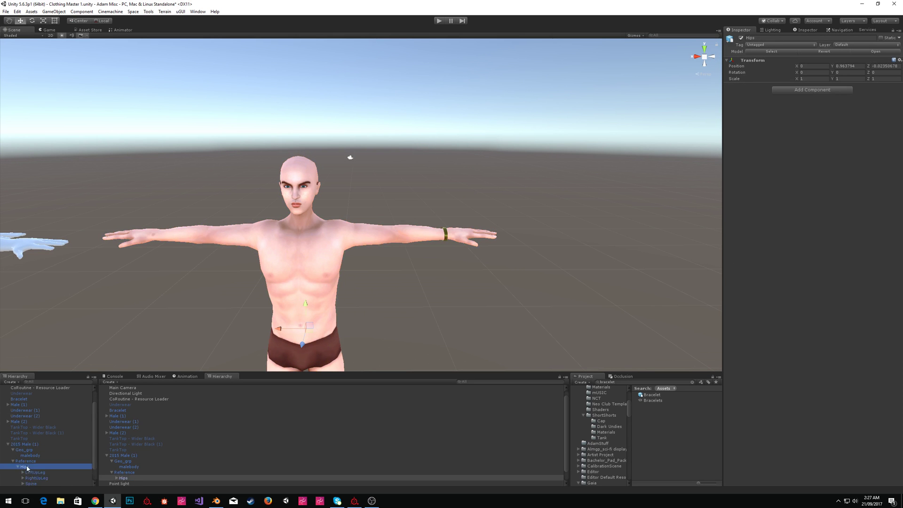
{"action": "left_click", "coordinate": [23, 467]}
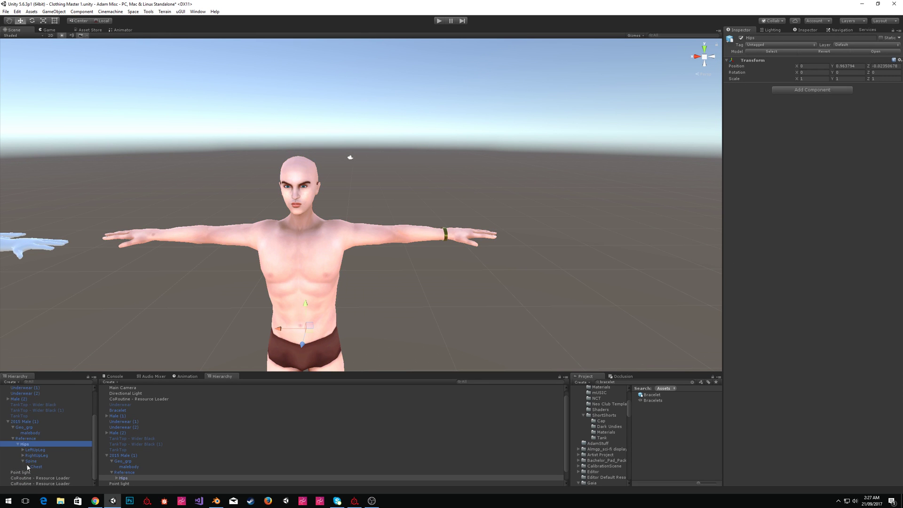
{"action": "left_click", "coordinate": [28, 467]}
{"action": "left_click", "coordinate": [41, 467]}
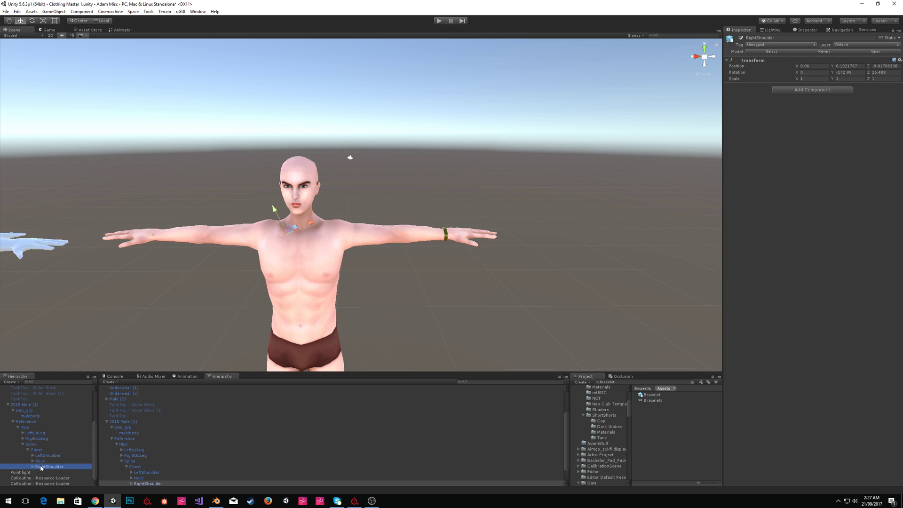
{"action": "left_click", "coordinate": [45, 455]}
{"action": "left_click", "coordinate": [33, 455]}
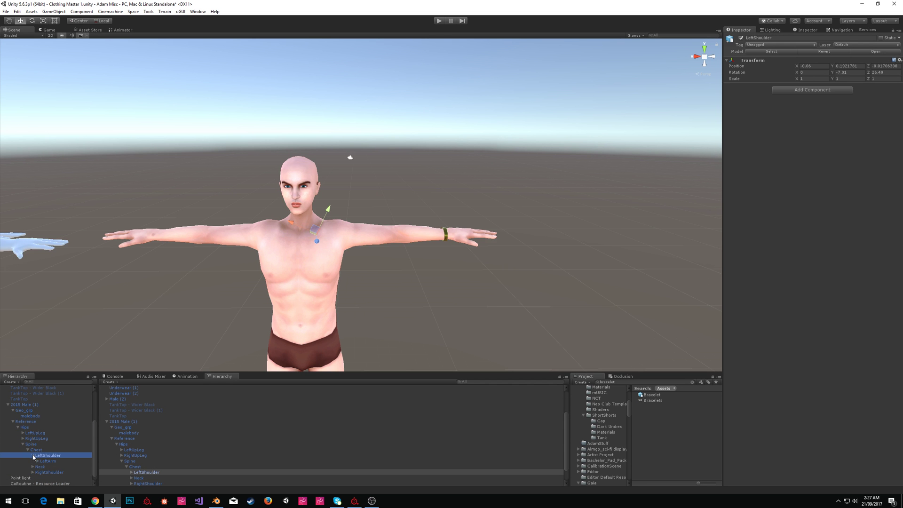
Expand the left arm chain to the LeftHand bone and compare its position with LeftForeArm.
{"action": "left_click", "coordinate": [37, 461]}
{"action": "left_click", "coordinate": [43, 466]}
{"action": "left_click", "coordinate": [56, 472]}
{"action": "double_click", "coordinate": [56, 472]}
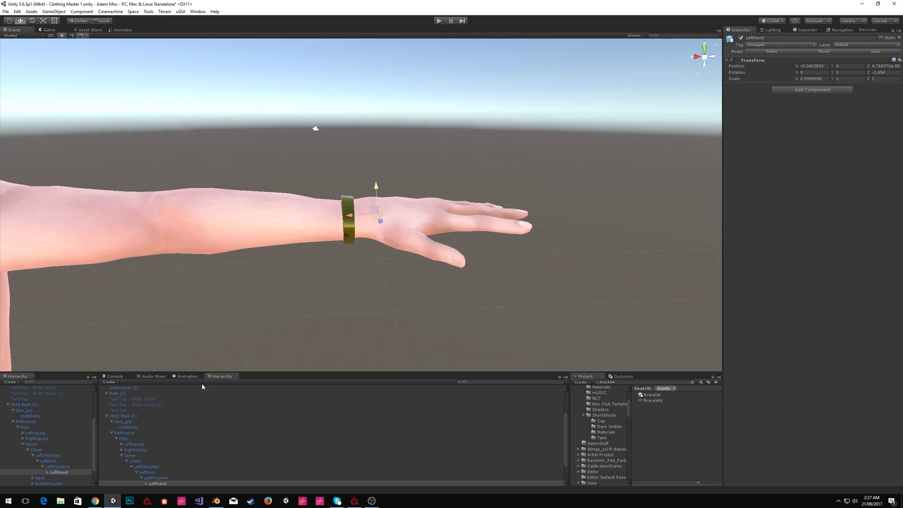
{"action": "left_click", "coordinate": [59, 467]}
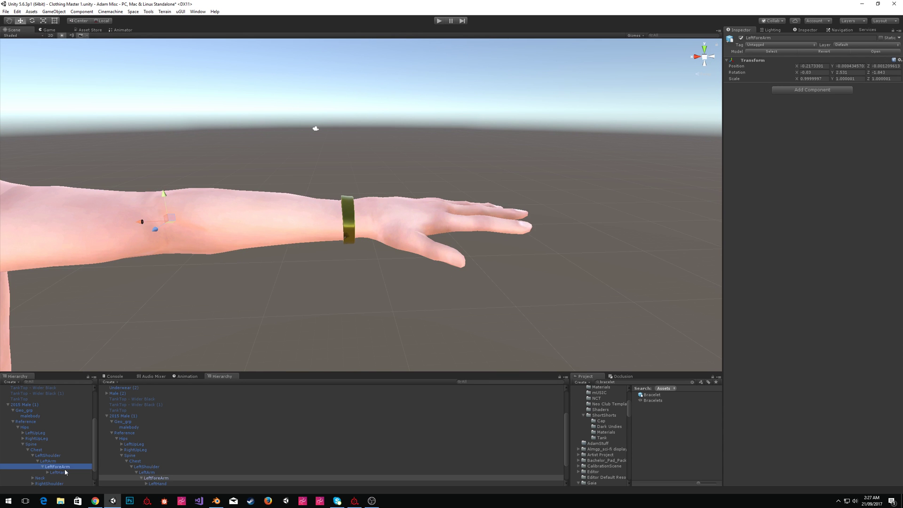
{"action": "scroll", "coordinate": [66, 472], "scroll_direction": "down", "scroll_amount": 2}
{"action": "left_click", "coordinate": [61, 456]}
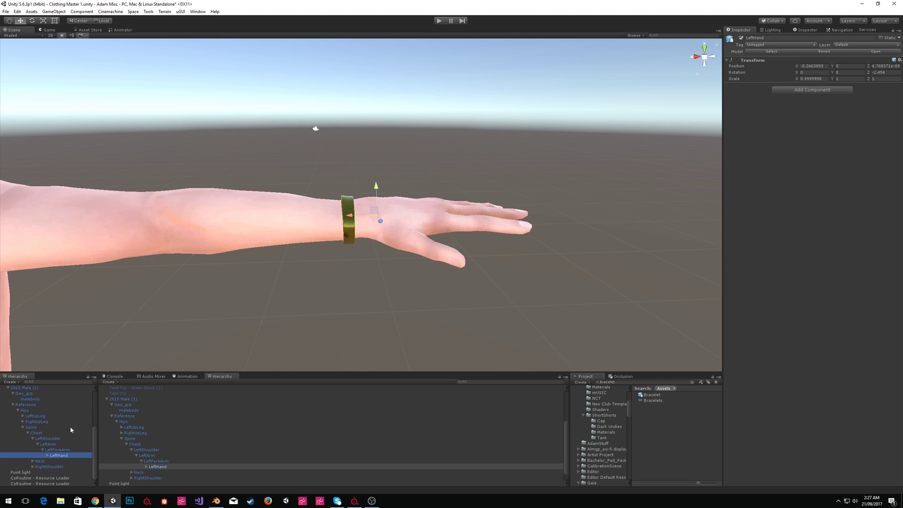
Assign LeftHand as the bone the bracelet attaches to and prepare the clothing item.
{"action": "left_click", "coordinate": [347, 220]}
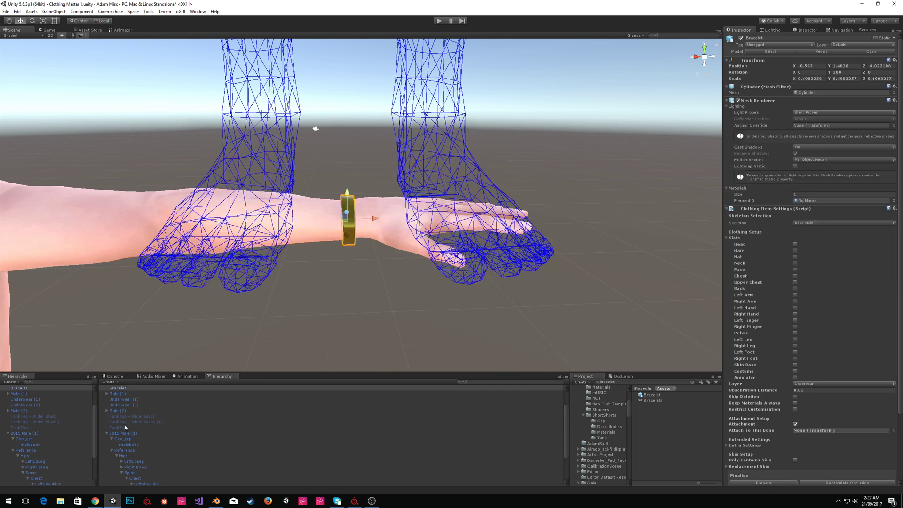
{"action": "scroll", "coordinate": [63, 447], "scroll_direction": "down", "scroll_amount": 2}
{"action": "left_click_drag", "start_coordinate": [59, 479], "coordinate": [813, 430]}
{"action": "scroll", "coordinate": [863, 397], "scroll_direction": "down", "scroll_amount": 3}
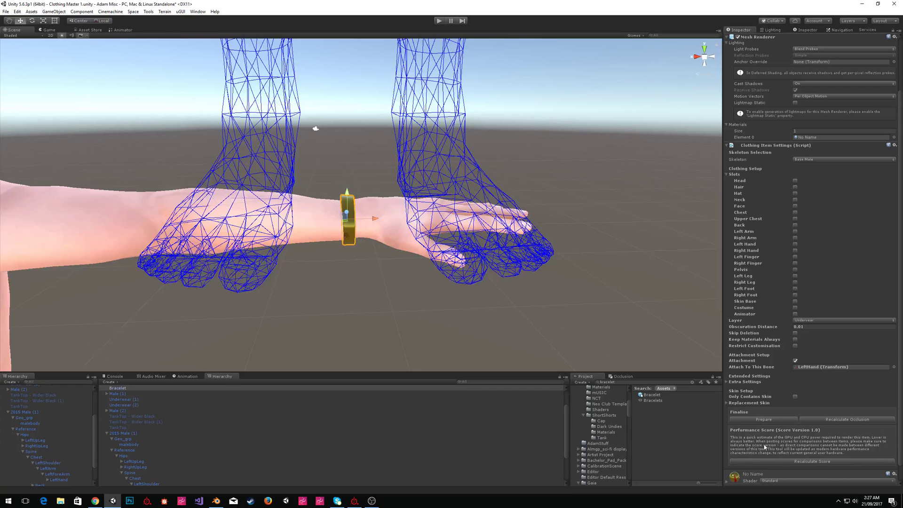
{"action": "left_click", "coordinate": [769, 419]}
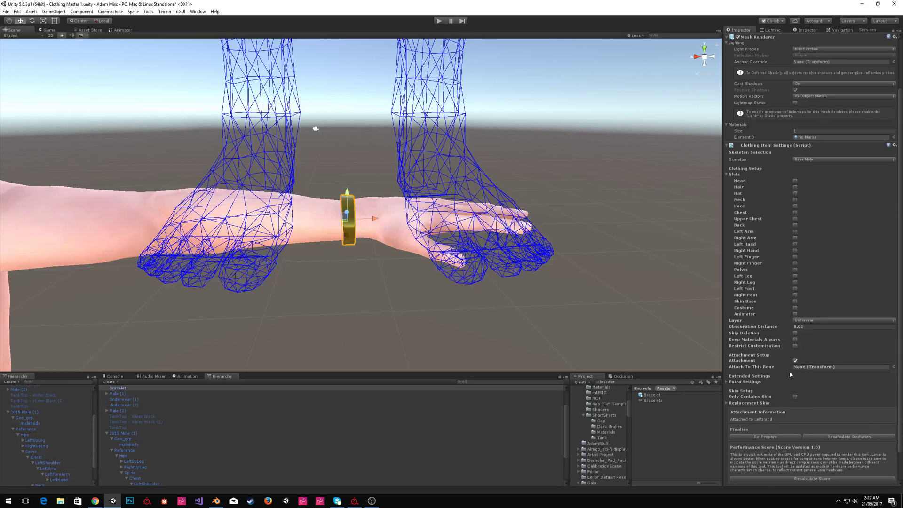
{"action": "scroll", "coordinate": [808, 342], "scroll_direction": "down", "scroll_amount": 3}
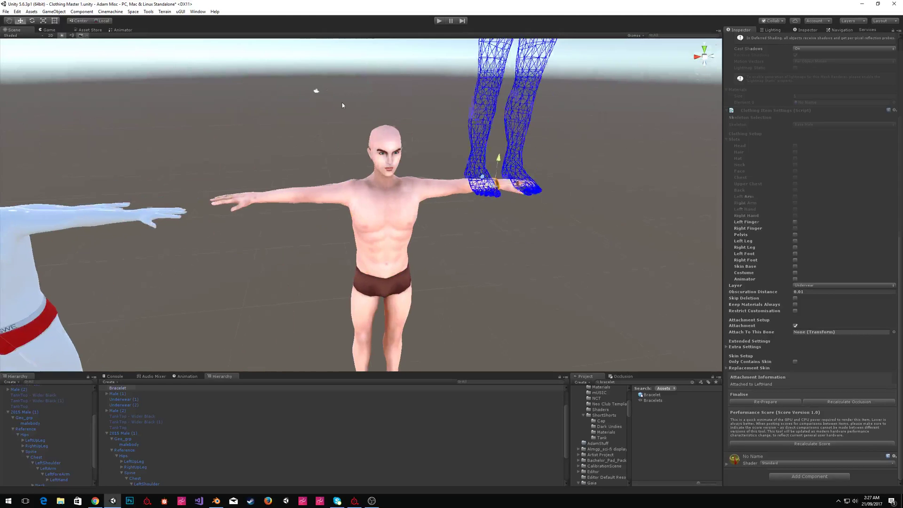
Examine the bracelet's fit on the male character's left wrist from several angles.
{"action": "left_click", "coordinate": [343, 105]}
{"action": "right_click_drag", "start_coordinate": [342, 105], "coordinate": [290, 125]}
{"action": "key", "text": "w"}
{"action": "key", "text": "d"}
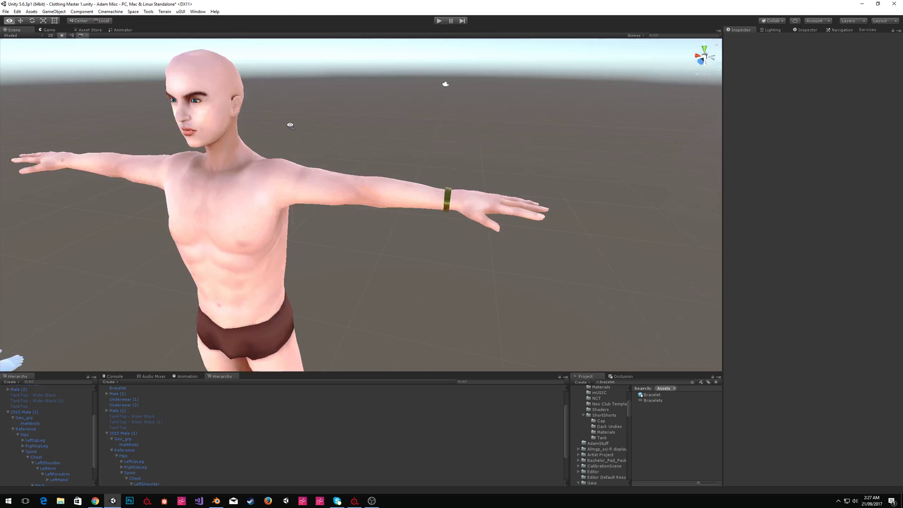
{"action": "left_click", "coordinate": [453, 196]}
{"action": "left_click", "coordinate": [512, 131]}
{"action": "right_click_drag", "start_coordinate": [555, 136], "coordinate": [517, 142]}
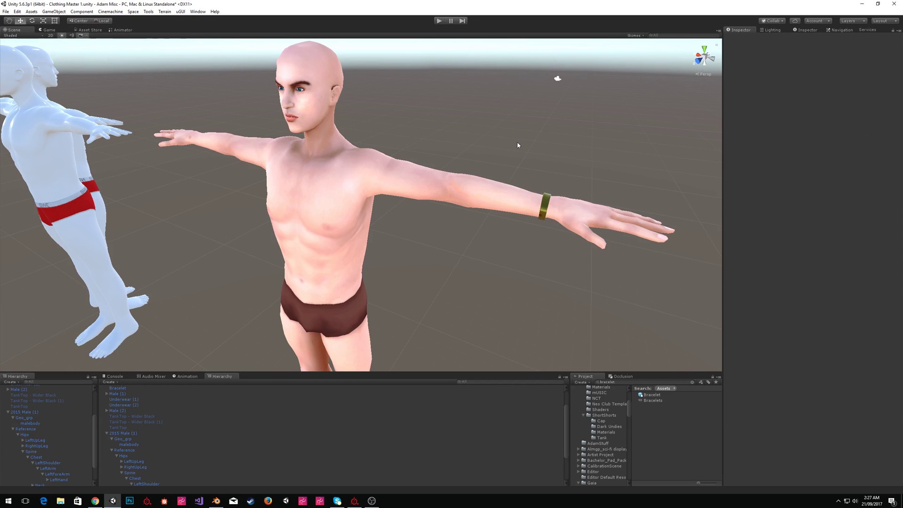
{"action": "right_click_drag", "start_coordinate": [569, 204], "coordinate": [569, 204]}
Switch to Blender, select the malebody mesh and widen the 3D view to show the upper body.
{"action": "key", "text": "alt+Tab"}
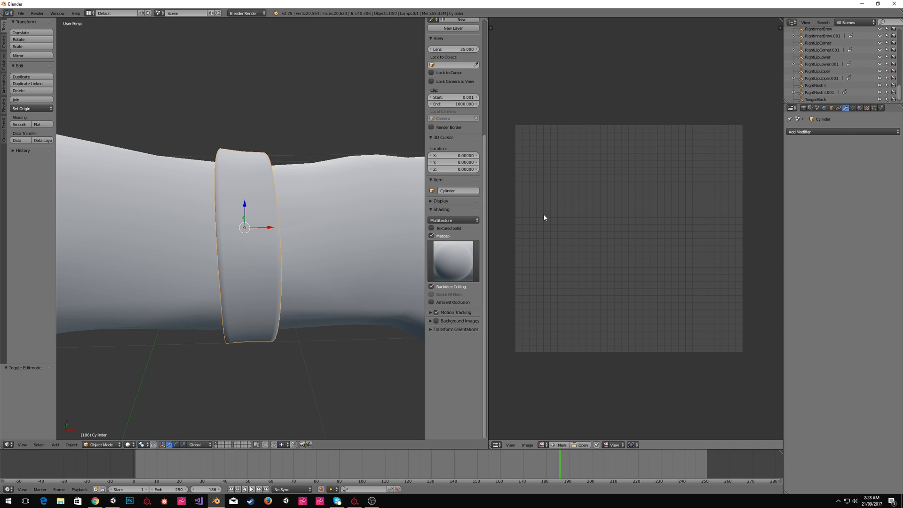
{"action": "right_click_drag", "start_coordinate": [301, 234], "coordinate": [270, 234]}
{"action": "right_click", "coordinate": [267, 238]}
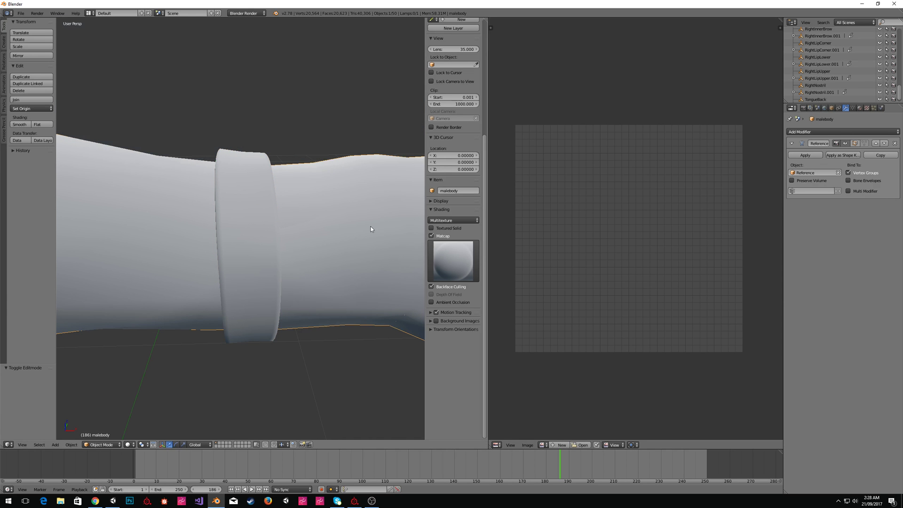
{"action": "left_click_drag", "start_coordinate": [489, 209], "coordinate": [691, 212]}
{"action": "scroll", "coordinate": [398, 248], "scroll_direction": "down", "scroll_amount": 5}
{"action": "mouse_move", "coordinate": [398, 248]}
{"action": "middle_mouse_down"}
{"action": "mouse_move", "coordinate": [320, 241]}
{"action": "mouse_move", "coordinate": [413, 239]}
{"action": "middle_mouse_up"}
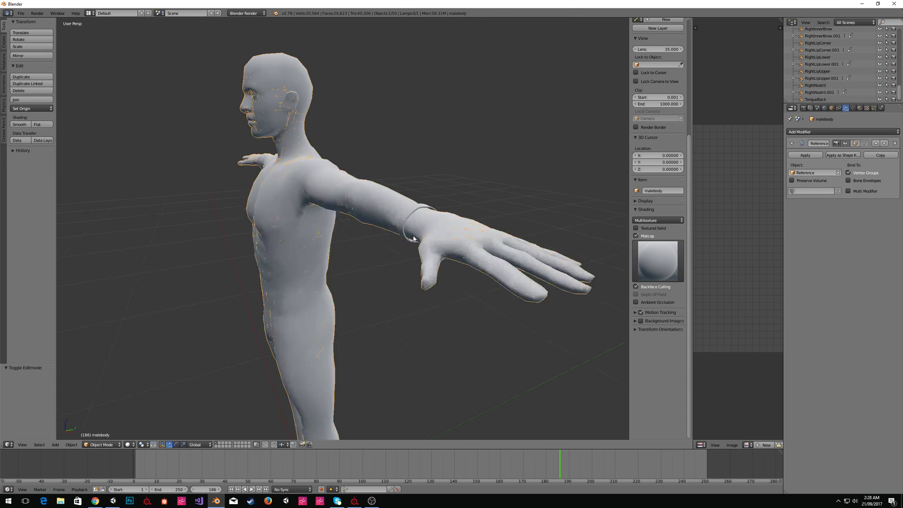
Move the bracelet cylinder about 0.224 along Y, away from the wrist.
{"action": "right_click", "coordinate": [413, 210]}
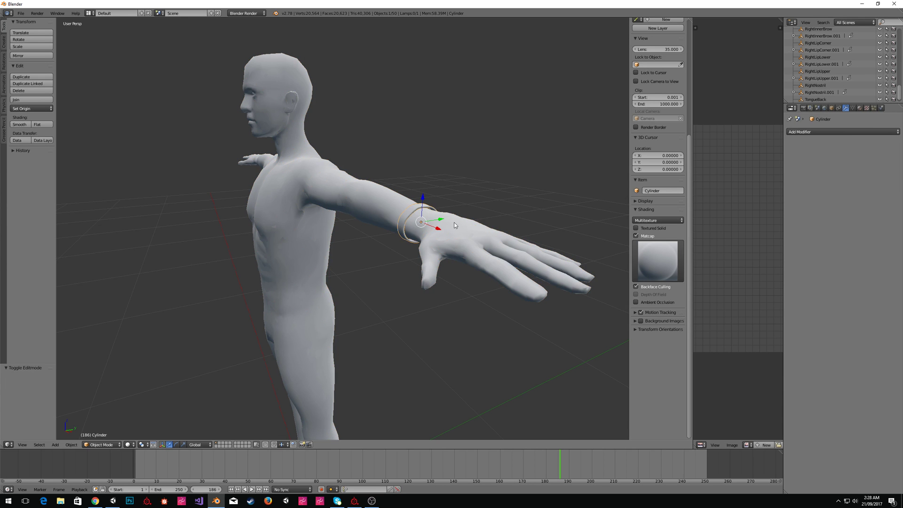
{"action": "left_click_drag", "start_coordinate": [440, 219], "coordinate": [559, 191]}
{"action": "middle_click_drag", "start_coordinate": [249, 207], "coordinate": [397, 206]}
Remove the Reference armature modifier from the malebody mesh.
{"action": "right_click", "coordinate": [256, 210]}
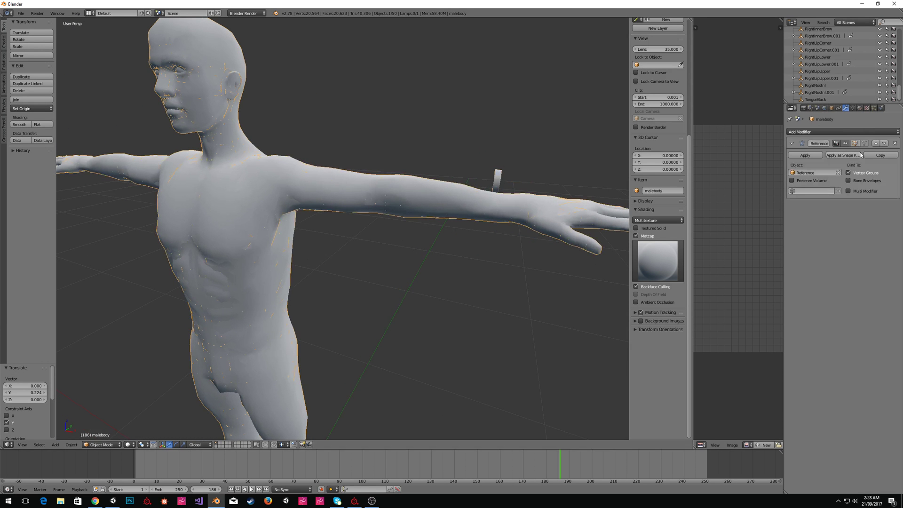
{"action": "middle_click_drag", "start_coordinate": [345, 191], "coordinate": [386, 174]}
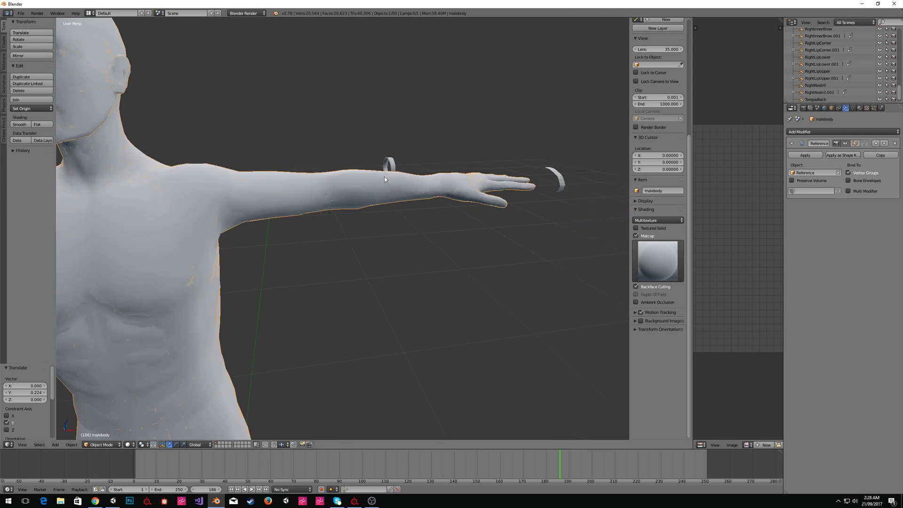
{"action": "left_click", "coordinate": [896, 143]}
Delete all shape keys from the malebody mesh.
{"action": "scroll", "coordinate": [837, 79], "scroll_direction": "down", "scroll_amount": 1}
{"action": "scroll", "coordinate": [835, 82], "scroll_direction": "up", "scroll_amount": 10}
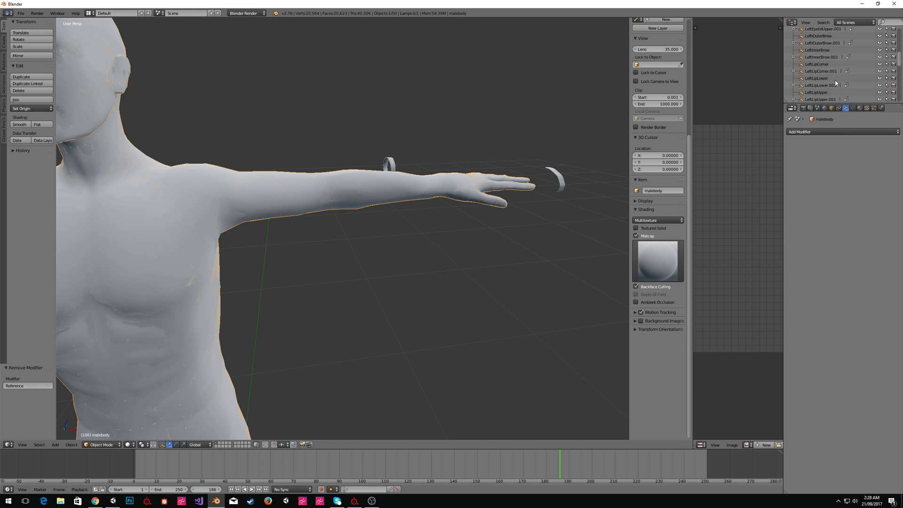
{"action": "left_click", "coordinate": [852, 108]}
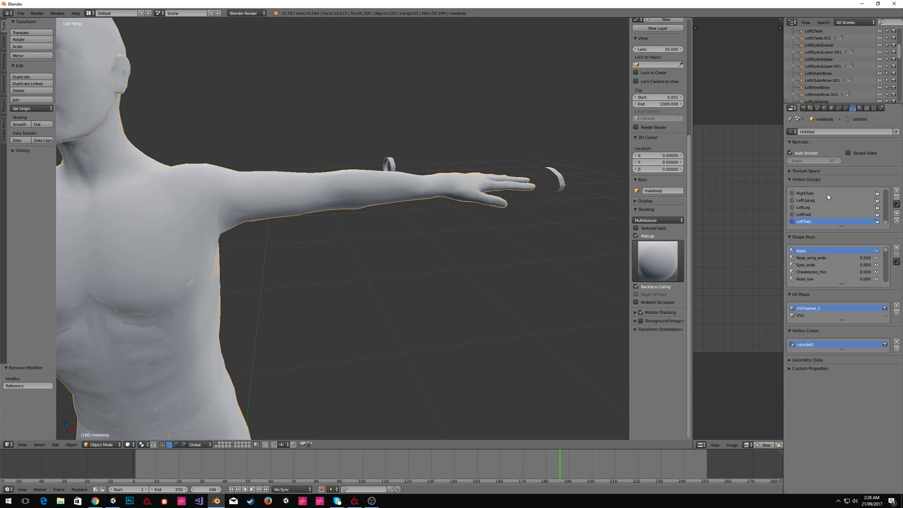
{"action": "left_click", "coordinate": [896, 261]}
{"action": "left_click", "coordinate": [838, 259]}
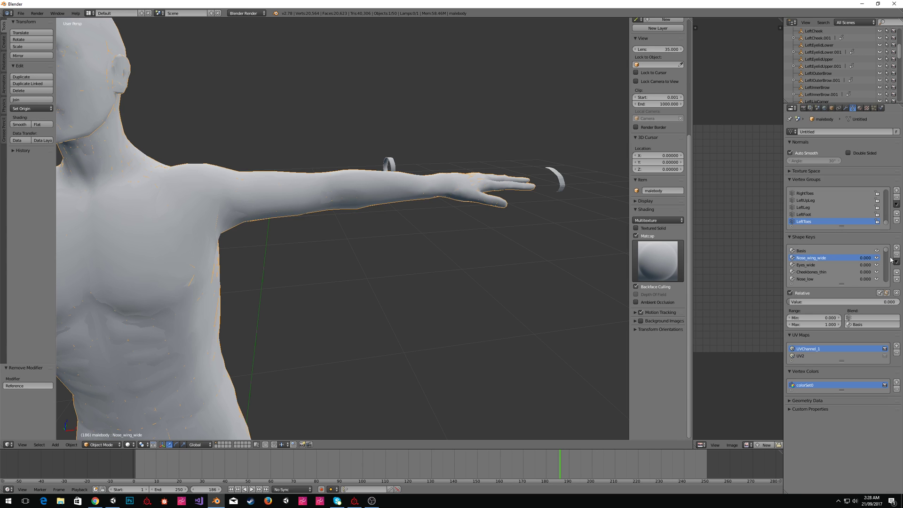
{"action": "left_click", "coordinate": [896, 255]}
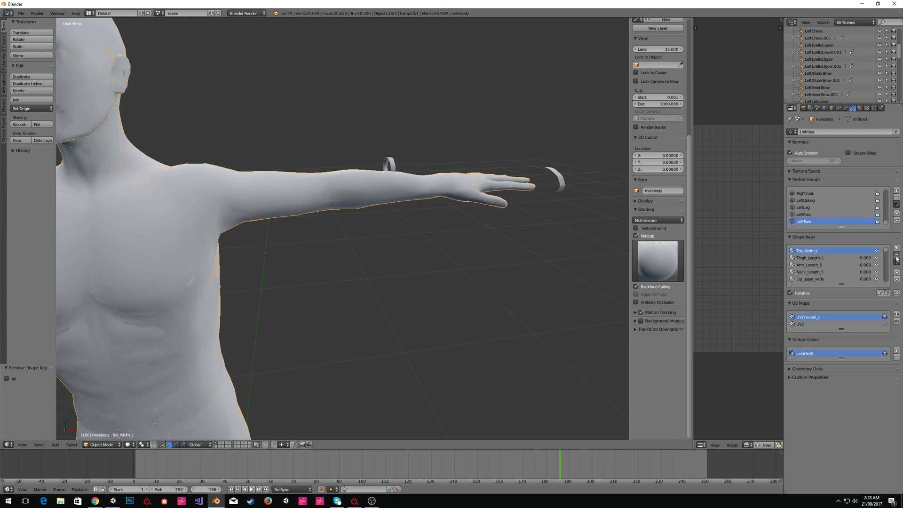
{"action": "left_click", "coordinate": [897, 255]}
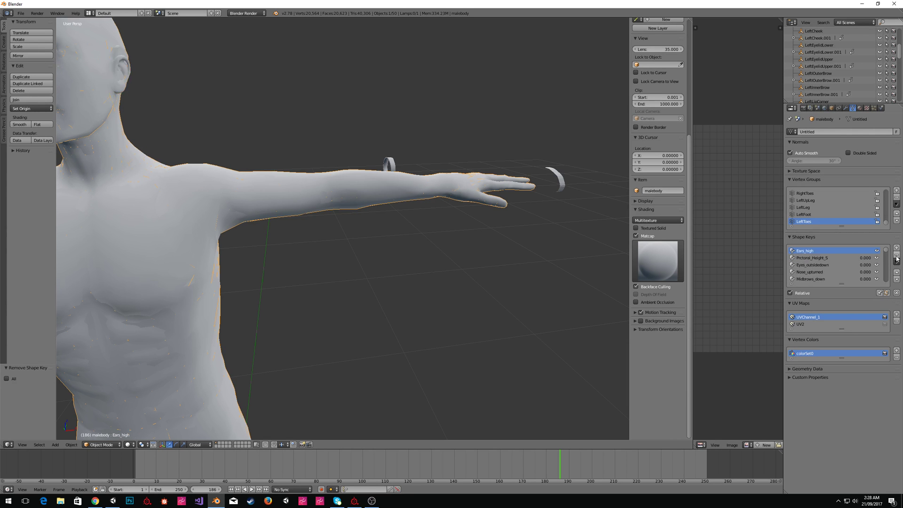
{"action": "left_click", "coordinate": [896, 255]}
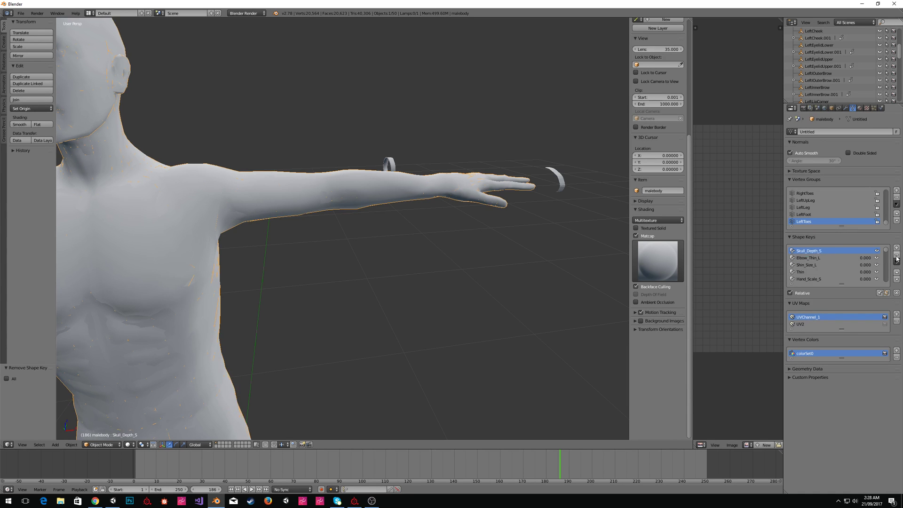
{"action": "left_click", "coordinate": [896, 255]}
{"action": "left_click", "coordinate": [896, 255]}
{"action": "left_click", "coordinate": [896, 255]}
{"action": "left_click", "coordinate": [896, 255]}
{"action": "left_click", "coordinate": [896, 256]}
{"action": "left_click", "coordinate": [896, 257]}
{"action": "left_click", "coordinate": [897, 256]}
{"action": "left_click", "coordinate": [896, 256]}
{"action": "left_click", "coordinate": [896, 257]}
{"action": "left_click", "coordinate": [896, 256]}
{"action": "left_click", "coordinate": [896, 256]}
{"action": "left_click", "coordinate": [897, 256]}
{"action": "left_click", "coordinate": [896, 257]}
{"action": "left_click", "coordinate": [896, 256]}
{"action": "left_click", "coordinate": [896, 257]}
{"action": "left_click", "coordinate": [896, 256]}
{"action": "left_click", "coordinate": [896, 256]}
{"action": "left_click", "coordinate": [896, 256]}
{"action": "left_click", "coordinate": [896, 256]}
{"action": "left_click", "coordinate": [896, 257]}
{"action": "left_click", "coordinate": [897, 256]}
{"action": "left_click", "coordinate": [896, 256]}
{"action": "left_click", "coordinate": [896, 257]}
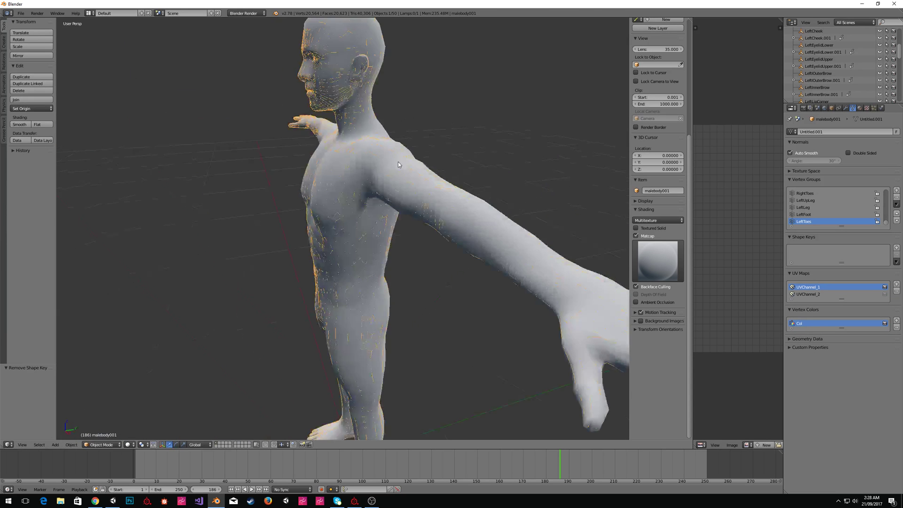
Move the malebody001 mesh about 1.498 along X, out to the side of the malebody mesh.
{"action": "middle_click_drag", "start_coordinate": [399, 165], "coordinate": [429, 161]}
{"action": "scroll", "coordinate": [443, 165], "scroll_direction": "down", "scroll_amount": 6}
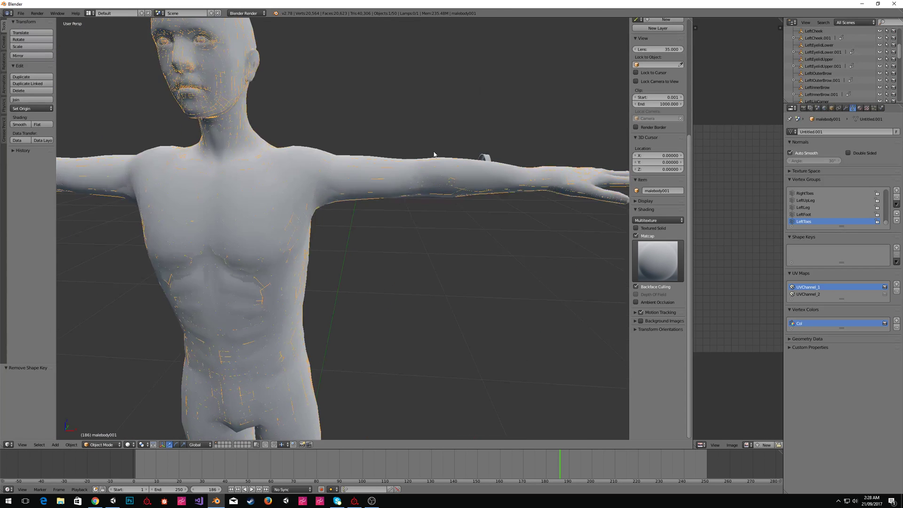
{"action": "key", "text": "g"}
{"action": "key", "text": "x"}
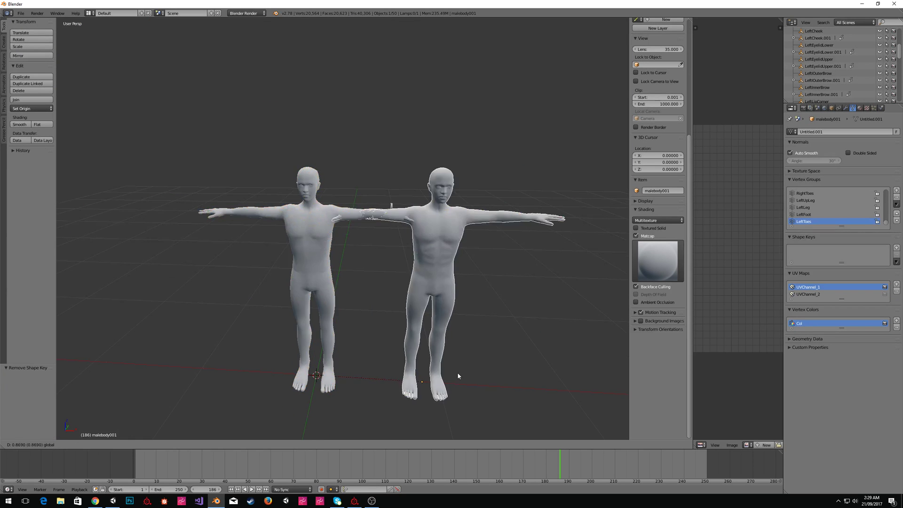
{"action": "left_click", "coordinate": [524, 376]}
Select the malebody mesh and enter Edit Mode with its whole front in view.
{"action": "right_click", "coordinate": [311, 228]}
{"action": "middle_click_drag", "start_coordinate": [391, 239], "coordinate": [459, 256]}
{"action": "scroll", "coordinate": [409, 249], "scroll_direction": "up", "scroll_amount": 3}
{"action": "scroll", "coordinate": [511, 220], "scroll_direction": "up", "scroll_amount": 3}
{"action": "middle_click_drag", "start_coordinate": [481, 225], "coordinate": [381, 236]}
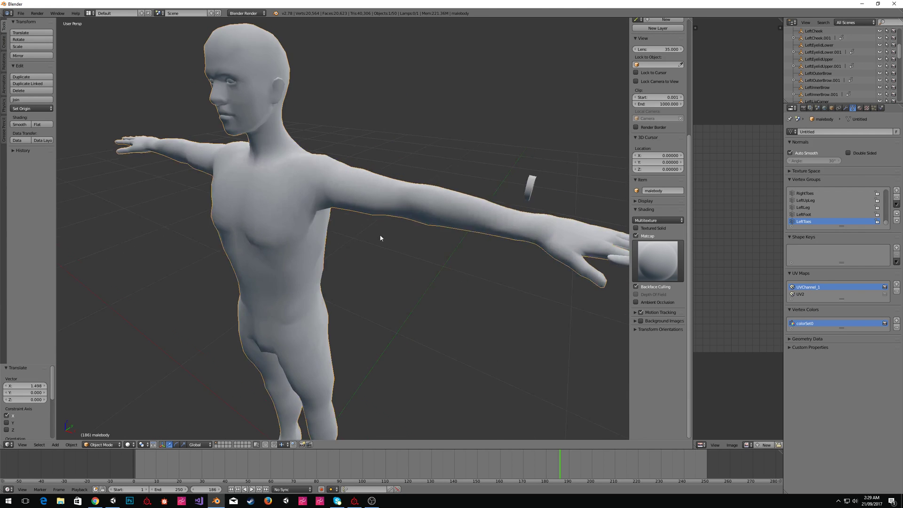
{"action": "middle_click_drag", "start_coordinate": [456, 198], "coordinate": [541, 204]}
{"action": "scroll", "coordinate": [468, 202], "scroll_direction": "up", "scroll_amount": 3}
{"action": "middle_click_drag", "start_coordinate": [385, 188], "coordinate": [353, 189]}
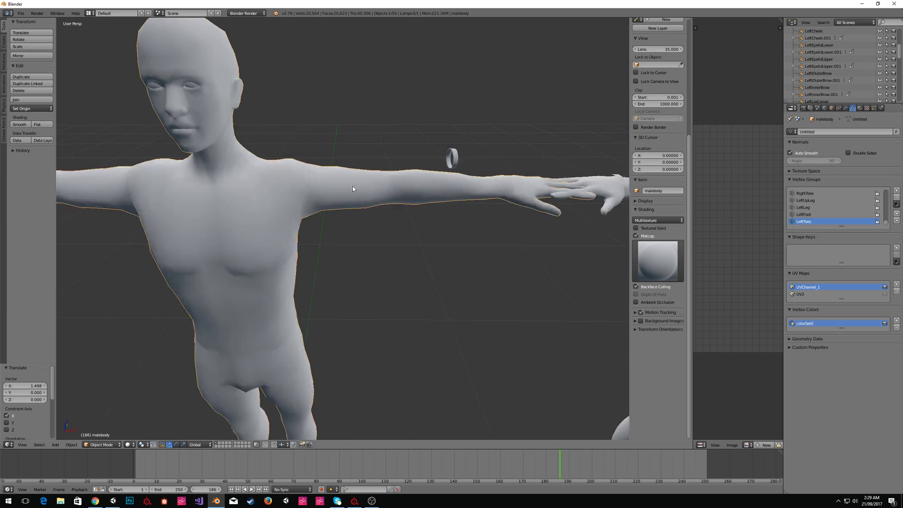
{"action": "key", "text": "Tab"}
{"action": "middle_click_drag", "start_coordinate": [421, 222], "coordinate": [405, 207]}
{"action": "scroll", "coordinate": [397, 200], "scroll_direction": "down", "scroll_amount": 2}
{"action": "scroll", "coordinate": [379, 228], "scroll_direction": "up", "scroll_amount": 2}
{"action": "scroll", "coordinate": [388, 219], "scroll_direction": "up", "scroll_amount": 1}
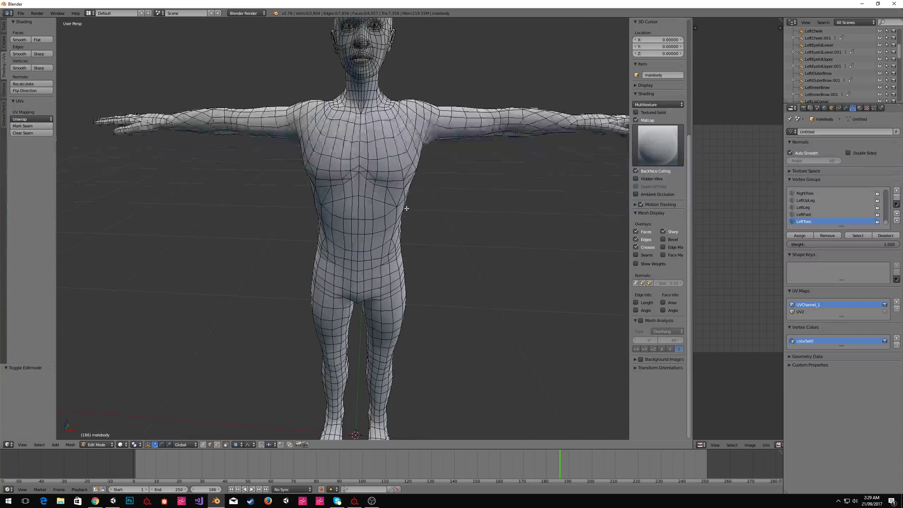
Try selecting mesh loops across the male body's chest and clear the selection.
{"action": "middle_click_drag", "start_coordinate": [310, 197], "coordinate": [451, 212]}
{"action": "right_click", "coordinate": [393, 178]}
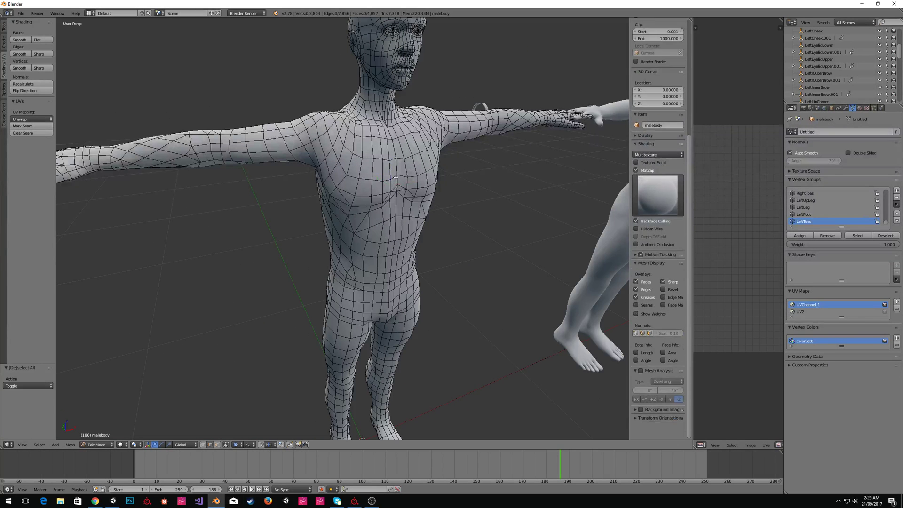
{"action": "key", "text": "a"}
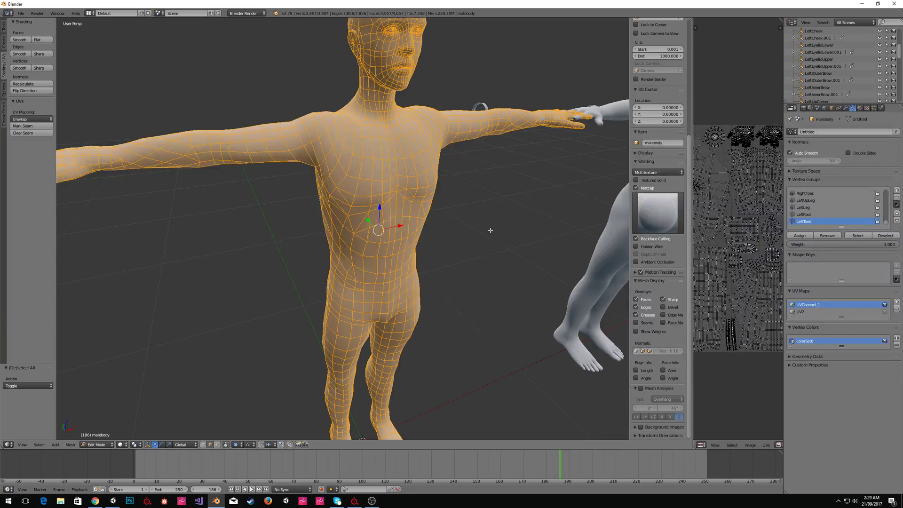
{"action": "key", "text": "a"}
{"action": "right_click", "coordinate": [382, 190], "text": "alt"}
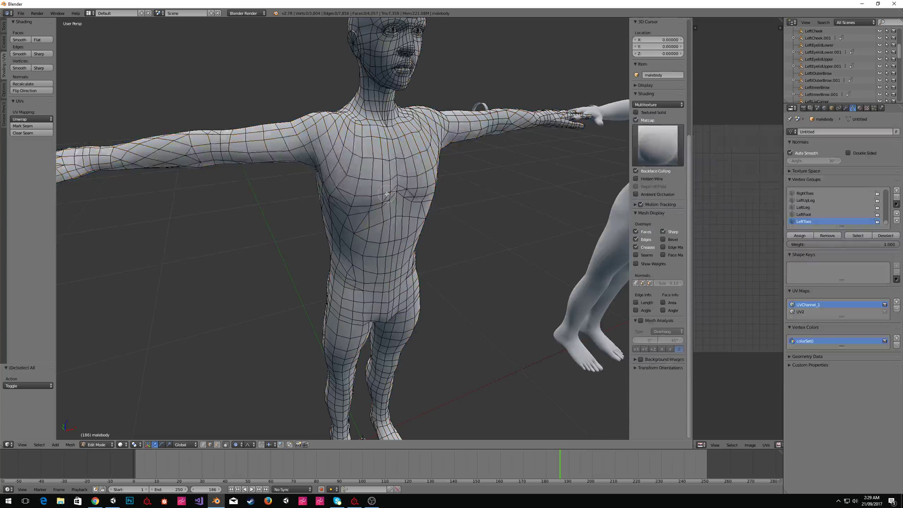
{"action": "right_click", "coordinate": [404, 202], "text": "alt+shift"}
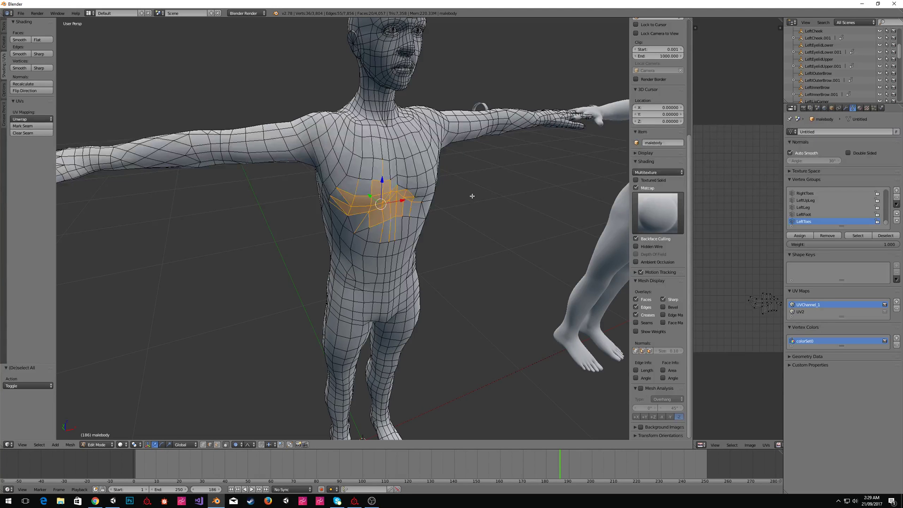
{"action": "key", "text": "a"}
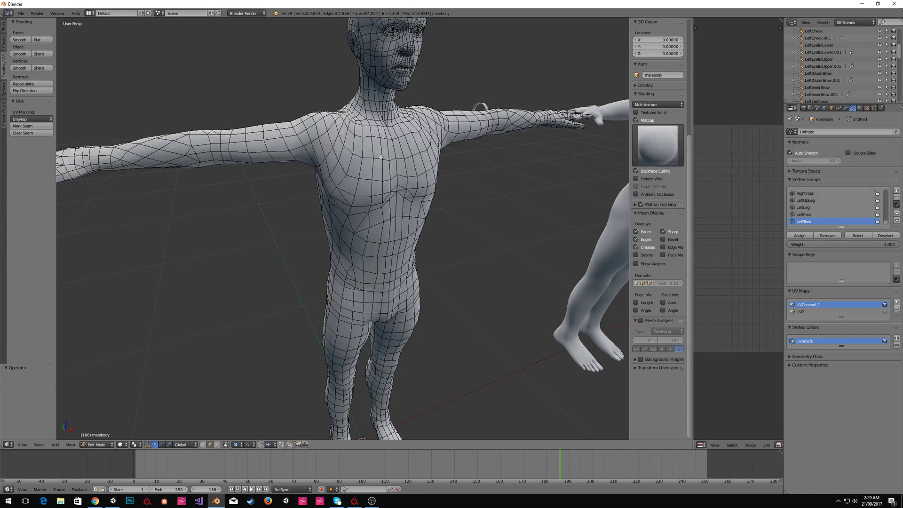
Select the entire malebody mesh and subdivide it with 1 cut and a smoothness of 0.
{"action": "key", "text": "a"}
{"action": "key", "text": "space"}
{"action": "type", "text": "sub"}
{"action": "key", "text": "Down"}
{"action": "key", "text": "Down"}
{"action": "key", "text": "Down"}
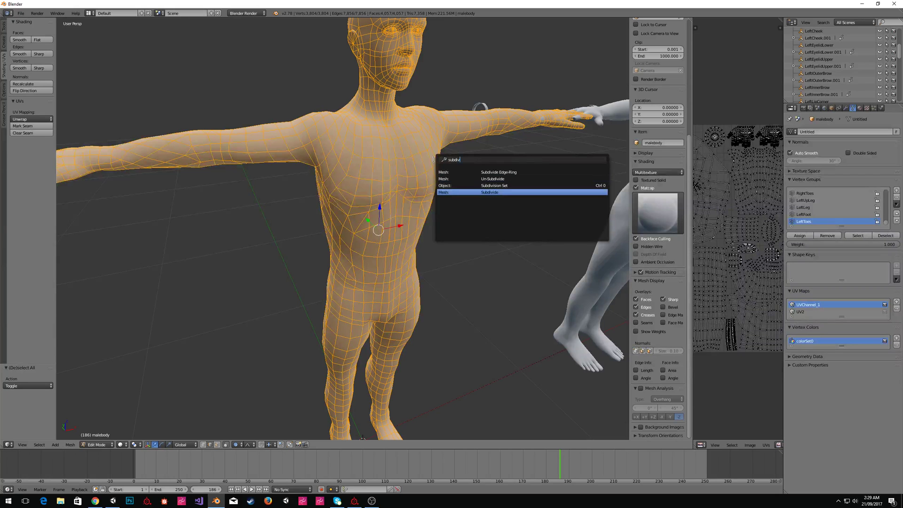
{"action": "key", "text": "Return"}
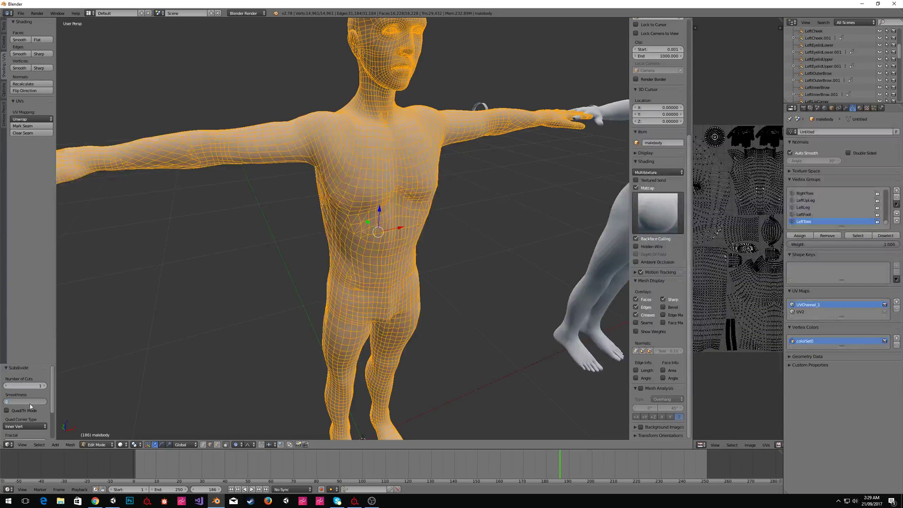
{"action": "key", "text": "Return"}
Try selecting edge loops around the right upper arm and shoulder in edge select mode.
{"action": "middle_click_drag", "start_coordinate": [371, 221], "coordinate": [478, 251]}
{"action": "scroll", "coordinate": [426, 239], "scroll_direction": "up", "scroll_amount": 3}
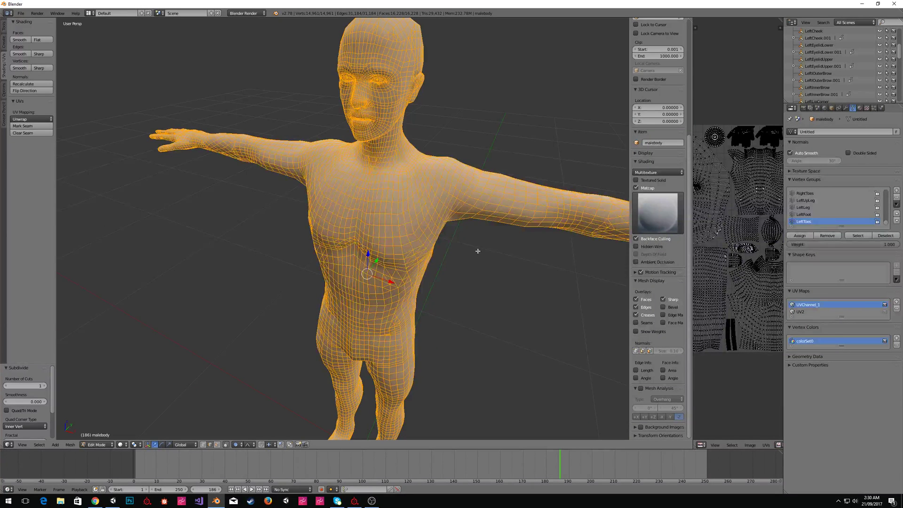
{"action": "middle_click_drag", "start_coordinate": [257, 281], "coordinate": [314, 263]}
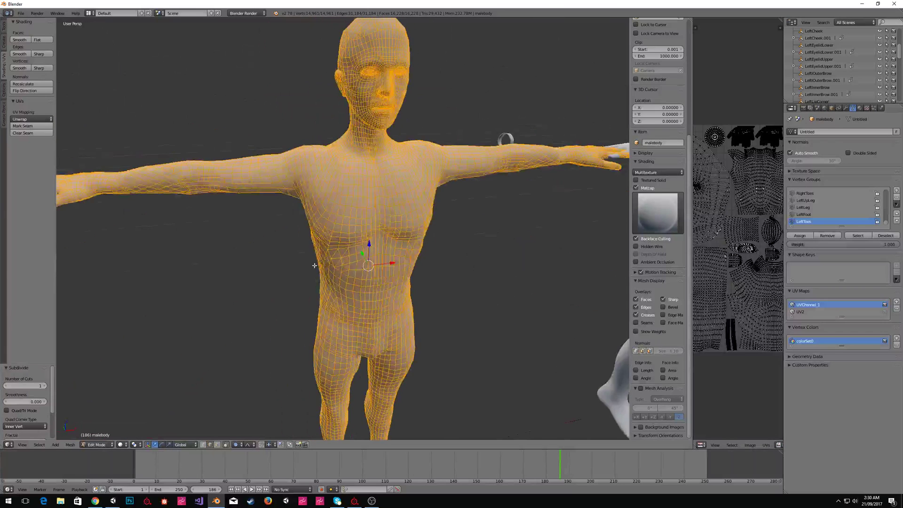
{"action": "scroll", "coordinate": [268, 227], "scroll_direction": "up", "scroll_amount": 1}
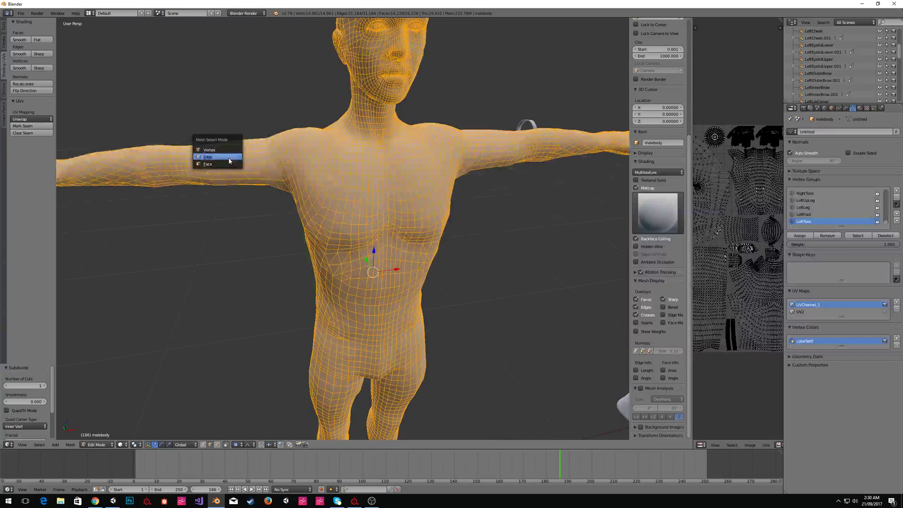
{"action": "right_click", "coordinate": [216, 163]}
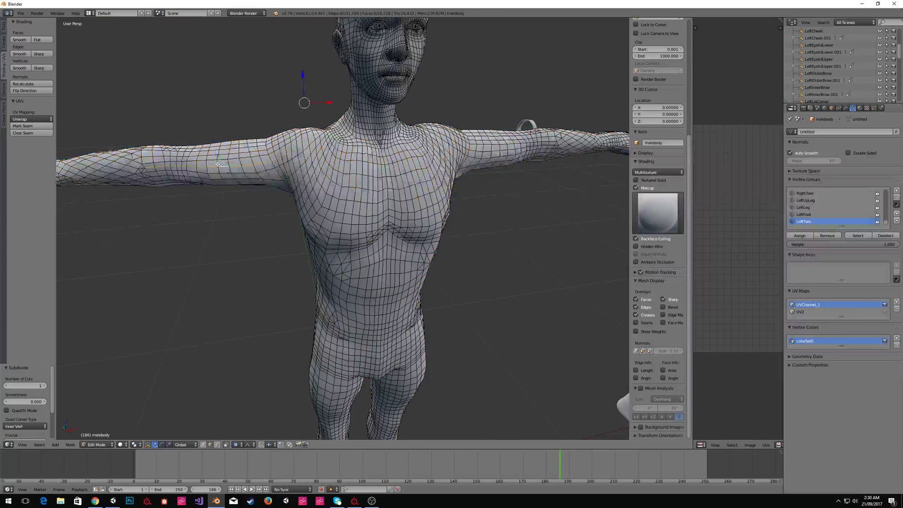
{"action": "middle_click_drag", "start_coordinate": [239, 181], "coordinate": [536, 144]}
{"action": "middle_click_drag", "start_coordinate": [206, 166], "coordinate": [344, 206]}
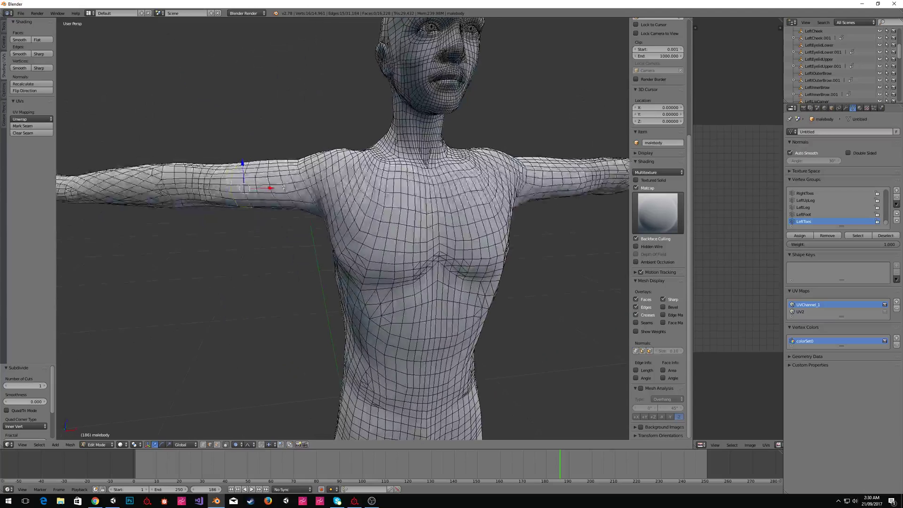
{"action": "middle_click_drag", "start_coordinate": [252, 225], "coordinate": [372, 220]}
{"action": "middle_click_drag", "start_coordinate": [371, 220], "coordinate": [344, 236], "text": "shift"}
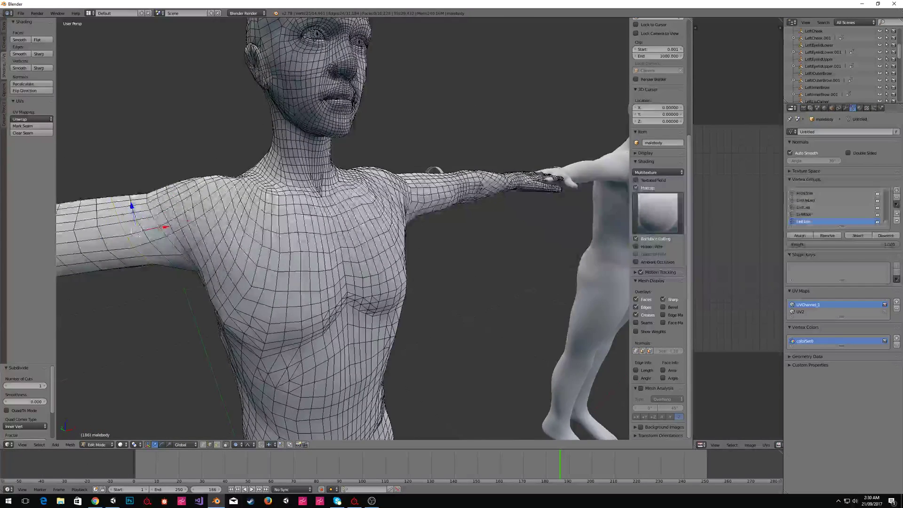
{"action": "middle_click_drag", "start_coordinate": [434, 170], "coordinate": [345, 249]}
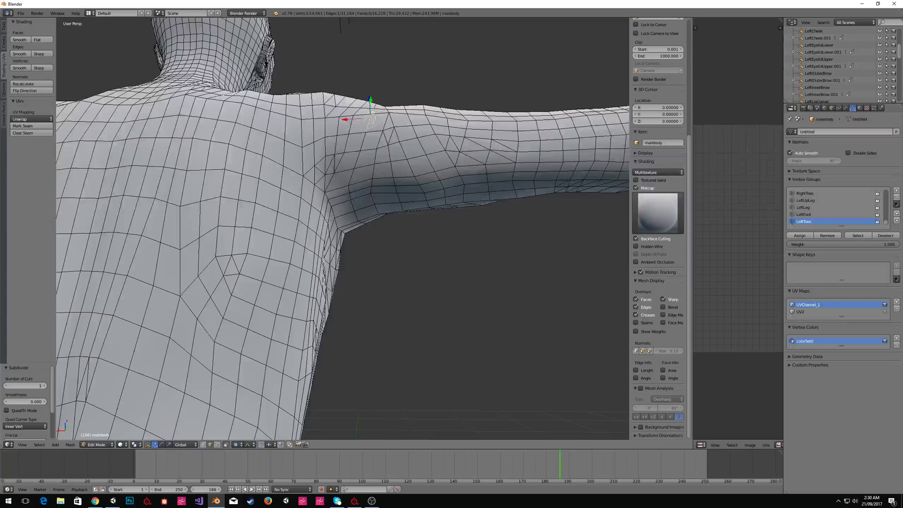
{"action": "key", "text": "KP_1"}
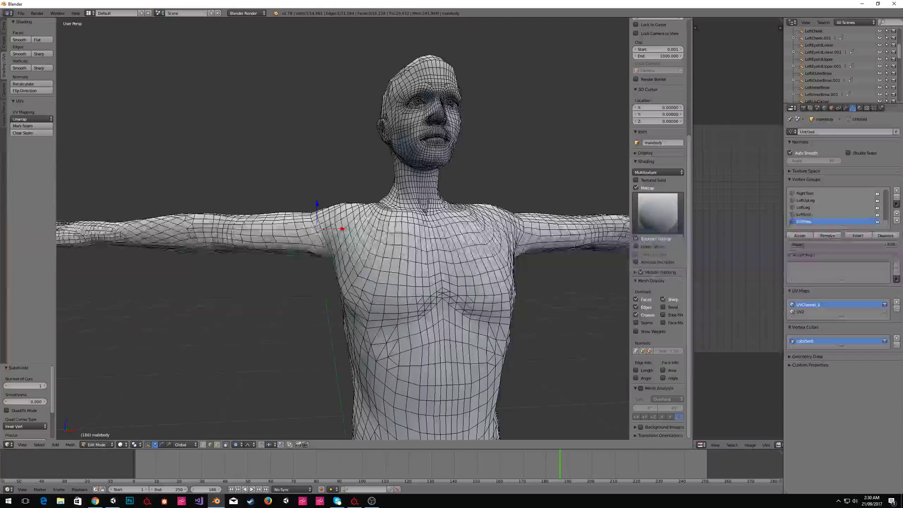
{"action": "mouse_move", "coordinate": [318, 226]}
{"action": "middle_mouse_down"}
{"action": "mouse_move", "coordinate": [366, 217]}
{"action": "mouse_move", "coordinate": [329, 233]}
{"action": "middle_mouse_up"}
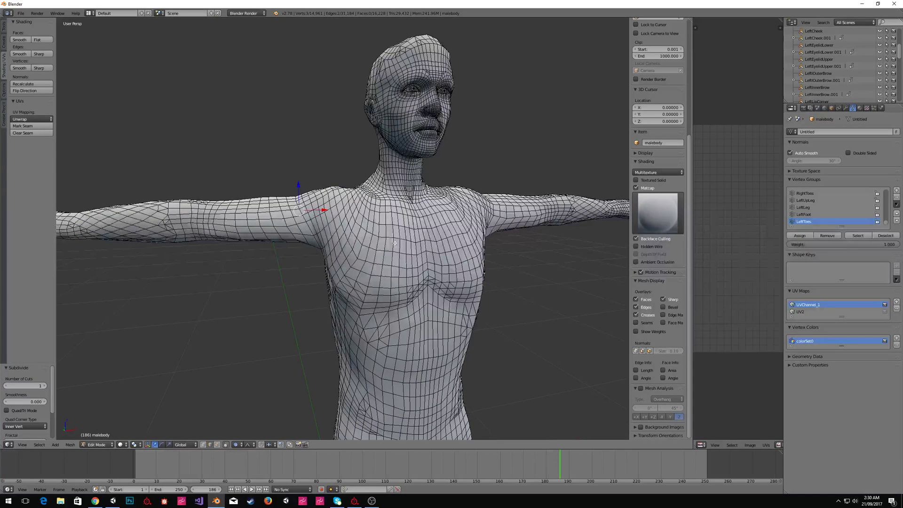
Switch the mesh selection mode to faces and deselect everything.
{"action": "left_click", "coordinate": [403, 264]}
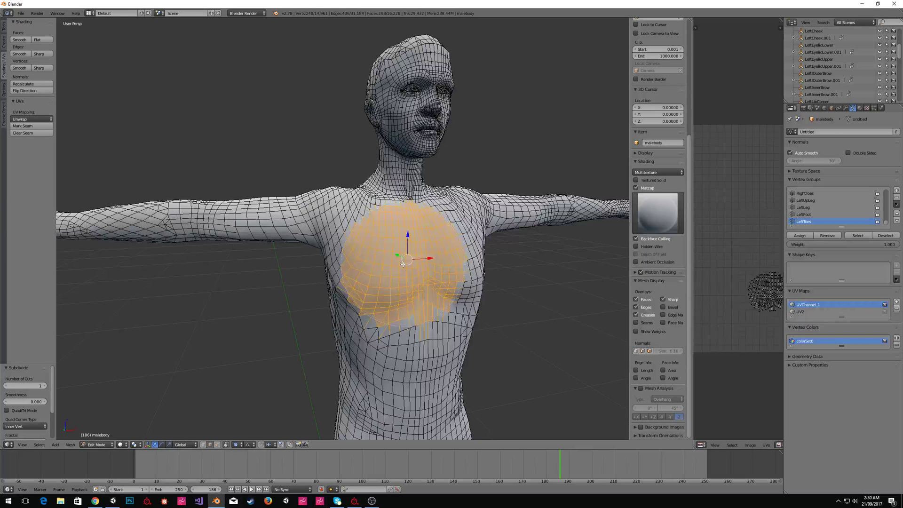
{"action": "key", "text": "ctrl+Tab"}
{"action": "left_click", "coordinate": [402, 272]}
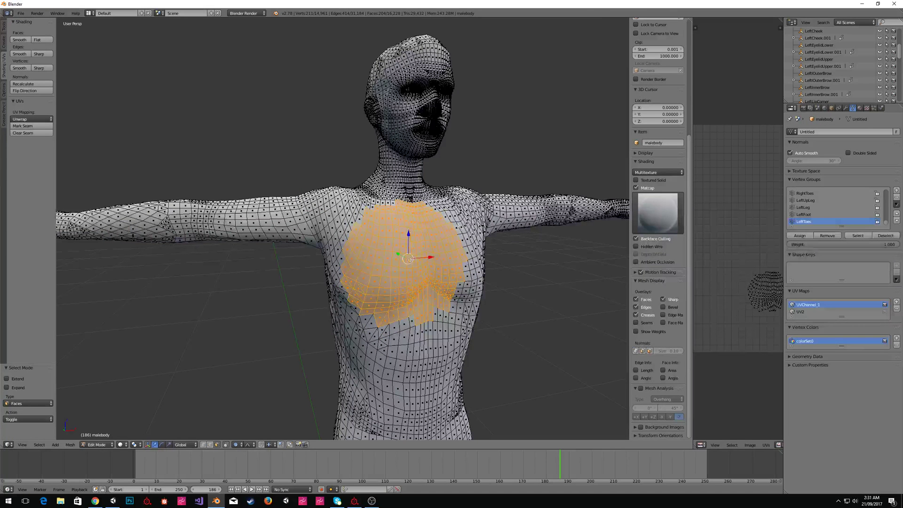
{"action": "key", "text": "Tab"}
{"action": "key", "text": "Tab"}
{"action": "key", "text": "a"}
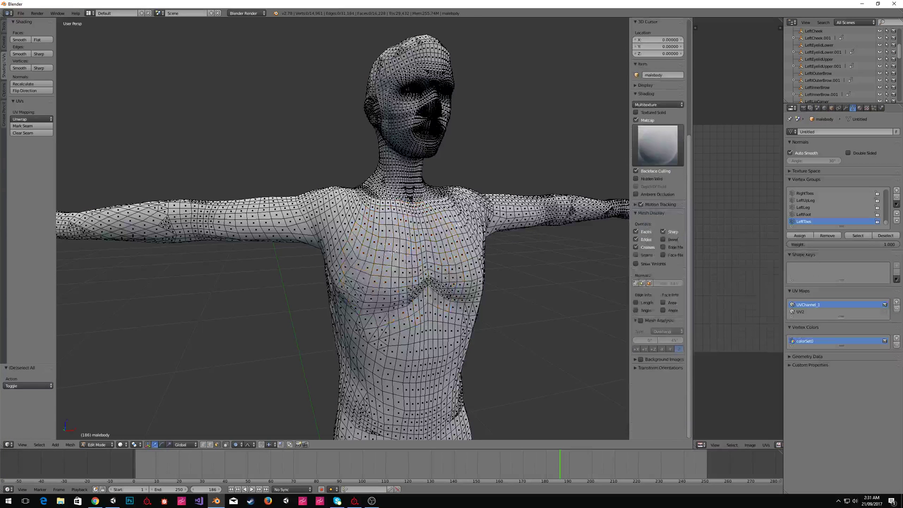
Circle-select the torso faces from the base of the neck to the waist, across the front and around the left side.
{"action": "key", "text": "c"}
{"action": "mouse_move", "coordinate": [400, 251]}
{"action": "left_mouse_down"}
{"action": "mouse_move", "coordinate": [403, 269]}
{"action": "mouse_move", "coordinate": [382, 249]}
{"action": "mouse_move", "coordinate": [456, 239]}
{"action": "mouse_move", "coordinate": [447, 202]}
{"action": "mouse_move", "coordinate": [479, 235]}
{"action": "mouse_move", "coordinate": [376, 339]}
{"action": "mouse_move", "coordinate": [425, 348]}
{"action": "mouse_move", "coordinate": [430, 339]}
{"action": "mouse_move", "coordinate": [414, 336]}
{"action": "left_mouse_up"}
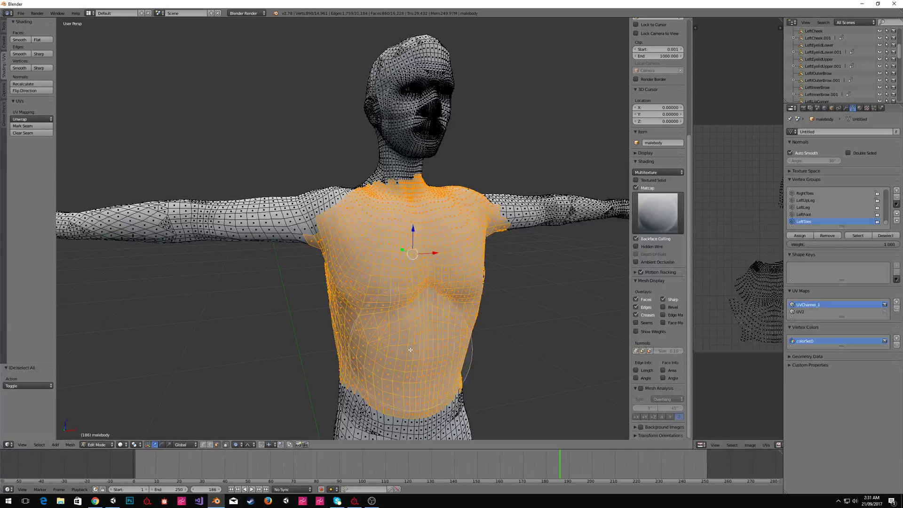
{"action": "right_click", "coordinate": [412, 350]}
{"action": "mouse_move", "coordinate": [512, 284]}
{"action": "middle_mouse_down"}
{"action": "mouse_move", "coordinate": [499, 269]}
{"action": "mouse_move", "coordinate": [480, 292]}
{"action": "middle_mouse_up"}
{"action": "mouse_move", "coordinate": [484, 377]}
{"action": "middle_mouse_down", "text": "shift"}
{"action": "mouse_move", "coordinate": [376, 228]}
{"action": "mouse_move", "coordinate": [312, 220]}
{"action": "middle_mouse_up", "text": "shift"}
{"action": "key", "text": "c"}
{"action": "left_click_drag", "start_coordinate": [405, 163], "coordinate": [421, 117]}
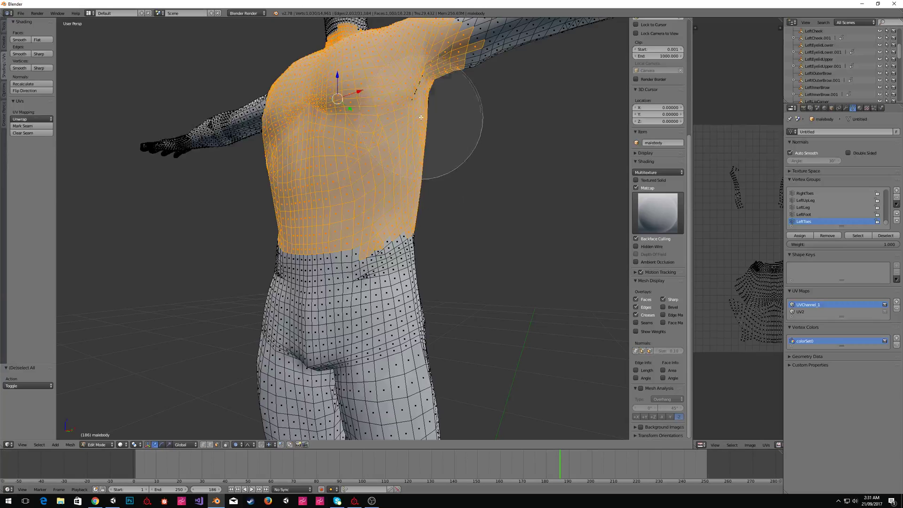
{"action": "right_click", "coordinate": [435, 134]}
Extend the circle selection over the left shoulder and the top of the left upper arm.
{"action": "mouse_move", "coordinate": [376, 94]}
{"action": "middle_mouse_down"}
{"action": "mouse_move", "coordinate": [409, 121]}
{"action": "mouse_move", "coordinate": [381, 263]}
{"action": "middle_mouse_up"}
{"action": "key", "text": "c"}
{"action": "left_click_drag", "start_coordinate": [390, 167], "coordinate": [371, 166]}
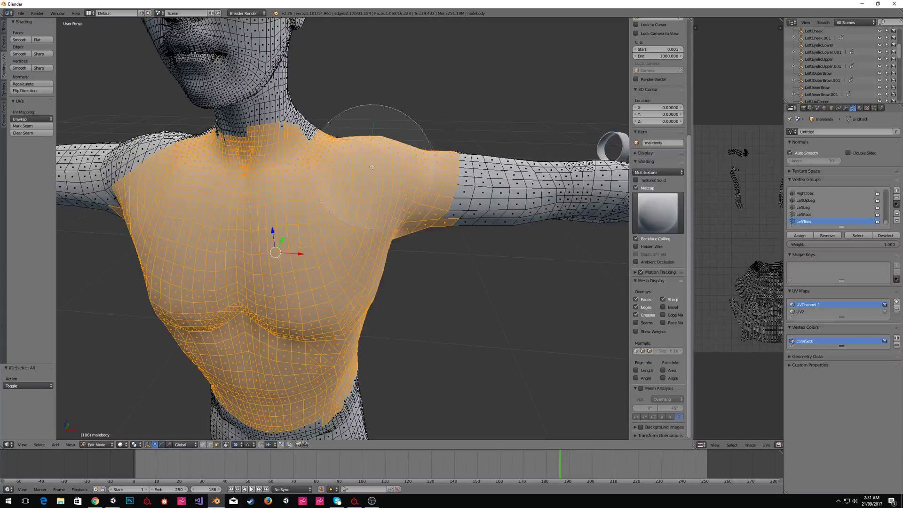
{"action": "right_click", "coordinate": [367, 168]}
{"action": "mouse_move", "coordinate": [174, 181]}
{"action": "middle_mouse_down"}
{"action": "mouse_move", "coordinate": [207, 164]}
{"action": "mouse_move", "coordinate": [272, 162]}
{"action": "middle_mouse_up"}
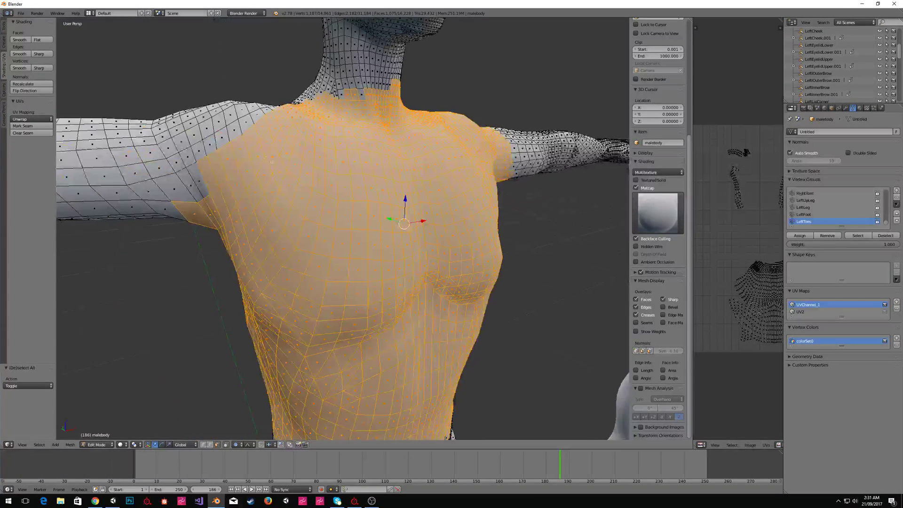
Extend the circle selection over the right shoulder and the front of the right upper arm.
{"action": "key", "text": "c"}
{"action": "mouse_move", "coordinate": [257, 148]}
{"action": "left_mouse_down"}
{"action": "mouse_move", "coordinate": [252, 117]}
{"action": "mouse_move", "coordinate": [203, 155]}
{"action": "mouse_move", "coordinate": [188, 122]}
{"action": "mouse_move", "coordinate": [180, 135]}
{"action": "mouse_move", "coordinate": [200, 164]}
{"action": "left_mouse_up"}
{"action": "right_click", "coordinate": [200, 164]}
Circle-select the faces along the right side of the torso, from the armpit down to the waist.
{"action": "mouse_move", "coordinate": [472, 195]}
{"action": "middle_mouse_down"}
{"action": "mouse_move", "coordinate": [394, 198]}
{"action": "mouse_move", "coordinate": [416, 165]}
{"action": "middle_mouse_up"}
{"action": "scroll", "coordinate": [452, 199], "scroll_direction": "down", "scroll_amount": 4}
{"action": "key", "text": "c"}
{"action": "right_click", "coordinate": [316, 196]}
{"action": "middle_click_drag", "start_coordinate": [230, 211], "coordinate": [373, 185]}
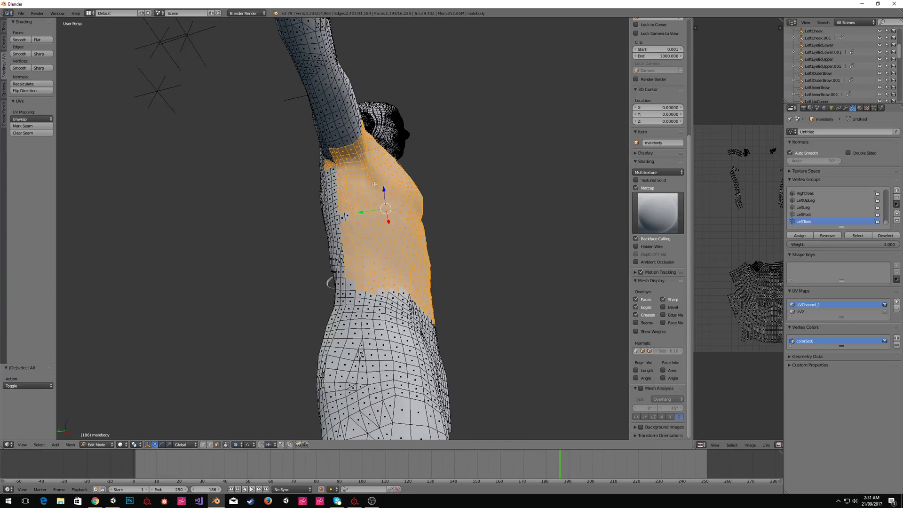
{"action": "left_click_drag", "start_coordinate": [349, 191], "coordinate": [344, 224]}
{"action": "right_click", "coordinate": [342, 233]}
Circle-select the faces of the back from the shoulder blades down to the waist.
{"action": "middle_click_drag", "start_coordinate": [255, 177], "coordinate": [369, 211]}
{"action": "key", "text": "c"}
{"action": "mouse_move", "coordinate": [361, 229]}
{"action": "left_mouse_down"}
{"action": "mouse_move", "coordinate": [348, 236]}
{"action": "mouse_move", "coordinate": [368, 230]}
{"action": "mouse_move", "coordinate": [324, 197]}
{"action": "mouse_move", "coordinate": [311, 267]}
{"action": "left_mouse_up"}
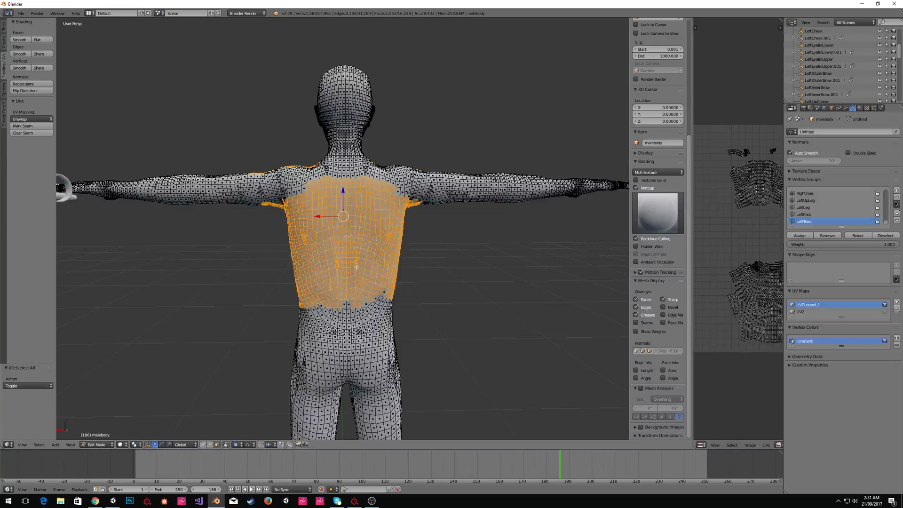
Add the back of the left shoulder and the upper back across to the right shoulder to the selection.
{"action": "mouse_move", "coordinate": [368, 267]}
{"action": "middle_mouse_down"}
{"action": "mouse_move", "coordinate": [427, 241]}
{"action": "mouse_move", "coordinate": [383, 226]}
{"action": "middle_mouse_up"}
{"action": "key", "text": "c"}
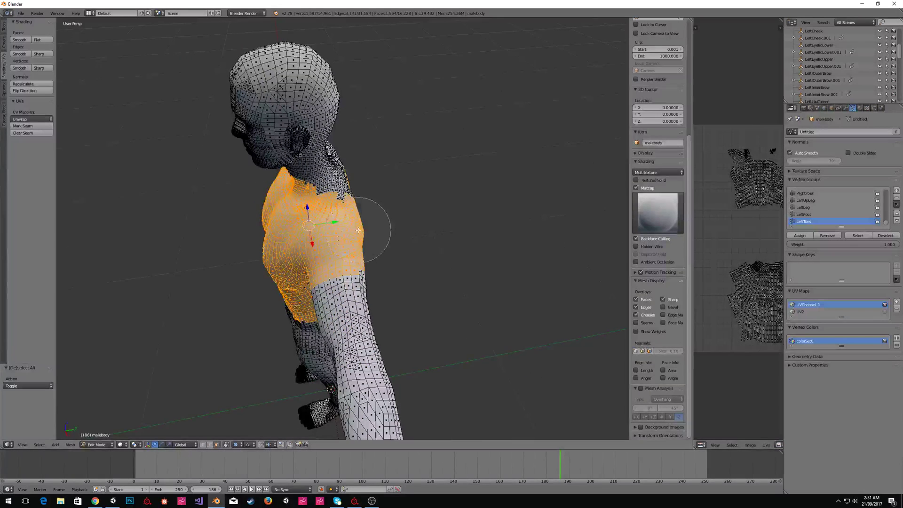
{"action": "right_click", "coordinate": [357, 230]}
{"action": "mouse_move", "coordinate": [451, 214]}
{"action": "middle_mouse_down"}
{"action": "mouse_move", "coordinate": [379, 184]}
{"action": "mouse_move", "coordinate": [334, 146]}
{"action": "middle_mouse_up"}
{"action": "scroll", "coordinate": [375, 174], "scroll_direction": "up", "scroll_amount": 3}
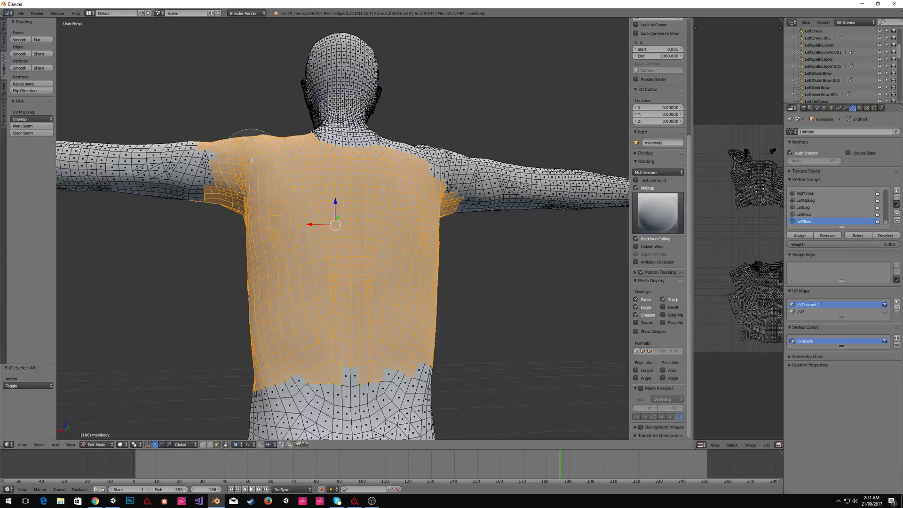
{"action": "left_click_drag", "start_coordinate": [258, 175], "coordinate": [311, 160]}
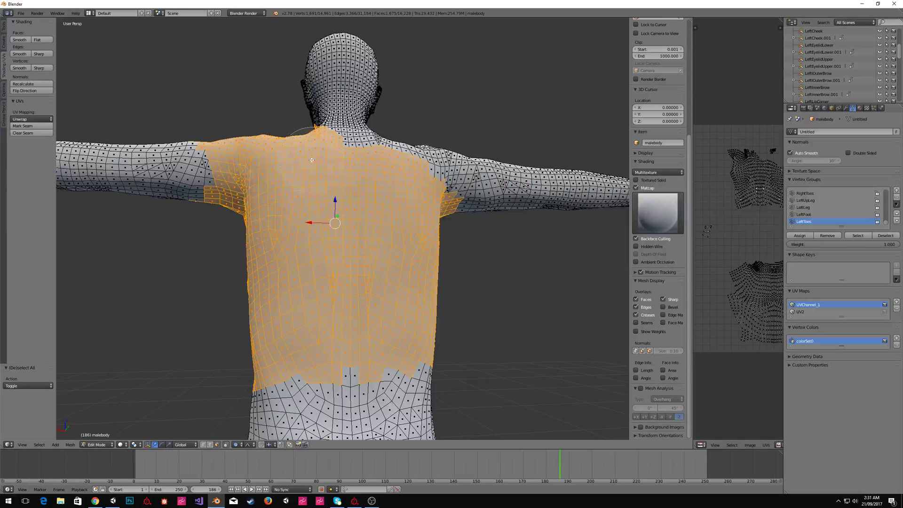
{"action": "left_click_drag", "start_coordinate": [395, 170], "coordinate": [412, 167]}
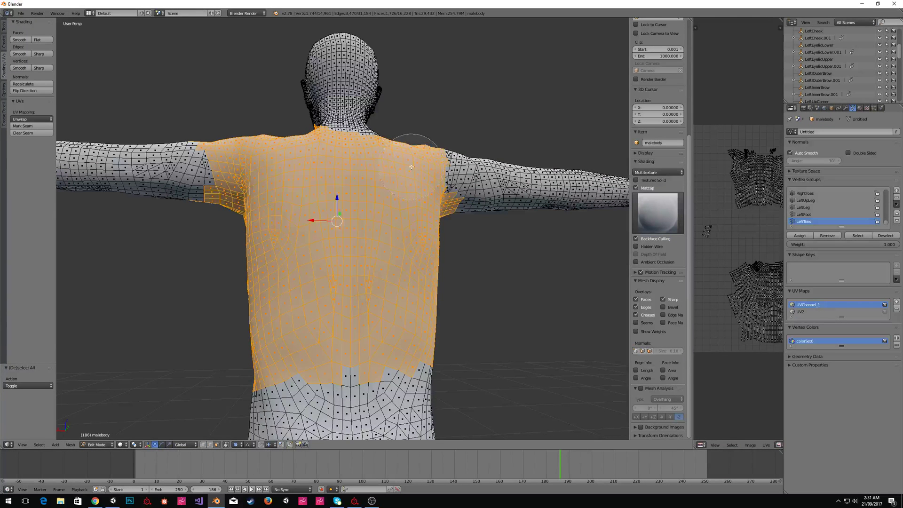
Fill the unselected gaps across the right shoulder and around the back of the neck base.
{"action": "mouse_move", "coordinate": [477, 206]}
{"action": "middle_mouse_down"}
{"action": "mouse_move", "coordinate": [452, 203]}
{"action": "mouse_move", "coordinate": [412, 230]}
{"action": "middle_mouse_up"}
{"action": "key", "text": "c"}
{"action": "mouse_move", "coordinate": [409, 190]}
{"action": "left_mouse_down"}
{"action": "mouse_move", "coordinate": [400, 188]}
{"action": "mouse_move", "coordinate": [406, 166]}
{"action": "left_mouse_up"}
{"action": "right_click", "coordinate": [406, 166]}
{"action": "mouse_move", "coordinate": [410, 166]}
{"action": "middle_mouse_down"}
{"action": "mouse_move", "coordinate": [382, 203]}
{"action": "mouse_move", "coordinate": [376, 230]}
{"action": "middle_mouse_up"}
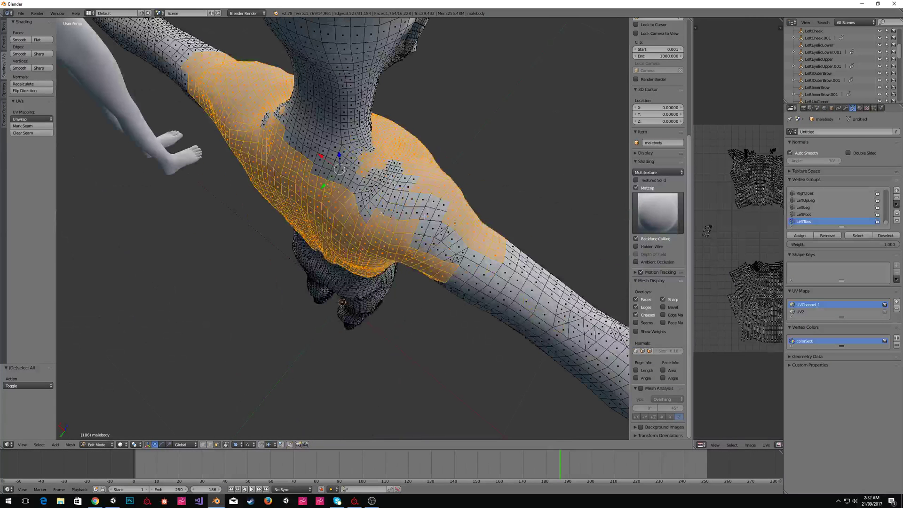
{"action": "key", "text": "c"}
{"action": "mouse_move", "coordinate": [424, 221]}
{"action": "left_mouse_down"}
{"action": "mouse_move", "coordinate": [430, 231]}
{"action": "mouse_move", "coordinate": [376, 191]}
{"action": "mouse_move", "coordinate": [281, 155]}
{"action": "left_mouse_up"}
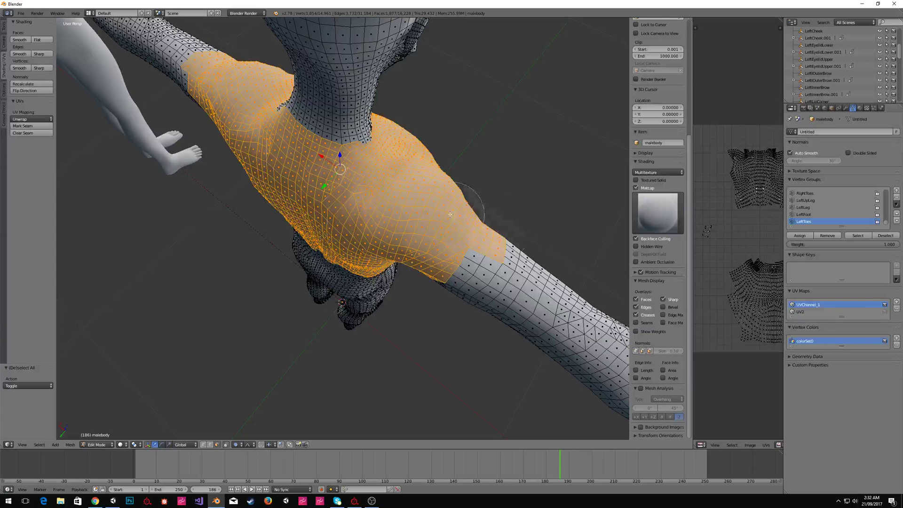
{"action": "key", "text": "c"}
{"action": "right_click", "coordinate": [513, 254]}
{"action": "mouse_move", "coordinate": [523, 251]}
{"action": "middle_mouse_down"}
{"action": "mouse_move", "coordinate": [262, 202]}
{"action": "mouse_move", "coordinate": [241, 210]}
{"action": "mouse_move", "coordinate": [233, 189]}
{"action": "mouse_move", "coordinate": [205, 205]}
{"action": "mouse_move", "coordinate": [233, 240]}
{"action": "mouse_move", "coordinate": [306, 249]}
{"action": "mouse_move", "coordinate": [402, 295]}
{"action": "middle_mouse_up"}
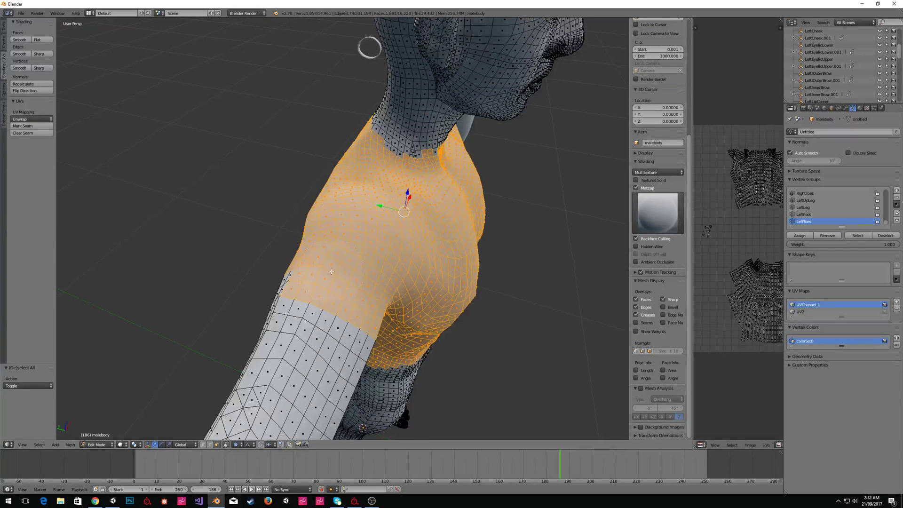
Add the back and underside of the right upper arm to the selection as a short sleeve.
{"action": "middle_click_drag", "start_coordinate": [232, 267], "coordinate": [447, 190]}
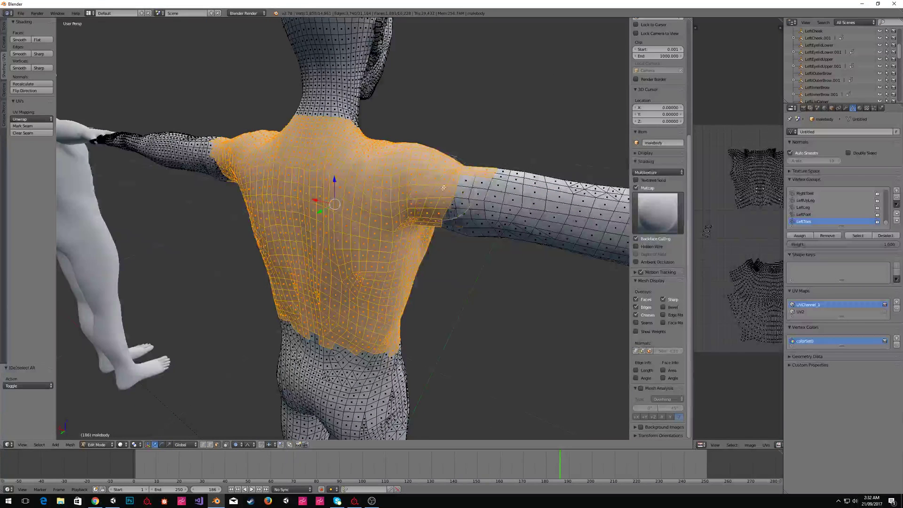
{"action": "left_click", "coordinate": [443, 192], "text": "alt+shift"}
{"action": "middle_click_drag", "start_coordinate": [449, 258], "coordinate": [365, 158]}
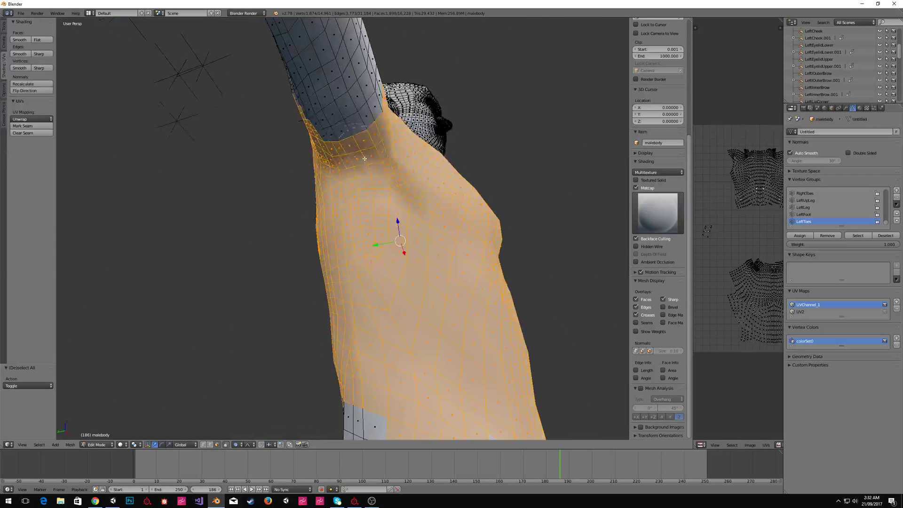
{"action": "left_click_drag", "start_coordinate": [357, 157], "coordinate": [375, 146]}
{"action": "right_click", "coordinate": [374, 145]}
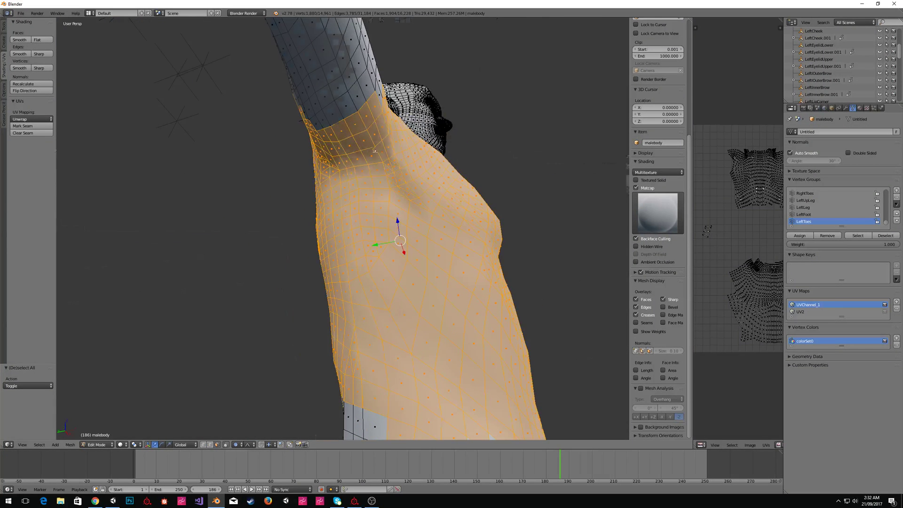
Even out the sleeve edge around the right upper arm by adding and removing individual faces.
{"action": "middle_click_drag", "start_coordinate": [372, 148], "coordinate": [283, 228]}
{"action": "left_click_drag", "start_coordinate": [247, 229], "coordinate": [240, 227]}
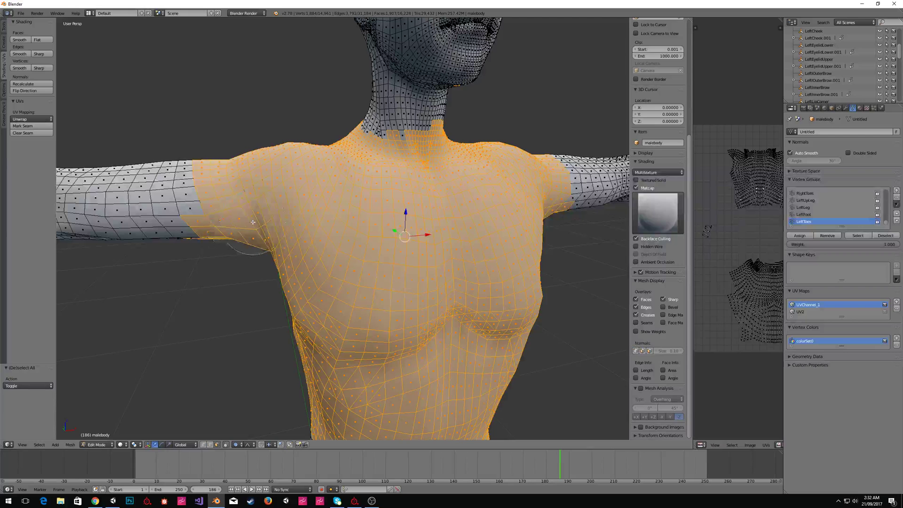
{"action": "middle_click", "coordinate": [253, 222]}
{"action": "left_click", "coordinate": [254, 220]}
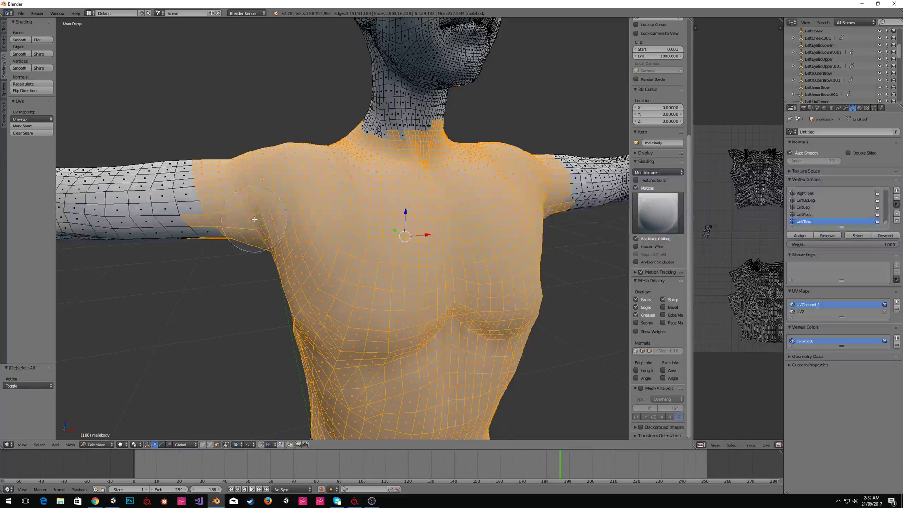
{"action": "middle_click_drag", "start_coordinate": [254, 220], "coordinate": [426, 203]}
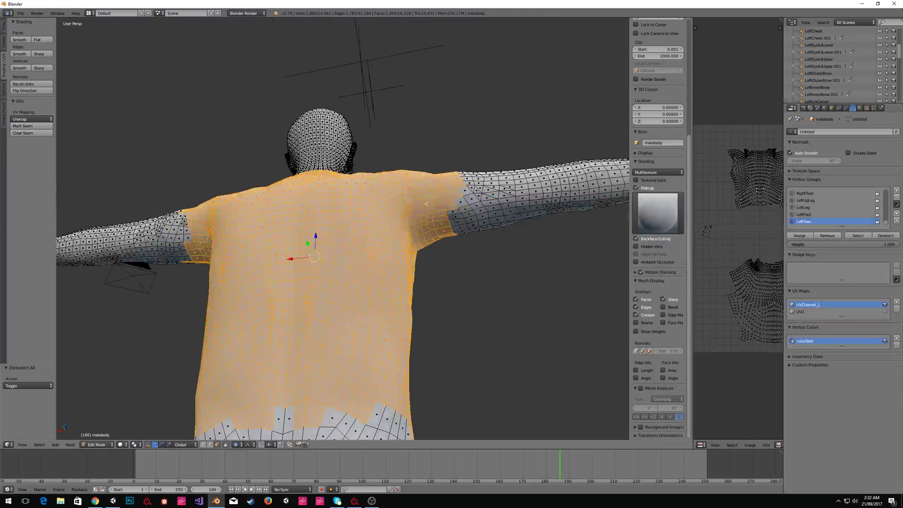
{"action": "left_click_drag", "start_coordinate": [422, 201], "coordinate": [427, 202]}
{"action": "right_click", "coordinate": [427, 203]}
{"action": "middle_click_drag", "start_coordinate": [415, 202], "coordinate": [306, 199]}
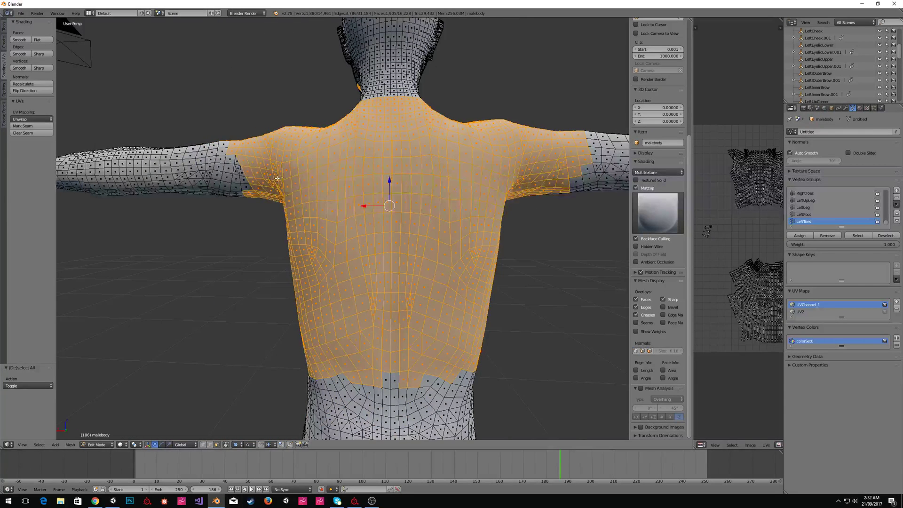
Extend the selection over the back of the left upper arm and trim its sleeve edge.
{"action": "middle_click_drag", "start_coordinate": [335, 172], "coordinate": [347, 166]}
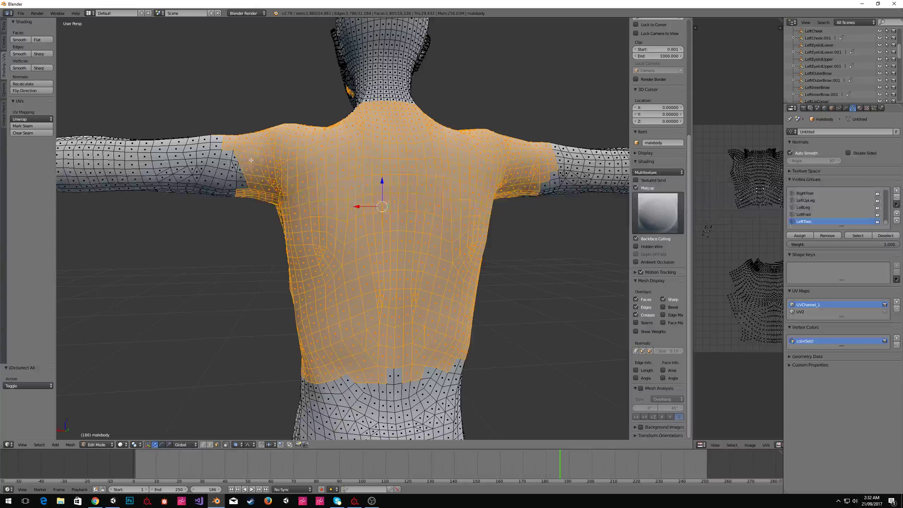
{"action": "key", "text": "l"}
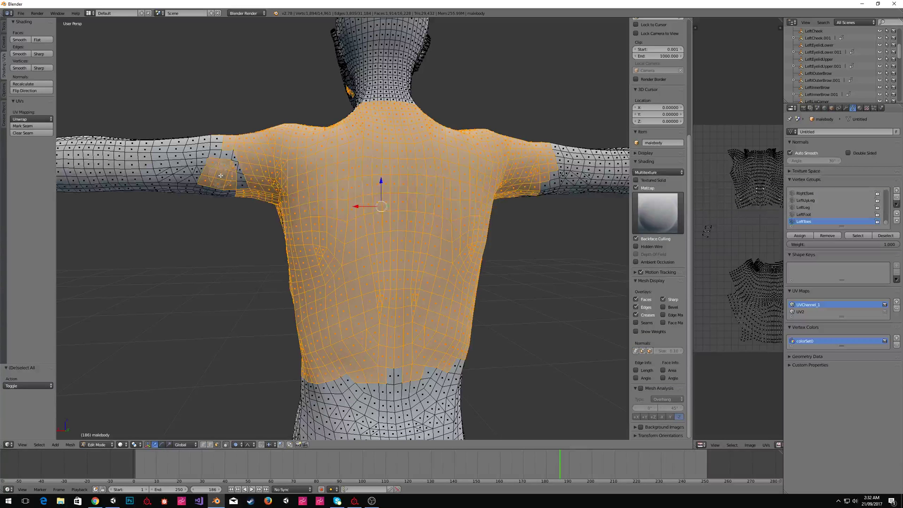
{"action": "middle_click_drag", "start_coordinate": [239, 172], "coordinate": [541, 169]}
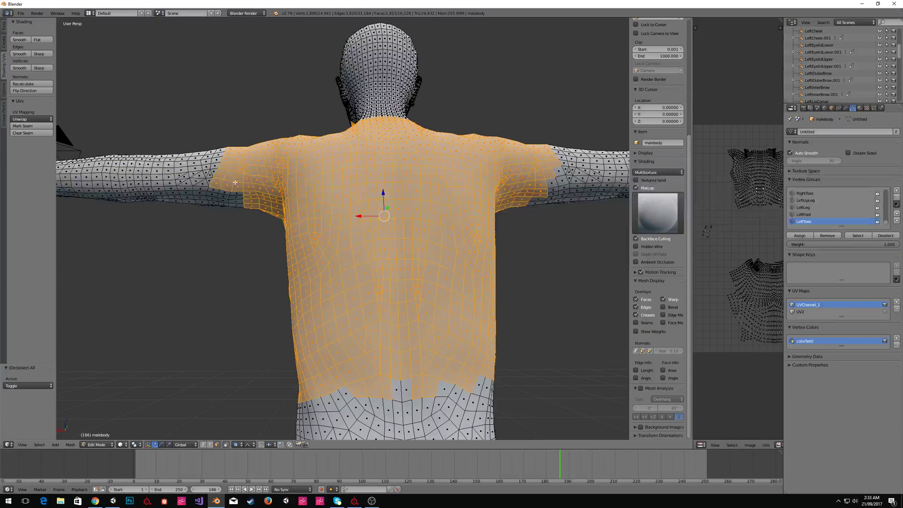
{"action": "right_click", "coordinate": [214, 195]}
{"action": "middle_click_drag", "start_coordinate": [214, 194], "coordinate": [249, 202]}
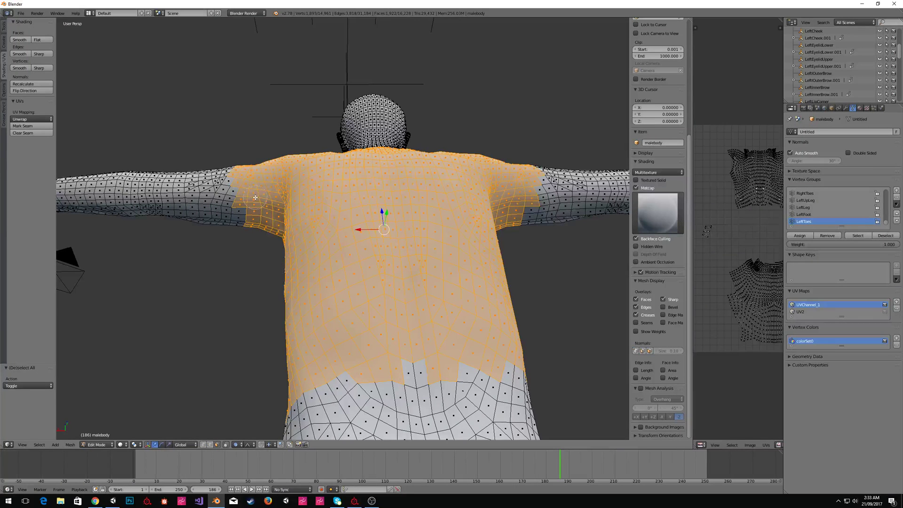
{"action": "middle_click_drag", "start_coordinate": [255, 198], "coordinate": [407, 248]}
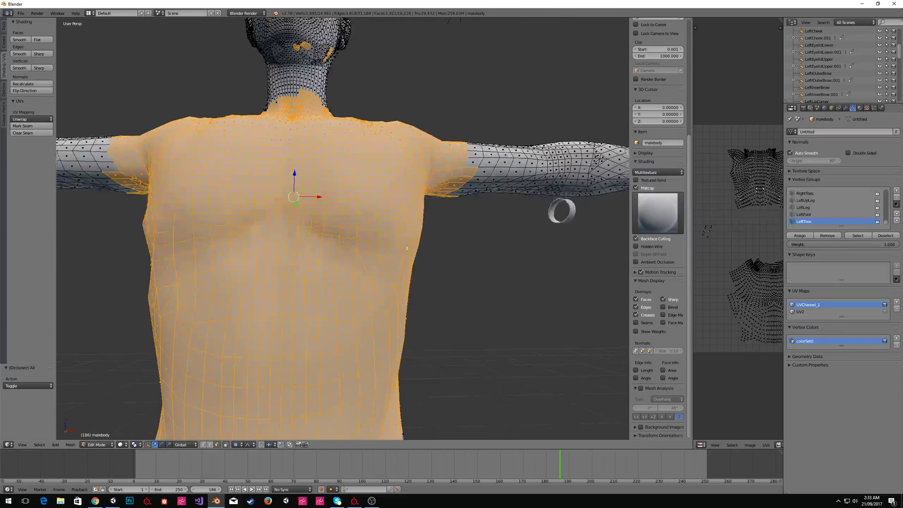
Refine the underside of the left sleeve and fill the missed faces below the left armpit.
{"action": "key", "text": "c"}
{"action": "middle_click_drag", "start_coordinate": [479, 172], "coordinate": [471, 175]}
{"action": "middle_click_drag", "start_coordinate": [486, 216], "coordinate": [481, 201]}
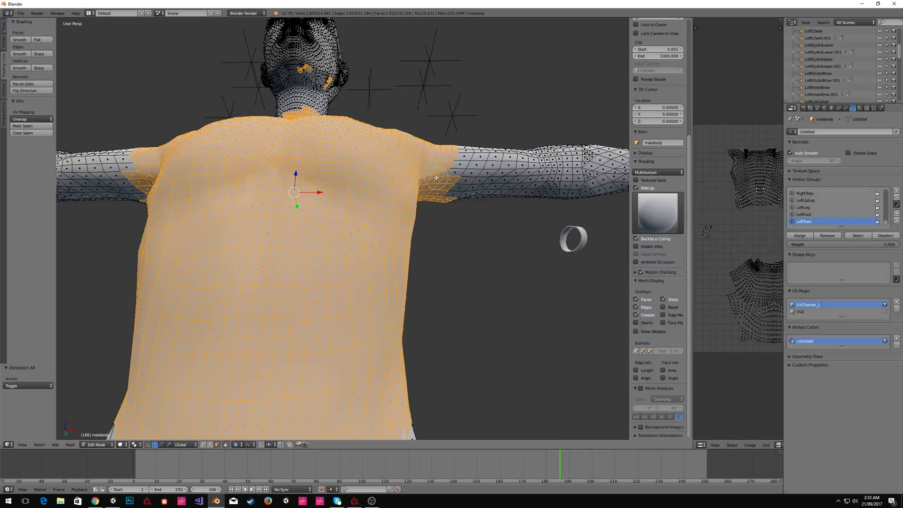
{"action": "key", "text": "Escape"}
{"action": "middle_click_drag", "start_coordinate": [435, 178], "coordinate": [269, 212]}
{"action": "left_click_drag", "start_coordinate": [281, 209], "coordinate": [275, 215]}
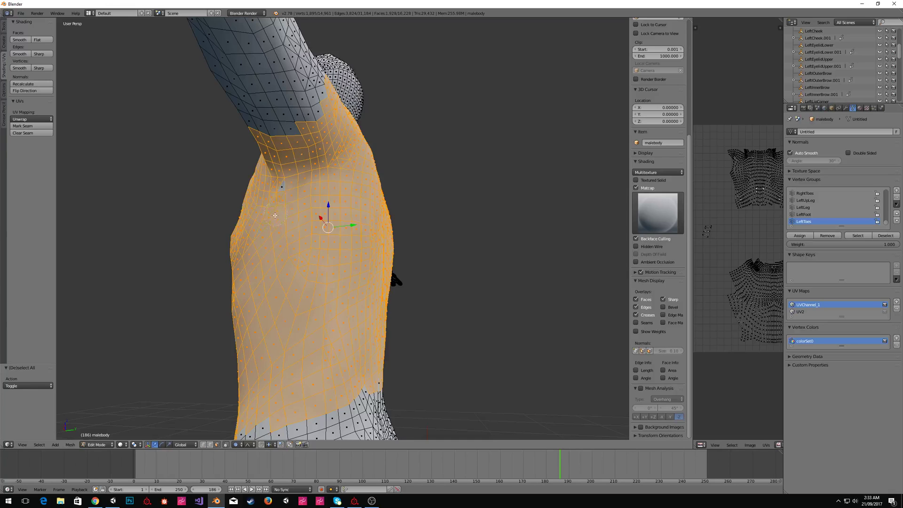
{"action": "key", "text": "c"}
{"action": "middle_click_drag", "start_coordinate": [230, 218], "coordinate": [248, 227]}
{"action": "key", "text": "Escape"}
{"action": "key", "text": "c"}
Deselect the stray faces on the chin and jaw and the faces on the front of the neck.
{"action": "scroll", "coordinate": [390, 234], "scroll_direction": "down", "scroll_amount": 3}
{"action": "middle_click_drag", "start_coordinate": [504, 268], "coordinate": [332, 150]}
{"action": "scroll", "coordinate": [400, 254], "scroll_direction": "up", "scroll_amount": 4}
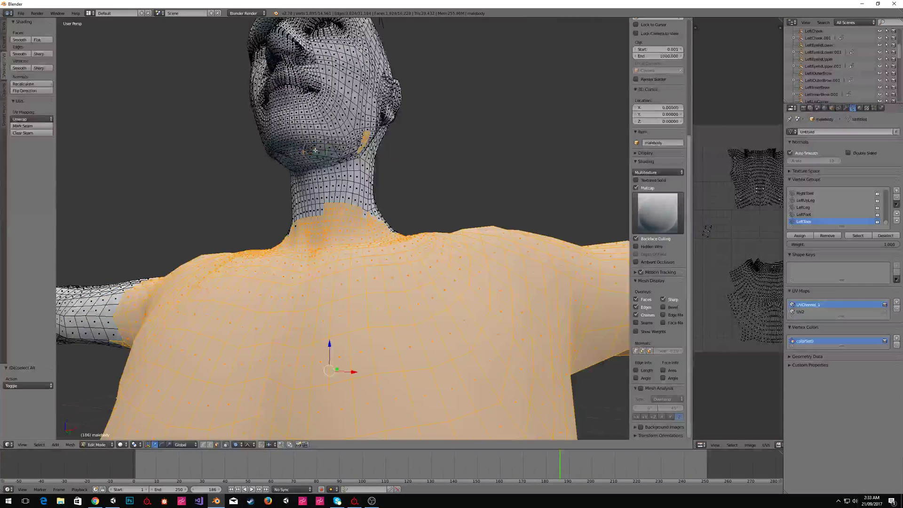
{"action": "key", "text": "ctrl+z"}
{"action": "mouse_move", "coordinate": [276, 187]}
{"action": "middle_mouse_down"}
{"action": "mouse_move", "coordinate": [414, 207]}
{"action": "mouse_move", "coordinate": [317, 202]}
{"action": "mouse_move", "coordinate": [377, 248]}
{"action": "mouse_move", "coordinate": [372, 297]}
{"action": "mouse_move", "coordinate": [387, 256]}
{"action": "mouse_move", "coordinate": [357, 280]}
{"action": "mouse_move", "coordinate": [341, 278]}
{"action": "mouse_move", "coordinate": [335, 265]}
{"action": "mouse_move", "coordinate": [354, 247]}
{"action": "middle_mouse_up"}
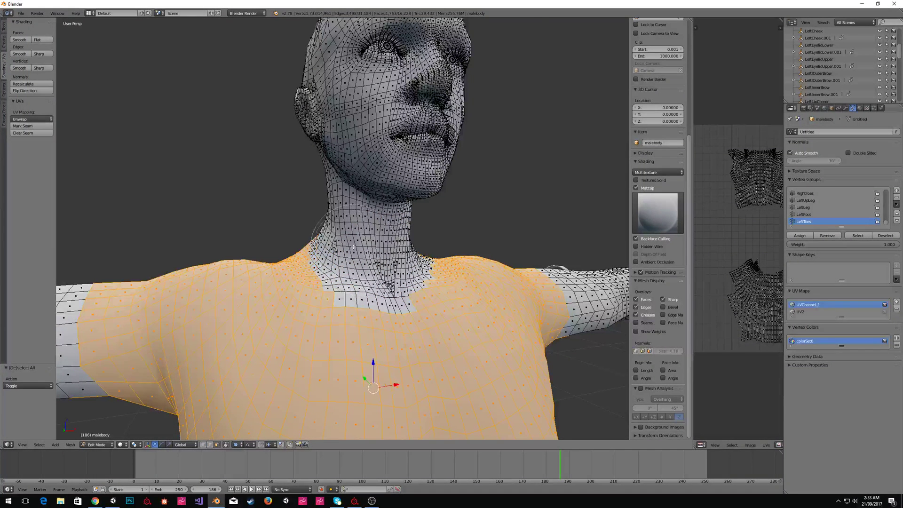
Deselect the faces at the back of the neck base to form a rounded collar opening.
{"action": "scroll", "coordinate": [323, 225], "scroll_direction": "down", "scroll_amount": 2}
{"action": "middle_click_drag", "start_coordinate": [301, 206], "coordinate": [377, 199]}
{"action": "key", "text": "c"}
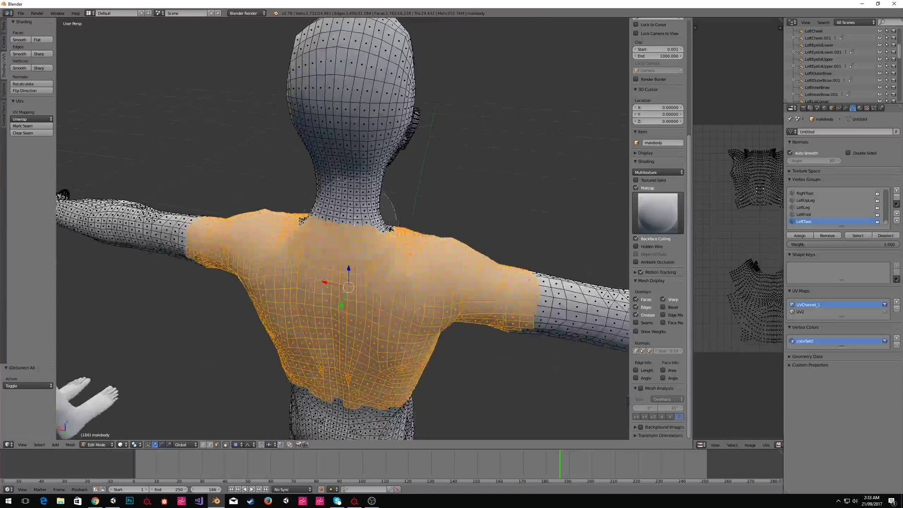
{"action": "middle_click", "coordinate": [346, 222]}
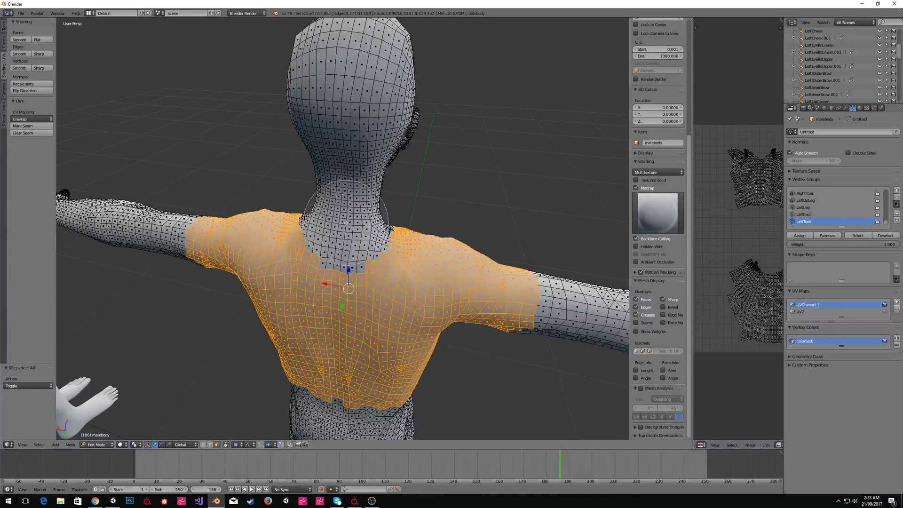
{"action": "middle_click", "coordinate": [338, 225]}
{"action": "right_click", "coordinate": [339, 221]}
{"action": "mouse_move", "coordinate": [336, 207]}
{"action": "middle_mouse_down"}
{"action": "mouse_move", "coordinate": [386, 228]}
{"action": "mouse_move", "coordinate": [437, 226]}
{"action": "mouse_move", "coordinate": [489, 206]}
{"action": "middle_mouse_up"}
Refine the collar edge along the side of the neck.
{"action": "scroll", "coordinate": [436, 226], "scroll_direction": "up", "scroll_amount": 3}
{"action": "key", "text": "c"}
{"action": "scroll", "coordinate": [446, 297], "scroll_direction": "up", "scroll_amount": 3}
{"action": "left_click_drag", "start_coordinate": [429, 308], "coordinate": [419, 269]}
{"action": "right_click", "coordinate": [419, 269]}
{"action": "mouse_move", "coordinate": [419, 269]}
{"action": "middle_mouse_down"}
{"action": "mouse_move", "coordinate": [340, 293]}
{"action": "mouse_move", "coordinate": [353, 280]}
{"action": "mouse_move", "coordinate": [473, 263]}
{"action": "mouse_move", "coordinate": [334, 277]}
{"action": "middle_mouse_up"}
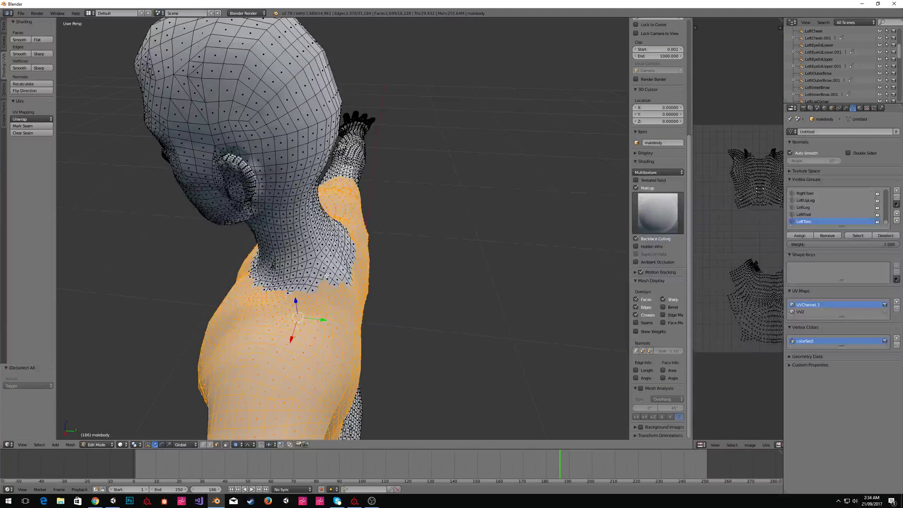
Even out the front neckline by reselecting faces on the upper chest below the throat.
{"action": "middle_click_drag", "start_coordinate": [404, 275], "coordinate": [346, 348]}
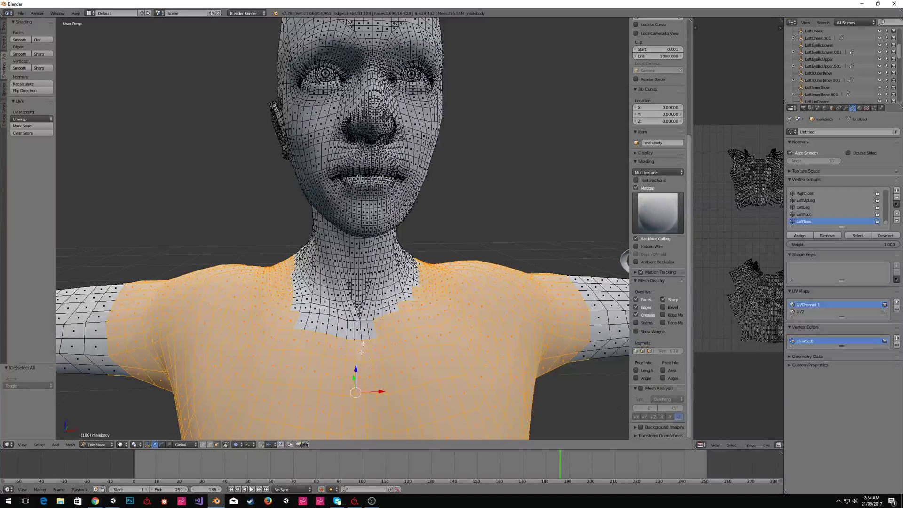
{"action": "mouse_move", "coordinate": [367, 348]}
{"action": "left_mouse_down"}
{"action": "mouse_move", "coordinate": [347, 333]}
{"action": "mouse_move", "coordinate": [328, 344]}
{"action": "left_mouse_up"}
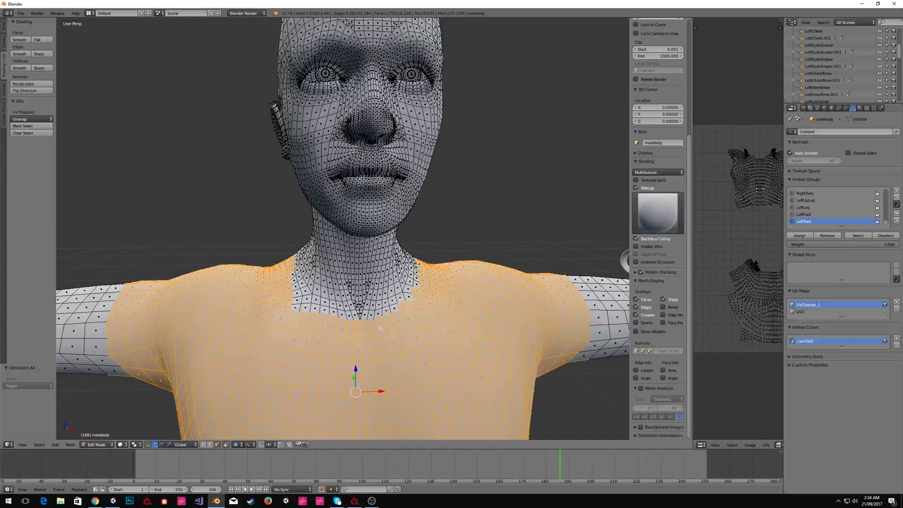
{"action": "middle_click", "coordinate": [402, 293]}
Smooth the neckline over the shoulders, across the back of the neck and around the front.
{"action": "middle_click_drag", "start_coordinate": [627, 261], "coordinate": [475, 240]}
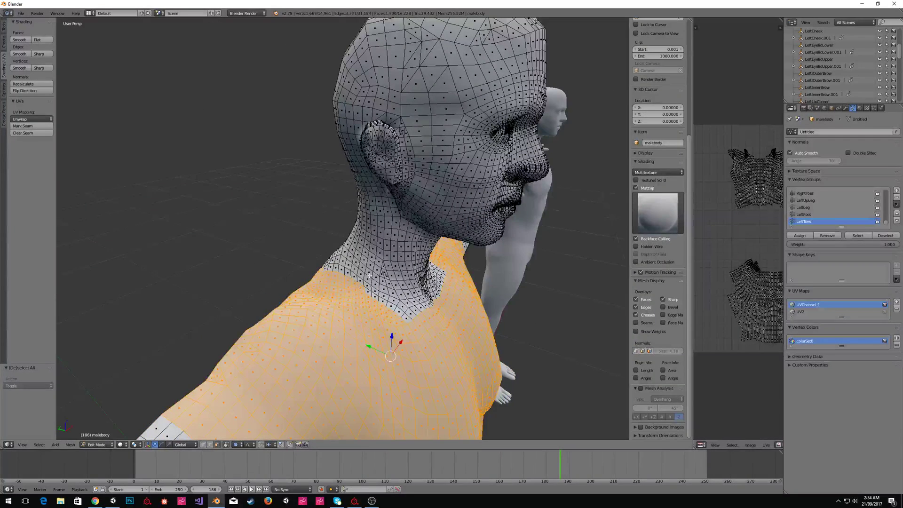
{"action": "middle_click", "coordinate": [343, 264]}
{"action": "mouse_move", "coordinate": [263, 257]}
{"action": "middle_mouse_down"}
{"action": "mouse_move", "coordinate": [351, 271]}
{"action": "mouse_move", "coordinate": [365, 255]}
{"action": "mouse_move", "coordinate": [353, 254]}
{"action": "mouse_move", "coordinate": [376, 249]}
{"action": "mouse_move", "coordinate": [279, 250]}
{"action": "middle_mouse_up"}
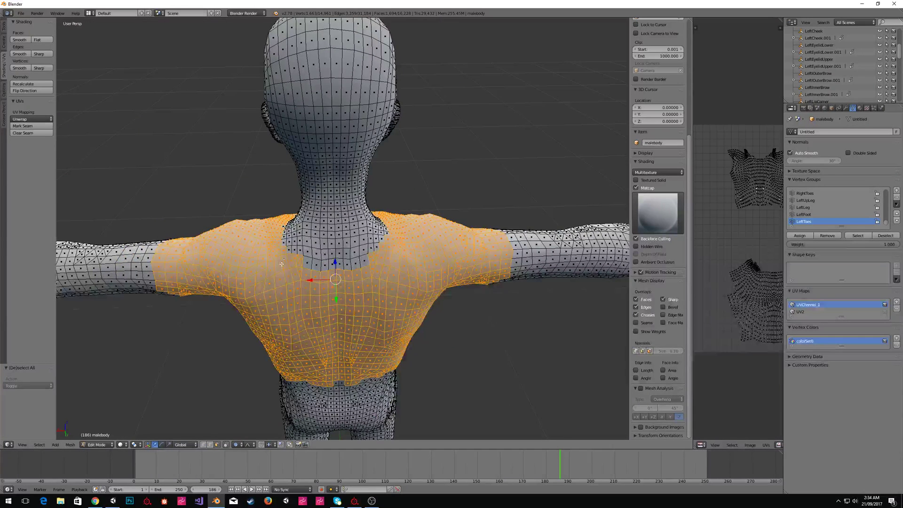
{"action": "middle_click_drag", "start_coordinate": [217, 254], "coordinate": [618, 240]}
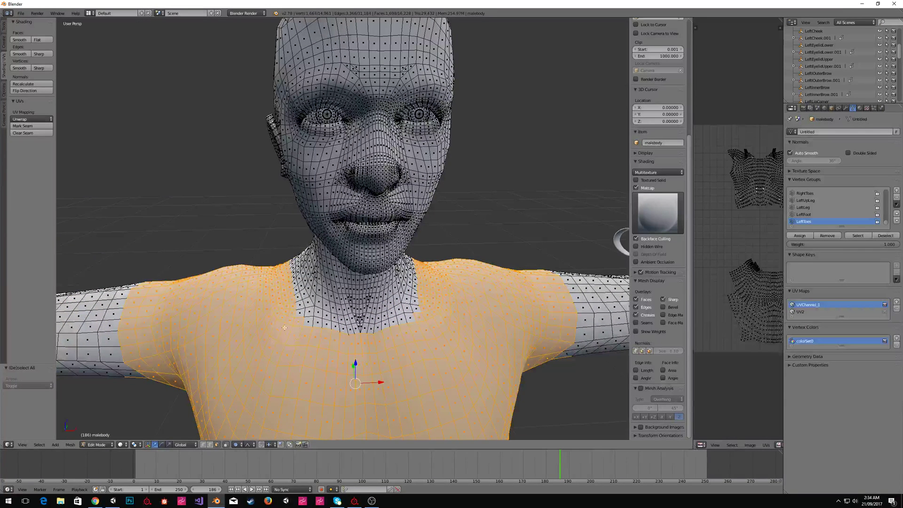
{"action": "right_click", "coordinate": [432, 339], "text": "shift"}
Extend the shirt selection down the front of the body to just above the hips.
{"action": "scroll", "coordinate": [432, 320], "scroll_direction": "down", "scroll_amount": 7}
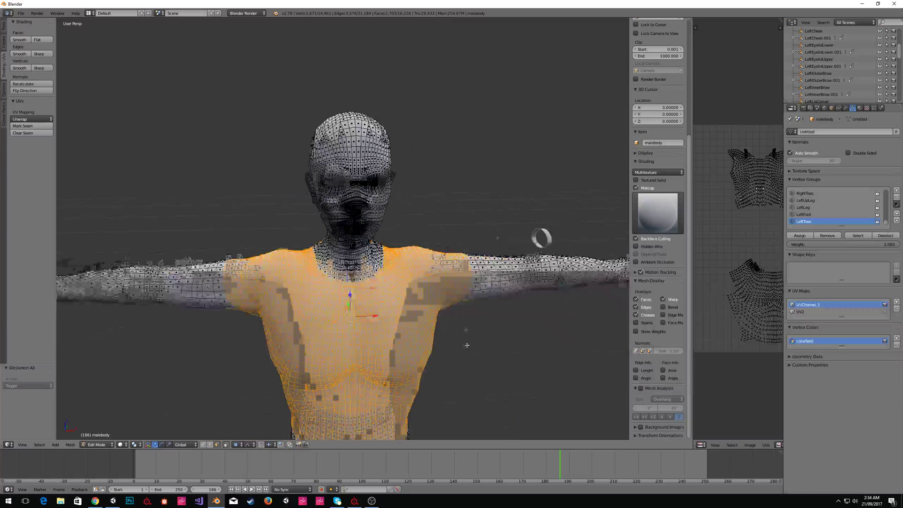
{"action": "middle_click_drag", "start_coordinate": [458, 311], "coordinate": [374, 374]}
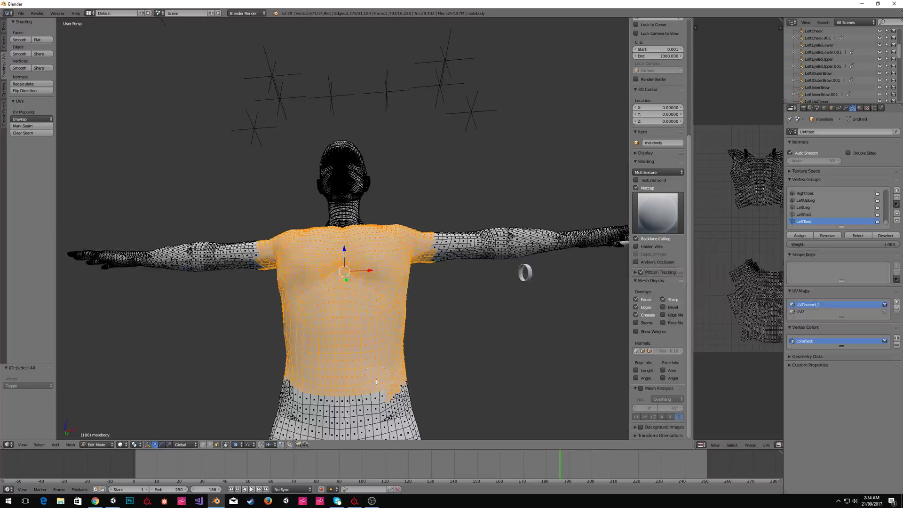
{"action": "mouse_move", "coordinate": [379, 407]}
{"action": "left_mouse_down"}
{"action": "mouse_move", "coordinate": [400, 398]}
{"action": "mouse_move", "coordinate": [334, 407]}
{"action": "mouse_move", "coordinate": [287, 398]}
{"action": "mouse_move", "coordinate": [298, 402]}
{"action": "left_mouse_up"}
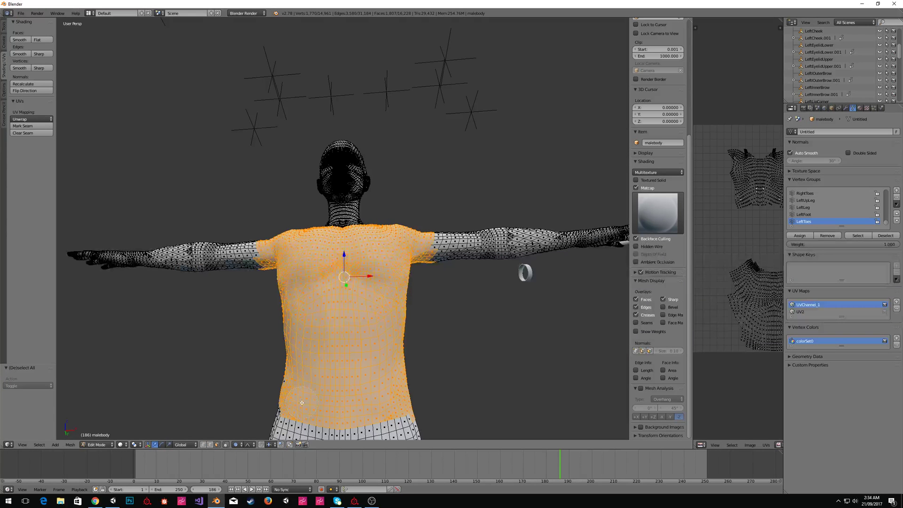
Extend the shirt selection down the left side of the waist to match the front hem.
{"action": "mouse_move", "coordinate": [466, 372]}
{"action": "middle_mouse_down"}
{"action": "mouse_move", "coordinate": [473, 365]}
{"action": "mouse_move", "coordinate": [417, 353]}
{"action": "mouse_move", "coordinate": [318, 408]}
{"action": "middle_mouse_up"}
{"action": "right_click", "coordinate": [315, 399], "text": "shift"}
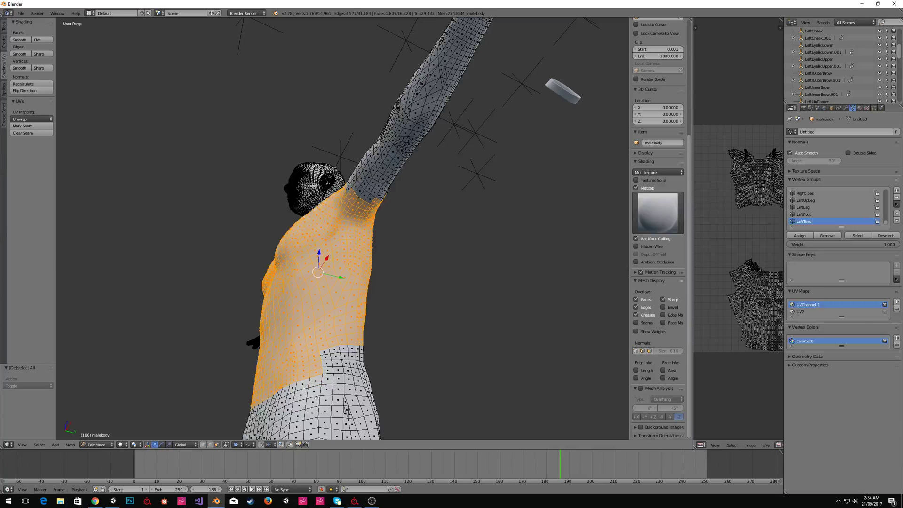
{"action": "key", "text": "c"}
{"action": "left_click", "coordinate": [335, 354]}
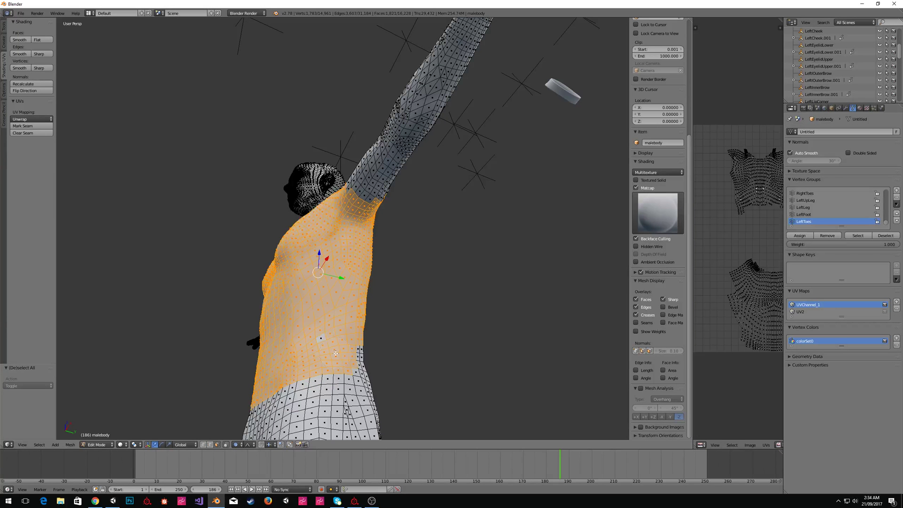
{"action": "left_click_drag", "start_coordinate": [328, 348], "coordinate": [376, 359]}
{"action": "key", "text": "Escape"}
Extend the shirt selection down the right side and across the back of the waist to complete the hem.
{"action": "middle_click_drag", "start_coordinate": [179, 308], "coordinate": [332, 334]}
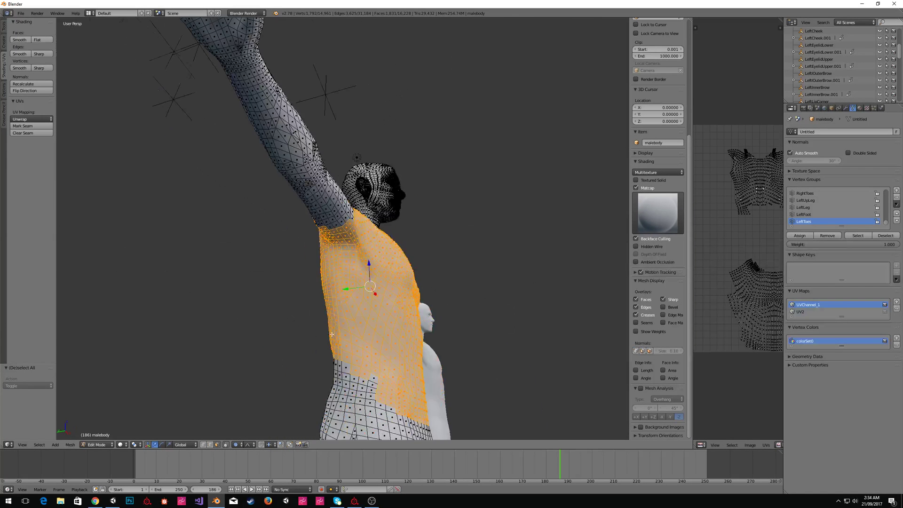
{"action": "left_click_drag", "start_coordinate": [390, 391], "coordinate": [324, 380]}
{"action": "key", "text": "Escape"}
{"action": "middle_click_drag", "start_coordinate": [168, 303], "coordinate": [248, 310]}
{"action": "mouse_move", "coordinate": [368, 377]}
{"action": "left_mouse_down"}
{"action": "mouse_move", "coordinate": [357, 386]}
{"action": "mouse_move", "coordinate": [310, 381]}
{"action": "mouse_move", "coordinate": [324, 385]}
{"action": "left_mouse_up"}
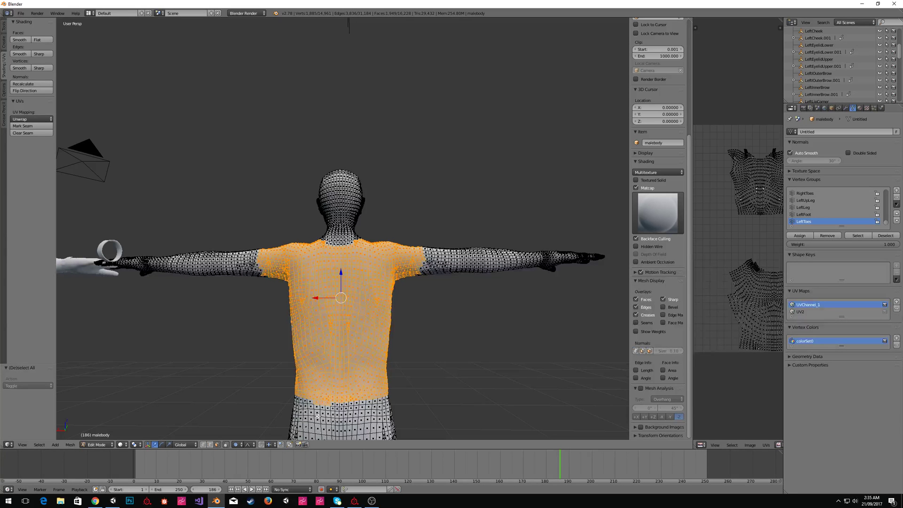
Duplicate the selected shirt faces in place and separate the selection into its own object.
{"action": "middle_click_drag", "start_coordinate": [320, 417], "coordinate": [406, 285]}
{"action": "key", "text": "shift+d"}
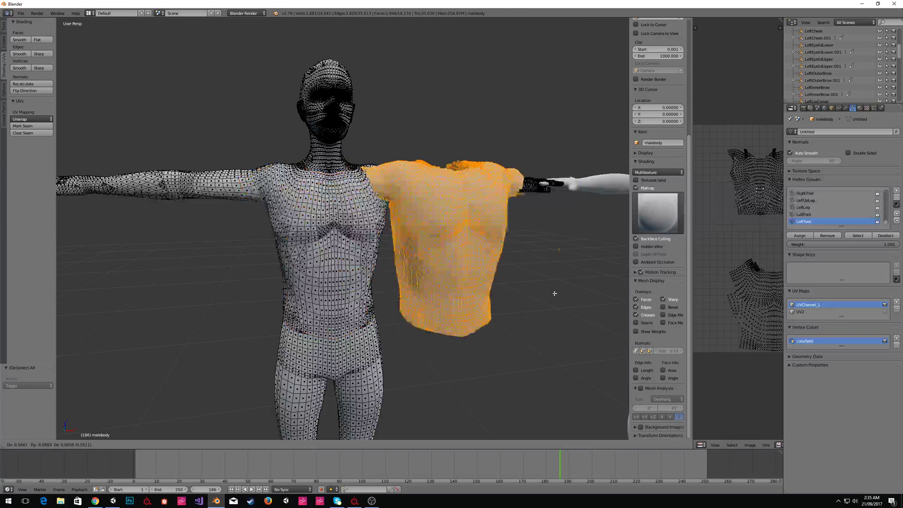
{"action": "right_click", "coordinate": [523, 242]}
{"action": "key", "text": "p"}
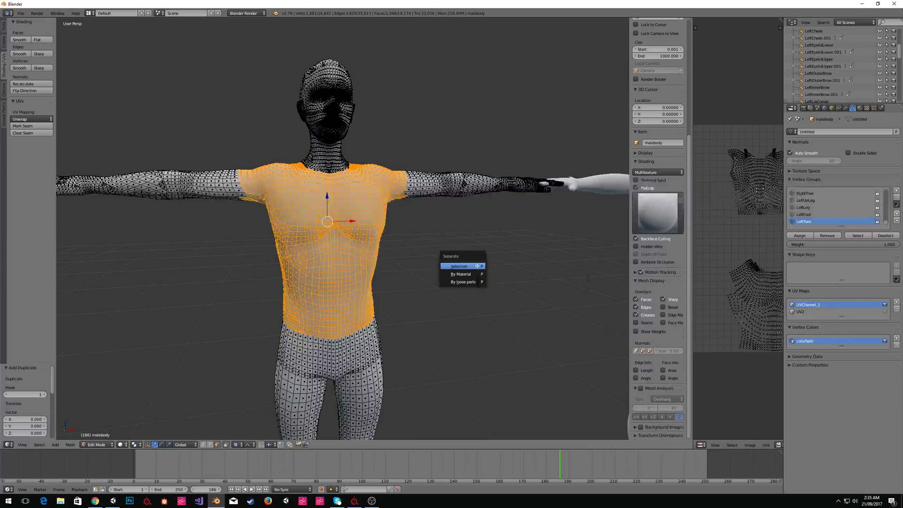
{"action": "left_click", "coordinate": [466, 267]}
Open the separated shirt object for mesh editing and try to remove its lambert2 material slot.
{"action": "key", "text": "Tab"}
{"action": "right_click", "coordinate": [360, 238]}
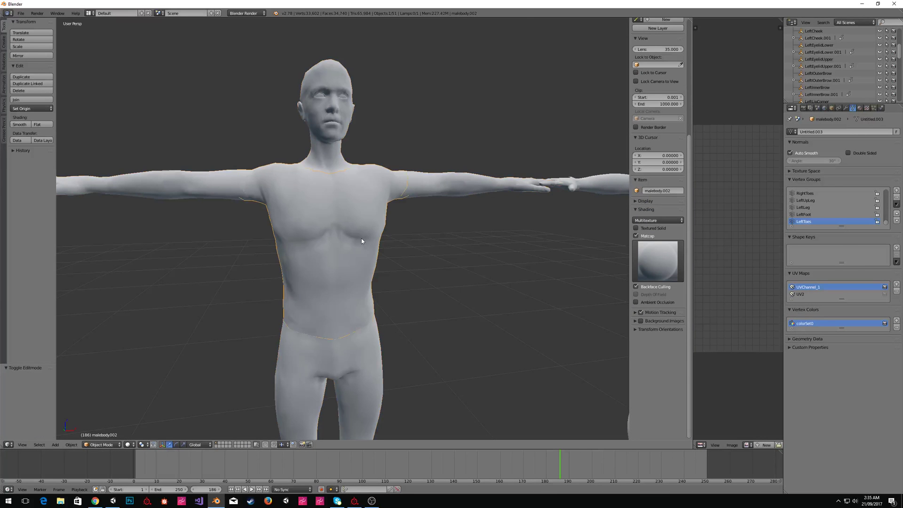
{"action": "key", "text": "Tab"}
{"action": "middle_click_drag", "start_coordinate": [437, 240], "coordinate": [450, 258]}
{"action": "left_click", "coordinate": [859, 108]}
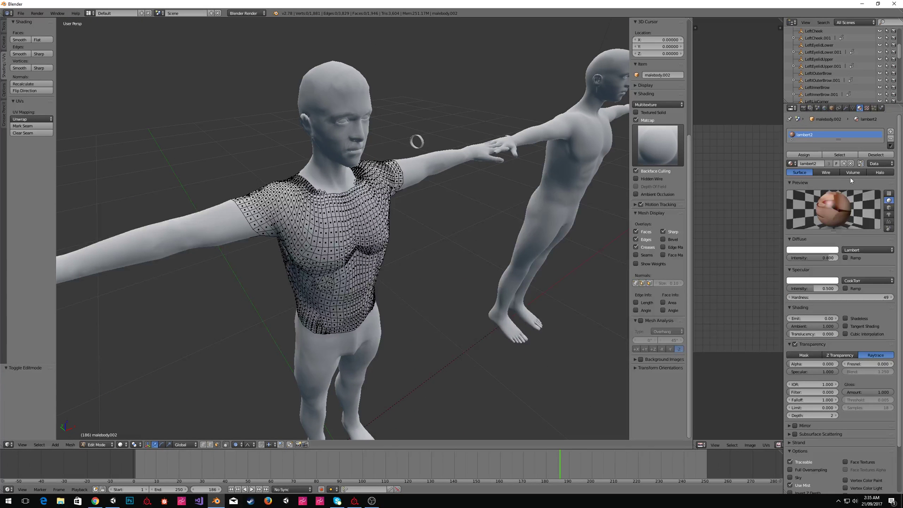
{"action": "left_click", "coordinate": [890, 139]}
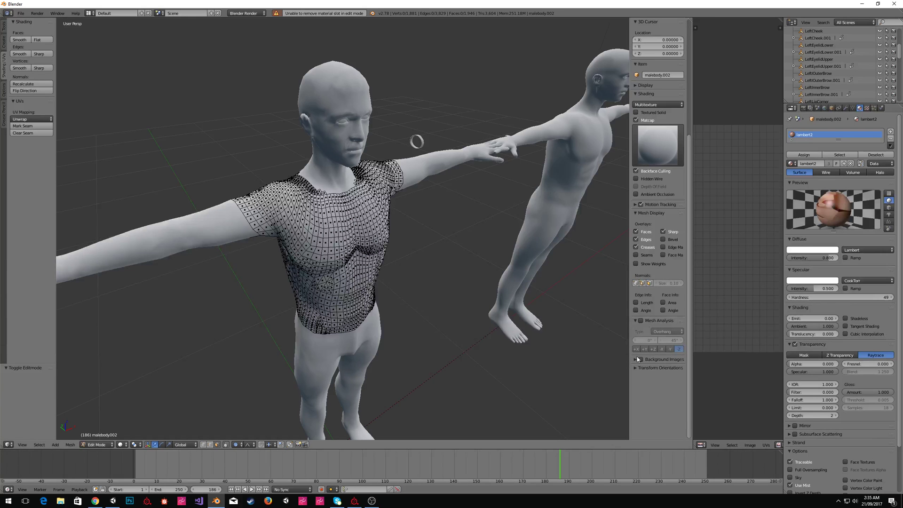
Turn off Matcap shading in the viewport and briefly preview the models in Textured Solid.
{"action": "left_click", "coordinate": [648, 120]}
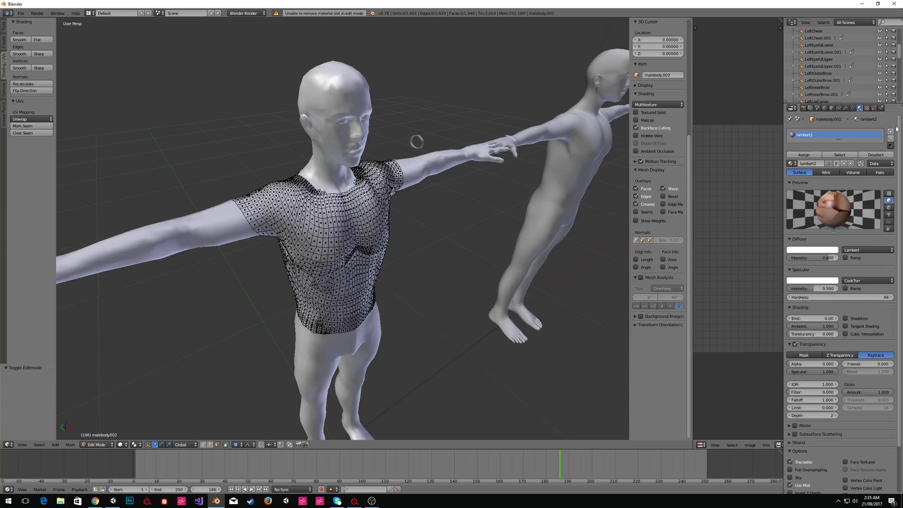
{"action": "left_click", "coordinate": [649, 112]}
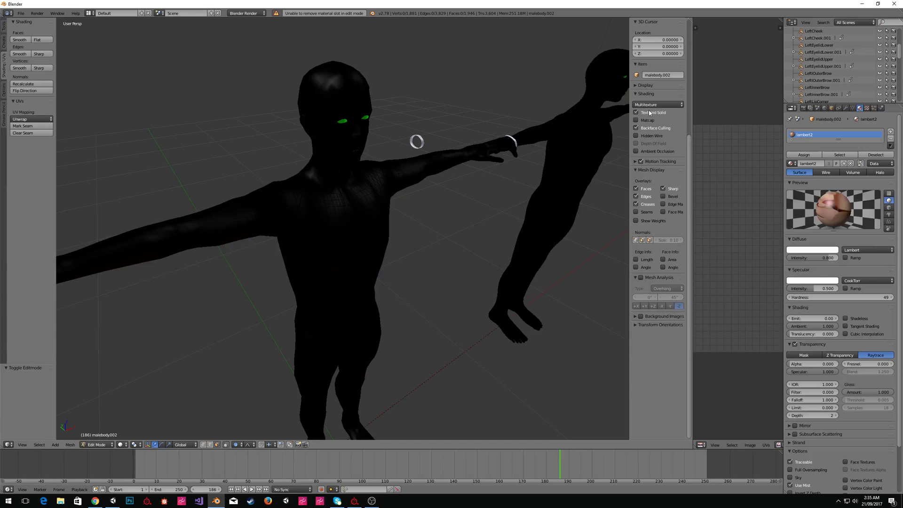
{"action": "left_click", "coordinate": [649, 113]}
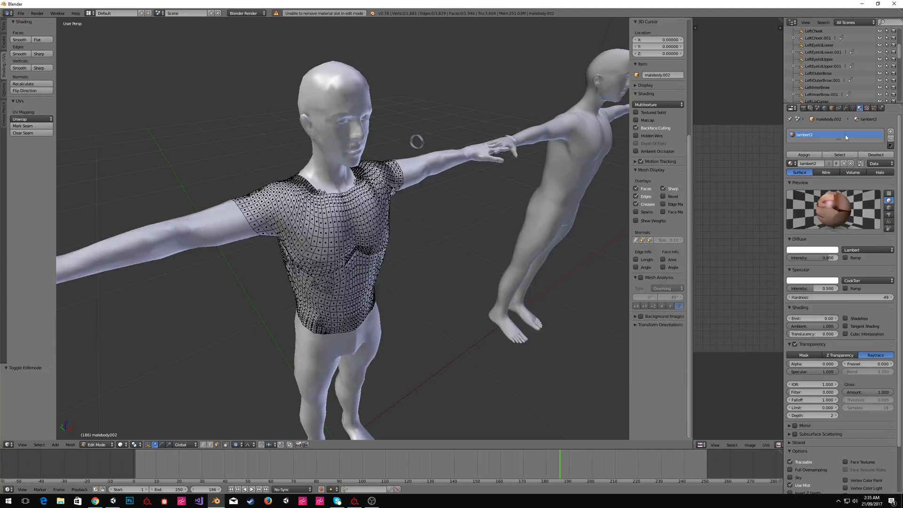
Select the whole shirt mesh and assign it to a second material slot with a newly created material.
{"action": "scroll", "coordinate": [658, 141], "scroll_direction": "up", "scroll_amount": 4}
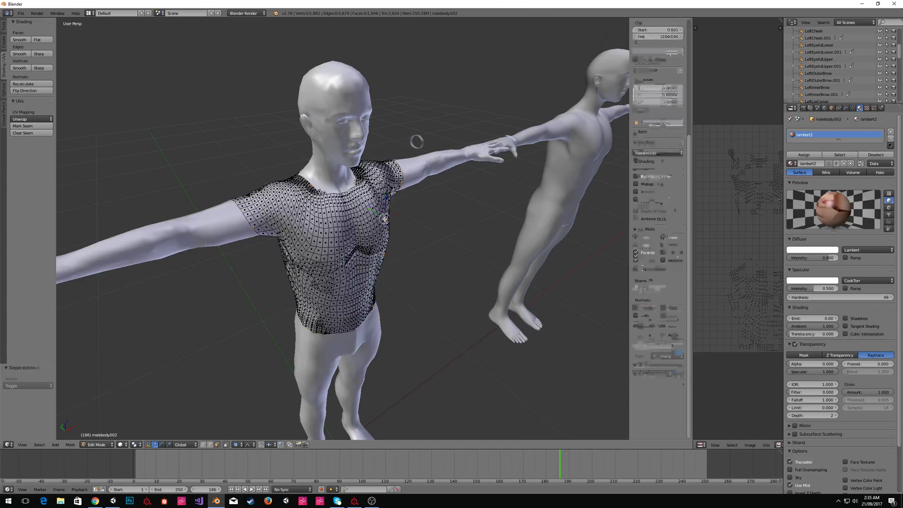
{"action": "key", "text": "a"}
{"action": "left_click", "coordinate": [890, 139]}
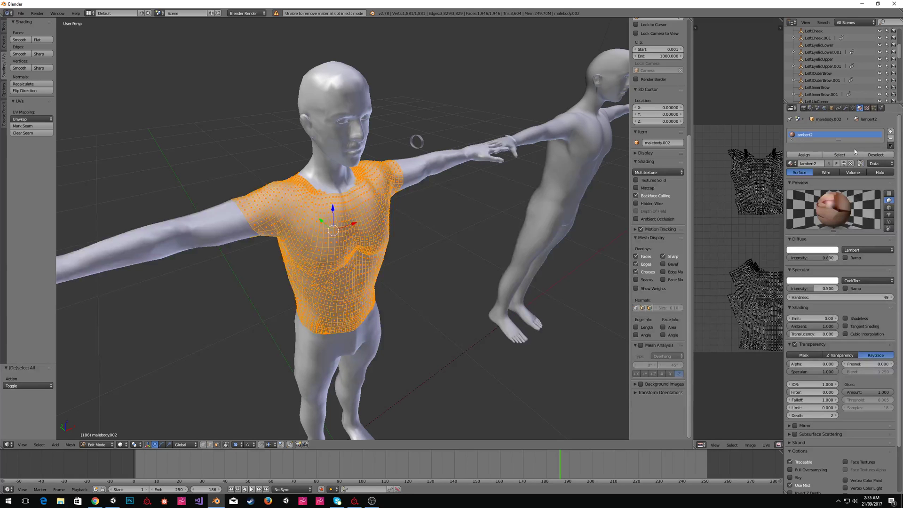
{"action": "left_click", "coordinate": [890, 133]}
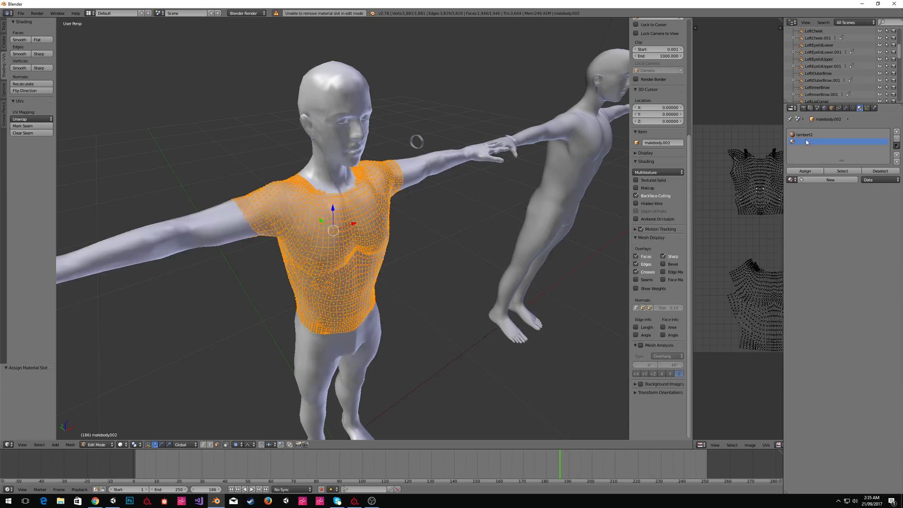
{"action": "left_click", "coordinate": [829, 180]}
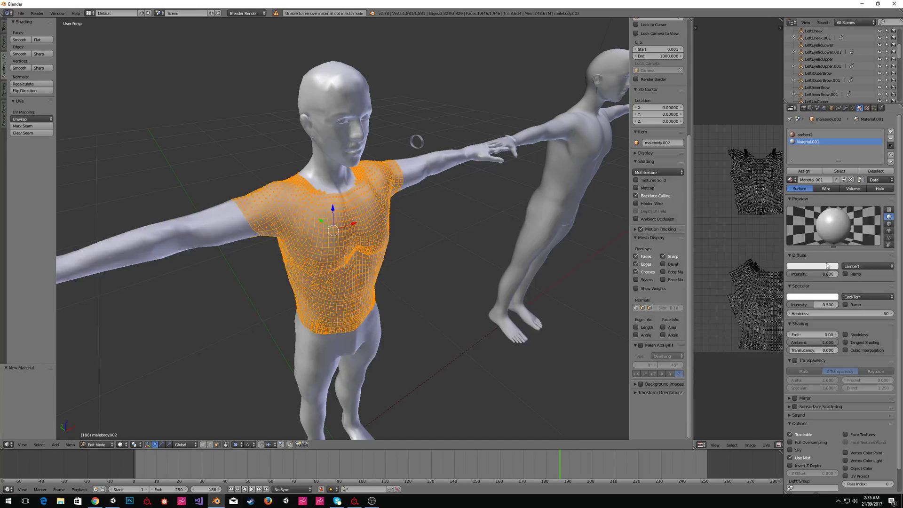
Switch the shirt mesh to vertex selection for editing the front neckline.
{"action": "key", "text": "Tab"}
{"action": "middle_click_drag", "start_coordinate": [396, 145], "coordinate": [357, 132]}
{"action": "scroll", "coordinate": [396, 139], "scroll_direction": "up", "scroll_amount": 4}
{"action": "middle_click_drag", "start_coordinate": [410, 148], "coordinate": [414, 80]}
{"action": "key", "text": "Tab"}
{"action": "scroll", "coordinate": [414, 80], "scroll_direction": "up", "scroll_amount": 4}
{"action": "key", "text": "ctrl+Tab"}
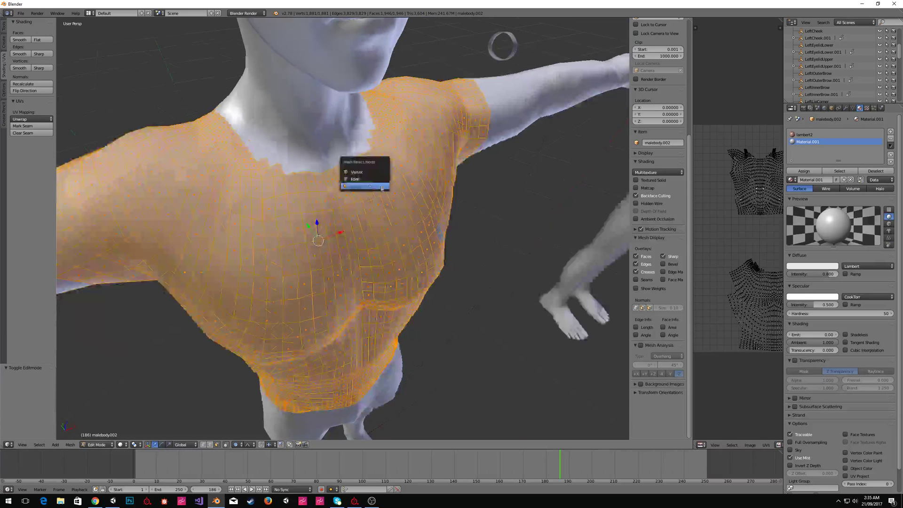
{"action": "left_click", "coordinate": [368, 179]}
{"action": "key", "text": "ctrl+Tab"}
{"action": "left_click", "coordinate": [277, 166]}
Fill the notches along the wearer's right half of the front neckline with triangular faces.
{"action": "right_click", "coordinate": [252, 152]}
{"action": "right_click", "coordinate": [256, 162], "text": "shift"}
{"action": "right_click", "coordinate": [267, 158], "text": "shift"}
{"action": "key", "text": "f"}
{"action": "right_click", "coordinate": [270, 169]}
{"action": "right_click", "coordinate": [267, 158], "text": "shift"}
{"action": "right_click", "coordinate": [279, 164], "text": "shift"}
{"action": "key", "text": "f"}
{"action": "right_click", "coordinate": [283, 174]}
{"action": "right_click", "coordinate": [281, 165], "text": "shift"}
{"action": "right_click", "coordinate": [273, 175], "text": "shift"}
{"action": "key", "text": "f"}
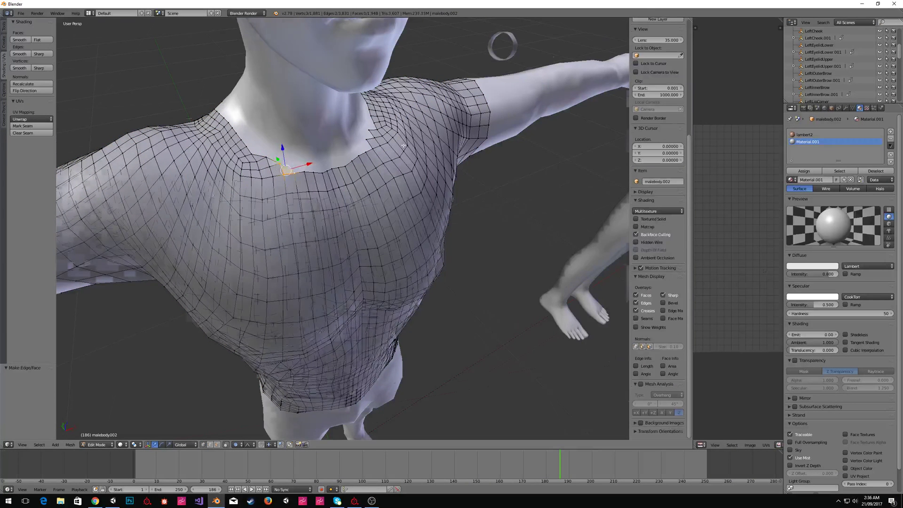
Fill the notches along the wearer's left half of the front neckline with triangular faces.
{"action": "middle_click_drag", "start_coordinate": [278, 173], "coordinate": [255, 185]}
{"action": "right_click", "coordinate": [345, 162]}
{"action": "right_click", "coordinate": [347, 171], "text": "shift"}
{"action": "right_click", "coordinate": [338, 174], "text": "shift"}
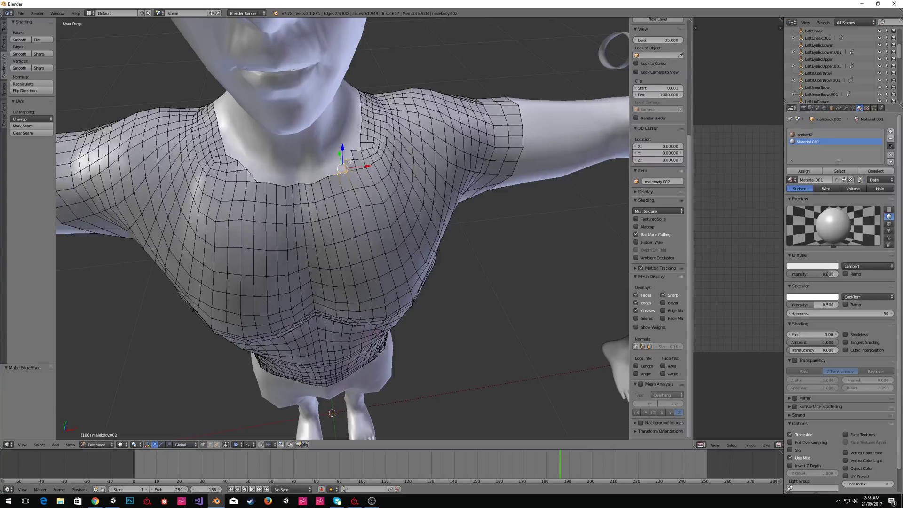
{"action": "right_click", "coordinate": [351, 150]}
{"action": "right_click", "coordinate": [352, 158], "text": "shift"}
{"action": "right_click", "coordinate": [345, 161], "text": "shift"}
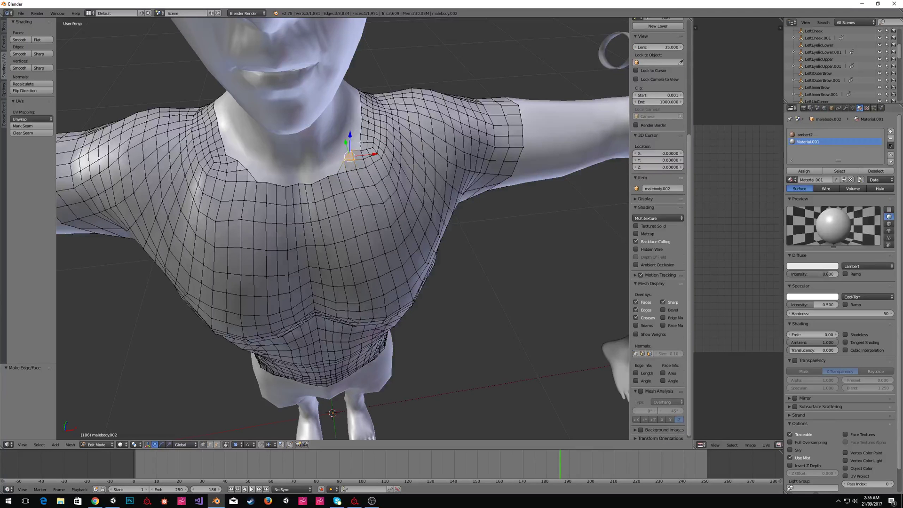
{"action": "right_click", "coordinate": [360, 143]}
{"action": "right_click", "coordinate": [361, 151], "text": "shift"}
{"action": "right_click", "coordinate": [352, 151], "text": "shift"}
{"action": "key", "text": "f"}
Fill the notches where the neckline crosses the wearer's left shoulder.
{"action": "middle_click_drag", "start_coordinate": [357, 127], "coordinate": [292, 144]}
{"action": "right_click", "coordinate": [345, 143]}
{"action": "right_click", "coordinate": [353, 149], "text": "shift"}
{"action": "right_click", "coordinate": [360, 142]}
{"action": "right_click", "coordinate": [369, 150], "text": "shift"}
{"action": "right_click", "coordinate": [374, 141], "text": "shift"}
{"action": "key", "text": "f"}
Fill the neckline notches from the wearer's left shoulder around to the back of the neck.
{"action": "middle_click_drag", "start_coordinate": [428, 142], "coordinate": [401, 140]}
{"action": "right_click", "coordinate": [361, 145]}
{"action": "right_click", "coordinate": [366, 155], "text": "shift"}
{"action": "right_click", "coordinate": [377, 153], "text": "shift"}
{"action": "key", "text": "f"}
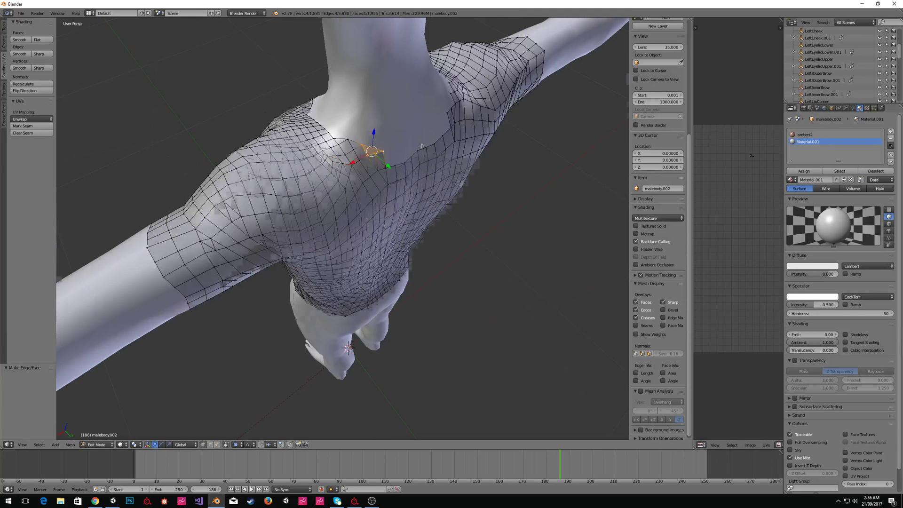
{"action": "middle_click_drag", "start_coordinate": [383, 151], "coordinate": [386, 153]}
{"action": "right_click", "coordinate": [369, 150]}
{"action": "right_click", "coordinate": [370, 166], "text": "shift"}
{"action": "right_click", "coordinate": [389, 169], "text": "shift"}
{"action": "key", "text": "f"}
{"action": "middle_click_drag", "start_coordinate": [454, 157], "coordinate": [423, 157]}
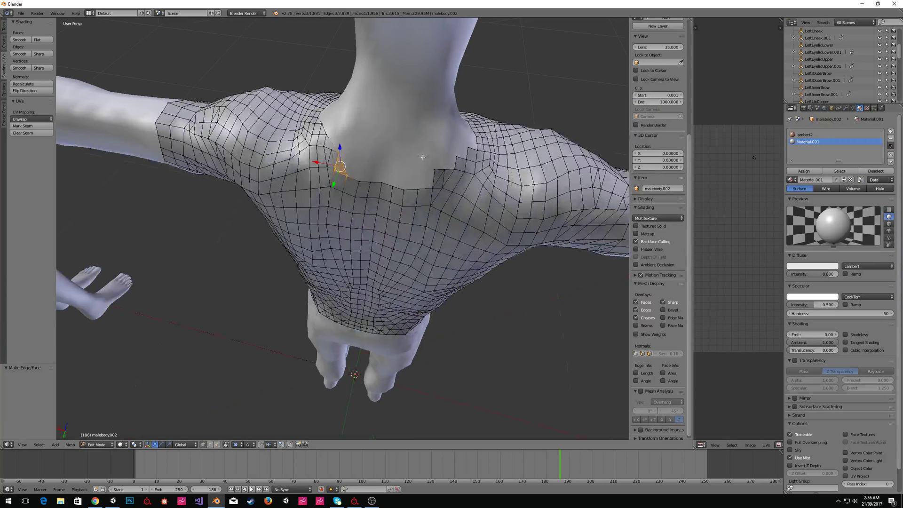
Fill the remaining notches along the wearer's right half of the back neckline.
{"action": "right_click", "coordinate": [418, 190]}
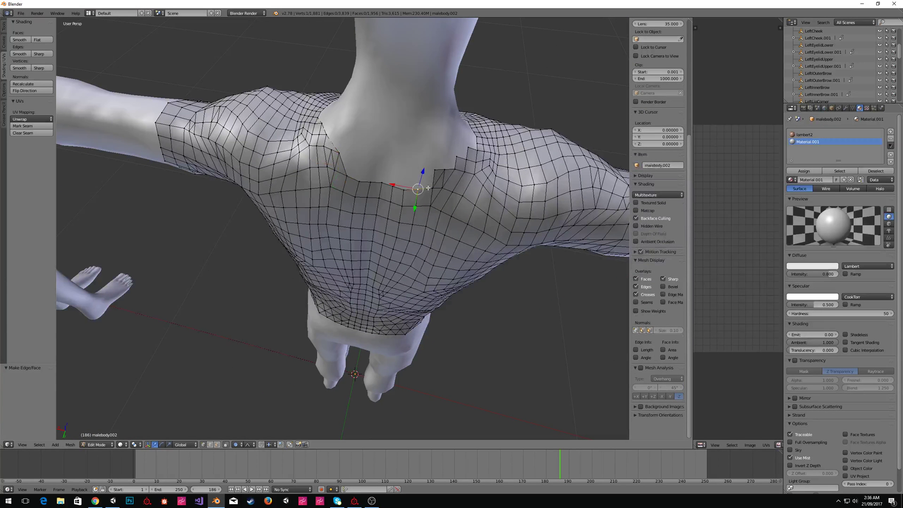
{"action": "right_click", "coordinate": [453, 168]}
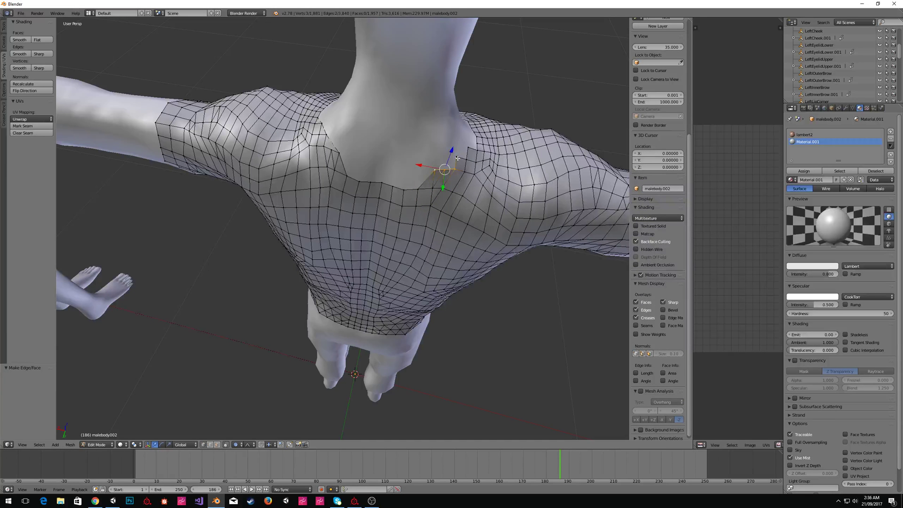
{"action": "right_click", "coordinate": [469, 150]}
{"action": "right_click", "coordinate": [464, 165], "text": "shift"}
{"action": "right_click", "coordinate": [457, 157], "text": "shift"}
{"action": "key", "text": "f"}
{"action": "middle_click_drag", "start_coordinate": [522, 155], "coordinate": [174, 140]}
{"action": "right_click", "coordinate": [445, 185]}
{"action": "right_click", "coordinate": [446, 187], "text": "shift"}
{"action": "right_click", "coordinate": [460, 184], "text": "shift"}
Fill the notches in the front of the right sleeve hem with triangular faces.
{"action": "right_click", "coordinate": [174, 140]}
{"action": "right_click", "coordinate": [182, 159], "text": "shift"}
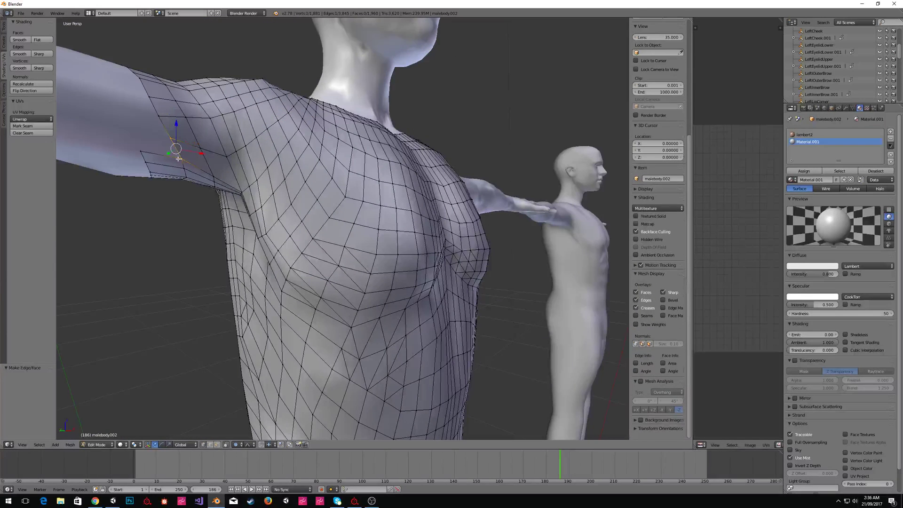
{"action": "key", "text": "f"}
{"action": "right_click", "coordinate": [169, 138]}
{"action": "right_click", "coordinate": [159, 117], "text": "shift"}
{"action": "right_click", "coordinate": [142, 150], "text": "shift"}
{"action": "key", "text": "f"}
Fill the notches in the front of the left sleeve hem with triangular faces.
{"action": "middle_click_drag", "start_coordinate": [414, 207], "coordinate": [471, 231]}
{"action": "right_click", "coordinate": [457, 178]}
{"action": "right_click", "coordinate": [470, 172], "text": "shift"}
{"action": "right_click", "coordinate": [470, 187], "text": "shift"}
{"action": "scroll", "coordinate": [492, 191], "scroll_direction": "up", "scroll_amount": 3}
{"action": "right_click", "coordinate": [532, 148]}
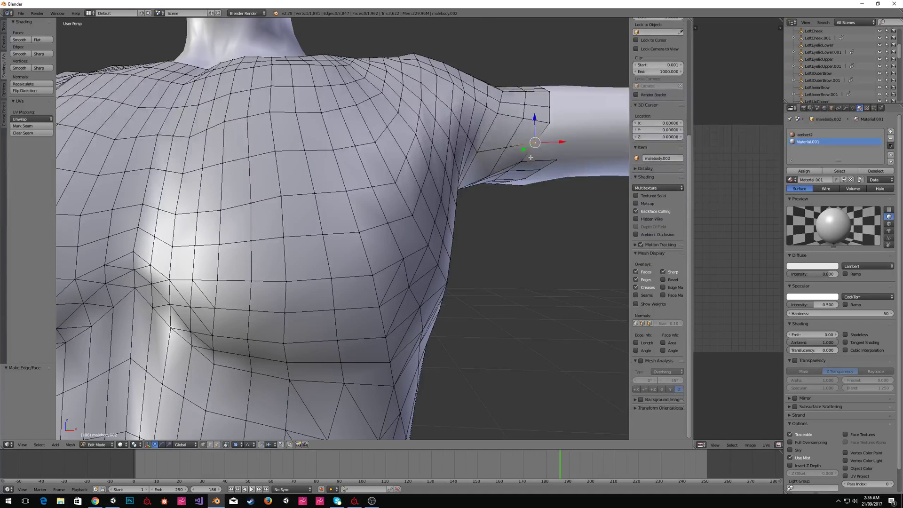
{"action": "right_click", "coordinate": [553, 162], "text": "ctrl"}
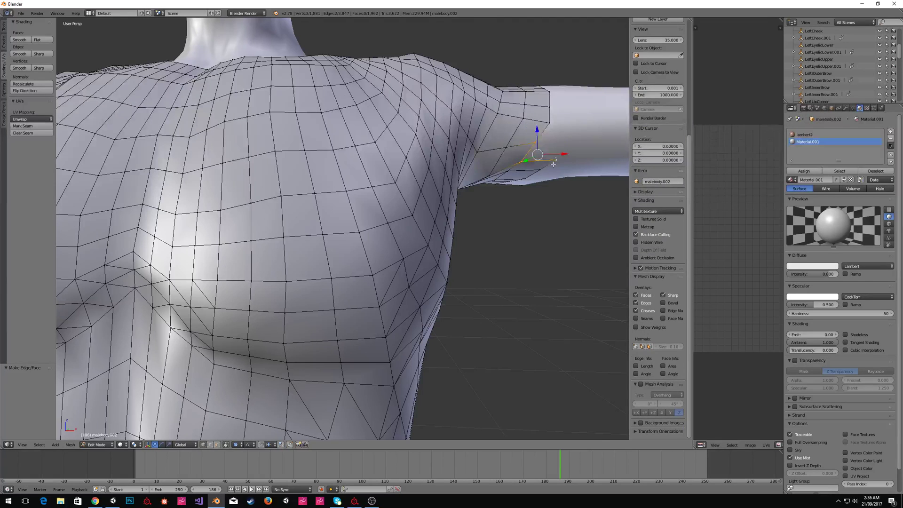
{"action": "right_click", "coordinate": [549, 123]}
{"action": "right_click", "coordinate": [536, 142], "text": "shift"}
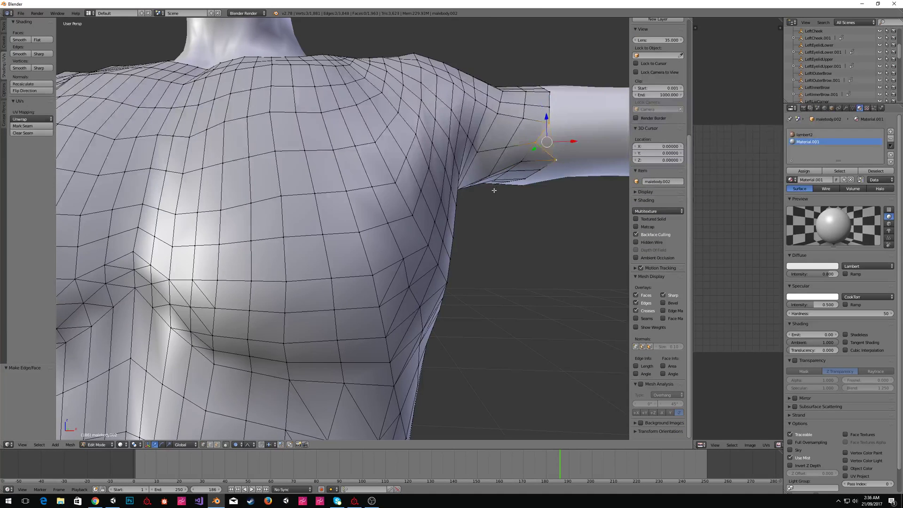
{"action": "key", "text": "f"}
{"action": "scroll", "coordinate": [493, 191], "scroll_direction": "down", "scroll_amount": 3}
{"action": "middle_click_drag", "start_coordinate": [494, 191], "coordinate": [548, 192]}
Fill the notch on the underside of the right sleeve hem with a face.
{"action": "middle_click_drag", "start_coordinate": [324, 130], "coordinate": [428, 36]}
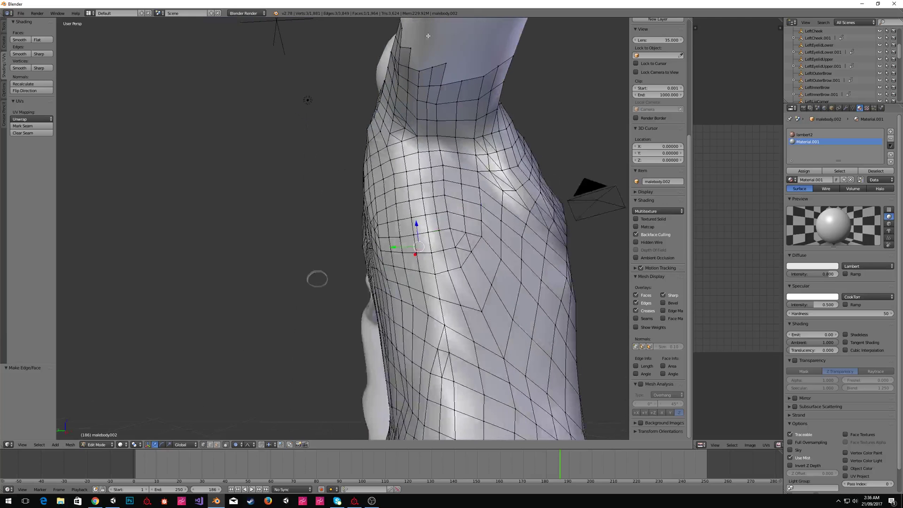
{"action": "right_click", "coordinate": [463, 81]}
{"action": "right_click", "coordinate": [479, 79], "text": "shift"}
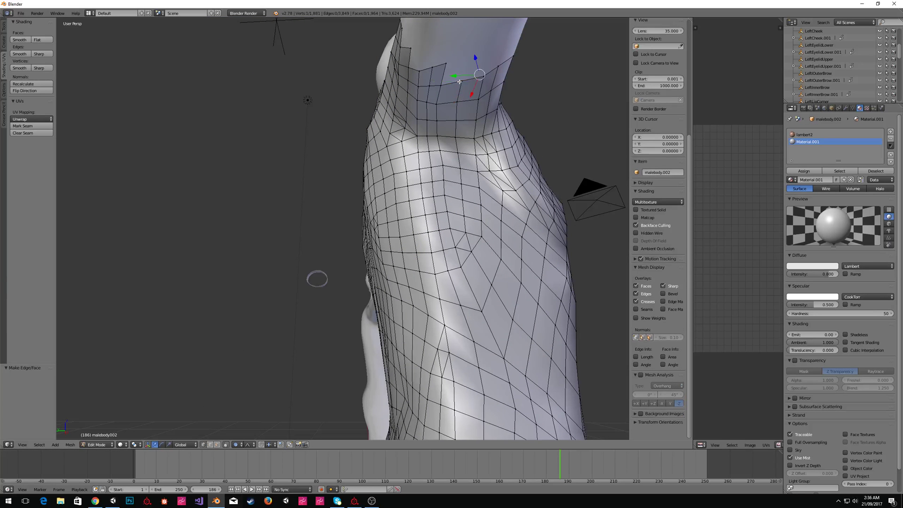
{"action": "right_click", "coordinate": [486, 77]}
{"action": "right_click", "coordinate": [458, 83], "text": "shift"}
{"action": "right_click", "coordinate": [443, 70], "text": "shift"}
{"action": "key", "text": "f"}
{"action": "key", "text": "ctrl+z"}
{"action": "right_click", "coordinate": [461, 79], "text": "shift"}
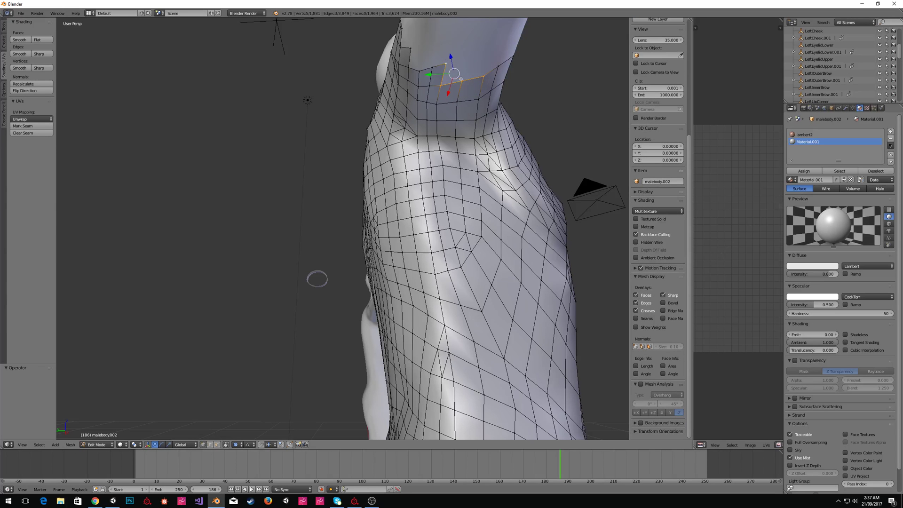
{"action": "key", "text": "ctrl+z"}
{"action": "key", "text": "ctrl+z"}
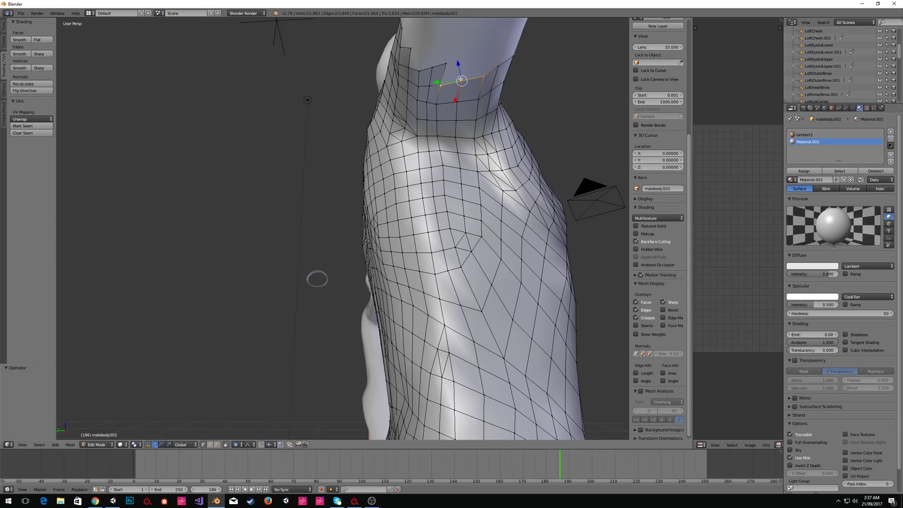
{"action": "right_click", "coordinate": [443, 63], "text": "shift"}
Fill the notches along the back of the right sleeve hem with triangular faces.
{"action": "middle_click_drag", "start_coordinate": [426, 67], "coordinate": [490, 122]}
{"action": "right_click", "coordinate": [515, 140]}
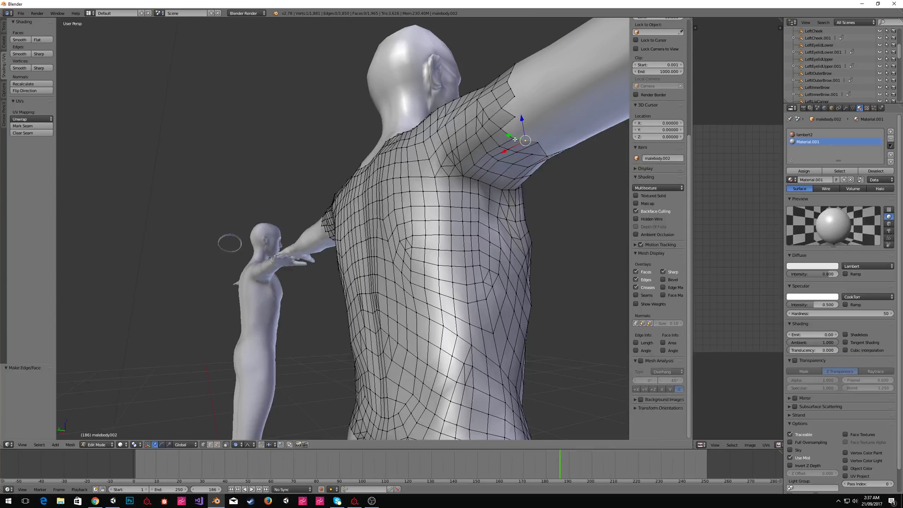
{"action": "right_click", "coordinate": [514, 119], "text": "ctrl"}
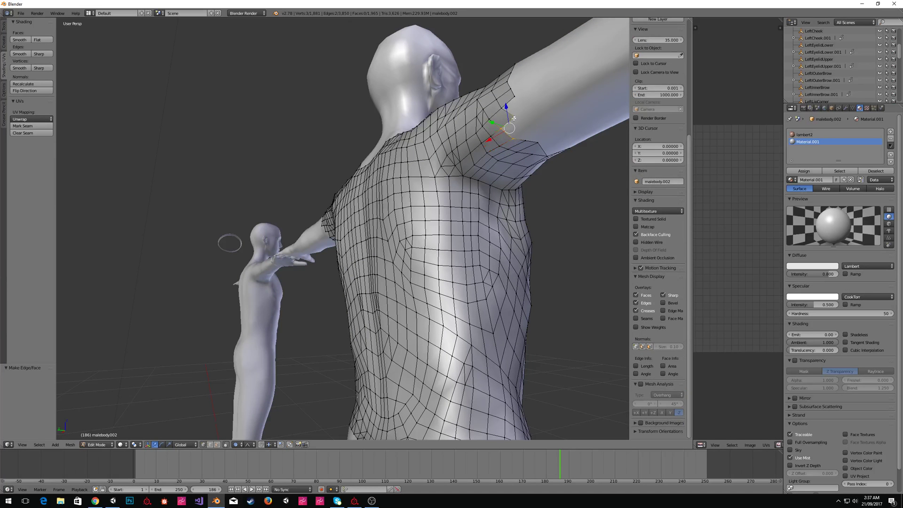
{"action": "key", "text": "f"}
{"action": "right_click", "coordinate": [515, 97]}
{"action": "right_click", "coordinate": [502, 108], "text": "shift"}
{"action": "key", "text": "f"}
Fill the notches along the back of the left sleeve hem with triangular faces.
{"action": "middle_click_drag", "start_coordinate": [528, 89], "coordinate": [306, 147]}
{"action": "right_click", "coordinate": [277, 134]}
{"action": "right_click", "coordinate": [278, 150], "text": "shift"}
{"action": "right_click", "coordinate": [288, 139], "text": "shift"}
{"action": "key", "text": "f"}
{"action": "right_click", "coordinate": [290, 147]}
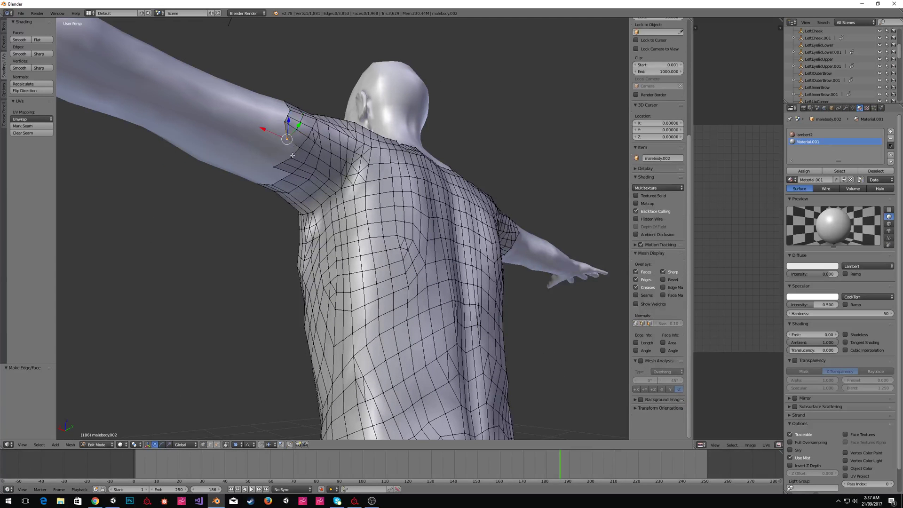
{"action": "right_click", "coordinate": [322, 155], "text": "shift"}
Fill the remaining notch on the underside of the left sleeve hem with a face.
{"action": "middle_click_drag", "start_coordinate": [302, 159], "coordinate": [325, 143]}
{"action": "right_click", "coordinate": [325, 142]}
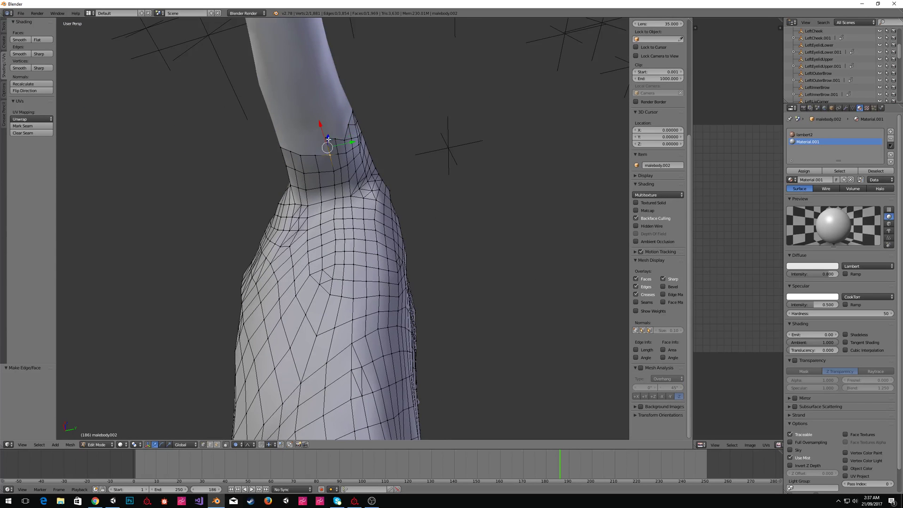
{"action": "right_click", "coordinate": [328, 140]}
{"action": "scroll", "coordinate": [305, 112], "scroll_direction": "up", "scroll_amount": 2}
{"action": "right_click", "coordinate": [322, 121], "text": "shift"}
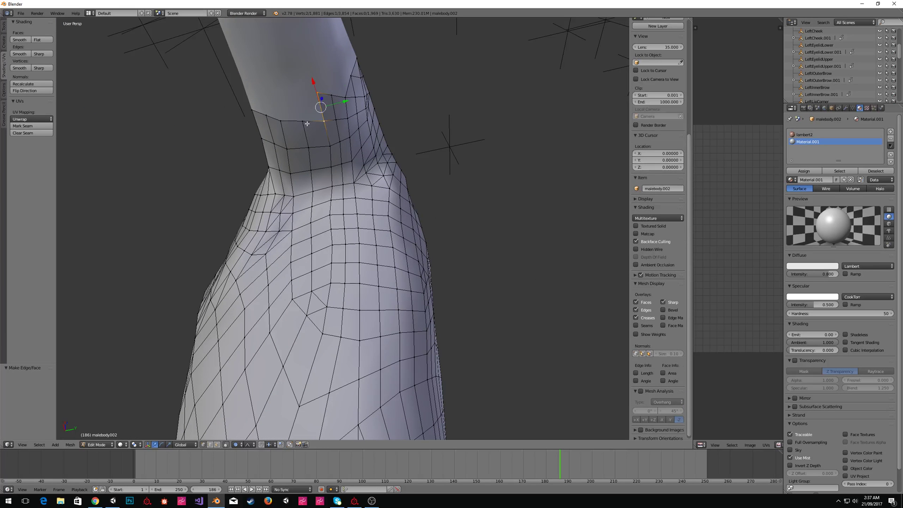
{"action": "key", "text": "f"}
{"action": "scroll", "coordinate": [304, 132], "scroll_direction": "down", "scroll_amount": 8}
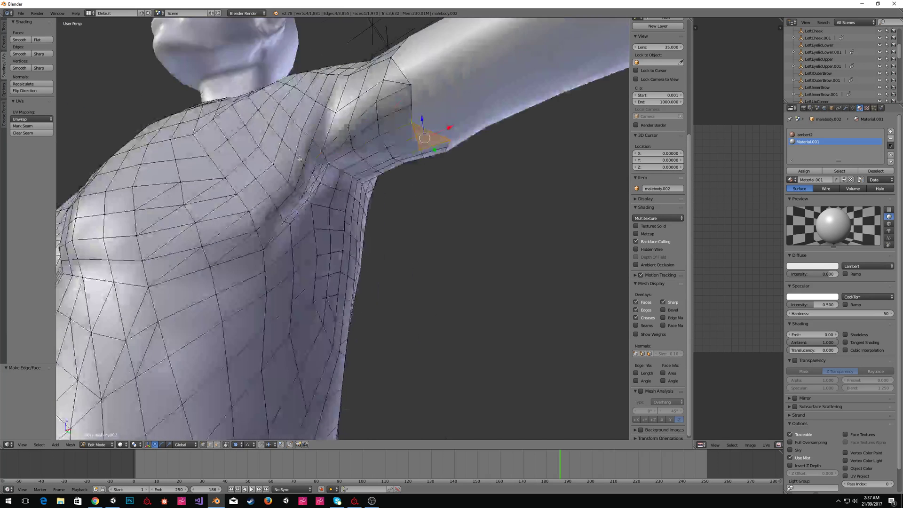
Return to Object Mode and add a Shrinkwrap modifier to the shirt.
{"action": "key", "text": "Tab"}
{"action": "middle_click_drag", "start_coordinate": [287, 171], "coordinate": [254, 216]}
{"action": "scroll", "coordinate": [253, 217], "scroll_direction": "up", "scroll_amount": 3}
{"action": "scroll", "coordinate": [380, 200], "scroll_direction": "down", "scroll_amount": 4}
{"action": "middle_click_drag", "start_coordinate": [379, 200], "coordinate": [381, 221]}
{"action": "scroll", "coordinate": [381, 221], "scroll_direction": "down", "scroll_amount": 2}
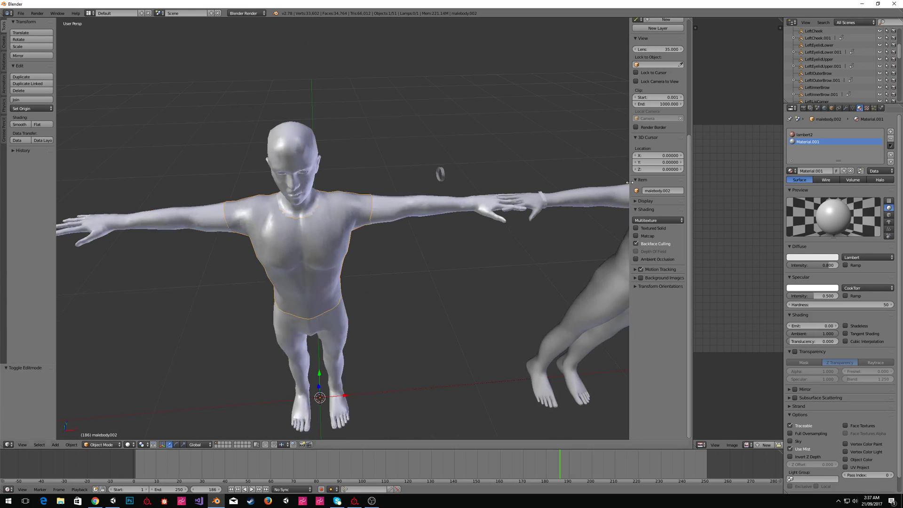
{"action": "left_click", "coordinate": [845, 107]}
{"action": "left_click", "coordinate": [814, 133]}
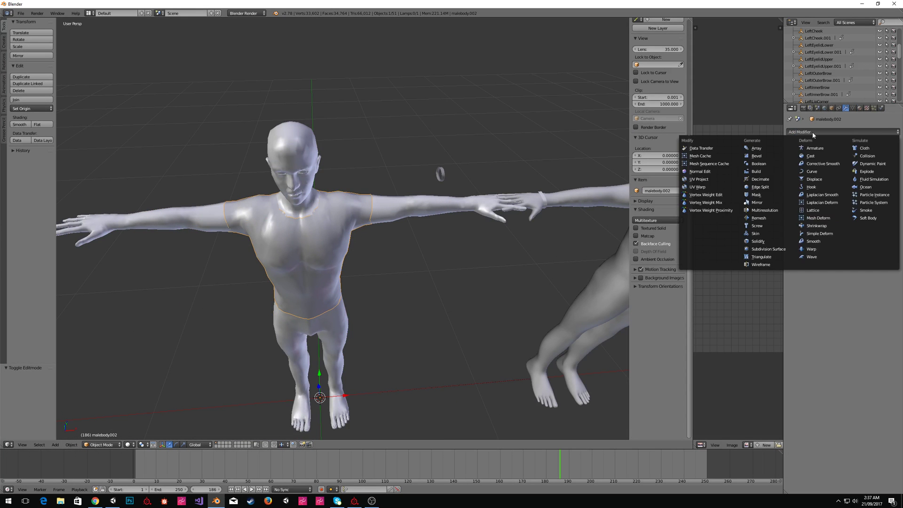
{"action": "left_click", "coordinate": [816, 226]}
{"action": "scroll", "coordinate": [485, 226], "scroll_direction": "up", "scroll_amount": 5}
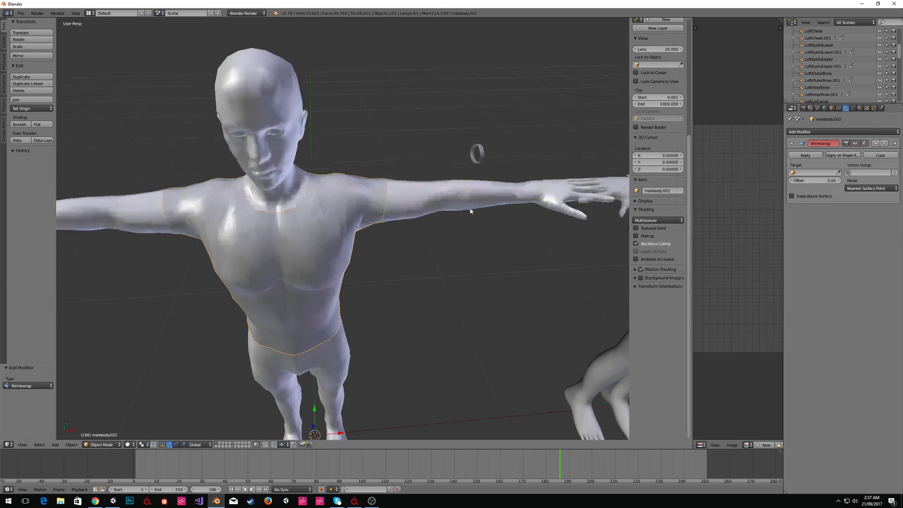
{"action": "middle_click_drag", "start_coordinate": [484, 227], "coordinate": [410, 186]}
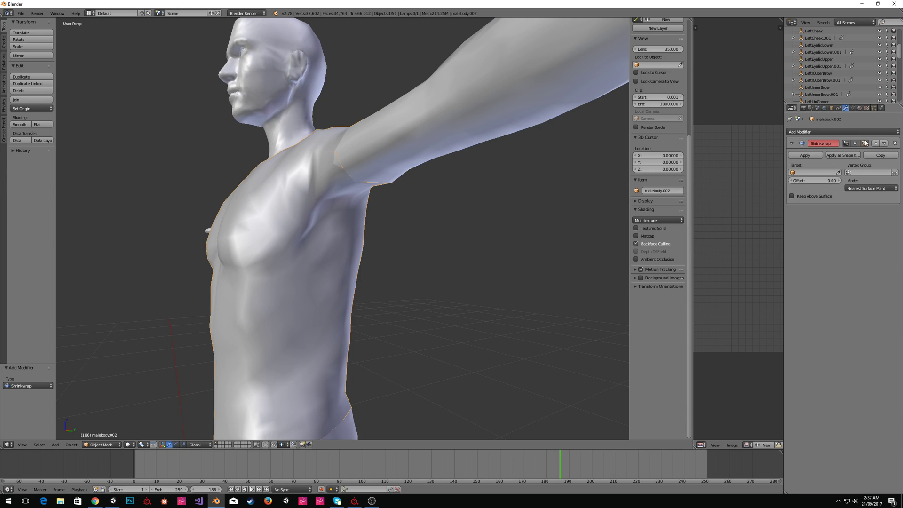
Add a Subdivision Surface modifier to the shirt and place it above the Shrinkwrap modifier.
{"action": "left_click", "coordinate": [856, 132]}
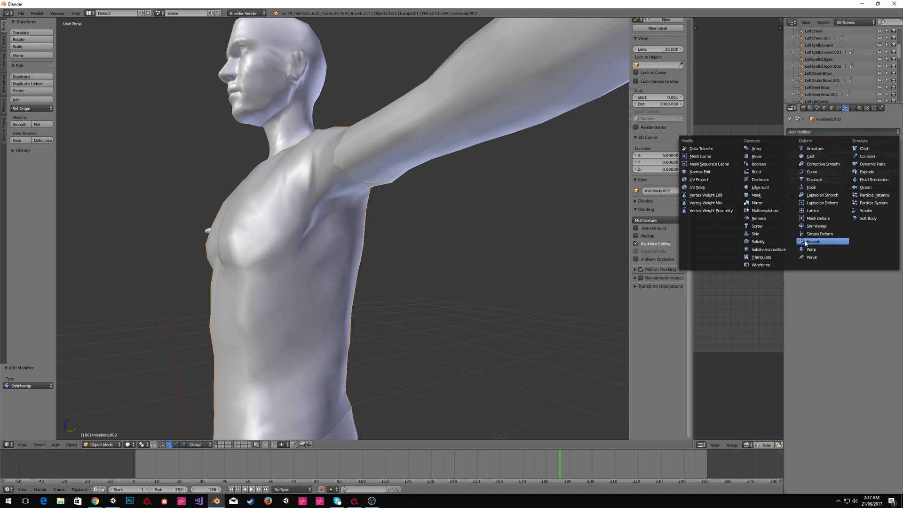
{"action": "left_click", "coordinate": [769, 249]}
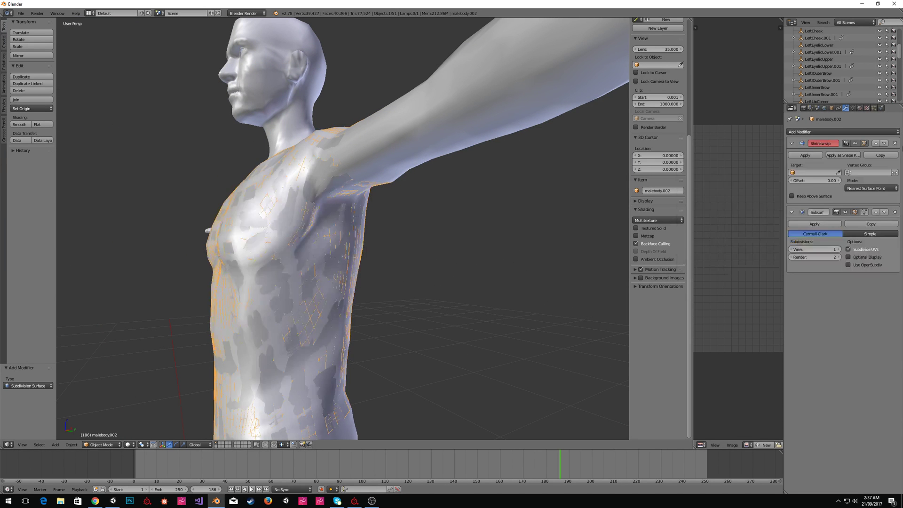
{"action": "left_click", "coordinate": [874, 213]}
{"action": "middle_click_drag", "start_coordinate": [437, 169], "coordinate": [560, 195]}
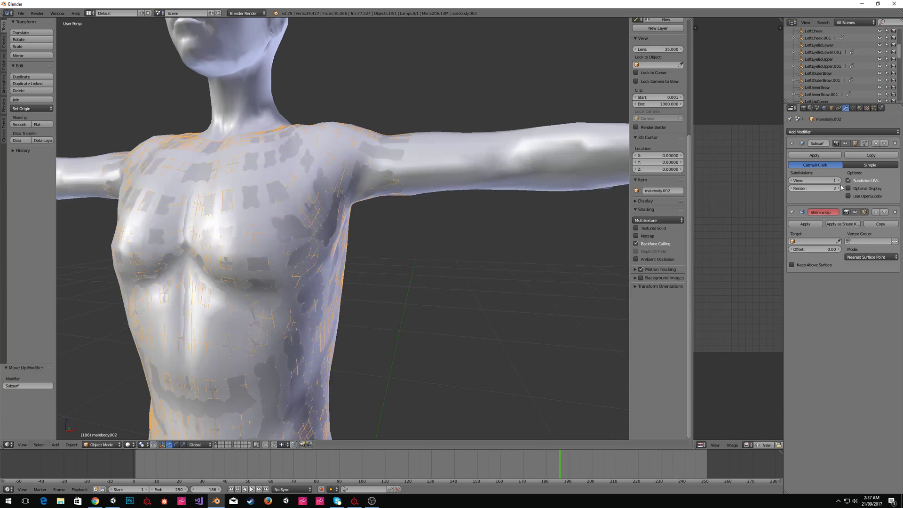
Set the Shrinkwrap target to malebody with an offset of 0.45 and enable Keep Above Surface.
{"action": "left_click", "coordinate": [813, 241]}
{"action": "left_click", "coordinate": [814, 258]}
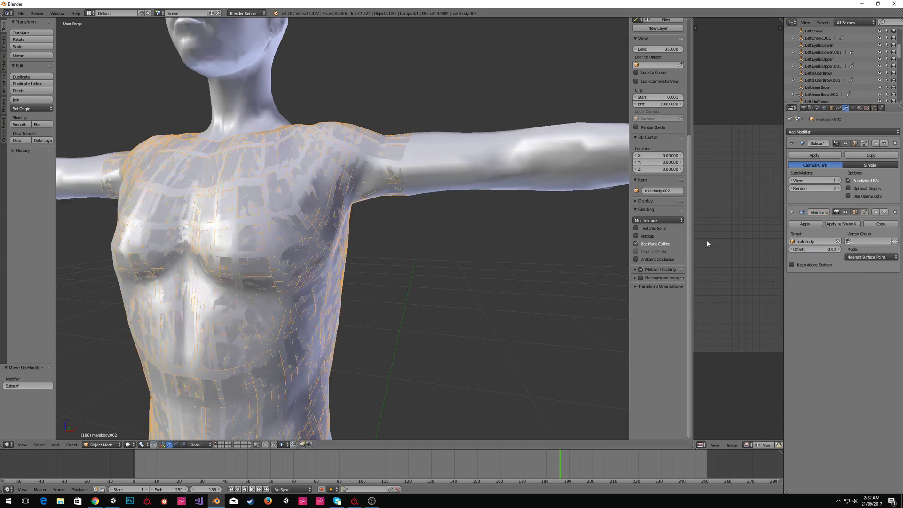
{"action": "scroll", "coordinate": [430, 208], "scroll_direction": "up", "scroll_amount": 2}
{"action": "left_click", "coordinate": [818, 264]}
{"action": "left_click_drag", "start_coordinate": [817, 250], "coordinate": [837, 249]}
{"action": "scroll", "coordinate": [438, 258], "scroll_direction": "down", "scroll_amount": 3}
{"action": "middle_click_drag", "start_coordinate": [438, 258], "coordinate": [329, 220]}
Try a Corrective Smooth modifier with a factor of 1.000 on the shirt, and remove it.
{"action": "left_click", "coordinate": [841, 132]}
{"action": "left_click", "coordinate": [828, 169]}
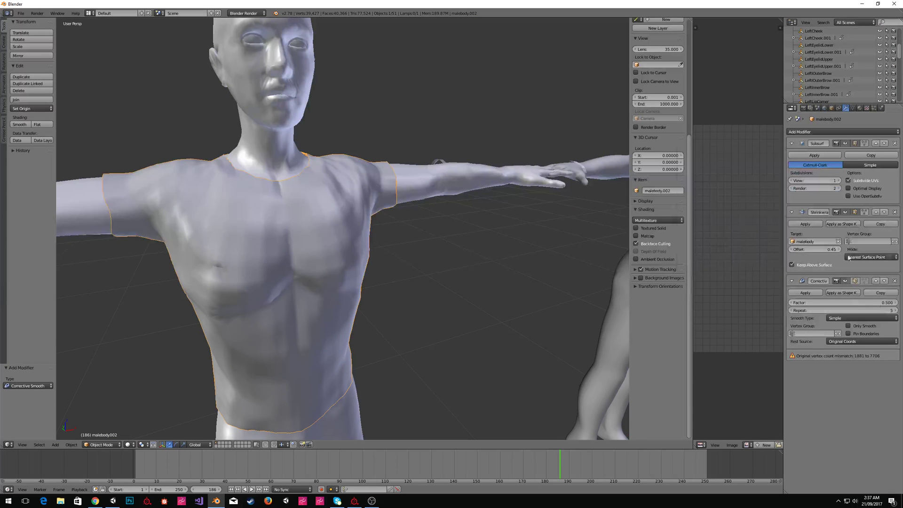
{"action": "left_click_drag", "start_coordinate": [875, 303], "coordinate": [845, 309]}
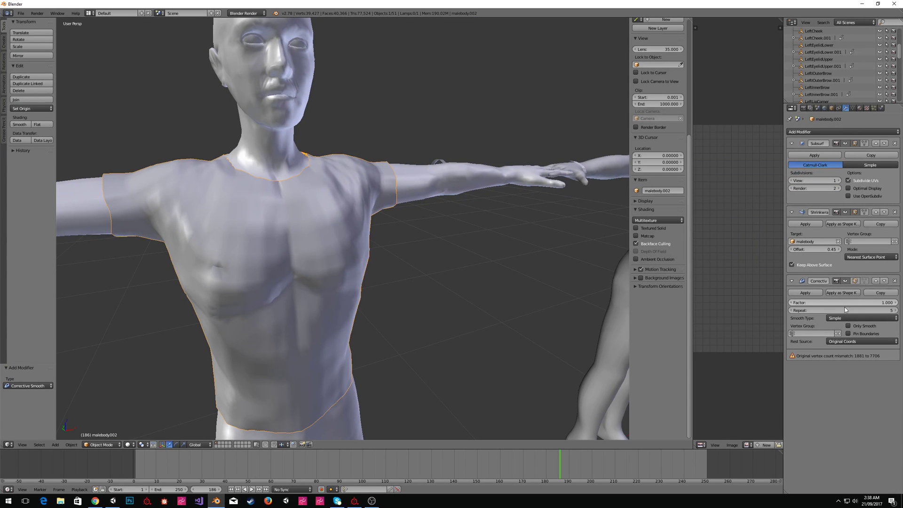
{"action": "left_click", "coordinate": [895, 281]}
Add a Laplacian Smooth modifier to the shirt with 3 repeats and a factor of 5.510.
{"action": "left_click", "coordinate": [822, 132]}
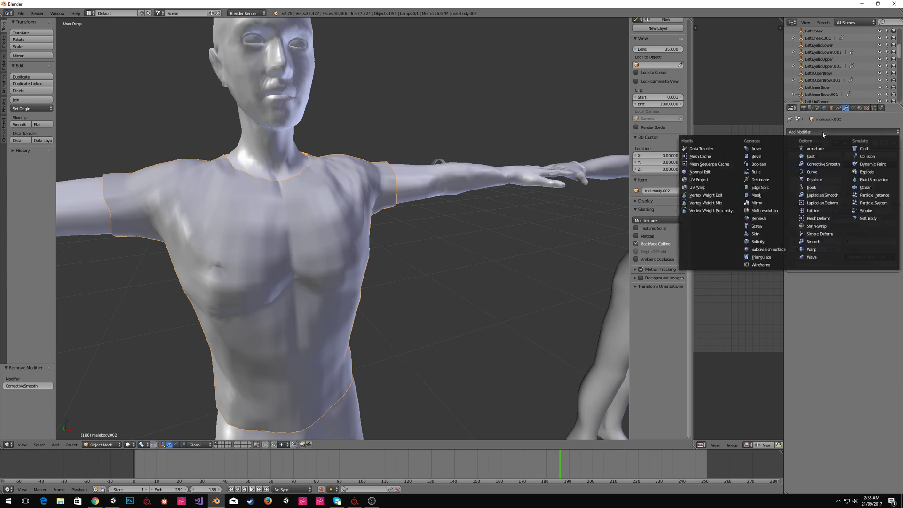
{"action": "left_click", "coordinate": [850, 210]}
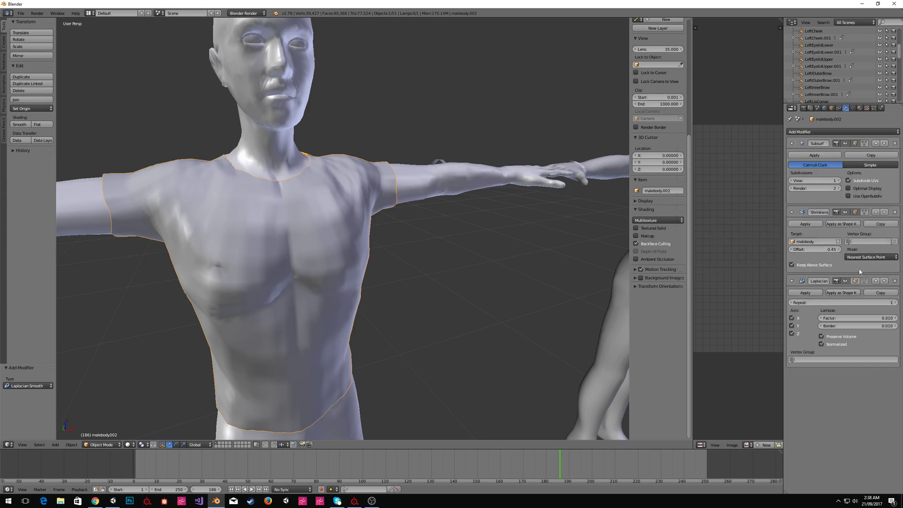
{"action": "left_click", "coordinate": [896, 302]}
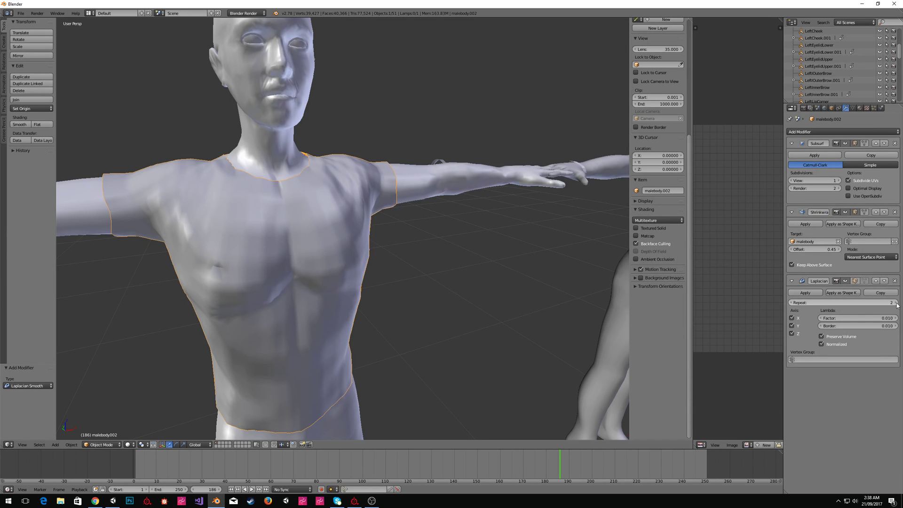
{"action": "left_click", "coordinate": [896, 303]}
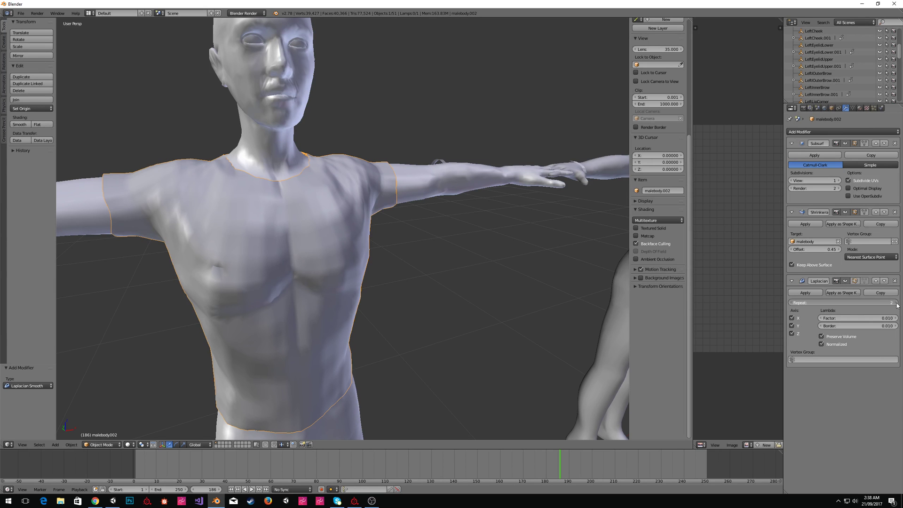
{"action": "left_click", "coordinate": [897, 304]}
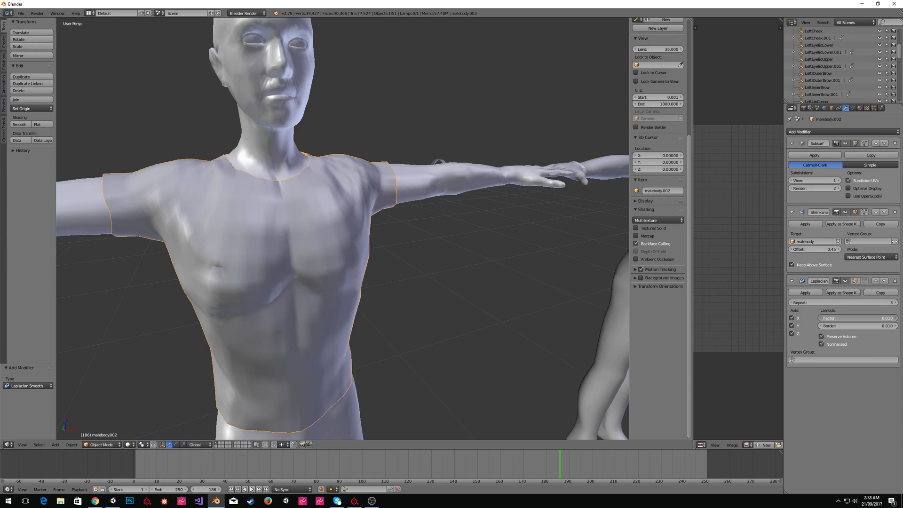
{"action": "left_click_drag", "start_coordinate": [857, 318], "coordinate": [899, 318]}
Check the smoothed shirt and apply its Subdivision Surface, Shrinkwrap and Laplacian Smooth modifiers.
{"action": "scroll", "coordinate": [403, 171], "scroll_direction": "down", "scroll_amount": 2}
{"action": "middle_click_drag", "start_coordinate": [403, 171], "coordinate": [455, 206]}
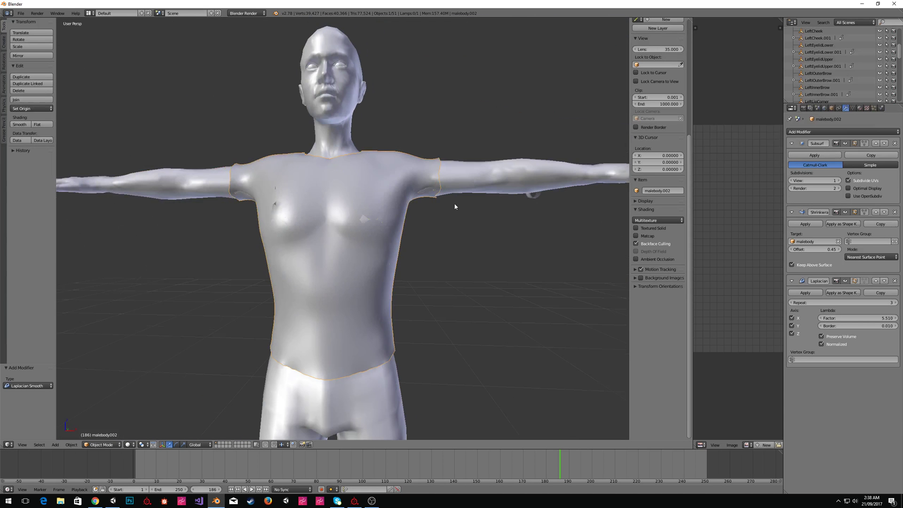
{"action": "middle_click_drag", "start_coordinate": [347, 206], "coordinate": [511, 263]}
{"action": "middle_click_drag", "start_coordinate": [451, 249], "coordinate": [388, 248]}
{"action": "scroll", "coordinate": [407, 269], "scroll_direction": "down", "scroll_amount": 2}
{"action": "scroll", "coordinate": [387, 248], "scroll_direction": "up", "scroll_amount": 2}
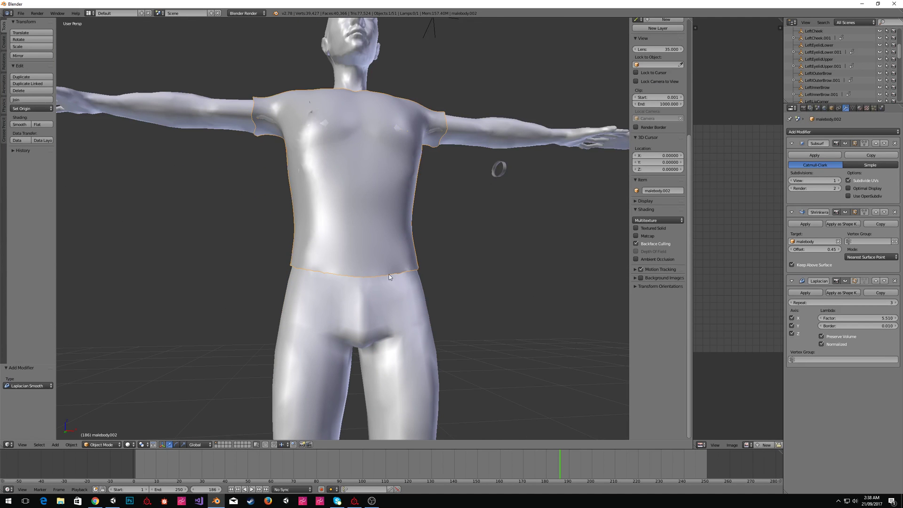
{"action": "middle_click_drag", "start_coordinate": [517, 188], "coordinate": [764, 142]}
{"action": "left_click", "coordinate": [817, 159]}
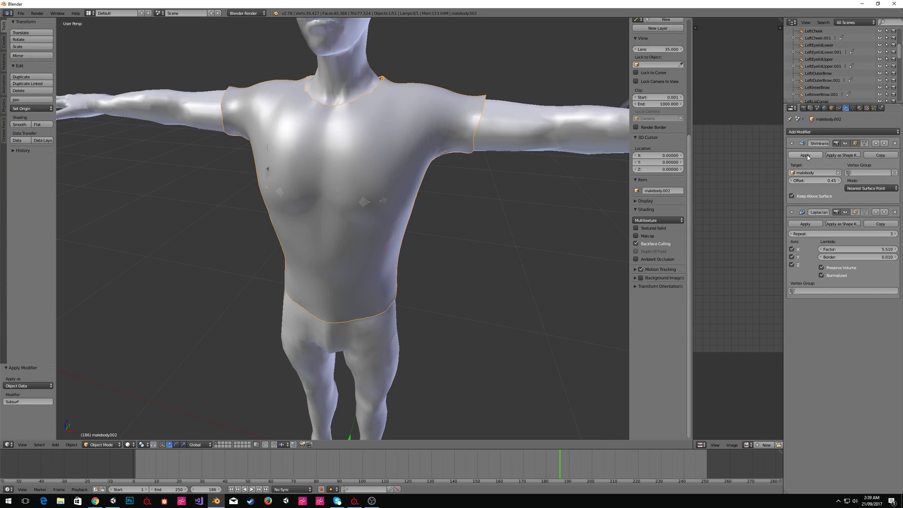
{"action": "left_click", "coordinate": [805, 155]}
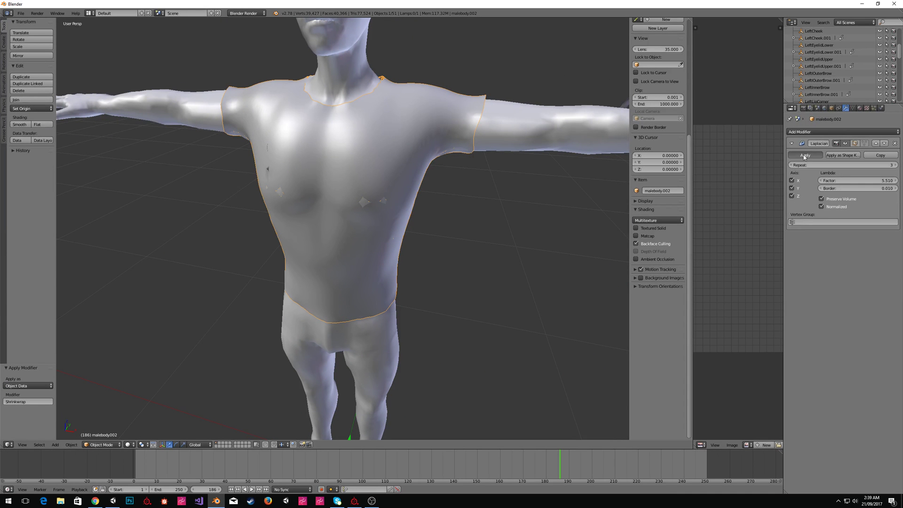
Enter Edit Mode on the shirt and select the open edge loops of both sleeve hems in edge select mode.
{"action": "key", "text": "Tab"}
{"action": "middle_click_drag", "start_coordinate": [540, 119], "coordinate": [417, 126]}
{"action": "right_click", "coordinate": [439, 130], "text": "alt"}
{"action": "key", "text": "ctrl+Tab"}
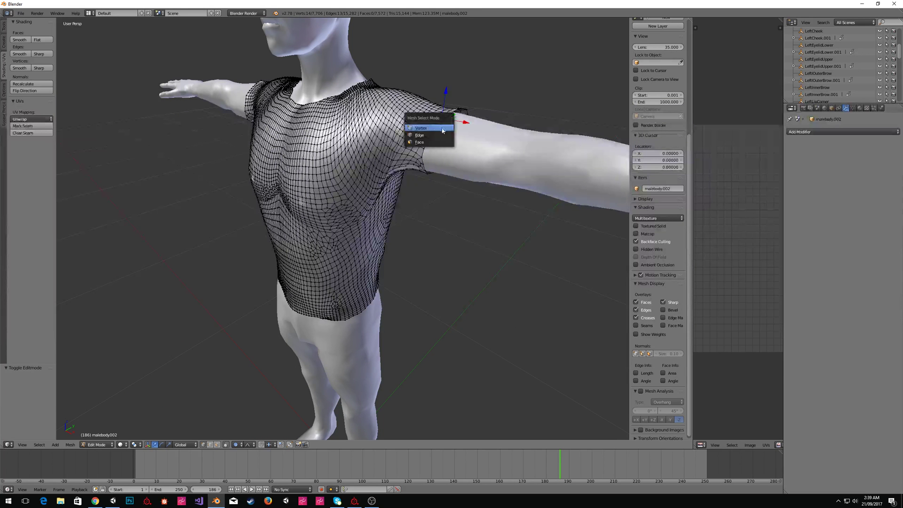
{"action": "left_click", "coordinate": [434, 135]}
{"action": "middle_click_drag", "start_coordinate": [331, 222], "coordinate": [424, 130]}
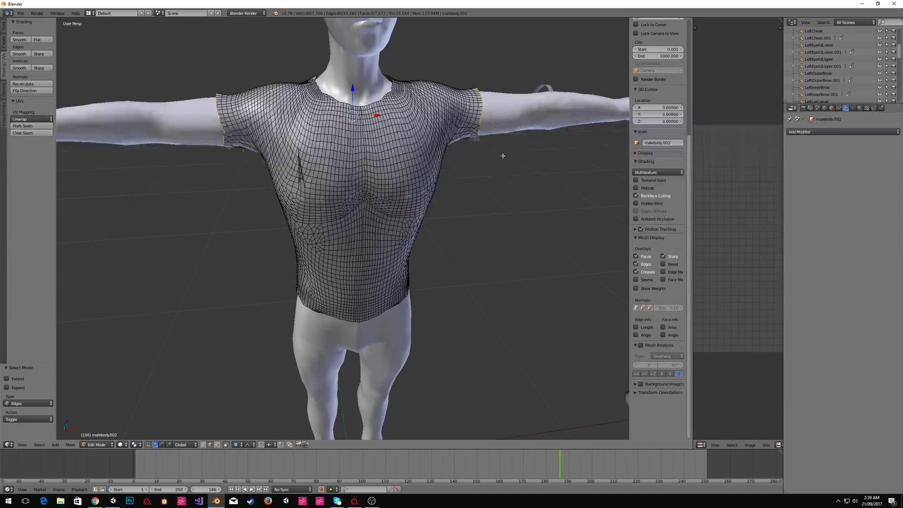
Try extruding both sleeve hem loops inward along their normals and scaling them on the X axis, and undo it.
{"action": "key", "text": "e"}
{"action": "right_click", "coordinate": [546, 203]}
{"action": "key", "text": "alt+s"}
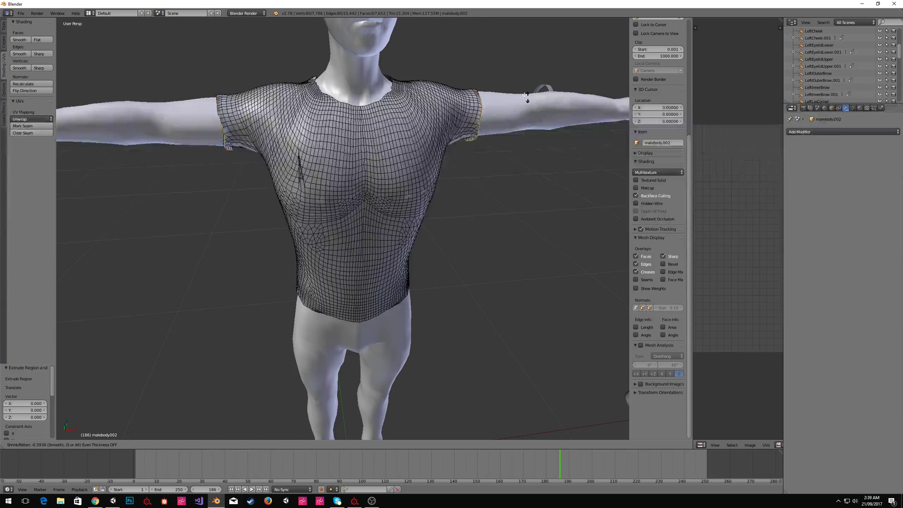
{"action": "left_click", "coordinate": [549, 201]}
{"action": "key", "text": "s"}
{"action": "key", "text": "x"}
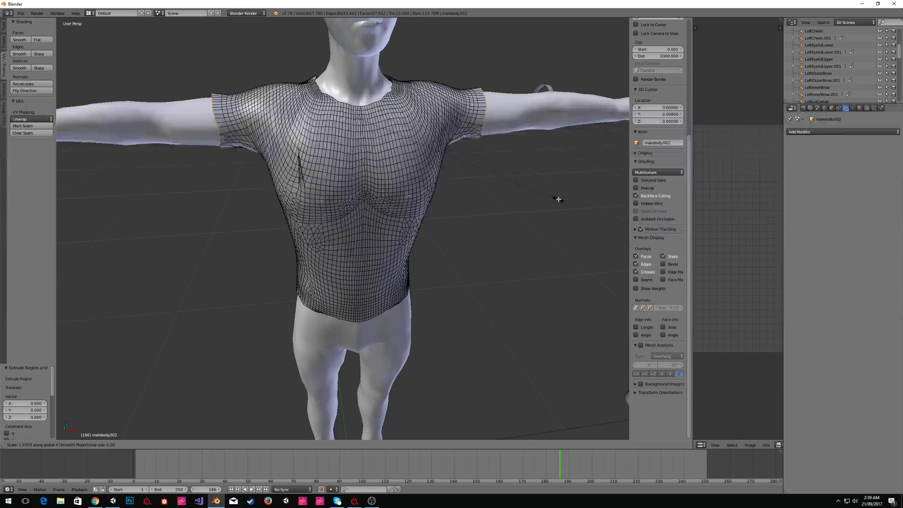
{"action": "right_click", "coordinate": [583, 195]}
{"action": "key", "text": "ctrl+z"}
{"action": "key", "text": "ctrl+z"}
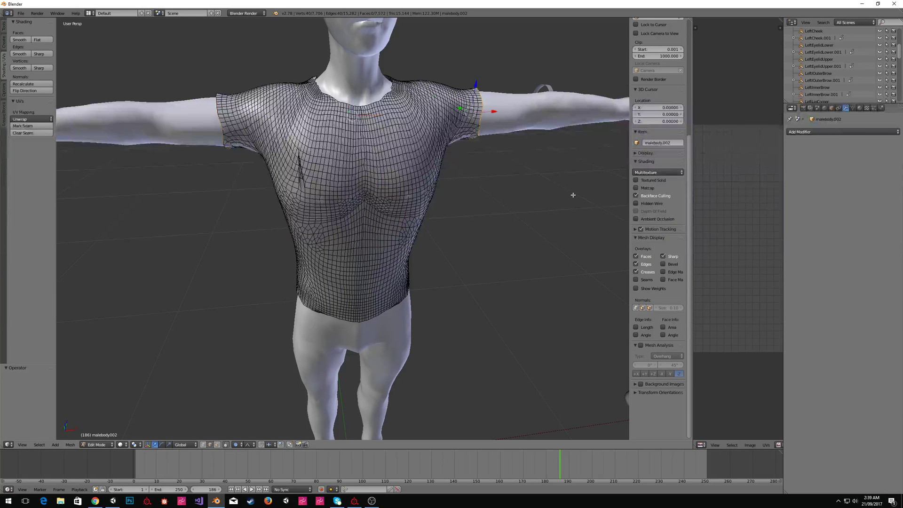
{"action": "key", "text": "ctrl+z"}
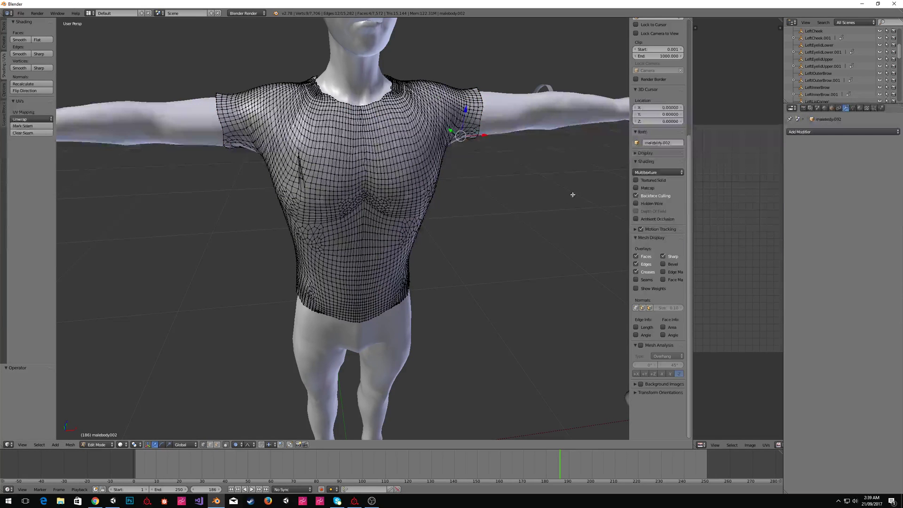
Try extruding both sleeve hem edge loops in place, scaling them along X, and moving one sleeve's loop outward on its own.
{"action": "right_click", "coordinate": [479, 122], "text": "alt"}
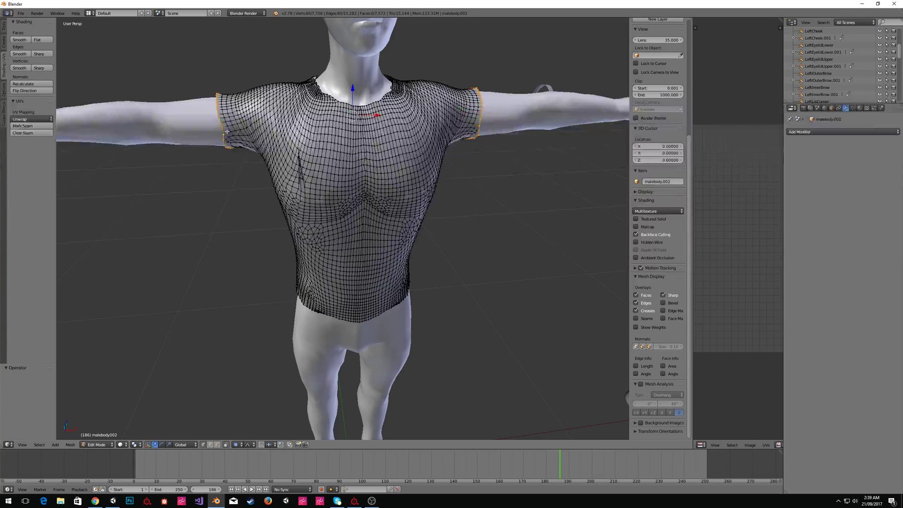
{"action": "key", "text": "ctrl+Tab"}
{"action": "left_click", "coordinate": [229, 133]}
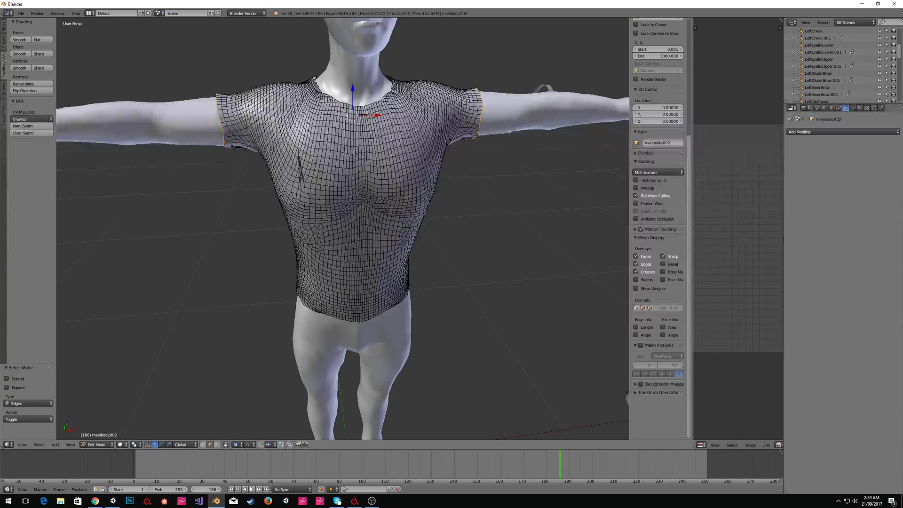
{"action": "key", "text": "e"}
{"action": "right_click", "coordinate": [560, 158]}
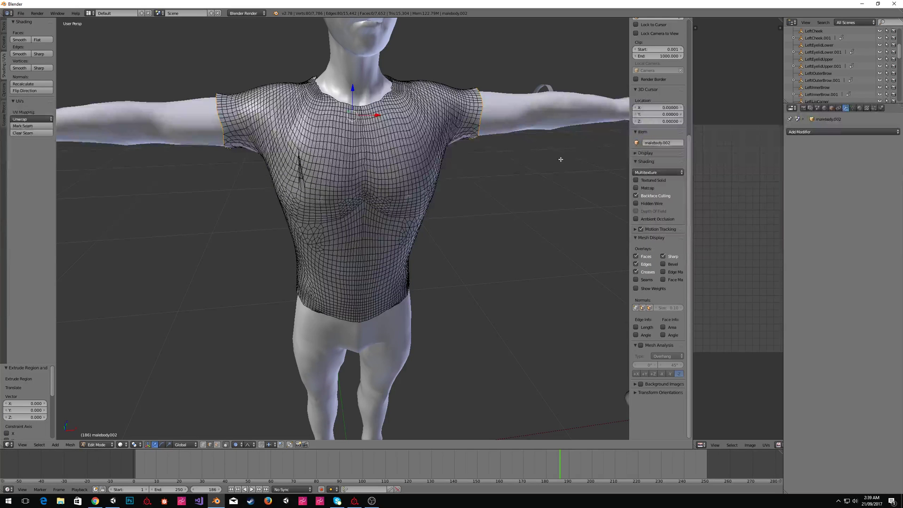
{"action": "key", "text": "s"}
{"action": "key", "text": "x"}
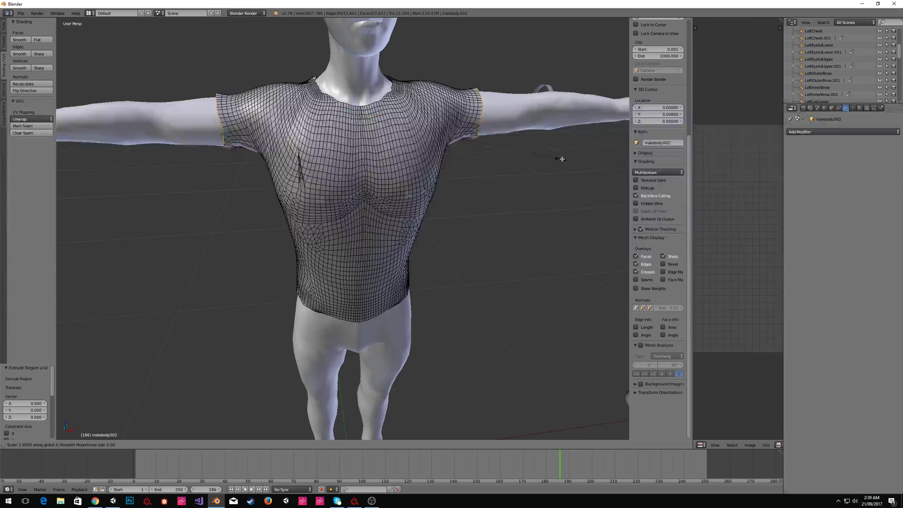
{"action": "left_click", "coordinate": [472, 206]}
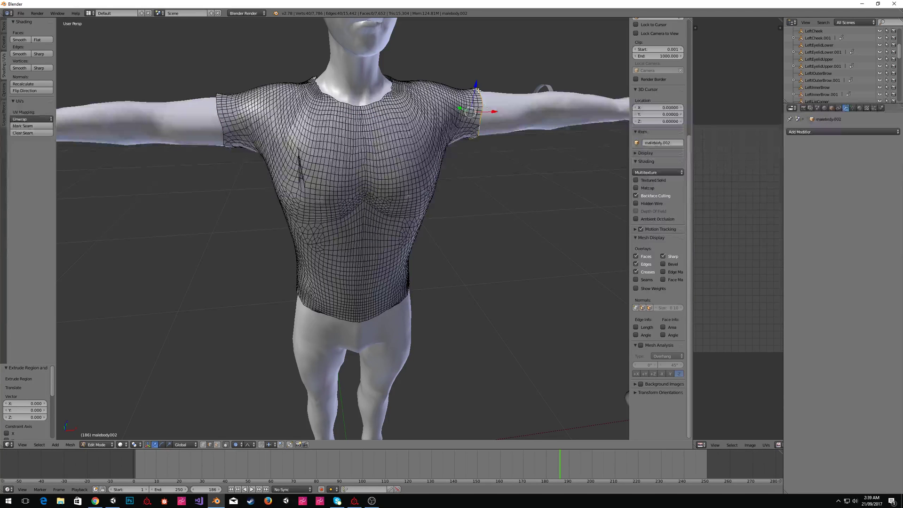
{"action": "left_click_drag", "start_coordinate": [493, 112], "coordinate": [534, 113]}
{"action": "key", "text": "ctrl+z"}
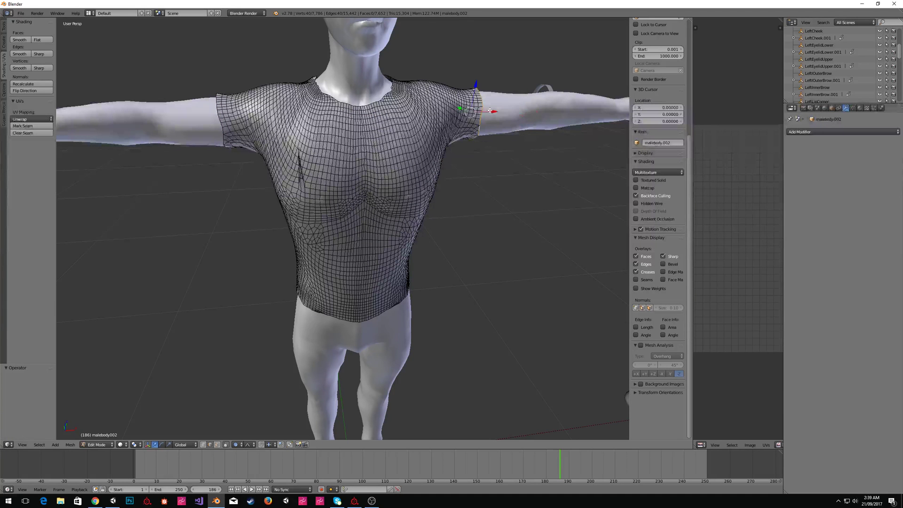
Try extruding the other sleeve's hem loop and moving it about 0.072 outward along X, and undo it.
{"action": "right_click", "coordinate": [220, 125], "text": "alt"}
{"action": "key", "text": "e"}
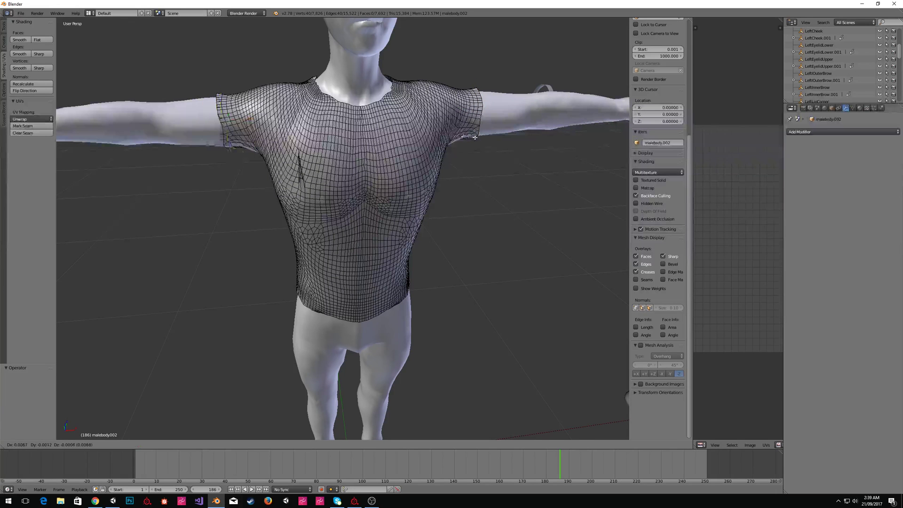
{"action": "type", "text": ".1"}
{"action": "key", "text": "Return"}
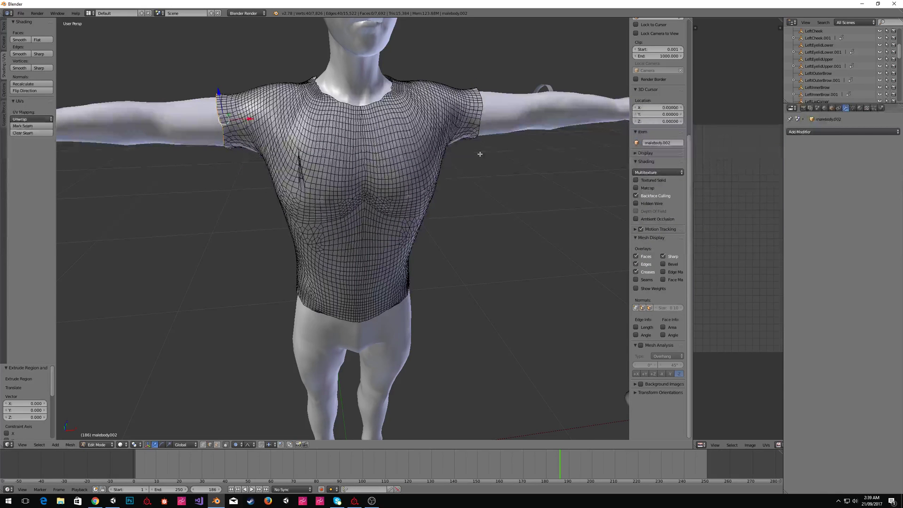
{"action": "key", "text": "e"}
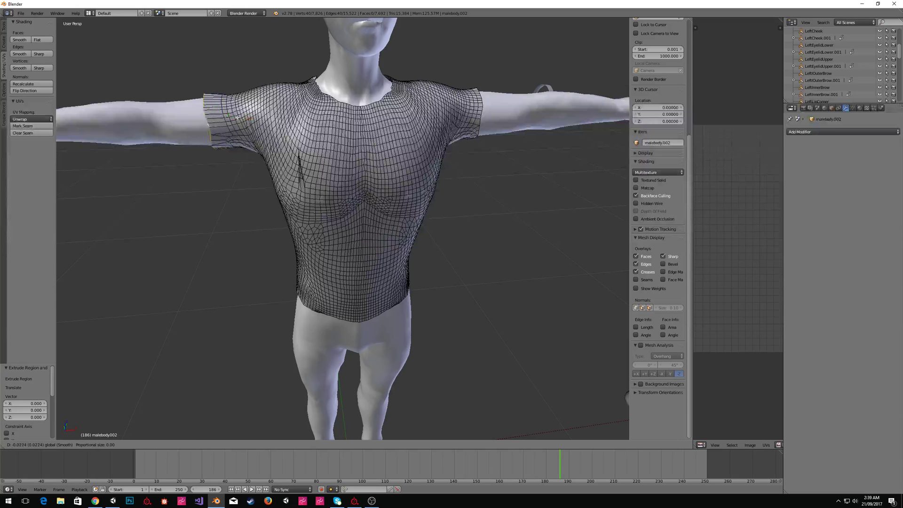
{"action": "left_click", "coordinate": [212, 116]}
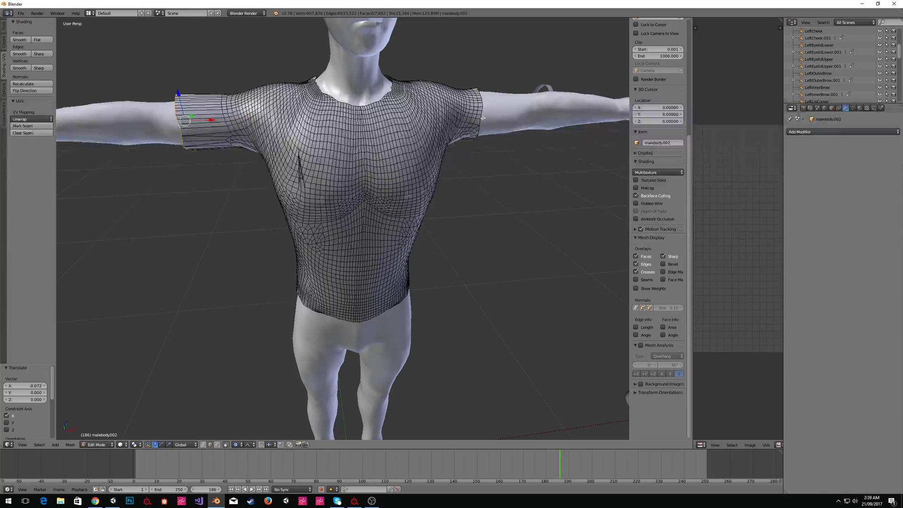
{"action": "key", "text": "ctrl+z"}
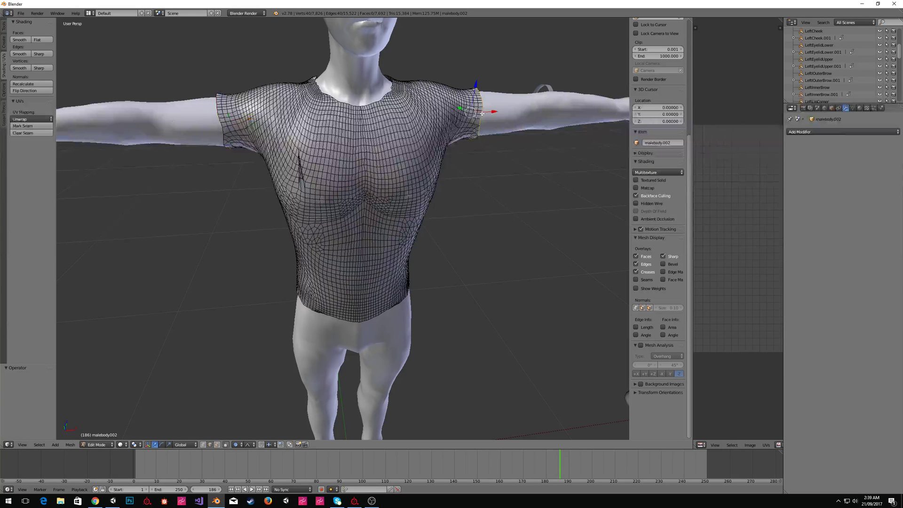
Select both sleeve hem loops, try extruding them and shifting them along the Z axis, and undo the shift.
{"action": "left_click", "coordinate": [221, 122], "text": "alt+shift"}
{"action": "middle_click_drag", "start_coordinate": [221, 121], "coordinate": [412, 143]}
{"action": "key", "text": "e"}
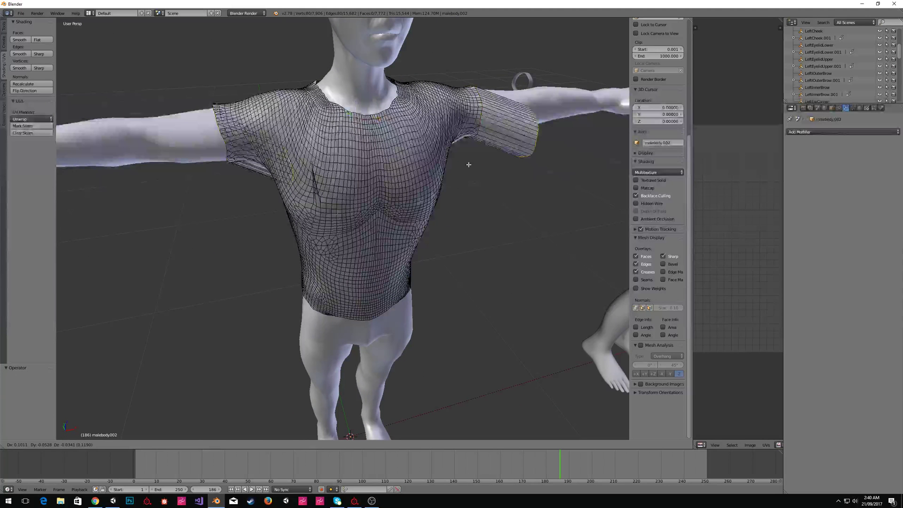
{"action": "key", "text": "Escape"}
{"action": "left_click_drag", "start_coordinate": [358, 96], "coordinate": [359, 128]}
{"action": "key", "text": "ctrl+z"}
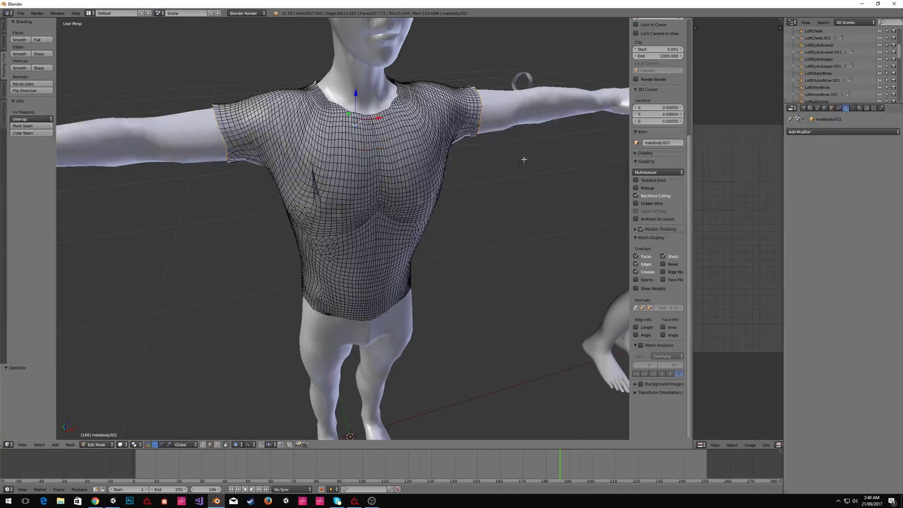
Try extruding both sleeve hem loops with an offset of 0.
{"action": "key", "text": "e"}
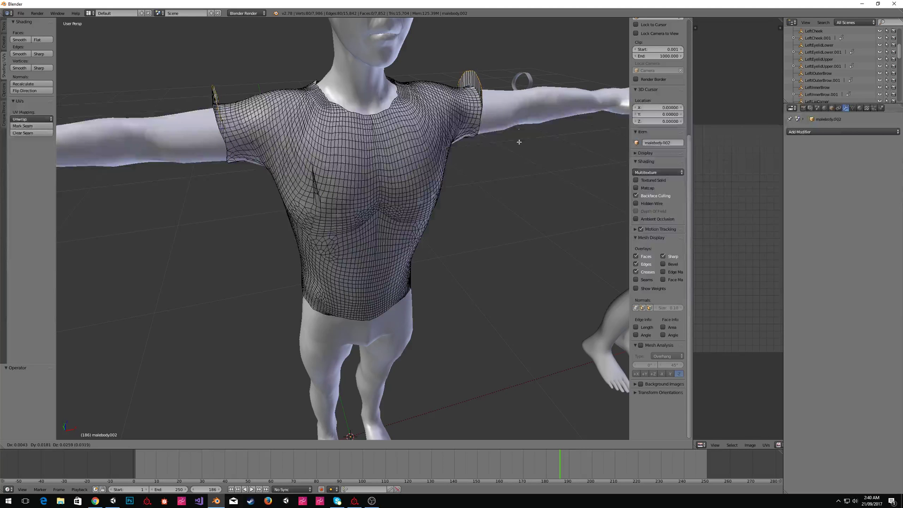
{"action": "key", "text": "0"}
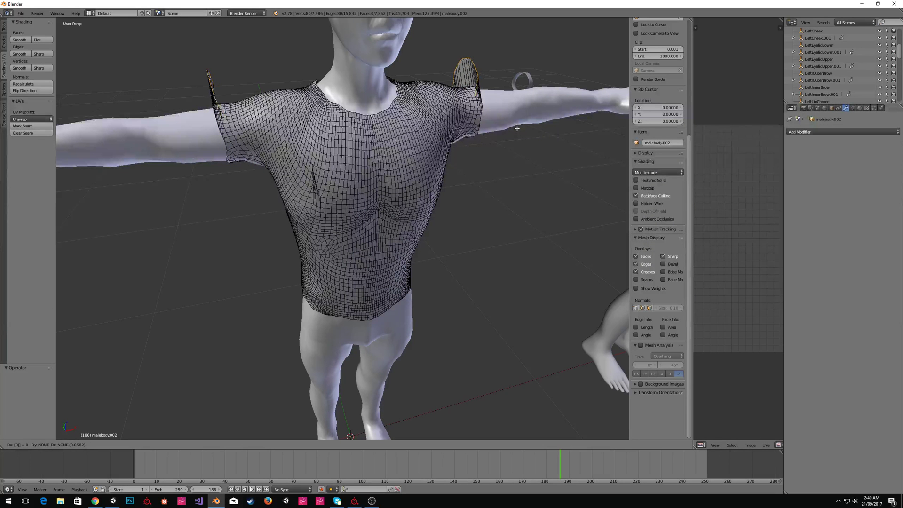
{"action": "key", "text": "z"}
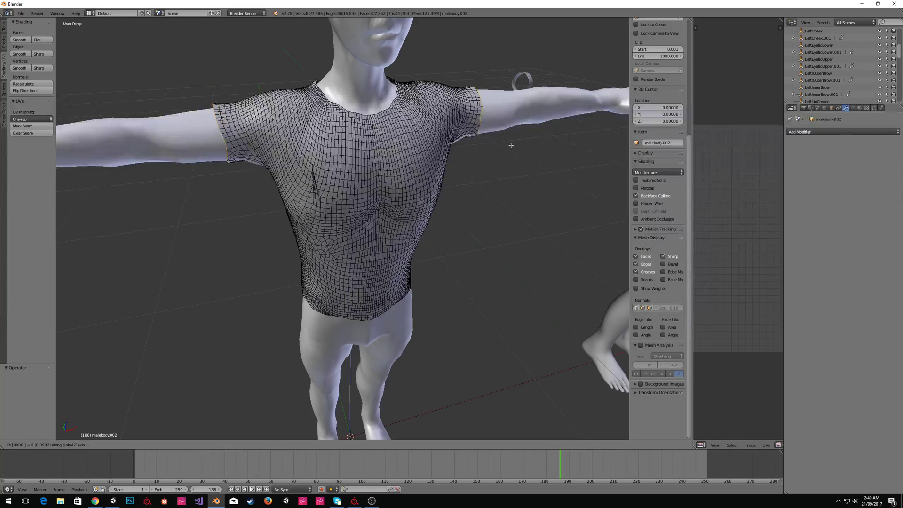
{"action": "key", "text": "y"}
{"action": "key", "text": "Return"}
Try scaling the extruded sleeve hem loops along X, first by 0 and then freehand, and undo the changes.
{"action": "key", "text": "s"}
{"action": "key", "text": "x"}
{"action": "key", "text": "0"}
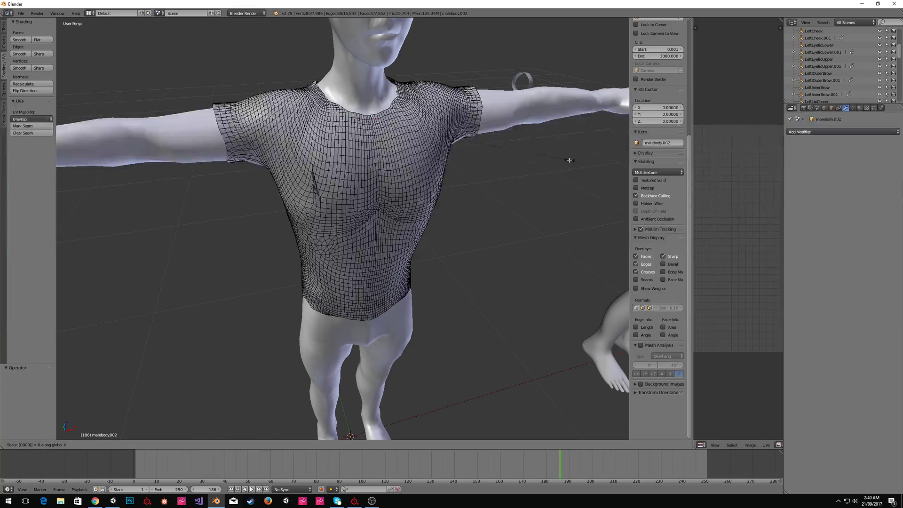
{"action": "key", "text": "Return"}
{"action": "key", "text": "s"}
{"action": "key", "text": "x"}
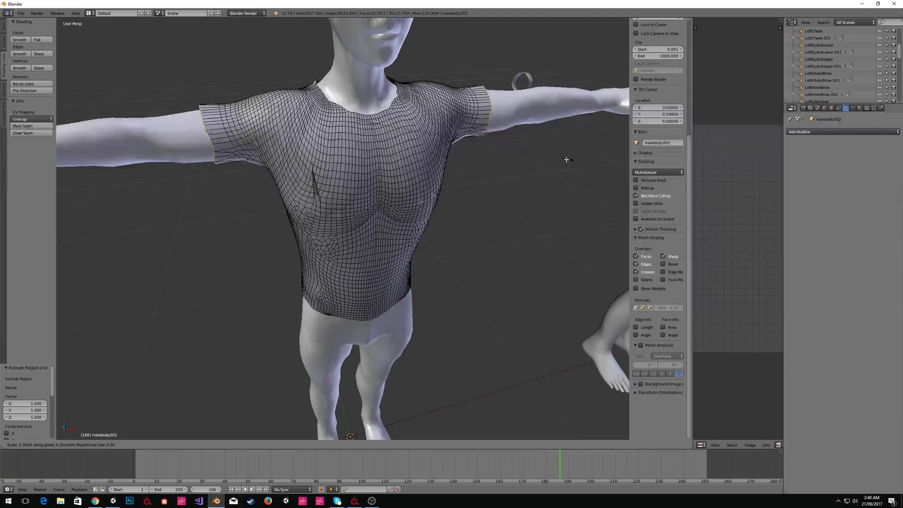
{"action": "key", "text": "Return"}
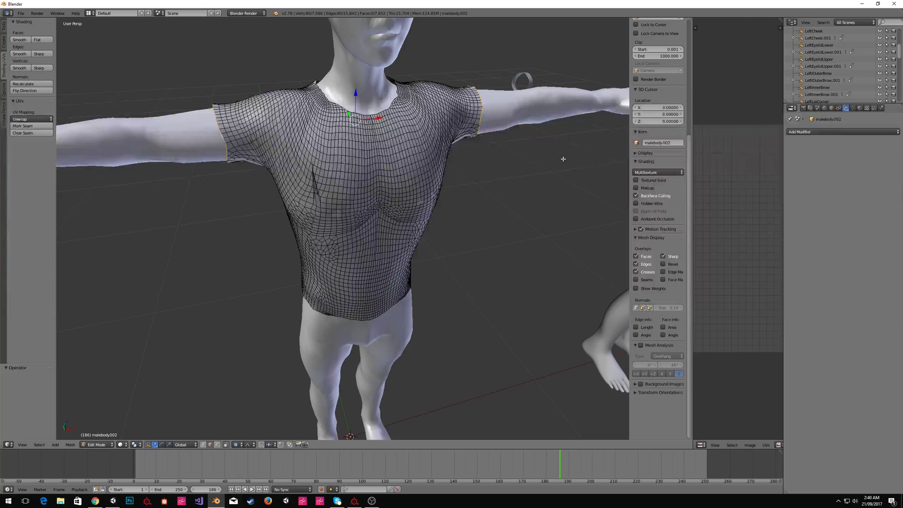
{"action": "key", "text": "ctrl+z"}
{"action": "key", "text": "ctrl+z"}
{"action": "key", "text": "ctrl+shift+z"}
{"action": "key", "text": "ctrl+shift+z"}
Switch to vertex select mode, select the vertex of the stray spike on the shirt's chest, and move it slightly along Z.
{"action": "middle_click_drag", "start_coordinate": [563, 159], "coordinate": [398, 179]}
{"action": "scroll", "coordinate": [348, 129], "scroll_direction": "down", "scroll_amount": 5}
{"action": "scroll", "coordinate": [403, 150], "scroll_direction": "up", "scroll_amount": 5}
{"action": "right_click", "coordinate": [344, 150]}
{"action": "scroll", "coordinate": [422, 175], "scroll_direction": "up", "scroll_amount": 3}
{"action": "scroll", "coordinate": [422, 175], "scroll_direction": "down", "scroll_amount": 2}
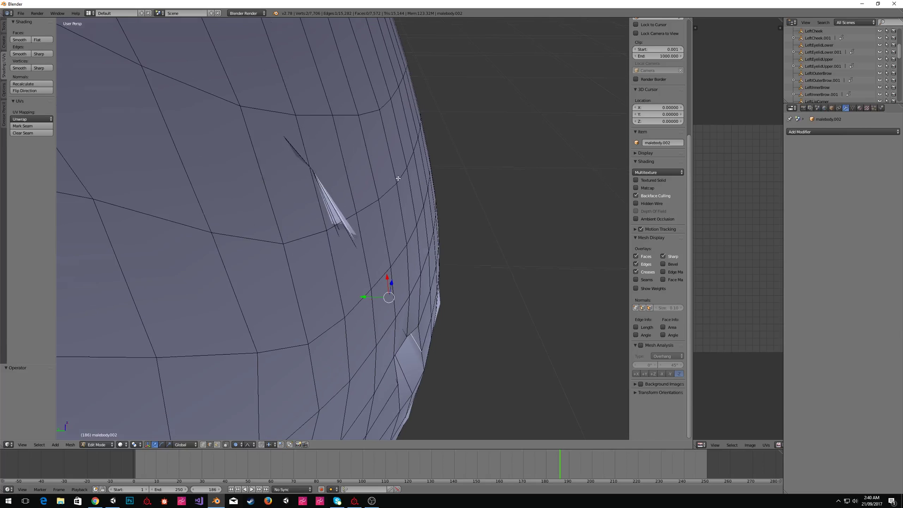
{"action": "key", "text": "v"}
{"action": "right_click", "coordinate": [314, 168]}
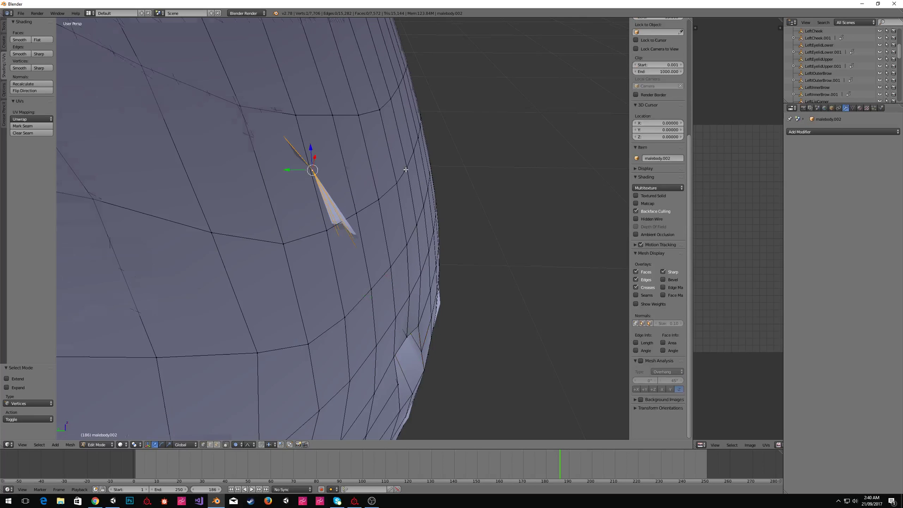
{"action": "scroll", "coordinate": [403, 172], "scroll_direction": "down", "scroll_amount": 5}
{"action": "middle_click_drag", "start_coordinate": [403, 171], "coordinate": [268, 90]}
{"action": "left_click_drag", "start_coordinate": [268, 93], "coordinate": [257, 94]}
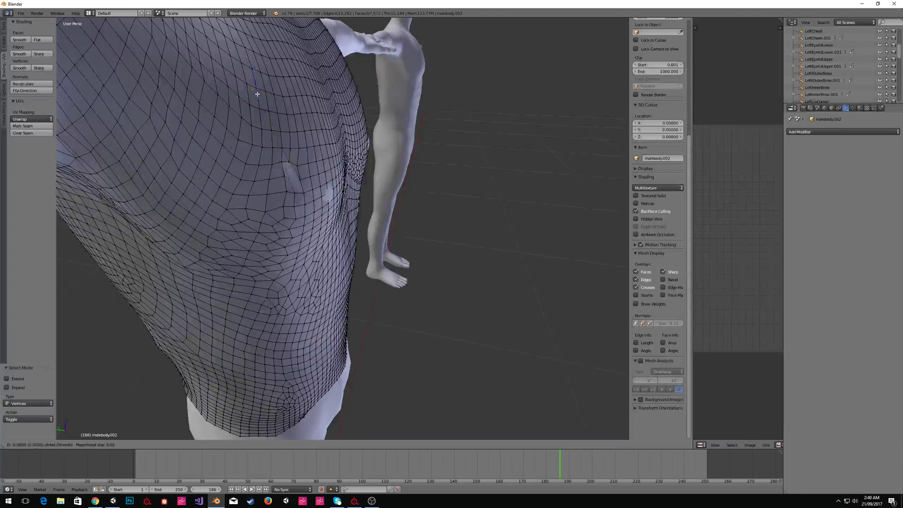
{"action": "left_click_drag", "start_coordinate": [273, 131], "coordinate": [291, 155]}
Select the two stray vertices forming the spiky faces on the chest one after the other and delete them.
{"action": "scroll", "coordinate": [367, 158], "scroll_direction": "up", "scroll_amount": 6}
{"action": "scroll", "coordinate": [384, 159], "scroll_direction": "down", "scroll_amount": 1}
{"action": "middle_click_drag", "start_coordinate": [383, 159], "coordinate": [455, 201]}
{"action": "scroll", "coordinate": [475, 198], "scroll_direction": "up", "scroll_amount": 1}
{"action": "scroll", "coordinate": [451, 209], "scroll_direction": "down", "scroll_amount": 1}
{"action": "scroll", "coordinate": [455, 200], "scroll_direction": "up", "scroll_amount": 1}
{"action": "right_click", "coordinate": [494, 119]}
{"action": "scroll", "coordinate": [461, 141], "scroll_direction": "down", "scroll_amount": 1}
{"action": "scroll", "coordinate": [465, 139], "scroll_direction": "up", "scroll_amount": 1}
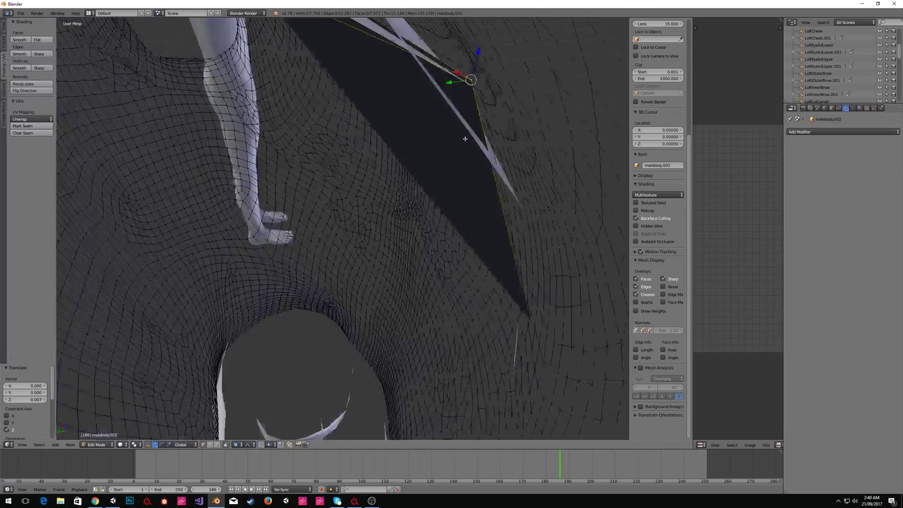
{"action": "scroll", "coordinate": [464, 142], "scroll_direction": "down", "scroll_amount": 1}
{"action": "middle_click_drag", "start_coordinate": [464, 143], "coordinate": [437, 188]}
{"action": "scroll", "coordinate": [447, 142], "scroll_direction": "down", "scroll_amount": 3}
{"action": "scroll", "coordinate": [473, 213], "scroll_direction": "up", "scroll_amount": 6}
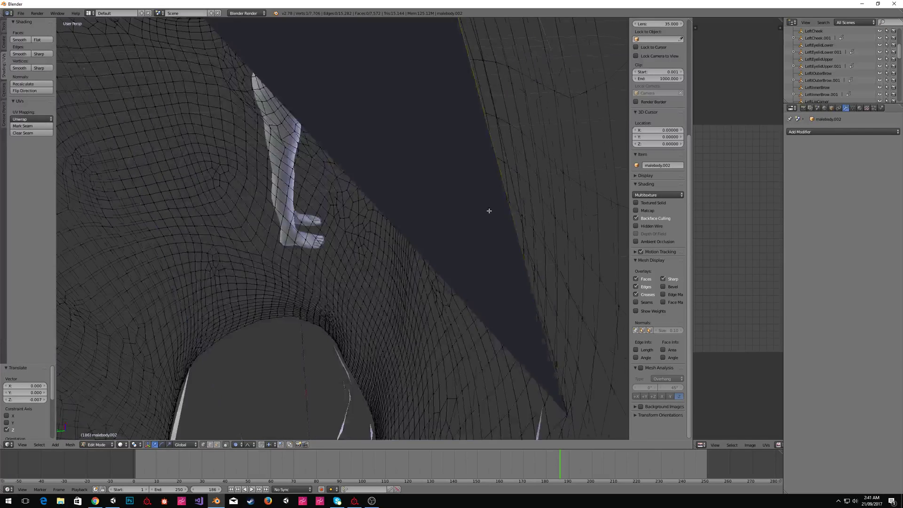
{"action": "scroll", "coordinate": [490, 209], "scroll_direction": "up", "scroll_amount": 2}
{"action": "scroll", "coordinate": [496, 206], "scroll_direction": "down", "scroll_amount": 2}
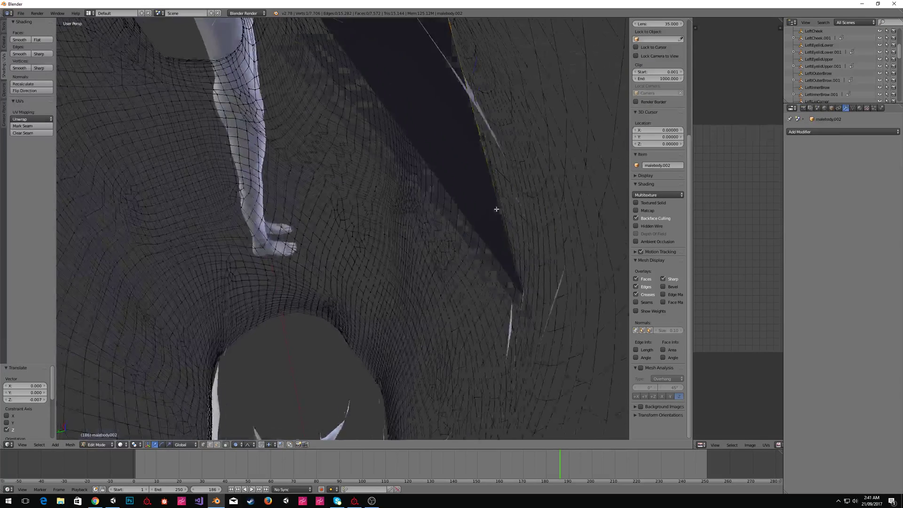
{"action": "scroll", "coordinate": [498, 213], "scroll_direction": "up", "scroll_amount": 2}
{"action": "scroll", "coordinate": [497, 213], "scroll_direction": "down", "scroll_amount": 1}
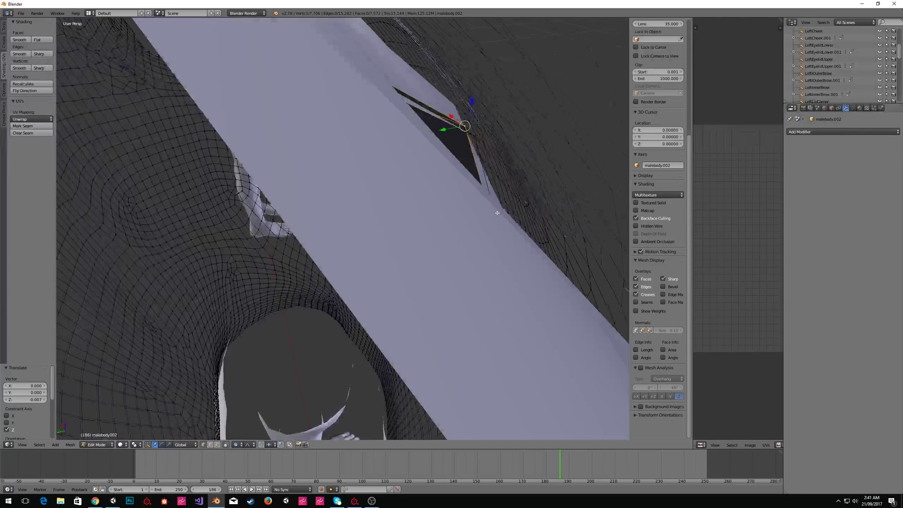
{"action": "middle_click_drag", "start_coordinate": [497, 212], "coordinate": [448, 101]}
{"action": "key", "text": "x"}
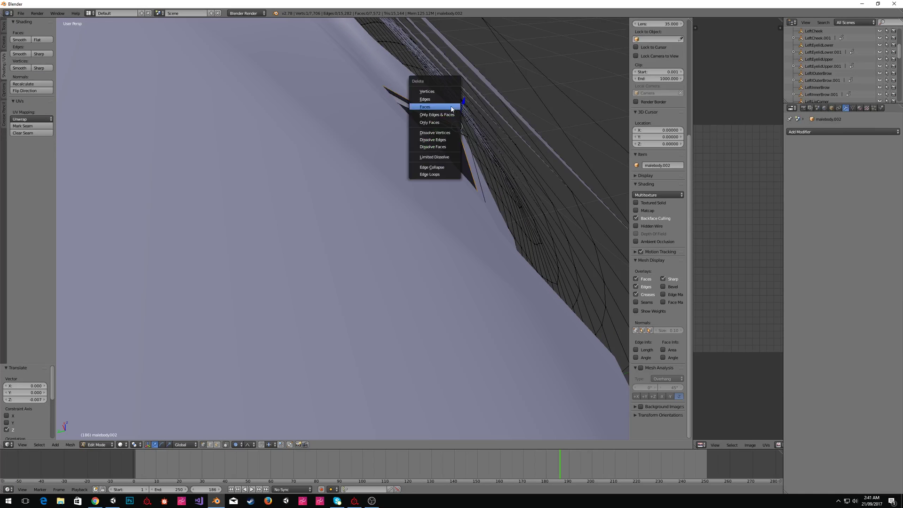
{"action": "left_click", "coordinate": [430, 91]}
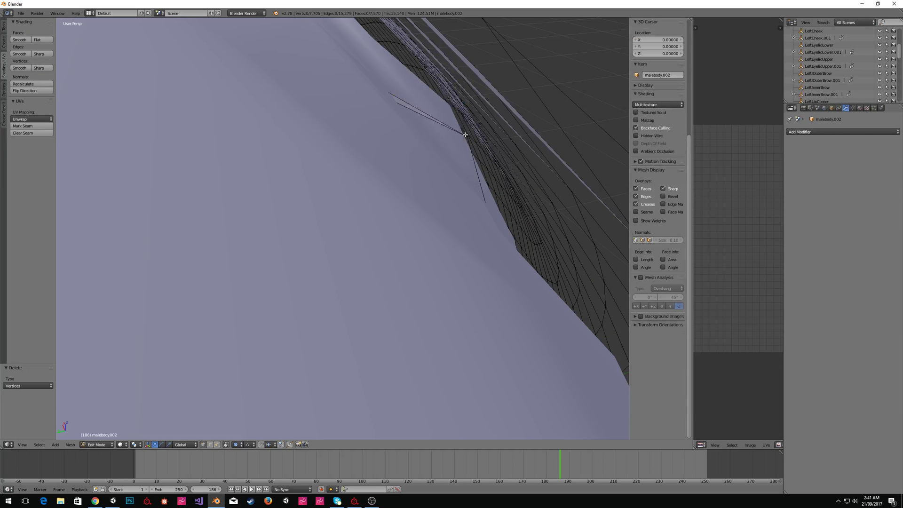
{"action": "right_click", "coordinate": [468, 135]}
{"action": "key", "text": "x"}
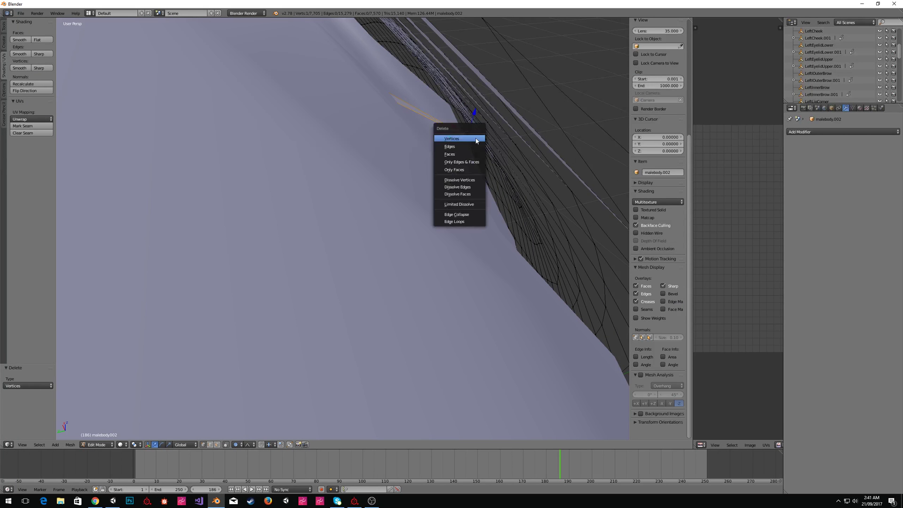
{"action": "left_click", "coordinate": [475, 138]}
Return to Object Mode and inspect the shirt's surface for remaining spikes.
{"action": "right_click", "coordinate": [449, 97]}
{"action": "scroll", "coordinate": [456, 117], "scroll_direction": "down", "scroll_amount": 4}
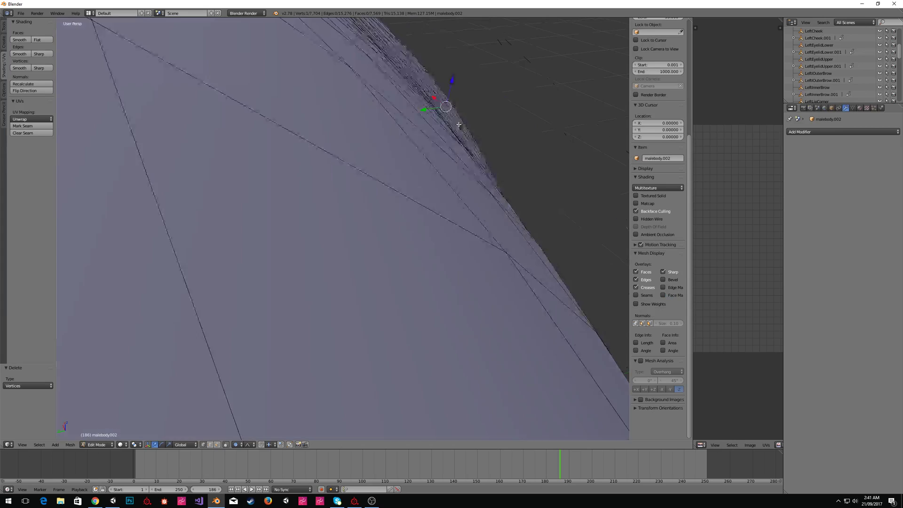
{"action": "scroll", "coordinate": [459, 123], "scroll_direction": "up", "scroll_amount": 1}
{"action": "scroll", "coordinate": [459, 123], "scroll_direction": "down", "scroll_amount": 1}
{"action": "middle_click_drag", "start_coordinate": [459, 122], "coordinate": [409, 140]}
{"action": "scroll", "coordinate": [391, 105], "scroll_direction": "down", "scroll_amount": 4}
{"action": "scroll", "coordinate": [410, 140], "scroll_direction": "down", "scroll_amount": 1}
{"action": "key", "text": "Tab"}
{"action": "scroll", "coordinate": [301, 123], "scroll_direction": "down", "scroll_amount": 2}
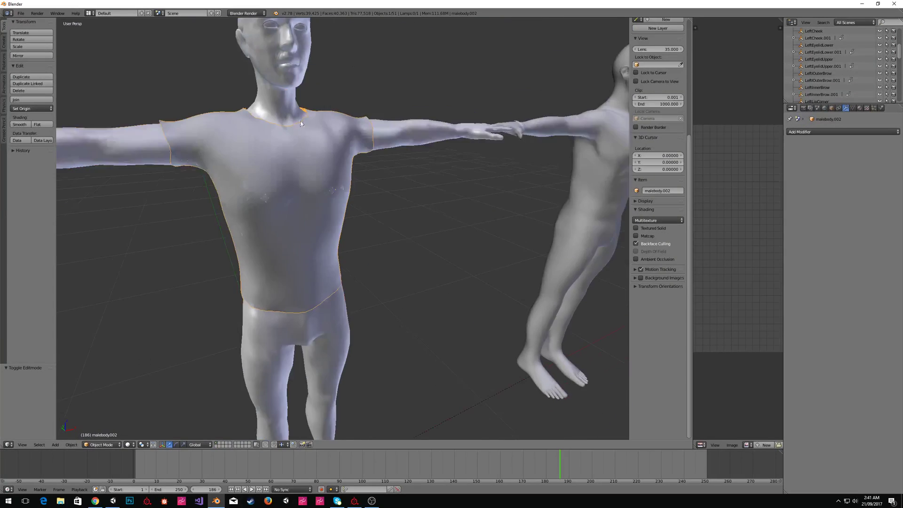
{"action": "middle_click_drag", "start_coordinate": [297, 140], "coordinate": [367, 191]}
In Edit Mode, select the shirt's bottom edge loop, extrude it and move the new loop -0.010 along Z.
{"action": "key", "text": "Tab"}
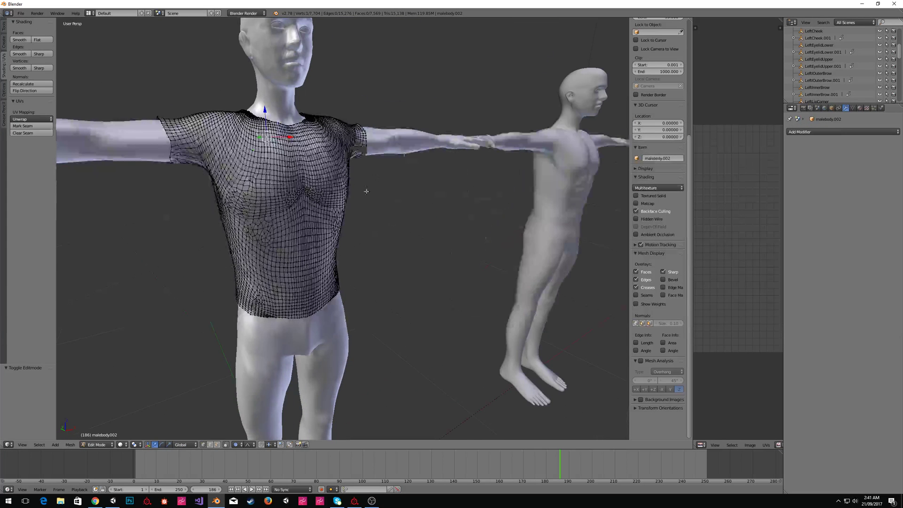
{"action": "middle_click_drag", "start_coordinate": [382, 230], "coordinate": [328, 325]}
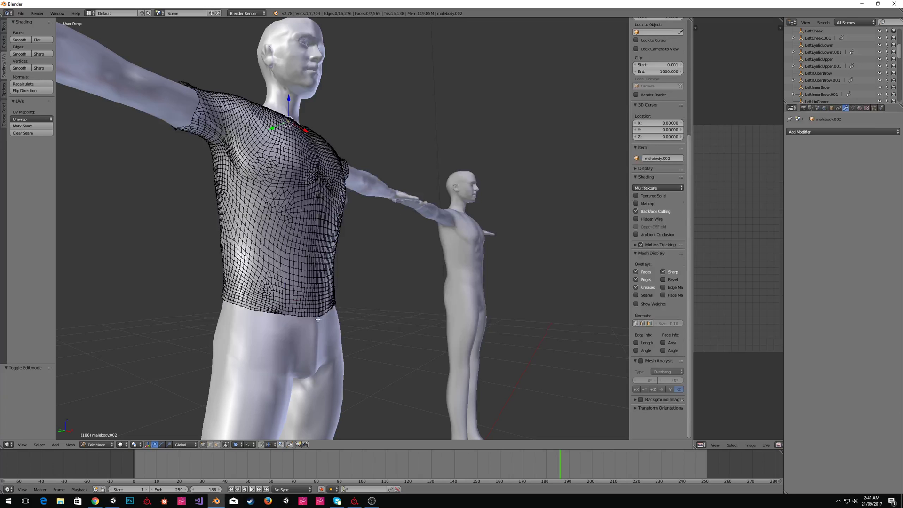
{"action": "right_click", "coordinate": [315, 318], "text": "alt"}
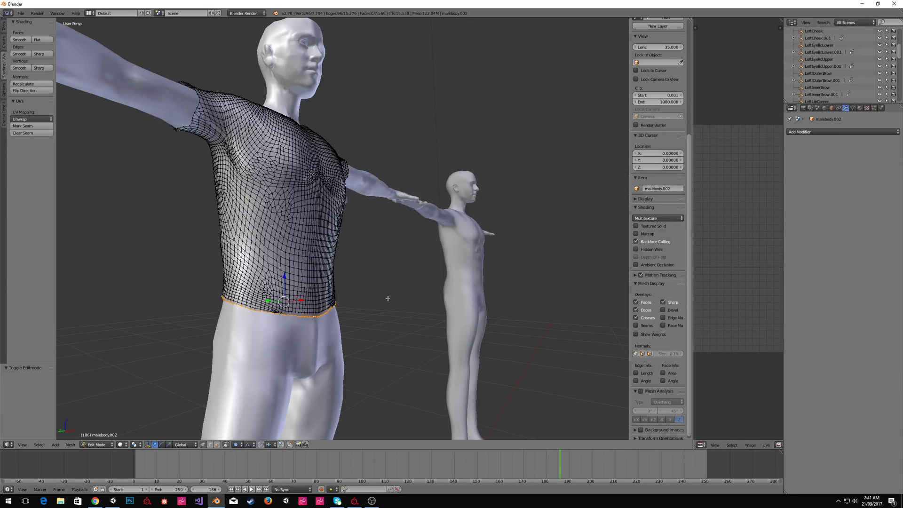
{"action": "key", "text": "e"}
{"action": "right_click", "coordinate": [289, 296]}
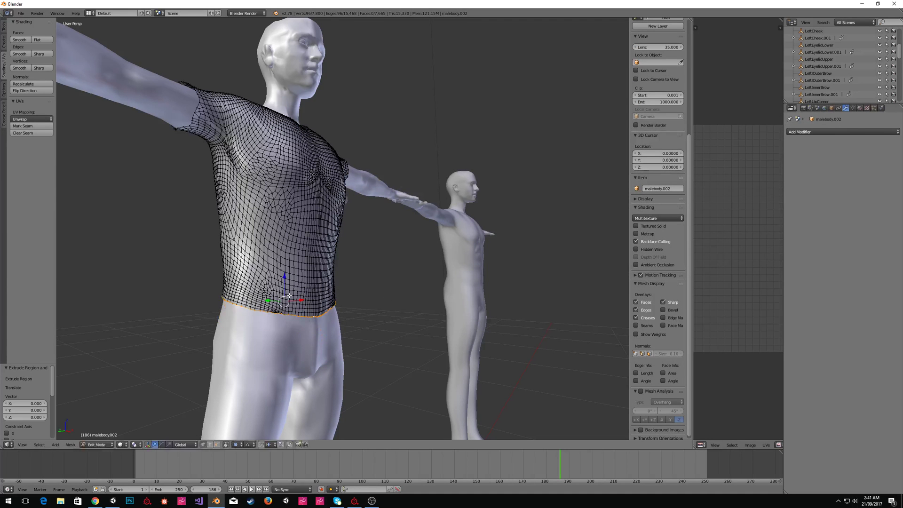
{"action": "key", "text": "g"}
{"action": "key", "text": "z"}
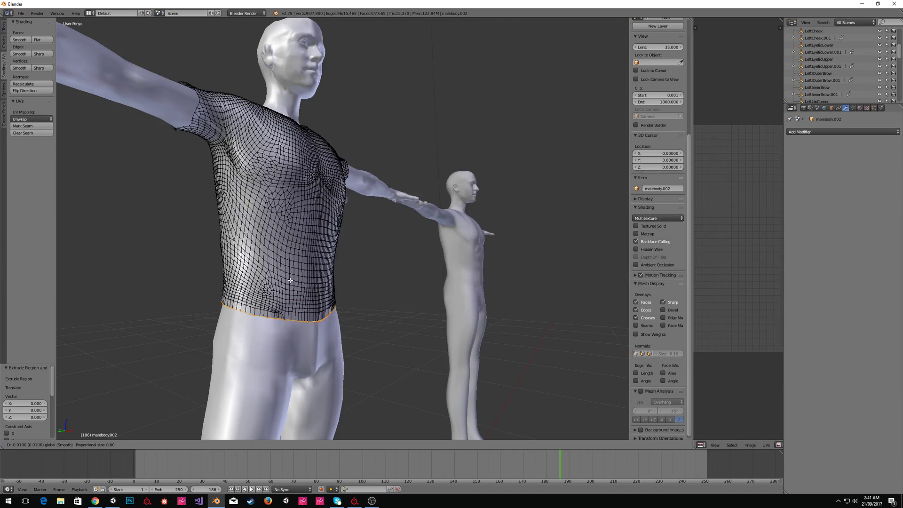
{"action": "left_click", "coordinate": [460, 306]}
Try scaling the bottom loop by 1.084, extruding it again and lowering it slightly along Z, and undo these changes.
{"action": "key", "text": "s"}
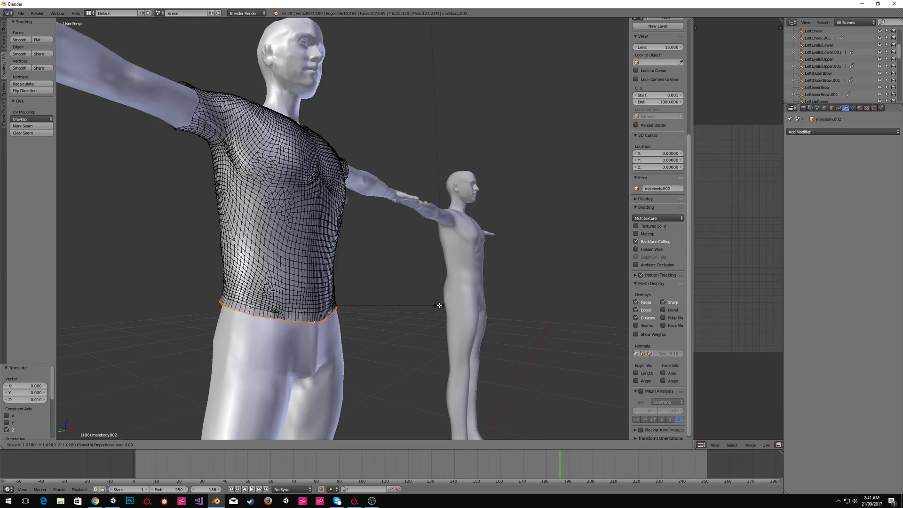
{"action": "left_click", "coordinate": [451, 305]}
{"action": "key", "text": "e"}
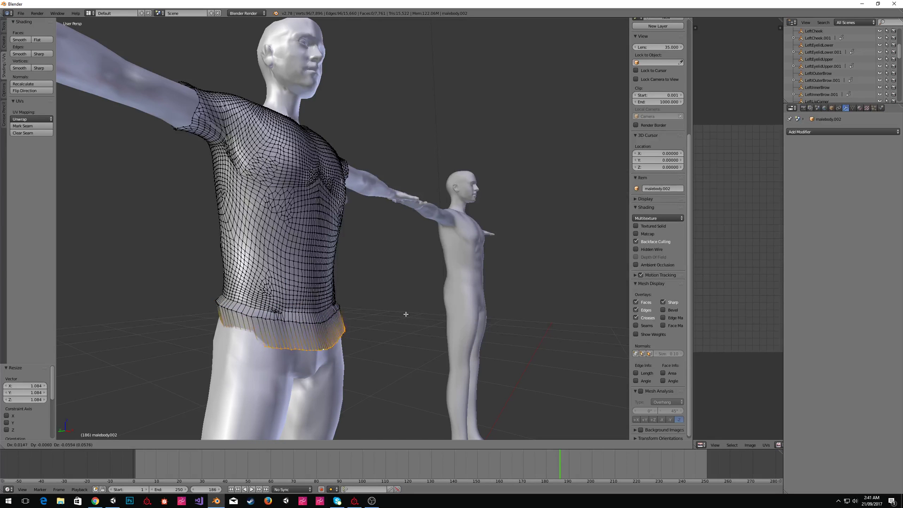
{"action": "right_click", "coordinate": [405, 310]}
{"action": "left_click_drag", "start_coordinate": [285, 281], "coordinate": [364, 287]}
{"action": "middle_click_drag", "start_coordinate": [364, 287], "coordinate": [425, 272]}
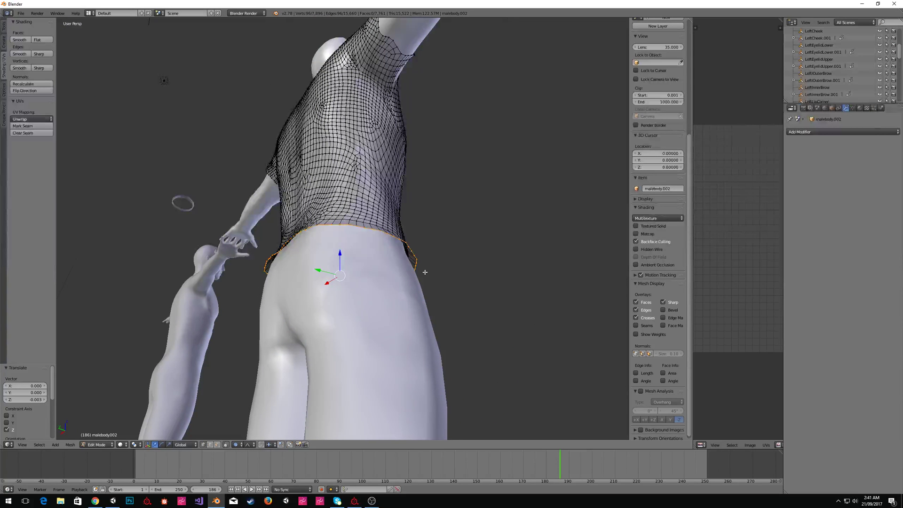
{"action": "middle_click_drag", "start_coordinate": [507, 273], "coordinate": [445, 290]}
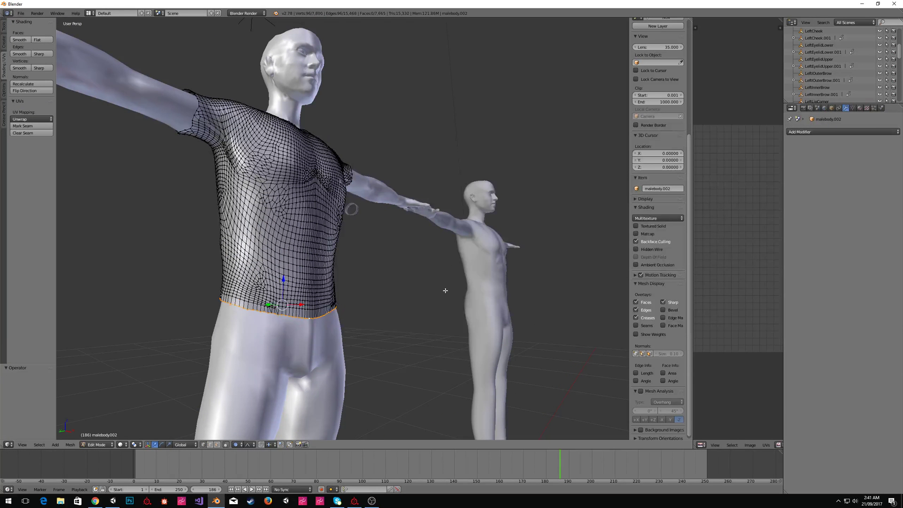
Extrude the shirt's bottom hem loop slightly downward again with the Extrude and Move on Normals command.
{"action": "key", "text": "space"}
{"action": "type", "text": "extr"}
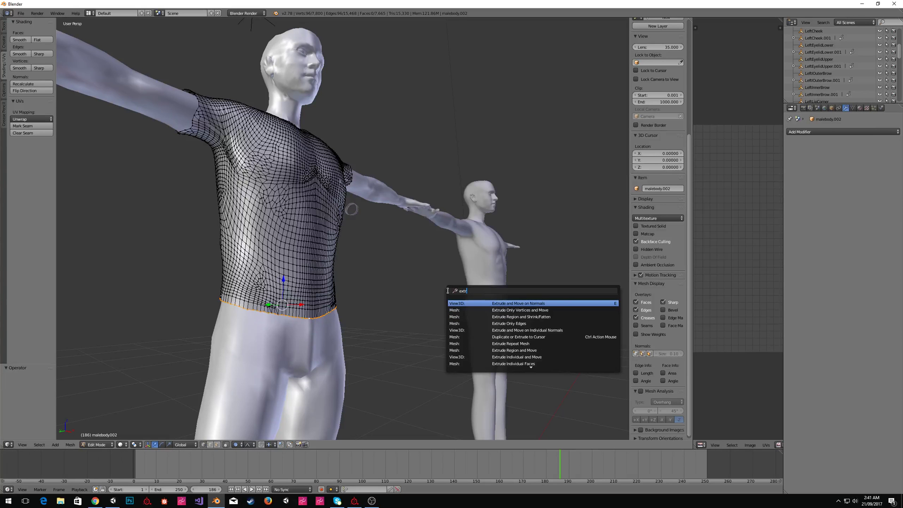
{"action": "key", "text": "Return"}
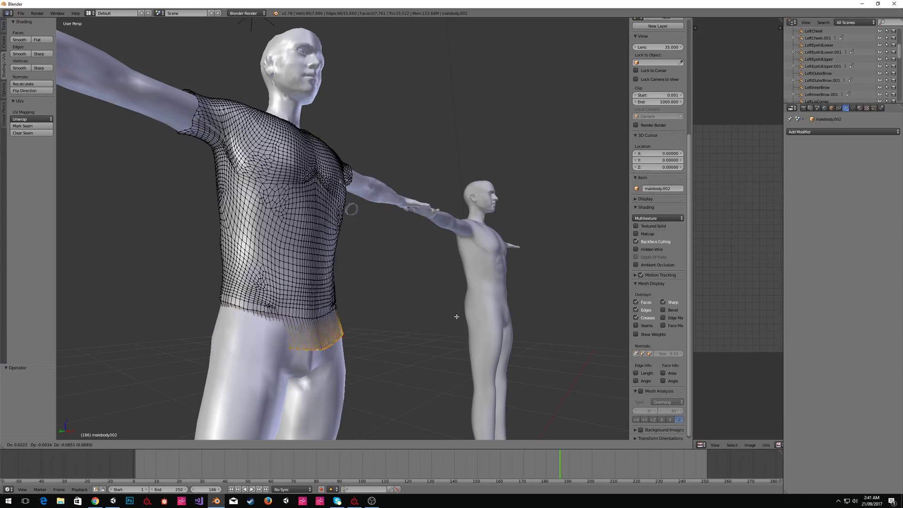
{"action": "left_click", "coordinate": [449, 297]}
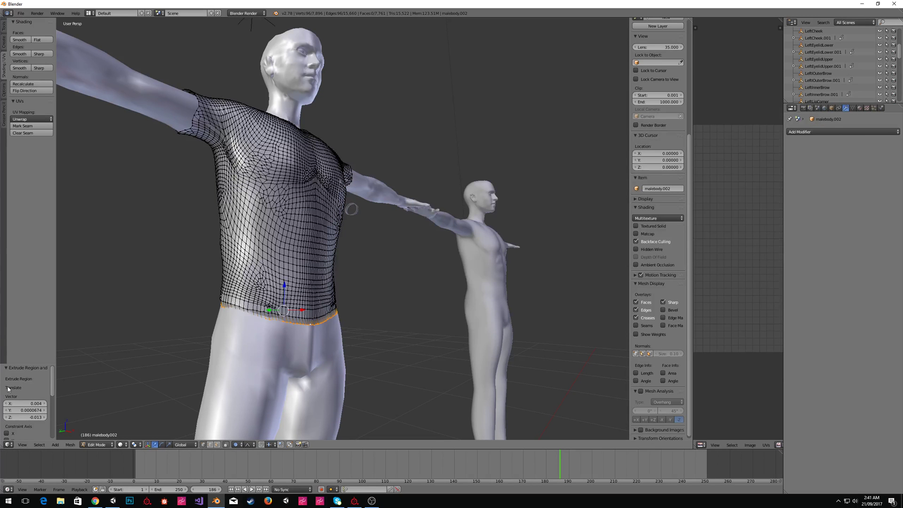
Set the hem extrusion's offset to X 0, Y 0 and Z -0.010, and scale the new loop by 1.023.
{"action": "left_click", "coordinate": [28, 404]}
{"action": "type", "text": "0"}
{"action": "key", "text": "Return"}
{"action": "left_click", "coordinate": [24, 416]}
{"action": "type", "text": "0"}
{"action": "key", "text": "Return"}
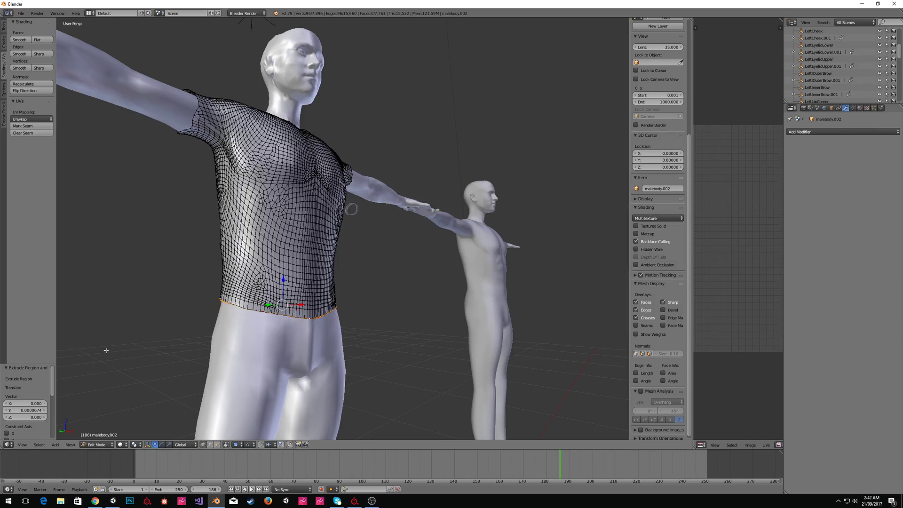
{"action": "left_click", "coordinate": [36, 410]}
{"action": "type", "text": "0"}
{"action": "key", "text": "Return"}
{"action": "left_click_drag", "start_coordinate": [37, 417], "coordinate": [38, 417]}
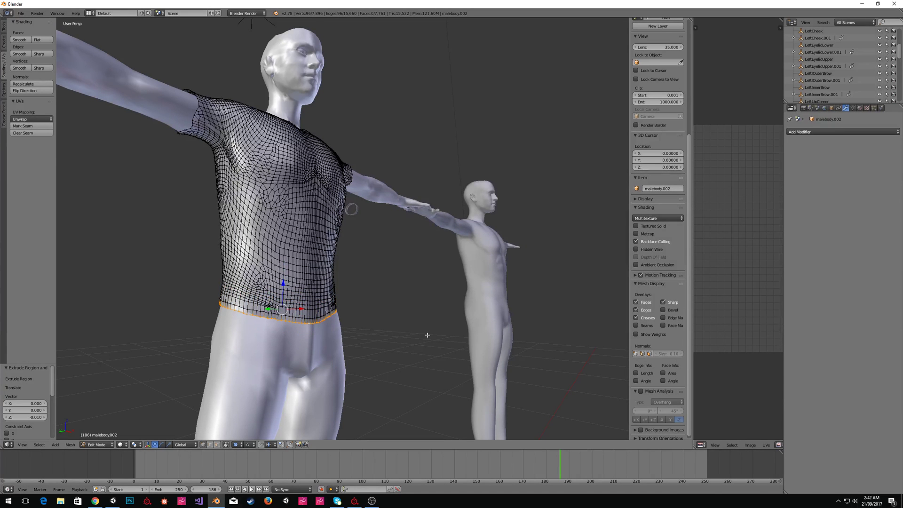
{"action": "key", "text": "s"}
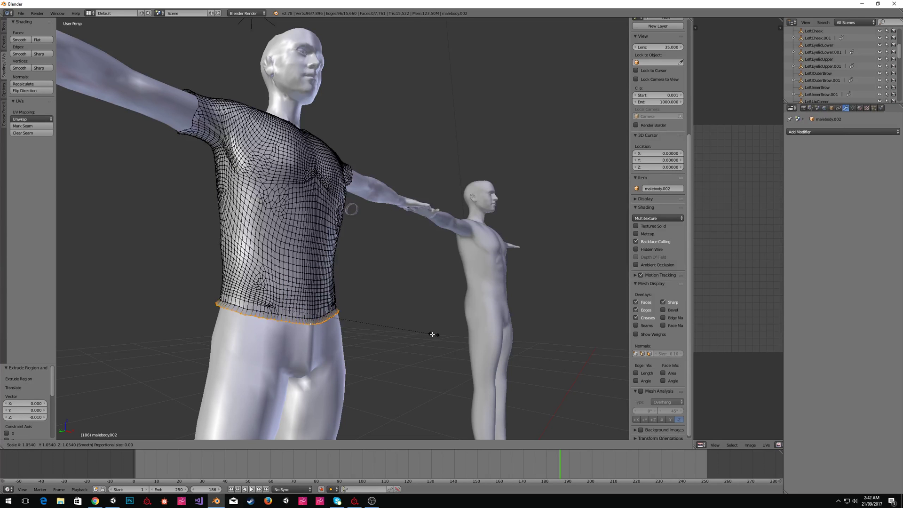
{"action": "left_click", "coordinate": [426, 334]}
Try another hem extrusion and a downward move of the bottom loop along Z, undoing both.
{"action": "key", "text": "g"}
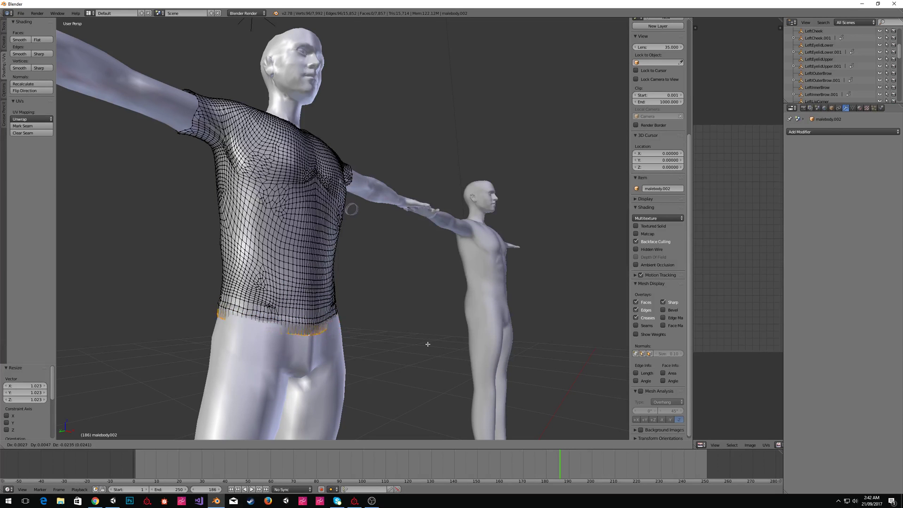
{"action": "right_click", "coordinate": [429, 336]}
{"action": "key", "text": "ctrl+z"}
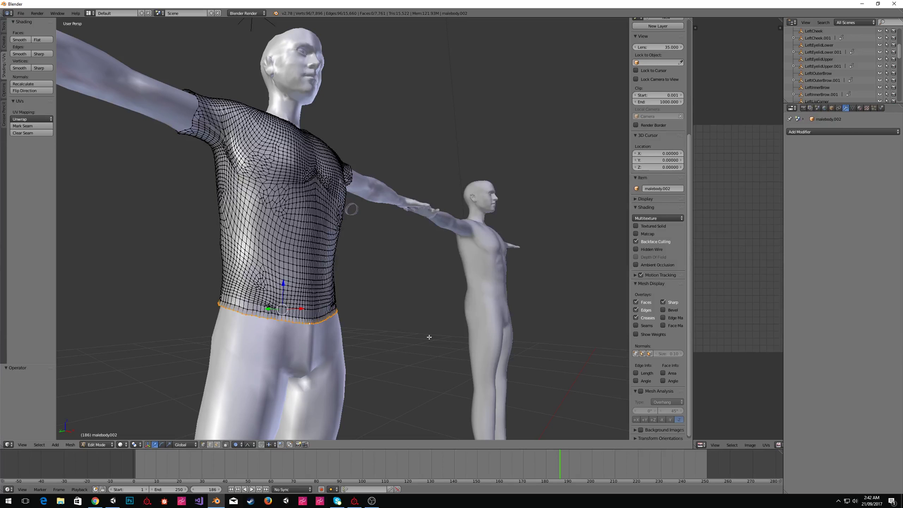
{"action": "left_click_drag", "start_coordinate": [282, 285], "coordinate": [282, 303]}
{"action": "key", "text": "ctrl+z"}
Extrude the bottom hem loop with a Z offset of -0.020 and scale the new loop by 1.062.
{"action": "key", "text": "e"}
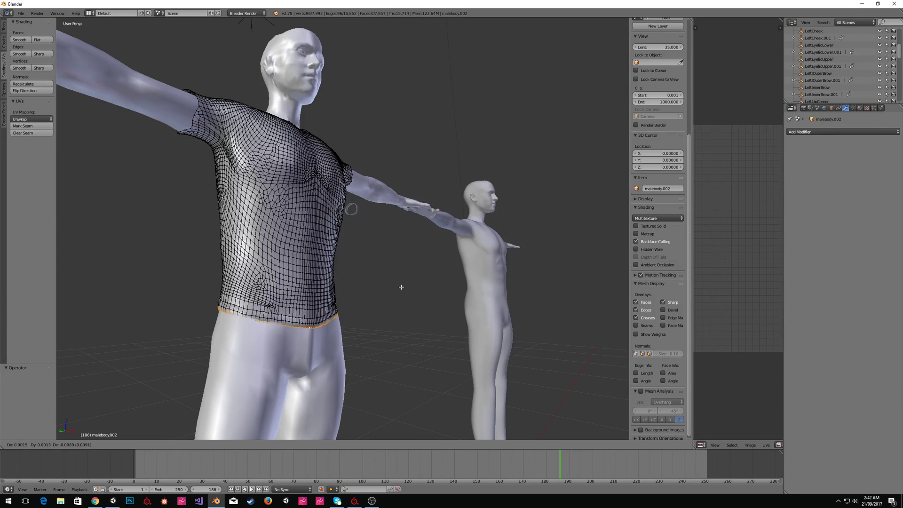
{"action": "right_click", "coordinate": [401, 286]}
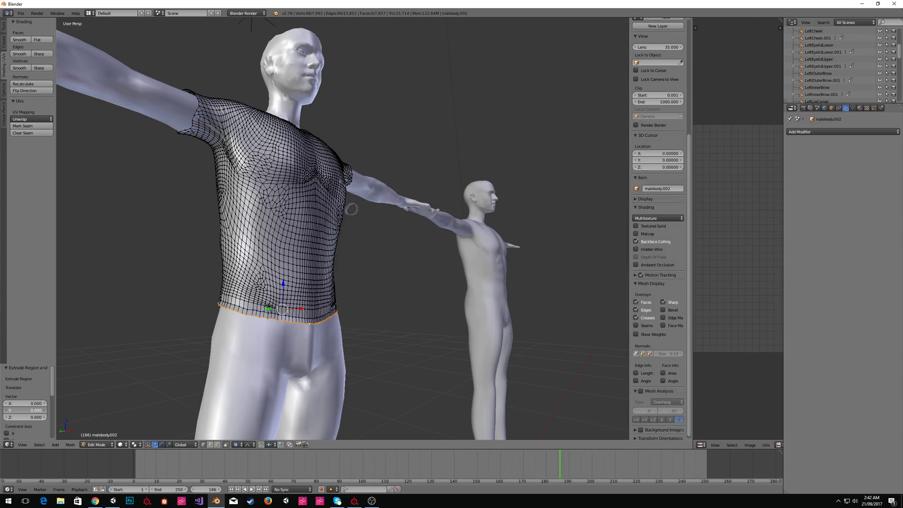
{"action": "mouse_move", "coordinate": [35, 410]}
{"action": "left_mouse_down"}
{"action": "mouse_move", "coordinate": [40, 417]}
{"action": "mouse_move", "coordinate": [27, 418]}
{"action": "left_mouse_up"}
{"action": "left_click", "coordinate": [35, 410]}
{"action": "key", "text": "Return"}
{"action": "key", "text": "s"}
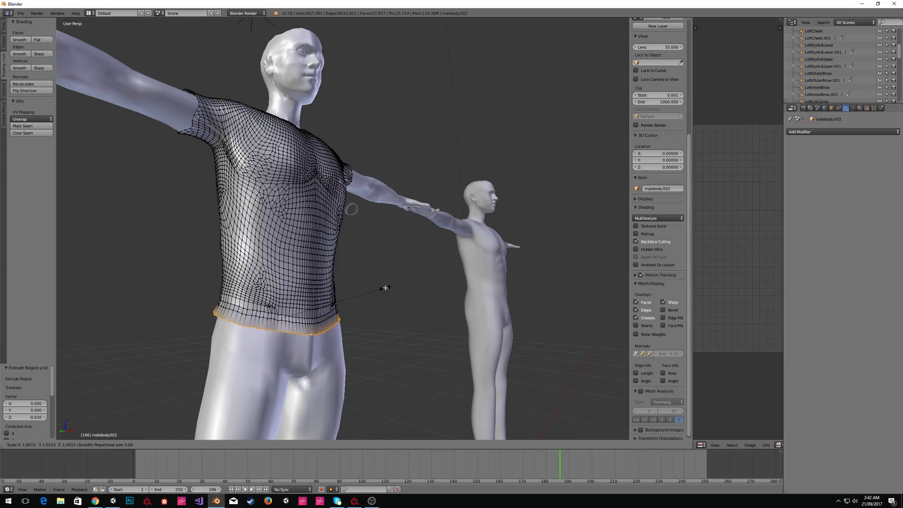
{"action": "left_click", "coordinate": [387, 288]}
Extrude the hem loop in place, raise the new loop 0.002 along Z and scale it by 0.982.
{"action": "middle_click_drag", "start_coordinate": [387, 288], "coordinate": [442, 270]}
{"action": "key", "text": "e"}
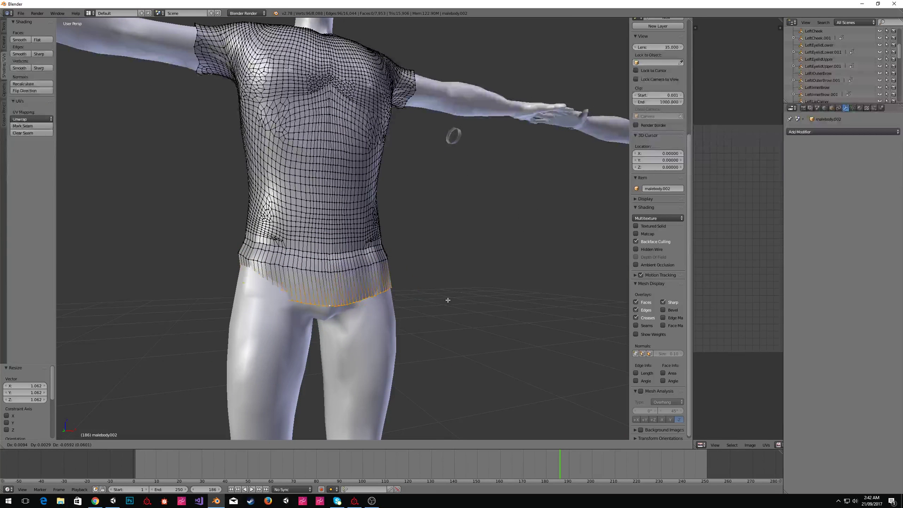
{"action": "right_click", "coordinate": [438, 299]}
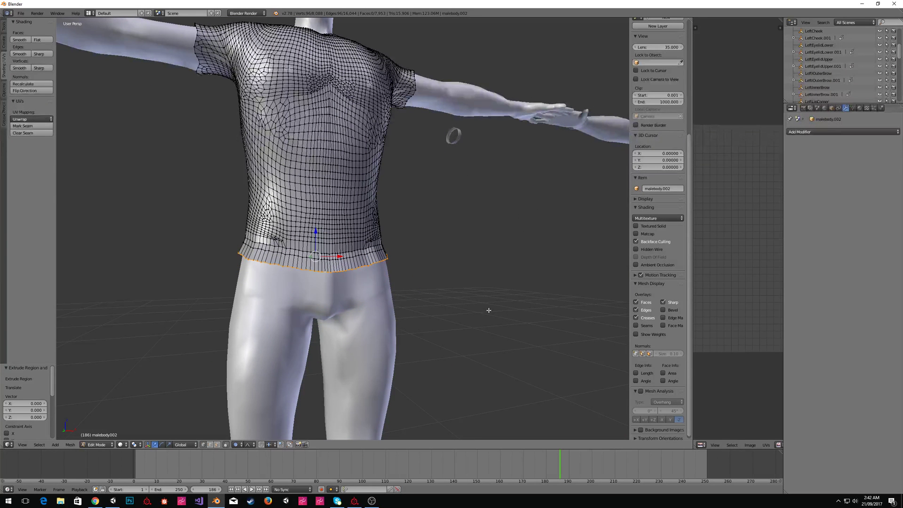
{"action": "key", "text": "g"}
{"action": "key", "text": "z"}
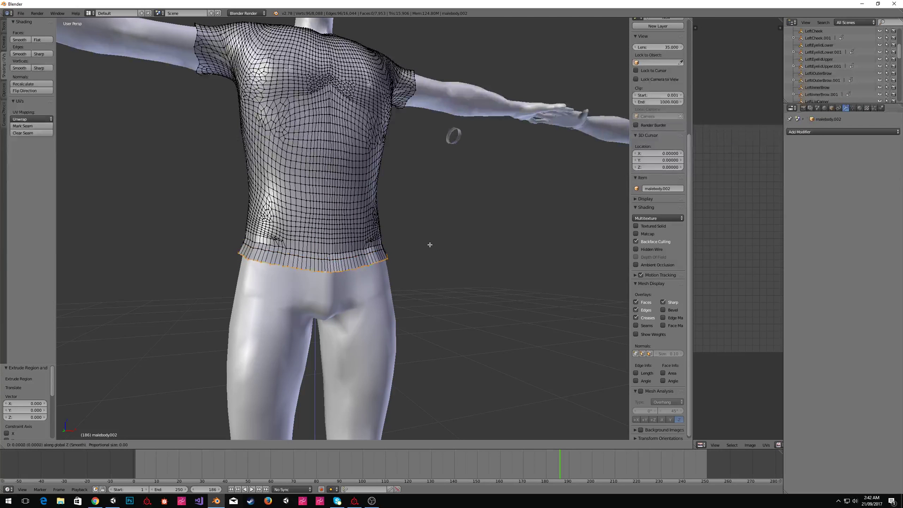
{"action": "left_click", "coordinate": [429, 244]}
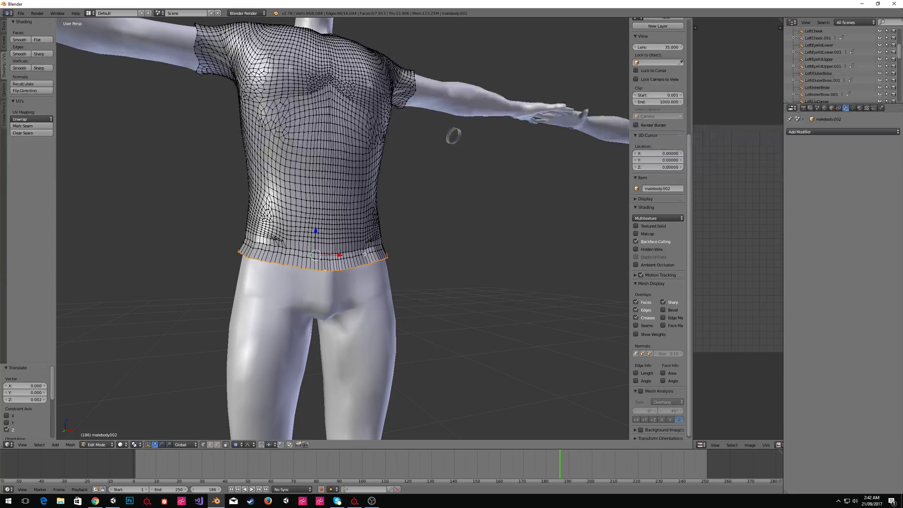
{"action": "key", "text": "s"}
{"action": "left_click", "coordinate": [432, 254]}
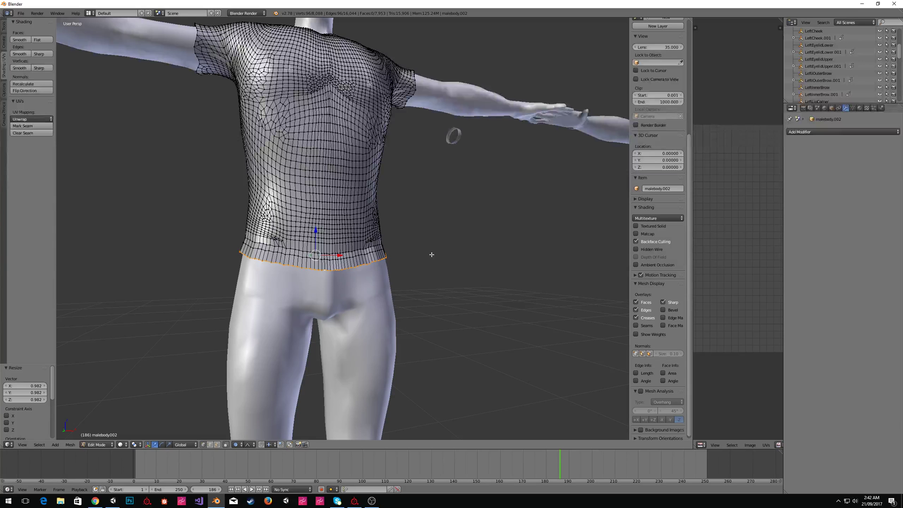
Extrude the bottom loop once more with a Z offset of -0.020 and scale it up by 1.052.
{"action": "key", "text": "space"}
{"action": "left_click", "coordinate": [466, 267]}
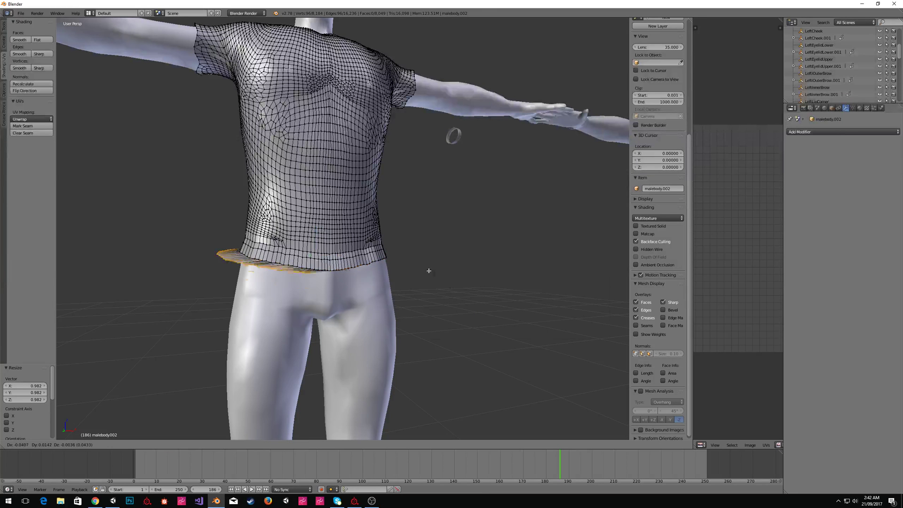
{"action": "key", "text": "Escape"}
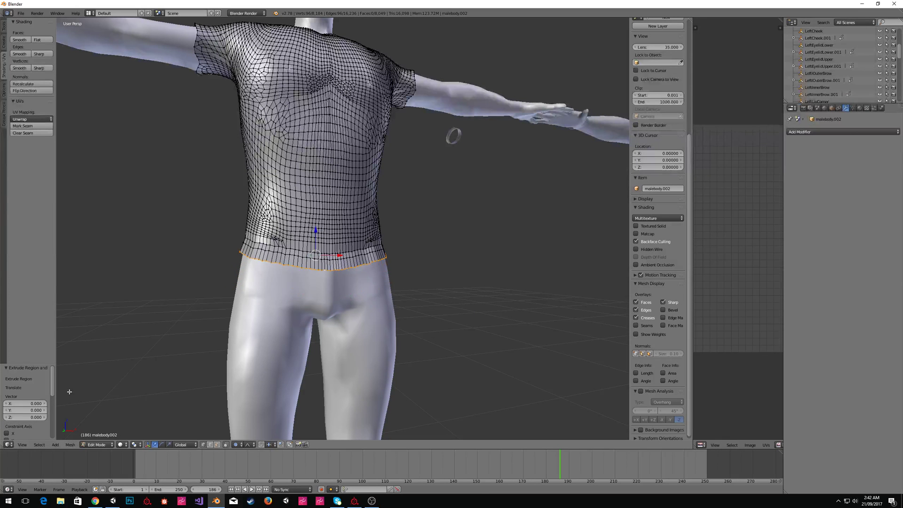
{"action": "mouse_move", "coordinate": [25, 417]}
{"action": "left_mouse_down"}
{"action": "mouse_move", "coordinate": [33, 417]}
{"action": "mouse_move", "coordinate": [16, 417]}
{"action": "mouse_move", "coordinate": [26, 417]}
{"action": "left_mouse_up"}
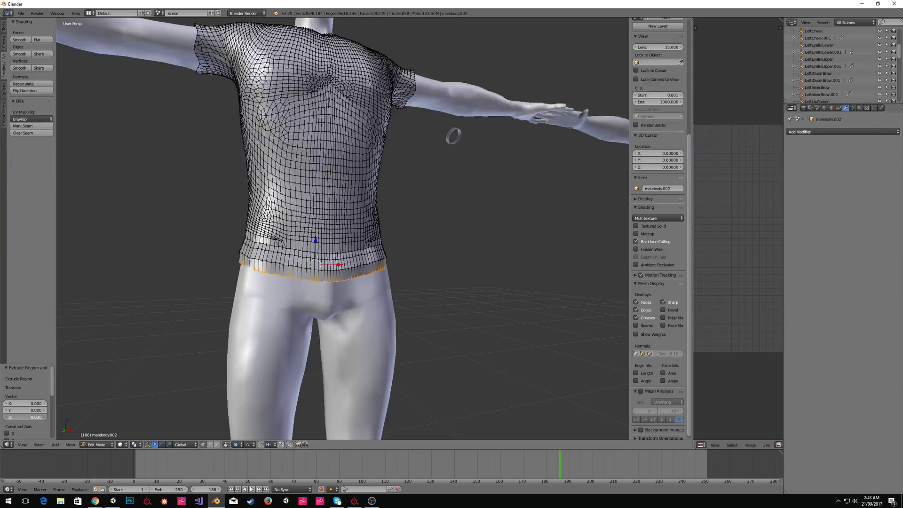
{"action": "key", "text": "s"}
{"action": "left_click", "coordinate": [455, 297]}
Inspect the shape of the shirt's flared bottom hem from the front and the sides.
{"action": "middle_click_drag", "start_coordinate": [455, 298], "coordinate": [464, 253]}
{"action": "middle_click_drag", "start_coordinate": [408, 252], "coordinate": [336, 280]}
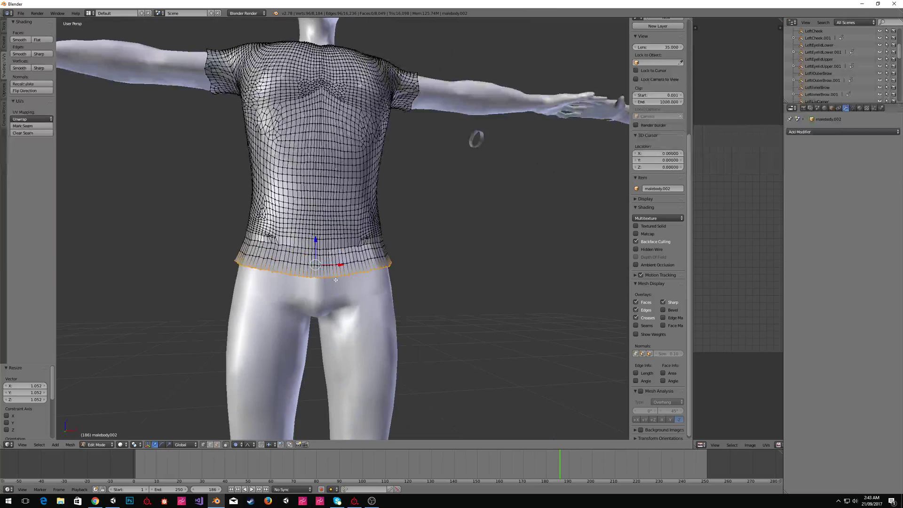
{"action": "middle_click_drag", "start_coordinate": [442, 300], "coordinate": [416, 296]}
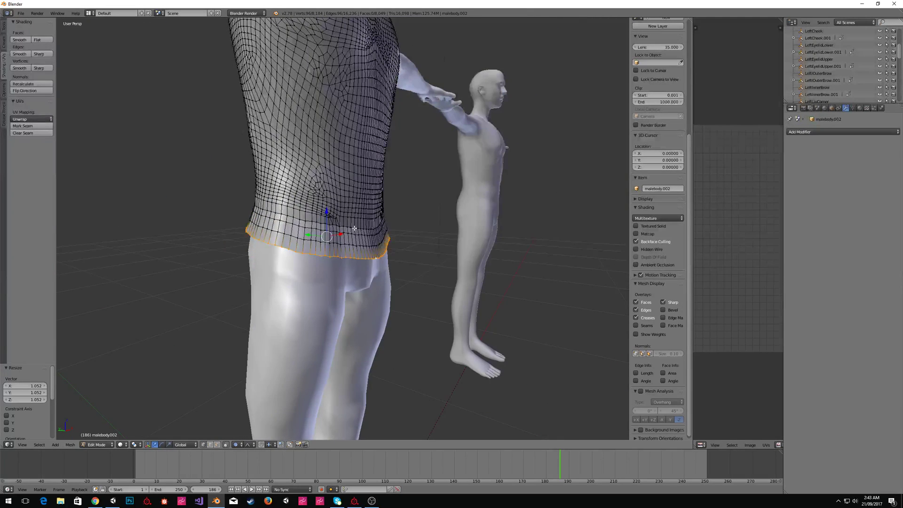
{"action": "middle_click_drag", "start_coordinate": [406, 254], "coordinate": [331, 244]}
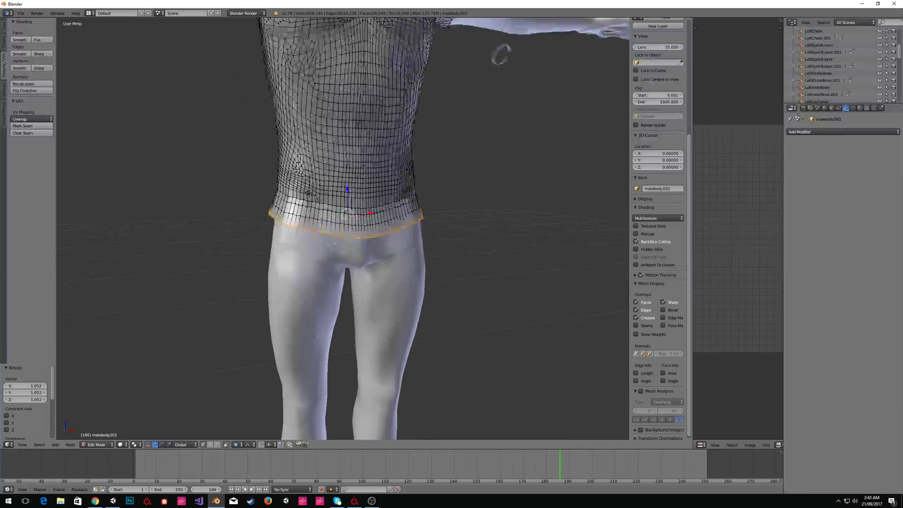
{"action": "middle_click_drag", "start_coordinate": [455, 263], "coordinate": [300, 257]}
{"action": "middle_click_drag", "start_coordinate": [377, 211], "coordinate": [343, 218]}
{"action": "middle_click_drag", "start_coordinate": [279, 232], "coordinate": [346, 274]}
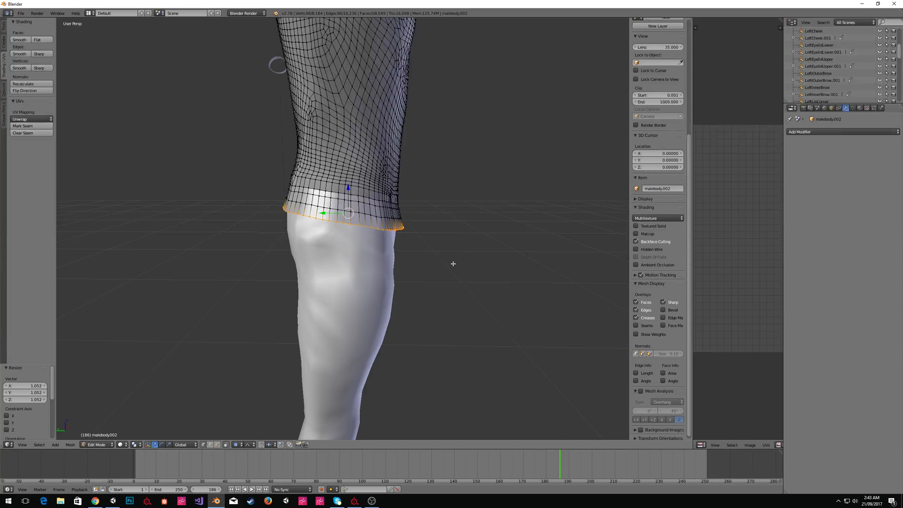
Extrude the shirt's bottom hem loop in place with X, Y and Z offsets of 0.
{"action": "key", "text": "space"}
{"action": "left_click", "coordinate": [504, 276]}
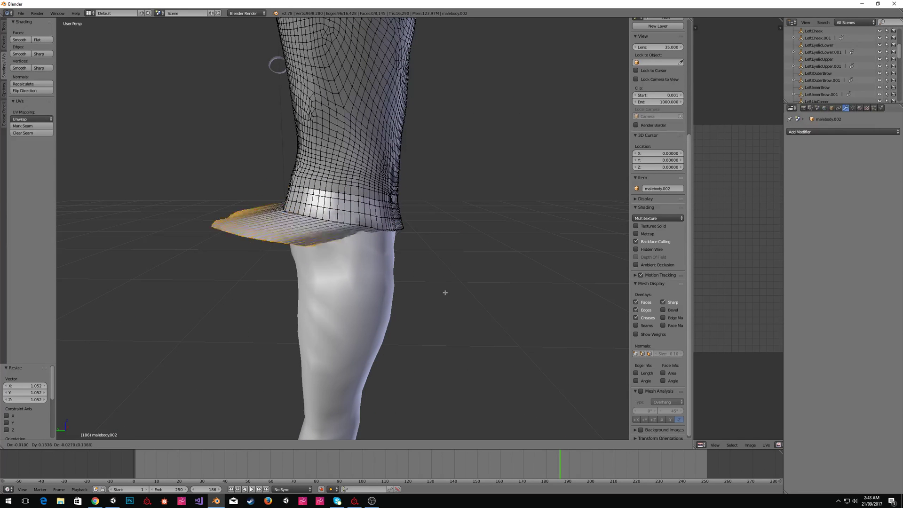
{"action": "left_click", "coordinate": [505, 294]}
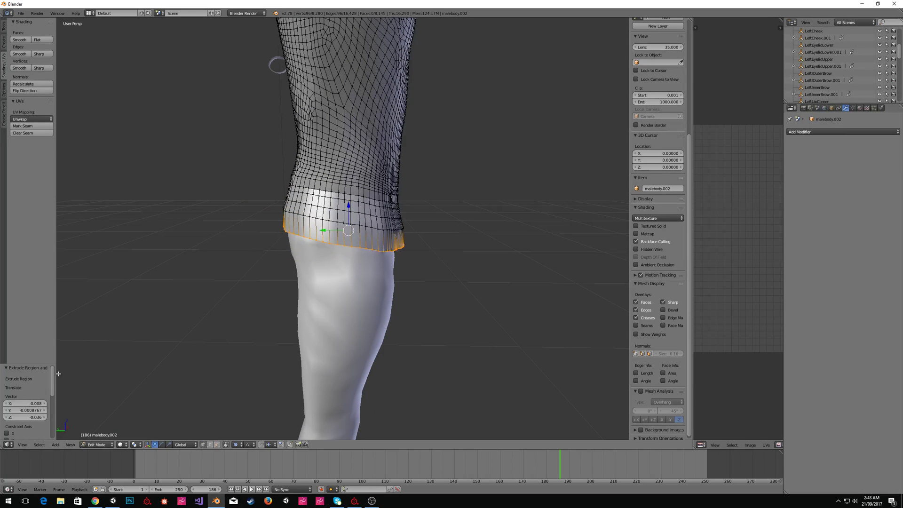
{"action": "type", "text": "0"}
{"action": "key", "text": "Return"}
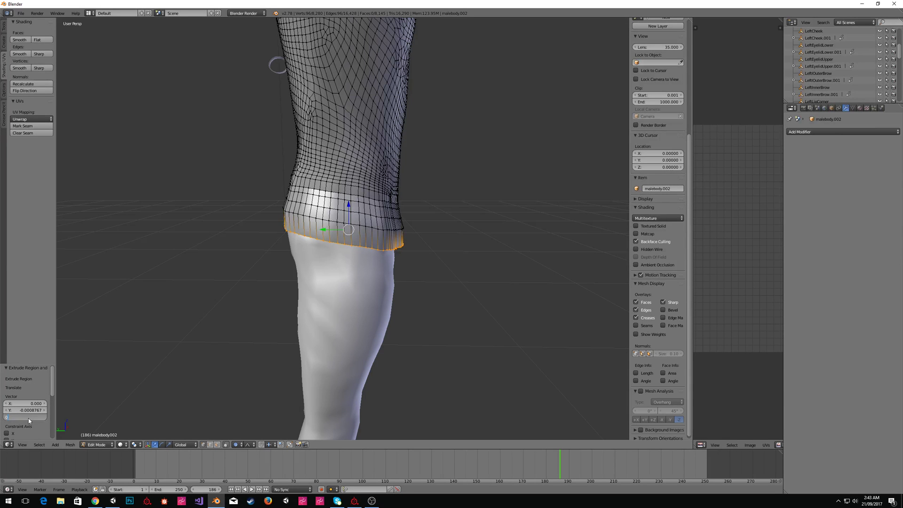
{"action": "key", "text": "Return"}
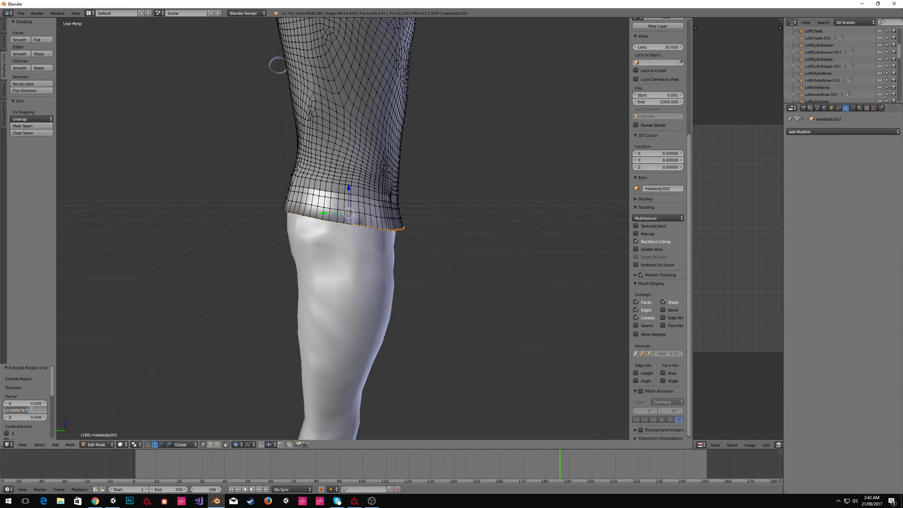
{"action": "type", "text": "0"}
{"action": "key", "text": "Return"}
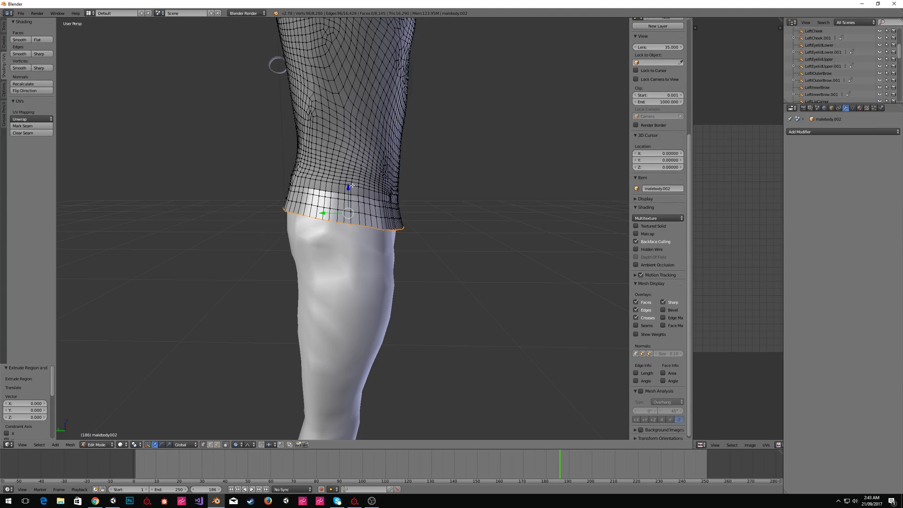
Lower the new hem loop along Z, ending with a -0.012 move, and scale it by 1.056.
{"action": "mouse_move", "coordinate": [349, 187]}
{"action": "left_mouse_down"}
{"action": "mouse_move", "coordinate": [350, 200]}
{"action": "mouse_move", "coordinate": [350, 175]}
{"action": "mouse_move", "coordinate": [352, 190]}
{"action": "left_mouse_up"}
{"action": "middle_click_drag", "start_coordinate": [455, 224], "coordinate": [350, 197]}
{"action": "left_click_drag", "start_coordinate": [348, 192], "coordinate": [347, 195]}
{"action": "key", "text": "s"}
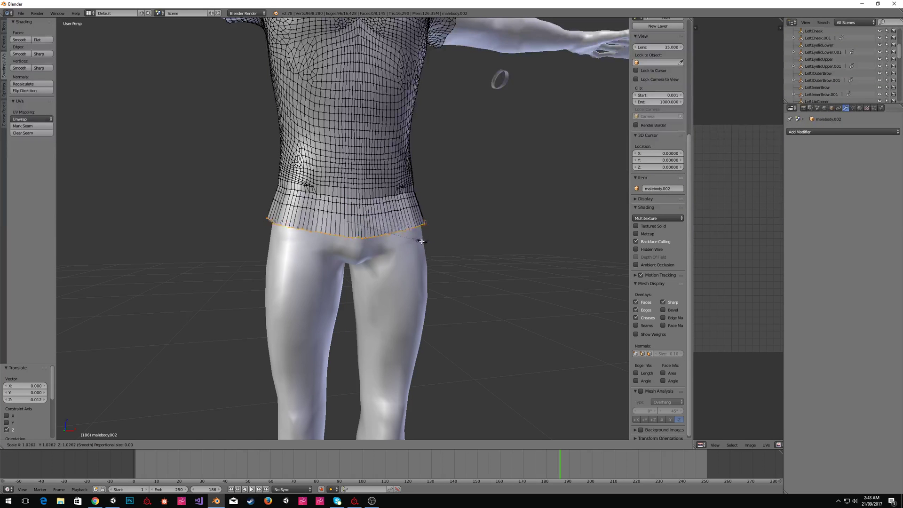
{"action": "left_click", "coordinate": [424, 240]}
Extrude the hem loop straight down with a Z offset of -0.028 and scale the new loop by 0.995.
{"action": "middle_click_drag", "start_coordinate": [233, 205], "coordinate": [290, 208]}
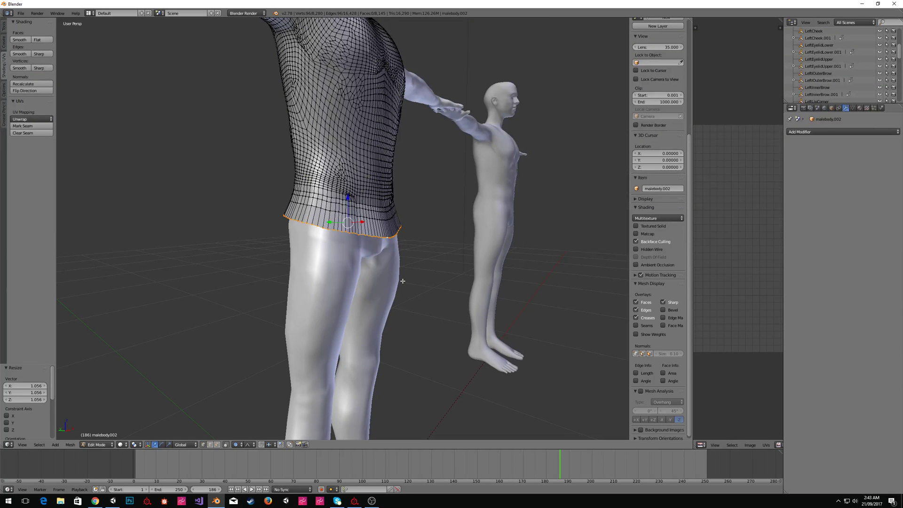
{"action": "key", "text": "space"}
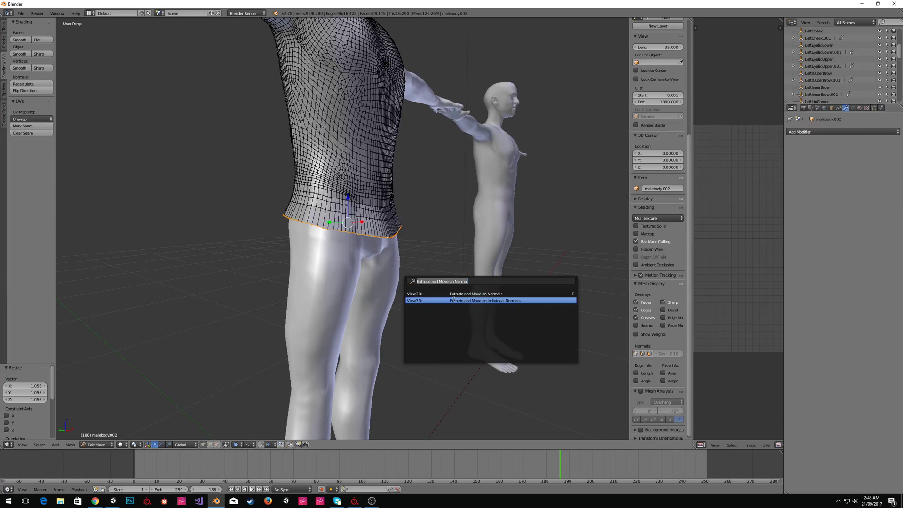
{"action": "left_click", "coordinate": [451, 294]}
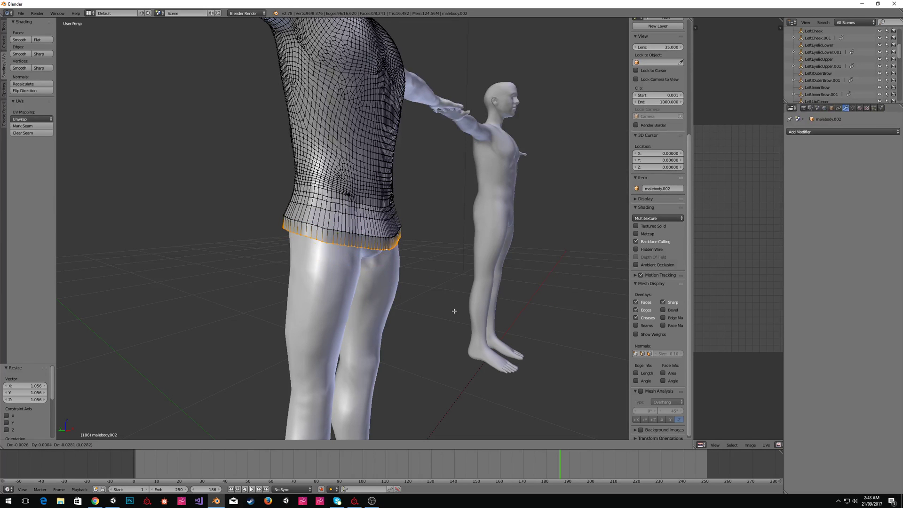
{"action": "left_click", "coordinate": [455, 311]}
{"action": "left_click", "coordinate": [35, 403]}
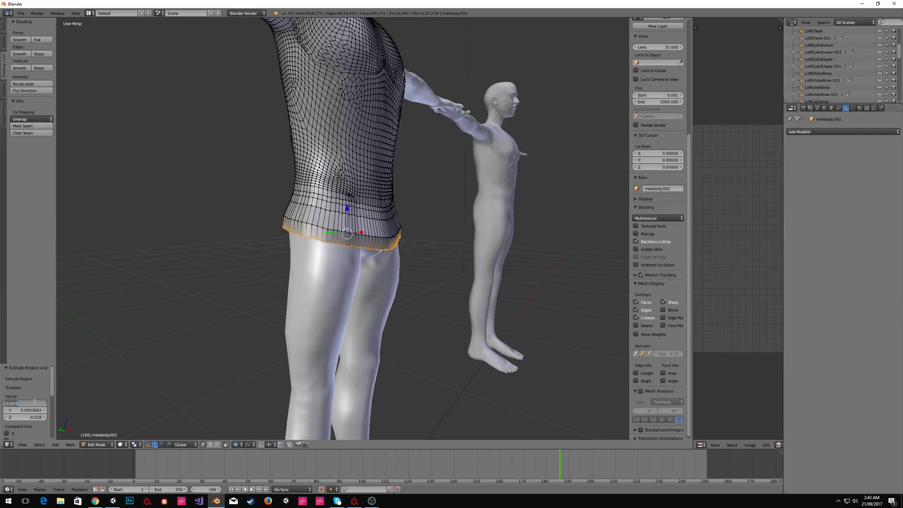
{"action": "type", "text": "0"}
{"action": "key", "text": "Return"}
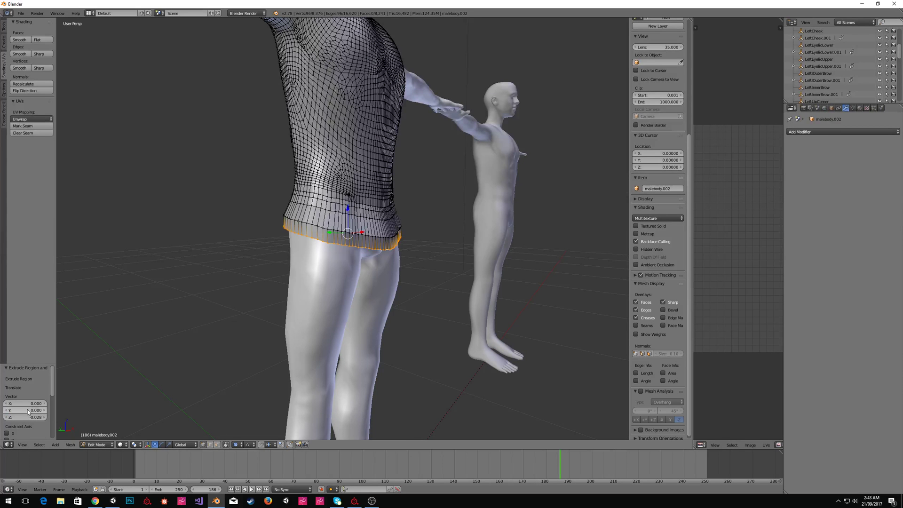
{"action": "middle_click_drag", "start_coordinate": [293, 326], "coordinate": [347, 311]}
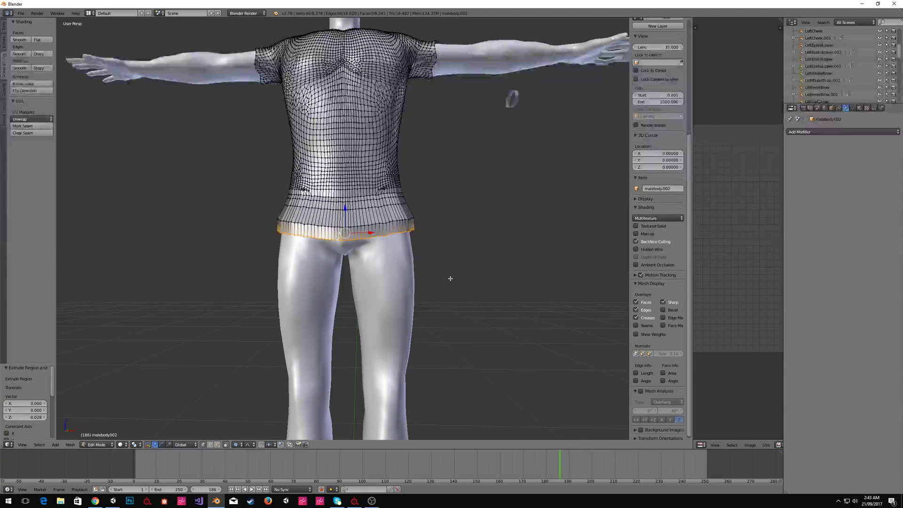
{"action": "key", "text": "s"}
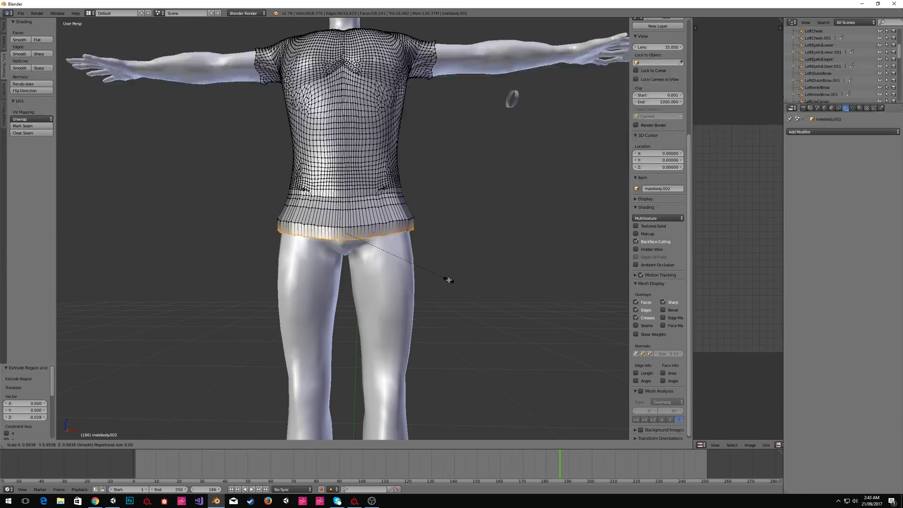
{"action": "left_click", "coordinate": [449, 279]}
Select the edge loop just above the bottom hem loop and scale it by 0.943.
{"action": "right_click", "coordinate": [403, 222], "text": "alt"}
{"action": "right_click", "coordinate": [405, 221], "text": "alt"}
{"action": "right_click", "coordinate": [406, 220], "text": "alt"}
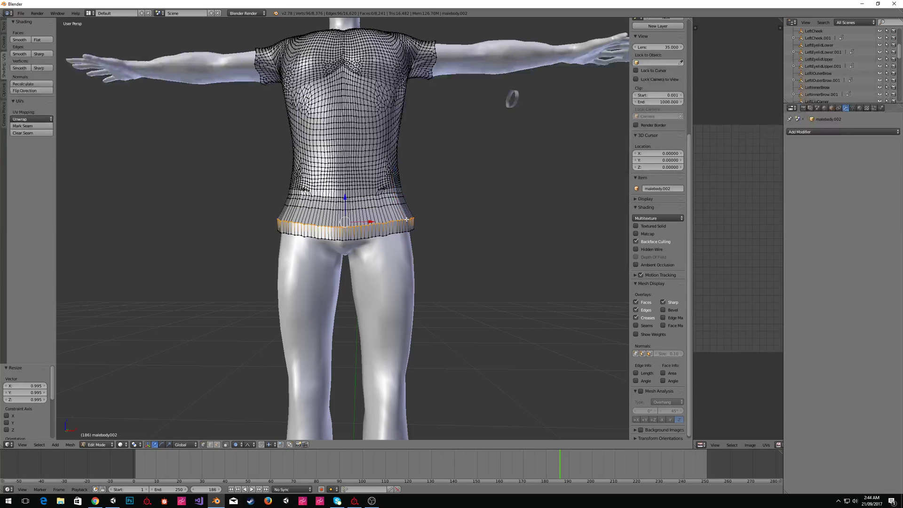
{"action": "key", "text": "s"}
{"action": "left_click", "coordinate": [461, 241]}
Extrude the bottommost hem loop straight down with a Z offset of -0.029 and scale the new loop by 1.036.
{"action": "middle_click_drag", "start_coordinate": [461, 242], "coordinate": [432, 277]}
{"action": "scroll", "coordinate": [365, 235], "scroll_direction": "up", "scroll_amount": 3}
{"action": "right_click", "coordinate": [379, 228], "text": "alt"}
{"action": "right_click", "coordinate": [380, 232], "text": "alt"}
{"action": "key", "text": "space"}
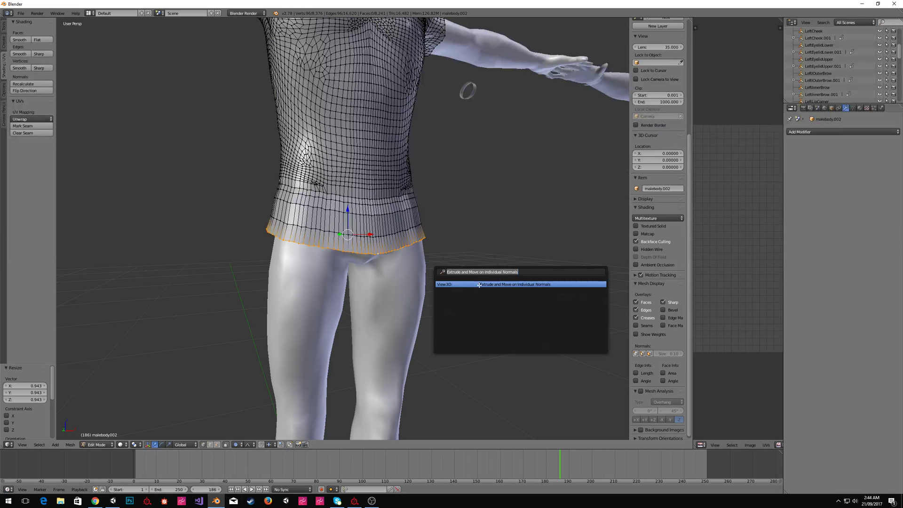
{"action": "key", "text": "Return"}
{"action": "left_click", "coordinate": [479, 299]}
{"action": "left_click", "coordinate": [25, 403]}
{"action": "left_click", "coordinate": [27, 410]}
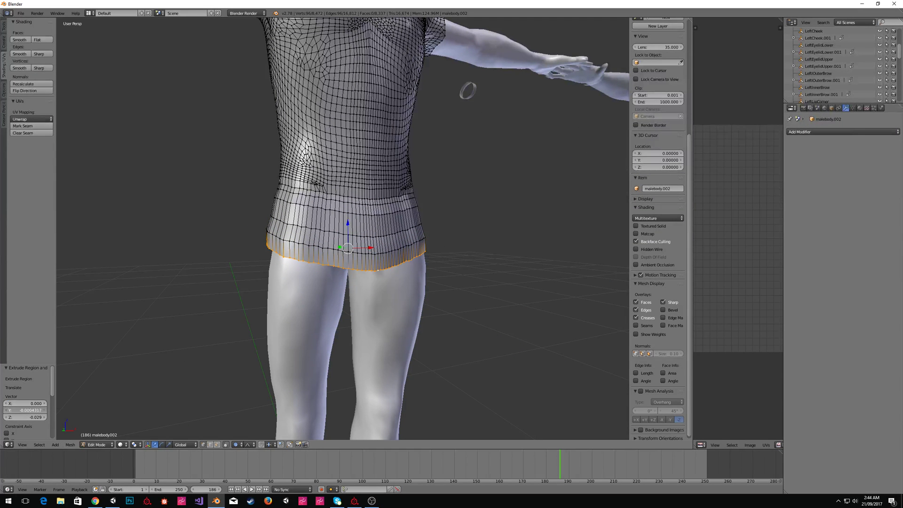
{"action": "middle_click_drag", "start_coordinate": [237, 351], "coordinate": [351, 304]}
{"action": "key", "text": "s"}
{"action": "left_click", "coordinate": [360, 307]}
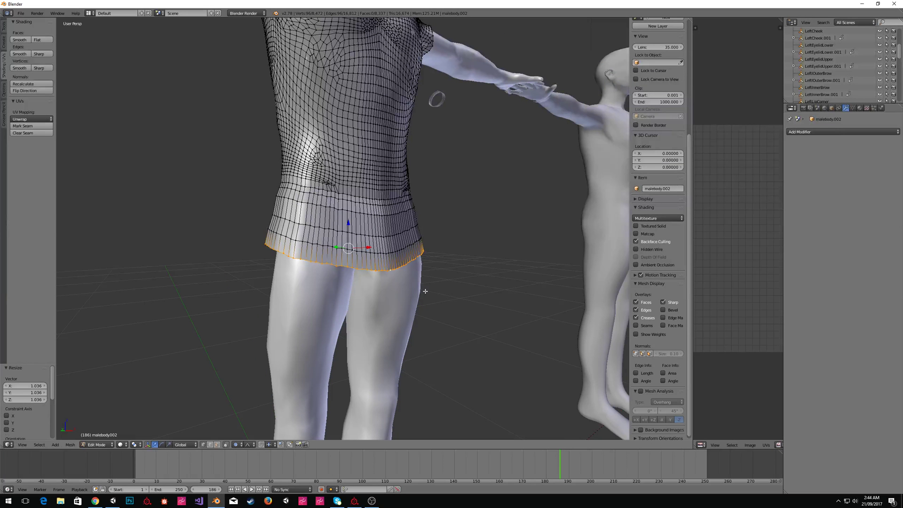
Extrude the bottom hem loop again with X and Y offsets of 0 and a Z offset of -0.050.
{"action": "key", "text": "alt+e"}
{"action": "left_click", "coordinate": [475, 307]}
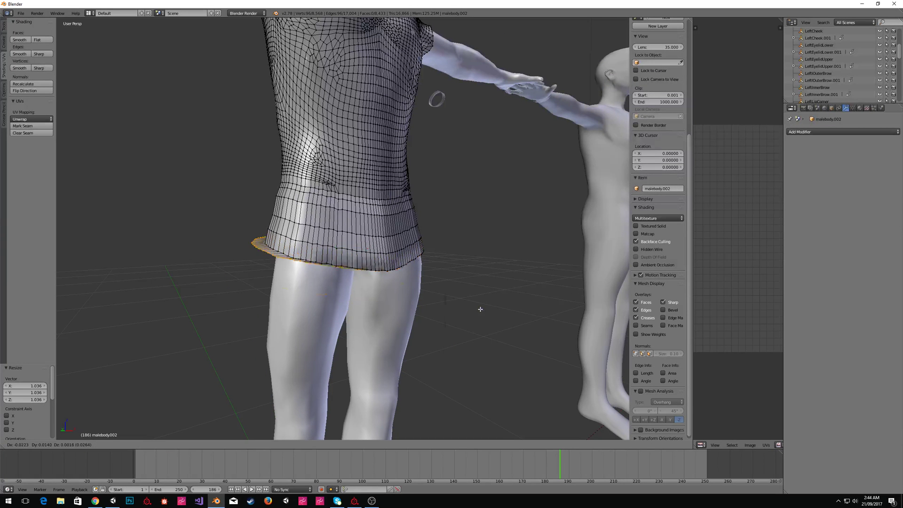
{"action": "left_click", "coordinate": [500, 332]}
{"action": "middle_click_drag", "start_coordinate": [500, 332], "coordinate": [229, 342]}
{"action": "type", "text": "0"}
{"action": "key", "text": "Return"}
{"action": "left_click", "coordinate": [28, 410]}
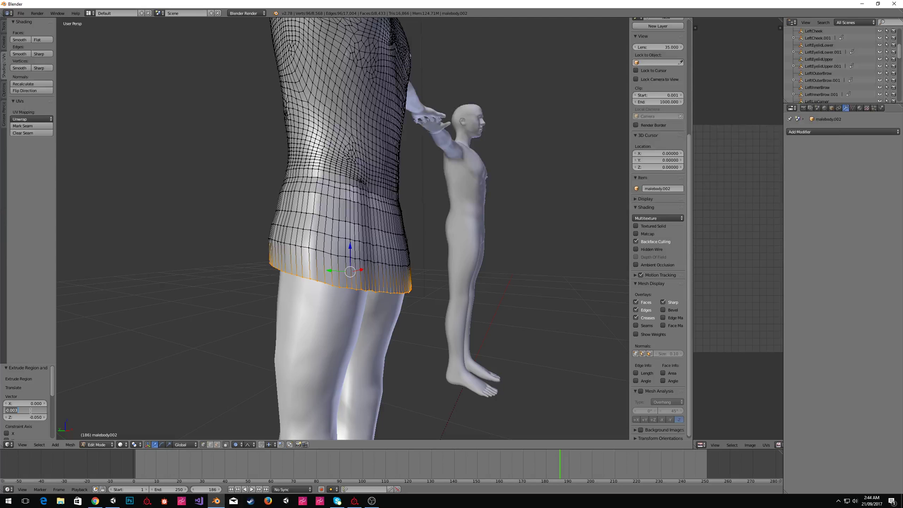
{"action": "type", "text": "0"}
{"action": "key", "text": "Return"}
Apply Shade Smooth to the entire shirt mesh and check the shading outside edit mode.
{"action": "scroll", "coordinate": [365, 162], "scroll_direction": "down", "scroll_amount": 4}
{"action": "middle_click_drag", "start_coordinate": [365, 163], "coordinate": [421, 184]}
{"action": "key", "text": "Tab"}
{"action": "key", "text": "Tab"}
{"action": "scroll", "coordinate": [421, 184], "scroll_direction": "up", "scroll_amount": 5}
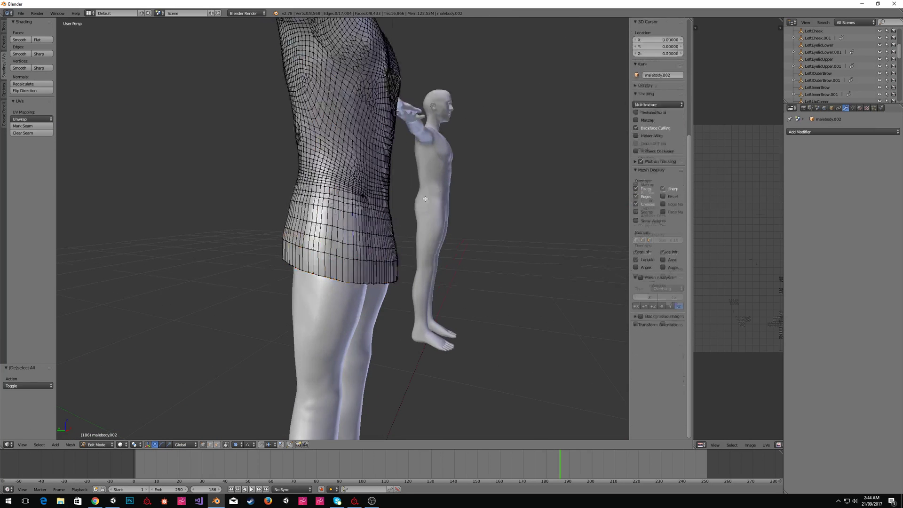
{"action": "key", "text": "a"}
{"action": "key", "text": "space"}
{"action": "type", "text": "shade sm"}
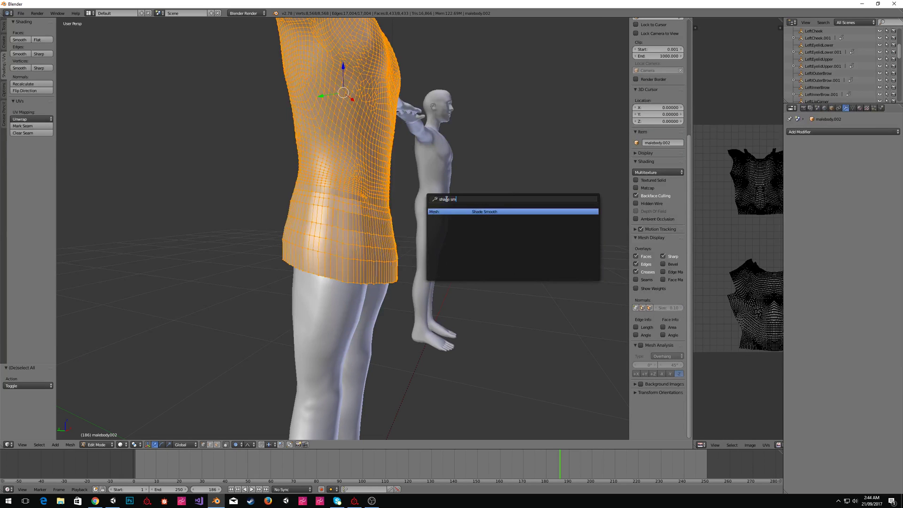
{"action": "key", "text": "Return"}
{"action": "key", "text": "Tab"}
{"action": "mouse_move", "coordinate": [446, 199]}
{"action": "middle_mouse_down"}
{"action": "mouse_move", "coordinate": [457, 195]}
{"action": "mouse_move", "coordinate": [408, 180]}
{"action": "mouse_move", "coordinate": [348, 197]}
{"action": "mouse_move", "coordinate": [256, 196]}
{"action": "mouse_move", "coordinate": [338, 221]}
{"action": "mouse_move", "coordinate": [402, 194]}
{"action": "mouse_move", "coordinate": [387, 159]}
{"action": "mouse_move", "coordinate": [507, 148]}
{"action": "mouse_move", "coordinate": [414, 161]}
{"action": "mouse_move", "coordinate": [464, 203]}
{"action": "middle_mouse_up"}
{"action": "key", "text": "Tab"}
Select the edge loops around both sleeve openings and mark them as seams.
{"action": "middle_click_drag", "start_coordinate": [359, 151], "coordinate": [369, 181]}
{"action": "right_click", "coordinate": [492, 153], "text": "alt"}
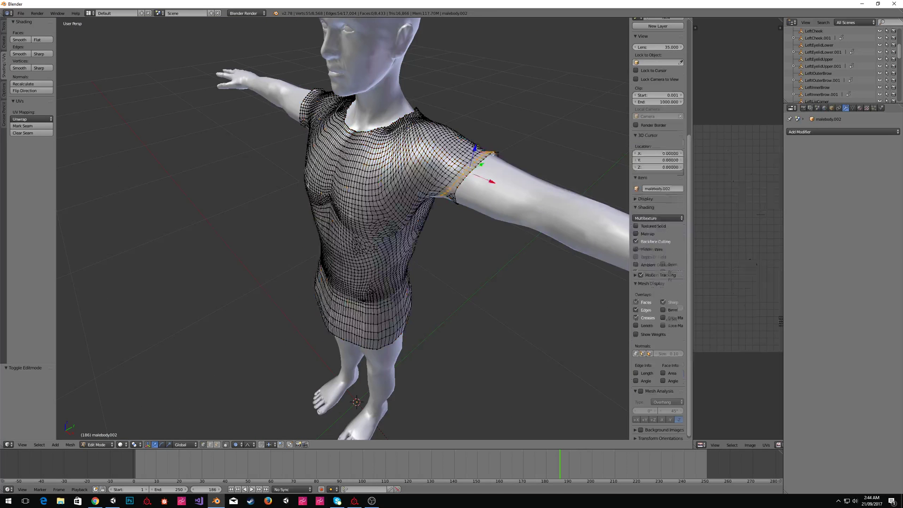
{"action": "right_click", "coordinate": [493, 153], "text": "alt"}
{"action": "right_click", "coordinate": [488, 157], "text": "alt"}
{"action": "right_click", "coordinate": [480, 162], "text": "alt"}
{"action": "middle_click_drag", "start_coordinate": [365, 207], "coordinate": [301, 126]}
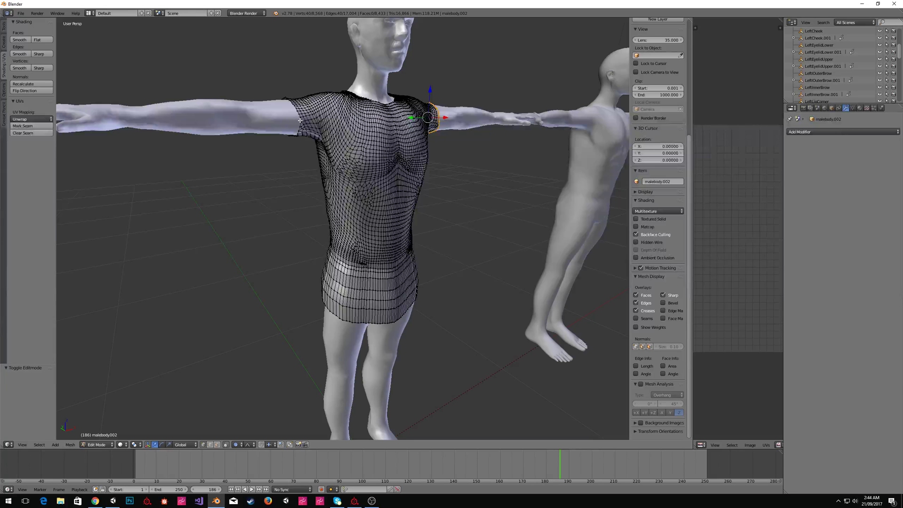
{"action": "key", "text": "space"}
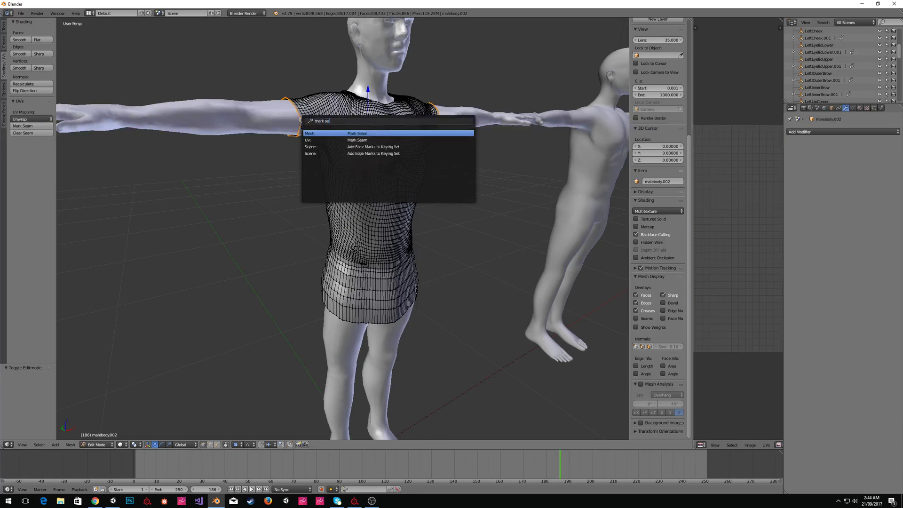
{"action": "type", "text": "mark se"}
{"action": "key", "text": "Return"}
Select the shirt's bottom hem edge loop and mark it as a seam.
{"action": "middle_click_drag", "start_coordinate": [300, 121], "coordinate": [391, 340]}
{"action": "left_click", "coordinate": [395, 318], "text": "alt"}
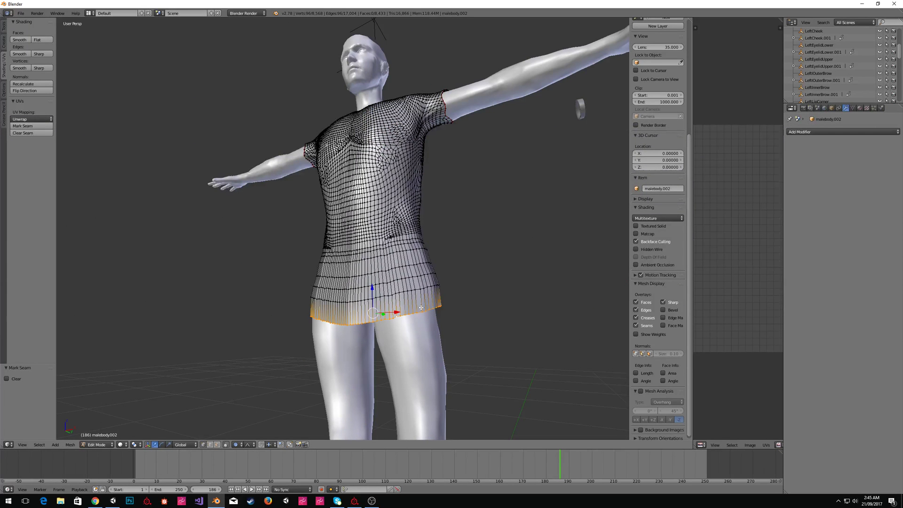
{"action": "key", "text": "space"}
{"action": "left_click", "coordinate": [492, 319]}
{"action": "middle_click_drag", "start_coordinate": [492, 319], "coordinate": [305, 160]}
{"action": "scroll", "coordinate": [304, 129], "scroll_direction": "up", "scroll_amount": 3}
{"action": "middle_click_drag", "start_coordinate": [236, 140], "coordinate": [210, 93]}
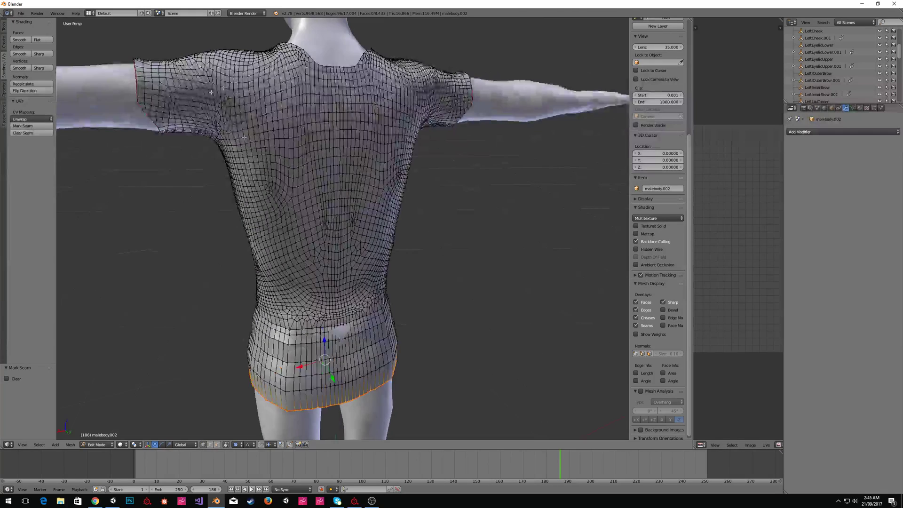
{"action": "right_click", "coordinate": [237, 93], "text": "alt"}
{"action": "middle_click_drag", "start_coordinate": [345, 151], "coordinate": [331, 117]}
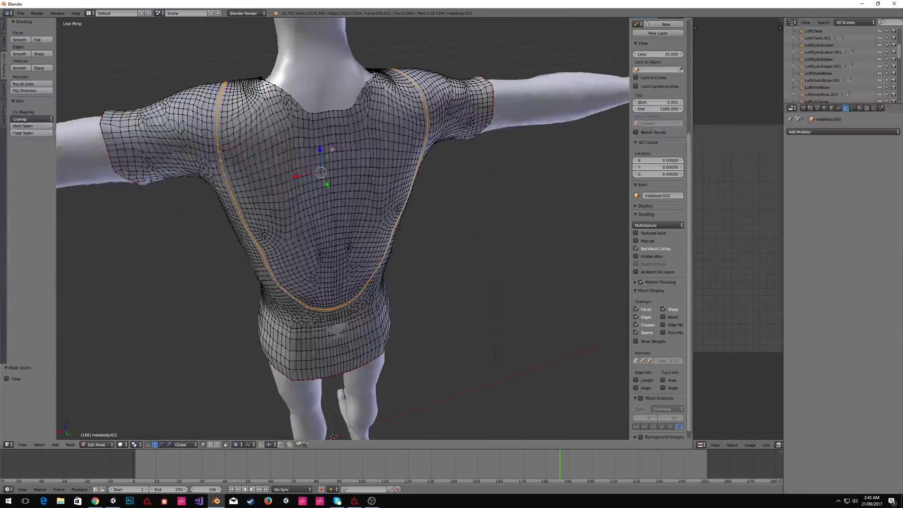
{"action": "right_click", "coordinate": [329, 115], "text": "alt"}
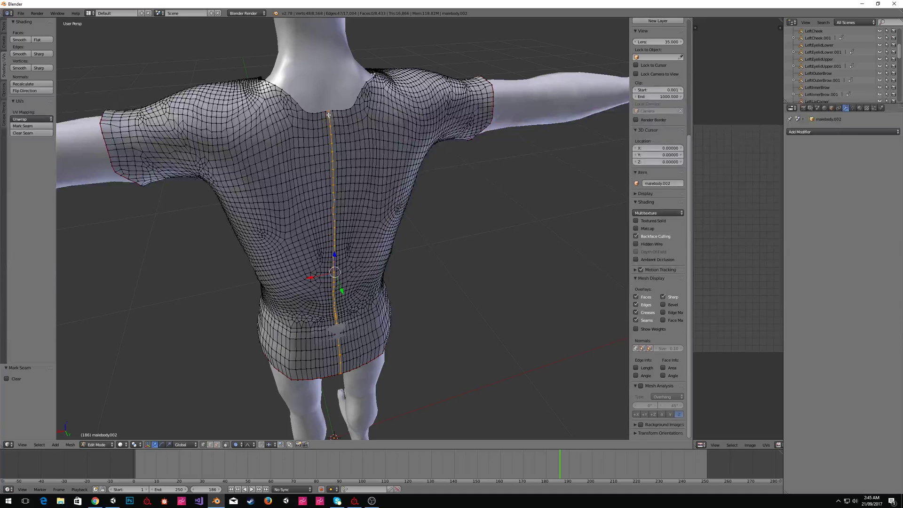
{"action": "middle_click_drag", "start_coordinate": [329, 115], "coordinate": [371, 145]}
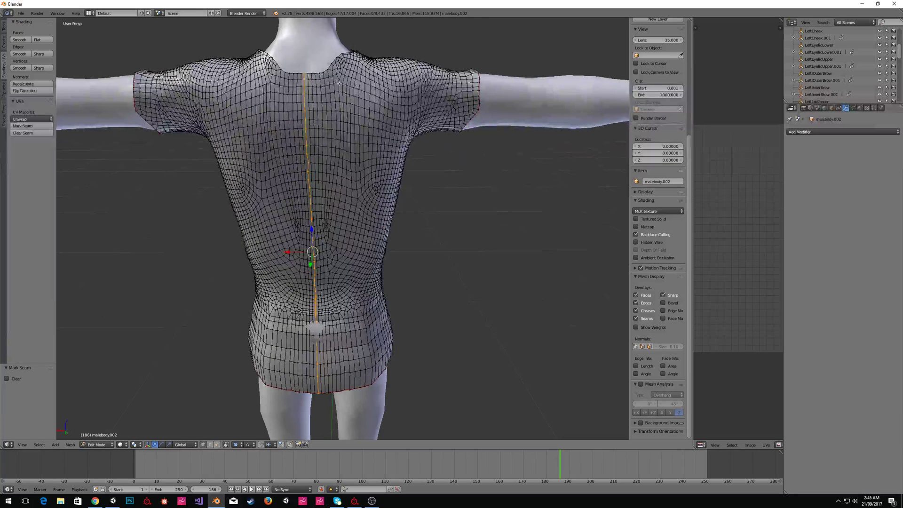
{"action": "key", "text": "space"}
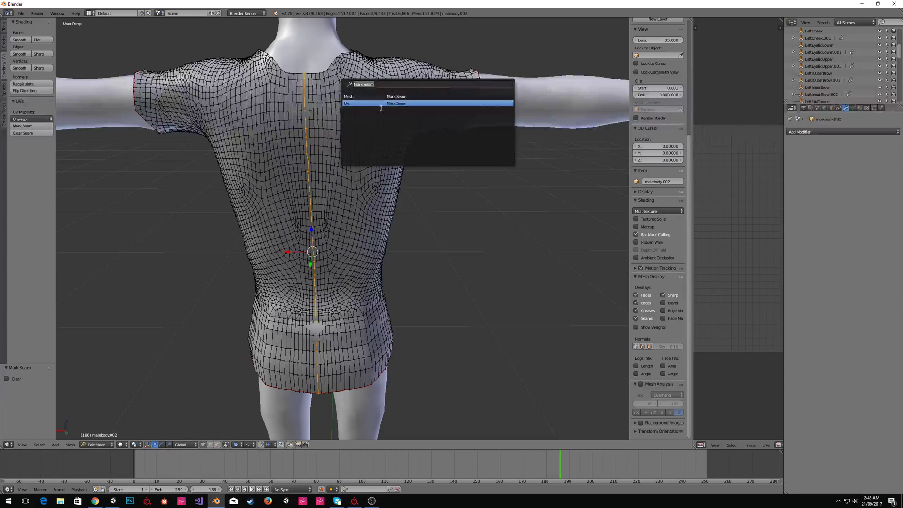
{"action": "left_click", "coordinate": [516, 211]}
Select the edge lines running from under both sleeves down the shirt's sides to the hem and mark them as seams.
{"action": "middle_click_drag", "start_coordinate": [517, 211], "coordinate": [442, 192]}
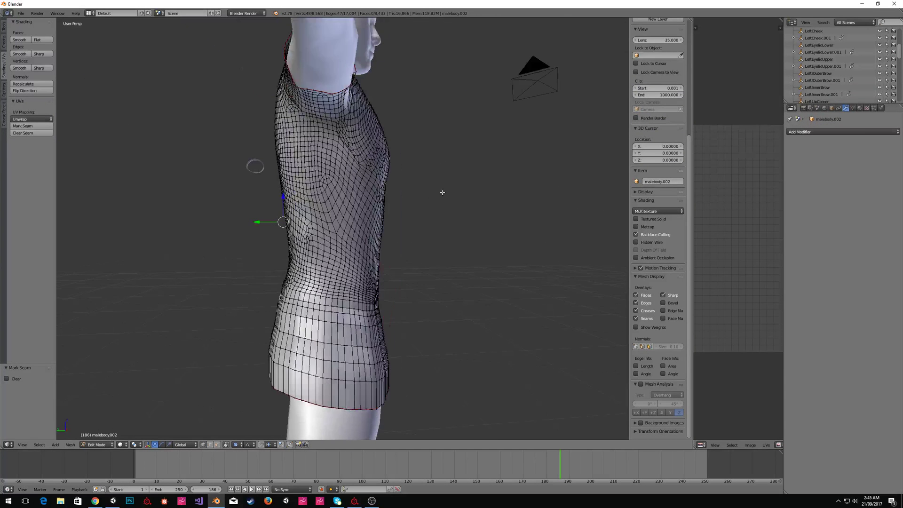
{"action": "right_click", "coordinate": [327, 138], "text": "alt"}
{"action": "scroll", "coordinate": [342, 151], "scroll_direction": "up", "scroll_amount": 2}
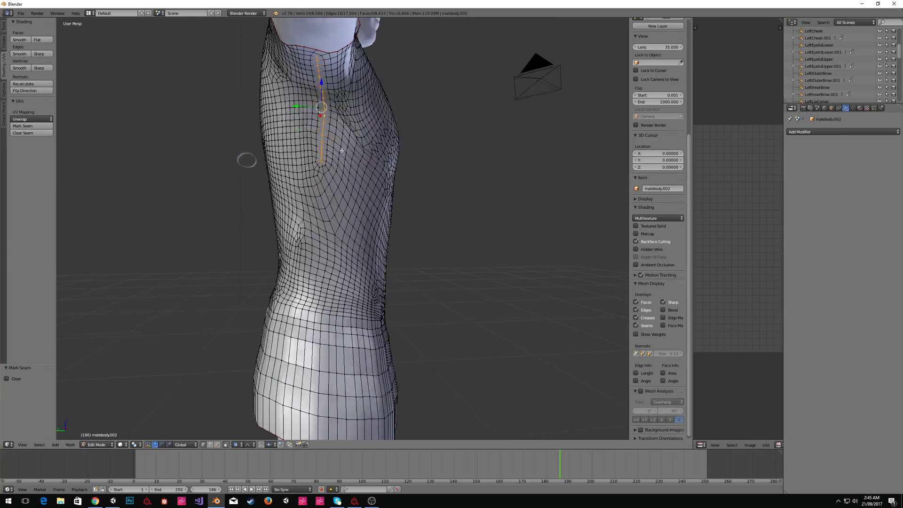
{"action": "right_click", "coordinate": [325, 179], "text": "alt+shift"}
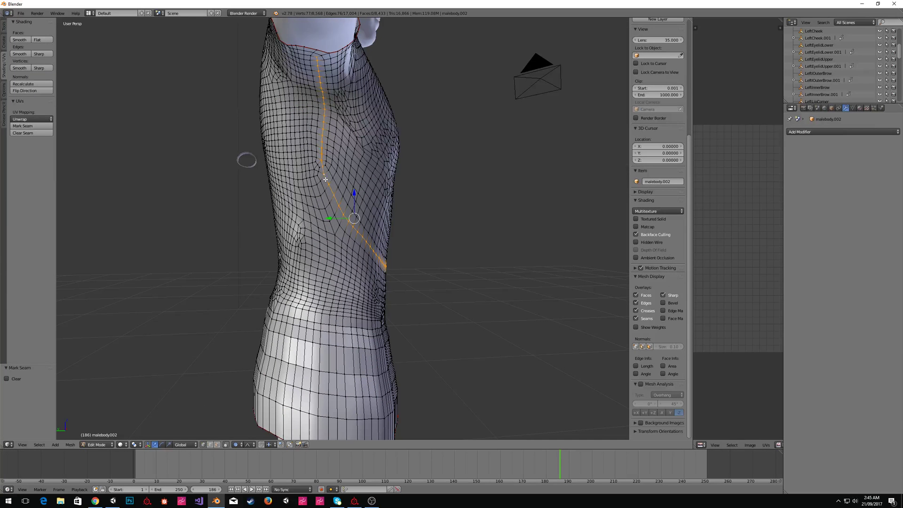
{"action": "right_click", "coordinate": [324, 225], "text": "alt"}
{"action": "middle_click_drag", "start_coordinate": [346, 181], "coordinate": [324, 140]}
{"action": "right_click", "coordinate": [217, 74], "text": "alt+shift"}
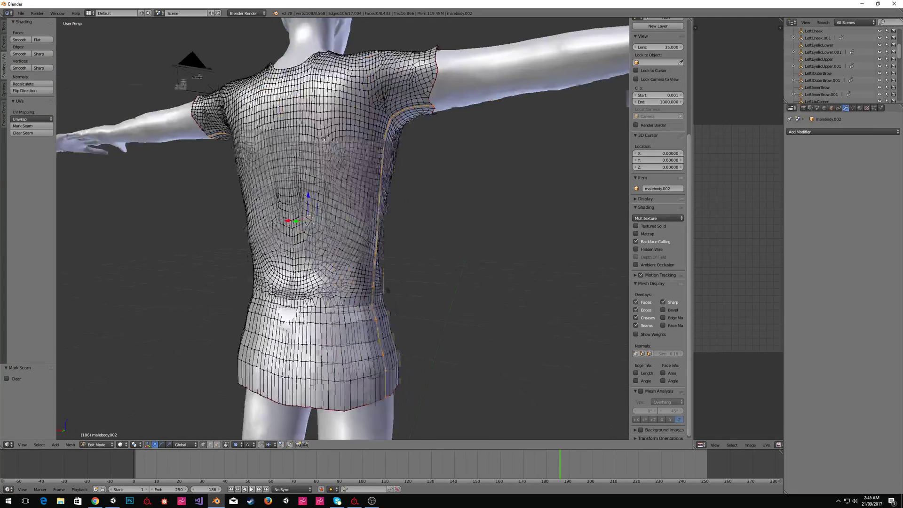
{"action": "key", "text": "space"}
{"action": "key", "text": "Return"}
{"action": "middle_click_drag", "start_coordinate": [126, 138], "coordinate": [342, 194]}
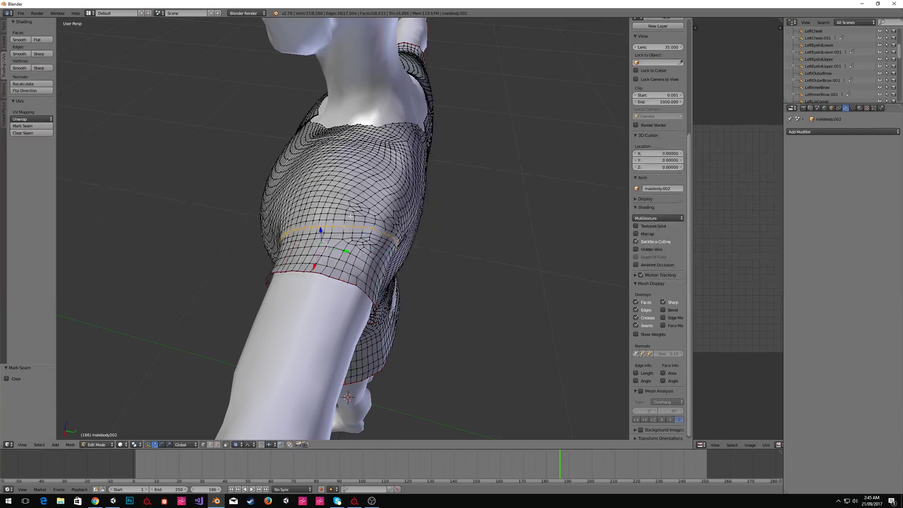
Select the edge lines along the top of both shoulders from the sleeves to the neckline and mark them as seams.
{"action": "right_click", "coordinate": [425, 157], "text": "alt"}
{"action": "middle_click_drag", "start_coordinate": [424, 156], "coordinate": [391, 139]}
{"action": "scroll", "coordinate": [413, 155], "scroll_direction": "up", "scroll_amount": 2}
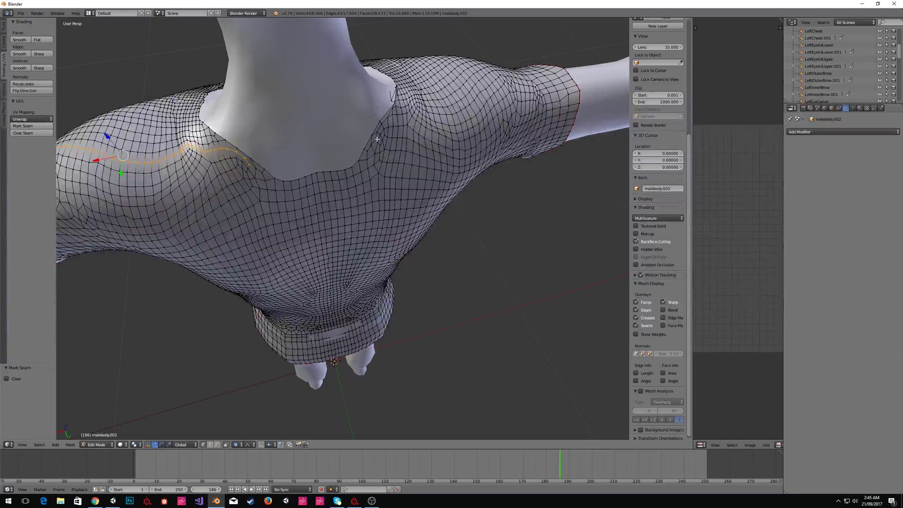
{"action": "right_click", "coordinate": [377, 136], "text": "alt+shift"}
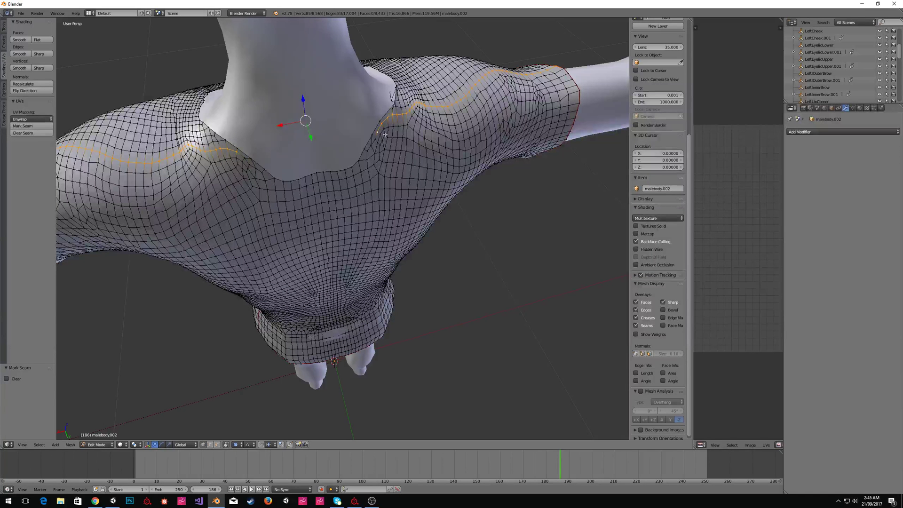
{"action": "right_click", "coordinate": [382, 120], "text": "shift"}
{"action": "right_click", "coordinate": [381, 123], "text": "shift"}
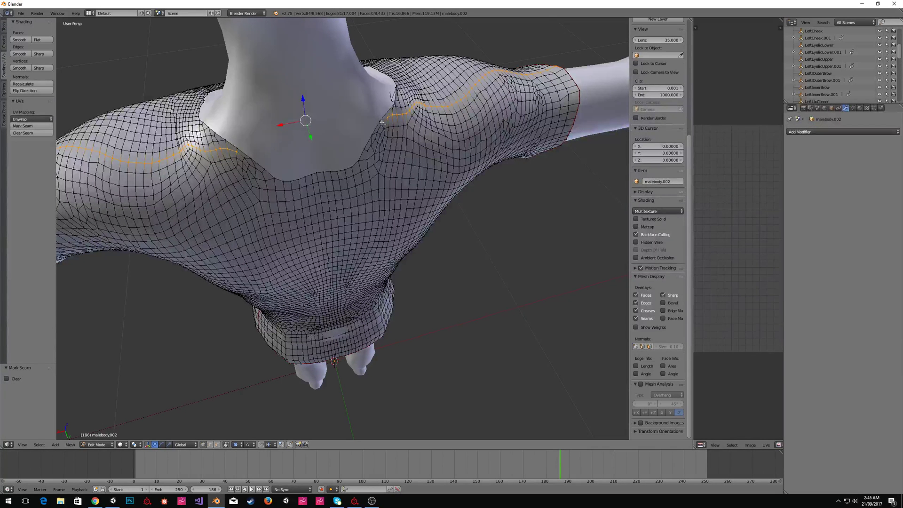
{"action": "key", "text": "ctrl+z"}
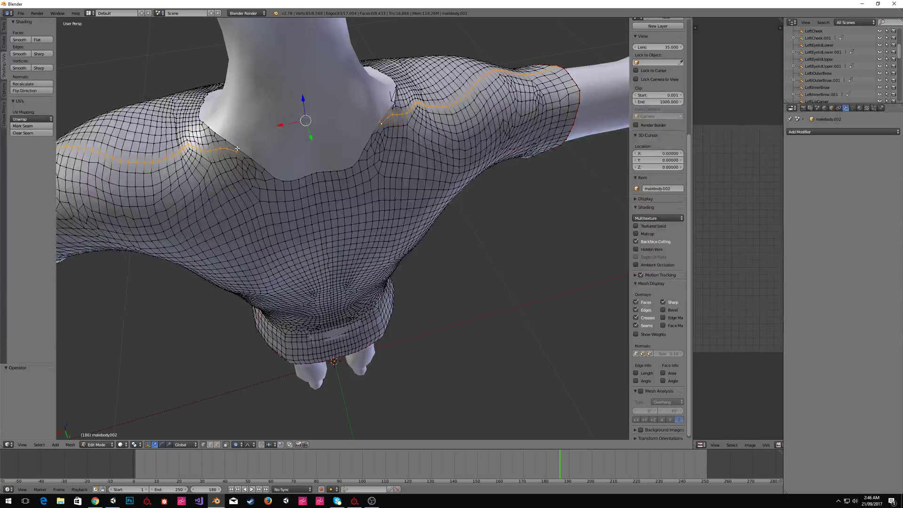
{"action": "middle_click_drag", "start_coordinate": [238, 149], "coordinate": [318, 182]}
{"action": "scroll", "coordinate": [329, 160], "scroll_direction": "up", "scroll_amount": 4}
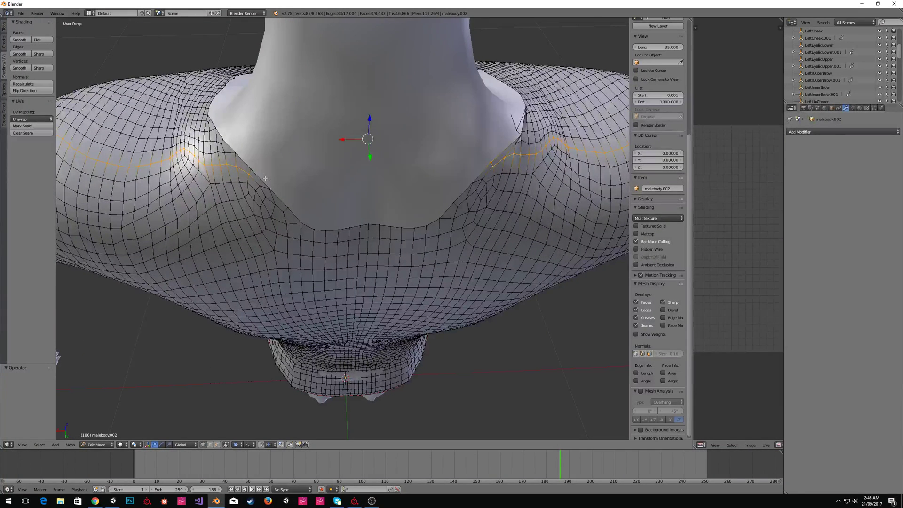
{"action": "middle_click_drag", "start_coordinate": [300, 175], "coordinate": [447, 161]}
{"action": "key", "text": "space"}
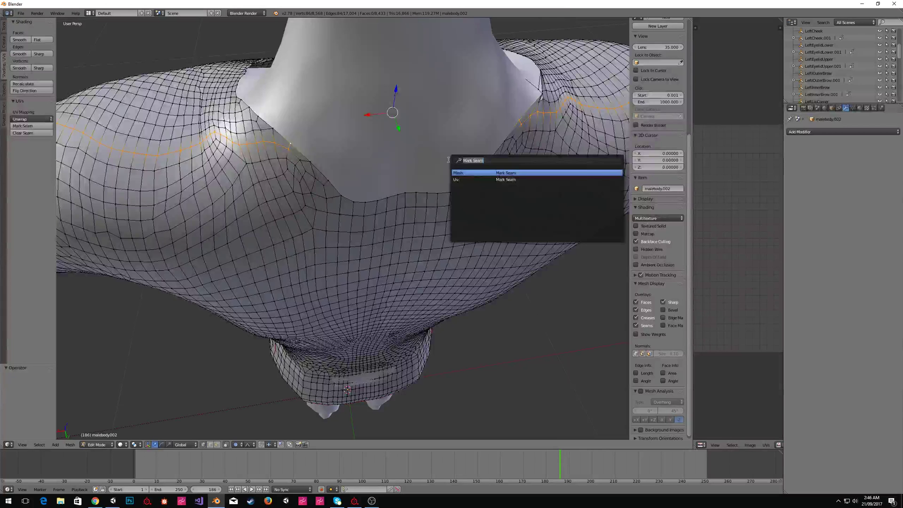
{"action": "key", "text": "Return"}
Select the entire shirt mesh and widen the UV editor beside the 3D view.
{"action": "scroll", "coordinate": [447, 161], "scroll_direction": "down", "scroll_amount": 5}
{"action": "scroll", "coordinate": [669, 108], "scroll_direction": "down", "scroll_amount": 3}
{"action": "key", "text": "a"}
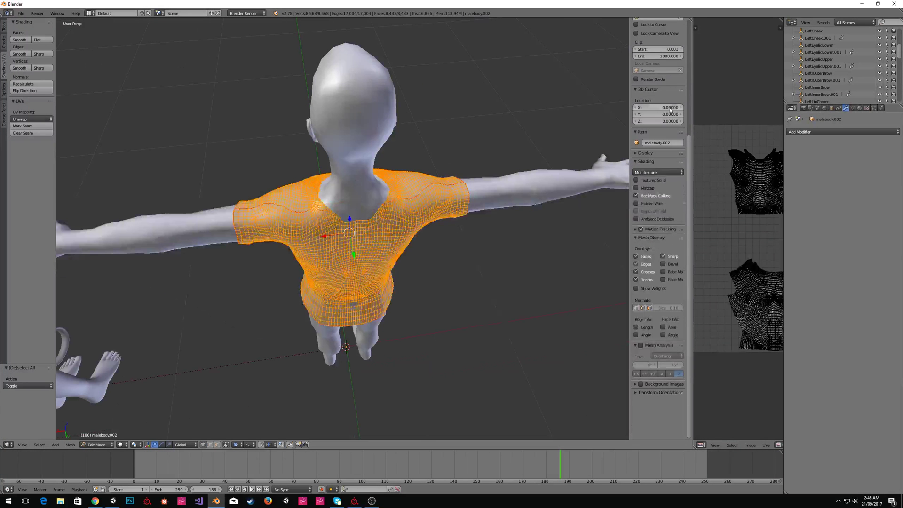
{"action": "left_click_drag", "start_coordinate": [692, 20], "coordinate": [483, 21]}
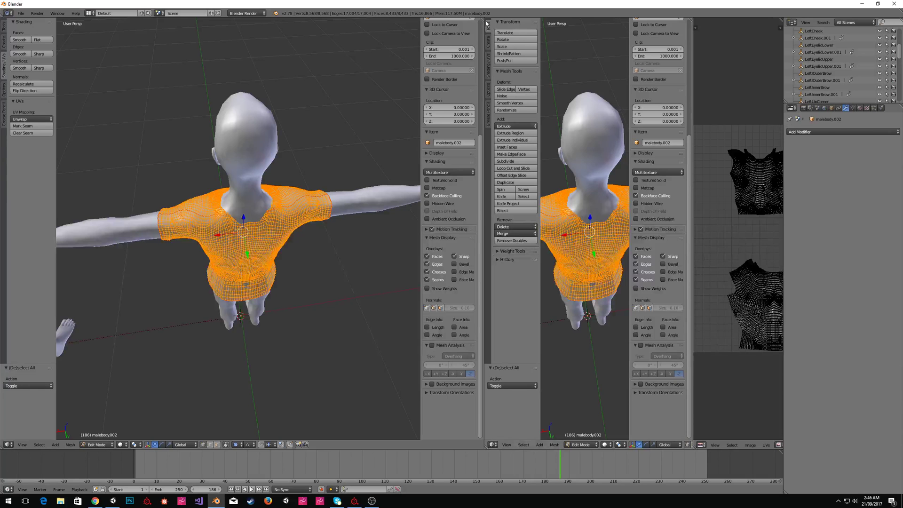
{"action": "left_click_drag", "start_coordinate": [482, 20], "coordinate": [488, 23]}
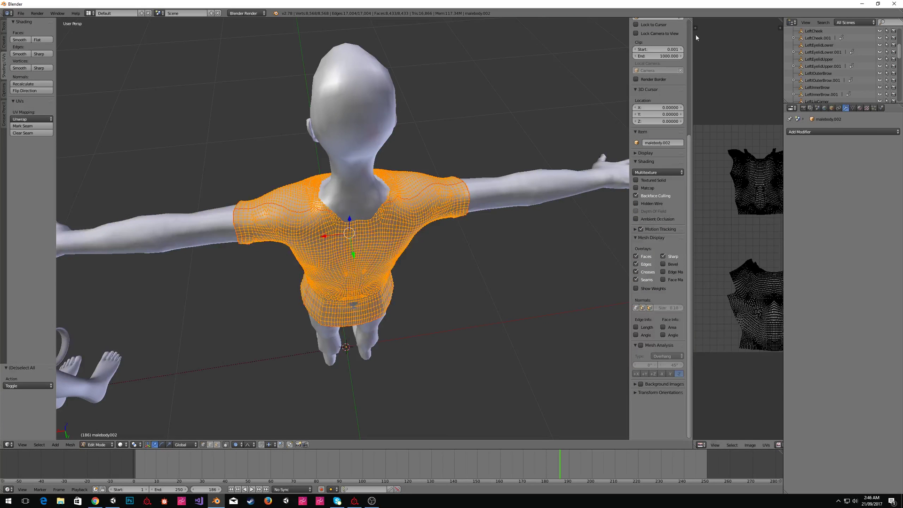
{"action": "left_click_drag", "start_coordinate": [692, 17], "coordinate": [440, 19]}
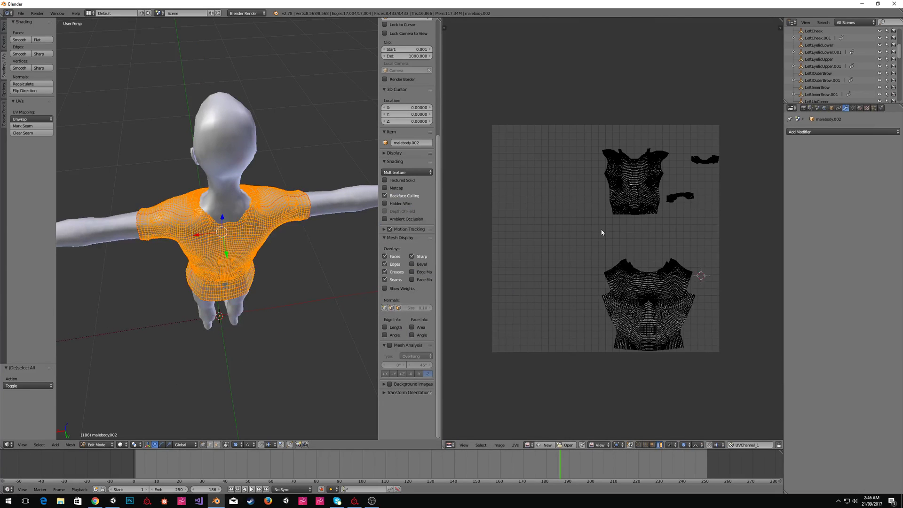
Unwrap the shirt along its marked seams and move both UV islands up by about 0.146.
{"action": "key", "text": "e"}
{"action": "scroll", "coordinate": [574, 231], "scroll_direction": "up", "scroll_amount": 4}
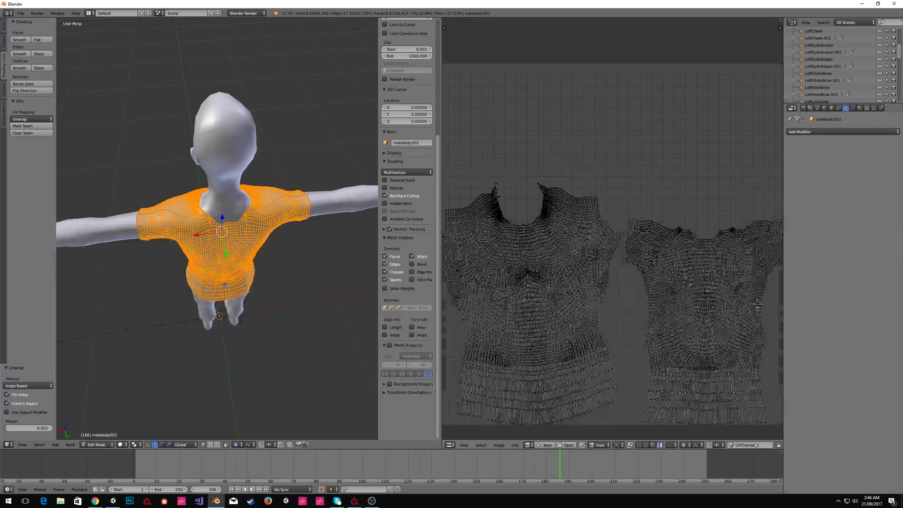
{"action": "middle_click_drag", "start_coordinate": [210, 227], "coordinate": [310, 165]}
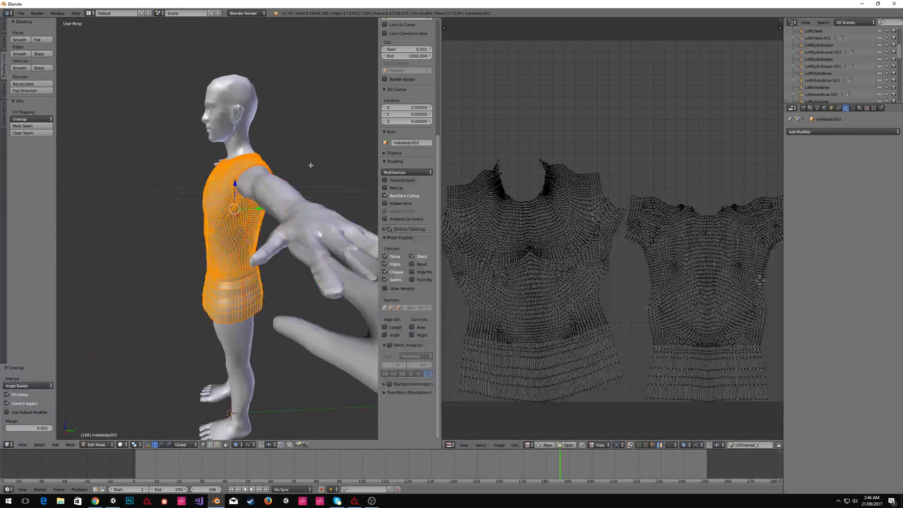
{"action": "key", "text": "l"}
{"action": "key", "text": "l"}
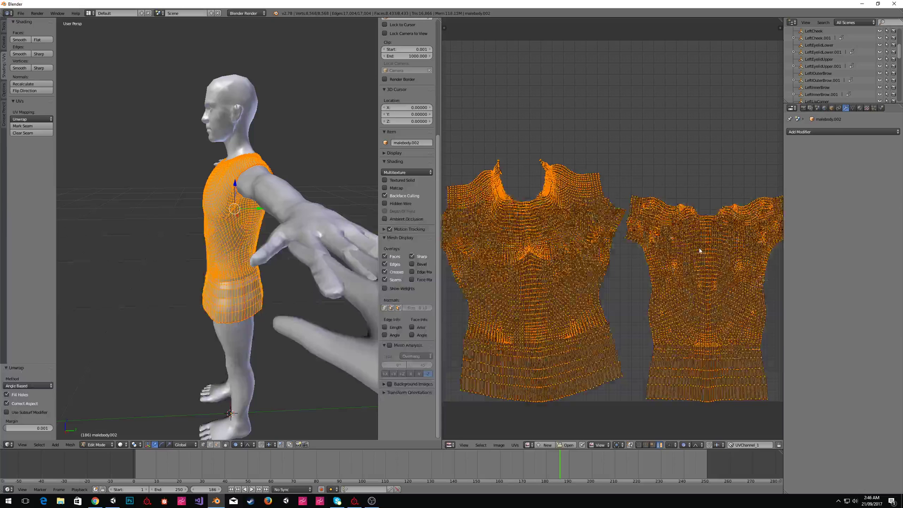
{"action": "scroll", "coordinate": [670, 236], "scroll_direction": "down", "scroll_amount": 1}
{"action": "key", "text": "g"}
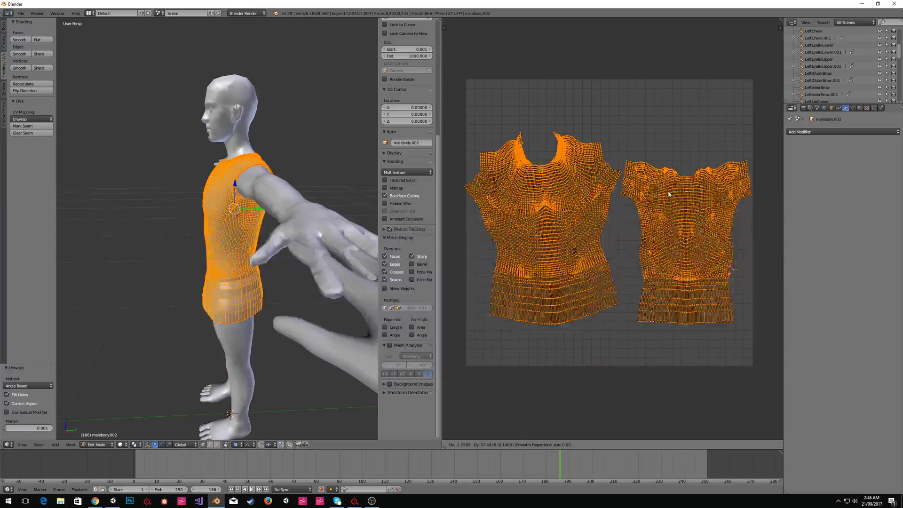
{"action": "left_click", "coordinate": [565, 197]}
Swap the selection between the two UV islands and check the shirt outside edit mode.
{"action": "key", "text": "l"}
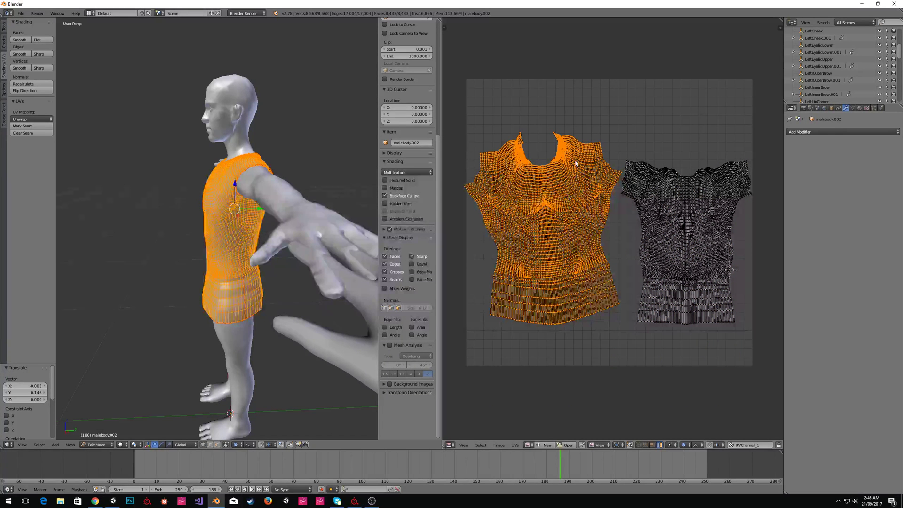
{"action": "key", "text": "ctrl+i"}
{"action": "key", "text": "ctrl+i"}
{"action": "middle_click_drag", "start_coordinate": [202, 184], "coordinate": [279, 181]}
{"action": "key", "text": "Tab"}
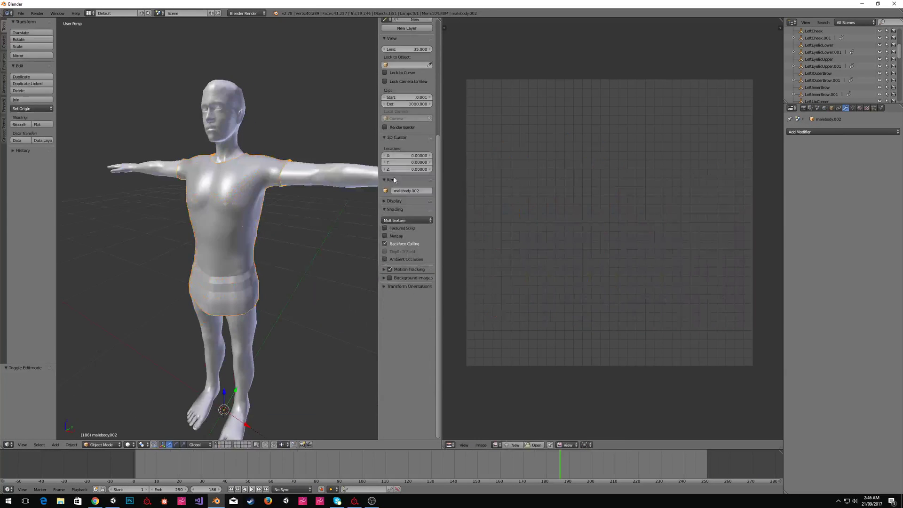
{"action": "key", "text": "Tab"}
Set the UV selection mode to Island and select the shirt's two islands in turn.
{"action": "left_click", "coordinate": [669, 216]}
{"action": "key", "text": "ctrl+Tab"}
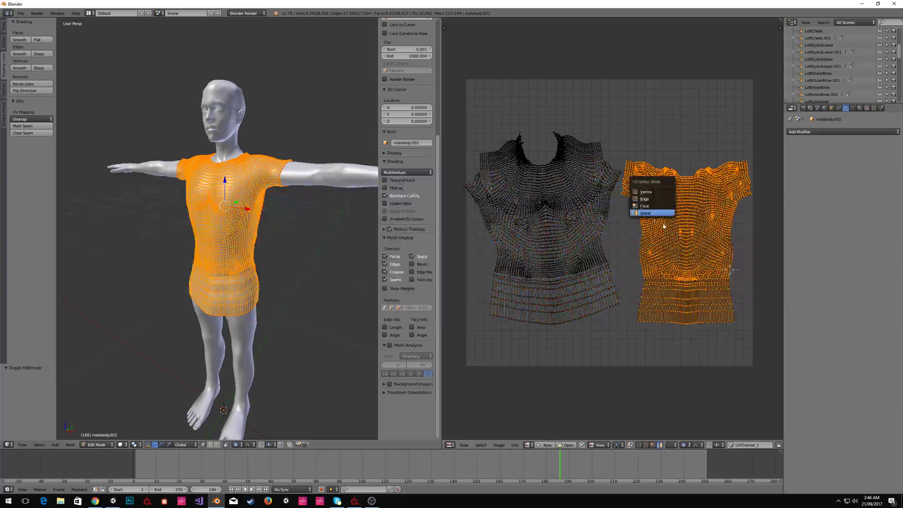
{"action": "left_click", "coordinate": [652, 214]}
{"action": "left_click", "coordinate": [527, 205]}
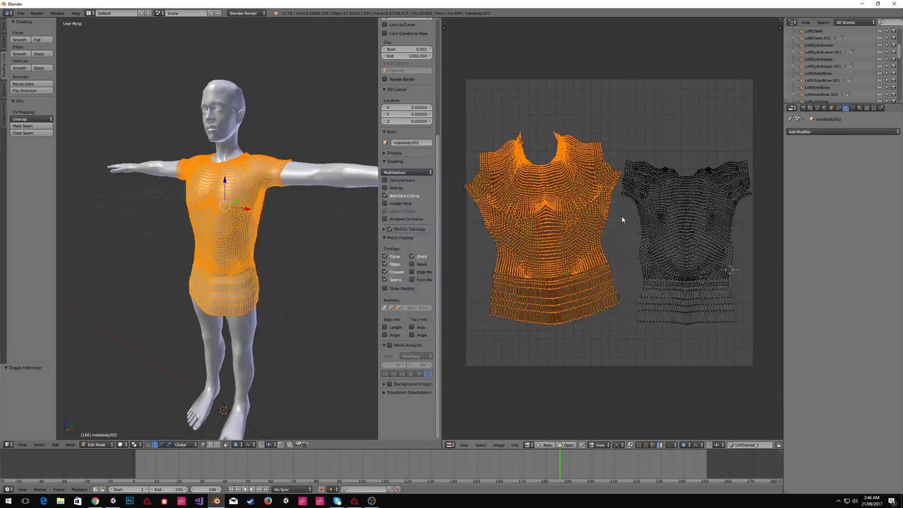
{"action": "left_click", "coordinate": [663, 214]}
{"action": "left_click", "coordinate": [602, 231]}
{"action": "key", "text": "ctrl+Tab"}
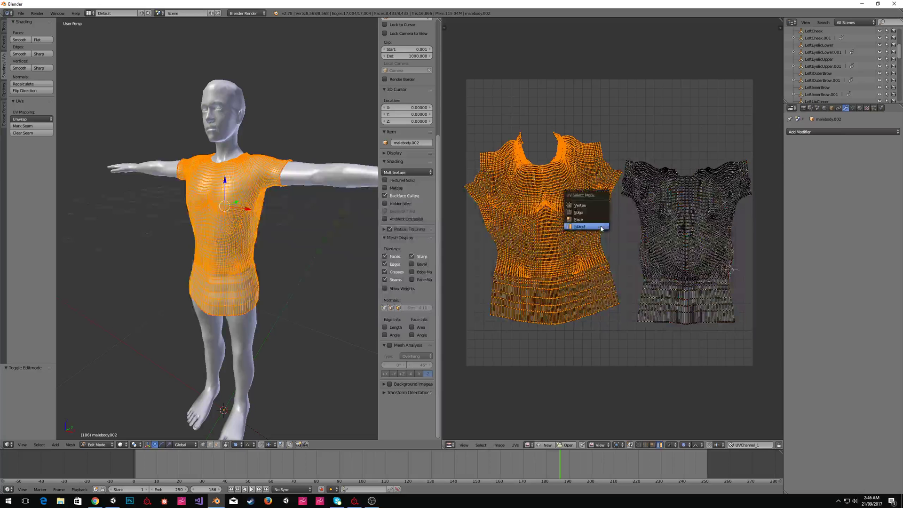
{"action": "left_click", "coordinate": [601, 227]}
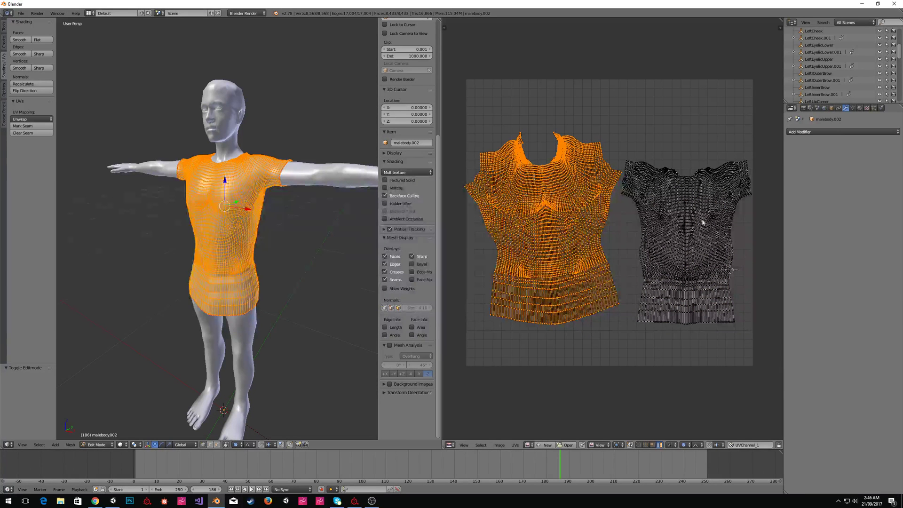
Select all the shirt's UVs and arrange them with Pack Islands.
{"action": "left_click", "coordinate": [515, 446]}
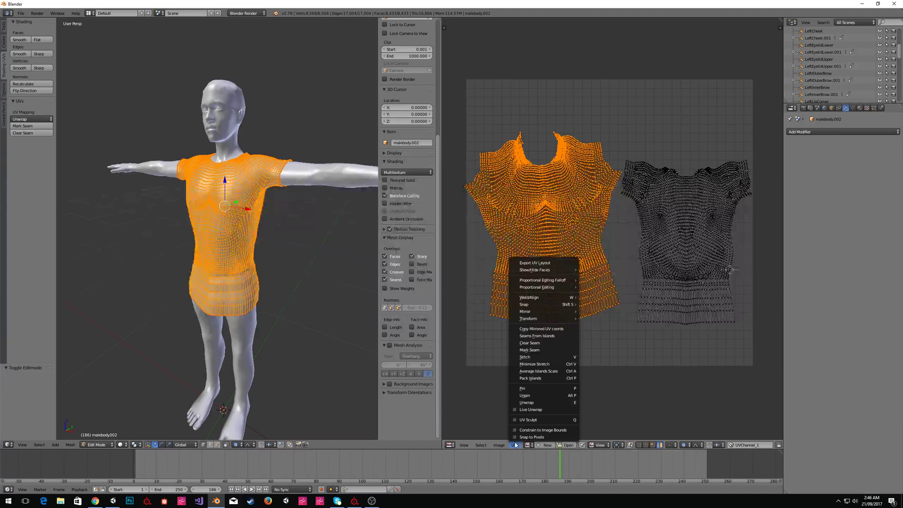
{"action": "key", "text": "Escape"}
{"action": "key", "text": "a"}
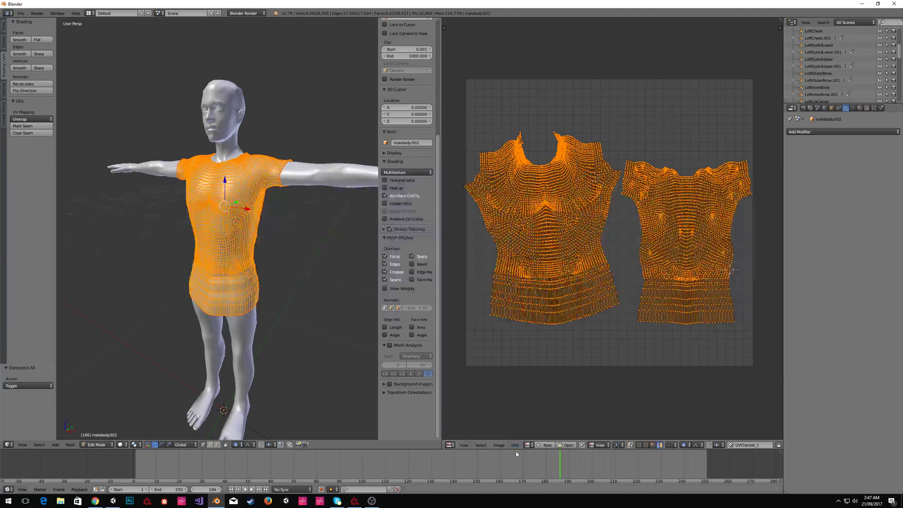
{"action": "left_click", "coordinate": [514, 444]}
{"action": "left_click", "coordinate": [535, 380]}
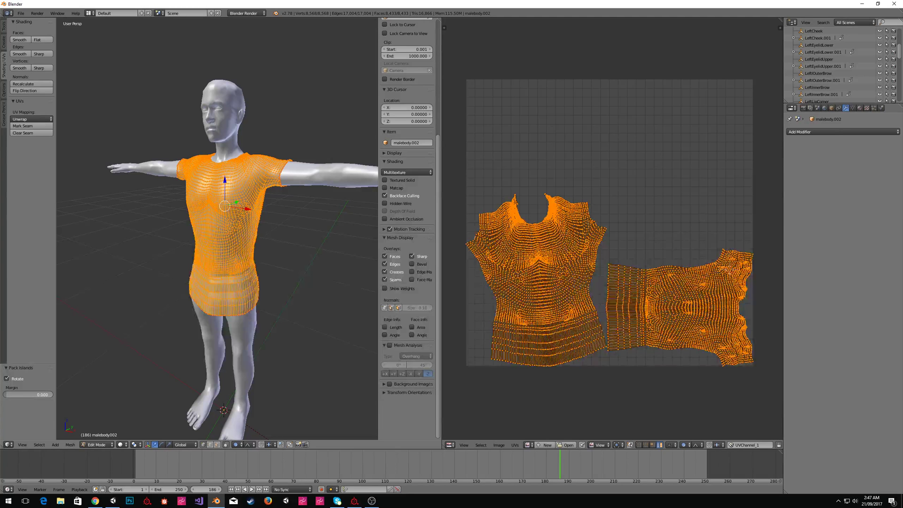
Rotate the smaller UV island by about -90.9° so that it stands upright beside the larger one.
{"action": "right_click", "coordinate": [633, 299]}
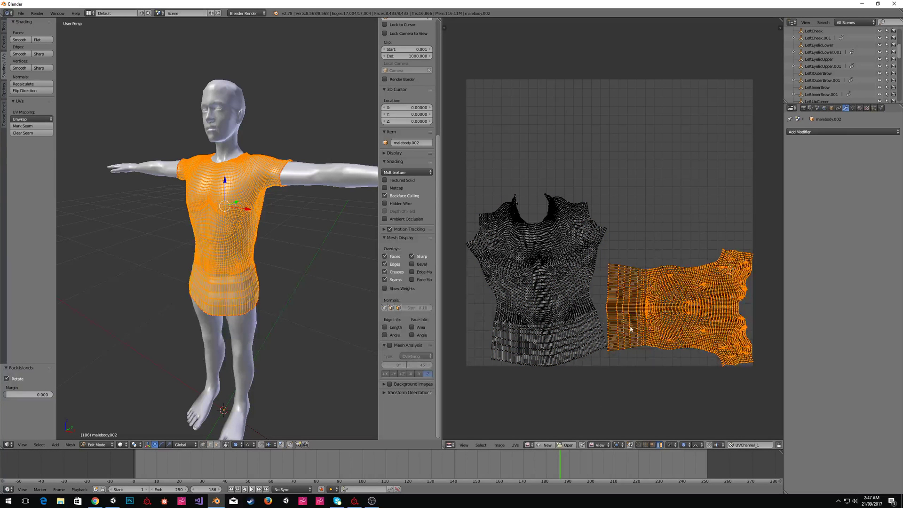
{"action": "key", "text": "r"}
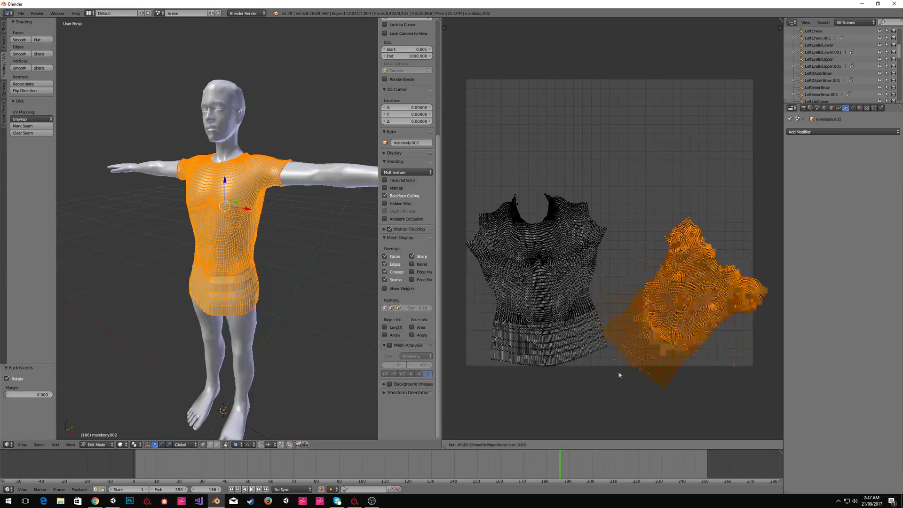
{"action": "left_click", "coordinate": [661, 385]}
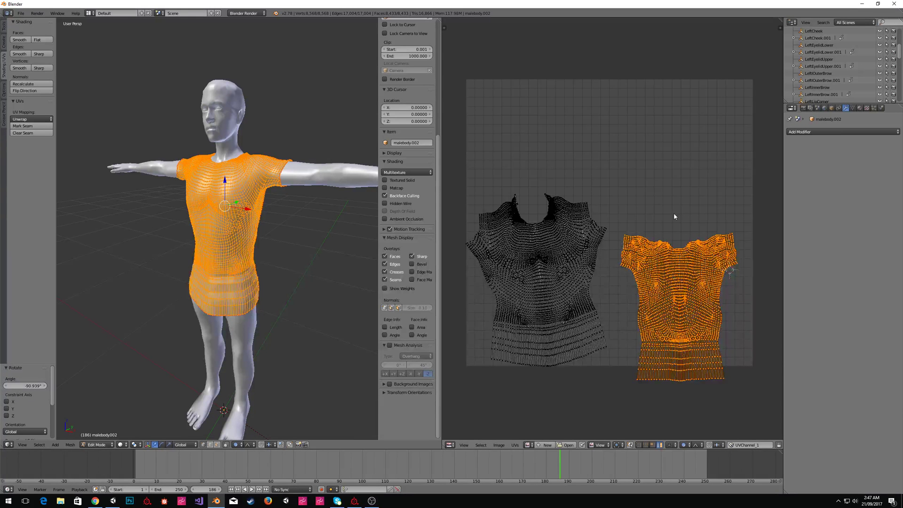
{"action": "scroll", "coordinate": [673, 212], "scroll_direction": "up", "scroll_amount": 2}
{"action": "scroll", "coordinate": [674, 226], "scroll_direction": "down", "scroll_amount": 2}
{"action": "left_click", "coordinate": [676, 256]}
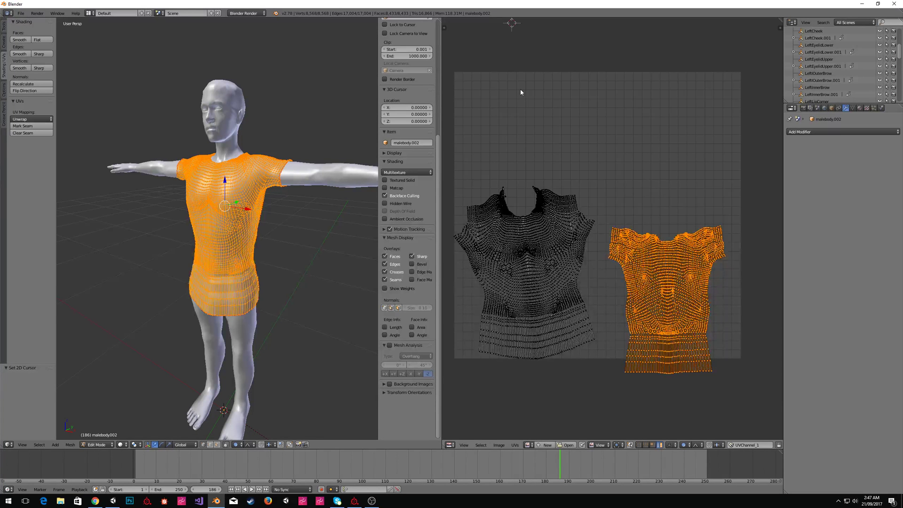
Apply Average Islands Scale, then select all the UVs and run Pack Islands again.
{"action": "left_click", "coordinate": [515, 447]}
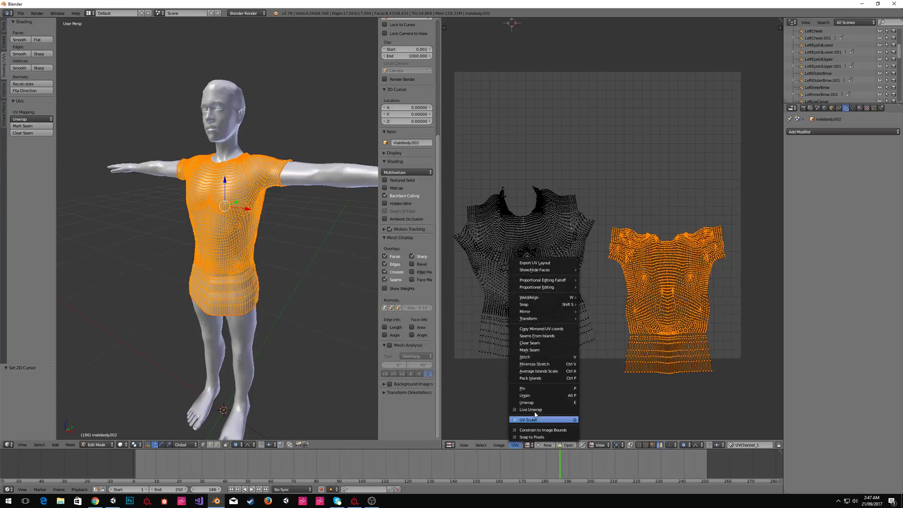
{"action": "left_click", "coordinate": [554, 372]}
{"action": "key", "text": "a"}
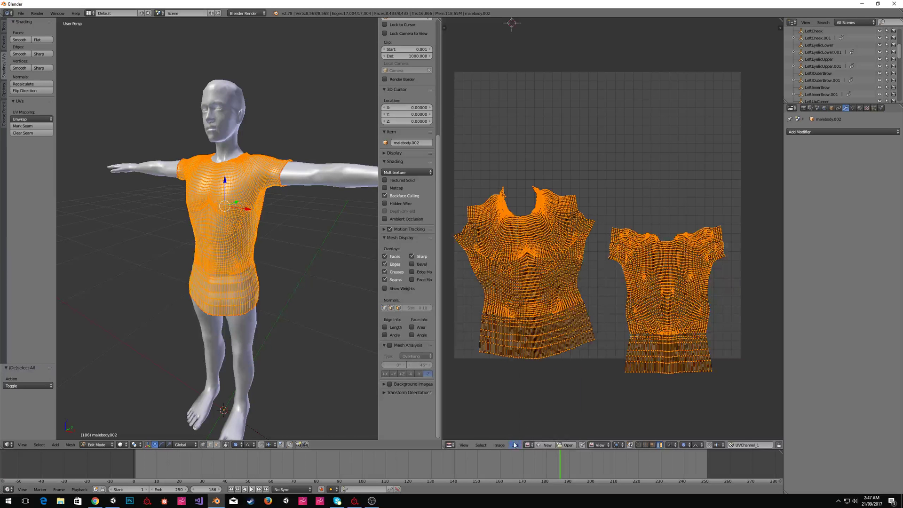
{"action": "left_click", "coordinate": [515, 445]}
{"action": "left_click", "coordinate": [548, 378]}
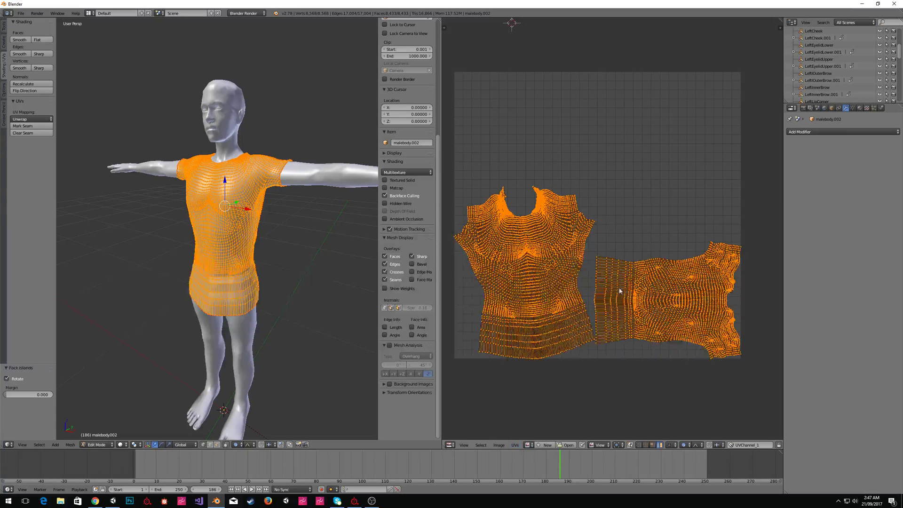
Try scaling the larger UV island along the Y axis, then undo the scaling.
{"action": "right_click", "coordinate": [619, 291]}
{"action": "right_click", "coordinate": [522, 227]}
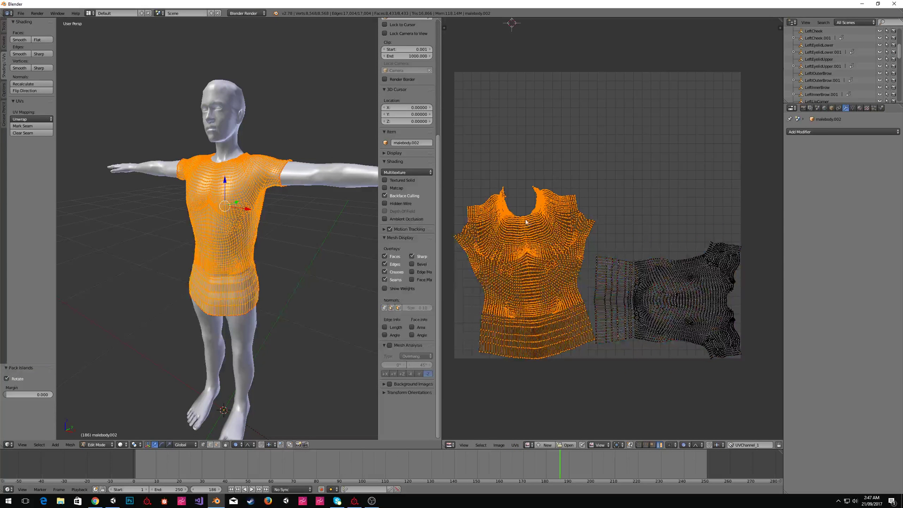
{"action": "key", "text": "s"}
{"action": "key", "text": "y"}
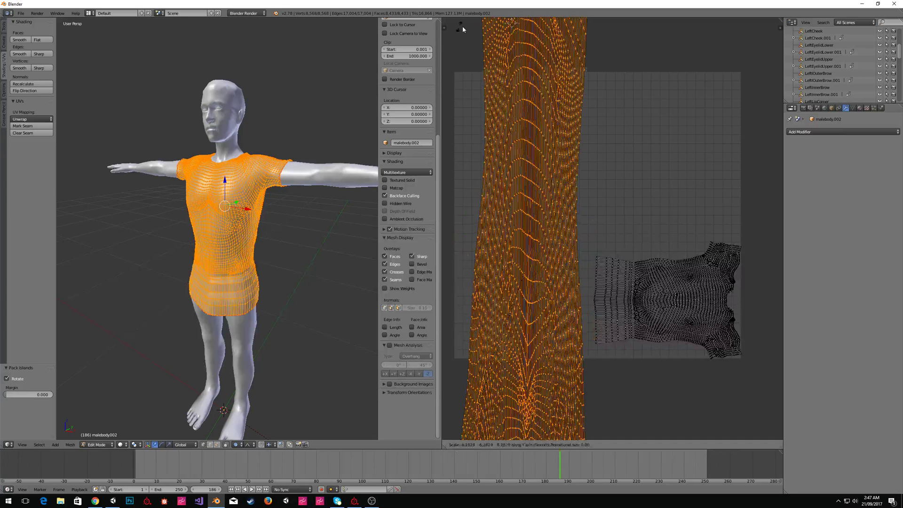
{"action": "left_click", "coordinate": [463, 23]}
{"action": "key", "text": "ctrl+z"}
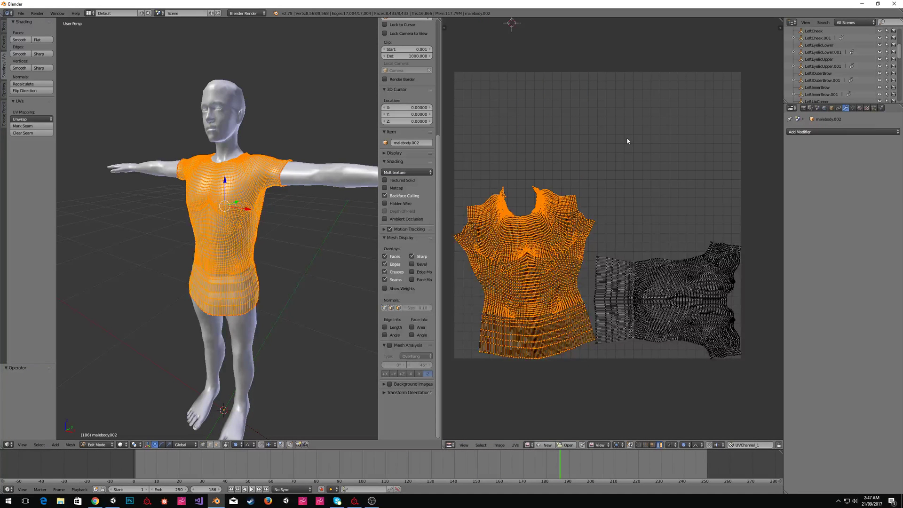
Scale the selected shirt UV island up about 1.39 times and move it into the upper-left area of the UV square.
{"action": "key", "text": "s"}
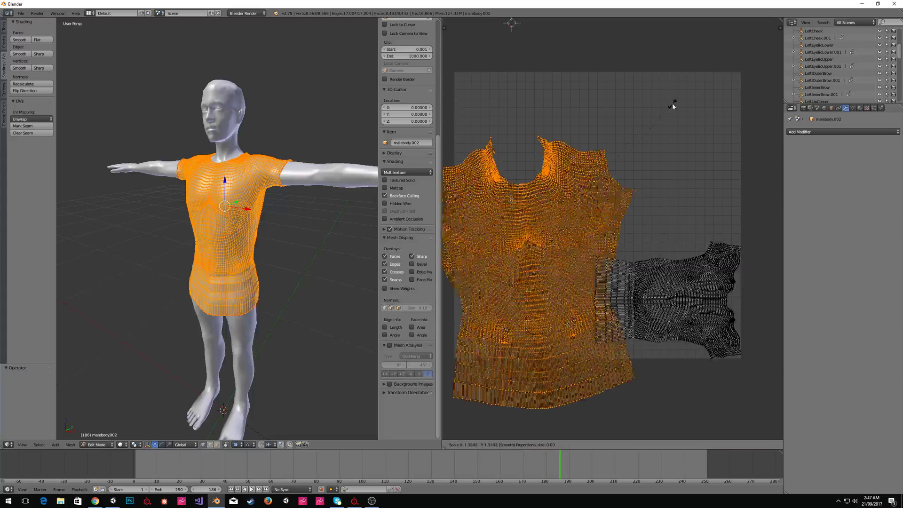
{"action": "left_click", "coordinate": [653, 126]}
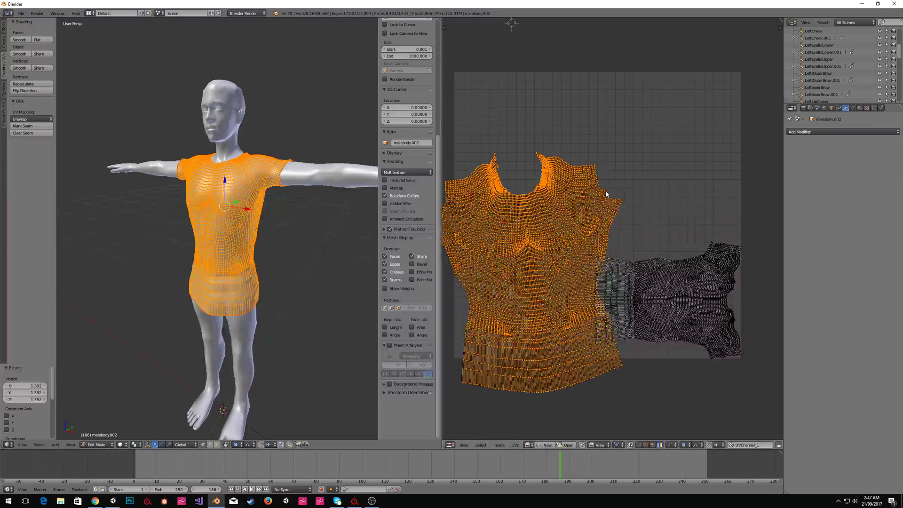
{"action": "key", "text": "g"}
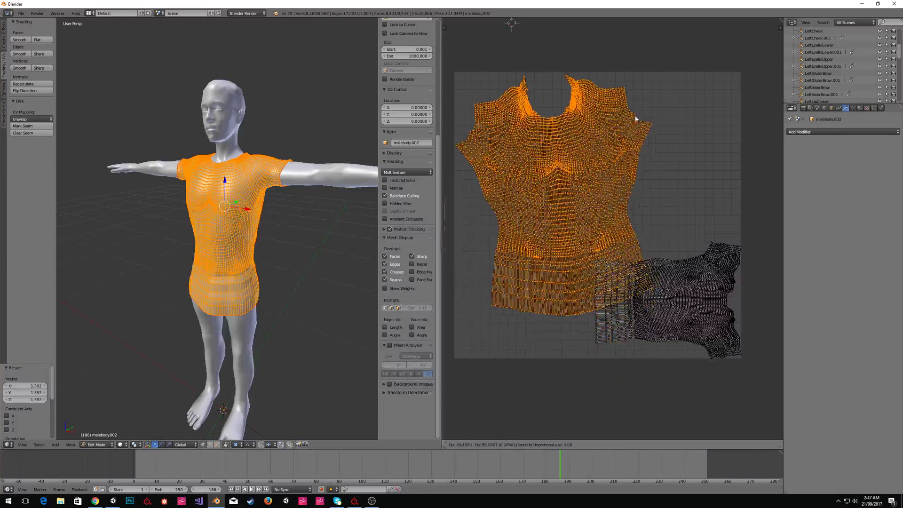
{"action": "left_click", "coordinate": [638, 123]}
Rotate the smaller shirt UV island by -90° and move it into the lower-right area of the UV square.
{"action": "right_click", "coordinate": [708, 326]}
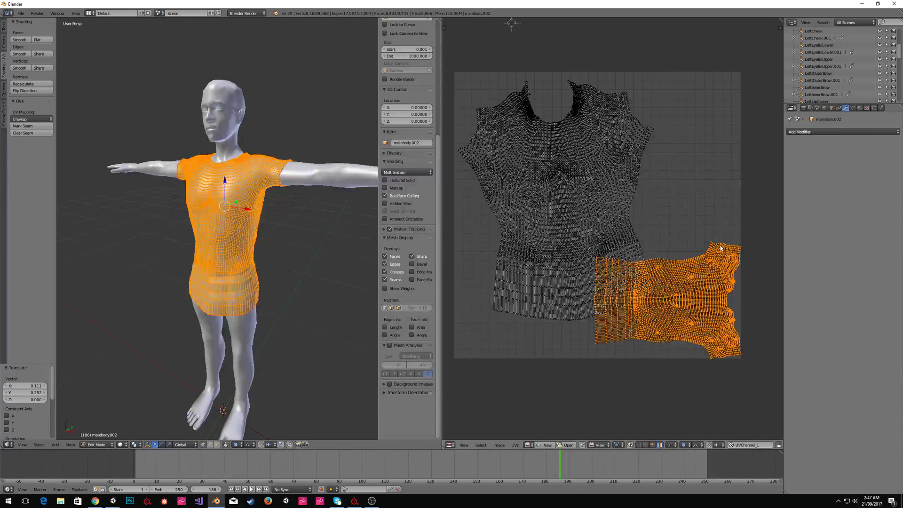
{"action": "type", "text": "r90"}
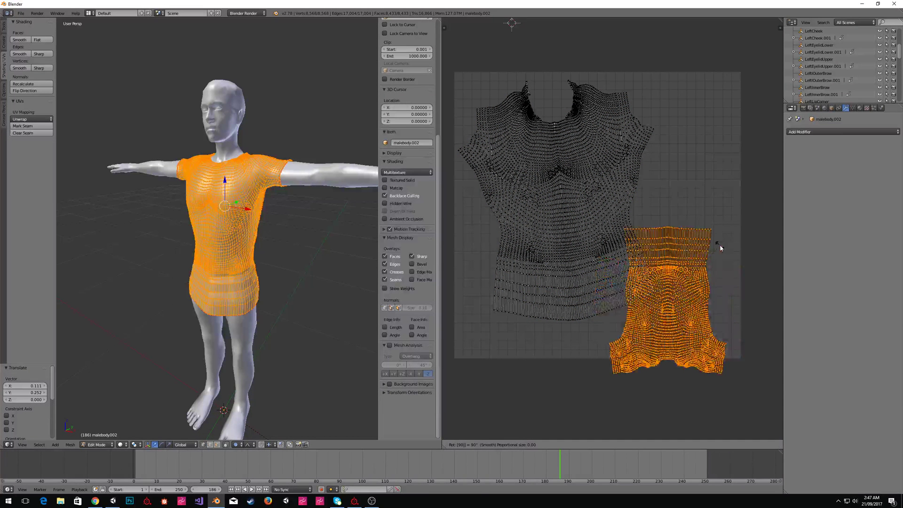
{"action": "key", "text": "BackSpace"}
{"action": "key", "text": "BackSpace"}
{"action": "type", "text": "-90"}
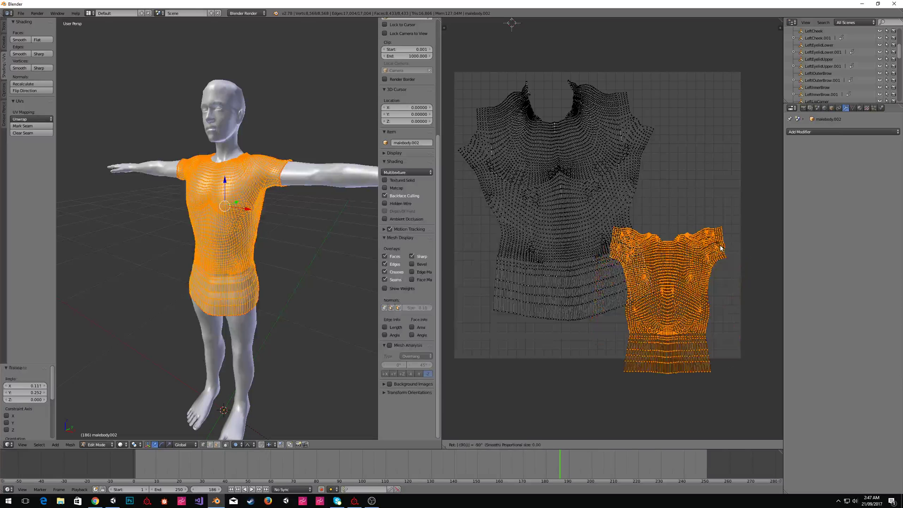
{"action": "key", "text": "Return"}
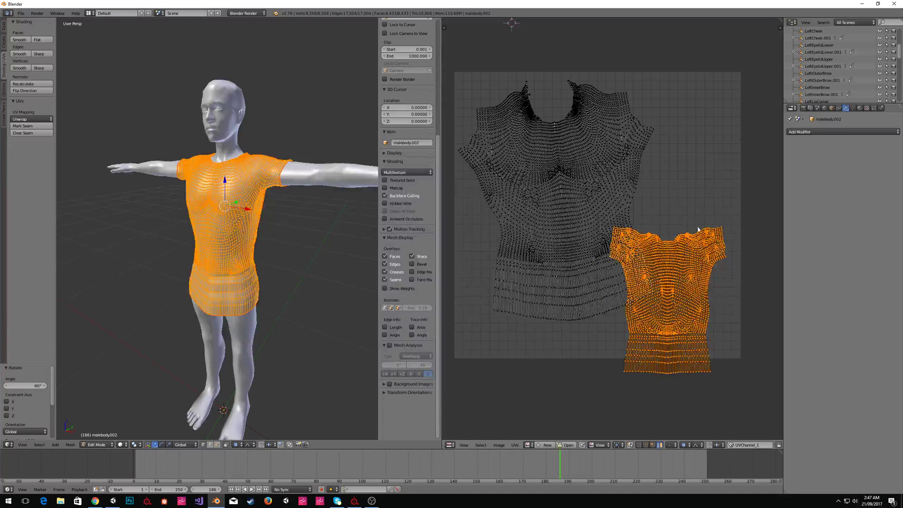
{"action": "key", "text": "g"}
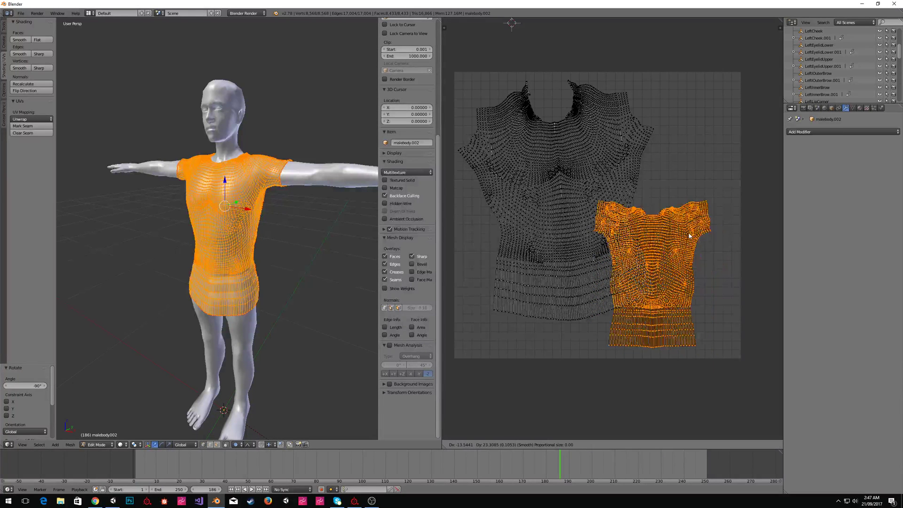
{"action": "left_click", "coordinate": [699, 208]}
Straighten the larger shirt UV island by rotating it about 6°, and shift it slightly left, clear of the smaller island.
{"action": "key", "text": "l"}
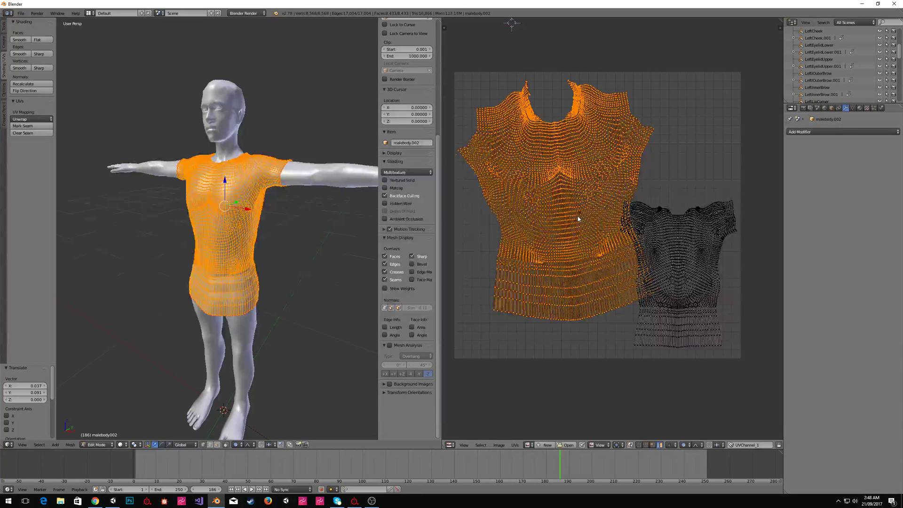
{"action": "key", "text": "r"}
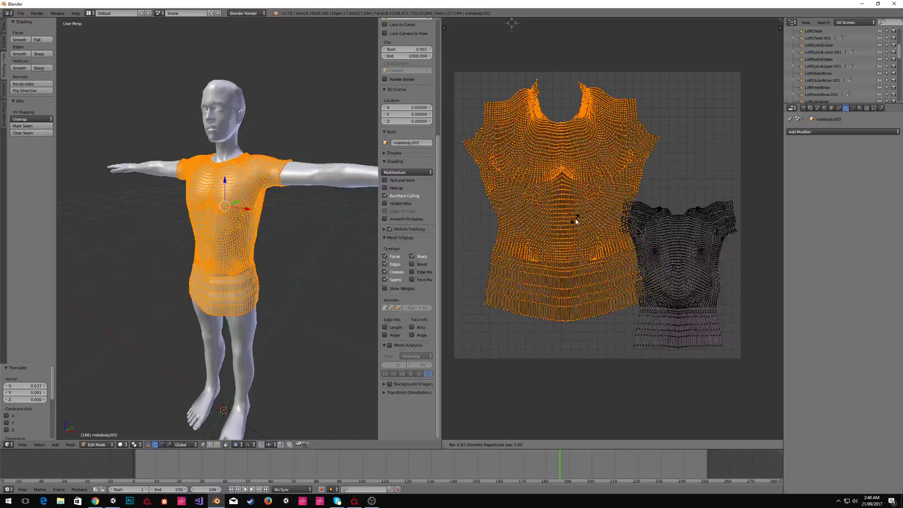
{"action": "left_click", "coordinate": [576, 222]}
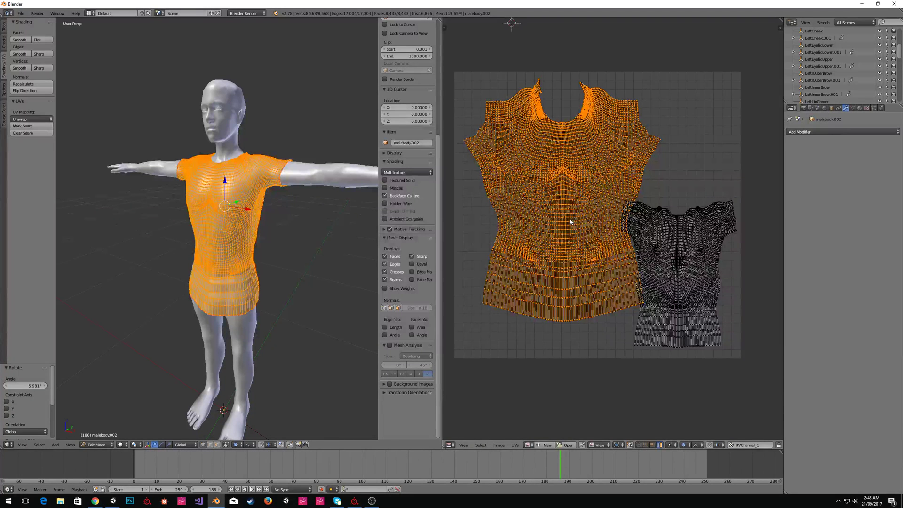
{"action": "key", "text": "g"}
{"action": "left_click", "coordinate": [568, 221]}
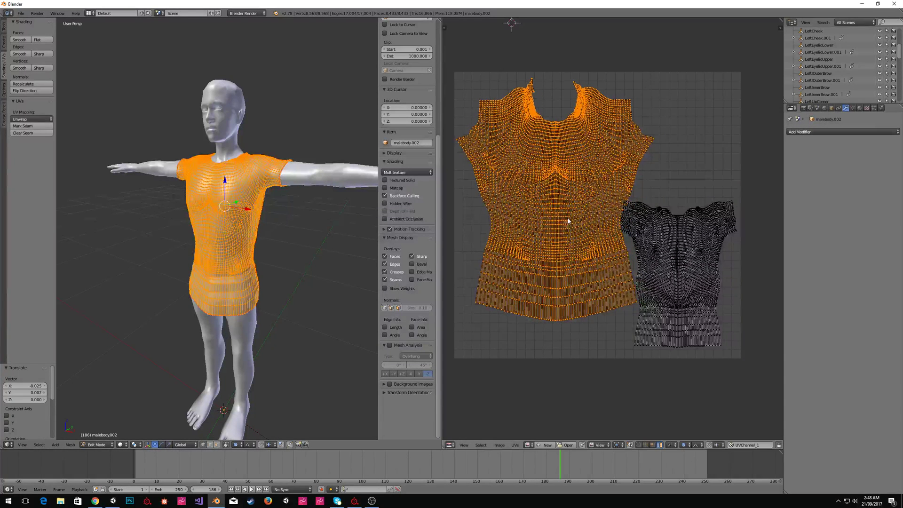
Nudge the smaller shirt UV island slightly right and down, away from the larger island and inside the UV square.
{"action": "right_click", "coordinate": [670, 249]}
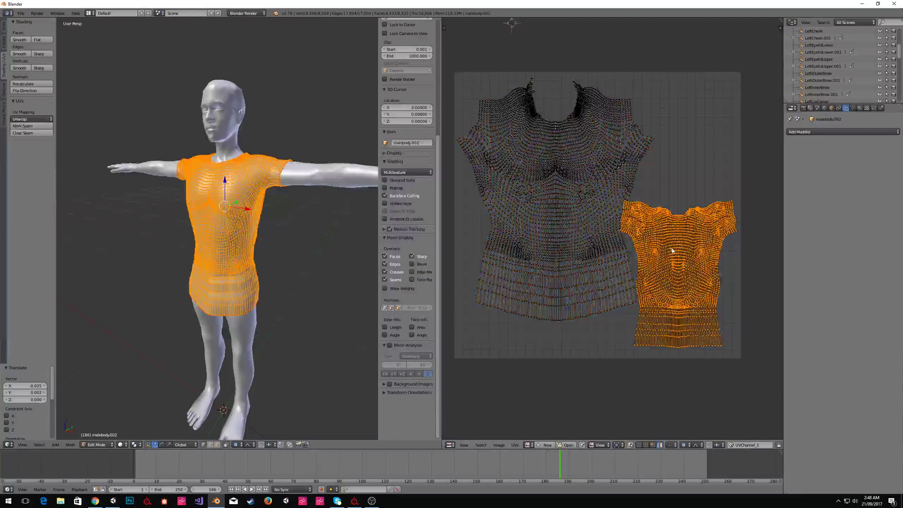
{"action": "key", "text": "g"}
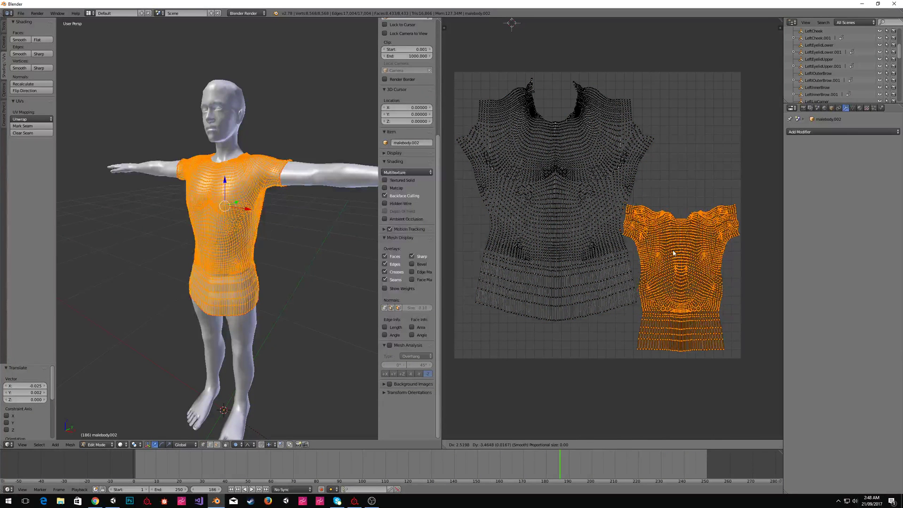
{"action": "left_click", "coordinate": [674, 253]}
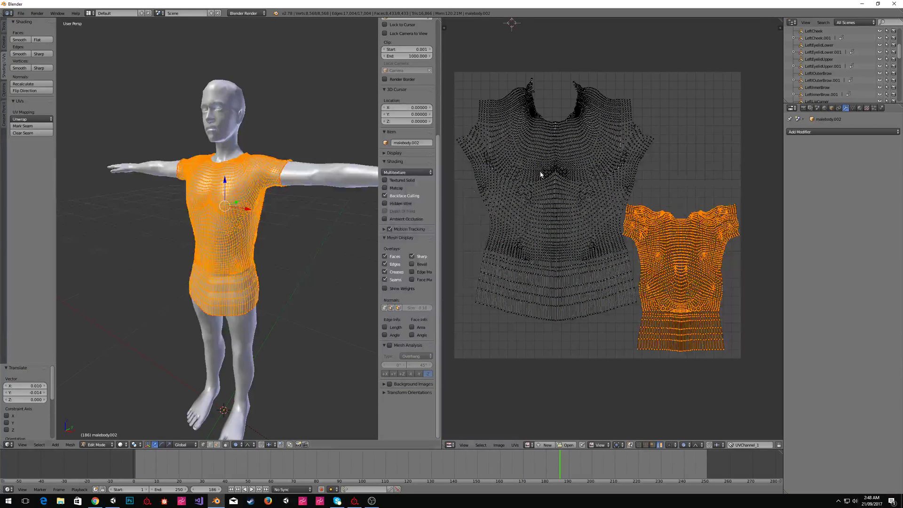
Leave Edit Mode and export the selected shirt as an FBX named "Tight T-Shirt" in the Master Class Clothing folder.
{"action": "middle_click_drag", "start_coordinate": [216, 182], "coordinate": [334, 194]}
{"action": "key", "text": "Tab"}
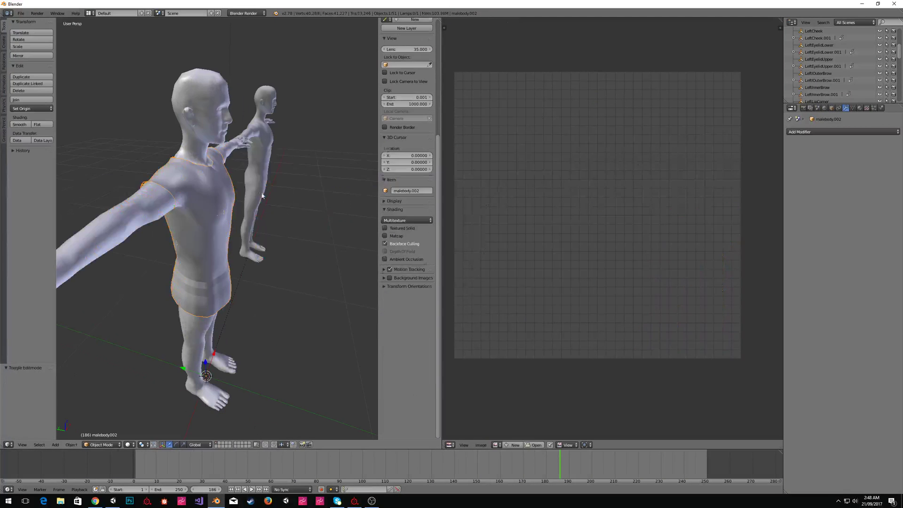
{"action": "left_click", "coordinate": [21, 12]}
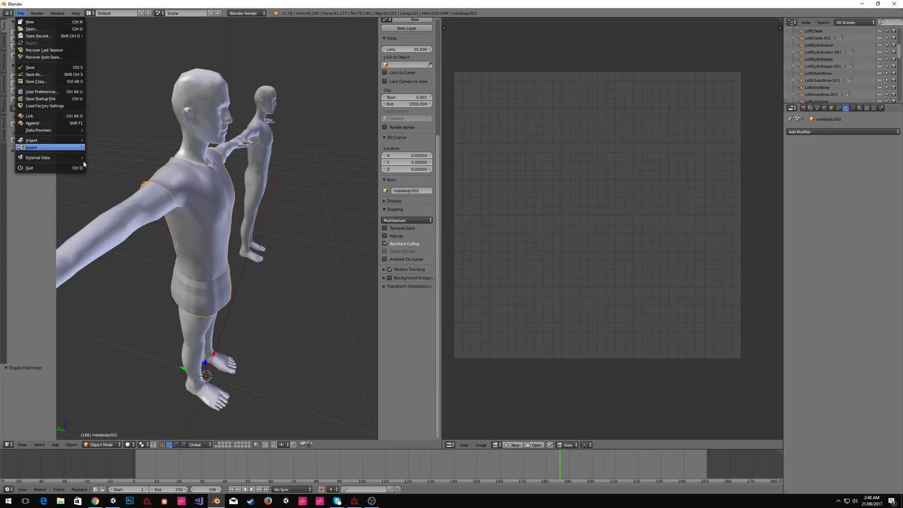
{"action": "mouse_move", "coordinate": [71, 148]}
{"action": "left_click", "coordinate": [113, 168]}
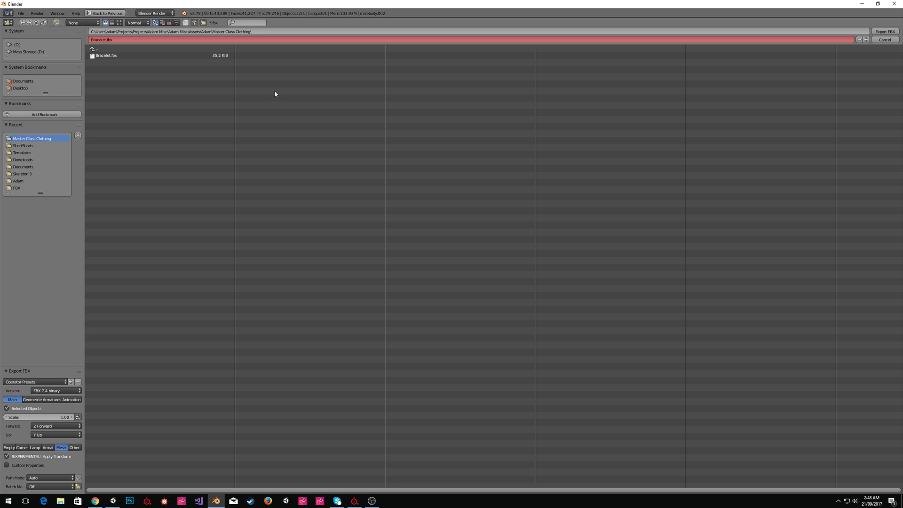
{"action": "left_click", "coordinate": [270, 40]}
{"action": "type", "text": "Tight T-Shirt"}
{"action": "key", "text": "Return"}
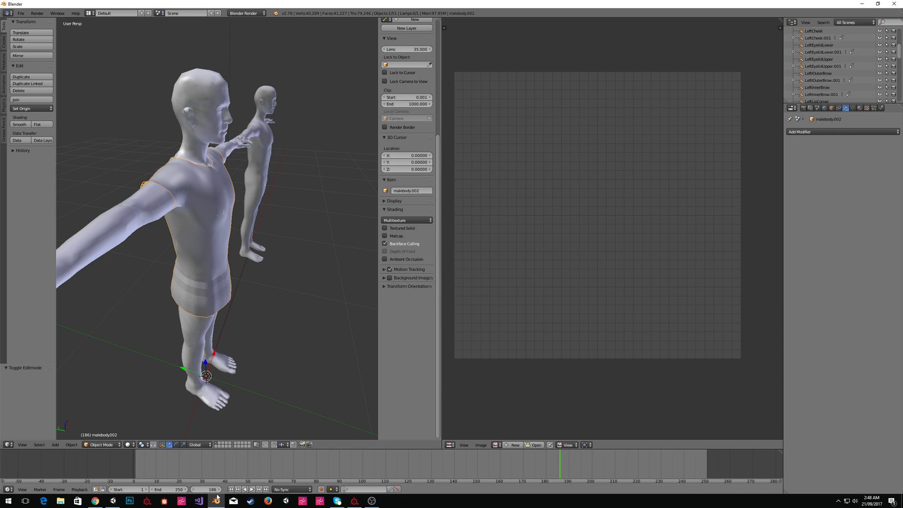
Switch to Unity and add the Tight T-Shirt model from the Master Class Clothing folder to the scene hierarchy.
{"action": "mouse_move", "coordinate": [113, 501]}
{"action": "left_click", "coordinate": [110, 478]}
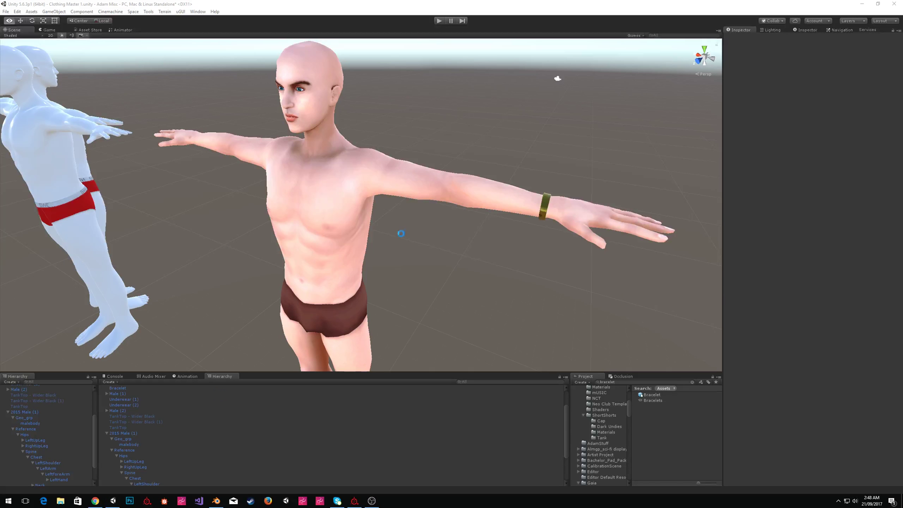
{"action": "left_click", "coordinate": [652, 395]}
{"action": "left_click", "coordinate": [692, 383]}
{"action": "left_click_drag", "start_coordinate": [656, 406], "coordinate": [10, 414]}
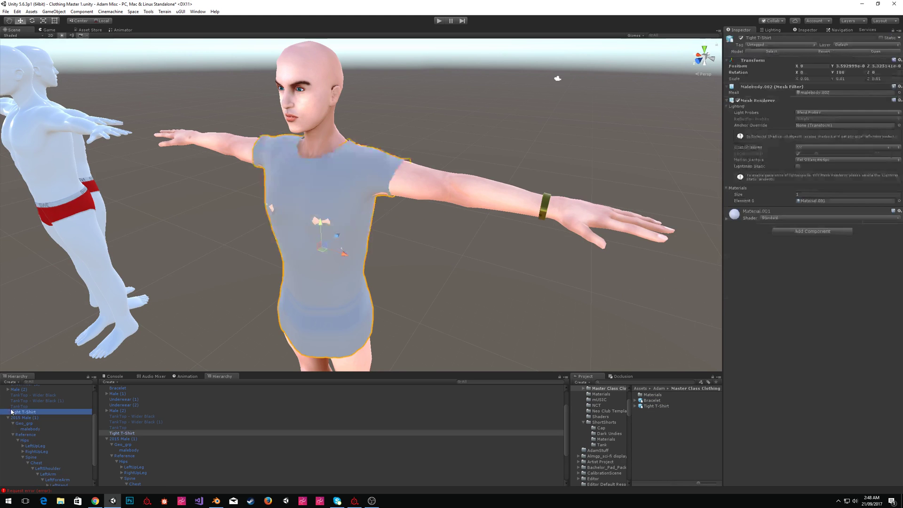
Examine the shirt's fit on the male character around the chest, armpit and sleeve for body parts poking through.
{"action": "left_click_drag", "start_coordinate": [429, 248], "coordinate": [289, 164], "text": "alt"}
{"action": "right_click_drag", "start_coordinate": [289, 164], "coordinate": [498, 250]}
{"action": "left_click", "coordinate": [394, 227]}
{"action": "right_click_drag", "start_coordinate": [394, 227], "coordinate": [668, 201]}
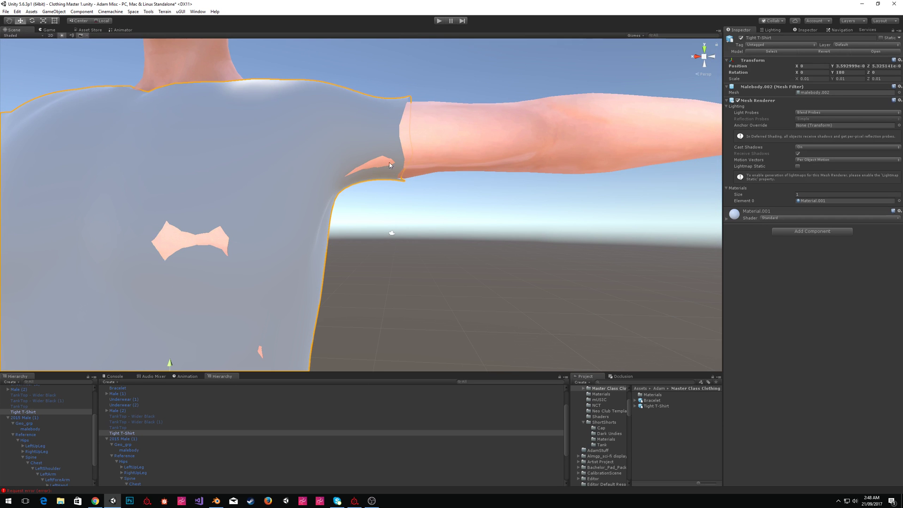
{"action": "left_click", "coordinate": [413, 101]}
{"action": "right_click_drag", "start_coordinate": [412, 101], "coordinate": [492, 211]}
{"action": "left_click", "coordinate": [362, 108]}
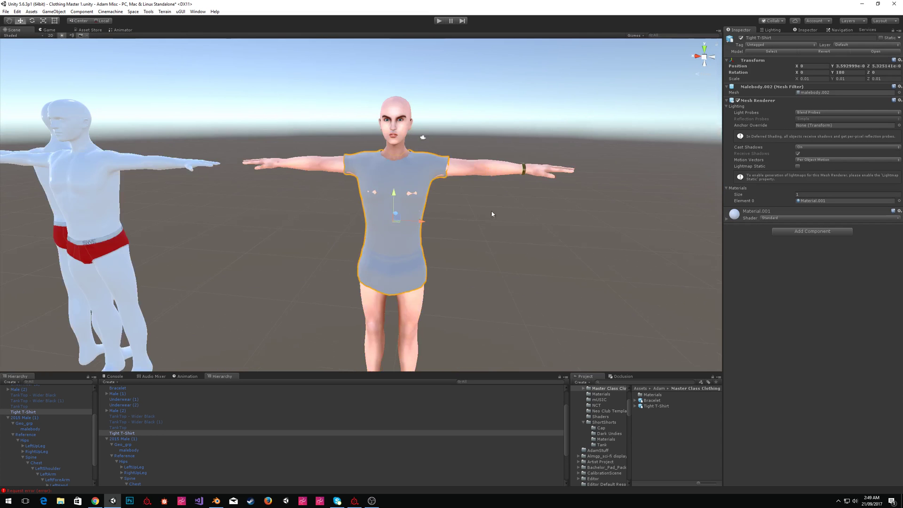
Add the Clothing Item Settings component to the Tight T-Shirt and set its skeleton to Base Male.
{"action": "left_click", "coordinate": [836, 231]}
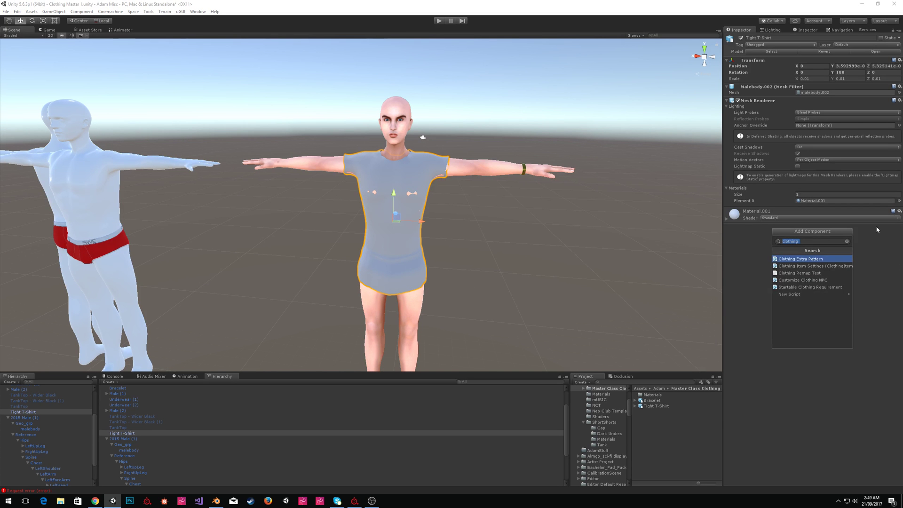
{"action": "key", "text": "Down"}
{"action": "key", "text": "Return"}
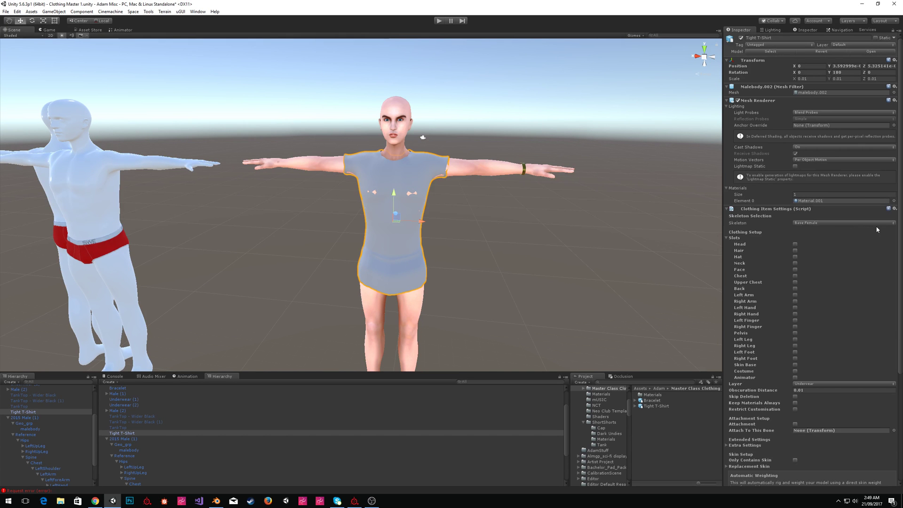
{"action": "left_click", "coordinate": [799, 222]}
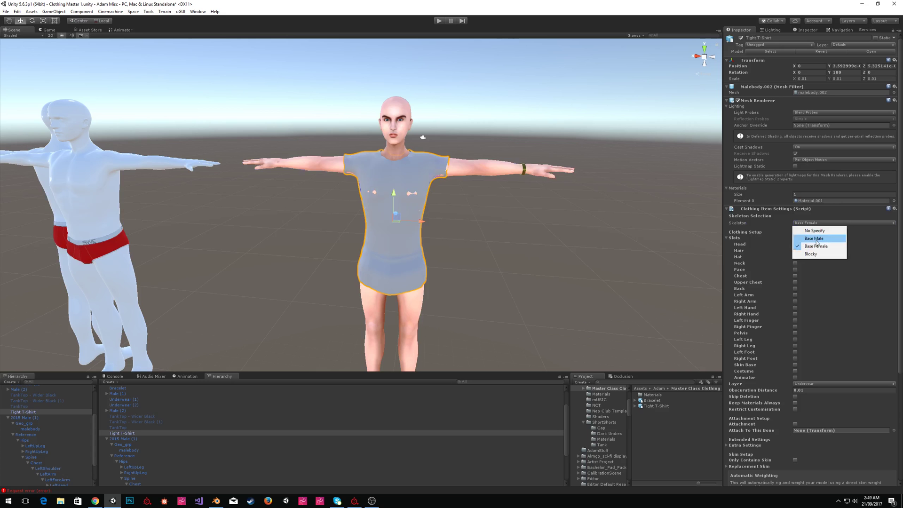
{"action": "left_click", "coordinate": [818, 238]}
Set the Tight T-Shirt's Y and Z position to 0 and its Y rotation to 0.
{"action": "right_click_drag", "start_coordinate": [508, 193], "coordinate": [577, 196]}
{"action": "key", "text": "a"}
{"action": "key", "text": "w"}
{"action": "left_click", "coordinate": [846, 66]}
{"action": "type", "text": "0"}
{"action": "key", "text": "Tab"}
{"action": "type", "text": "0"}
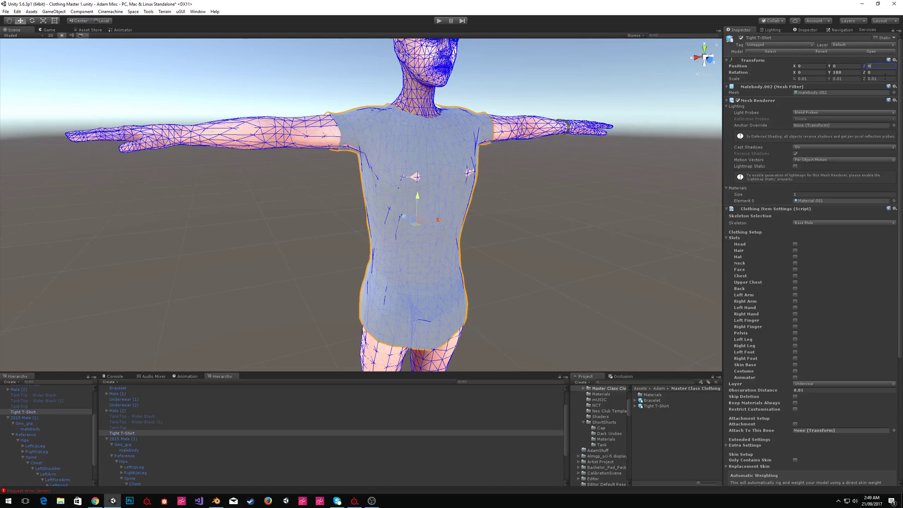
{"action": "left_click", "coordinate": [846, 73]}
{"action": "type", "text": "0"}
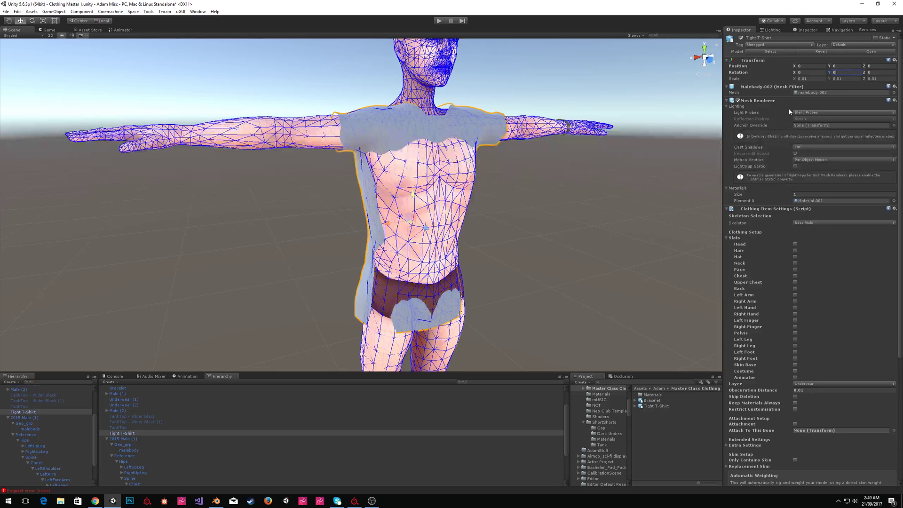
Re-export the shirt from Blender over Tight T-Shirt.fbx with -Z Forward, and return to Unity to check its orientation.
{"action": "key", "text": "alt+Tab"}
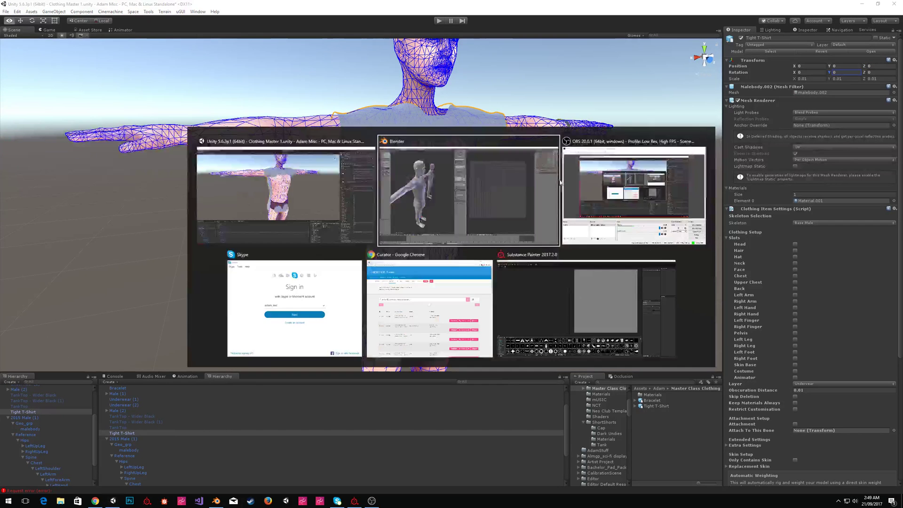
{"action": "left_click", "coordinate": [20, 13]}
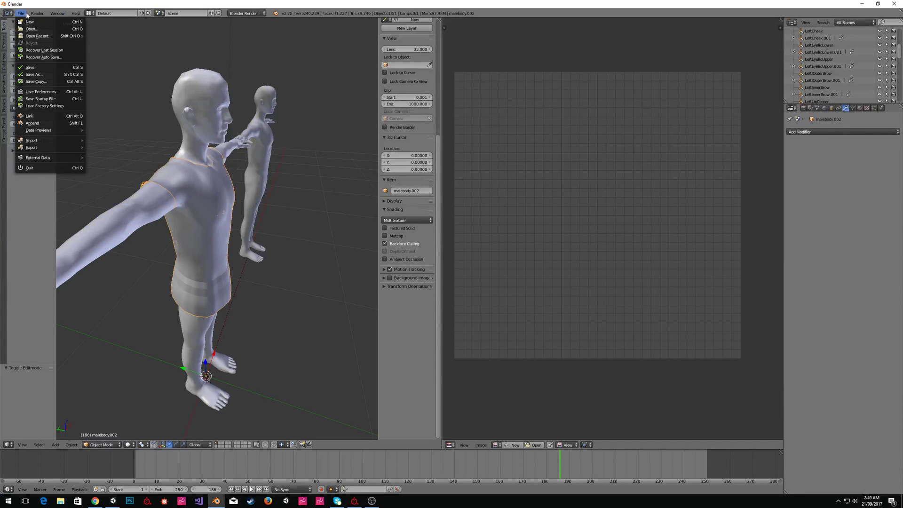
{"action": "mouse_move", "coordinate": [64, 147]}
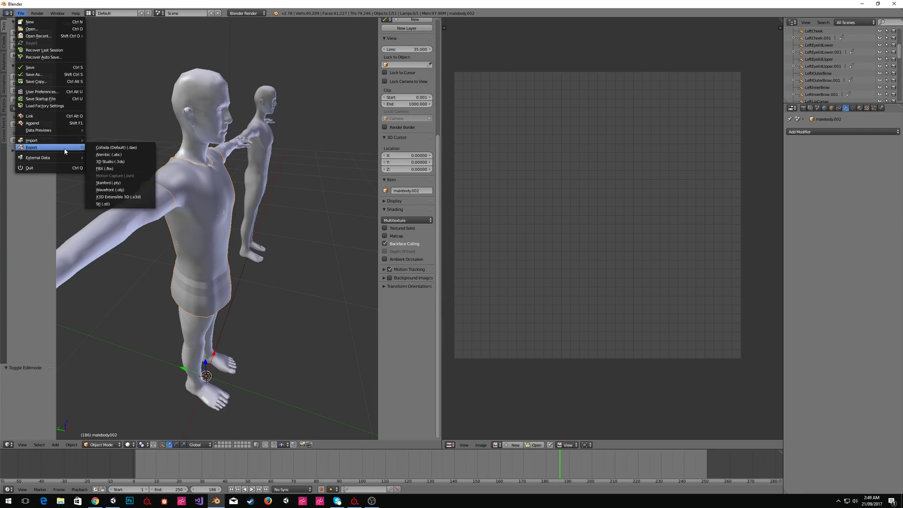
{"action": "left_click", "coordinate": [104, 169]}
{"action": "left_click", "coordinate": [38, 423]}
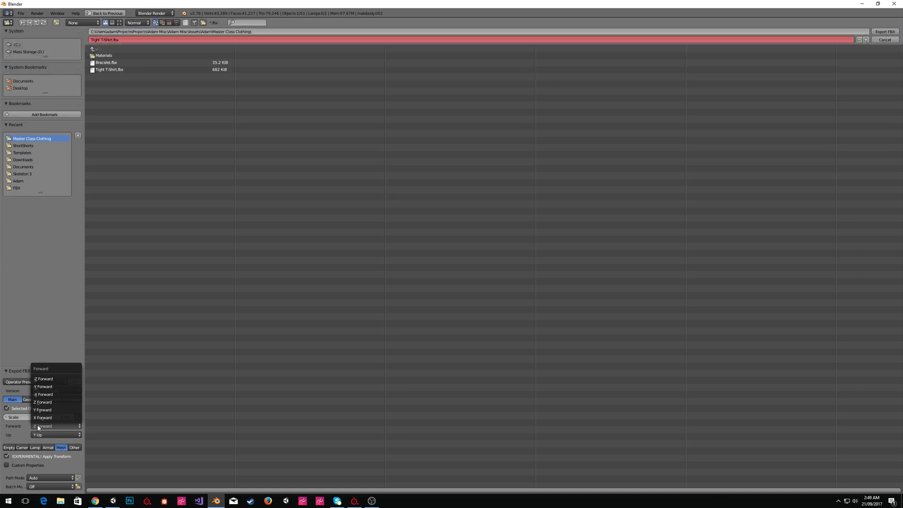
{"action": "left_click", "coordinate": [55, 382]}
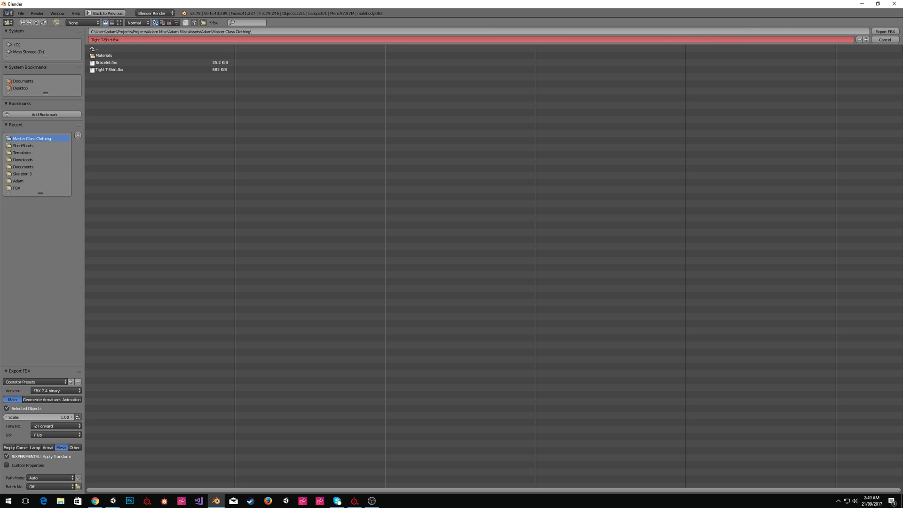
{"action": "left_click", "coordinate": [884, 31]}
{"action": "key", "text": "alt+Tab"}
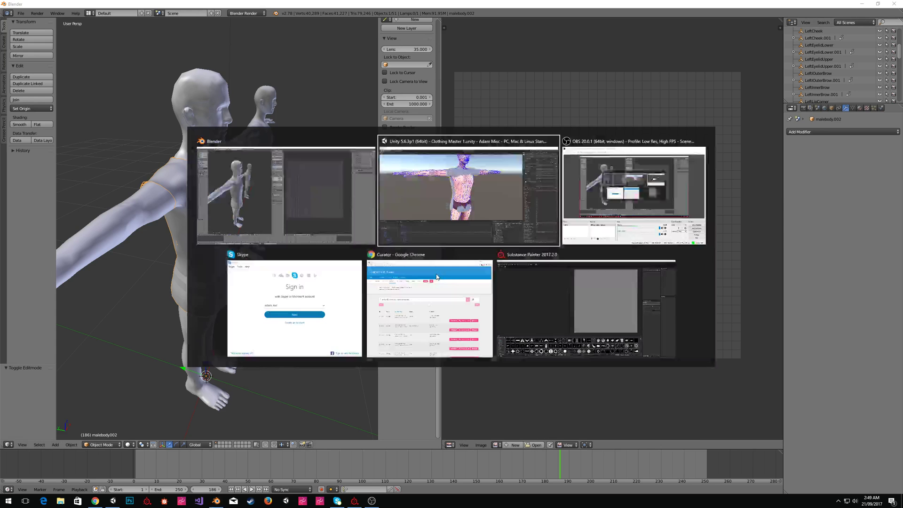
{"action": "right_click_drag", "start_coordinate": [256, 241], "coordinate": [301, 232]}
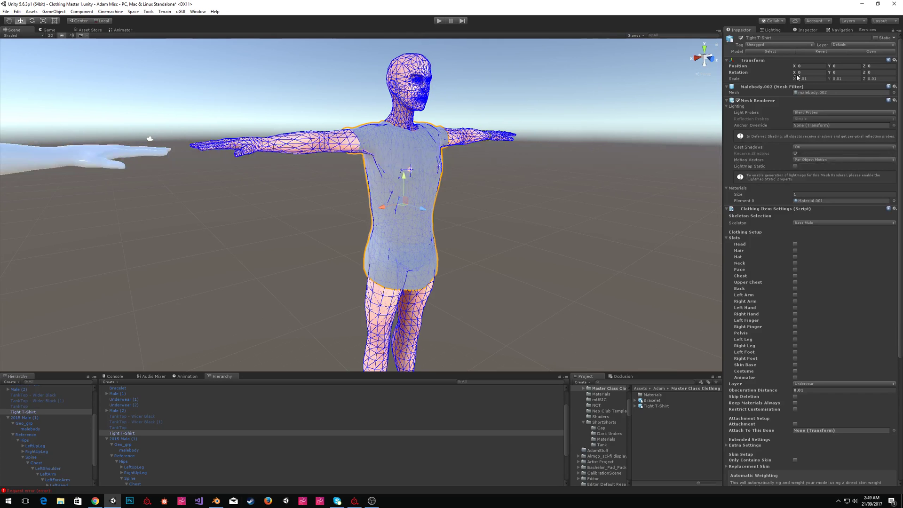
Set the import Scale Factor of the Tight T-Shirt model to 0.01 and apply the import settings.
{"action": "left_click", "coordinate": [770, 51]}
{"action": "type", "text": "0.01"}
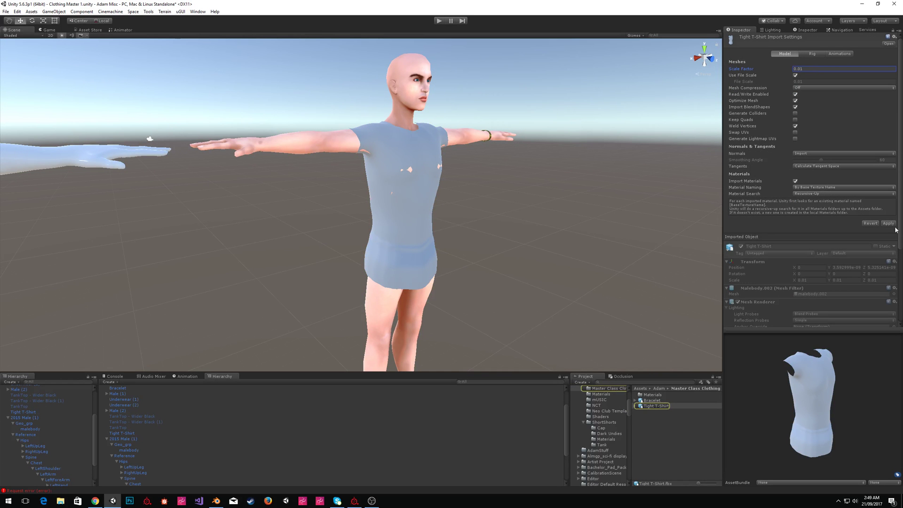
{"action": "left_click", "coordinate": [888, 224]}
Set the Tight T-Shirt object's scale to 1 on the X, Y and Z axes.
{"action": "left_click", "coordinate": [30, 413]}
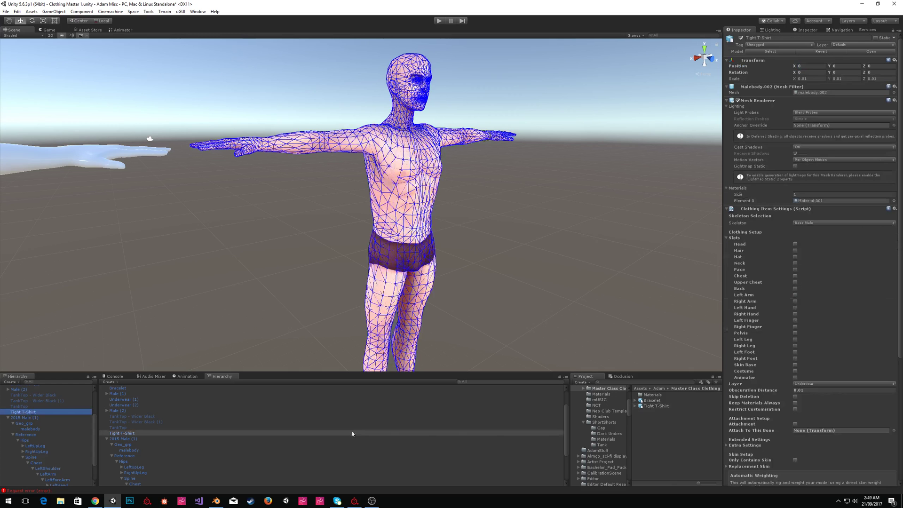
{"action": "left_click", "coordinate": [816, 76]}
{"action": "type", "text": "1"}
{"action": "key", "text": "Tab"}
{"action": "type", "text": "1"}
{"action": "key", "text": "Tab"}
{"action": "type", "text": "1"}
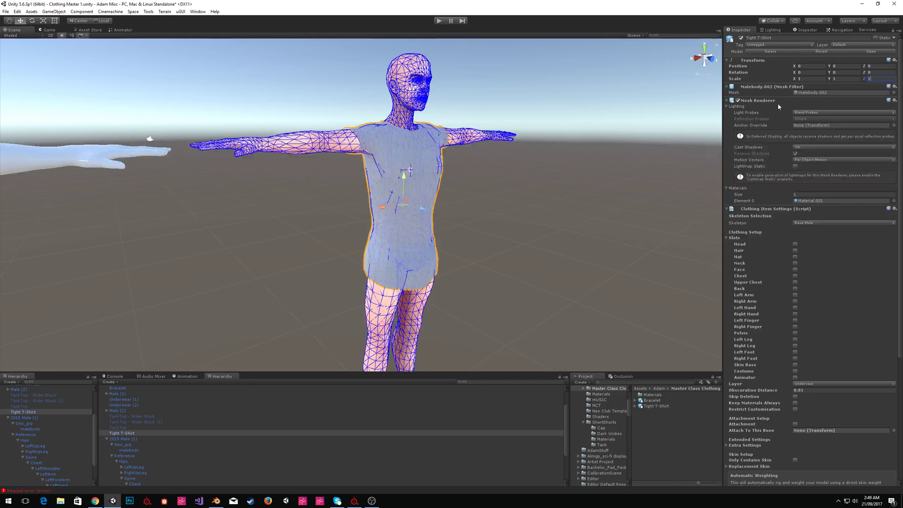
Examine how the rescaled shirt sits on the male character from the side and the front.
{"action": "left_click", "coordinate": [518, 143]}
{"action": "key", "text": "a"}
{"action": "right_click_drag", "start_coordinate": [567, 182], "coordinate": [522, 188]}
{"action": "key", "text": "d"}
{"action": "key", "text": "s"}
{"action": "left_click", "coordinate": [522, 188]}
{"action": "left_click", "coordinate": [630, 207]}
{"action": "right_click_drag", "start_coordinate": [631, 208], "coordinate": [445, 171]}
{"action": "key", "text": "w"}
{"action": "key", "text": "s"}
{"action": "key", "text": "w"}
{"action": "left_click", "coordinate": [445, 171]}
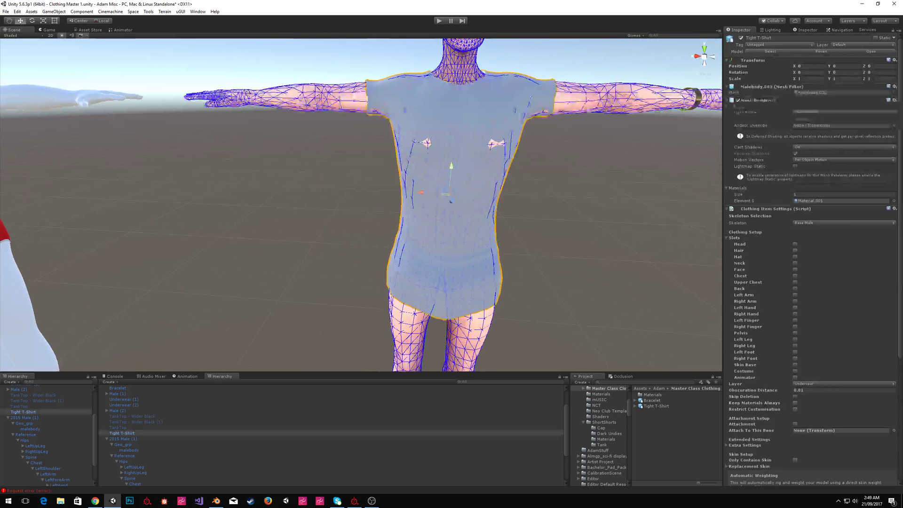
Convert the Tight T-Shirt to a skinned mesh with linear weighting and proceed with the aligned meshes.
{"action": "scroll", "coordinate": [832, 310], "scroll_direction": "down", "scroll_amount": 5}
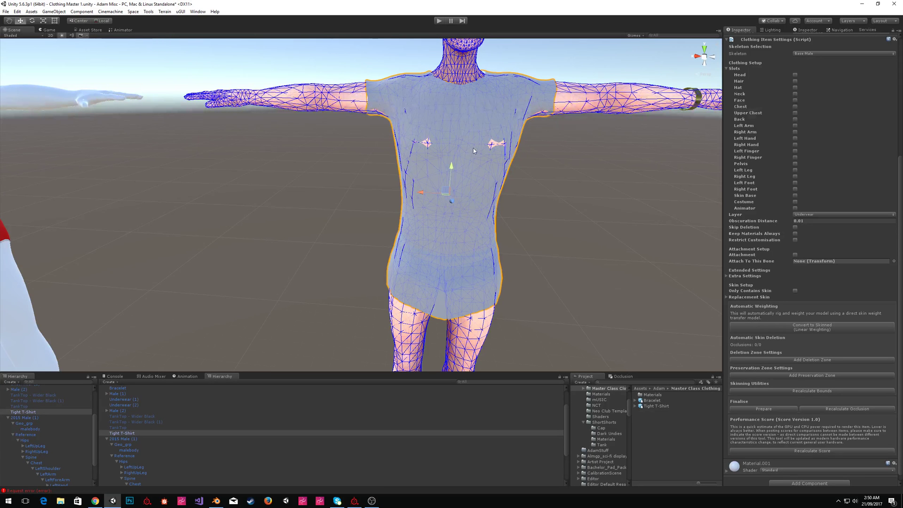
{"action": "scroll", "coordinate": [817, 189], "scroll_direction": "down", "scroll_amount": 1}
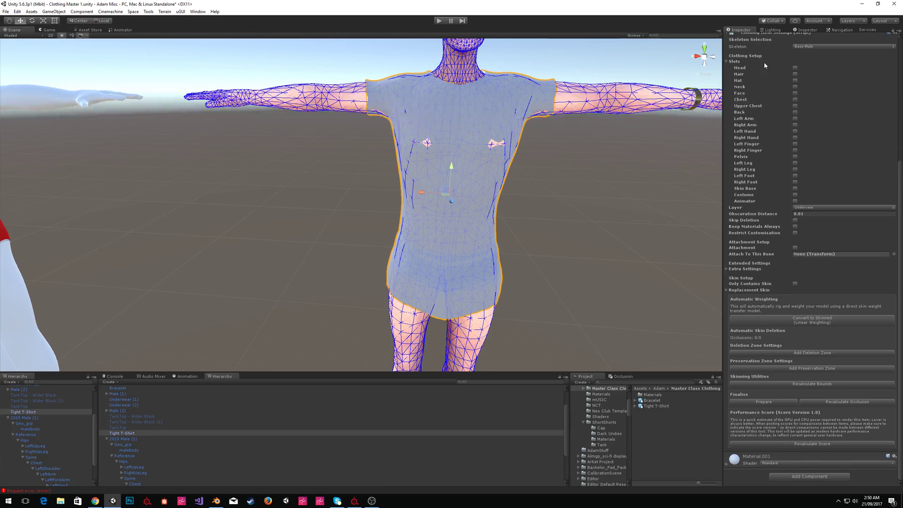
{"action": "left_click", "coordinate": [766, 45]}
{"action": "left_click", "coordinate": [772, 319]}
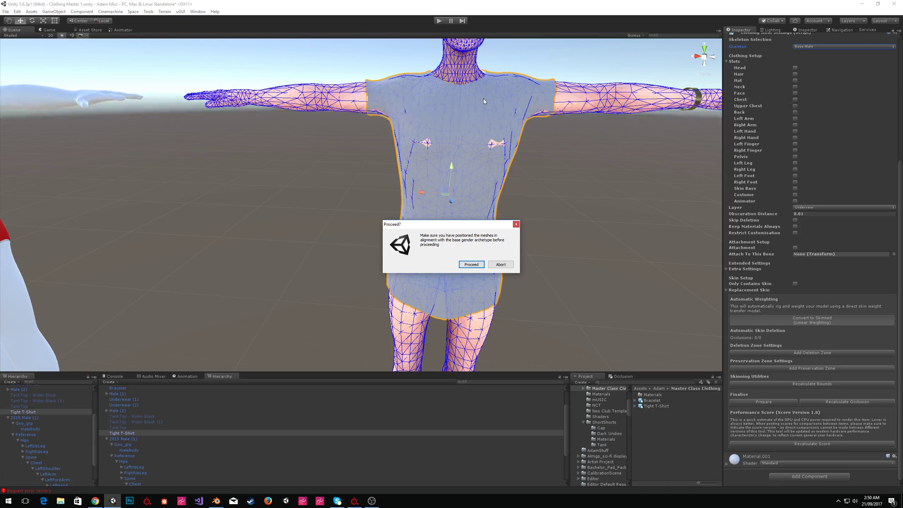
{"action": "left_click", "coordinate": [483, 264]}
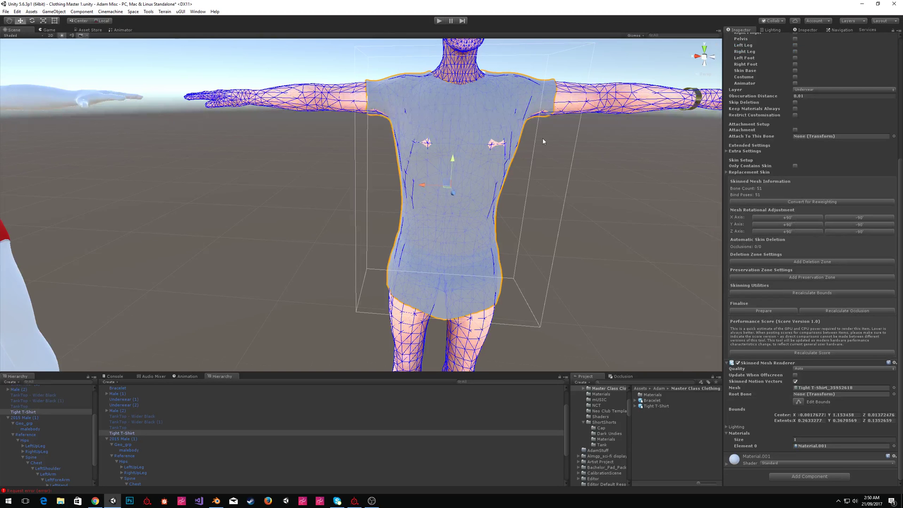
Examine the skinned shirt on the male character from several angles and distances, with the shirt selected and deselected.
{"action": "left_click_drag", "start_coordinate": [542, 141], "coordinate": [493, 165], "text": "alt"}
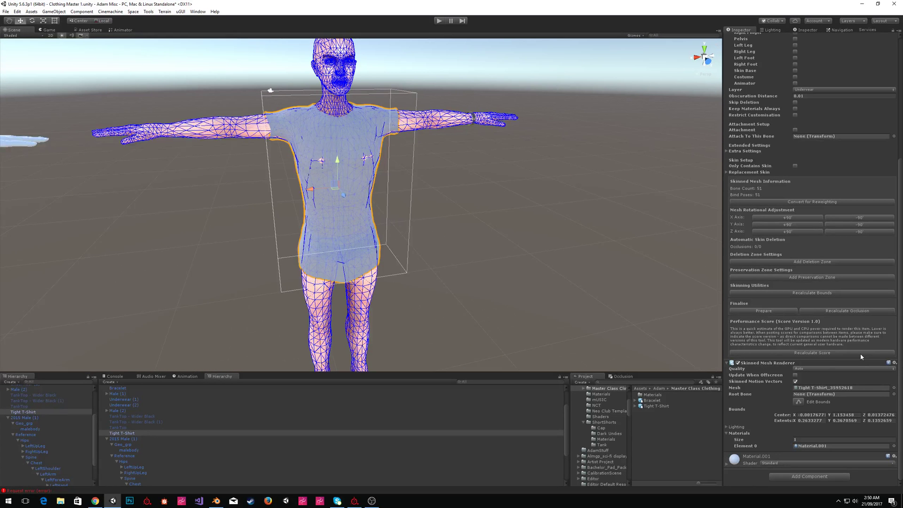
{"action": "scroll", "coordinate": [858, 362], "scroll_direction": "up", "scroll_amount": 1}
{"action": "scroll", "coordinate": [859, 365], "scroll_direction": "down", "scroll_amount": 1}
{"action": "left_click_drag", "start_coordinate": [327, 165], "coordinate": [542, 219], "text": "alt"}
{"action": "scroll", "coordinate": [446, 160], "scroll_direction": "up", "scroll_amount": 3}
{"action": "scroll", "coordinate": [542, 220], "scroll_direction": "down", "scroll_amount": 4}
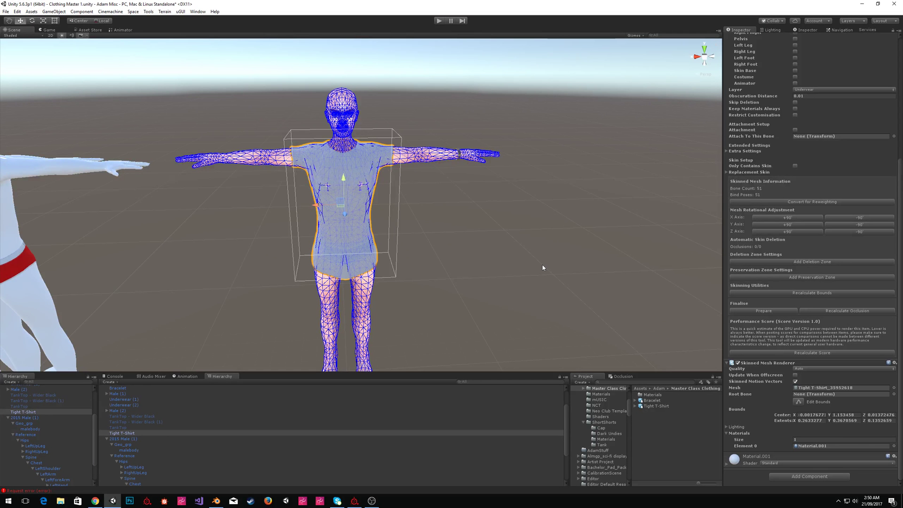
{"action": "mouse_move", "coordinate": [594, 254]}
{"action": "left_mouse_down", "text": "alt"}
{"action": "mouse_move", "coordinate": [568, 252]}
{"action": "mouse_move", "coordinate": [592, 258]}
{"action": "left_mouse_up", "text": "alt"}
{"action": "scroll", "coordinate": [569, 252], "scroll_direction": "up", "scroll_amount": 5}
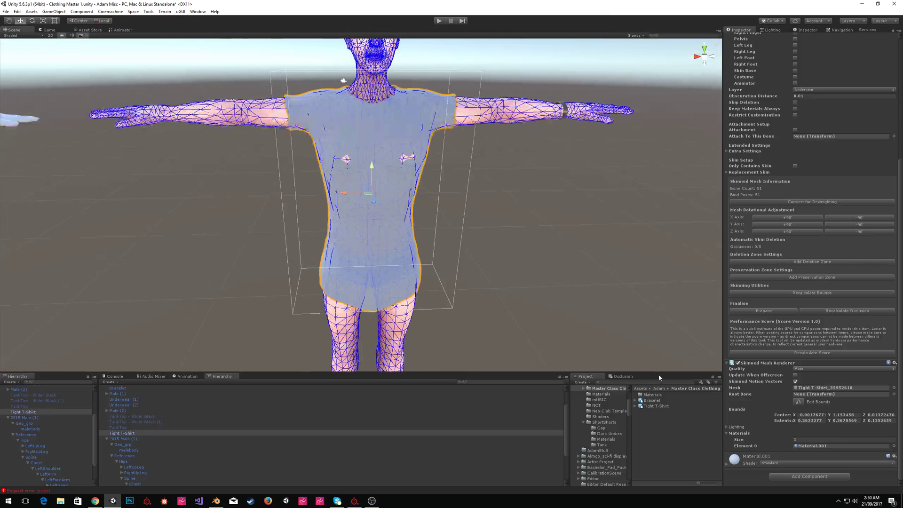
{"action": "left_click", "coordinate": [503, 225]}
{"action": "left_click_drag", "start_coordinate": [503, 224], "coordinate": [360, 184], "text": "alt"}
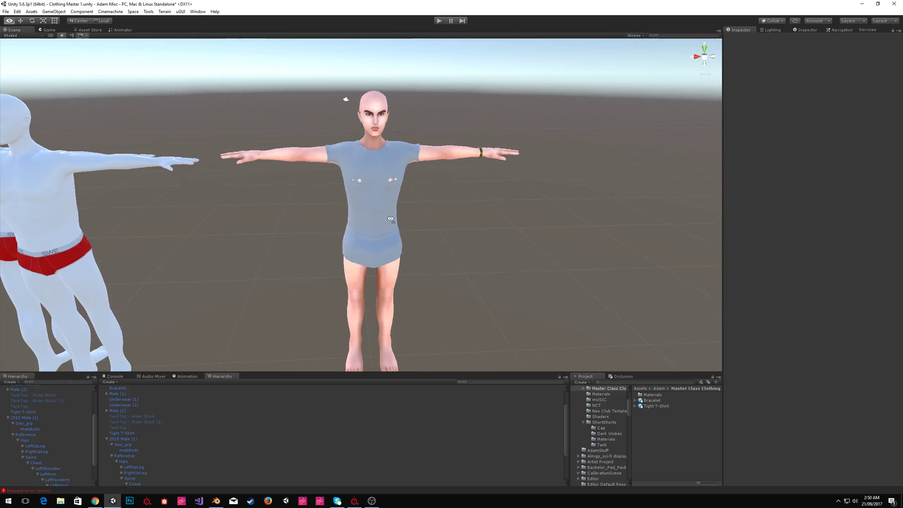
{"action": "left_click", "coordinate": [360, 184]}
{"action": "left_click", "coordinate": [485, 203]}
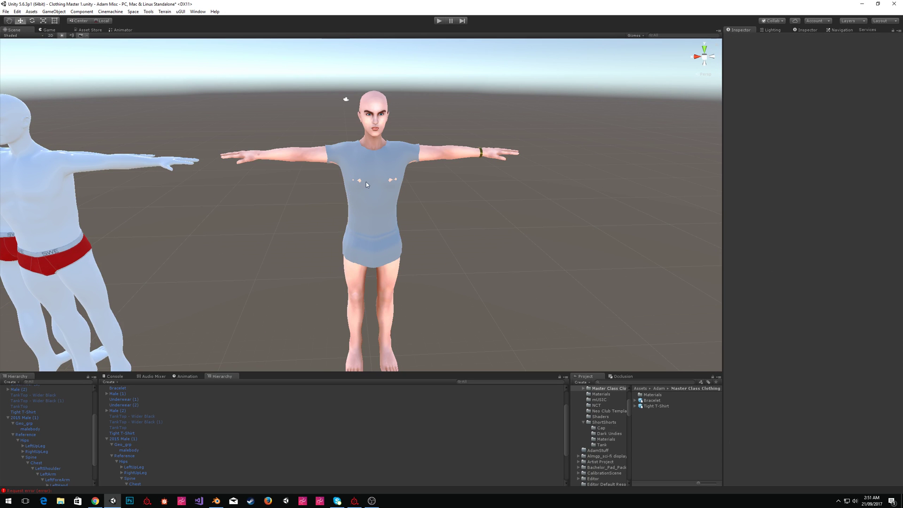
{"action": "left_click", "coordinate": [384, 196]}
{"action": "left_click", "coordinate": [444, 221]}
{"action": "right_click_drag", "start_coordinate": [446, 220], "coordinate": [480, 226]}
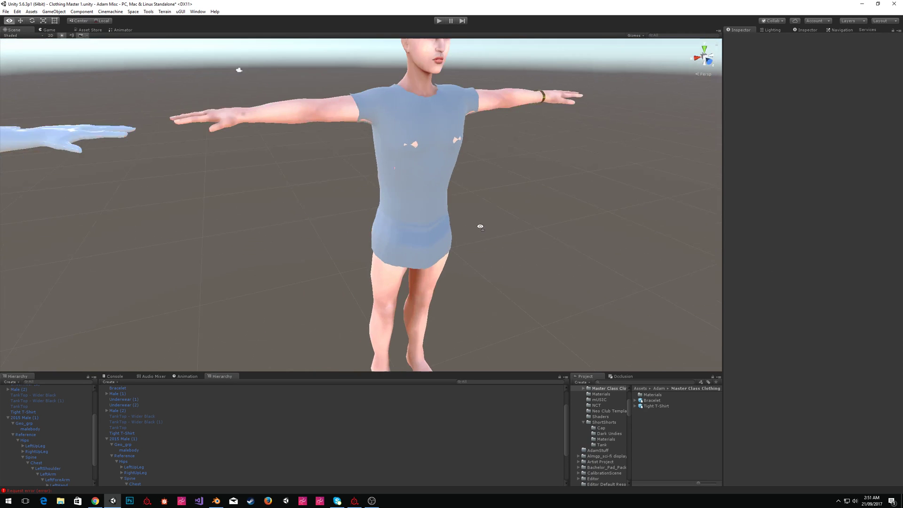
{"action": "left_click", "coordinate": [433, 217]}
Show the Tight T-Shirt model file in its folder in File Explorer, then switch to Substance Painter.
{"action": "right_click", "coordinate": [684, 405]}
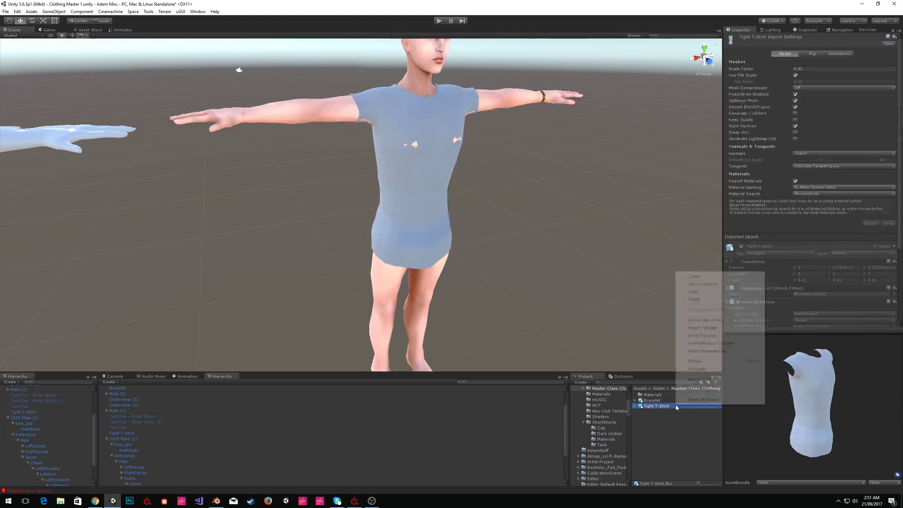
{"action": "left_click", "coordinate": [693, 284]}
{"action": "left_click", "coordinate": [597, 44]}
{"action": "left_click", "coordinate": [559, 188]}
{"action": "left_click", "coordinate": [354, 501]}
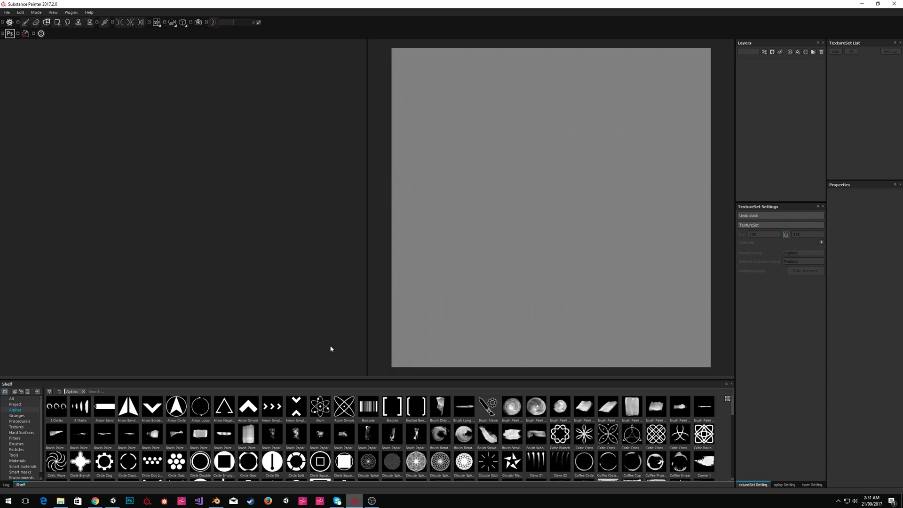
{"action": "left_click", "coordinate": [7, 12]}
{"action": "left_click", "coordinate": [19, 27]}
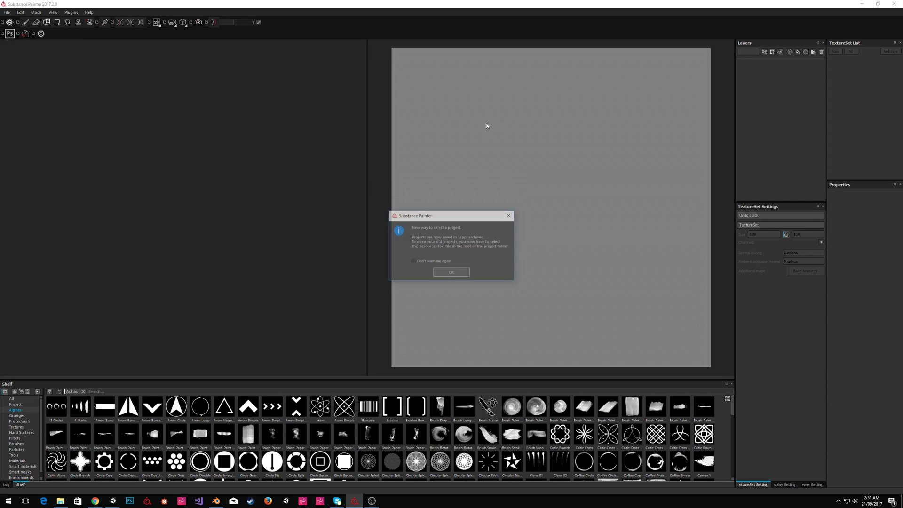
{"action": "left_click", "coordinate": [443, 272]}
{"action": "left_click", "coordinate": [399, 250]}
Create a new project using Tight T-Shirt.fbx as the mesh, with OpenGL normals and 2048 document resolution.
{"action": "left_click", "coordinate": [6, 12]}
{"action": "left_click", "coordinate": [18, 17]}
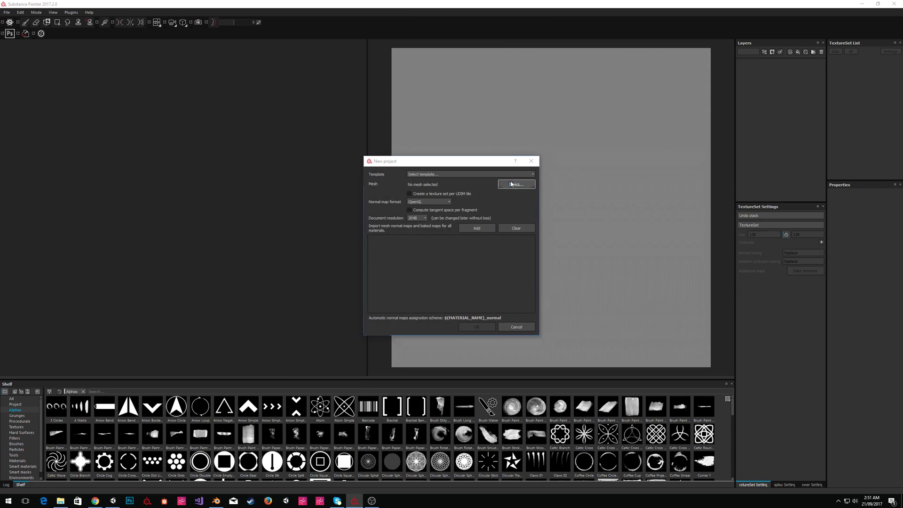
{"action": "left_click", "coordinate": [516, 184]}
{"action": "left_click", "coordinate": [568, 231]}
{"action": "left_click", "coordinate": [726, 409]}
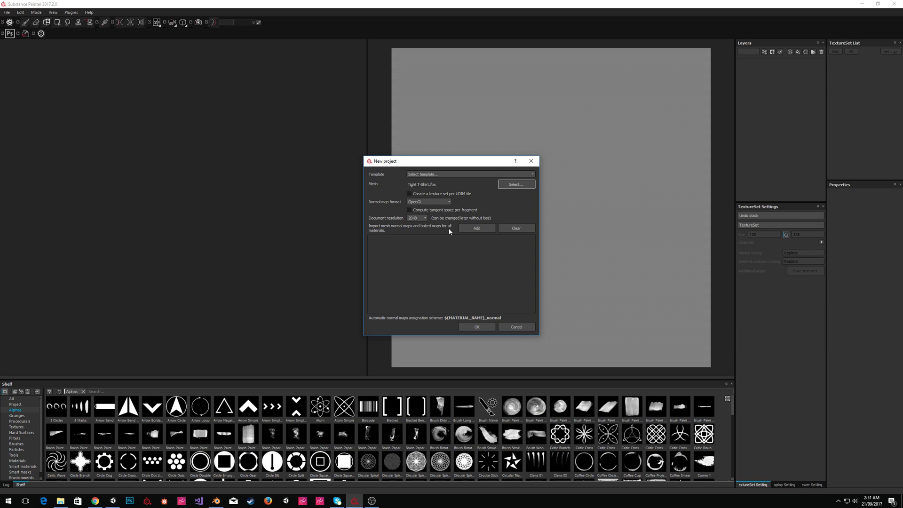
{"action": "left_click", "coordinate": [477, 328]}
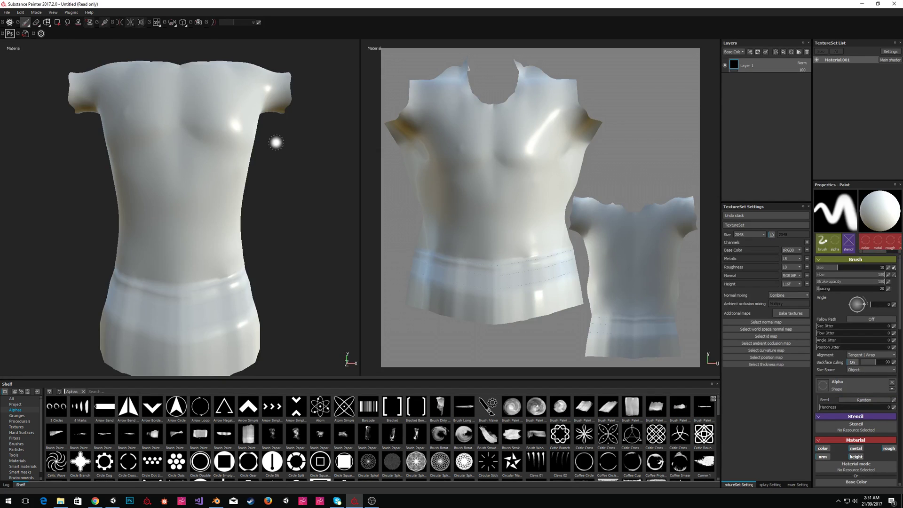
Bake all the additional maps for the shirt's Material.001 texture set at an output size of 512.
{"action": "middle_click_drag", "start_coordinate": [265, 154], "coordinate": [300, 164], "text": "alt"}
{"action": "left_click_drag", "start_coordinate": [300, 165], "coordinate": [328, 193], "text": "alt"}
{"action": "scroll", "coordinate": [309, 183], "scroll_direction": "down", "scroll_amount": 3}
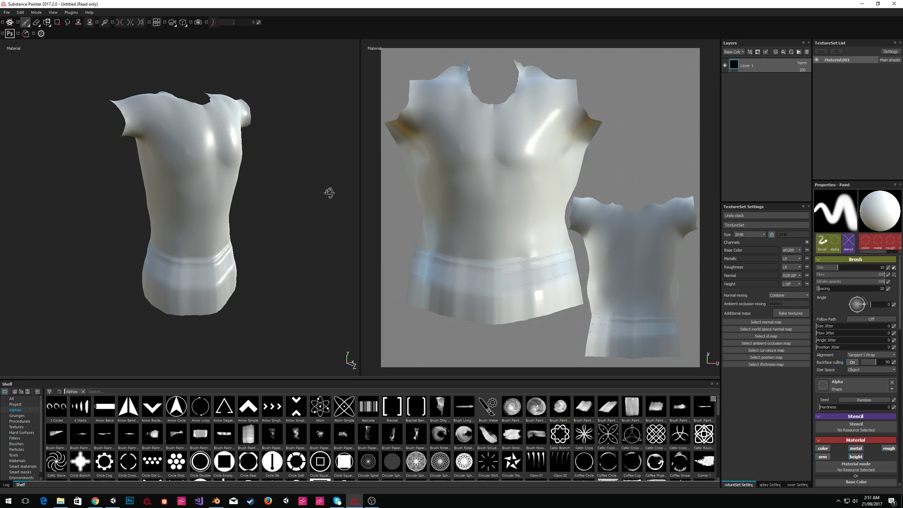
{"action": "left_click", "coordinate": [792, 312]}
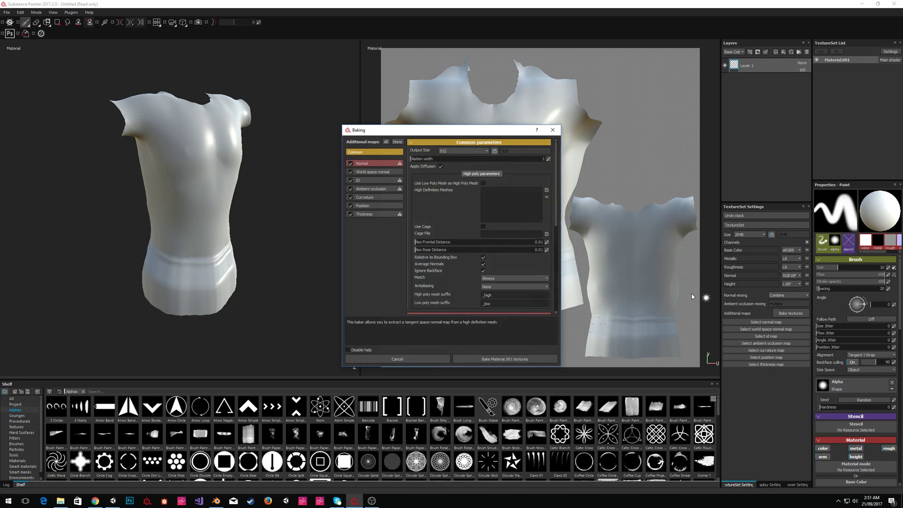
{"action": "left_click", "coordinate": [496, 358]}
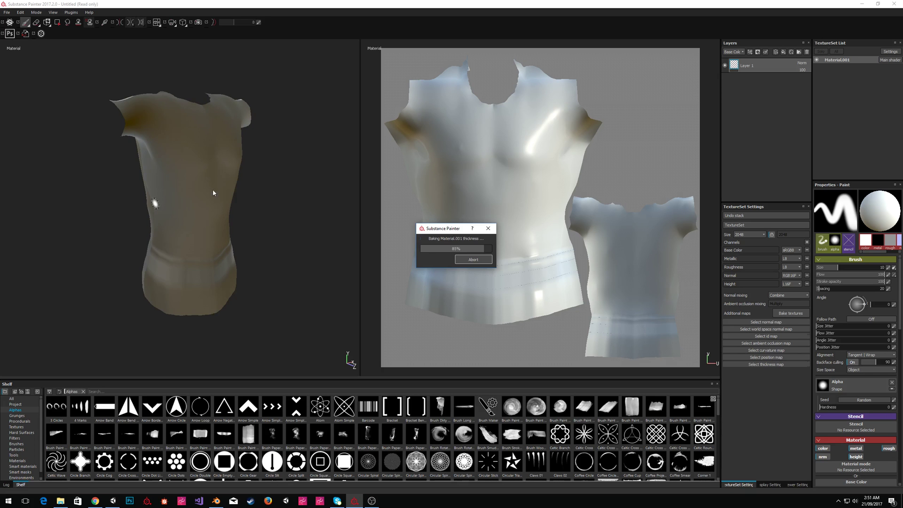
{"action": "left_click_drag", "start_coordinate": [295, 186], "coordinate": [215, 199], "text": "alt"}
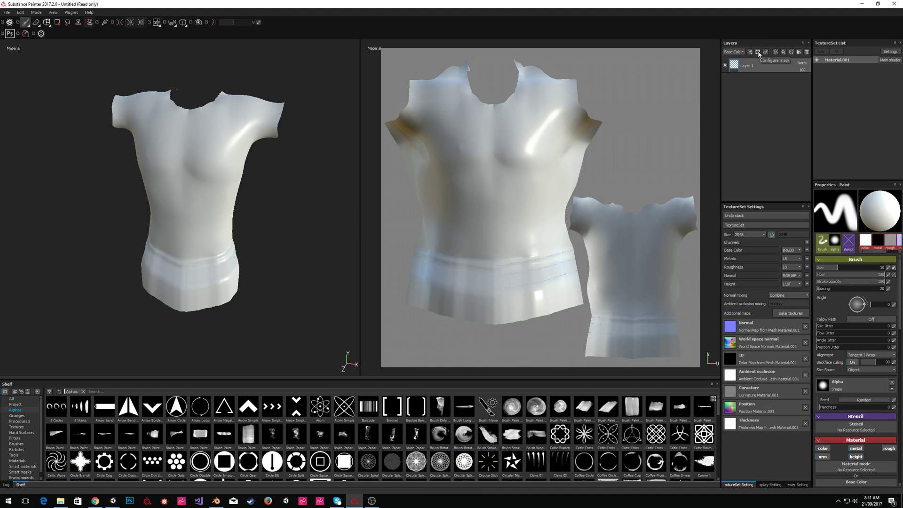
Add a fill layer above Layer 1 and raise its roughness until the shirt looks fully matte.
{"action": "left_click", "coordinate": [791, 52]}
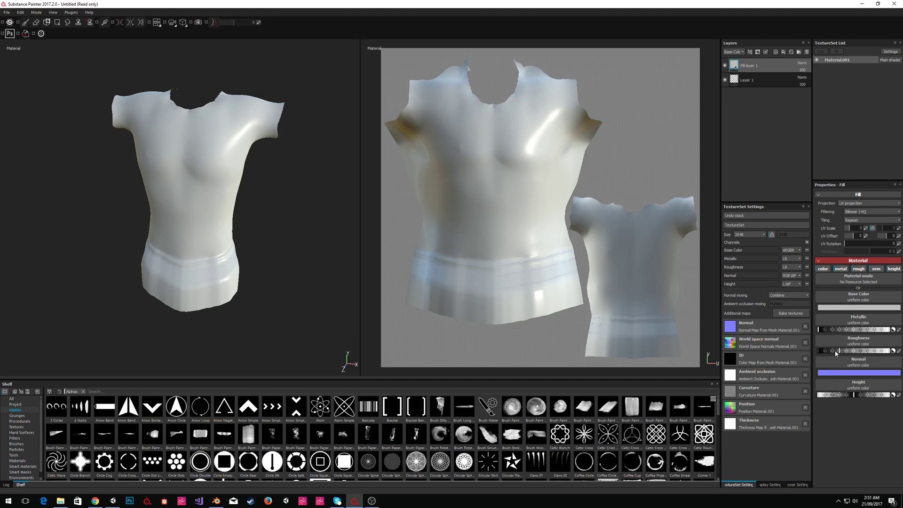
{"action": "left_click_drag", "start_coordinate": [831, 352], "coordinate": [902, 352]}
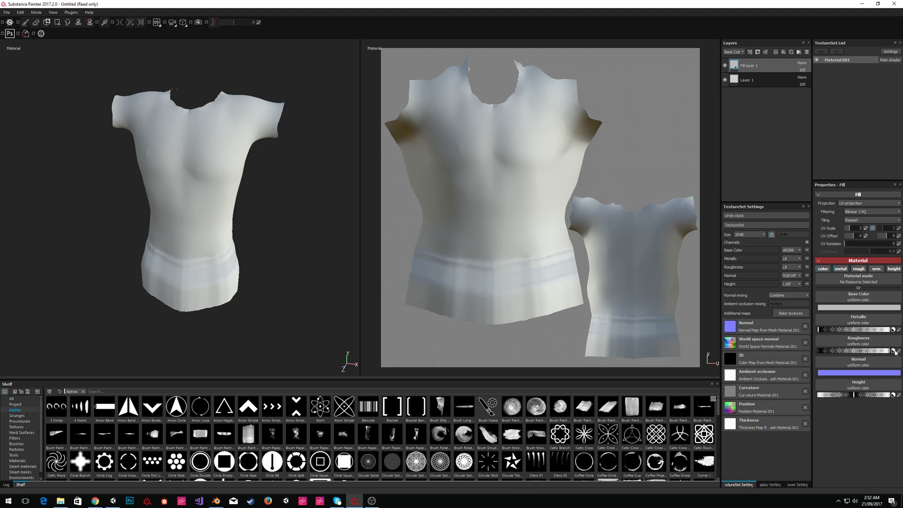
{"action": "left_click_drag", "start_coordinate": [893, 351], "coordinate": [778, 346]}
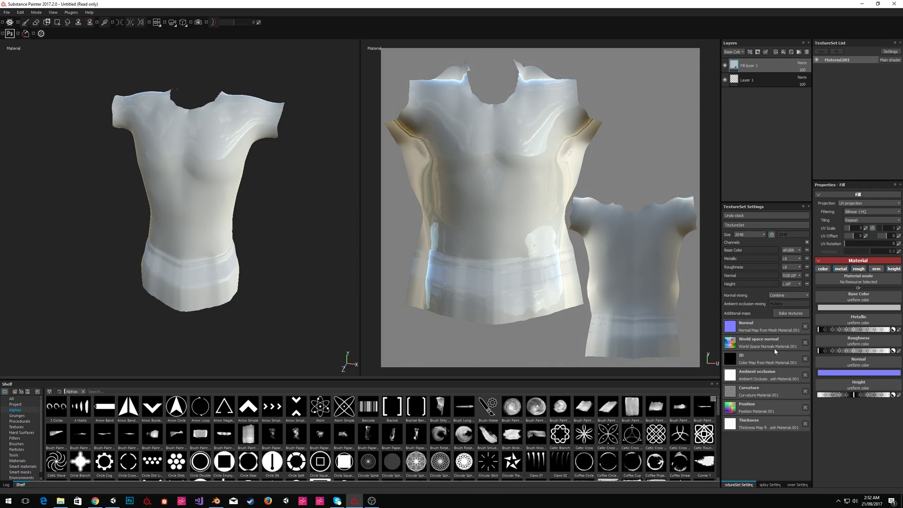
{"action": "left_click_drag", "start_coordinate": [819, 351], "coordinate": [841, 350]}
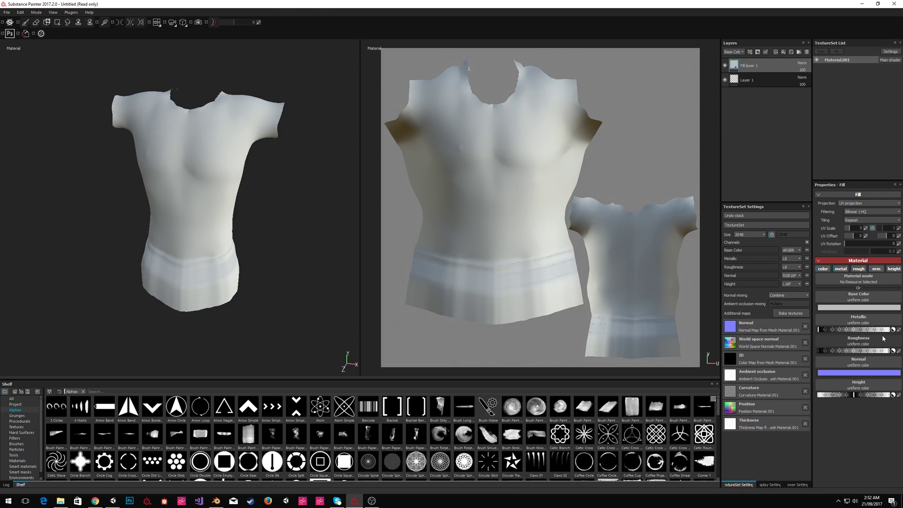
{"action": "left_click_drag", "start_coordinate": [240, 100], "coordinate": [631, 88], "text": "alt"}
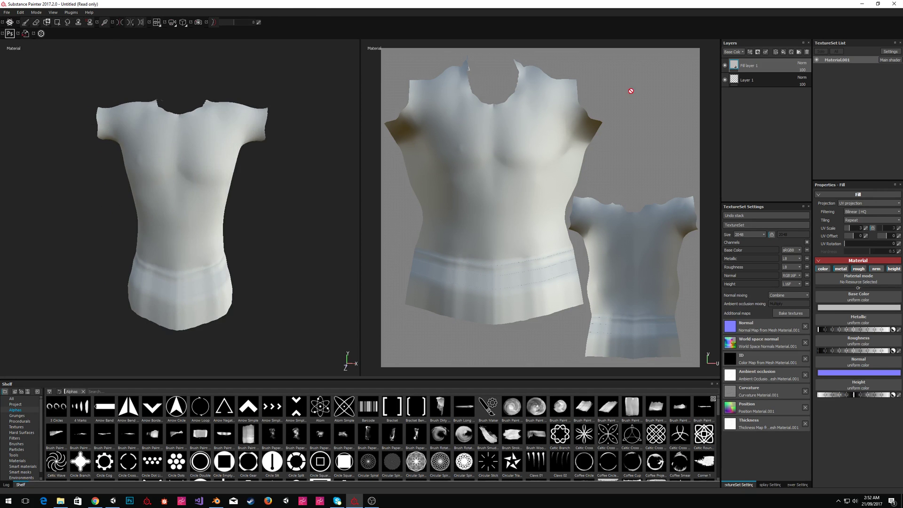
Add the Fabric WOODLAND Used smart material above the fill layer to cover the shirt in camouflage.
{"action": "left_click", "coordinate": [791, 52]}
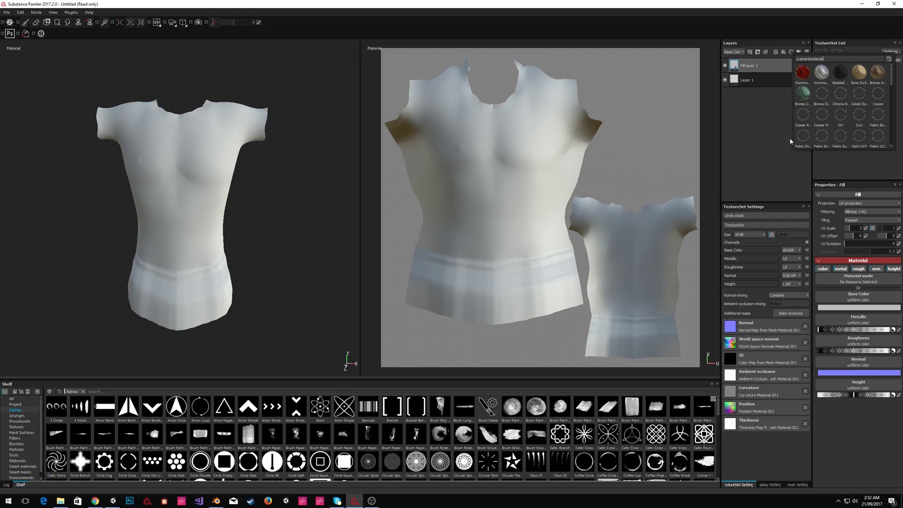
{"action": "scroll", "coordinate": [884, 117], "scroll_direction": "up", "scroll_amount": 3}
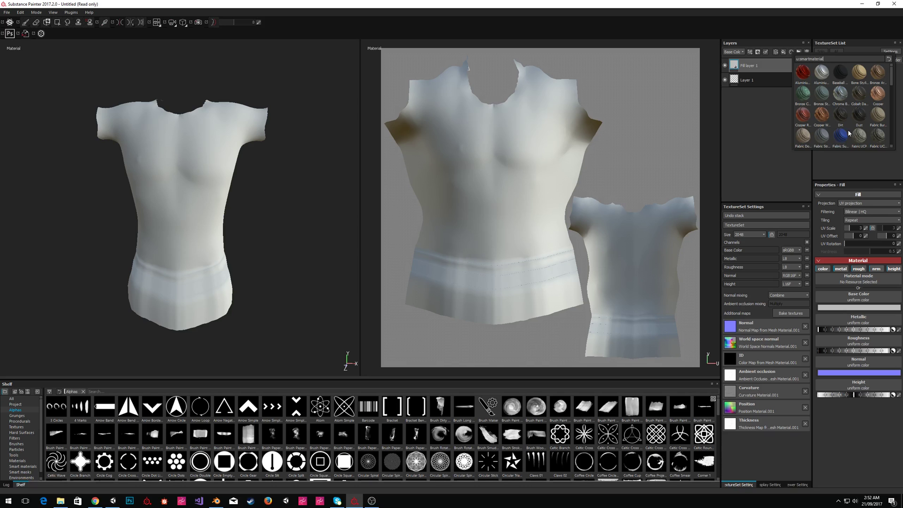
{"action": "scroll", "coordinate": [865, 132], "scroll_direction": "down", "scroll_amount": 3}
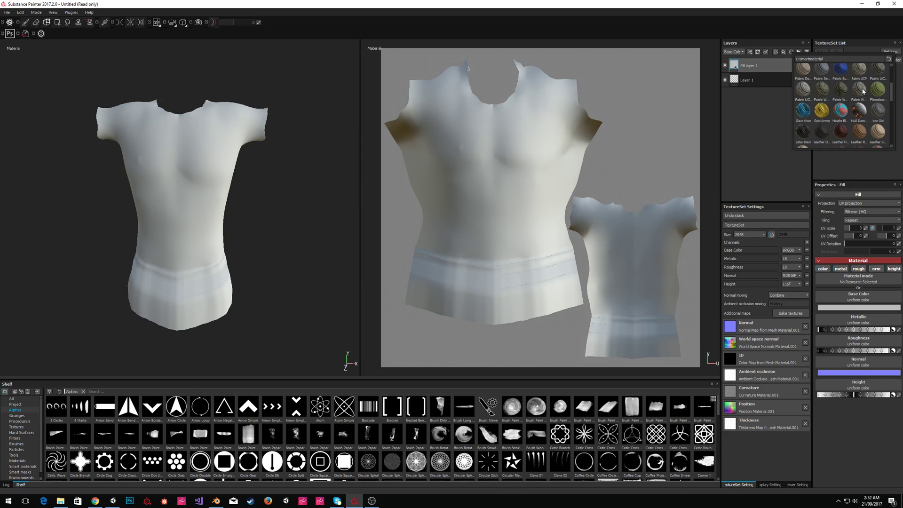
{"action": "mouse_move", "coordinate": [861, 91]}
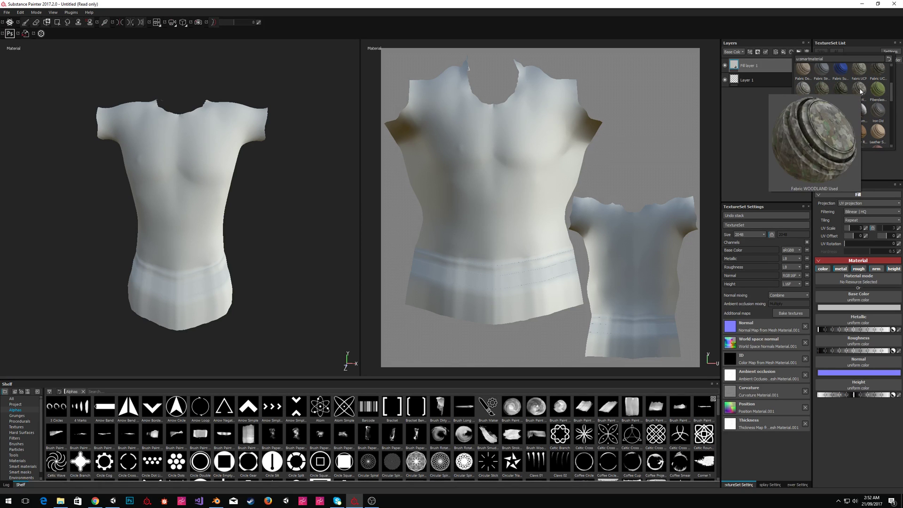
{"action": "left_click", "coordinate": [861, 91]}
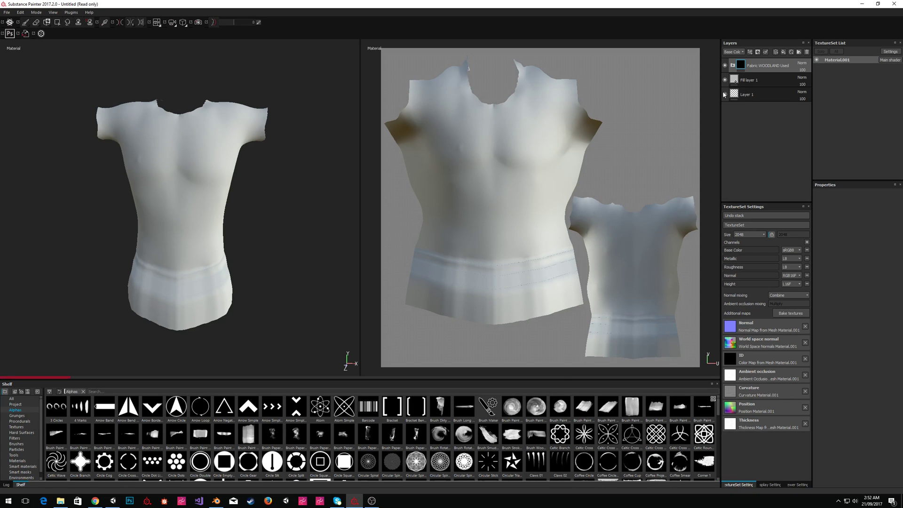
{"action": "mouse_move", "coordinate": [149, 184]}
{"action": "left_mouse_down", "text": "alt"}
{"action": "mouse_move", "coordinate": [301, 205]}
{"action": "mouse_move", "coordinate": [198, 172]}
{"action": "mouse_move", "coordinate": [133, 177]}
{"action": "left_mouse_up", "text": "alt"}
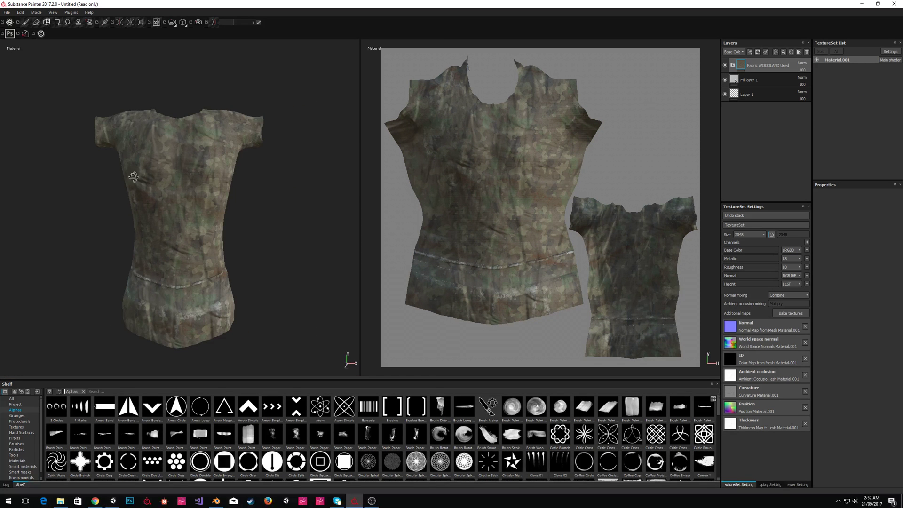
Hide the Fabric WOODLAND layer inside the smart material group and add a fill layer above it with roughness raised to a matte finish.
{"action": "left_click", "coordinate": [732, 66]}
{"action": "left_click", "coordinate": [772, 112]}
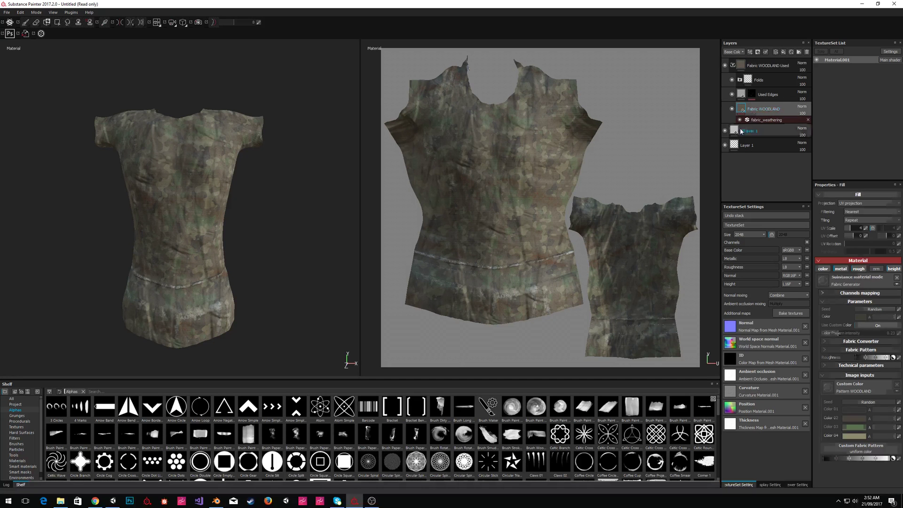
{"action": "left_click", "coordinate": [732, 109]}
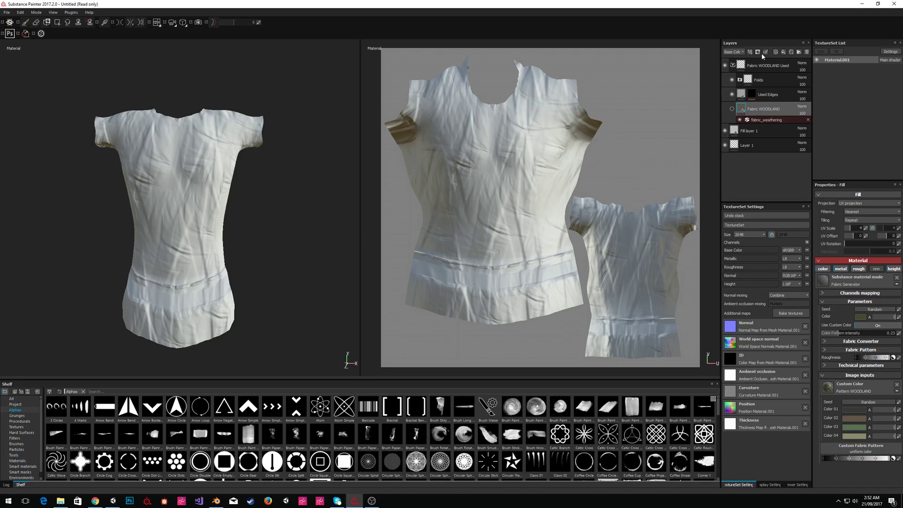
{"action": "left_click", "coordinate": [783, 51]}
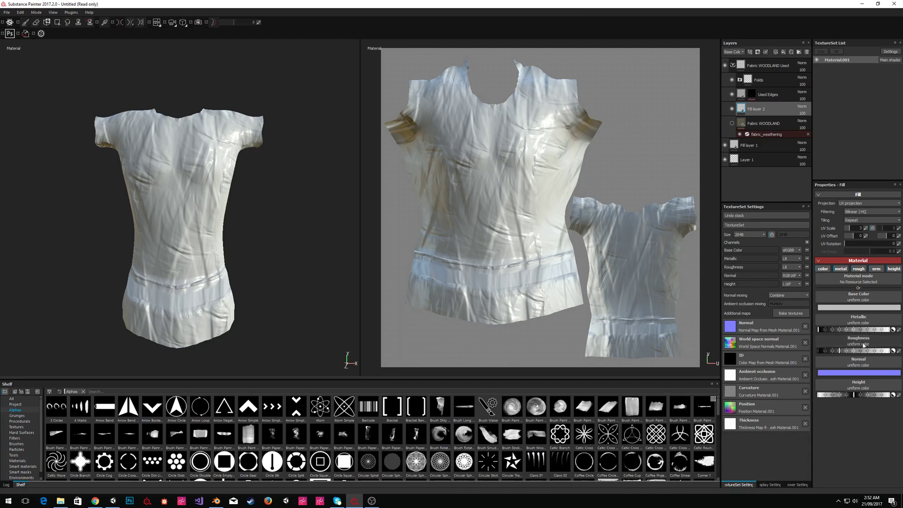
{"action": "left_click_drag", "start_coordinate": [817, 351], "coordinate": [902, 360]}
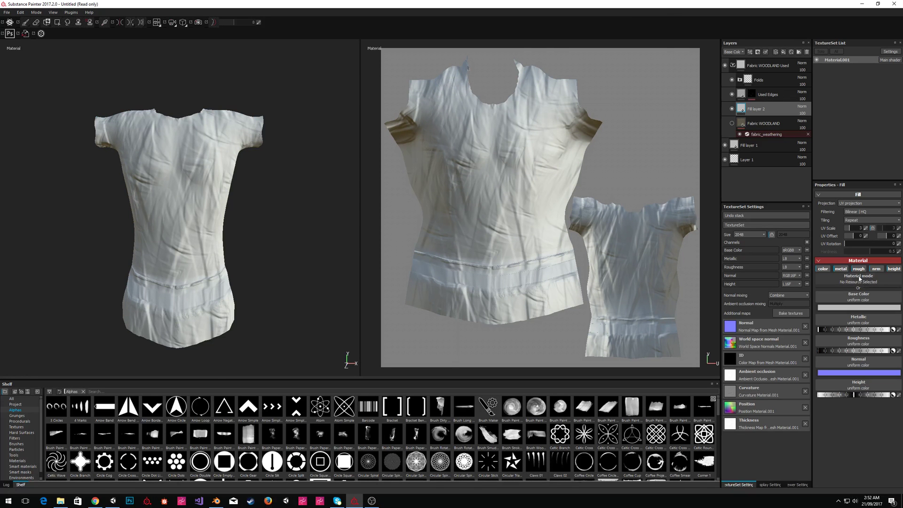
Show the Fabric WOODLAND layer again and limit the fill layer above it to the color channel, disabling metal, rough, nrm and height.
{"action": "scroll", "coordinate": [152, 120], "scroll_direction": "down", "scroll_amount": 2}
{"action": "scroll", "coordinate": [152, 120], "scroll_direction": "up", "scroll_amount": 3}
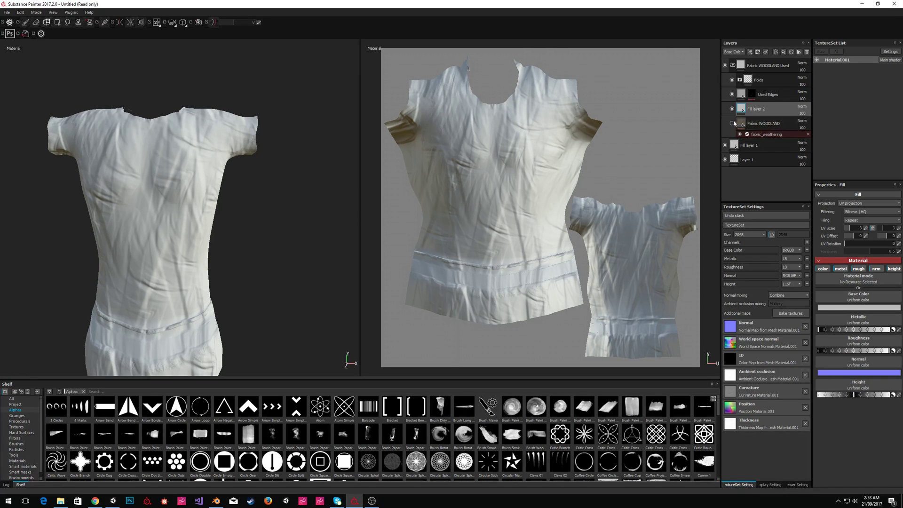
{"action": "left_click", "coordinate": [840, 268]}
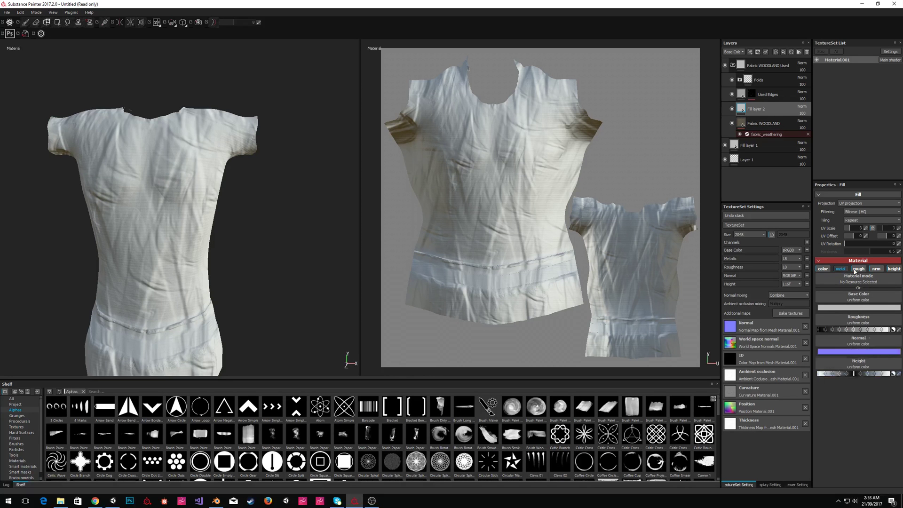
{"action": "left_click", "coordinate": [860, 268]}
{"action": "left_click", "coordinate": [875, 269]}
{"action": "left_click_drag", "start_coordinate": [196, 196], "coordinate": [296, 206], "text": "alt"}
{"action": "scroll", "coordinate": [239, 187], "scroll_direction": "up", "scroll_amount": 5}
{"action": "left_click_drag", "start_coordinate": [246, 184], "coordinate": [261, 178], "text": "alt"}
{"action": "middle_click_drag", "start_coordinate": [189, 187], "coordinate": [329, 202], "text": "alt"}
{"action": "left_click_drag", "start_coordinate": [328, 203], "coordinate": [241, 173], "text": "alt"}
{"action": "scroll", "coordinate": [292, 198], "scroll_direction": "down", "scroll_amount": 4}
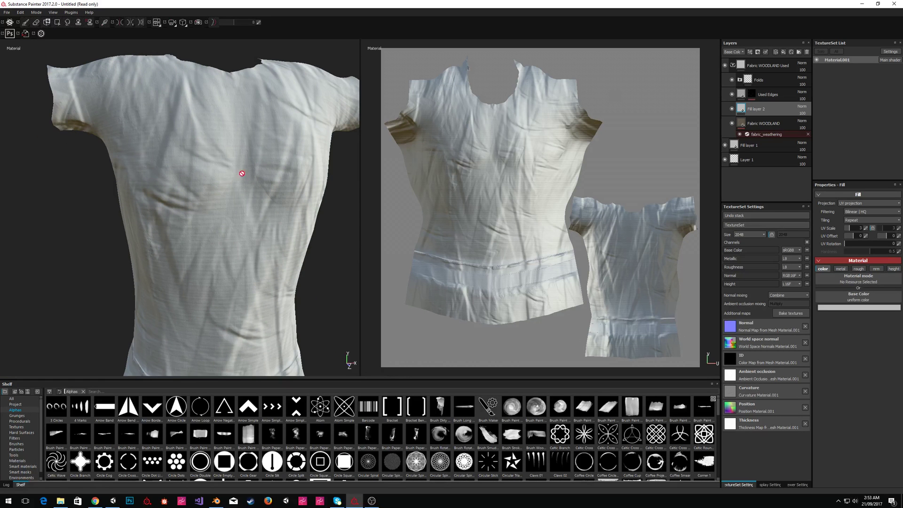
Expand the Folds group and raise the Edges Folds blur filter's intensity to about 2.
{"action": "left_click", "coordinate": [774, 83]}
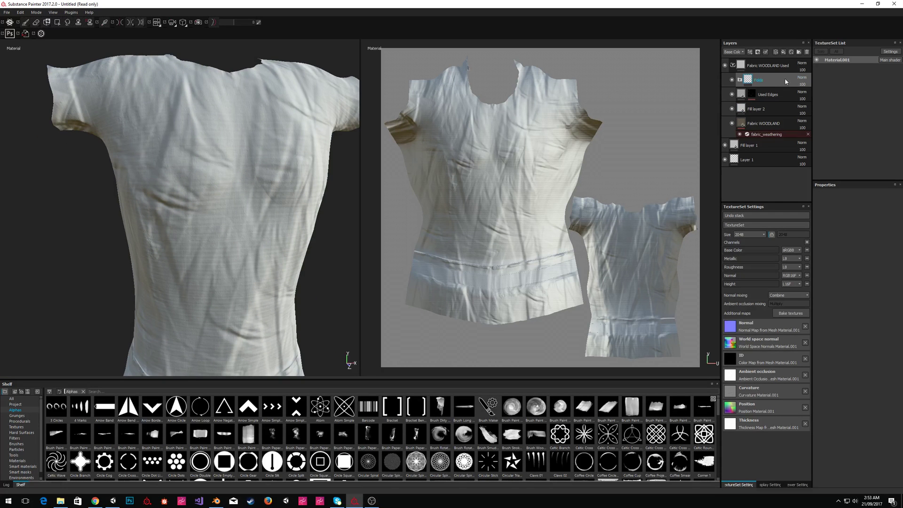
{"action": "left_click", "coordinate": [748, 96]}
{"action": "left_click", "coordinate": [739, 80]}
{"action": "left_click", "coordinate": [765, 105]}
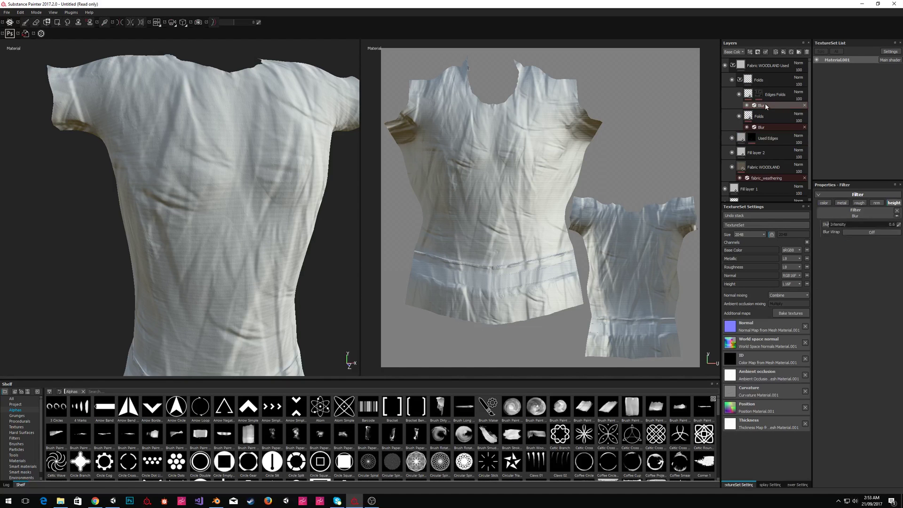
{"action": "left_click", "coordinate": [848, 225]}
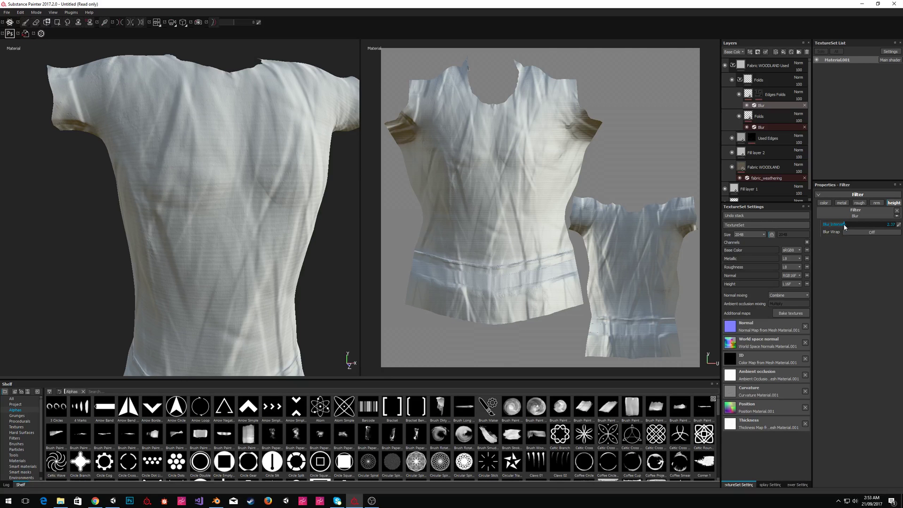
Raise the blur intensity on the inner Folds layer to about 4 to soften the shirt's wrinkles.
{"action": "left_click", "coordinate": [840, 224]}
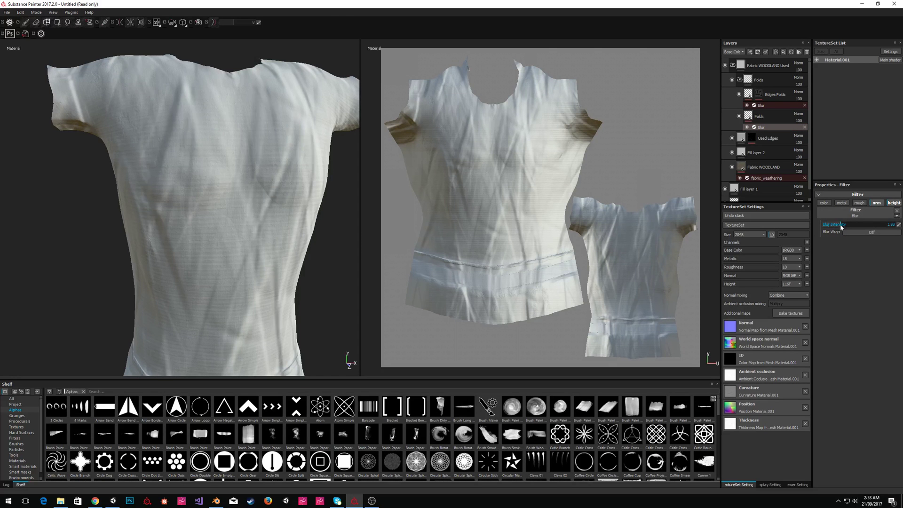
{"action": "scroll", "coordinate": [244, 286], "scroll_direction": "down", "scroll_amount": 3}
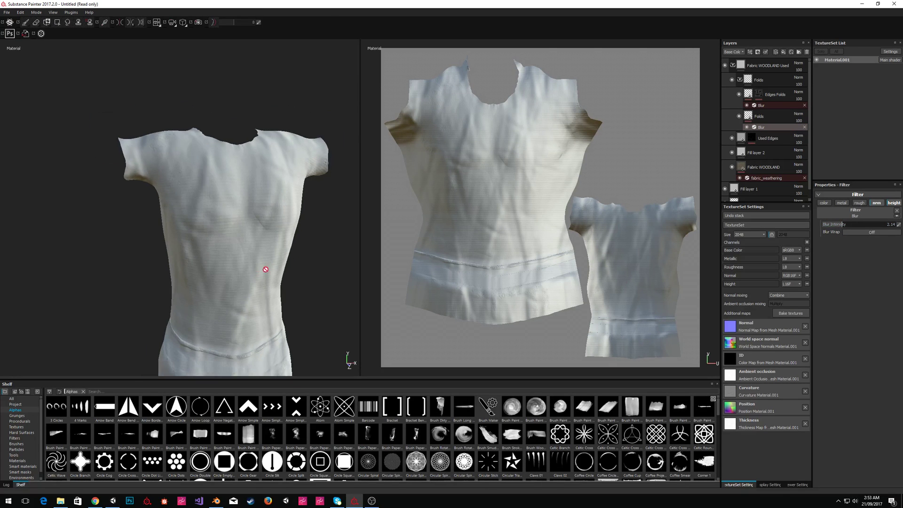
{"action": "left_click_drag", "start_coordinate": [851, 223], "coordinate": [860, 224]}
{"action": "left_click_drag", "start_coordinate": [268, 210], "coordinate": [213, 219], "text": "alt"}
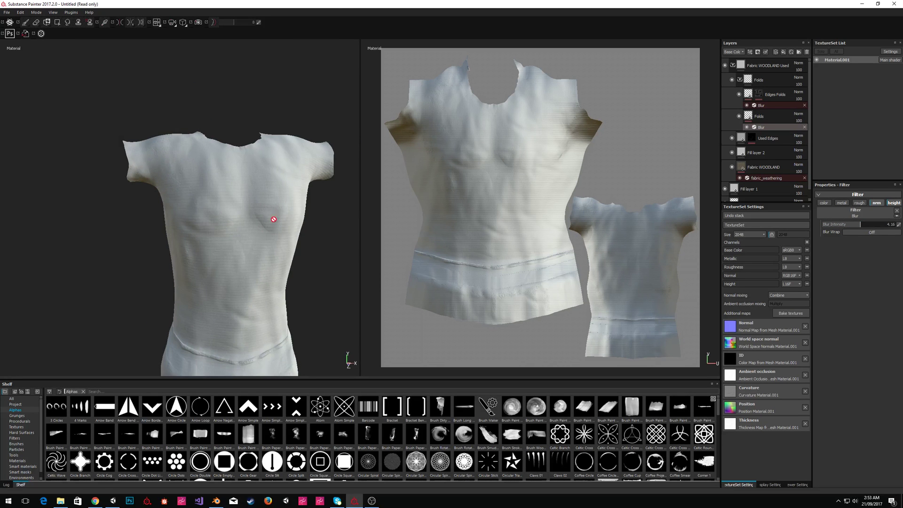
{"action": "middle_click_drag", "start_coordinate": [271, 214], "coordinate": [224, 159], "text": "alt"}
Set the base color of Fill layer 2 to a bright, fully saturated cyan.
{"action": "left_click", "coordinate": [762, 153]}
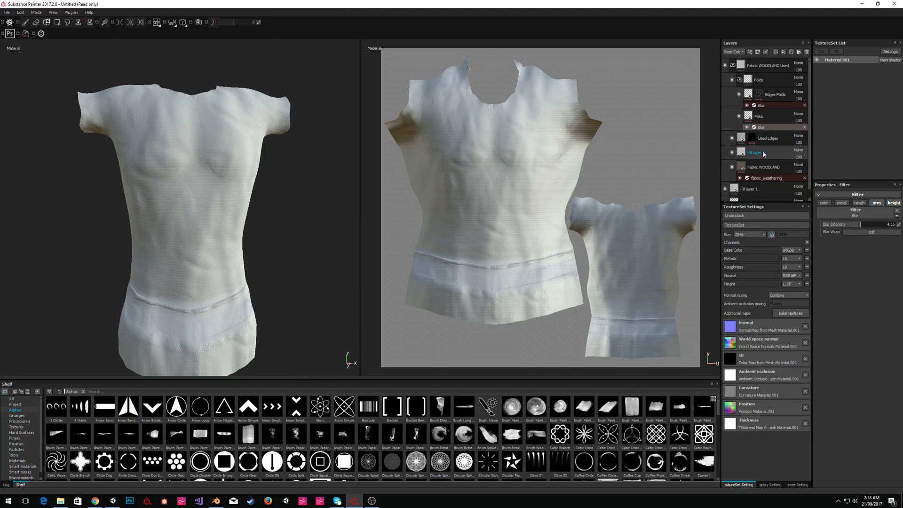
{"action": "left_click", "coordinate": [856, 308]}
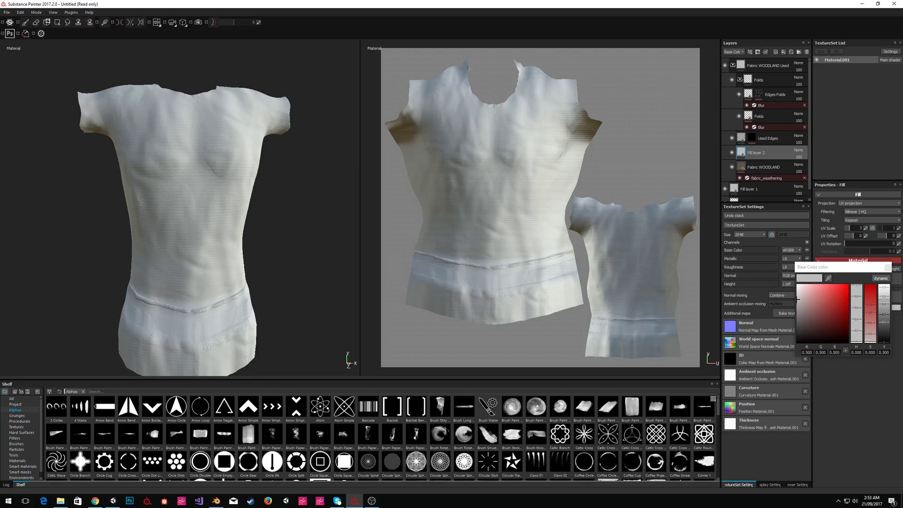
{"action": "mouse_move", "coordinate": [835, 295]}
{"action": "left_mouse_down"}
{"action": "mouse_move", "coordinate": [848, 284]}
{"action": "mouse_move", "coordinate": [860, 322]}
{"action": "mouse_move", "coordinate": [862, 314]}
{"action": "left_mouse_up"}
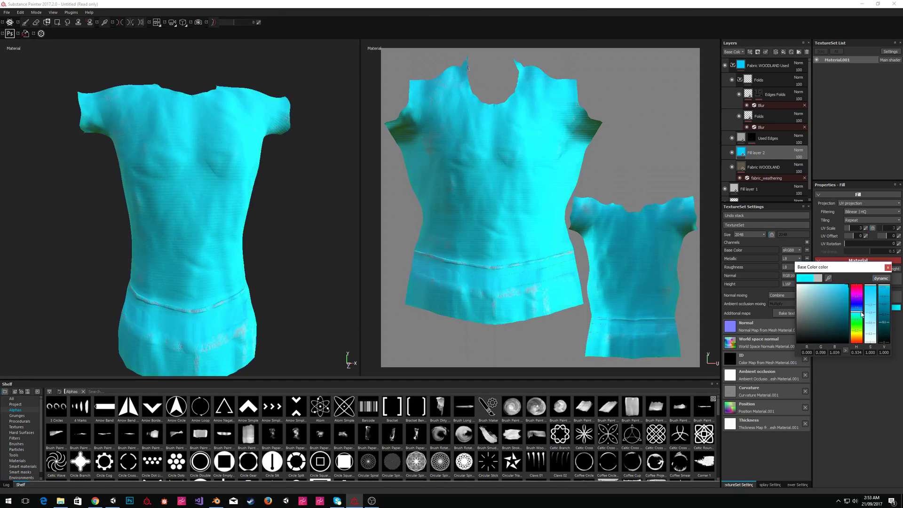
{"action": "left_click", "coordinate": [862, 389]}
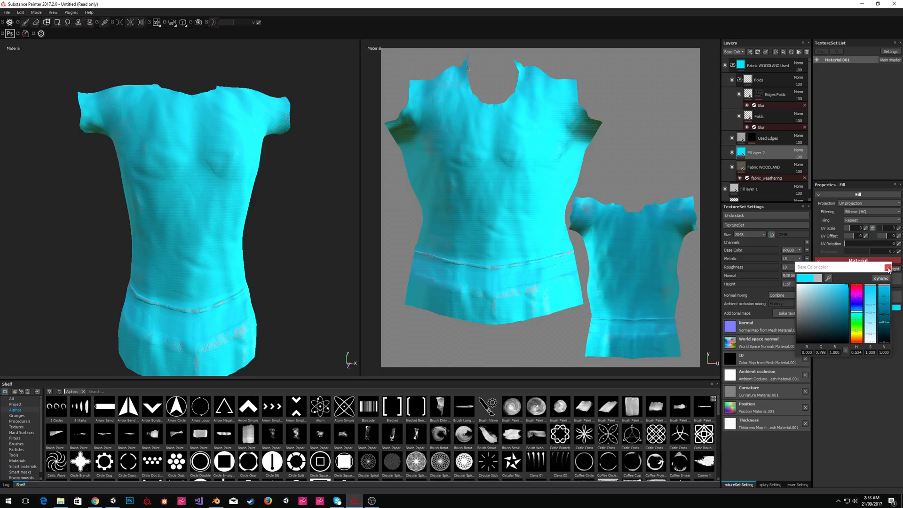
{"action": "left_click", "coordinate": [887, 268]}
Lower the opacity of the Used Edges layer to 34 to reduce the worn marks on the shirt.
{"action": "left_click_drag", "start_coordinate": [235, 193], "coordinate": [239, 228], "text": "alt"}
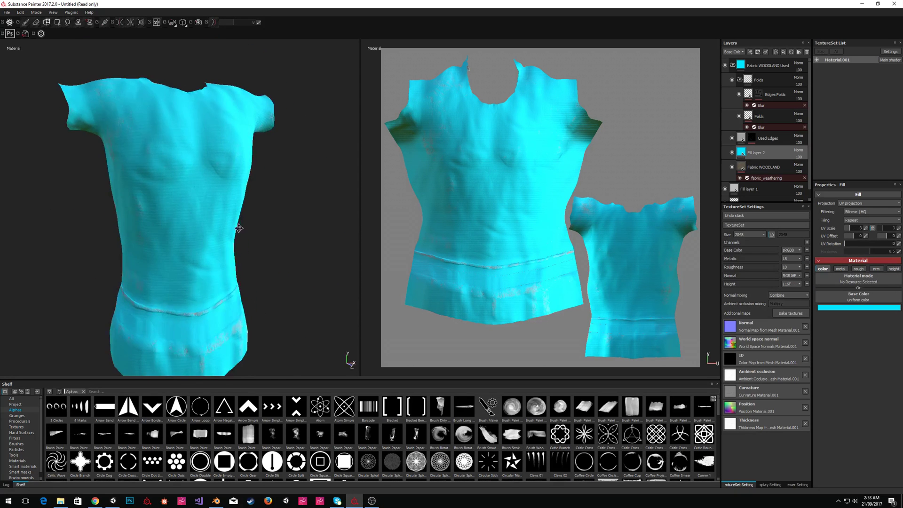
{"action": "middle_click_drag", "start_coordinate": [239, 228], "coordinate": [237, 174], "text": "alt"}
{"action": "left_click_drag", "start_coordinate": [157, 188], "coordinate": [183, 188], "text": "alt"}
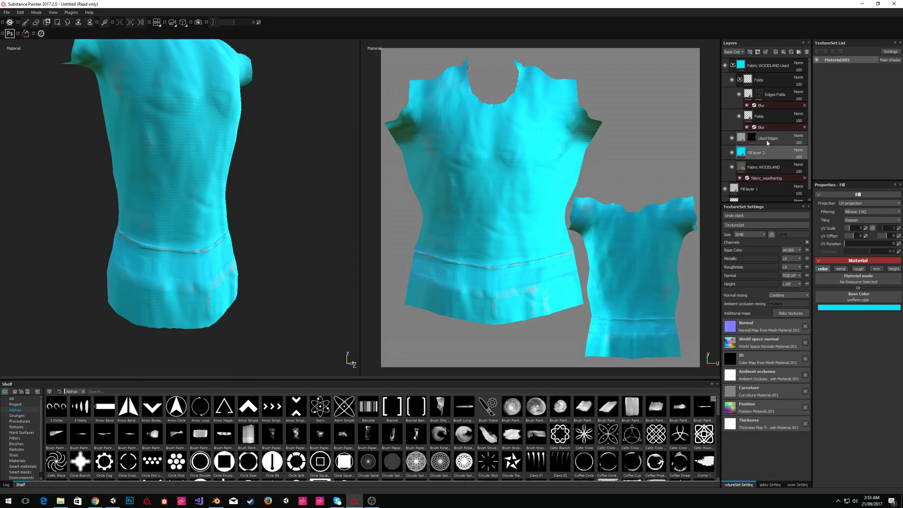
{"action": "left_click", "coordinate": [741, 139]}
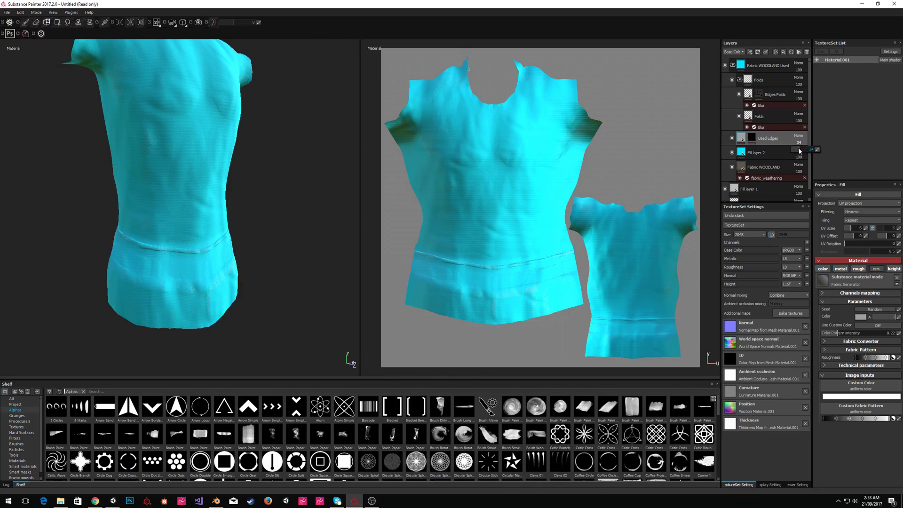
{"action": "left_click_drag", "start_coordinate": [269, 123], "coordinate": [398, 137], "text": "alt"}
Change the base color of Fill layer 2 to a darker, desaturated teal blue.
{"action": "left_click", "coordinate": [760, 155]}
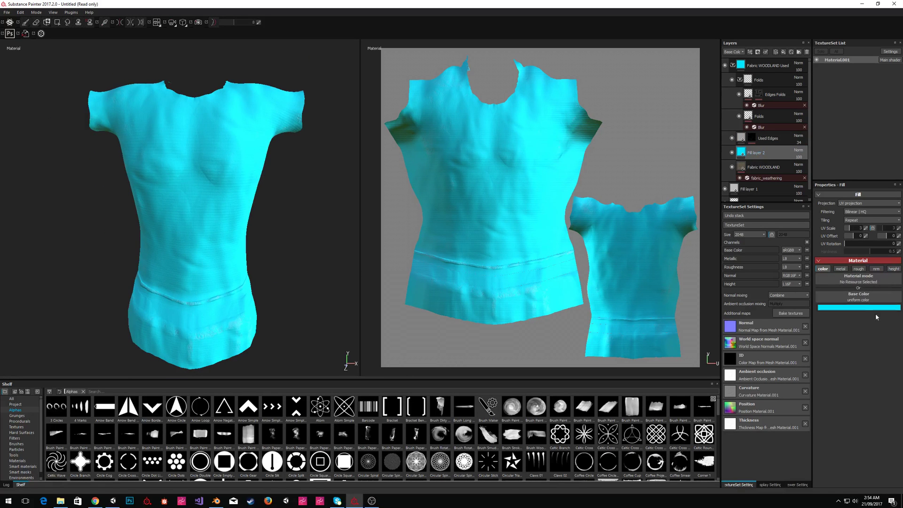
{"action": "left_click", "coordinate": [879, 309]}
{"action": "left_click", "coordinate": [817, 303]}
{"action": "left_click_drag", "start_coordinate": [817, 304], "coordinate": [822, 303]}
{"action": "left_click", "coordinate": [864, 416]}
{"action": "left_click", "coordinate": [888, 268]}
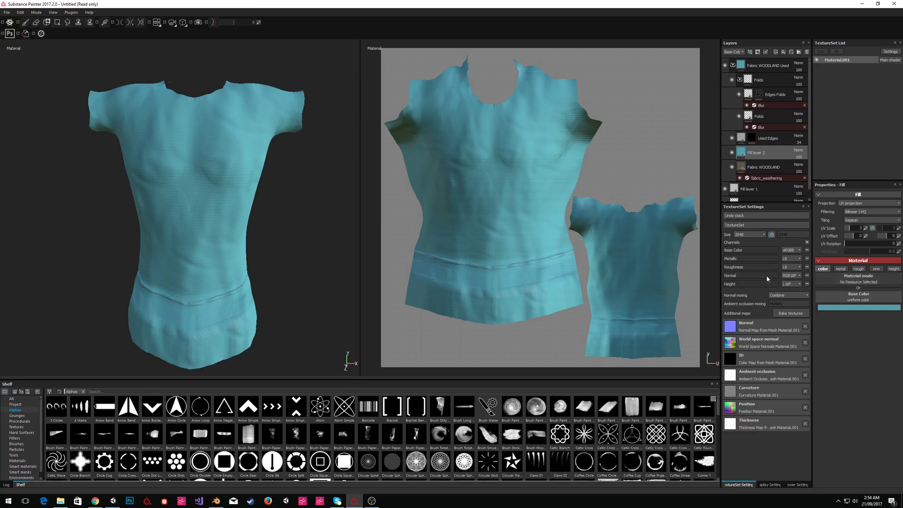
{"action": "mouse_move", "coordinate": [230, 149]}
{"action": "left_mouse_down", "text": "alt"}
{"action": "mouse_move", "coordinate": [456, 241]}
{"action": "mouse_move", "coordinate": [763, 189]}
{"action": "mouse_move", "coordinate": [509, 137]}
{"action": "mouse_move", "coordinate": [348, 137]}
{"action": "mouse_move", "coordinate": [242, 141]}
{"action": "mouse_move", "coordinate": [150, 158]}
{"action": "mouse_move", "coordinate": [142, 193]}
{"action": "mouse_move", "coordinate": [228, 151]}
{"action": "left_mouse_up", "text": "alt"}
Add a paint layer above the Fabric WOODLAND Used group and choose the Circle Split alpha for the brush.
{"action": "left_click", "coordinate": [763, 67]}
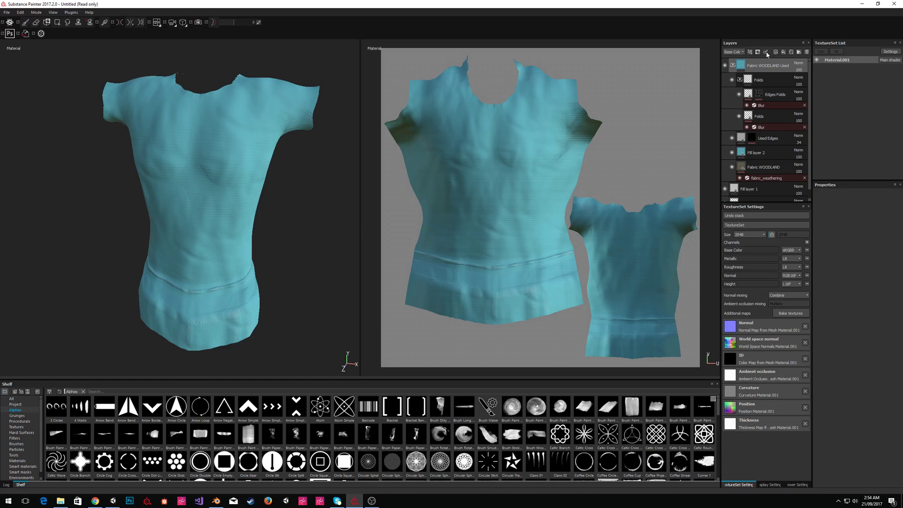
{"action": "left_click", "coordinate": [775, 52]}
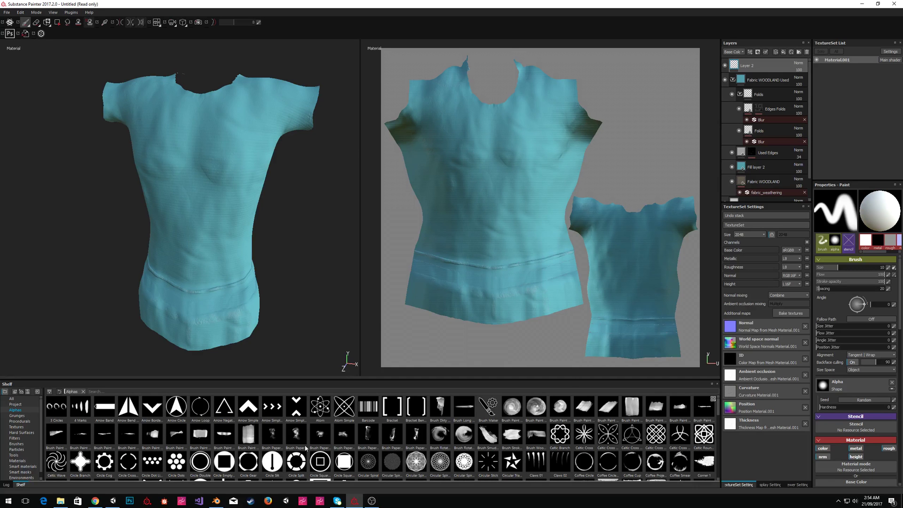
{"action": "left_click", "coordinate": [296, 462]}
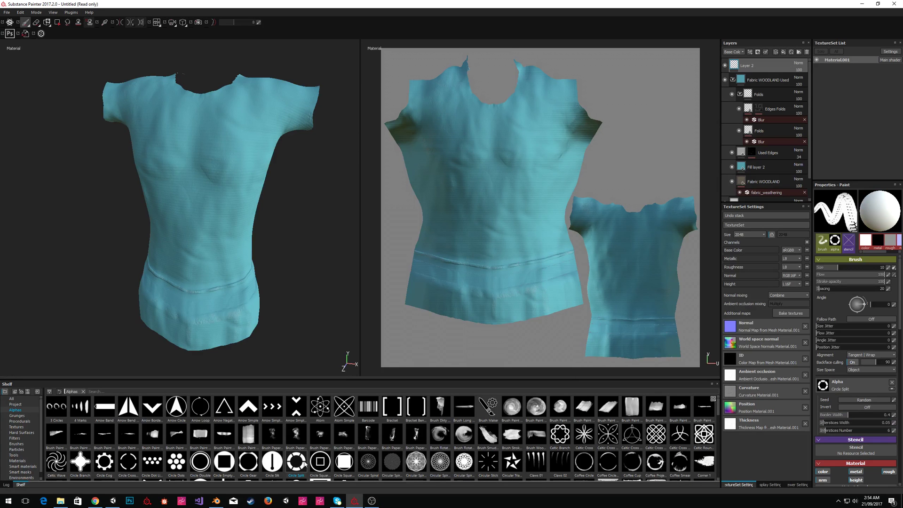
Add the red anodized aluminium smart material above the paint layer and give it a black mask.
{"action": "left_click", "coordinate": [790, 52]}
{"action": "left_click", "coordinate": [800, 70]}
{"action": "left_click_drag", "start_coordinate": [281, 190], "coordinate": [207, 163], "text": "alt"}
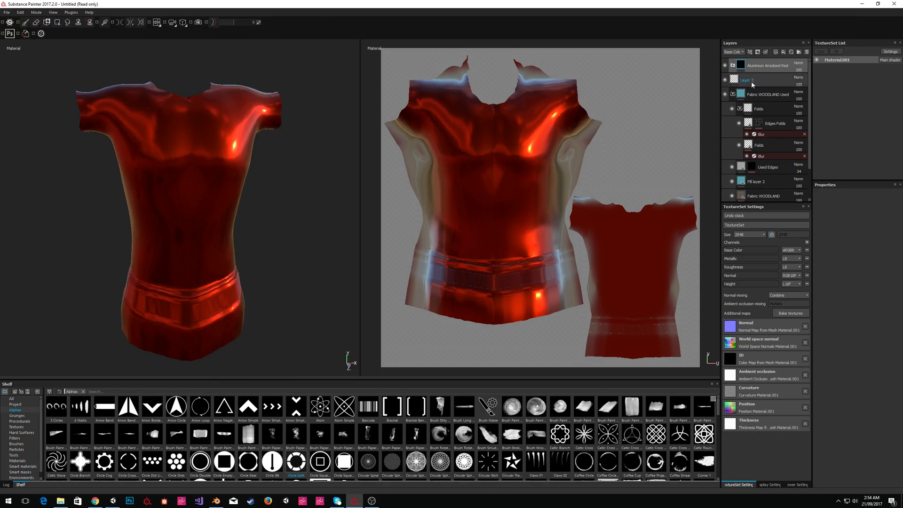
{"action": "right_click", "coordinate": [741, 68]}
{"action": "left_click", "coordinate": [767, 75]}
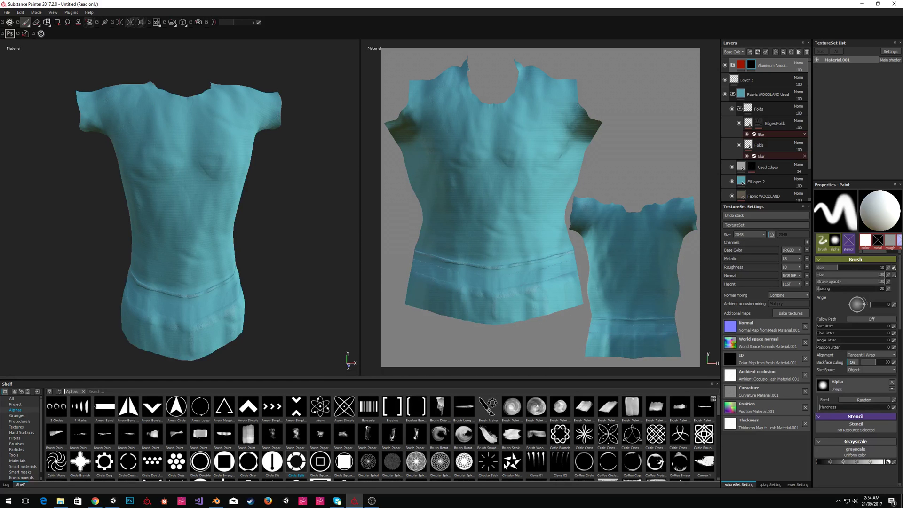
Stamp an enlarged Circular Triangle alpha into the aluminium mask on the shirt's lower front, revealing the red metal.
{"action": "left_click", "coordinate": [503, 460]}
{"action": "right_click_drag", "start_coordinate": [183, 212], "coordinate": [242, 212], "text": "ctrl"}
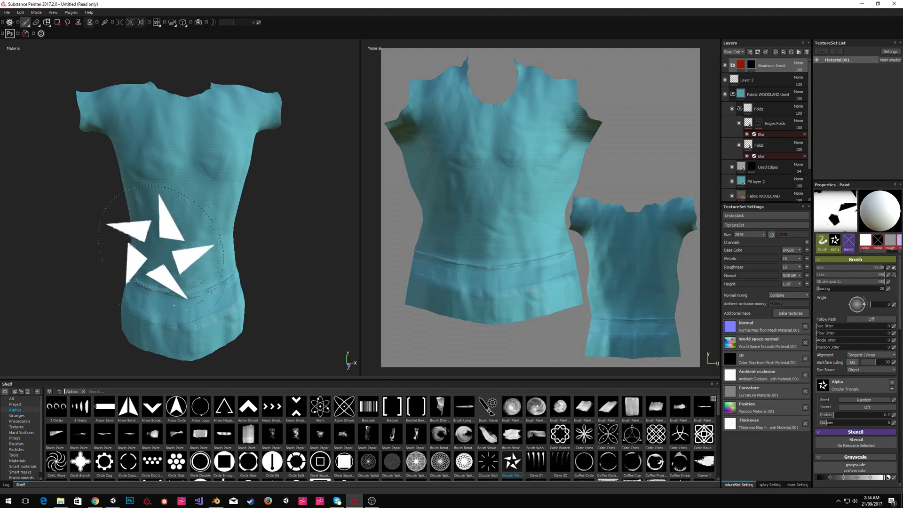
{"action": "left_click", "coordinate": [156, 261]}
{"action": "mouse_move", "coordinate": [247, 218]}
{"action": "left_mouse_down", "text": "alt"}
{"action": "mouse_move", "coordinate": [389, 179]}
{"action": "mouse_move", "coordinate": [375, 148]}
{"action": "mouse_move", "coordinate": [205, 205]}
{"action": "mouse_move", "coordinate": [188, 155]}
{"action": "left_mouse_up", "text": "alt"}
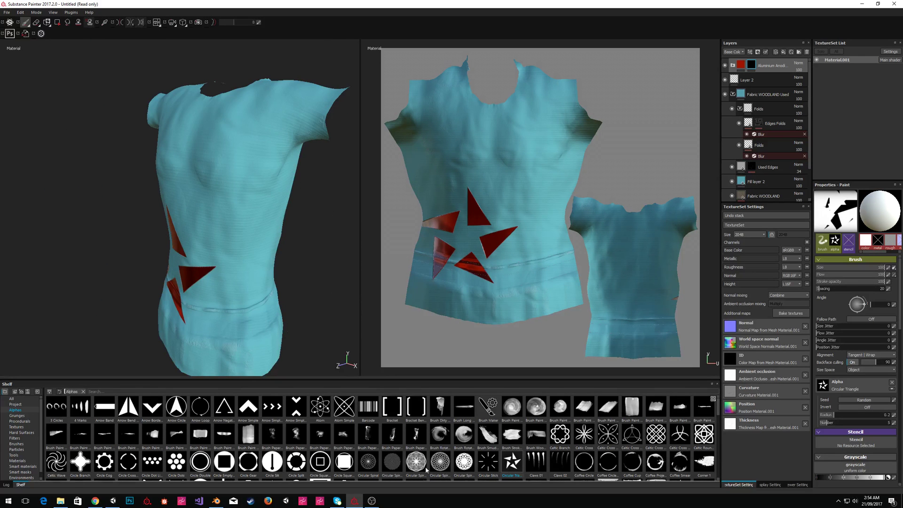
Try the Circular Stick alpha, switch the brush to the Barcode alpha, and shrink it to a size of about 41.
{"action": "left_click", "coordinate": [495, 466]}
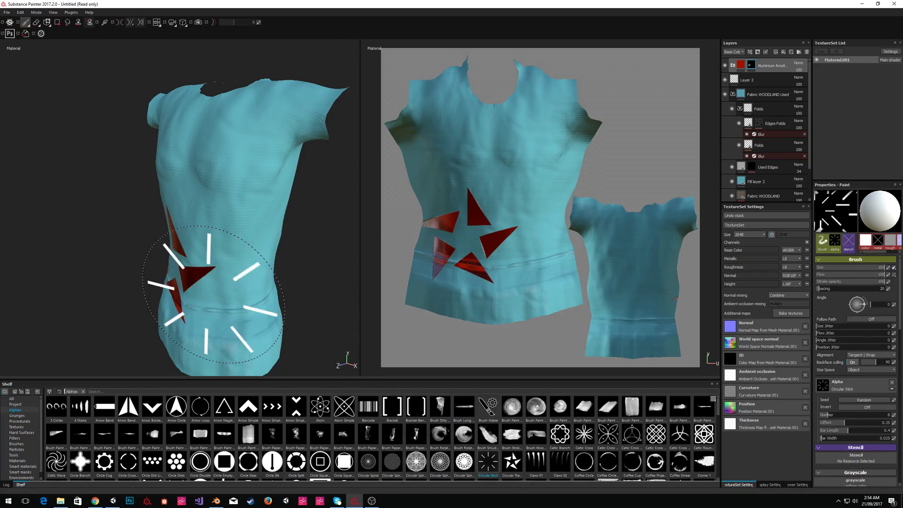
{"action": "left_click", "coordinate": [368, 407]}
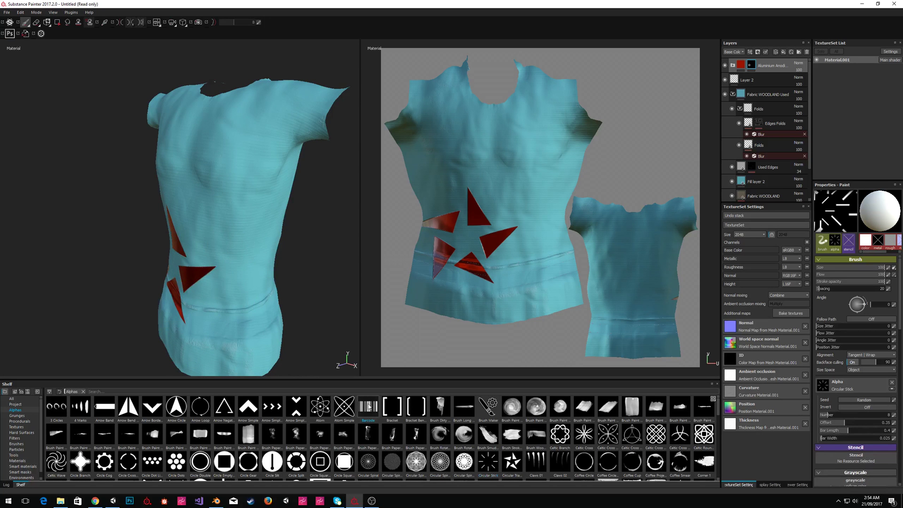
{"action": "left_click_drag", "start_coordinate": [280, 124], "coordinate": [121, 170], "text": "alt"}
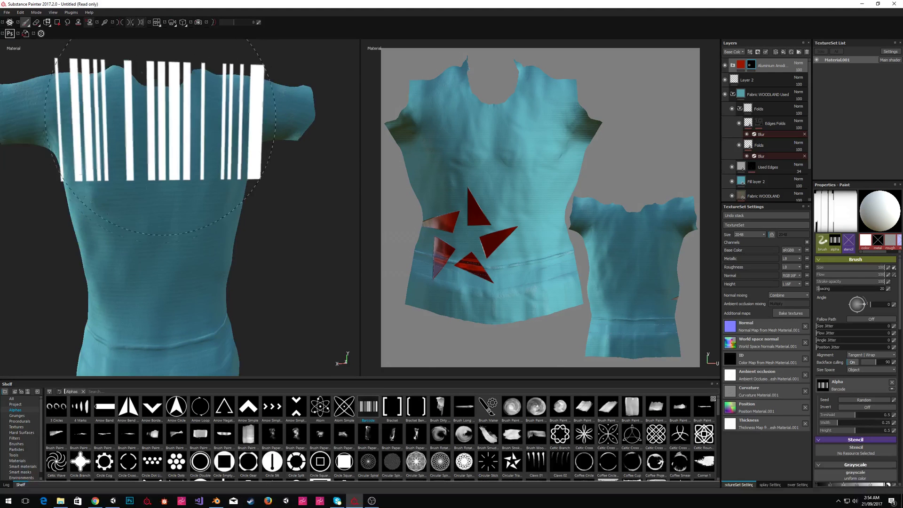
{"action": "left_click_drag", "start_coordinate": [92, 252], "coordinate": [305, 244], "text": "alt"}
{"action": "scroll", "coordinate": [216, 254], "scroll_direction": "up", "scroll_amount": 3}
{"action": "scroll", "coordinate": [216, 254], "scroll_direction": "down", "scroll_amount": 7}
{"action": "middle_click_drag", "start_coordinate": [215, 254], "coordinate": [350, 218], "text": "alt"}
{"action": "left_click_drag", "start_coordinate": [315, 241], "coordinate": [262, 285], "text": "alt"}
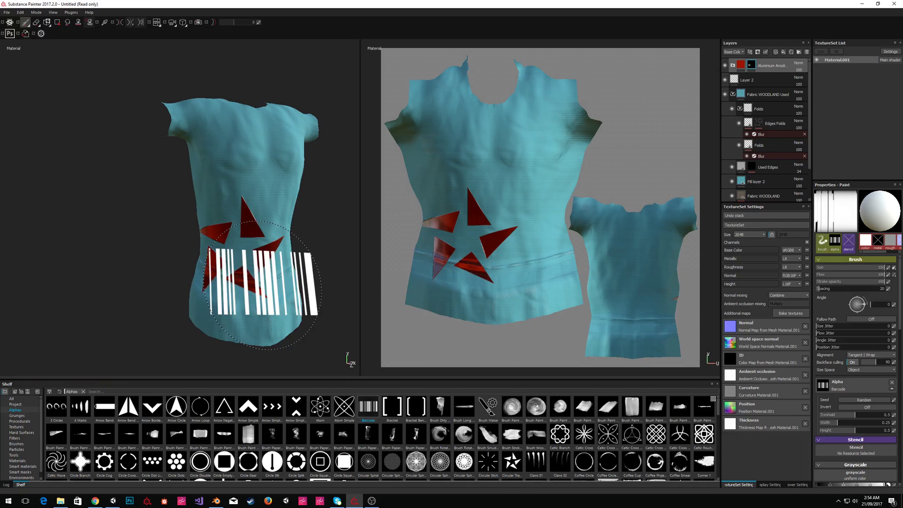
{"action": "right_click_drag", "start_coordinate": [262, 286], "coordinate": [230, 301], "text": "ctrl"}
{"action": "scroll", "coordinate": [231, 282], "scroll_direction": "up", "scroll_amount": 4}
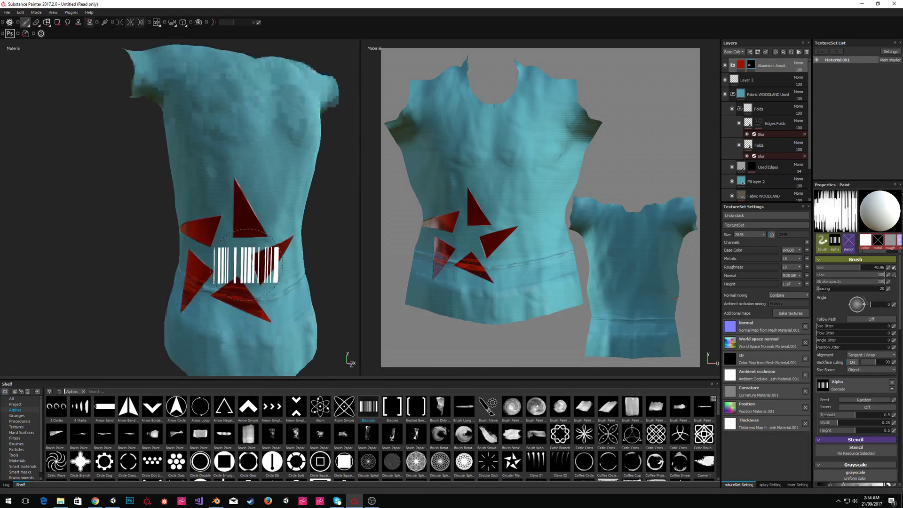
{"action": "scroll", "coordinate": [232, 262], "scroll_direction": "up", "scroll_amount": 3}
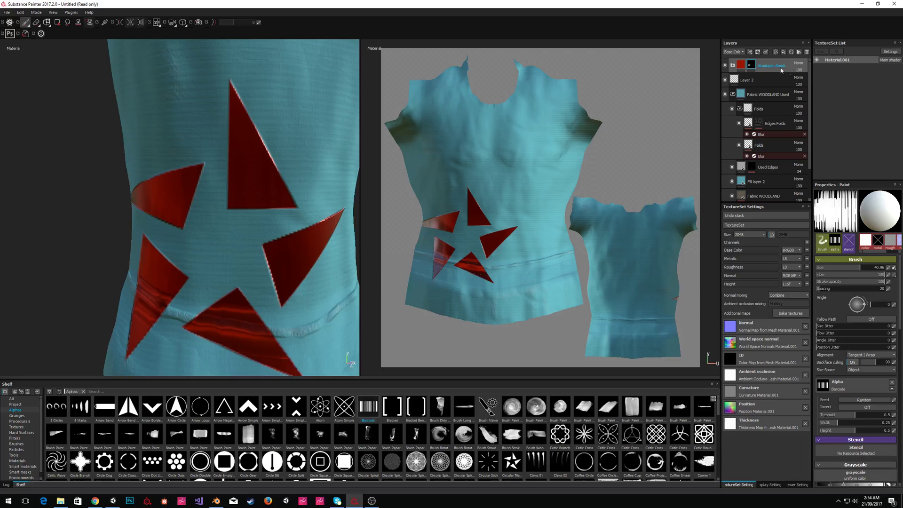
Add the Baseball Hat Worn smart material above the red aluminium, give it a black mask, and add a fill to that mask.
{"action": "left_click", "coordinate": [791, 53]}
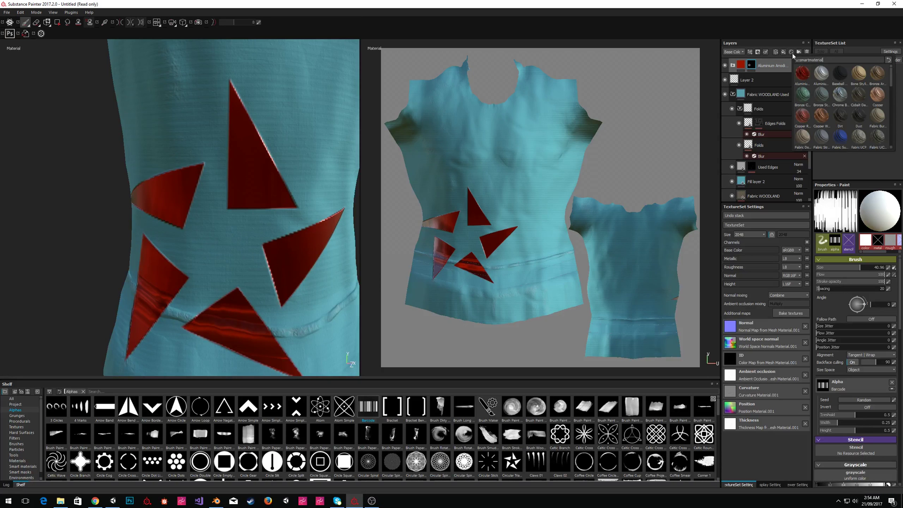
{"action": "left_click", "coordinate": [841, 77]}
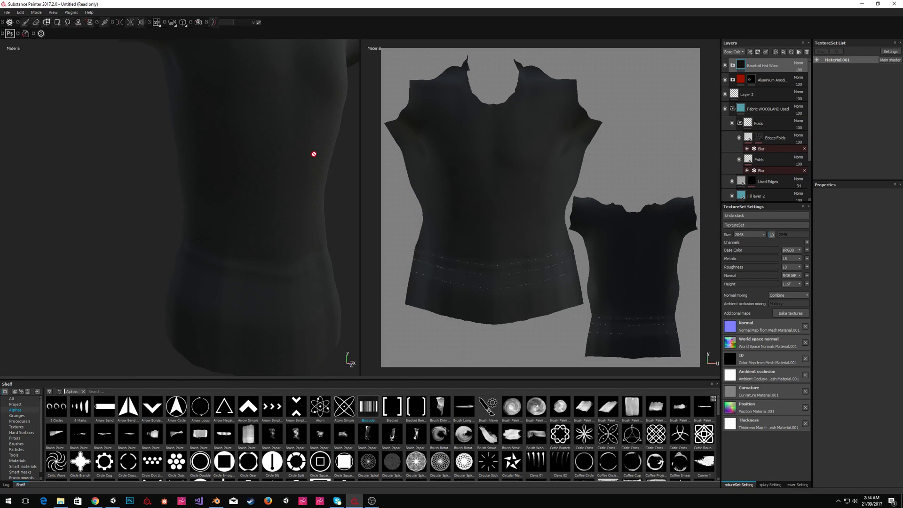
{"action": "right_click", "coordinate": [740, 66]}
{"action": "left_click", "coordinate": [761, 75]}
{"action": "right_click", "coordinate": [751, 66]}
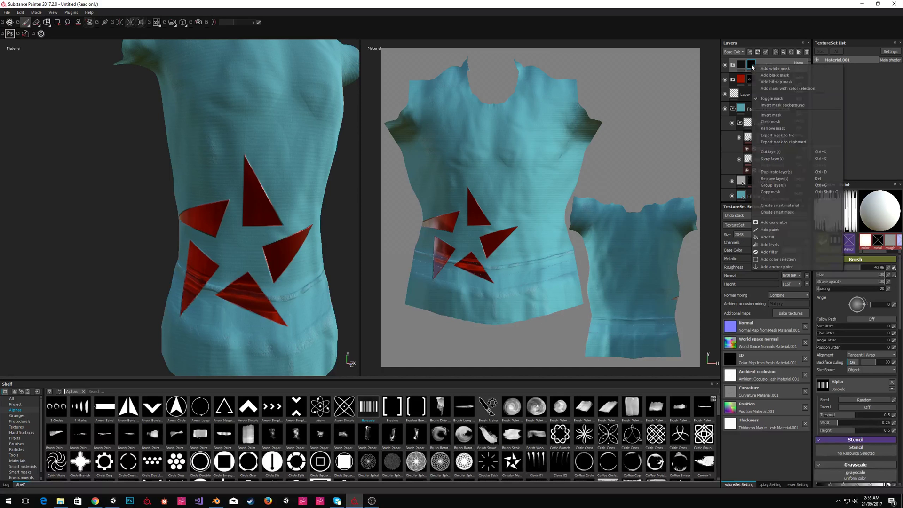
{"action": "left_click", "coordinate": [784, 237]}
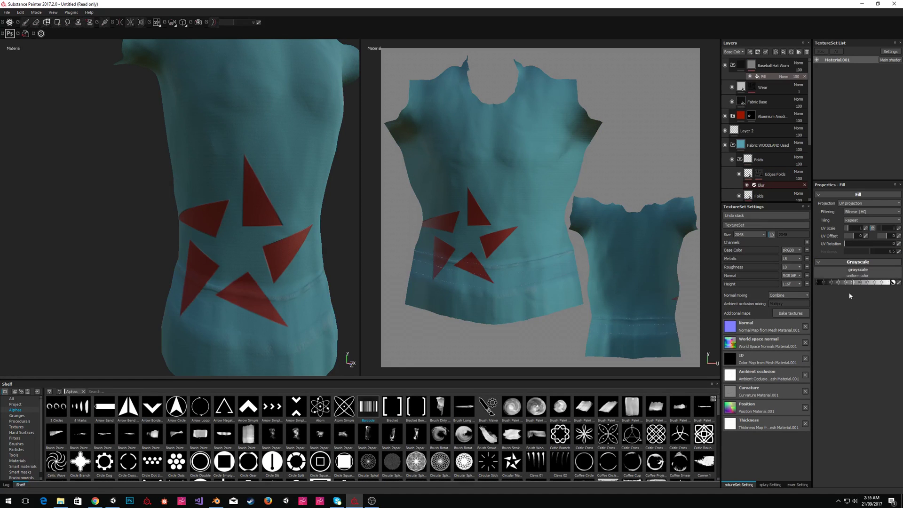
Try the Fabric Houndstooth procedural as the grayscale pattern of the mask's fill.
{"action": "left_click", "coordinate": [856, 270]}
{"action": "scroll", "coordinate": [882, 332], "scroll_direction": "down", "scroll_amount": 3}
{"action": "scroll", "coordinate": [882, 332], "scroll_direction": "down", "scroll_amount": 5}
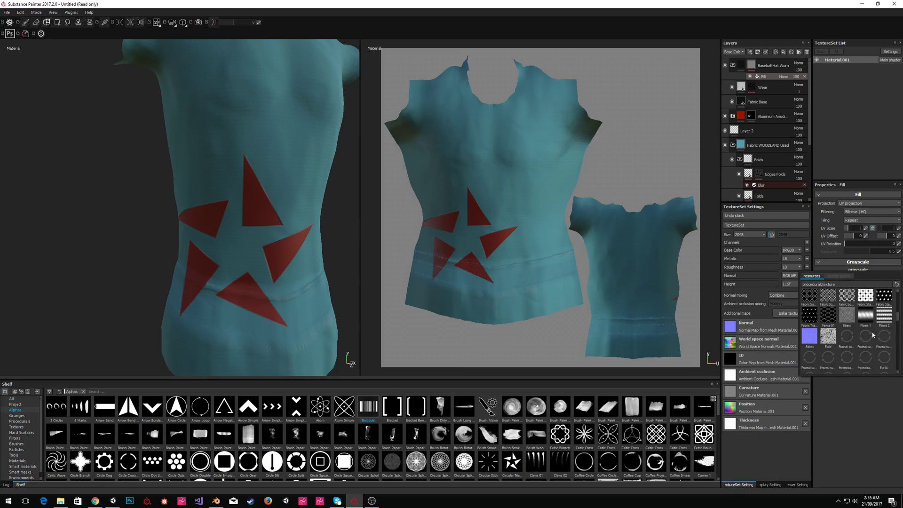
{"action": "left_click", "coordinate": [865, 297]}
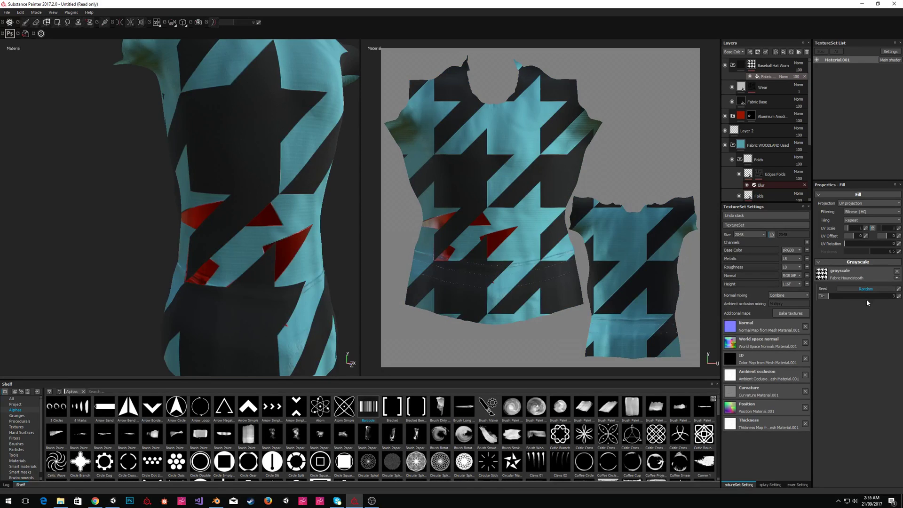
{"action": "left_click_drag", "start_coordinate": [304, 151], "coordinate": [321, 94], "text": "alt"}
{"action": "mouse_move", "coordinate": [260, 132]}
{"action": "left_mouse_down", "text": "alt"}
{"action": "mouse_move", "coordinate": [325, 155]}
{"action": "mouse_move", "coordinate": [464, 176]}
{"action": "mouse_move", "coordinate": [268, 139]}
{"action": "left_mouse_up", "text": "alt"}
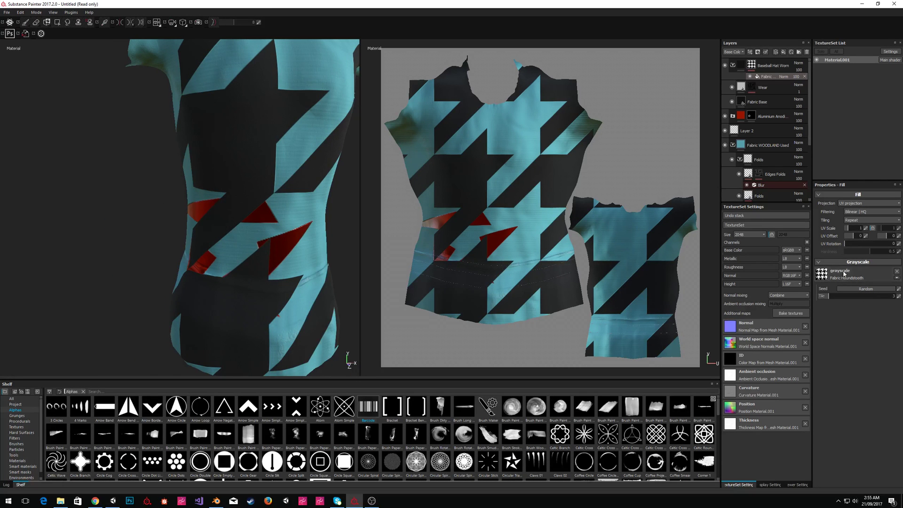
Set the mask fill's grayscale to the Font Typewriter resource with the text "SineMaster Creations".
{"action": "left_click", "coordinate": [828, 277]}
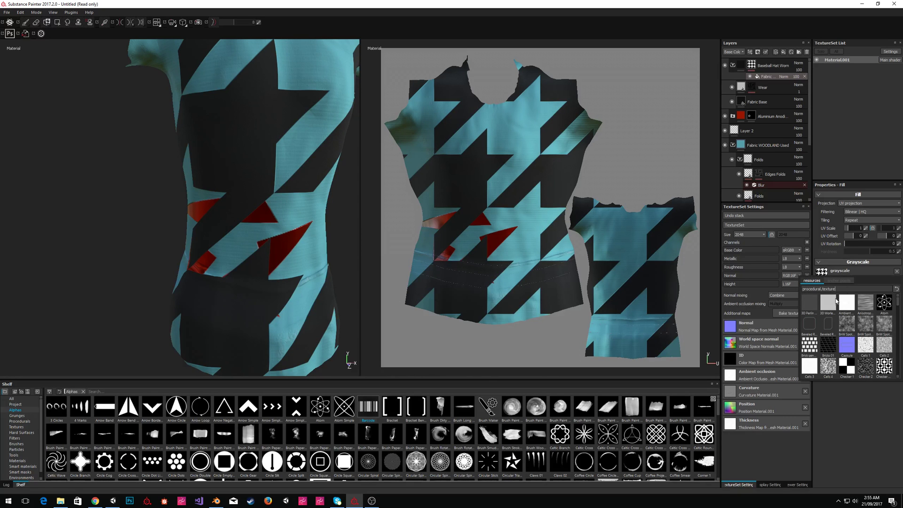
{"action": "type", "text": "font"}
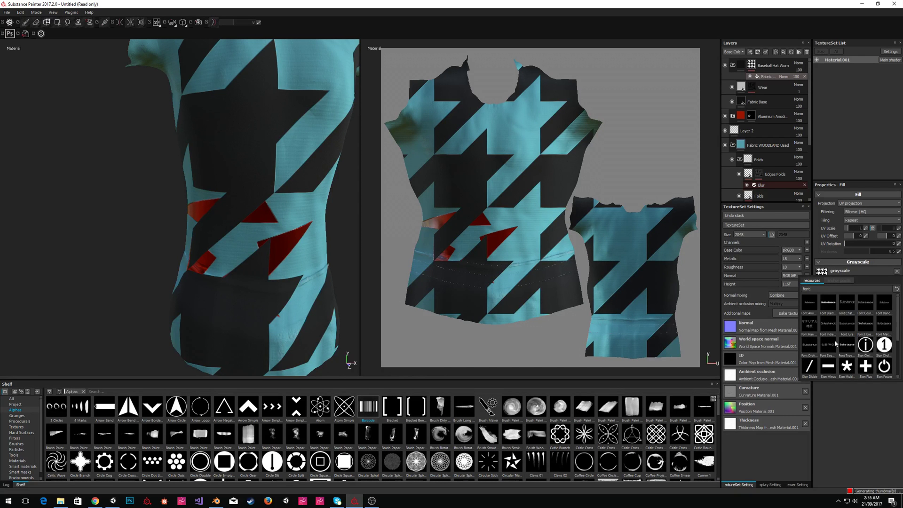
{"action": "left_click", "coordinate": [846, 345]}
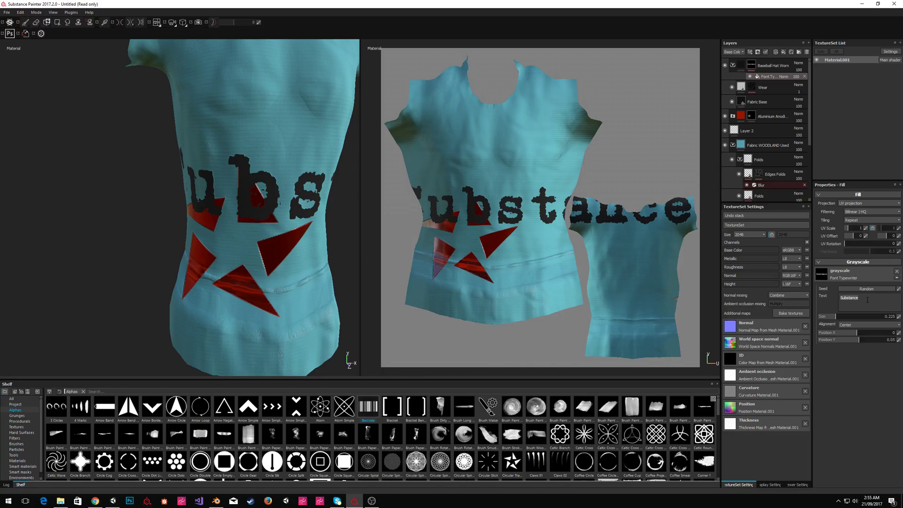
{"action": "type", "text": "Sine"}
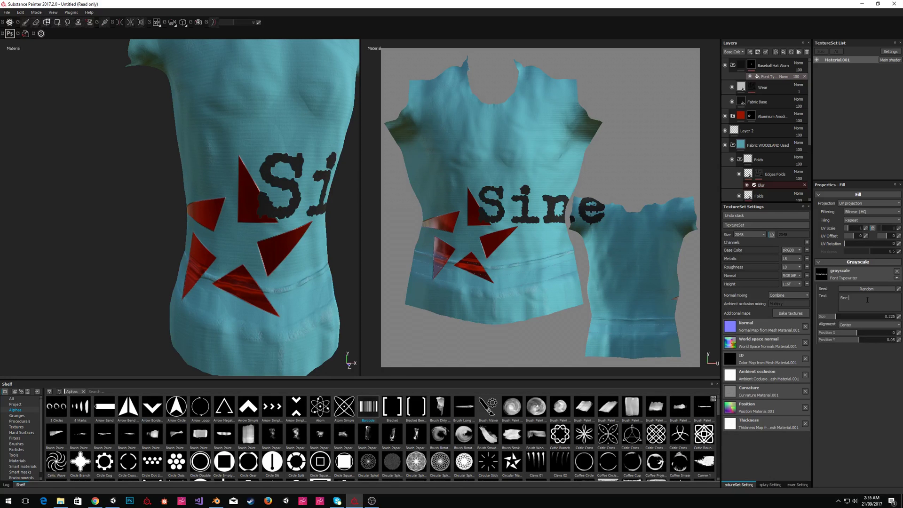
{"action": "type", "text": "Master Crea"}
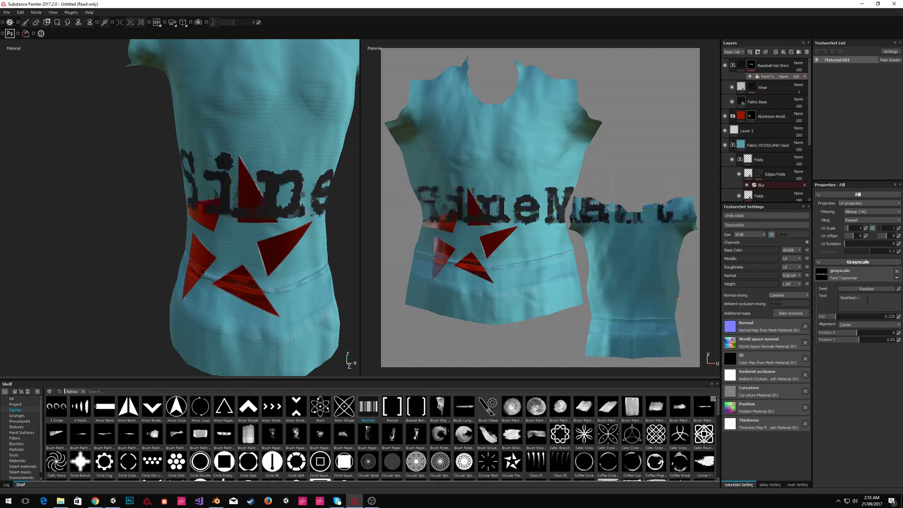
{"action": "type", "text": "tions"}
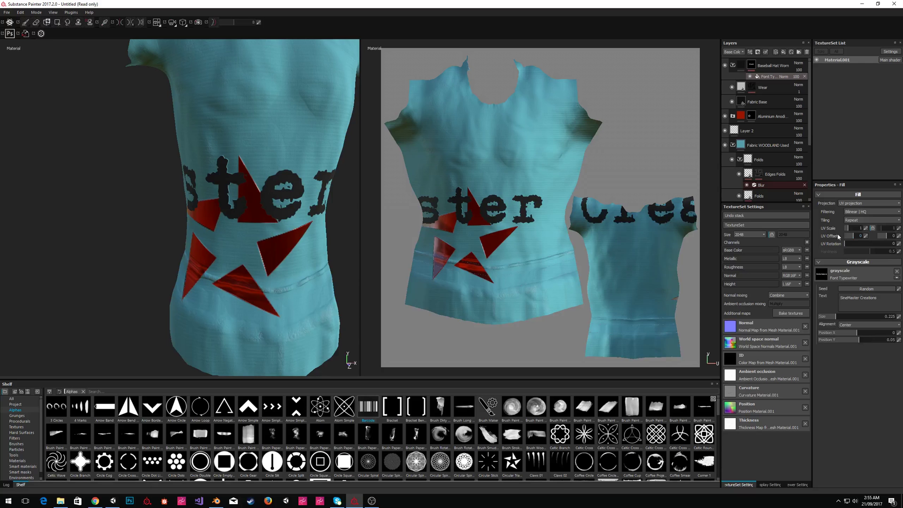
Tile the mask's text diagonally through its UV scale and rotation, and move the Baseball Hat Worn group below Layer 2.
{"action": "left_click_drag", "start_coordinate": [848, 229], "coordinate": [852, 247]}
{"action": "left_click_drag", "start_coordinate": [776, 74], "coordinate": [767, 140]}
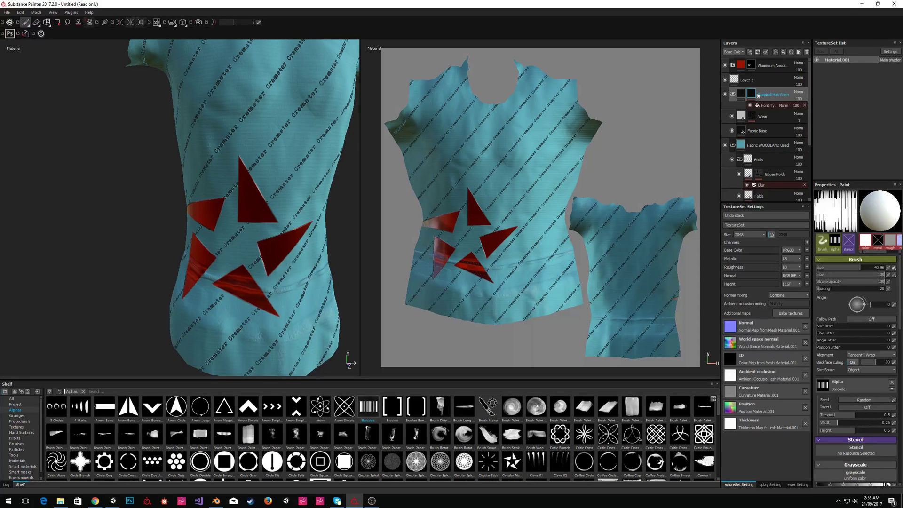
Toggle the height channel on the Fabric Base layer inside the Baseball Hat Worn group.
{"action": "left_click", "coordinate": [742, 96]}
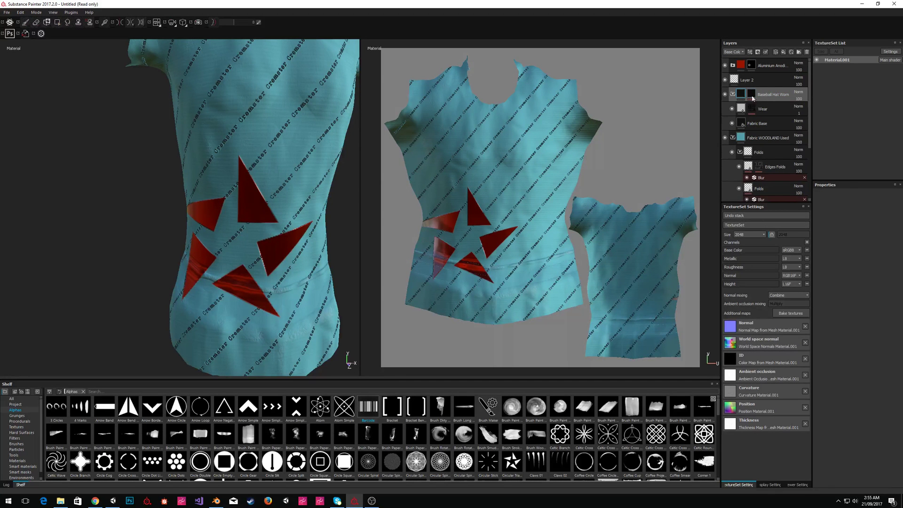
{"action": "left_click", "coordinate": [751, 95]}
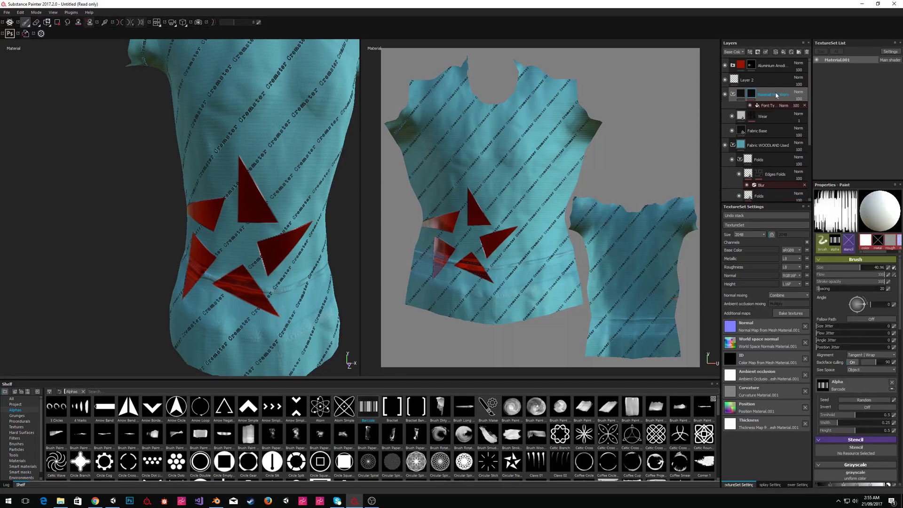
{"action": "left_click", "coordinate": [739, 97]}
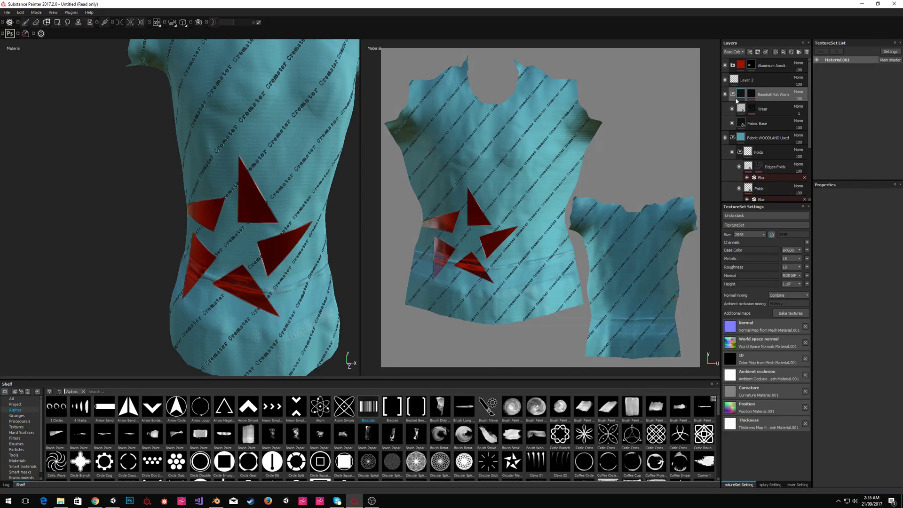
{"action": "left_click", "coordinate": [769, 121]}
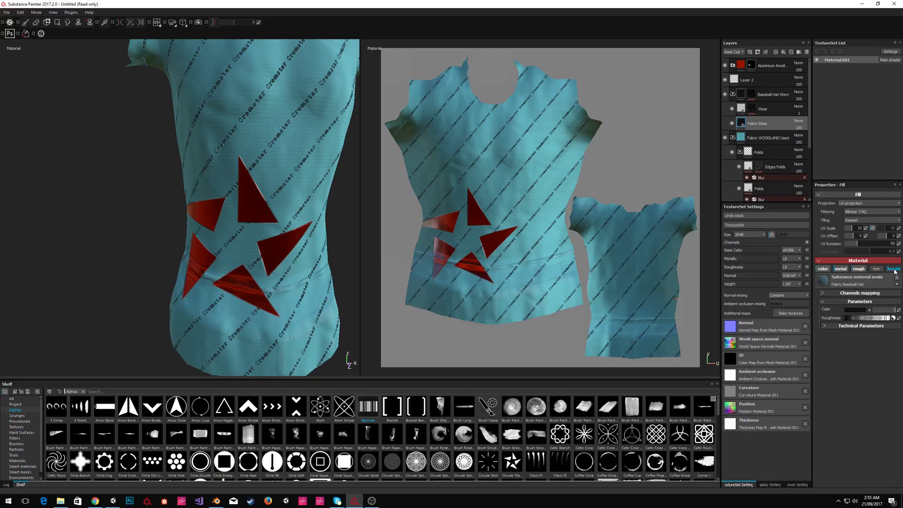
{"action": "scroll", "coordinate": [256, 129], "scroll_direction": "up", "scroll_amount": 10}
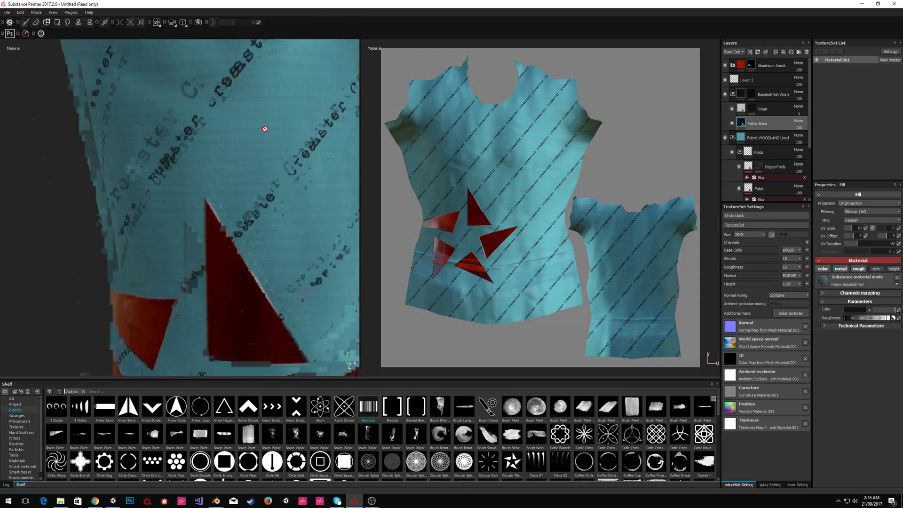
{"action": "left_click", "coordinate": [889, 270]}
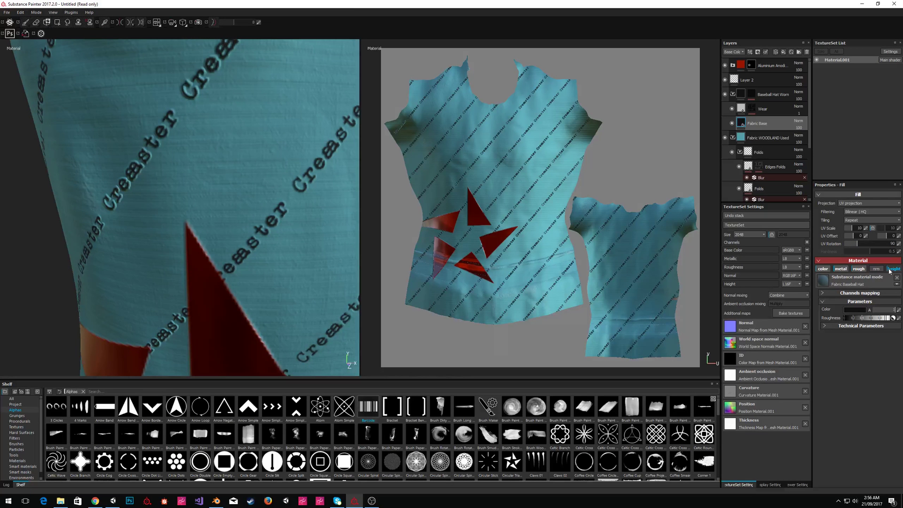
Change the base color of Fill layer 2 in the Fabric WOODLAND Used group to a pale grey-blue (0.260, 0.352, 0.376).
{"action": "scroll", "coordinate": [193, 182], "scroll_direction": "down", "scroll_amount": 10}
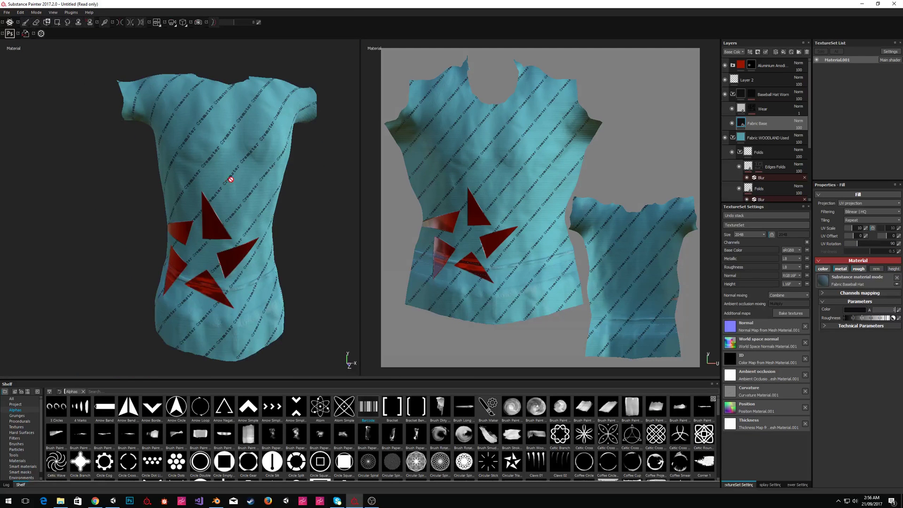
{"action": "left_click_drag", "start_coordinate": [224, 177], "coordinate": [247, 185], "text": "alt"}
{"action": "left_click_drag", "start_coordinate": [190, 109], "coordinate": [183, 97], "text": "alt"}
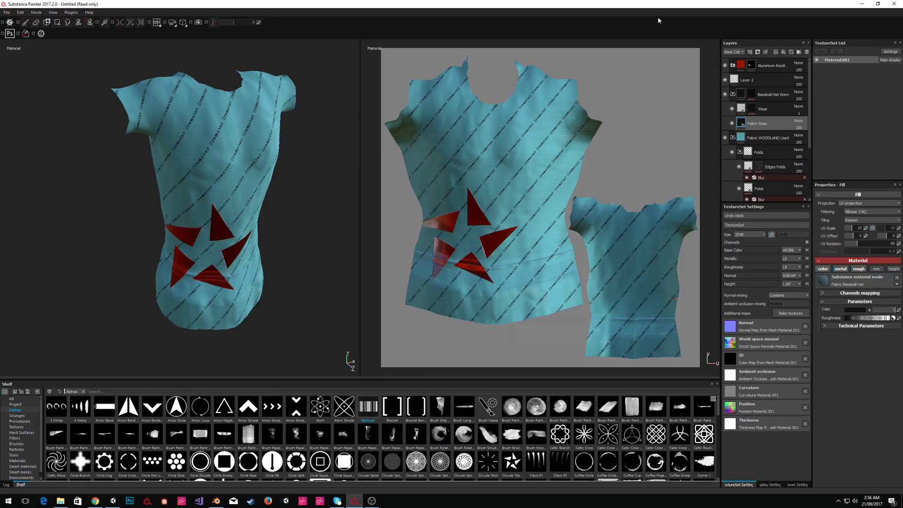
{"action": "left_click", "coordinate": [765, 141]}
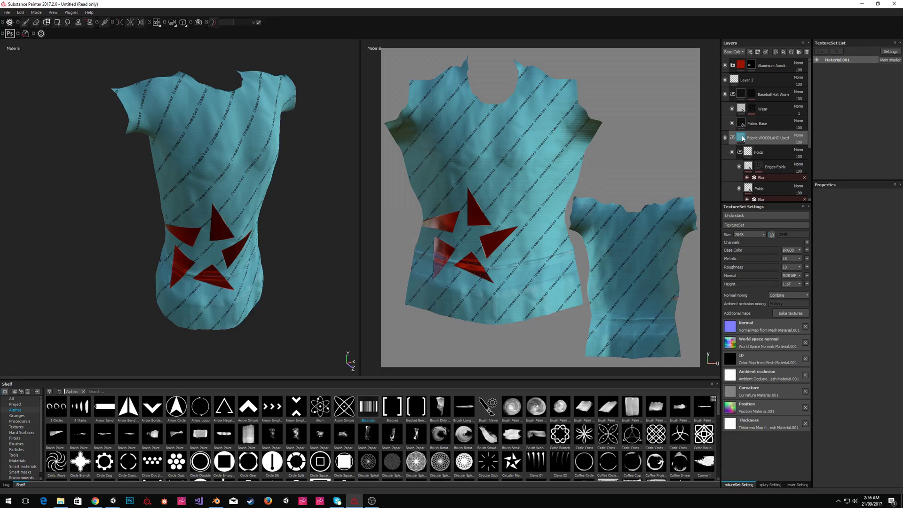
{"action": "scroll", "coordinate": [762, 150], "scroll_direction": "down", "scroll_amount": 3}
{"action": "left_click", "coordinate": [743, 144]}
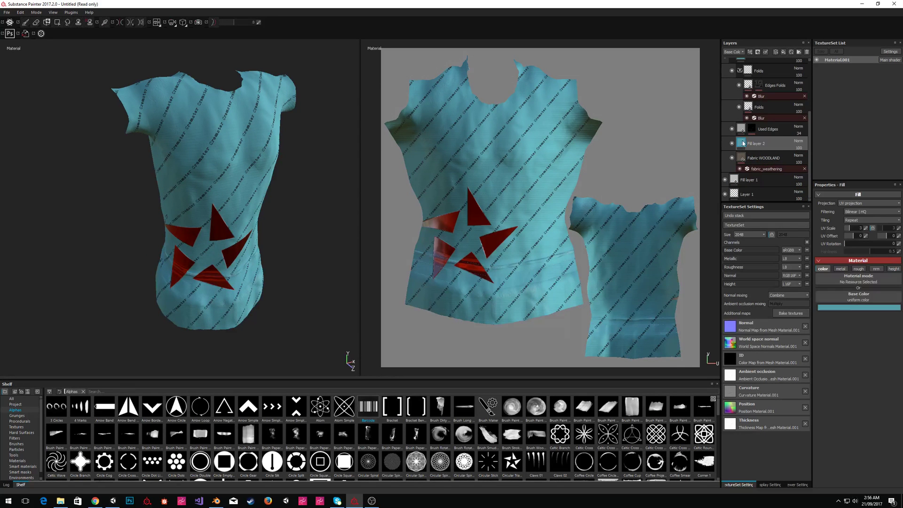
{"action": "left_click", "coordinate": [851, 308]}
{"action": "left_click", "coordinate": [805, 307]}
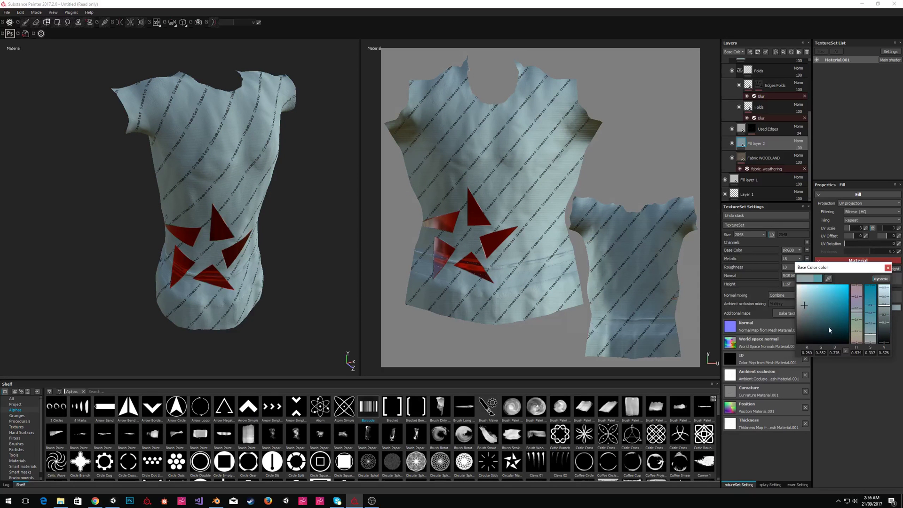
{"action": "left_click", "coordinate": [888, 268]}
Add a new paint layer above the red anodized aluminium material for work on the shirt's side seams.
{"action": "scroll", "coordinate": [767, 141], "scroll_direction": "up", "scroll_amount": 5}
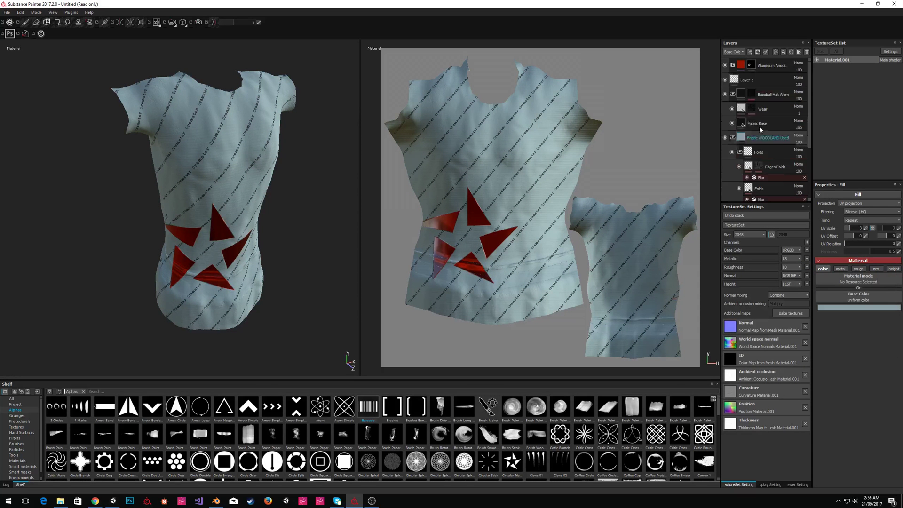
{"action": "left_click", "coordinate": [765, 67]}
{"action": "left_click_drag", "start_coordinate": [251, 237], "coordinate": [202, 207], "text": "alt"}
{"action": "left_click_drag", "start_coordinate": [302, 221], "coordinate": [336, 181], "text": "alt"}
{"action": "left_click_drag", "start_coordinate": [177, 161], "coordinate": [339, 141], "text": "alt"}
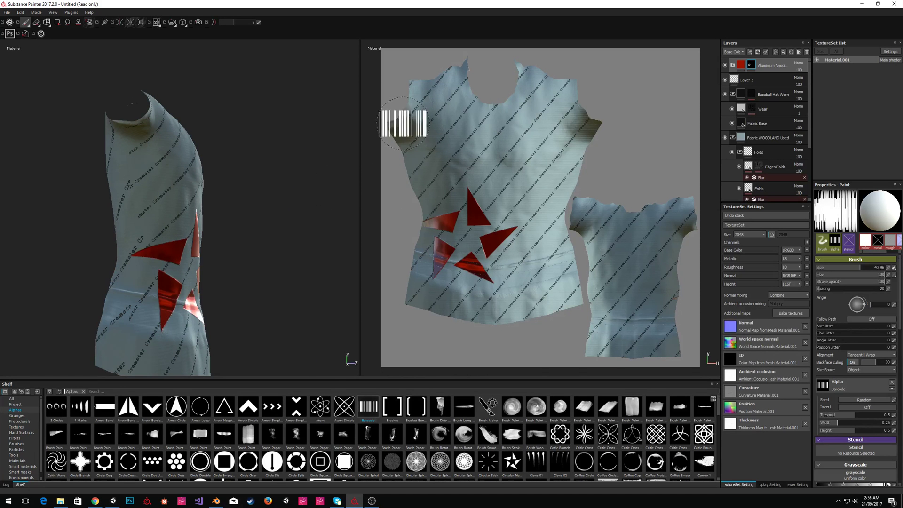
{"action": "left_click", "coordinate": [776, 53]}
Choose the Stitches 4 brush for the new paint layer.
{"action": "scroll", "coordinate": [715, 112], "scroll_direction": "down", "scroll_amount": 1}
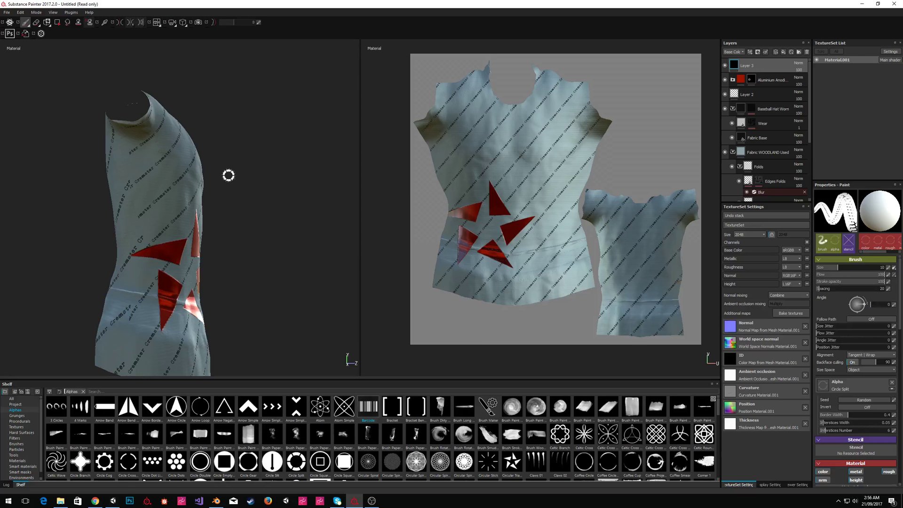
{"action": "scroll", "coordinate": [128, 428], "scroll_direction": "down", "scroll_amount": 4}
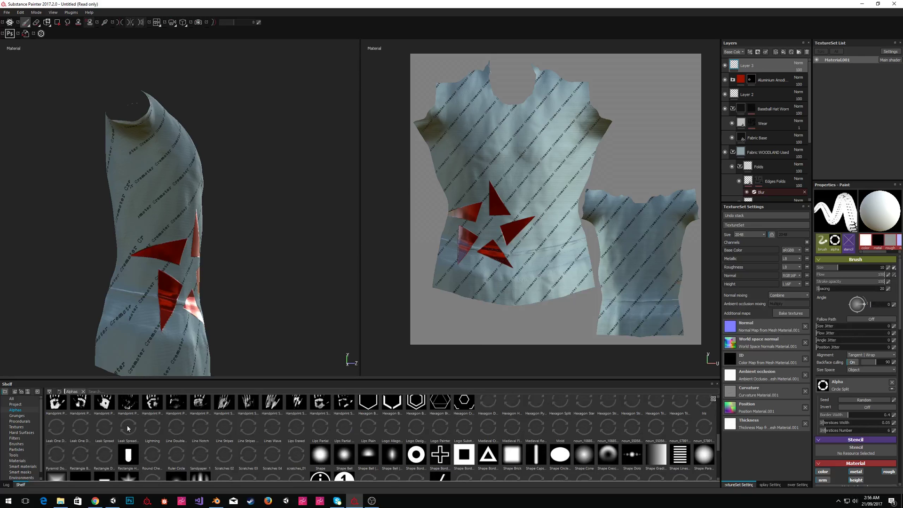
{"action": "left_click", "coordinate": [18, 454]}
{"action": "left_click", "coordinate": [17, 450]}
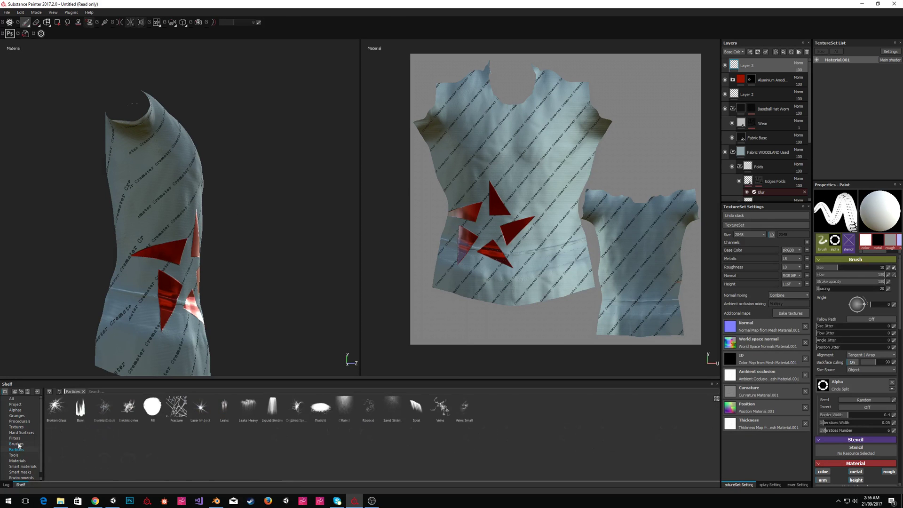
{"action": "left_click", "coordinate": [17, 443]}
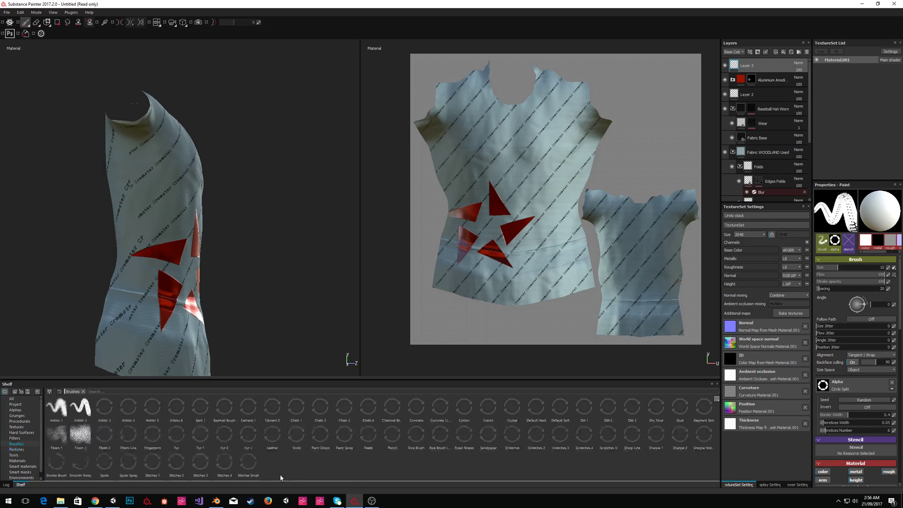
{"action": "left_click", "coordinate": [225, 464]}
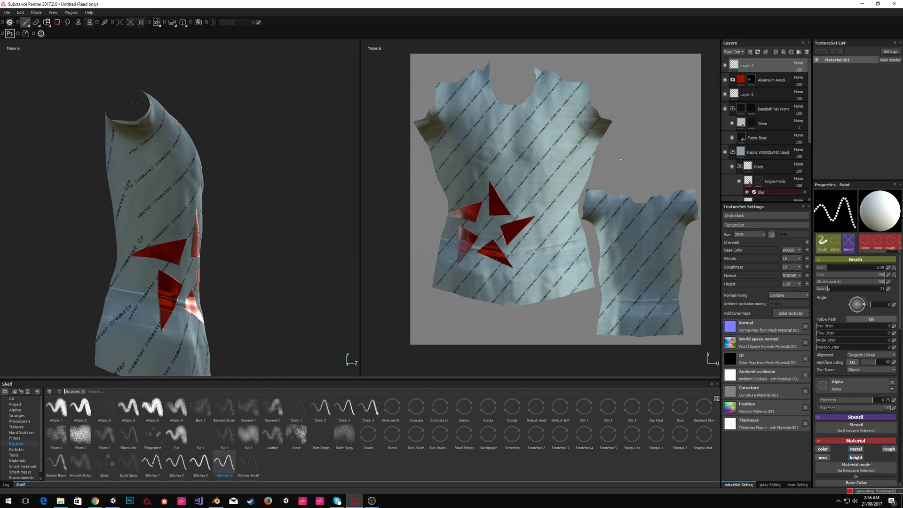
Paint a straight line of stitches down the shirt's side seam from the sleeve to the hem, redoing the first stroke.
{"action": "left_click", "coordinate": [157, 265], "text": "shift"}
{"action": "key", "text": "ctrl+z"}
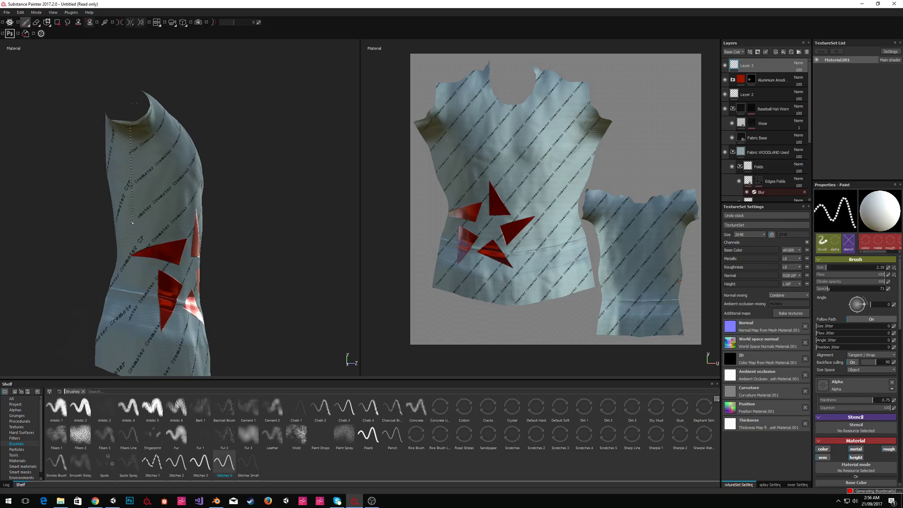
{"action": "left_click", "coordinate": [136, 373], "text": "shift"}
Paint a matching line of stitches down the shirt's opposite side from the sleeve to near the hem.
{"action": "mouse_move", "coordinate": [308, 238]}
{"action": "left_mouse_down", "text": "alt"}
{"action": "mouse_move", "coordinate": [134, 231]}
{"action": "mouse_move", "coordinate": [217, 204]}
{"action": "mouse_move", "coordinate": [123, 143]}
{"action": "left_mouse_up", "text": "alt"}
{"action": "scroll", "coordinate": [185, 202], "scroll_direction": "down", "scroll_amount": 4}
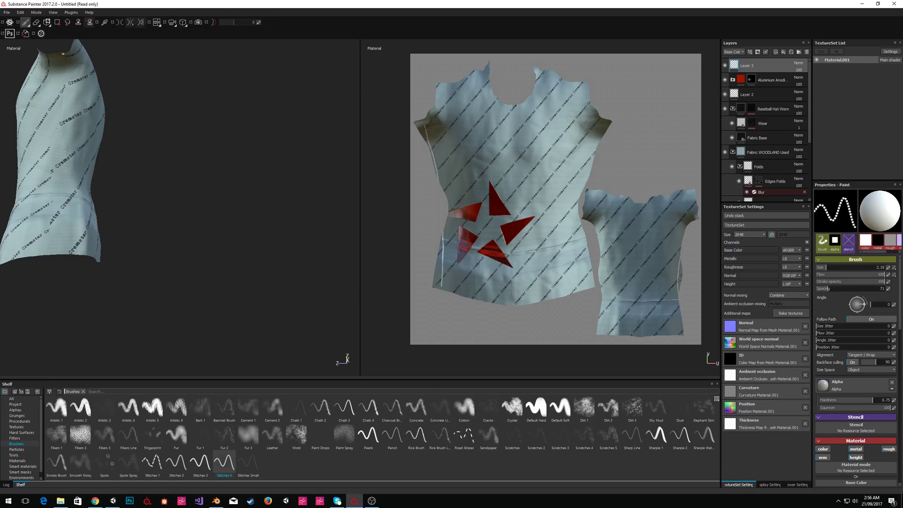
{"action": "left_click_drag", "start_coordinate": [63, 54], "coordinate": [51, 252]}
{"action": "left_click_drag", "start_coordinate": [63, 56], "coordinate": [55, 245]}
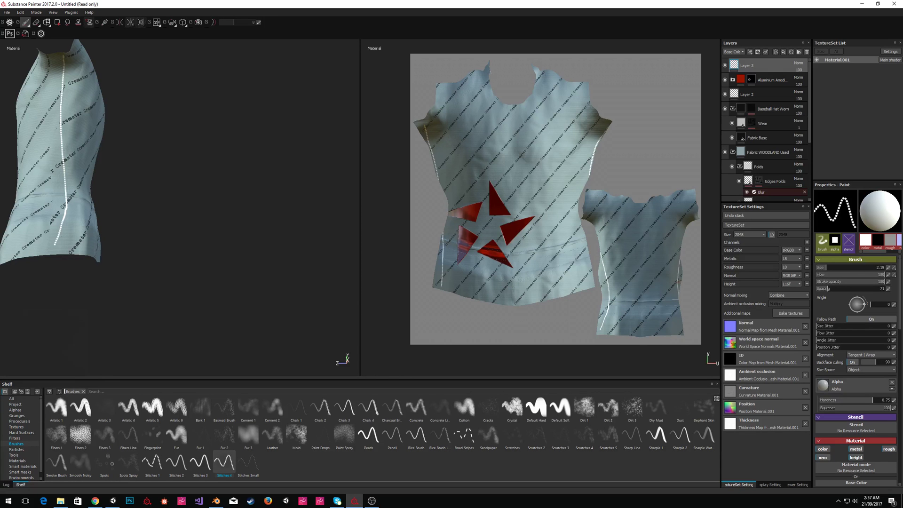
Undo the last stitch stroke and repaint it as a line down the shirt's side seam from sleeve to hem.
{"action": "key", "text": "ctrl+z"}
{"action": "left_click_drag", "start_coordinate": [63, 56], "coordinate": [45, 253]}
{"action": "left_click_drag", "start_coordinate": [135, 135], "coordinate": [295, 157], "text": "alt"}
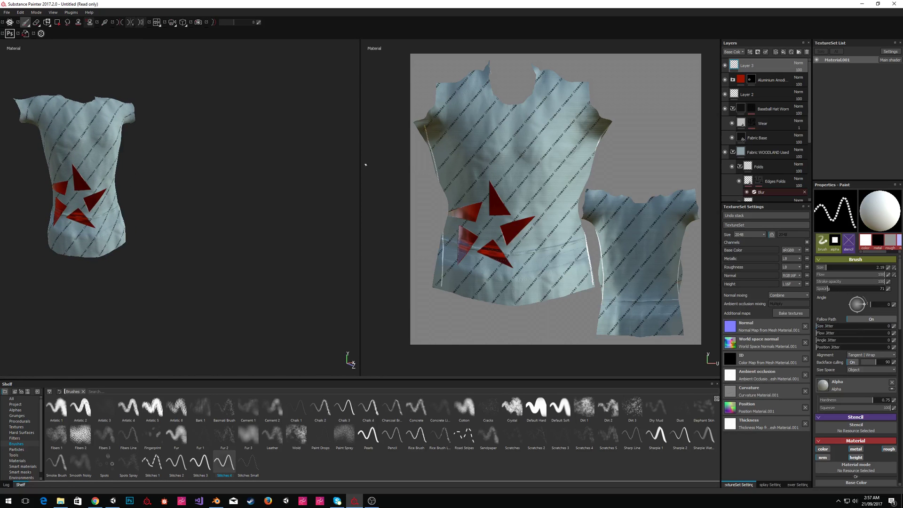
Add a fill layer with a black mask above the stitches layer and choose the Default Hard brush for its mask.
{"action": "right_click_drag", "start_coordinate": [113, 110], "coordinate": [215, 130], "text": "alt"}
{"action": "left_click_drag", "start_coordinate": [260, 143], "coordinate": [235, 202], "text": "alt"}
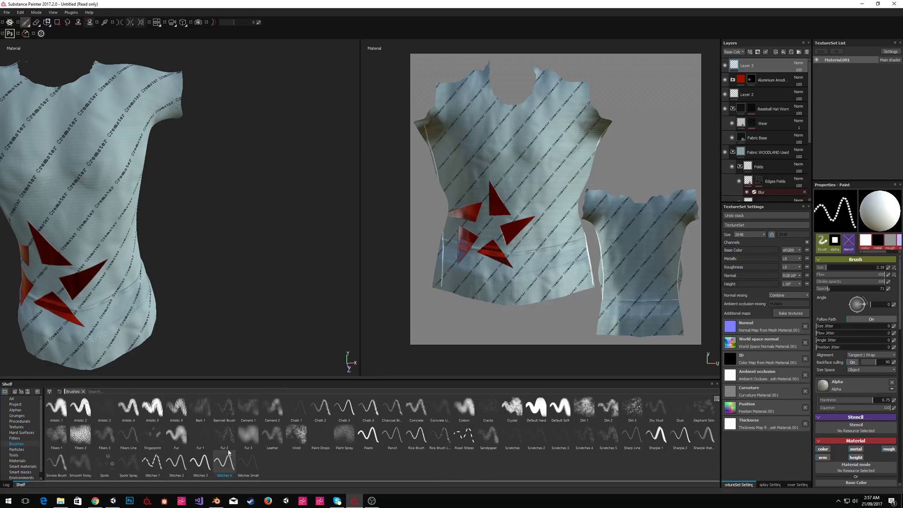
{"action": "left_click", "coordinate": [535, 407]}
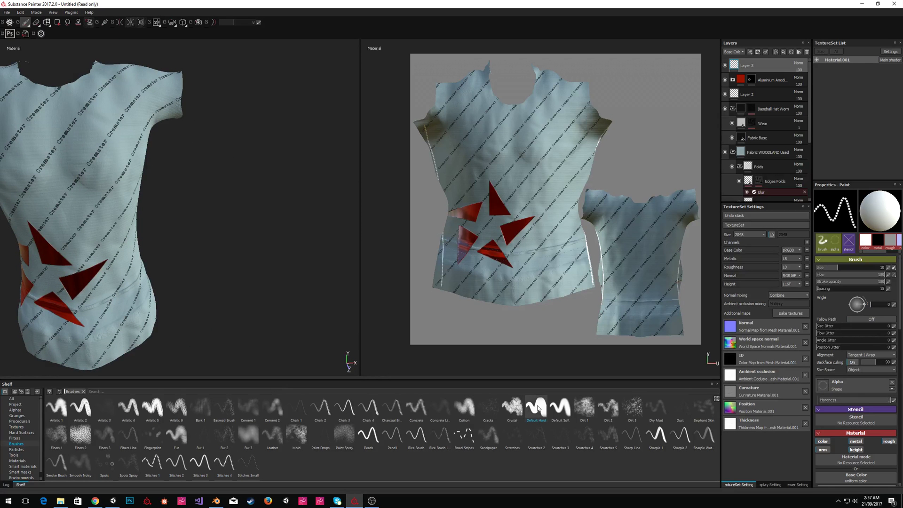
{"action": "left_click", "coordinate": [783, 52]}
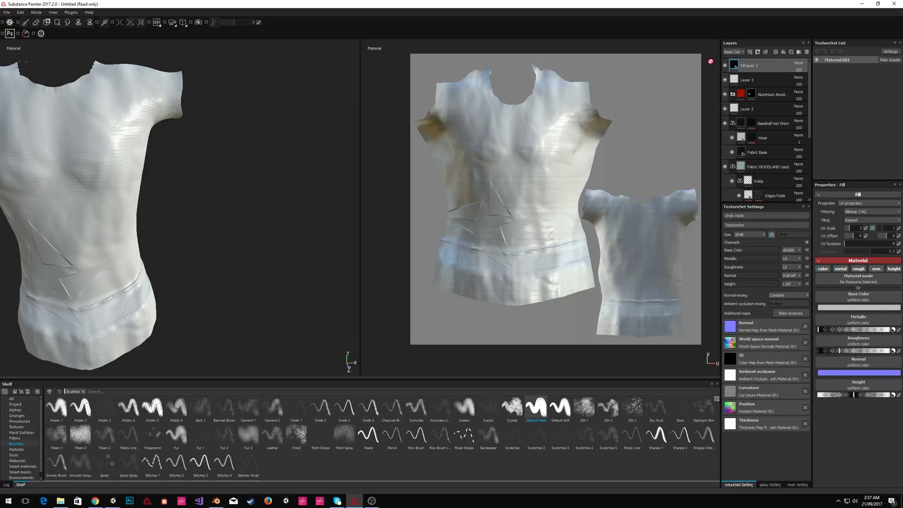
{"action": "right_click", "coordinate": [735, 68]}
{"action": "left_click", "coordinate": [751, 78]}
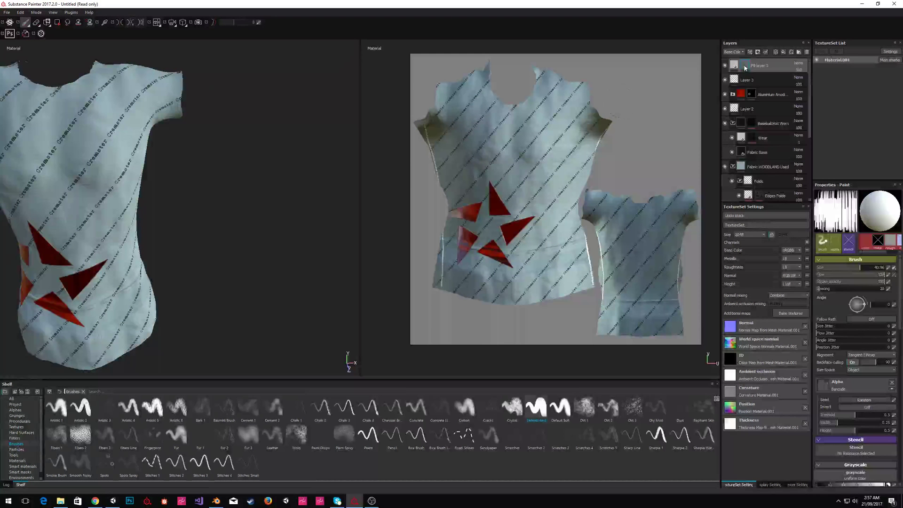
{"action": "left_click", "coordinate": [539, 407]}
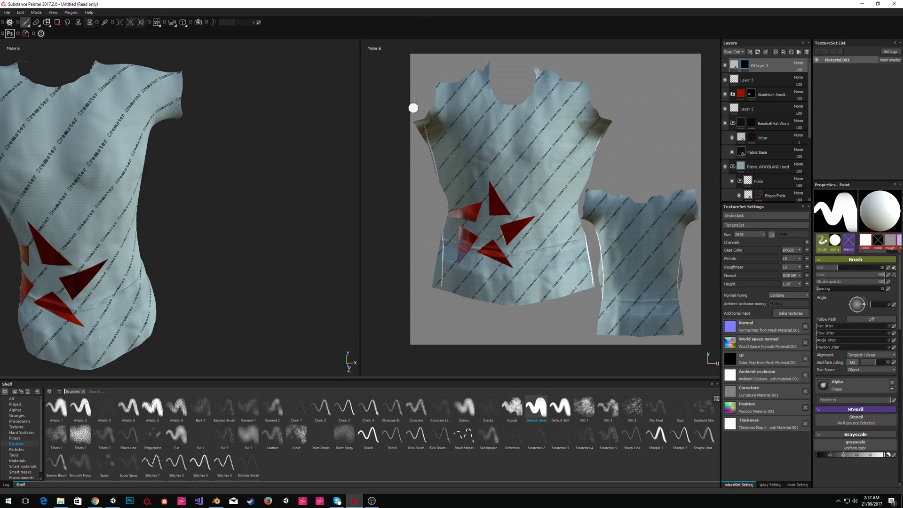
Paint a thin border in the mask along the sleeve opening with brush size 1.85, undoing the first broad stroke.
{"action": "scroll", "coordinate": [244, 126], "scroll_direction": "down", "scroll_amount": 2}
{"action": "mouse_move", "coordinate": [250, 127]}
{"action": "left_mouse_down", "text": "alt"}
{"action": "mouse_move", "coordinate": [228, 110]}
{"action": "mouse_move", "coordinate": [313, 148]}
{"action": "mouse_move", "coordinate": [397, 155]}
{"action": "left_mouse_up", "text": "alt"}
{"action": "middle_click_drag", "start_coordinate": [306, 197], "coordinate": [170, 207], "text": "alt"}
{"action": "scroll", "coordinate": [235, 183], "scroll_direction": "down", "scroll_amount": 2}
{"action": "scroll", "coordinate": [260, 179], "scroll_direction": "up", "scroll_amount": 4}
{"action": "left_click_drag", "start_coordinate": [263, 178], "coordinate": [314, 123], "text": "alt"}
{"action": "middle_click_drag", "start_coordinate": [314, 123], "coordinate": [237, 120], "text": "alt"}
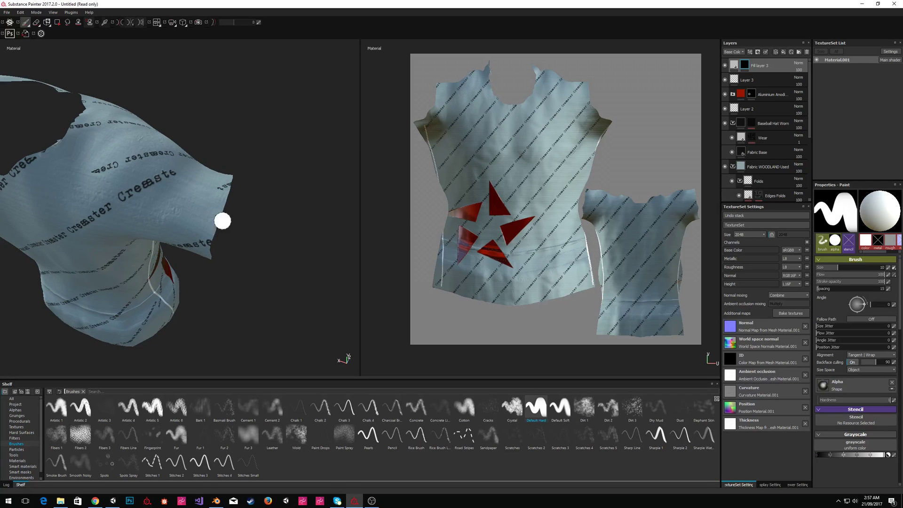
{"action": "left_click_drag", "start_coordinate": [217, 232], "coordinate": [230, 194]}
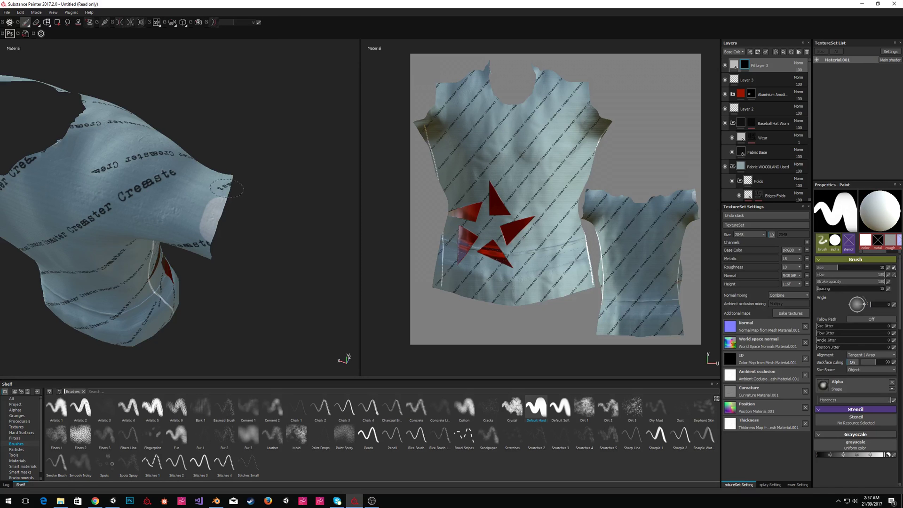
{"action": "key", "text": "ctrl+z"}
{"action": "right_click_drag", "start_coordinate": [289, 177], "coordinate": [212, 183], "text": "ctrl"}
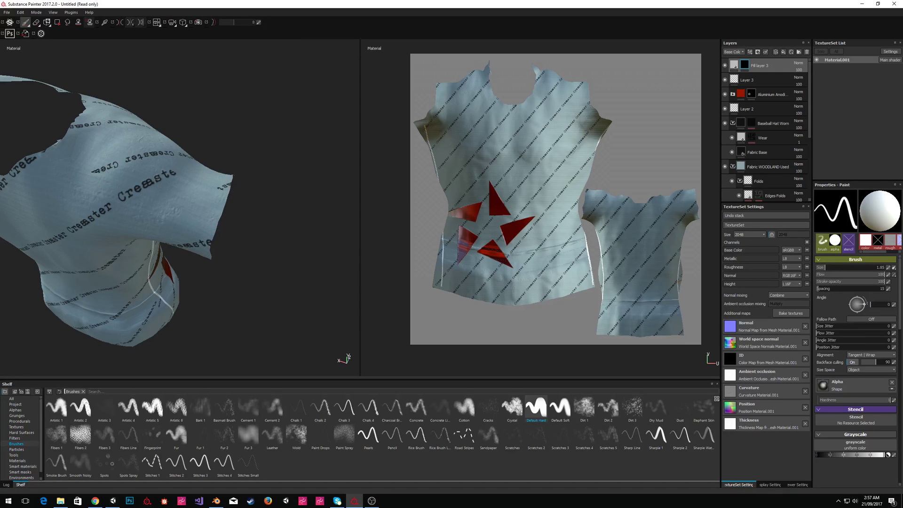
{"action": "left_click_drag", "start_coordinate": [231, 178], "coordinate": [204, 264]}
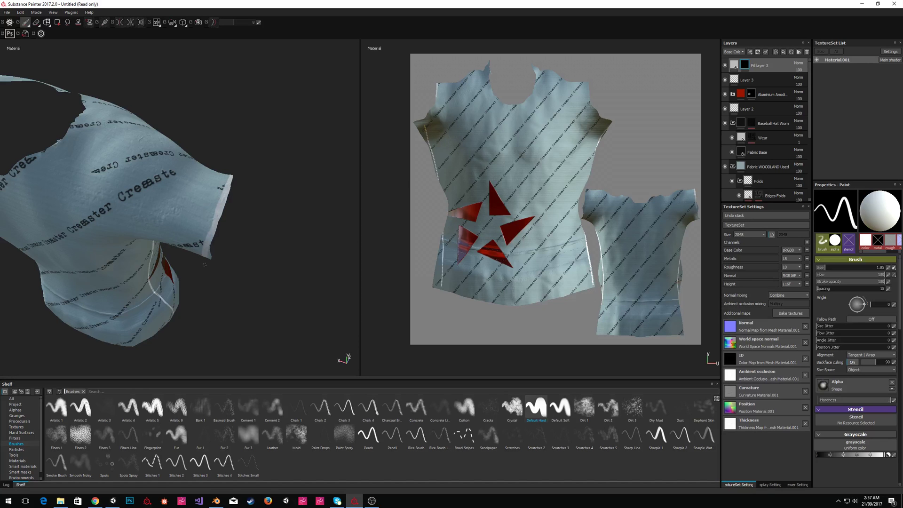
Continue the thin mask border around the underside and front of the same sleeve opening.
{"action": "left_click_drag", "start_coordinate": [258, 242], "coordinate": [298, 89], "text": "alt"}
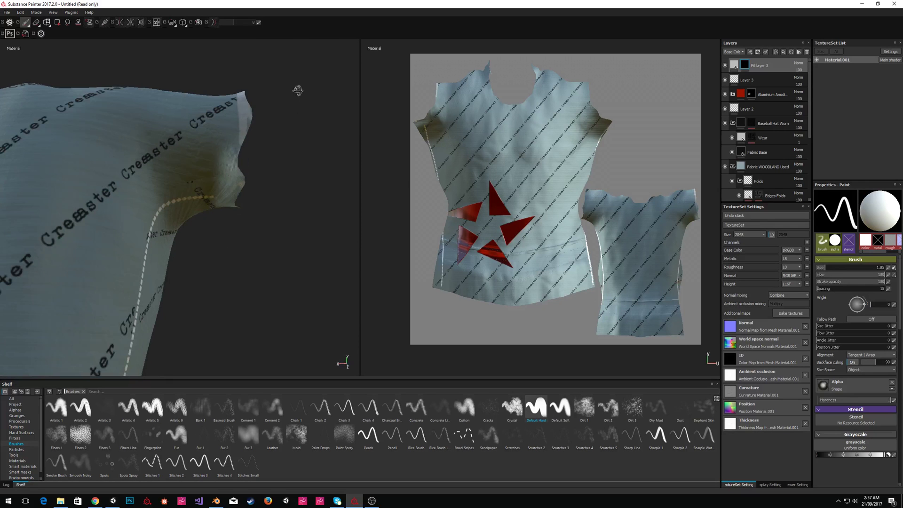
{"action": "left_click_drag", "start_coordinate": [238, 147], "coordinate": [240, 177]}
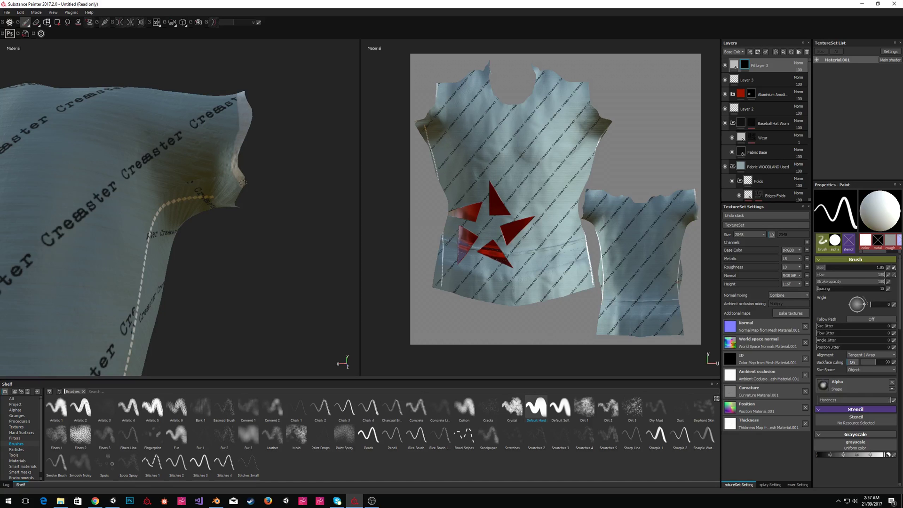
{"action": "left_click_drag", "start_coordinate": [238, 190], "coordinate": [248, 137], "text": "alt"}
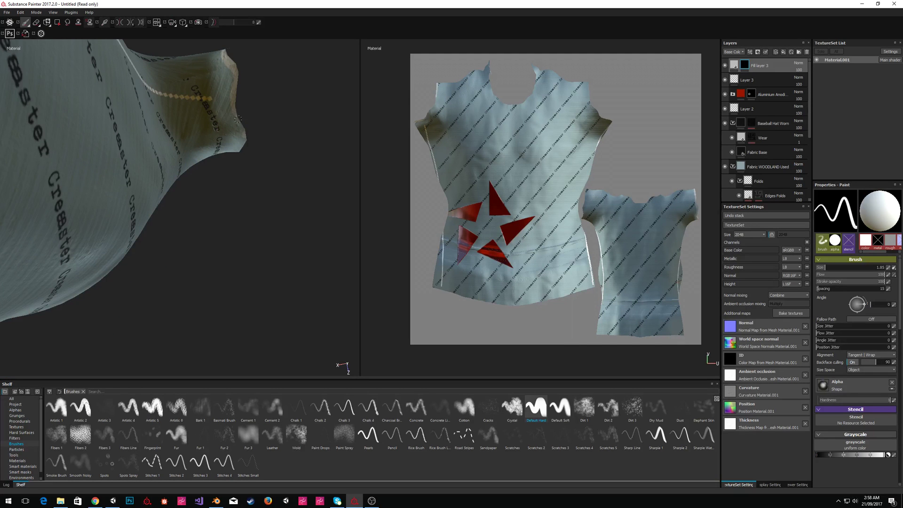
{"action": "left_click_drag", "start_coordinate": [281, 123], "coordinate": [68, 244], "text": "alt"}
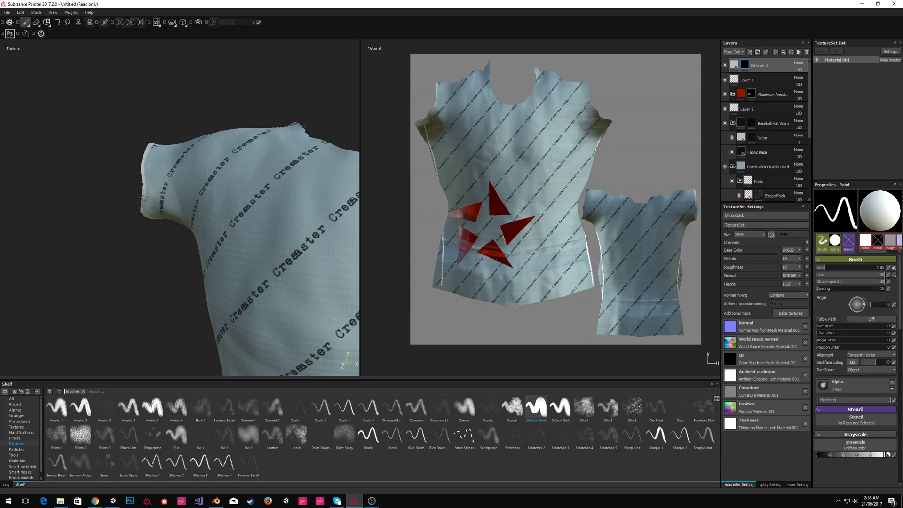
Paint a matching thin border in the mask around the opposite sleeve's opening.
{"action": "left_click_drag", "start_coordinate": [156, 260], "coordinate": [377, 179], "text": "alt"}
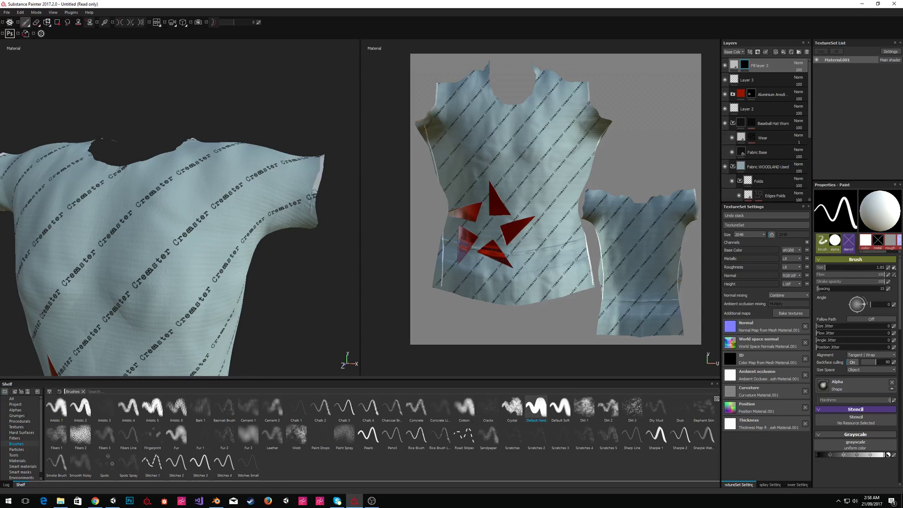
{"action": "left_click_drag", "start_coordinate": [315, 225], "coordinate": [264, 180], "text": "alt"}
{"action": "middle_click_drag", "start_coordinate": [264, 180], "coordinate": [249, 239], "text": "alt"}
{"action": "left_click_drag", "start_coordinate": [248, 239], "coordinate": [199, 105], "text": "alt"}
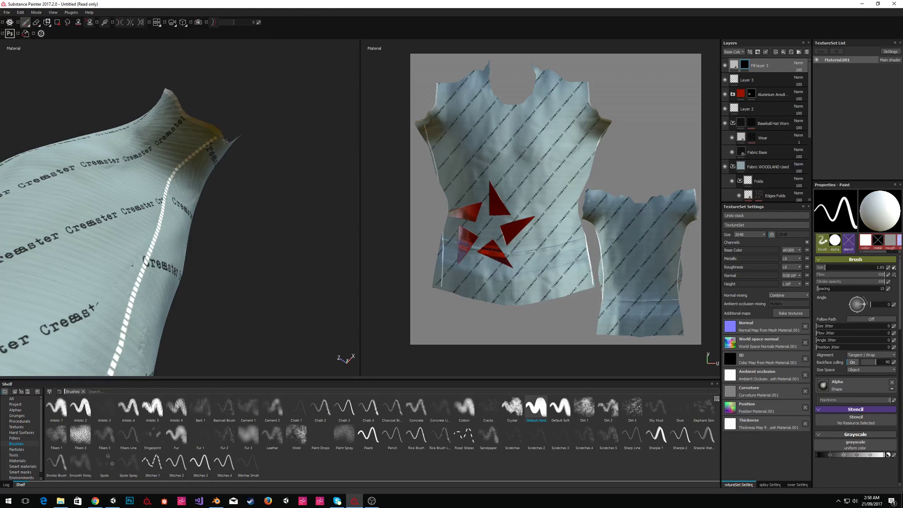
{"action": "left_click_drag", "start_coordinate": [224, 139], "coordinate": [166, 202], "text": "alt"}
{"action": "mouse_move", "coordinate": [166, 202]}
{"action": "middle_mouse_down", "text": "alt"}
{"action": "mouse_move", "coordinate": [415, 175]}
{"action": "mouse_move", "coordinate": [322, 139]}
{"action": "middle_mouse_up", "text": "alt"}
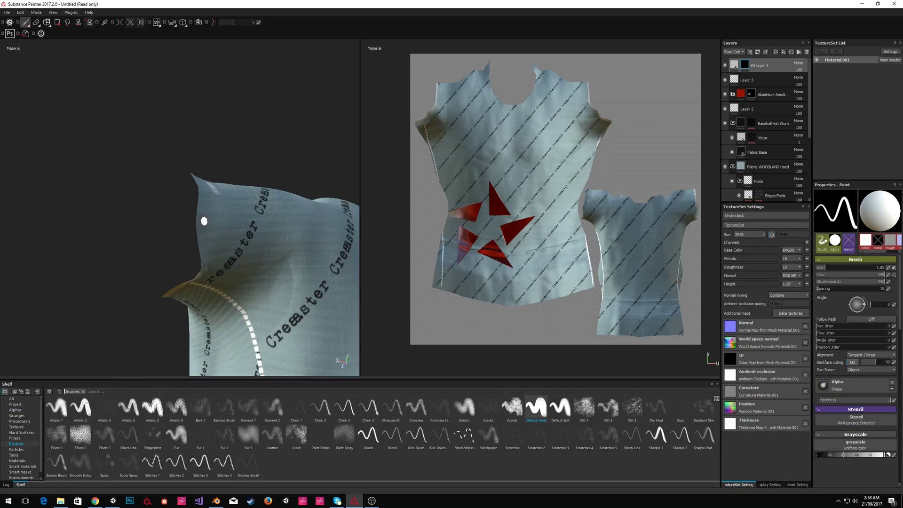
{"action": "left_click_drag", "start_coordinate": [135, 206], "coordinate": [34, 207], "text": "alt"}
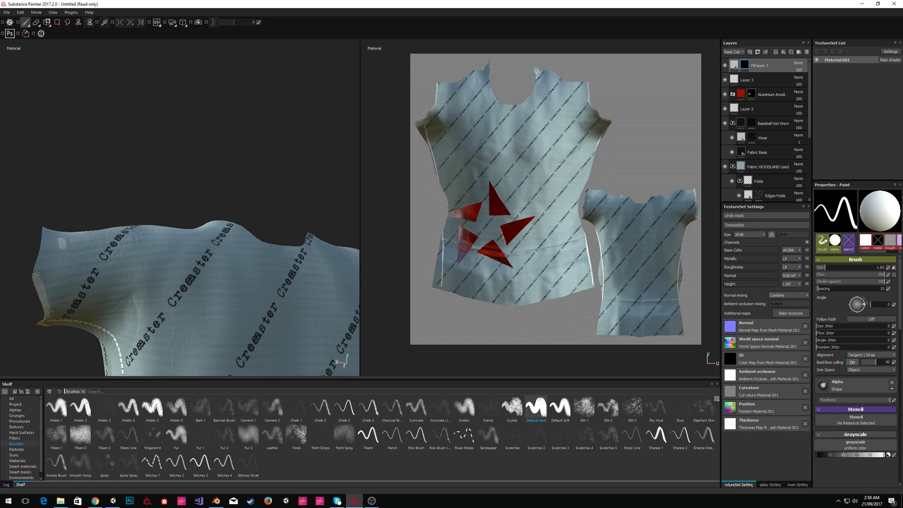
{"action": "left_click_drag", "start_coordinate": [44, 224], "coordinate": [77, 272], "text": "alt"}
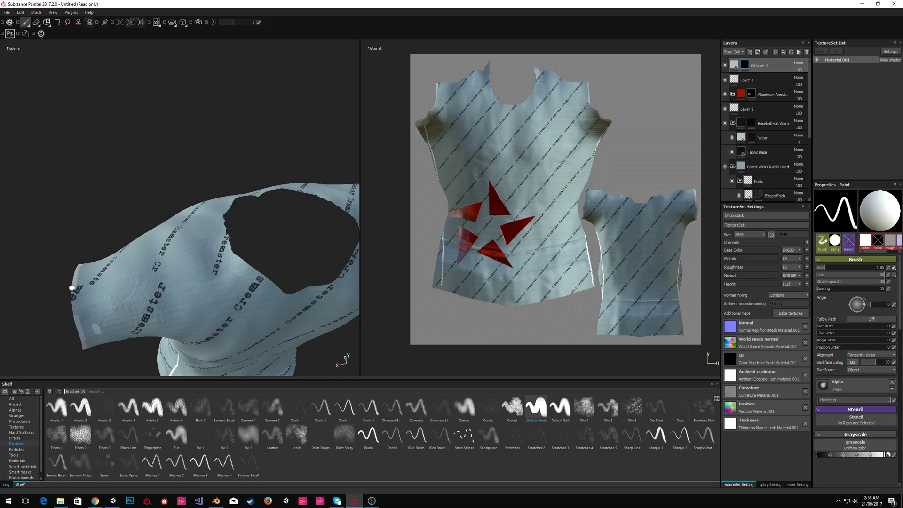
{"action": "left_click_drag", "start_coordinate": [73, 314], "coordinate": [355, 248], "text": "alt"}
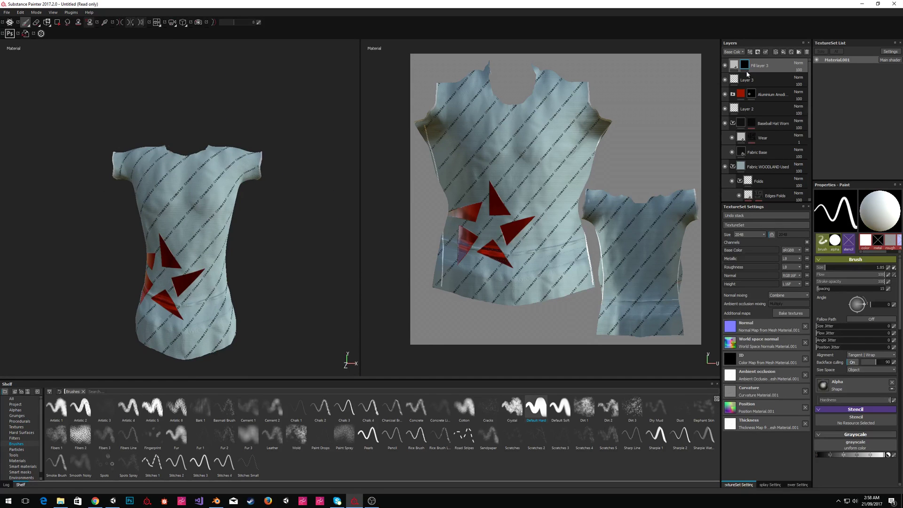
Disable the metallic channel of the sleeve border's fill layer and raise its height value.
{"action": "left_click", "coordinate": [735, 66]}
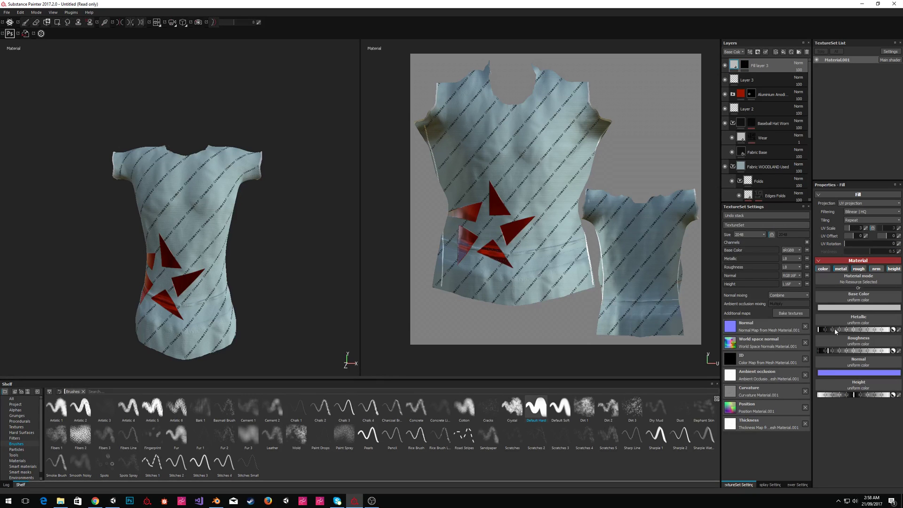
{"action": "left_click", "coordinate": [842, 269]}
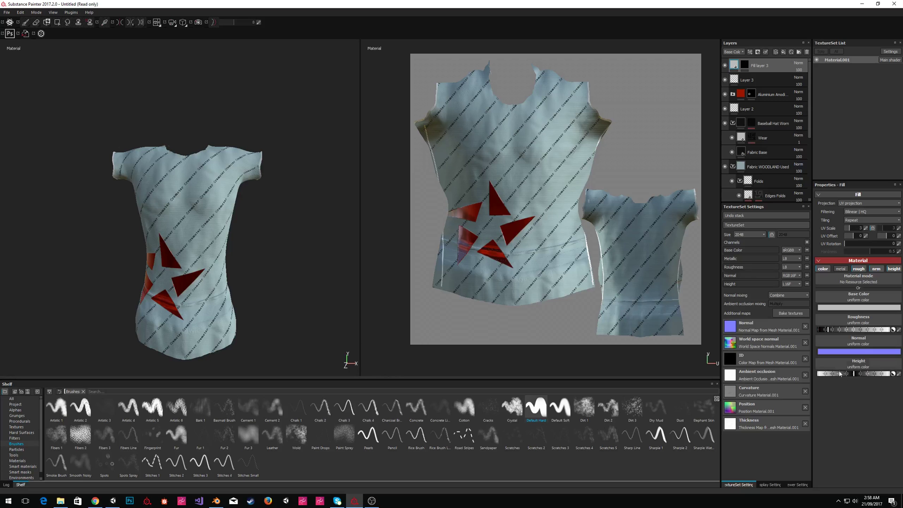
{"action": "left_click", "coordinate": [872, 374]}
{"action": "scroll", "coordinate": [207, 133], "scroll_direction": "down", "scroll_amount": 1}
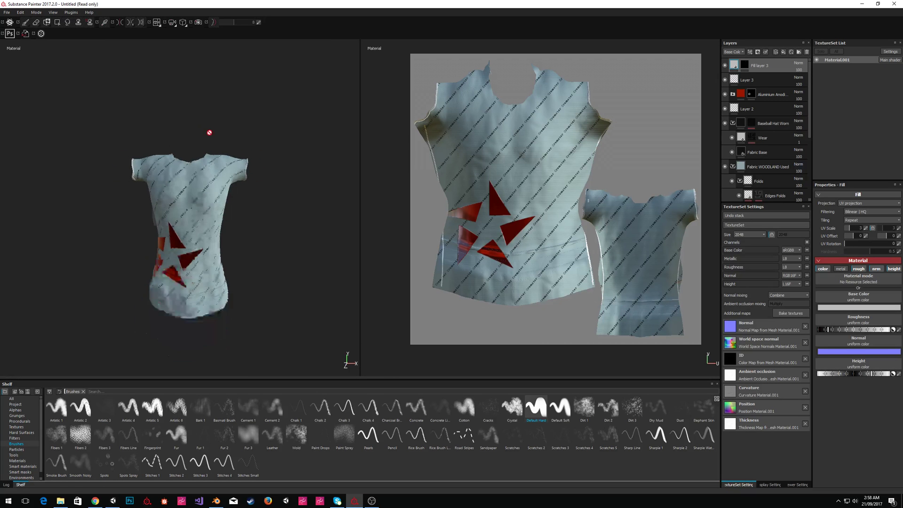
{"action": "scroll", "coordinate": [225, 137], "scroll_direction": "up", "scroll_amount": 5}
{"action": "left_click_drag", "start_coordinate": [261, 115], "coordinate": [214, 94], "text": "alt"}
Open the texture export settings and set the common padding to Dilation + Transparent.
{"action": "left_click", "coordinate": [4, 12]}
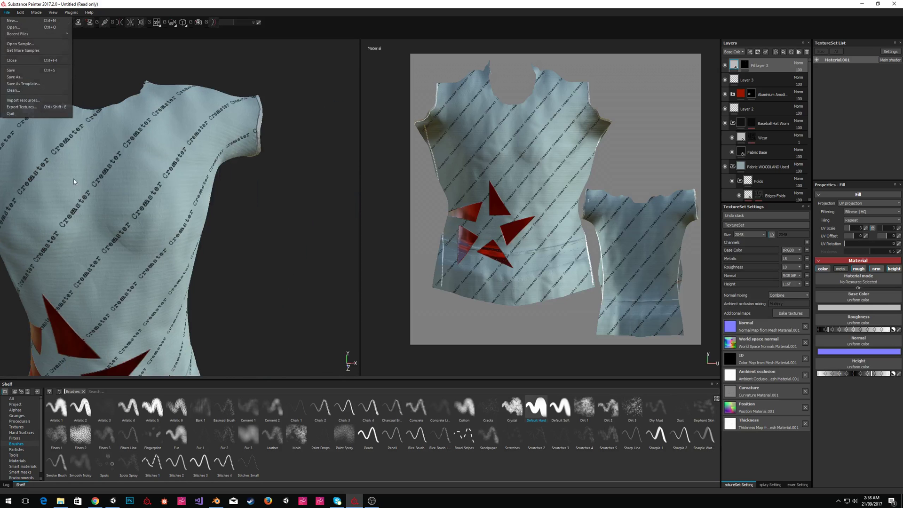
{"action": "left_click", "coordinate": [28, 107]}
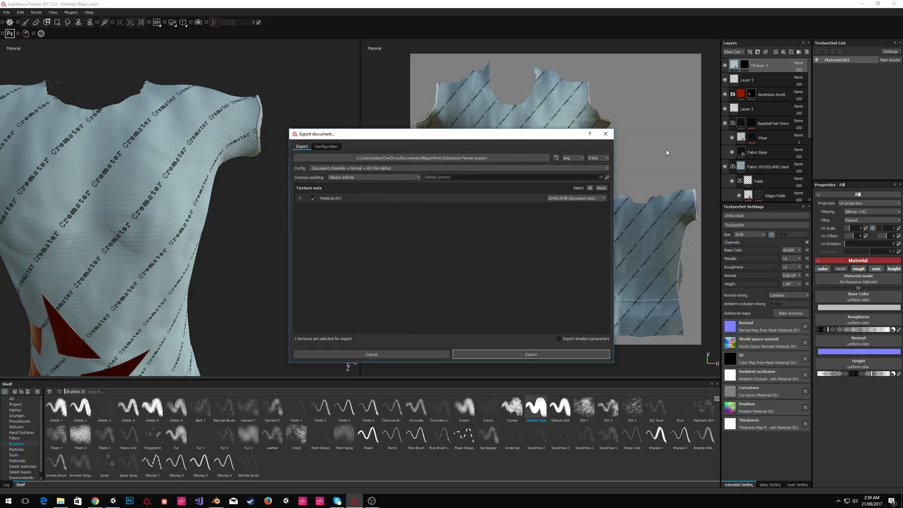
{"action": "left_click", "coordinate": [388, 177]}
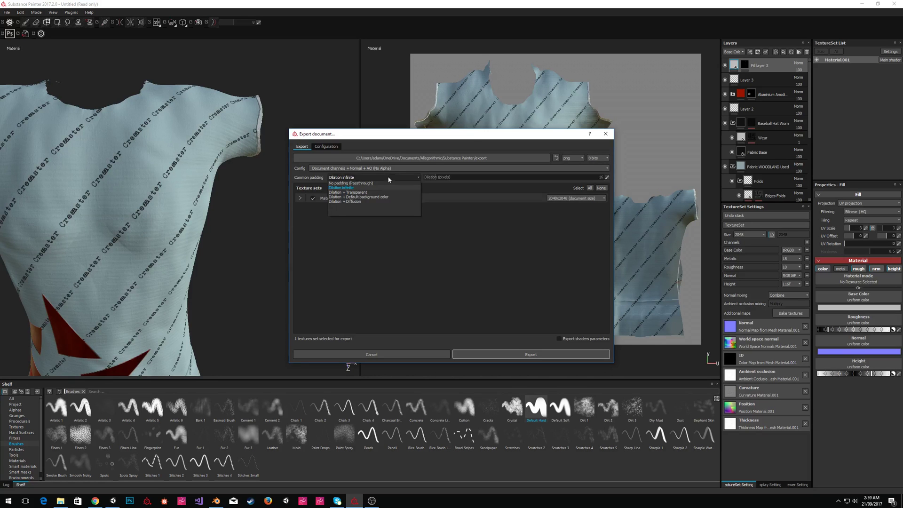
{"action": "left_click", "coordinate": [388, 179]}
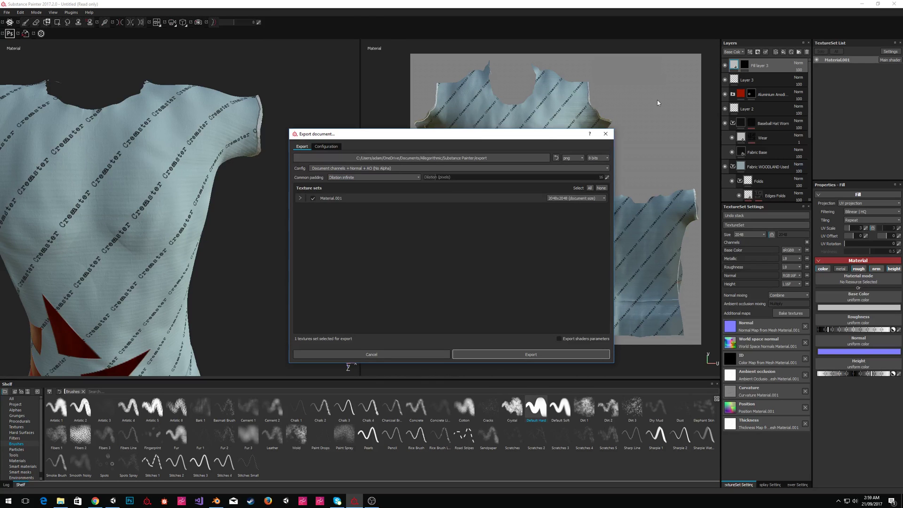
{"action": "mouse_move", "coordinate": [560, 136]}
{"action": "left_mouse_down"}
{"action": "mouse_move", "coordinate": [408, 147]}
{"action": "mouse_move", "coordinate": [500, 121]}
{"action": "mouse_move", "coordinate": [571, 143]}
{"action": "mouse_move", "coordinate": [529, 202]}
{"action": "mouse_move", "coordinate": [568, 163]}
{"action": "mouse_move", "coordinate": [569, 126]}
{"action": "left_mouse_up"}
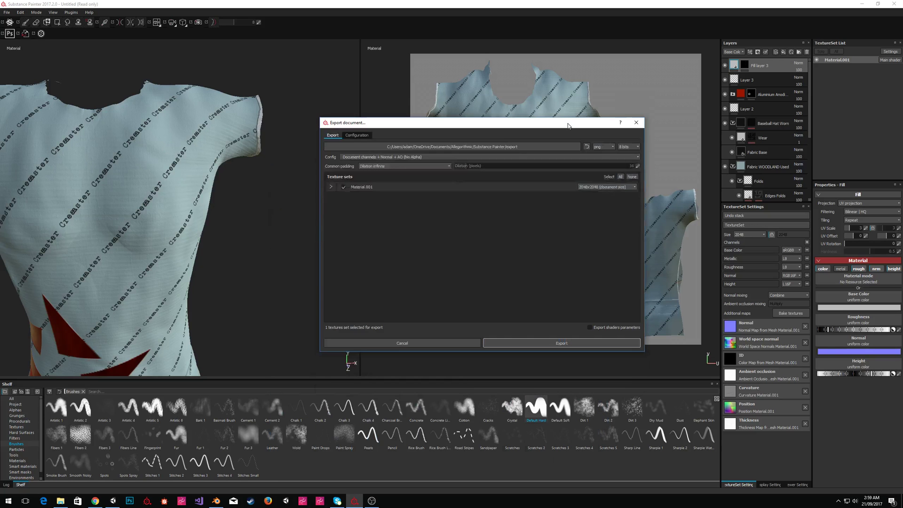
{"action": "left_click", "coordinate": [445, 165]}
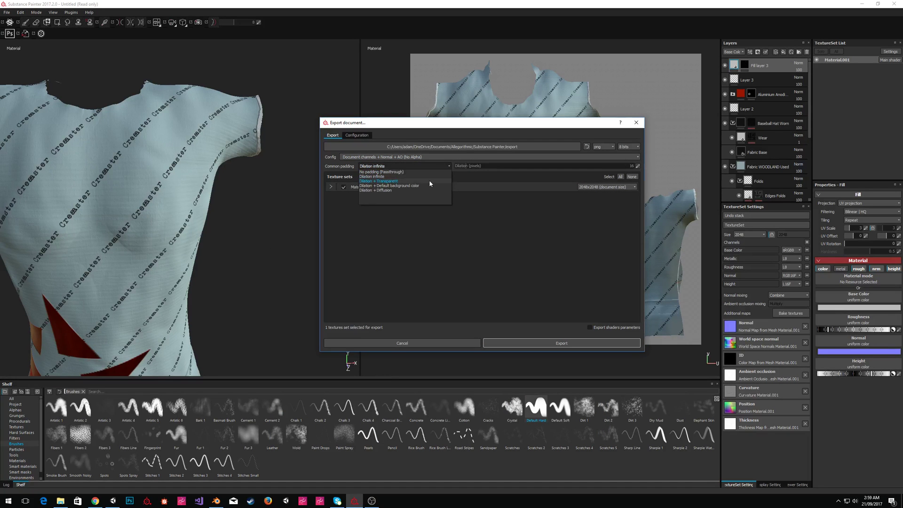
{"action": "left_click", "coordinate": [426, 181]}
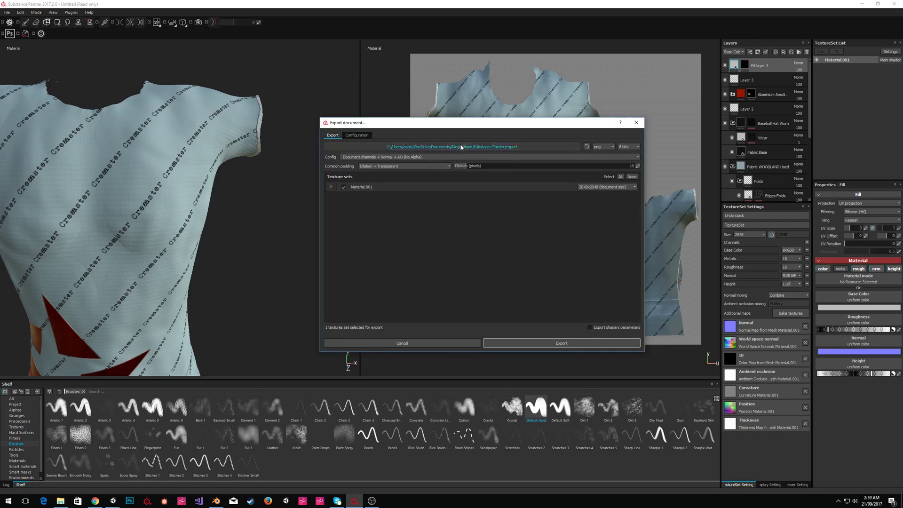
Export the Material.001 texture set and open the folder containing the exported files.
{"action": "key", "text": "alt+Tab"}
{"action": "left_click", "coordinate": [599, 44]}
{"action": "key", "text": "alt+Tab"}
{"action": "left_click", "coordinate": [527, 344]}
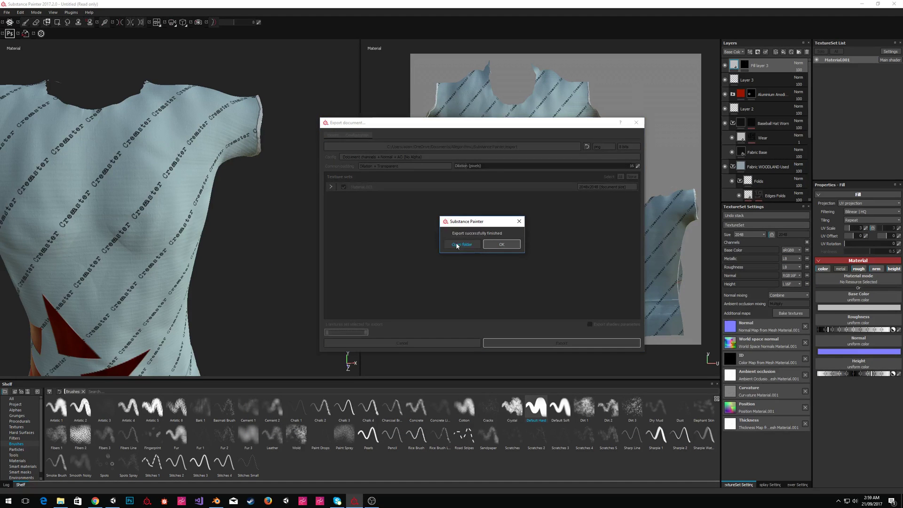
{"action": "left_click", "coordinate": [457, 245]}
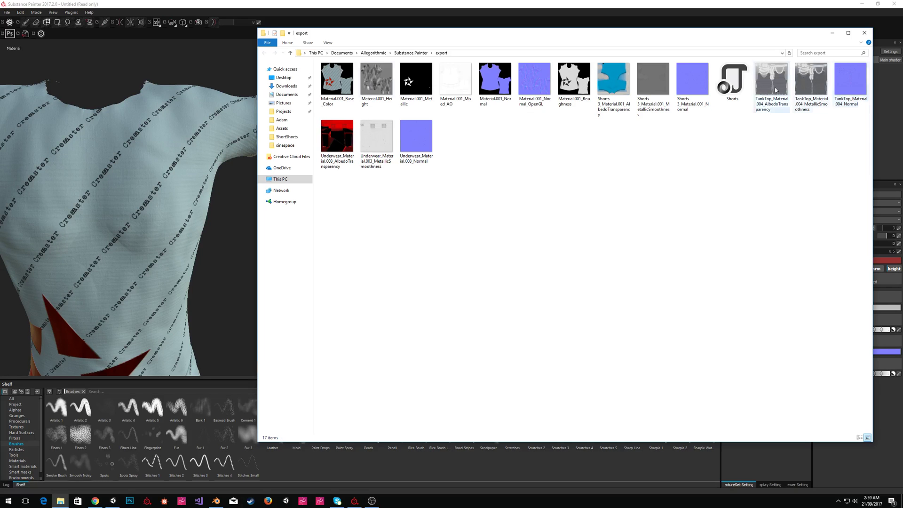
Copy the seven Material.001 textures from the export folder into the Master Class Clothing project folder and return to Unity.
{"action": "left_click", "coordinate": [334, 88]}
{"action": "left_click", "coordinate": [420, 85], "text": "shift"}
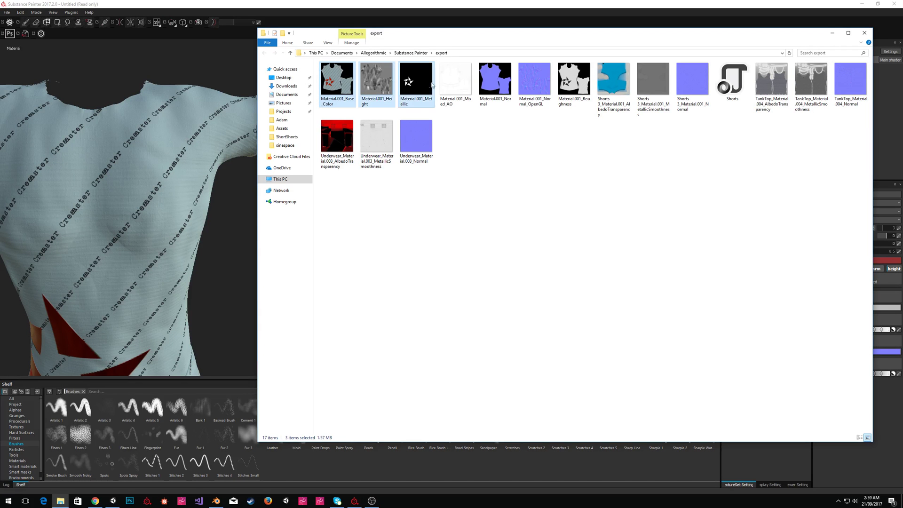
{"action": "left_click", "coordinate": [448, 75], "text": "shift"}
{"action": "left_click", "coordinate": [494, 78], "text": "shift"}
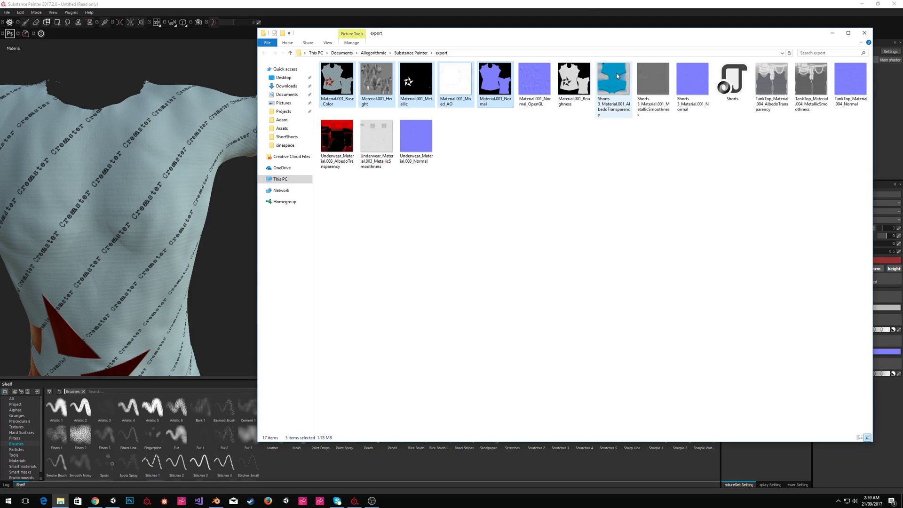
{"action": "left_click", "coordinate": [573, 79], "text": "shift"}
{"action": "key", "text": "alt+Tab"}
{"action": "left_click", "coordinate": [550, 235]}
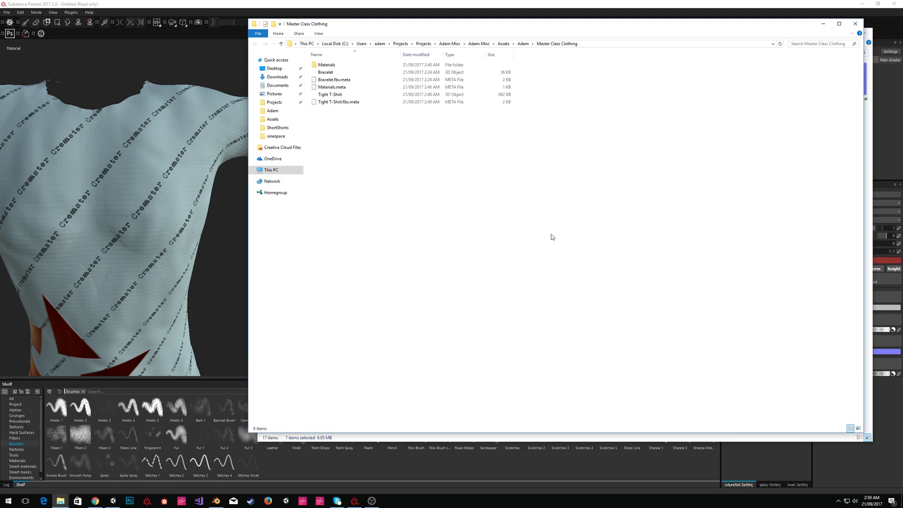
{"action": "key", "text": "ctrl+v"}
{"action": "key", "text": "alt+Tab"}
{"action": "key", "text": "alt+Tab"}
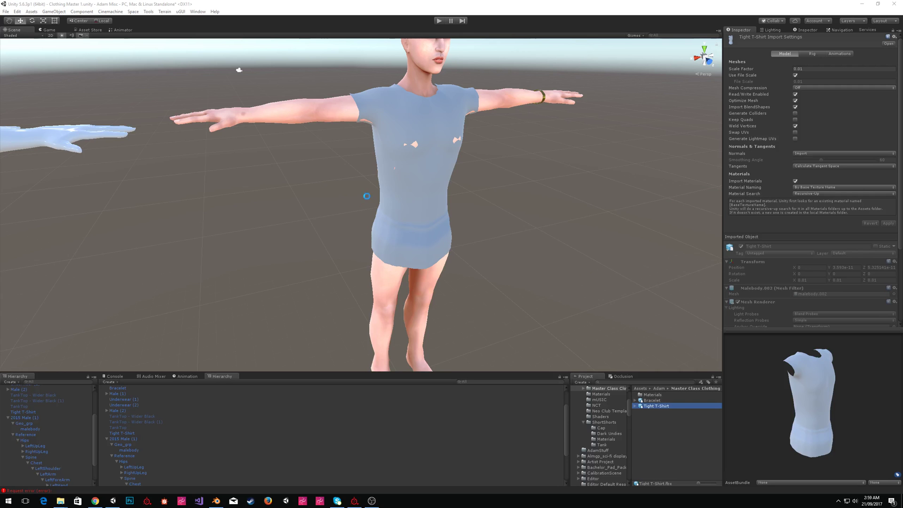
Assign the Material.001 Metallic, Mixed_AO and Base_Color textures to the tight T-shirt material's metallic, occlusion and albedo maps.
{"action": "left_click", "coordinate": [430, 178]}
{"action": "scroll", "coordinate": [779, 348], "scroll_direction": "down", "scroll_amount": 5}
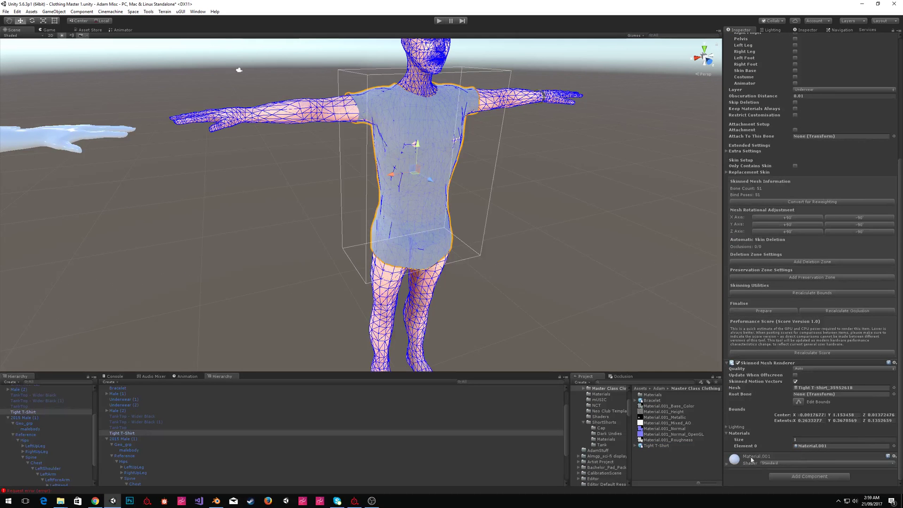
{"action": "scroll", "coordinate": [753, 416], "scroll_direction": "down", "scroll_amount": 4}
{"action": "left_click_drag", "start_coordinate": [672, 419], "coordinate": [731, 308]}
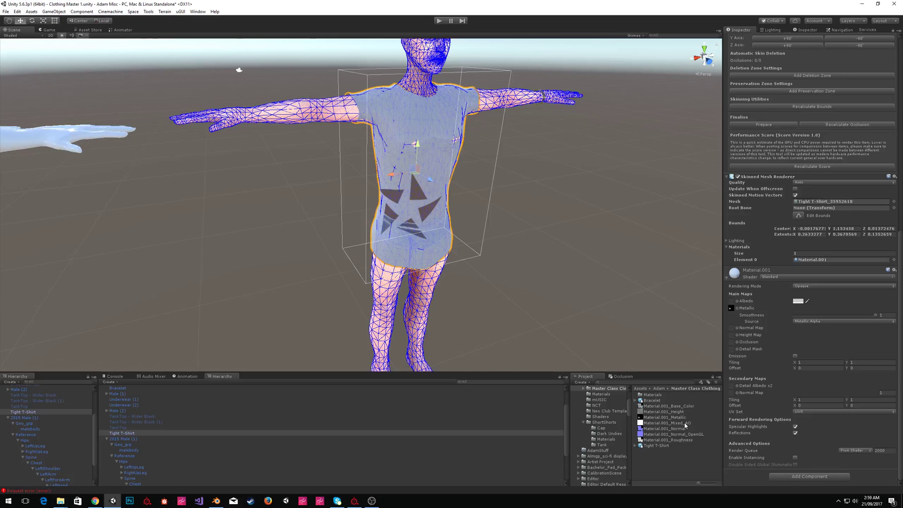
{"action": "left_click_drag", "start_coordinate": [685, 425], "coordinate": [731, 342]}
{"action": "left_click_drag", "start_coordinate": [738, 311], "coordinate": [731, 300]}
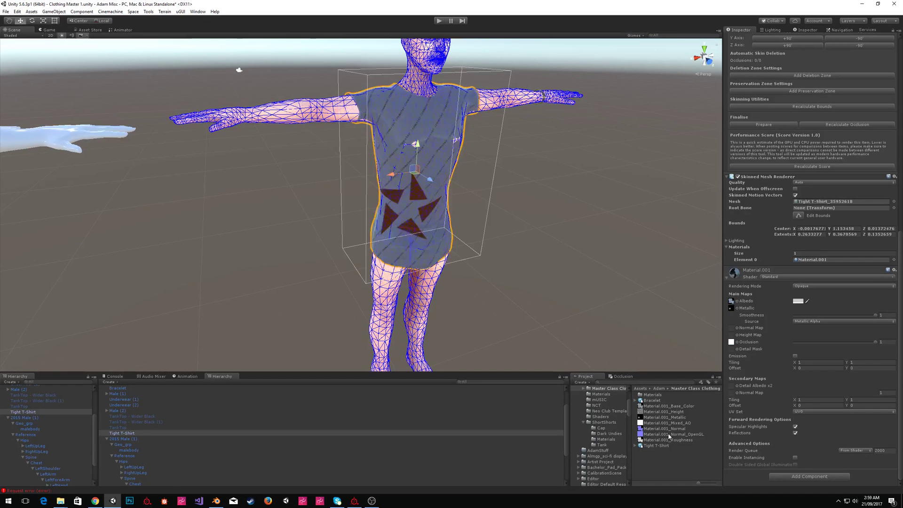
Assign the height and normal textures to the T-shirt's material and mark the normal texture as a normal map.
{"action": "left_click_drag", "start_coordinate": [680, 414], "coordinate": [731, 328]}
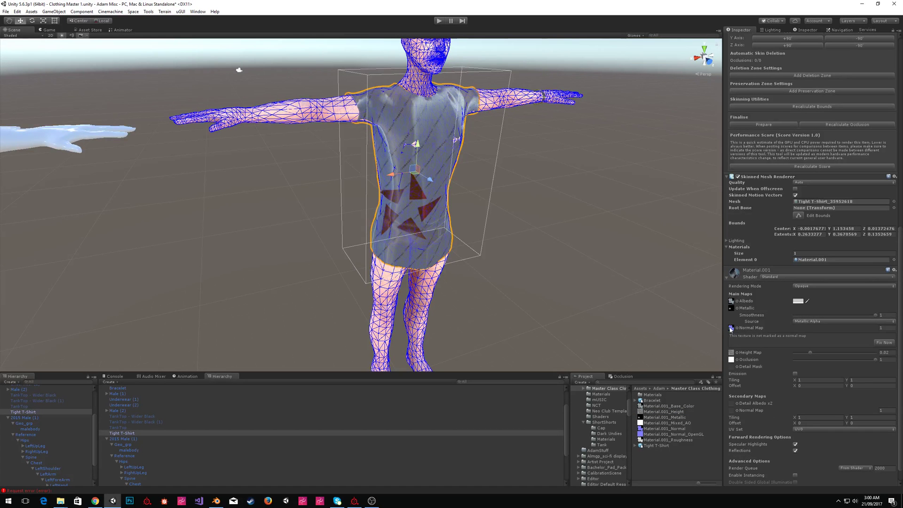
{"action": "left_click", "coordinate": [884, 343]}
{"action": "left_click", "coordinate": [565, 201]}
{"action": "right_click_drag", "start_coordinate": [566, 202], "coordinate": [424, 189]}
{"action": "left_click", "coordinate": [404, 191]}
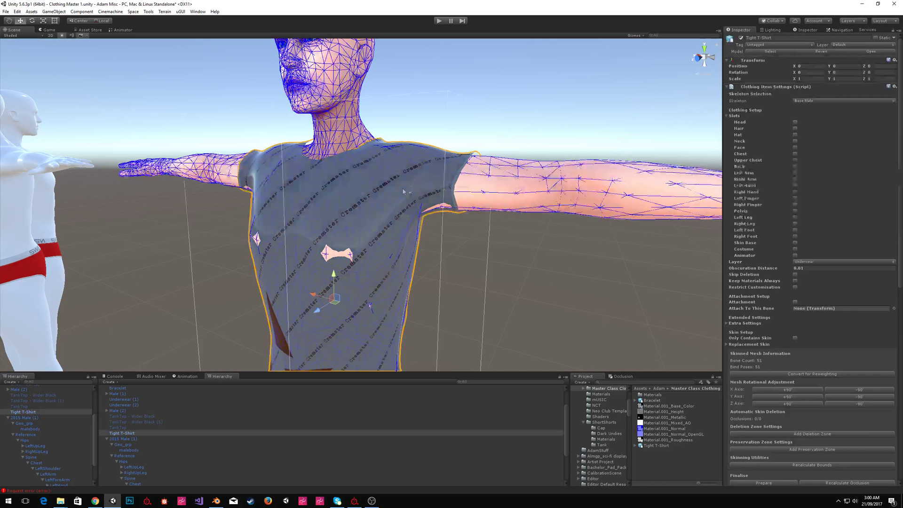
{"action": "scroll", "coordinate": [862, 410], "scroll_direction": "down", "scroll_amount": 10}
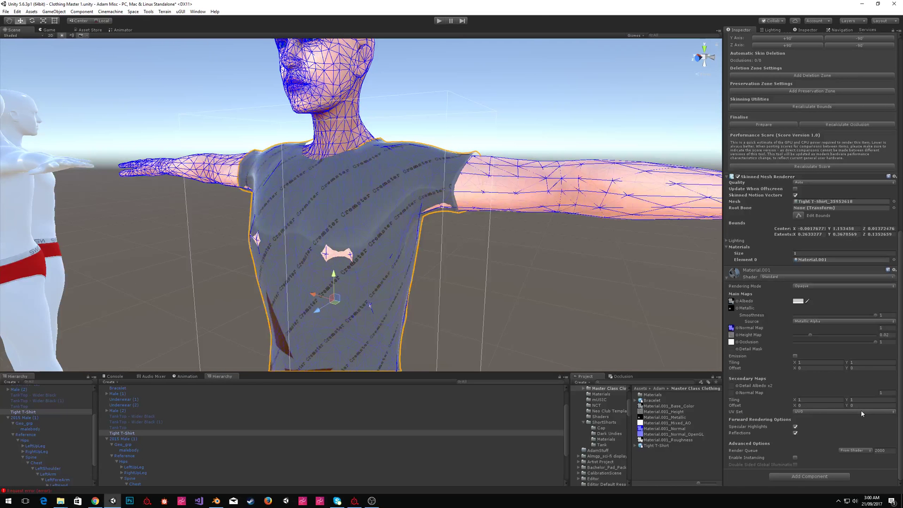
Switch to Substance Painter and set the texture export configuration to Unity 5 (Standard Metallic).
{"action": "key", "text": "alt+Tab"}
{"action": "key", "text": "alt+Tab"}
{"action": "key", "text": "alt+Tab"}
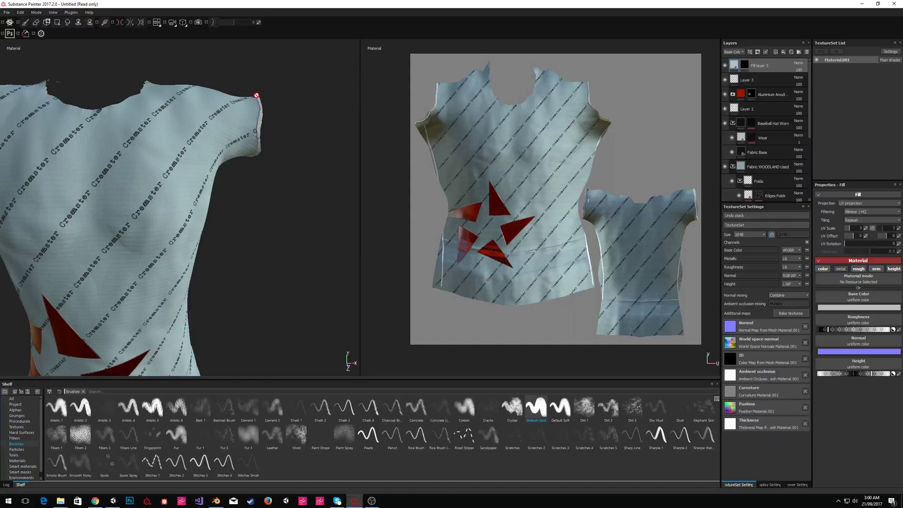
{"action": "left_click", "coordinate": [5, 13]}
{"action": "left_click", "coordinate": [28, 106]}
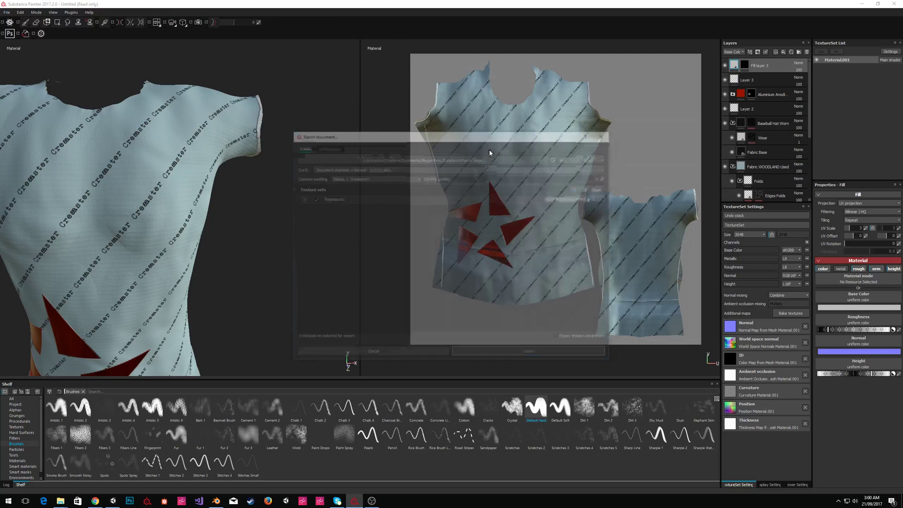
{"action": "left_click", "coordinate": [458, 169]}
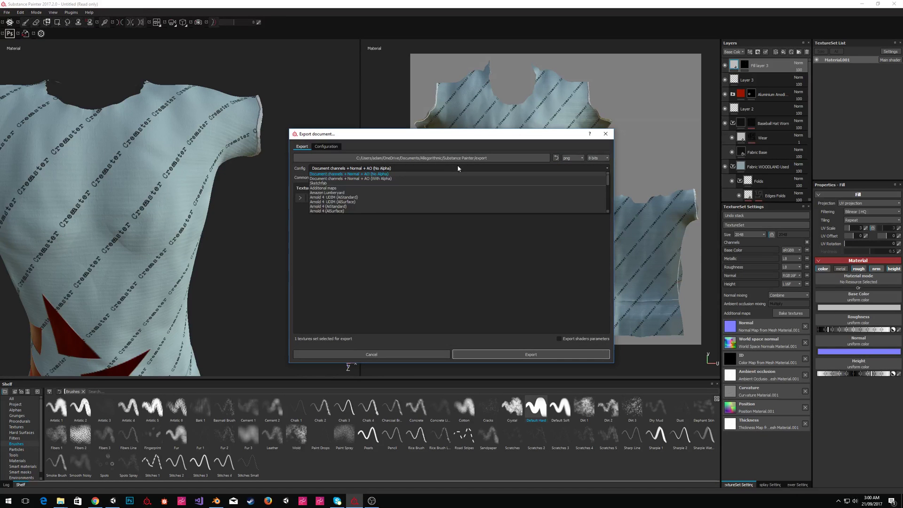
{"action": "scroll", "coordinate": [347, 184], "scroll_direction": "down", "scroll_amount": 5}
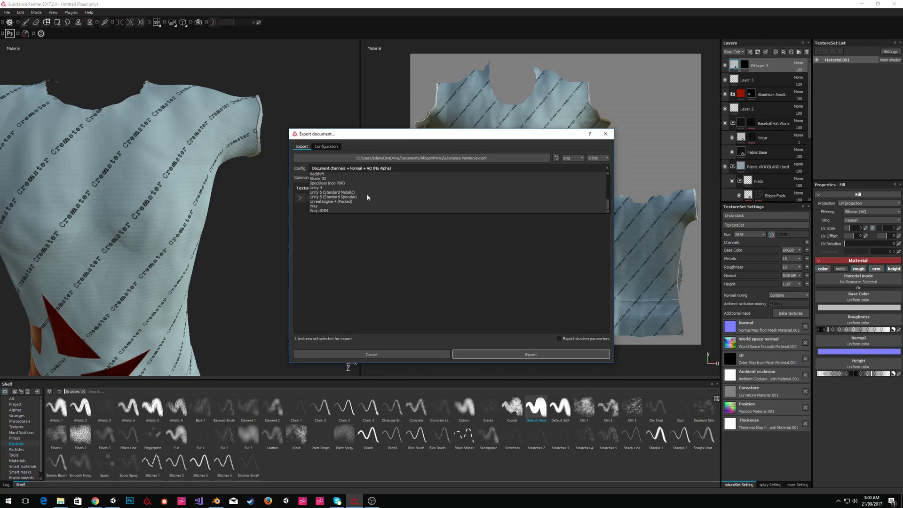
{"action": "left_click", "coordinate": [348, 192]}
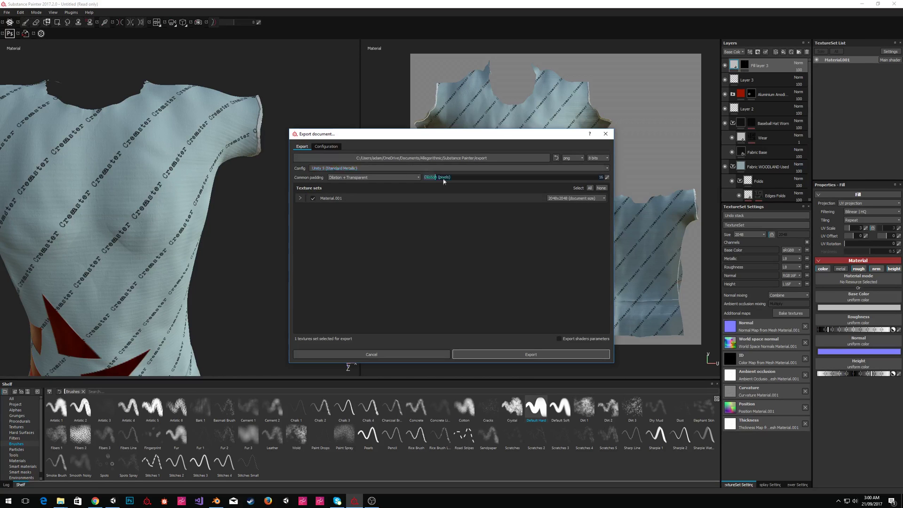
Set the export destination to the Unity project's Master Class Clothing folder and export the texture set.
{"action": "left_click", "coordinate": [466, 159]}
{"action": "key", "text": "alt+Tab"}
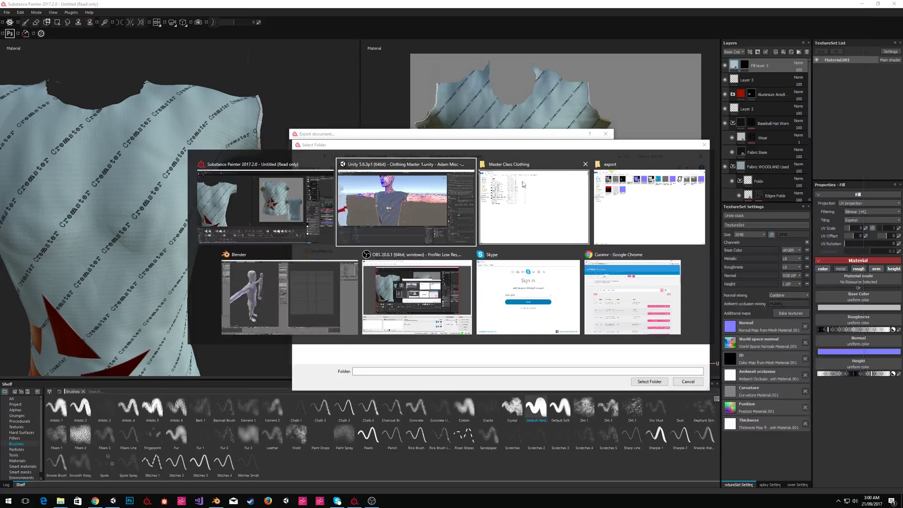
{"action": "key", "text": "alt+d"}
{"action": "key", "text": "alt+Tab"}
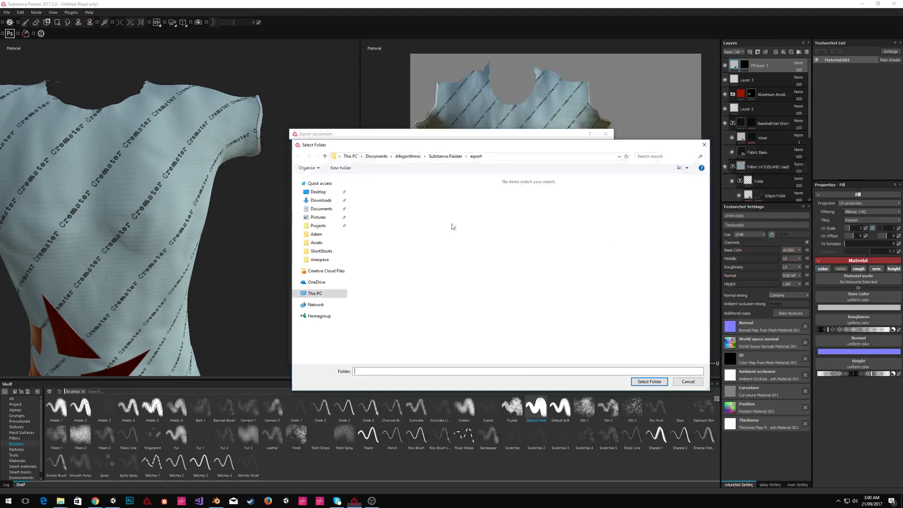
{"action": "type", "text": "C:\\Users\\Adam Frisby\\Projects\\Projects\\Adam Misc\\Adam Misc\\Assets\\Adam\\Master Class Clothing"}
{"action": "key", "text": "Return"}
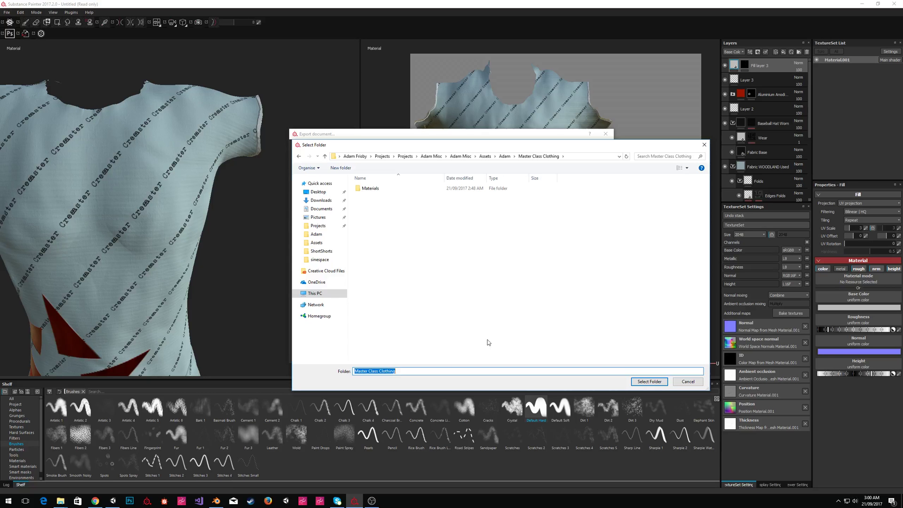
{"action": "left_click", "coordinate": [649, 382]}
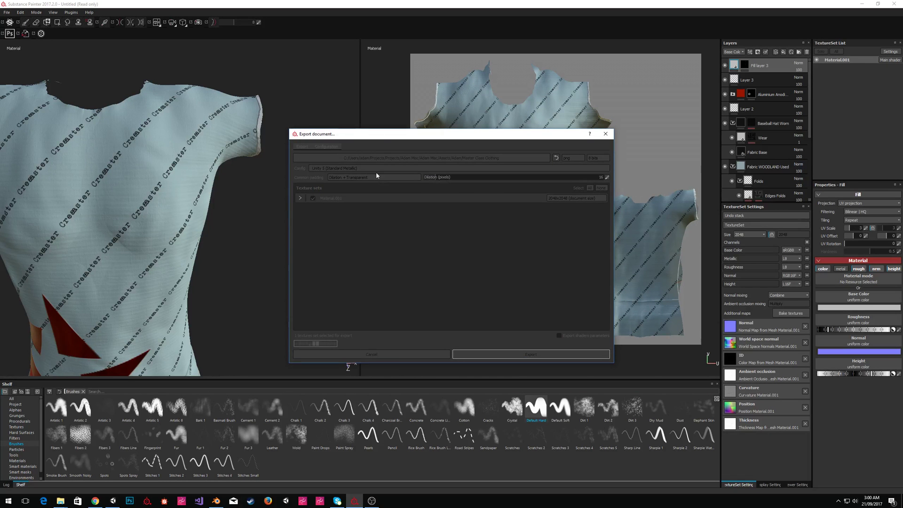
{"action": "left_click", "coordinate": [471, 256]}
In Unity, assign the new Tight T-Shirt MetallicSmoothness and Normal textures to the shirt's material and mark the latter as a normal map.
{"action": "key", "text": "alt+Tab"}
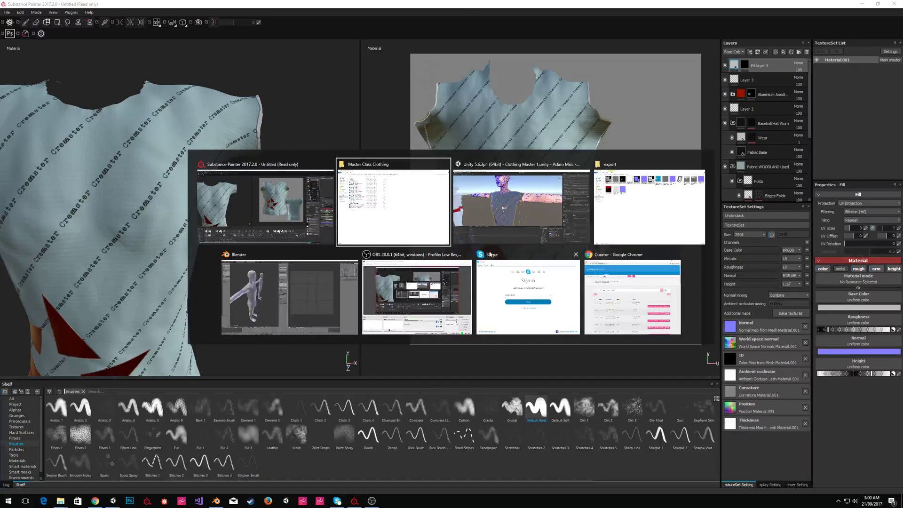
{"action": "left_click", "coordinate": [474, 203]}
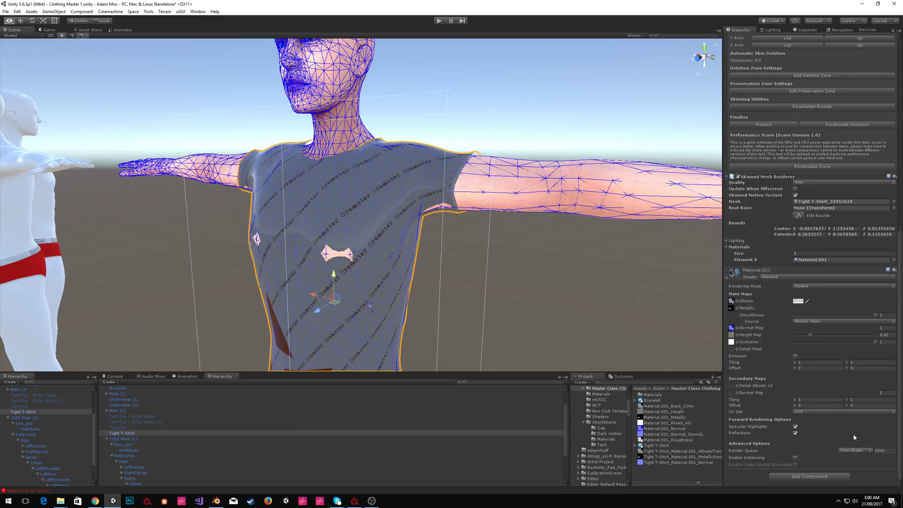
{"action": "left_click_drag", "start_coordinate": [712, 439], "coordinate": [731, 301]}
{"action": "mouse_move", "coordinate": [690, 459]}
{"action": "left_mouse_down"}
{"action": "mouse_move", "coordinate": [746, 412]}
{"action": "mouse_move", "coordinate": [732, 310]}
{"action": "left_mouse_up"}
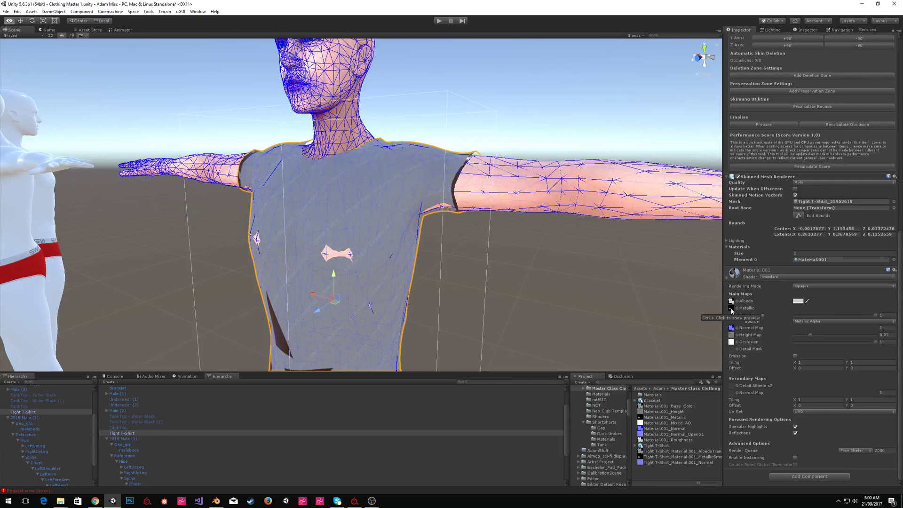
{"action": "left_click_drag", "start_coordinate": [686, 463], "coordinate": [732, 328]}
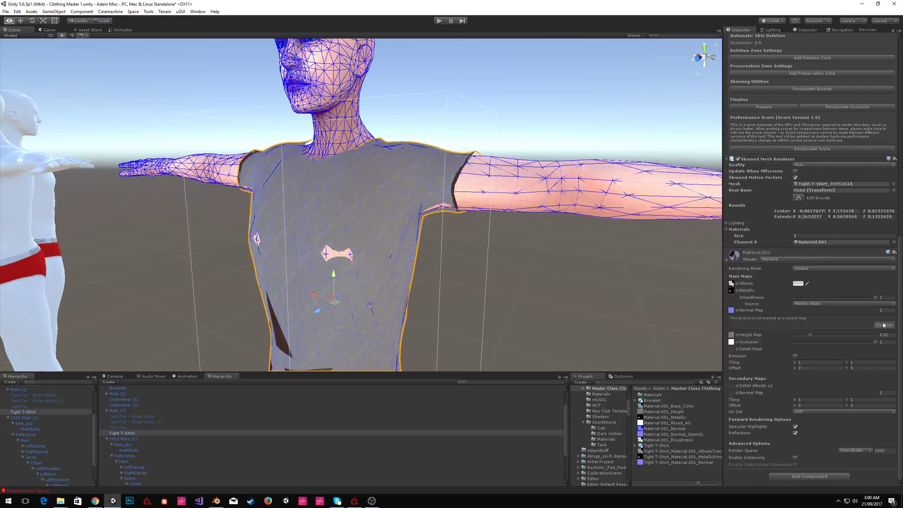
{"action": "left_click", "coordinate": [882, 324]}
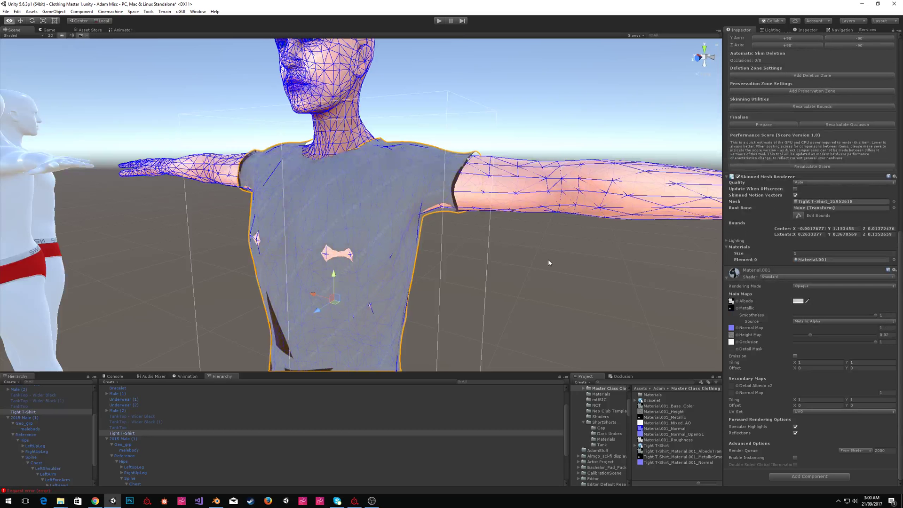
Set the shirt material's albedo map to the Tight T-Shirt AlbedoTransparency texture and check the deselected shirt on the character.
{"action": "left_click", "coordinate": [580, 264]}
{"action": "right_click_drag", "start_coordinate": [421, 253], "coordinate": [397, 256]}
{"action": "key", "text": "w"}
{"action": "key", "text": "s"}
{"action": "key", "text": "w"}
{"action": "left_click", "coordinate": [396, 257]}
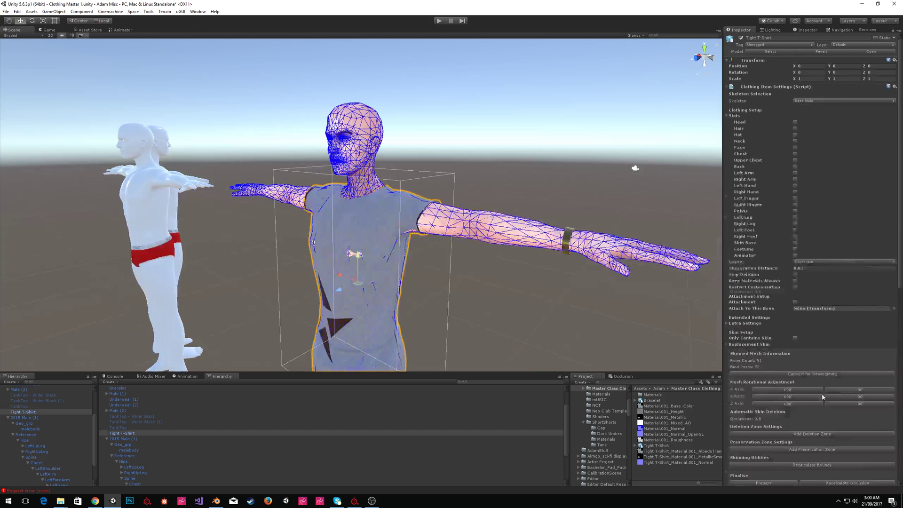
{"action": "scroll", "coordinate": [821, 393], "scroll_direction": "down", "scroll_amount": 10}
{"action": "left_click", "coordinate": [731, 301]}
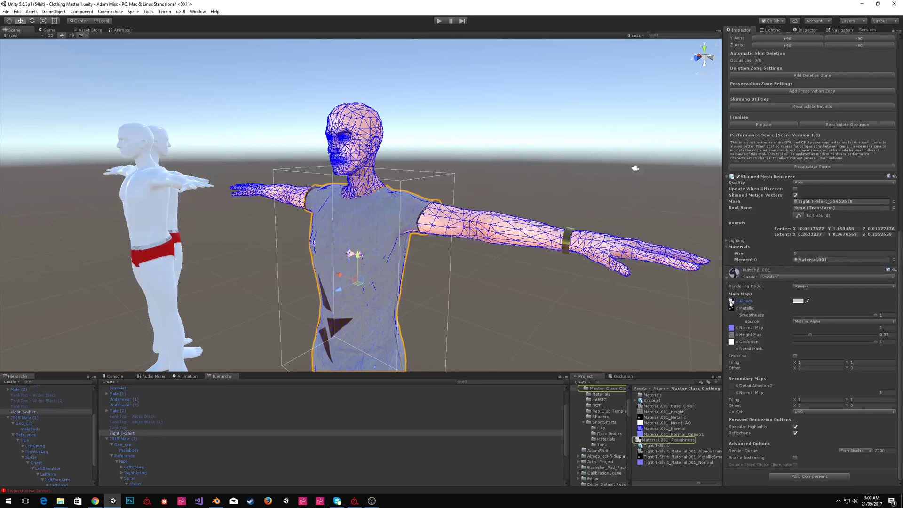
{"action": "left_click_drag", "start_coordinate": [676, 450], "coordinate": [731, 301]}
{"action": "left_click", "coordinate": [527, 262]}
{"action": "mouse_move", "coordinate": [494, 141]}
{"action": "right_mouse_down"}
{"action": "mouse_move", "coordinate": [423, 141]}
{"action": "mouse_move", "coordinate": [597, 131]}
{"action": "mouse_move", "coordinate": [636, 120]}
{"action": "mouse_move", "coordinate": [509, 187]}
{"action": "mouse_move", "coordinate": [465, 188]}
{"action": "right_mouse_up"}
{"action": "key", "text": "alt+Tab"}
{"action": "key", "text": "alt+Tab"}
{"action": "left_click", "coordinate": [466, 188]}
{"action": "left_click", "coordinate": [552, 195]}
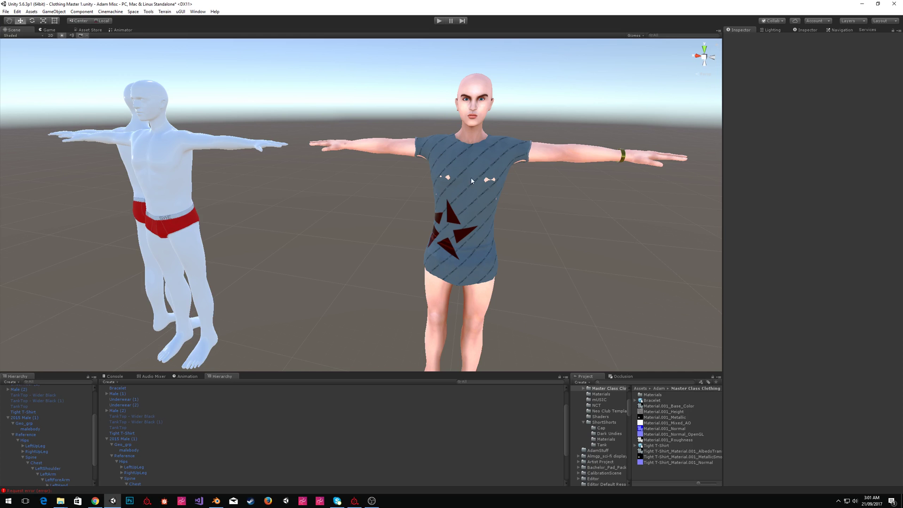
Add a point light to the scene and align it with the current view.
{"action": "left_click", "coordinate": [54, 12]}
{"action": "mouse_move", "coordinate": [94, 51]}
{"action": "left_click", "coordinate": [163, 58]}
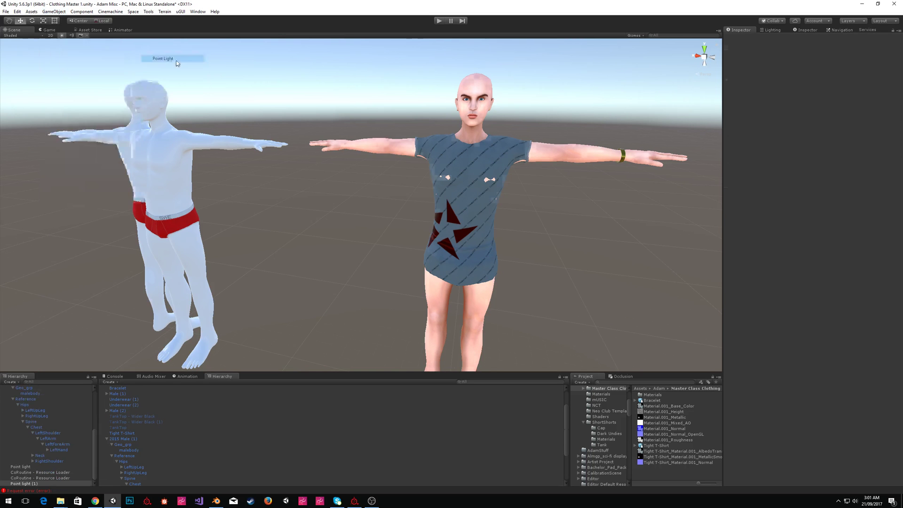
{"action": "key", "text": "w"}
{"action": "right_click_drag", "start_coordinate": [437, 176], "coordinate": [348, 177]}
{"action": "key", "text": "a"}
{"action": "key", "text": "s"}
{"action": "key", "text": "ctrl+shift+f"}
{"action": "key", "text": "d"}
{"action": "key", "text": "w"}
{"action": "key", "text": "s"}
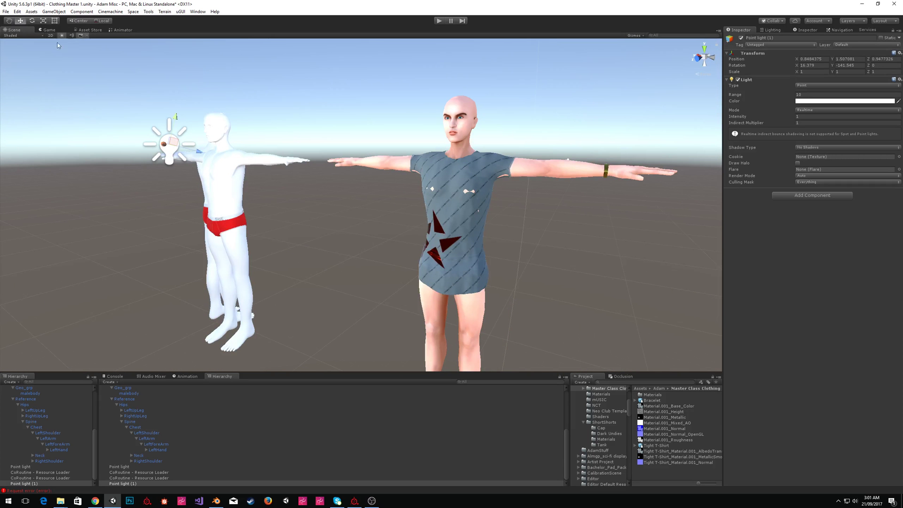
Use global handle orientation and move the point light in front of the character wearing the T-shirt.
{"action": "left_click", "coordinate": [102, 20]}
{"action": "left_click_drag", "start_coordinate": [143, 147], "coordinate": [463, 222], "text": "alt"}
{"action": "left_click", "coordinate": [536, 237]}
{"action": "right_click_drag", "start_coordinate": [536, 237], "coordinate": [592, 232]}
Add a Cloth component to the tight T-shirt object.
{"action": "left_click", "coordinate": [401, 190]}
{"action": "scroll", "coordinate": [830, 274], "scroll_direction": "down", "scroll_amount": 10}
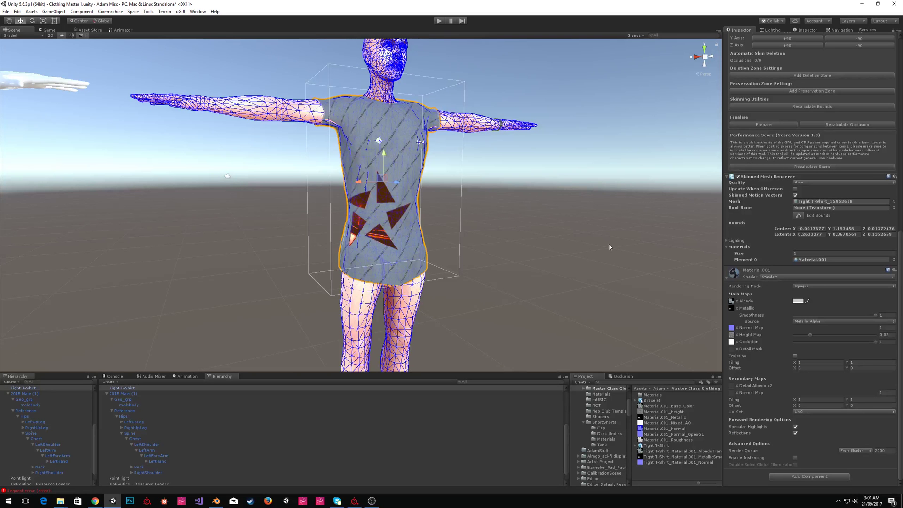
{"action": "left_click", "coordinate": [798, 476]}
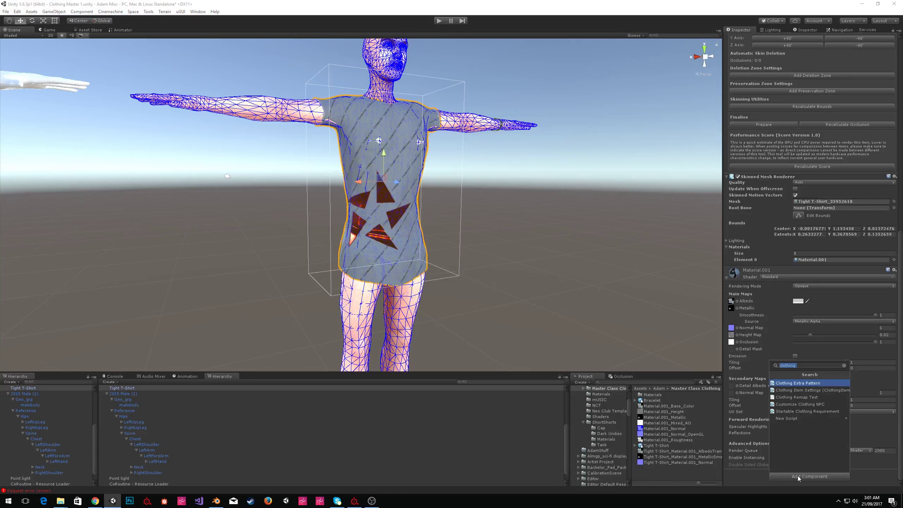
{"action": "type", "text": "cloth"}
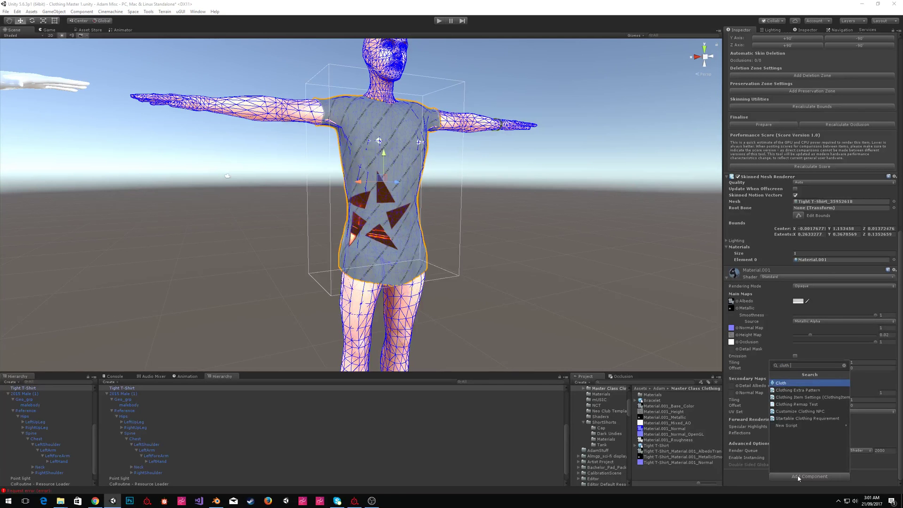
{"action": "key", "text": "Return"}
{"action": "right_click_drag", "start_coordinate": [442, 185], "coordinate": [522, 214]}
{"action": "key", "text": "s"}
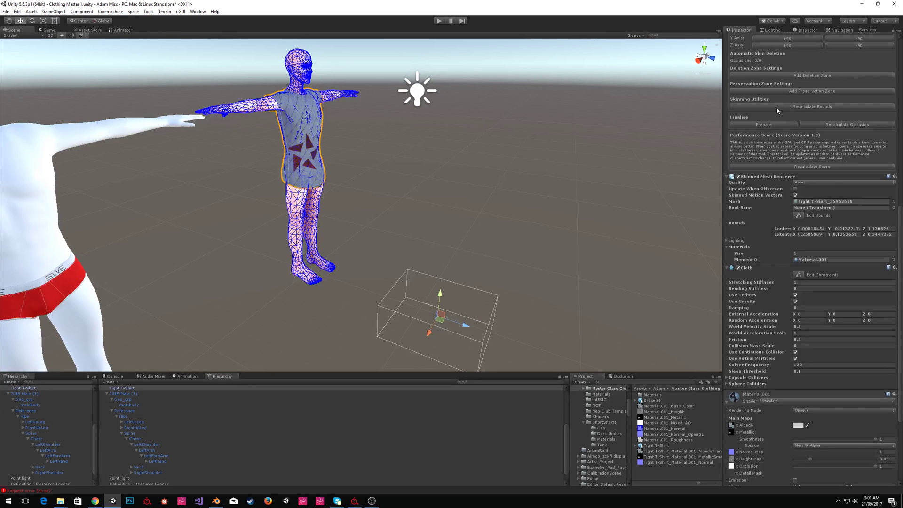
{"action": "right_click", "coordinate": [745, 224]}
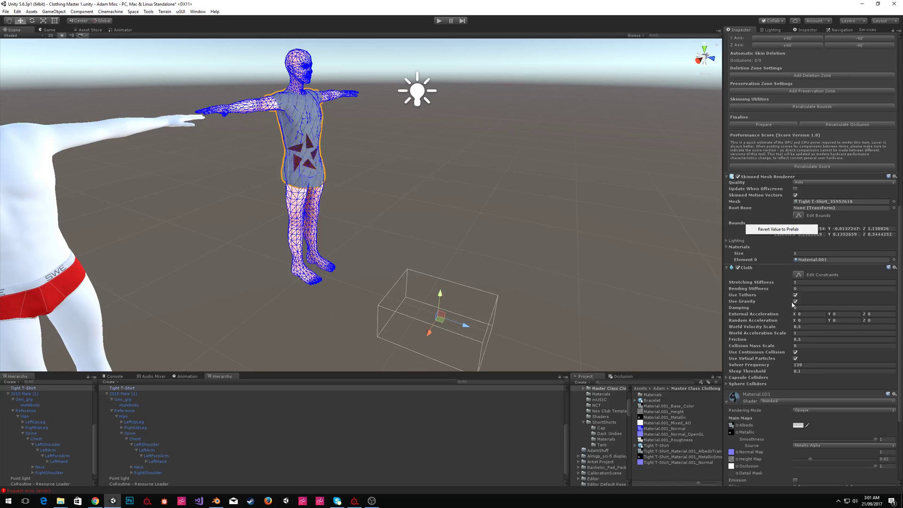
{"action": "left_click", "coordinate": [496, 207]}
{"action": "mouse_move", "coordinate": [494, 204]}
{"action": "left_mouse_down", "text": "alt"}
{"action": "mouse_move", "coordinate": [595, 189]}
{"action": "mouse_move", "coordinate": [484, 196]}
{"action": "left_mouse_up", "text": "alt"}
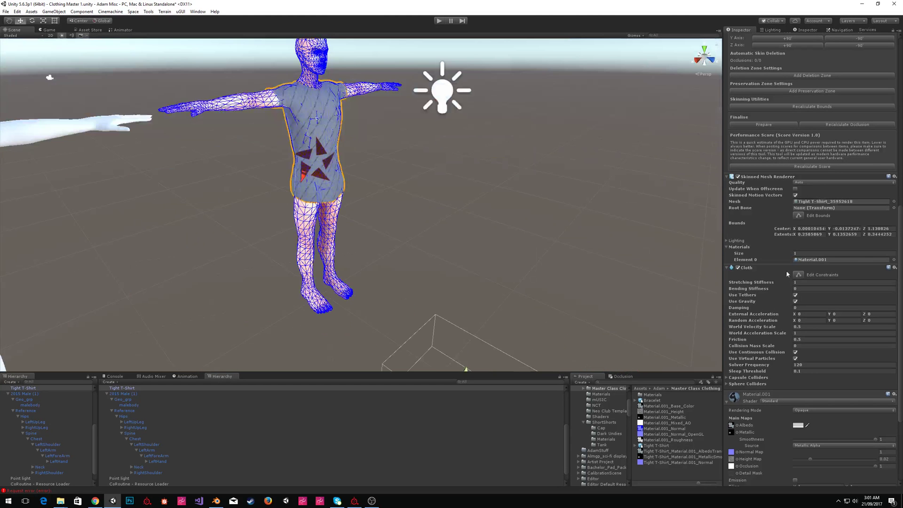
Inspect the shirt's lower side and hem in the Cloth constraint editing mode, leaving that mode again.
{"action": "left_click", "coordinate": [797, 275]}
{"action": "right_click_drag", "start_coordinate": [343, 182], "coordinate": [464, 174]}
{"action": "key", "text": "a"}
{"action": "key", "text": "w"}
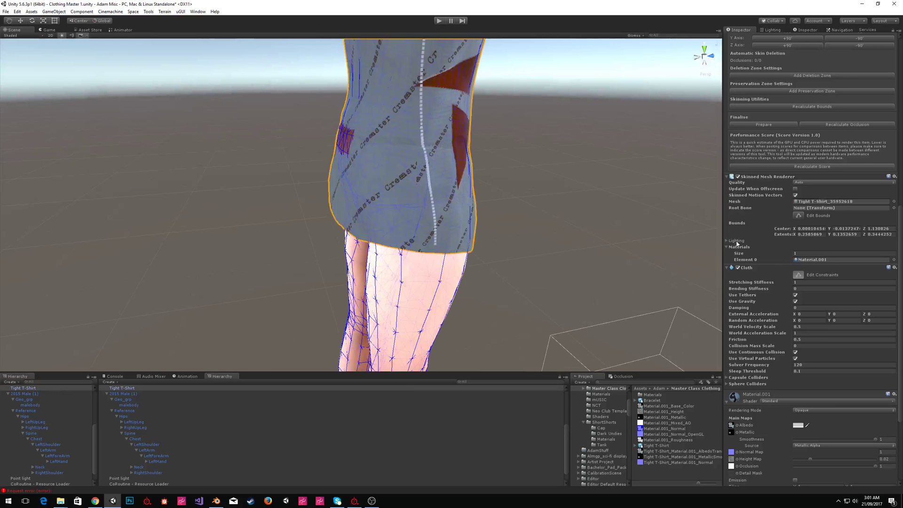
{"action": "left_click", "coordinate": [797, 275]}
{"action": "right_click_drag", "start_coordinate": [509, 205], "coordinate": [560, 214]}
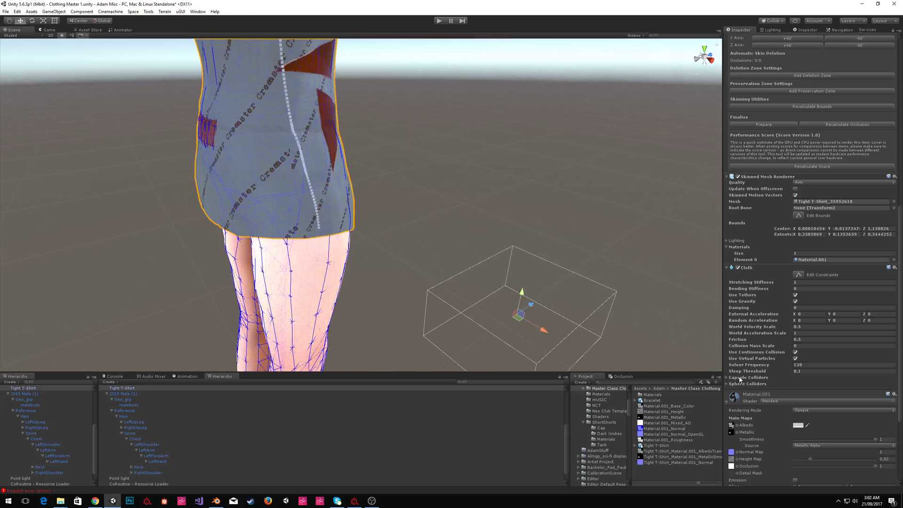
Examine how the T-shirt's lower part sits around the character's hips and legs.
{"action": "double_click", "coordinate": [737, 378]}
{"action": "right_click_drag", "start_coordinate": [483, 142], "coordinate": [538, 284]}
{"action": "key", "text": "s"}
{"action": "key", "text": "d"}
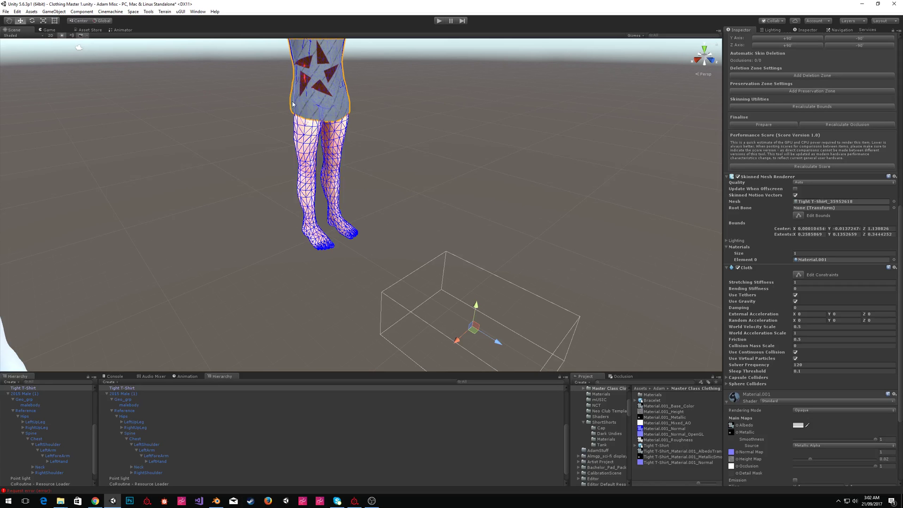
{"action": "right_click_drag", "start_coordinate": [359, 102], "coordinate": [438, 132]}
{"action": "key", "text": "s"}
{"action": "key", "text": "w"}
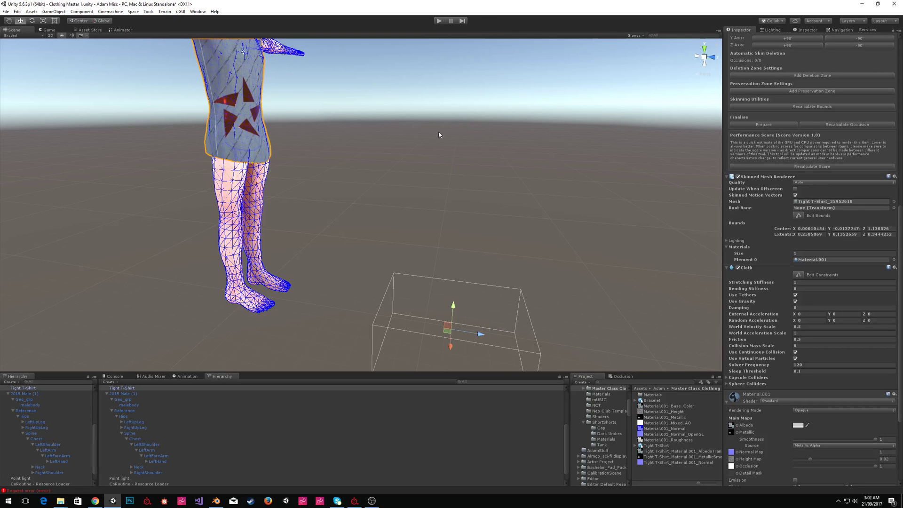
{"action": "mouse_move", "coordinate": [332, 156]}
{"action": "right_mouse_down"}
{"action": "mouse_move", "coordinate": [395, 150]}
{"action": "mouse_move", "coordinate": [338, 165]}
{"action": "right_mouse_up"}
{"action": "key", "text": "a"}
{"action": "key", "text": "s"}
{"action": "key", "text": "d"}
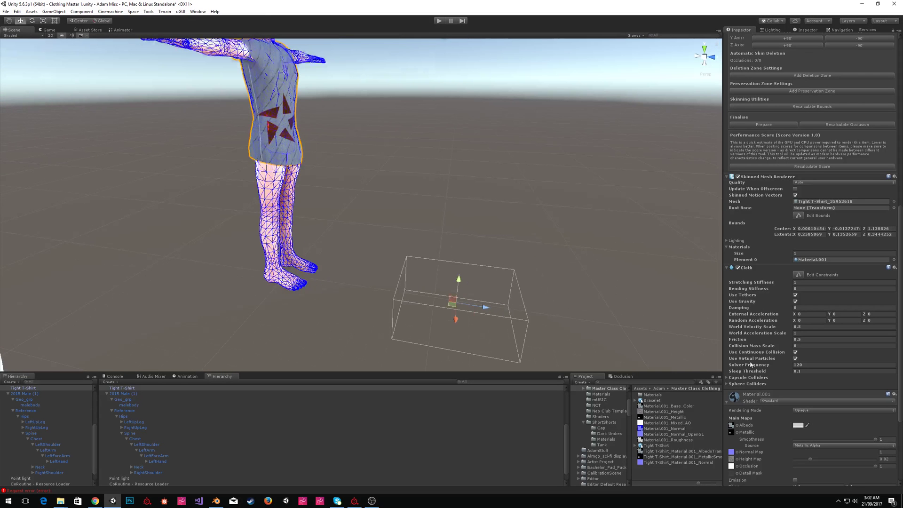
Expand the LeftUpLeg and RightUpLeg bones and inspect where the upper and lower leg bones sit on the character.
{"action": "left_click", "coordinate": [23, 427]}
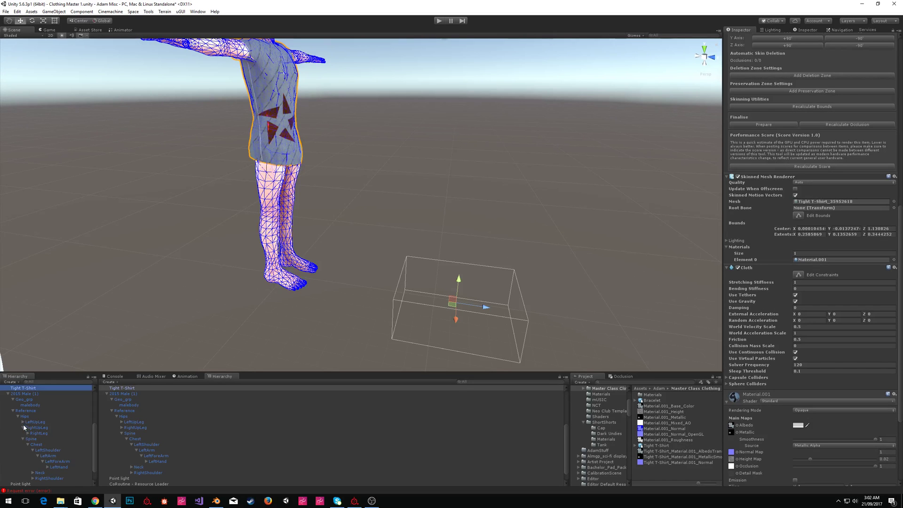
{"action": "left_click", "coordinate": [23, 422]}
{"action": "left_click", "coordinate": [46, 421]}
{"action": "right_click_drag", "start_coordinate": [461, 235], "coordinate": [328, 212]}
{"action": "key", "text": "d"}
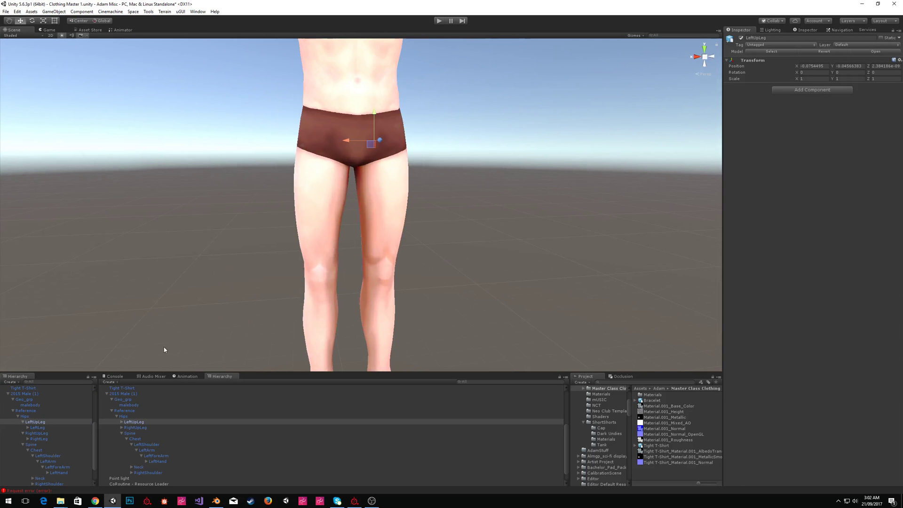
{"action": "left_click", "coordinate": [37, 427]}
{"action": "left_click", "coordinate": [41, 433]}
{"action": "left_click", "coordinate": [40, 439]}
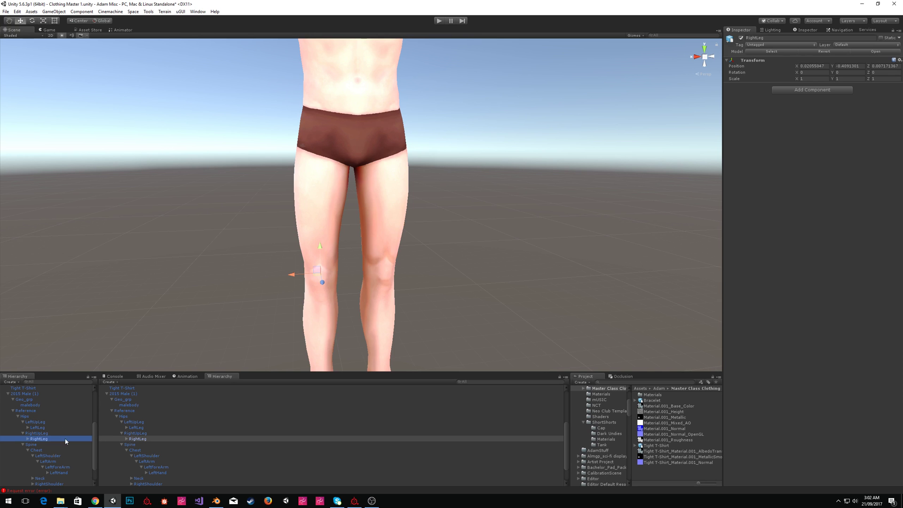
Set the size of the Sphere Colliders list on the Tight T-Shirt's Cloth component to 2.
{"action": "left_click", "coordinate": [44, 386]}
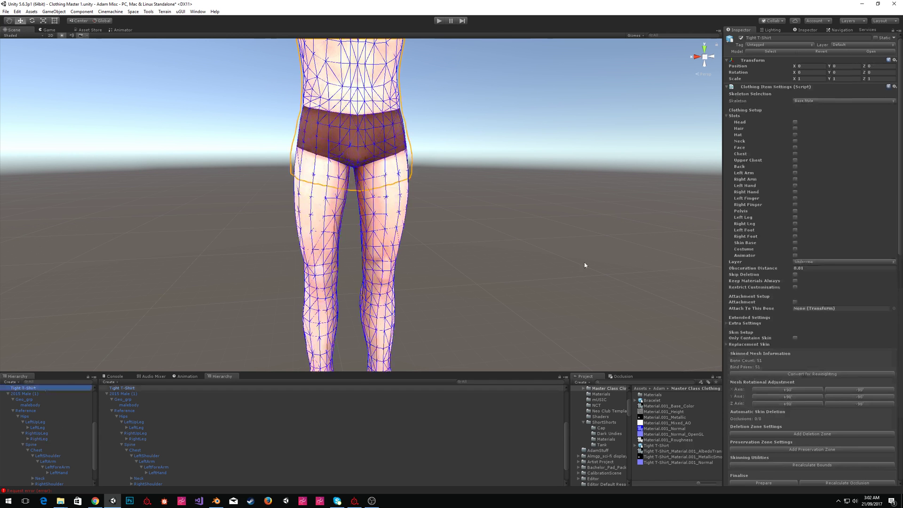
{"action": "scroll", "coordinate": [831, 373], "scroll_direction": "down", "scroll_amount": 15}
{"action": "right_click_drag", "start_coordinate": [423, 211], "coordinate": [505, 239]}
{"action": "key", "text": "s"}
{"action": "key", "text": "a"}
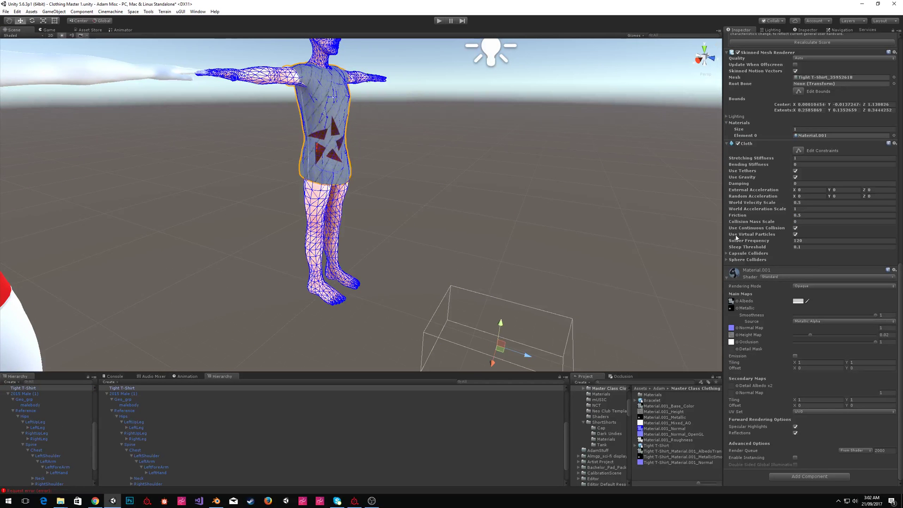
{"action": "left_click", "coordinate": [727, 259]}
{"action": "left_click", "coordinate": [727, 259]}
{"action": "left_click", "coordinate": [727, 260]}
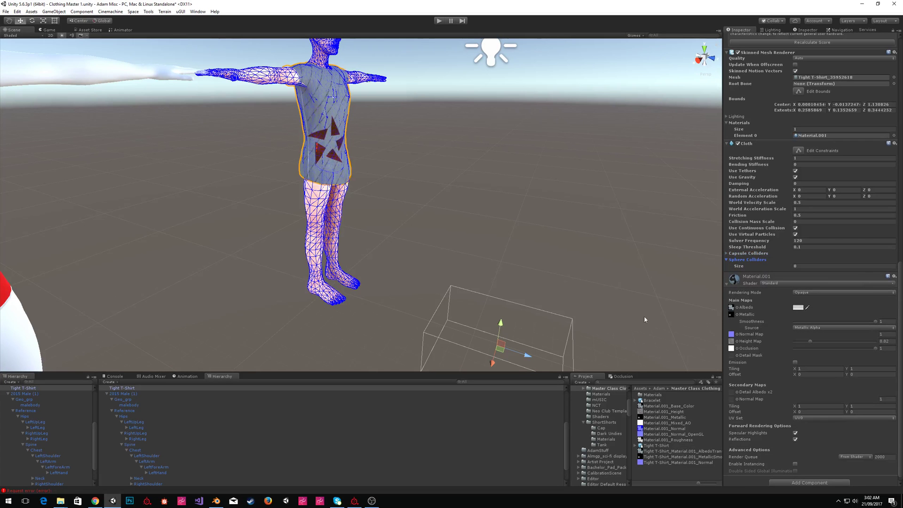
{"action": "left_click", "coordinate": [830, 266]}
{"action": "type", "text": "2"}
{"action": "key", "text": "Return"}
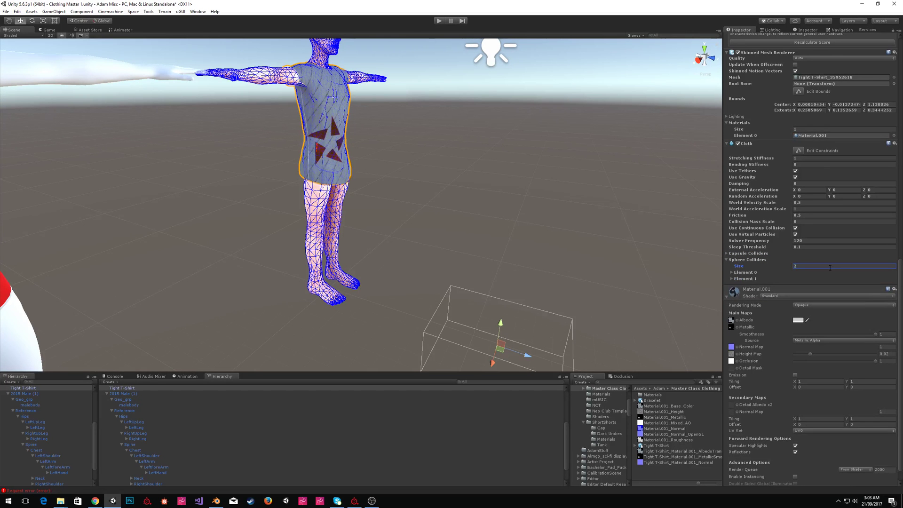
Expand both sphere collider elements and try to assign LeftUpLeg as the first collider of Element 0.
{"action": "scroll", "coordinate": [783, 272], "scroll_direction": "down", "scroll_amount": 1}
{"action": "left_click", "coordinate": [742, 260]}
{"action": "left_click", "coordinate": [741, 254]}
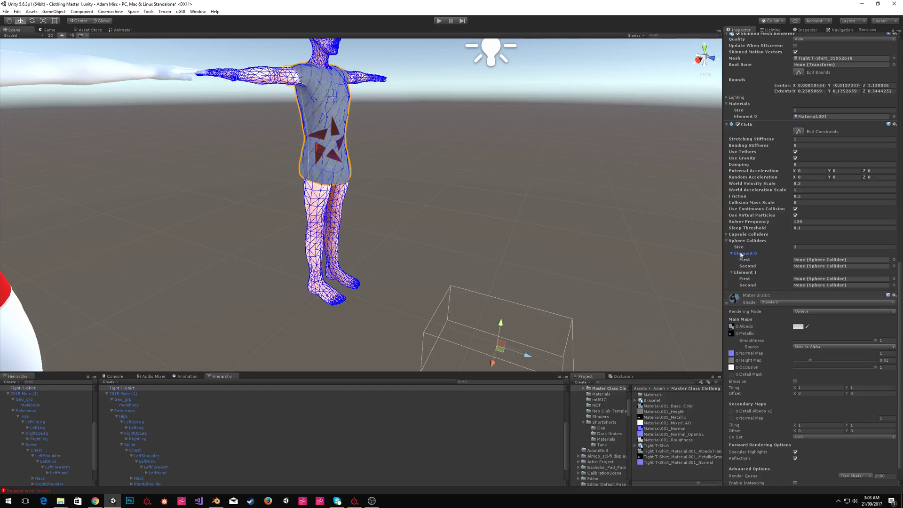
{"action": "left_click_drag", "start_coordinate": [36, 424], "coordinate": [798, 260]}
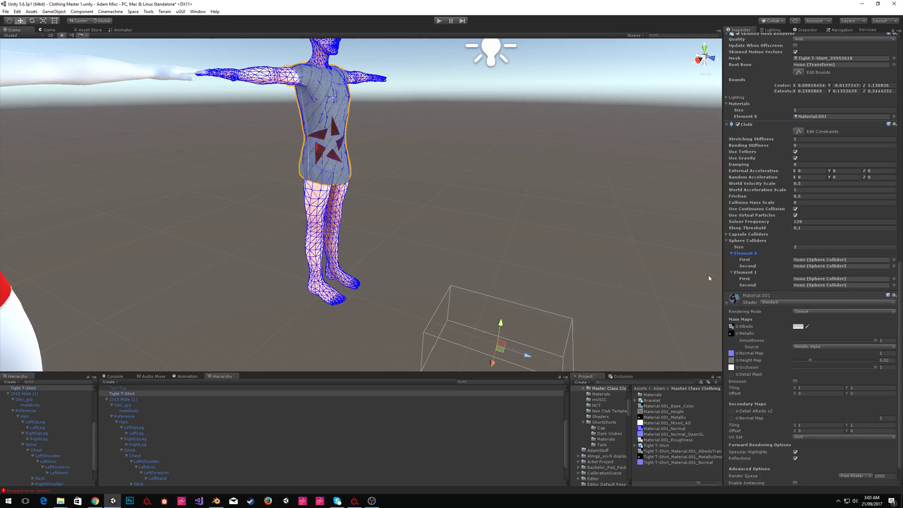
Add a Sphere Collider component to the LeftUpLeg, LeftLeg, RightUpLeg and RightLeg bones together.
{"action": "left_click", "coordinate": [33, 422]}
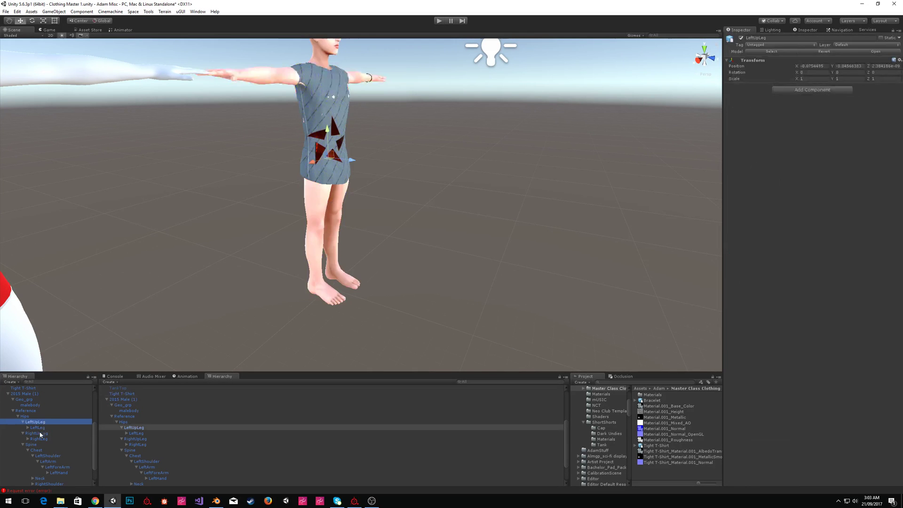
{"action": "left_click", "coordinate": [42, 439], "text": "shift"}
{"action": "key", "text": "f"}
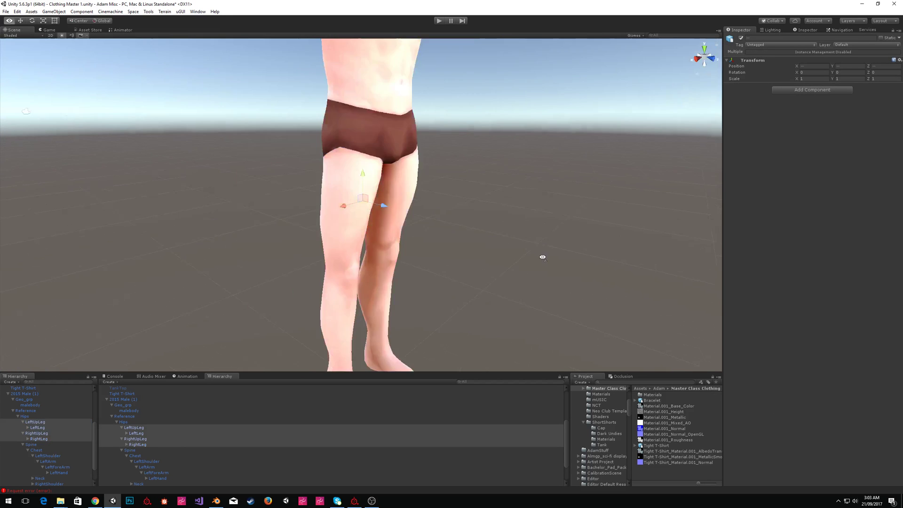
{"action": "right_click_drag", "start_coordinate": [543, 257], "coordinate": [534, 242]}
{"action": "left_click", "coordinate": [818, 90]}
{"action": "type", "text": "sphere"}
{"action": "key", "text": "Return"}
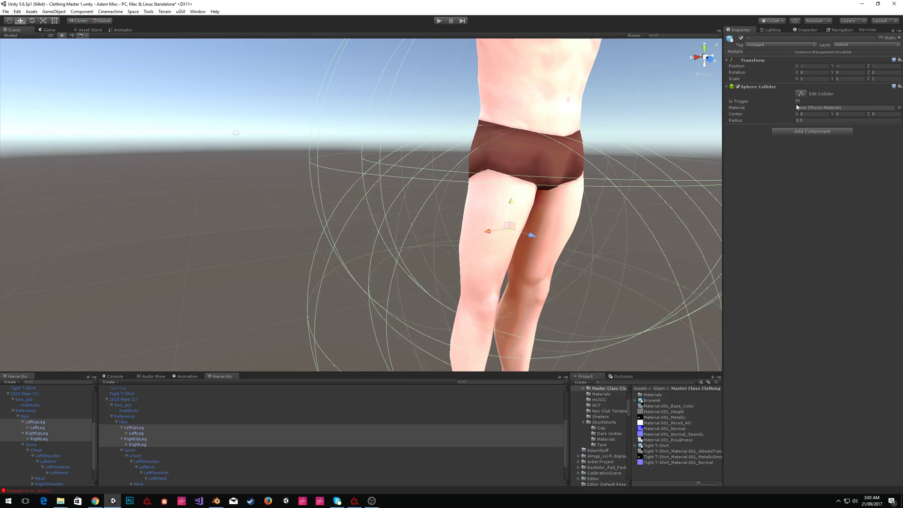
Set the radius of the four leg sphere colliders to 0.1 and their centre Z to 0.04.
{"action": "left_click_drag", "start_coordinate": [793, 121], "coordinate": [779, 121]}
{"action": "mouse_move", "coordinate": [607, 169]}
{"action": "left_mouse_down", "text": "alt"}
{"action": "mouse_move", "coordinate": [581, 165]}
{"action": "mouse_move", "coordinate": [614, 162]}
{"action": "left_mouse_up", "text": "alt"}
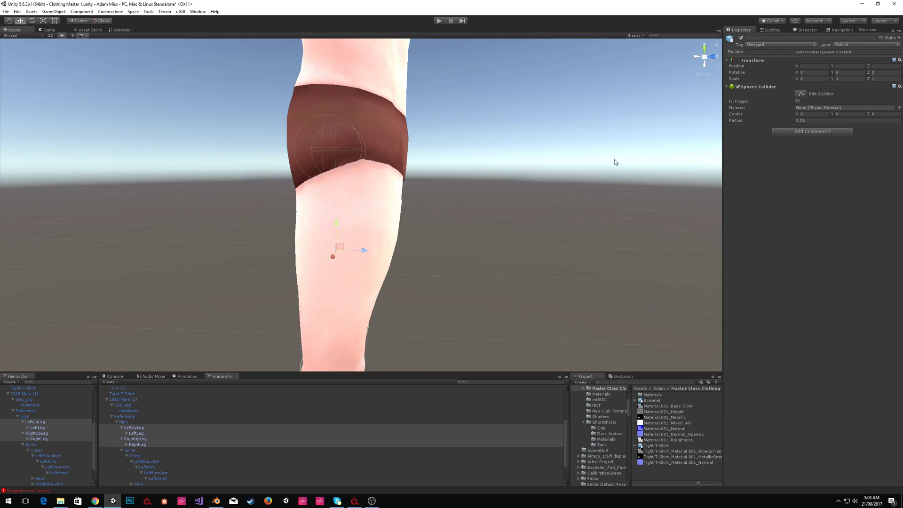
{"action": "left_click_drag", "start_coordinate": [793, 123], "coordinate": [795, 124]}
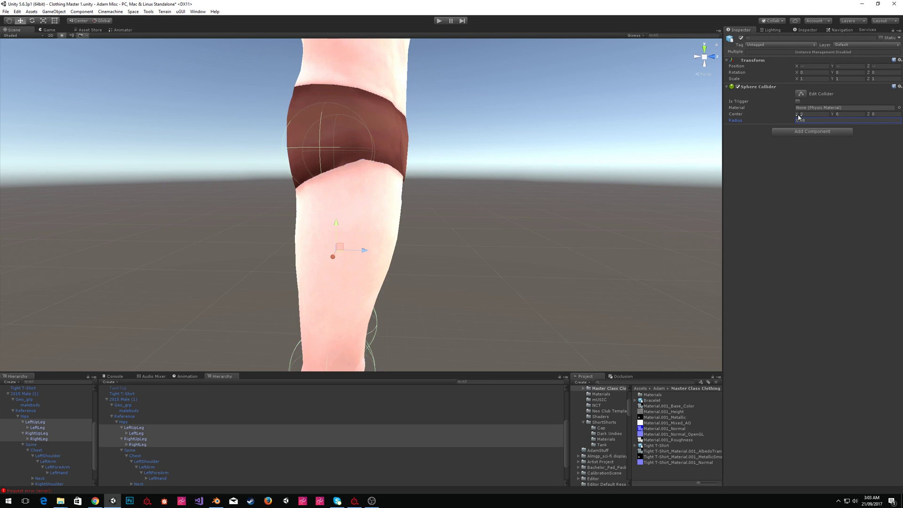
{"action": "left_click", "coordinate": [834, 114]}
{"action": "left_click_drag", "start_coordinate": [868, 114], "coordinate": [873, 115]}
{"action": "right_click_drag", "start_coordinate": [570, 136], "coordinate": [288, 136]}
{"action": "key", "text": "s"}
{"action": "key", "text": "w"}
{"action": "left_click", "coordinate": [807, 121]}
{"action": "type", "text": "1d"}
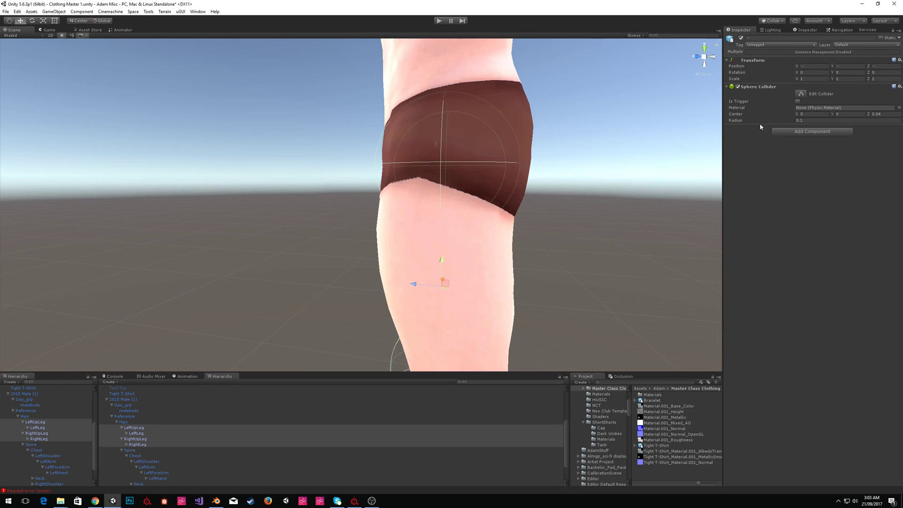
Fine-tune the centre Z of the four leg sphere colliders to 0.03.
{"action": "double_click", "coordinate": [894, 115]}
{"action": "key", "text": "BackSpace"}
{"action": "type", "text": "2"}
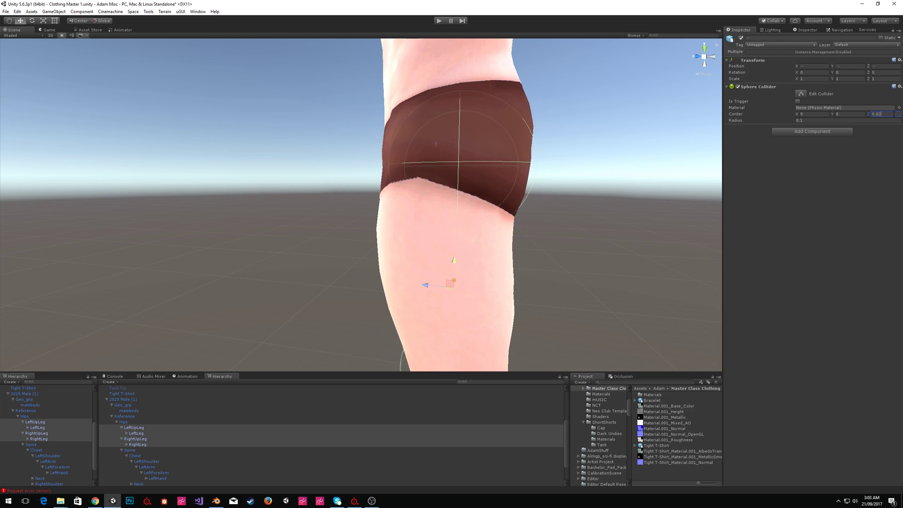
{"action": "key", "text": "BackSpace"}
{"action": "type", "text": "3"}
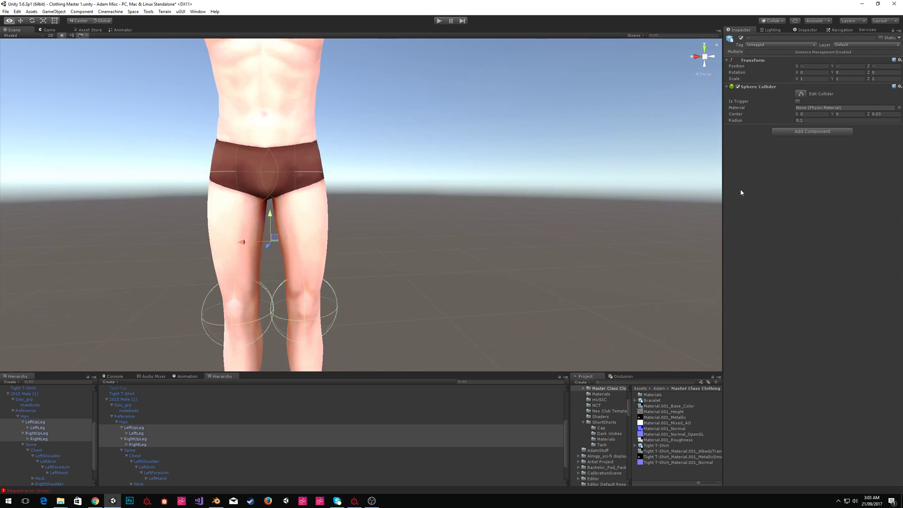
Set the sphere colliders of the LeftLeg and RightLeg bones to centre Z 0 and radius 0.05.
{"action": "left_click", "coordinate": [40, 427]}
{"action": "left_click", "coordinate": [44, 438], "text": "ctrl"}
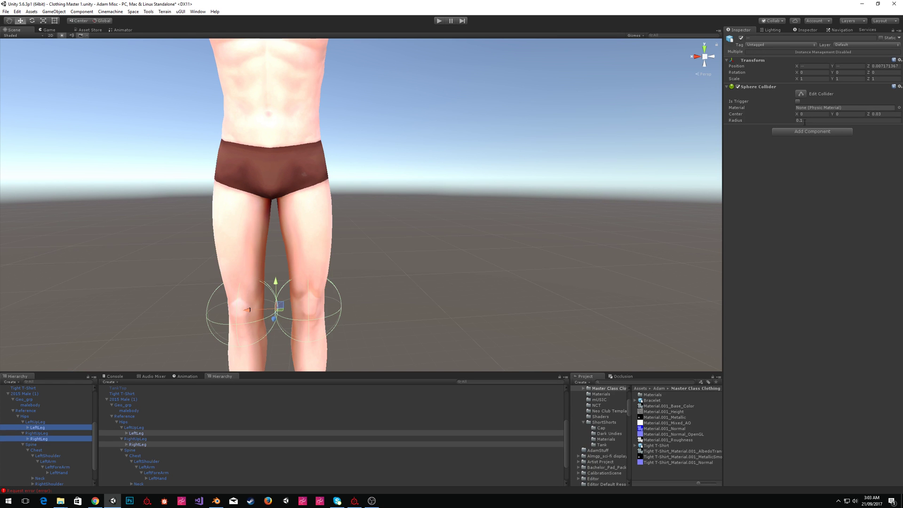
{"action": "left_click_drag", "start_coordinate": [353, 211], "coordinate": [506, 245], "text": "alt"}
{"action": "right_click_drag", "start_coordinate": [506, 245], "coordinate": [520, 222]}
{"action": "key", "text": "w"}
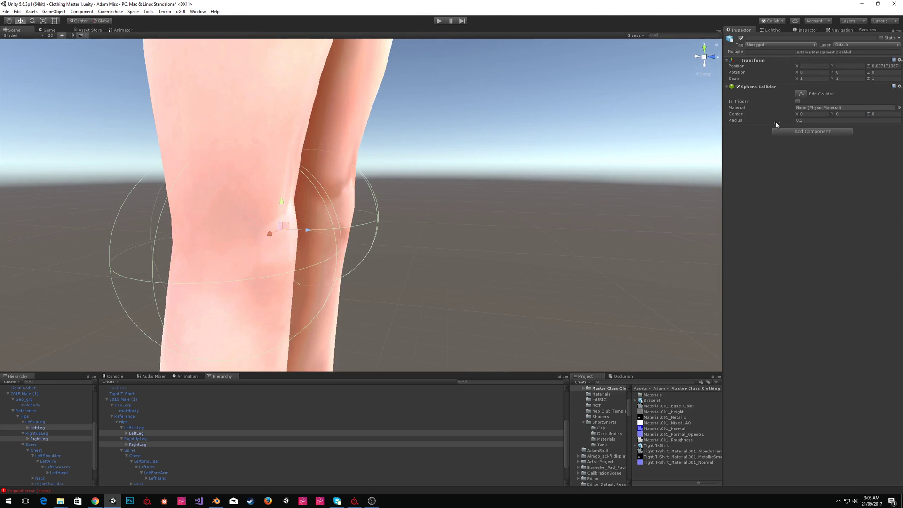
{"action": "left_click_drag", "start_coordinate": [794, 123], "coordinate": [792, 123]}
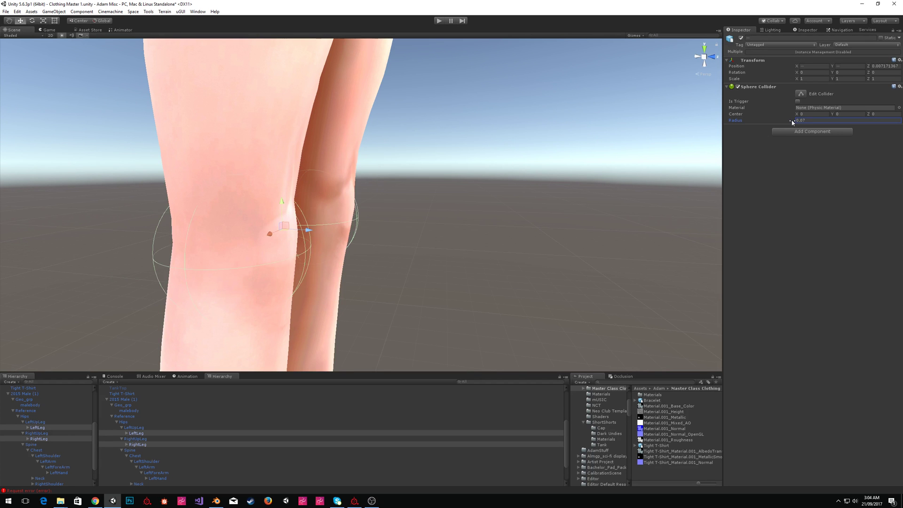
{"action": "left_click", "coordinate": [820, 120]}
{"action": "type", "text": "0.05"}
{"action": "key", "text": "s"}
{"action": "right_click_drag", "start_coordinate": [639, 132], "coordinate": [506, 178]}
{"action": "key", "text": "w"}
Assign LeftUpLeg and LeftLeg as the first and second sphere colliders of Element 0 in the Tight T-Shirt's Cloth component.
{"action": "left_click", "coordinate": [37, 422]}
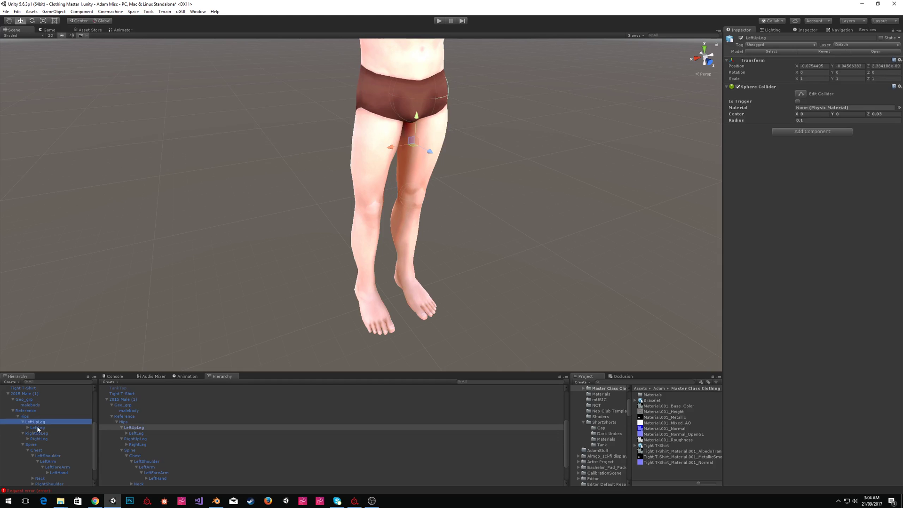
{"action": "left_click", "coordinate": [35, 417]}
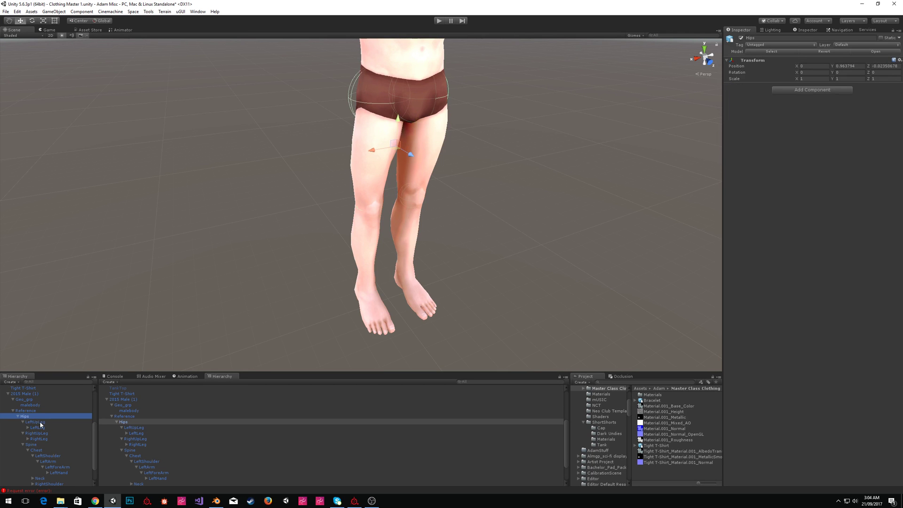
{"action": "left_click", "coordinate": [39, 422]}
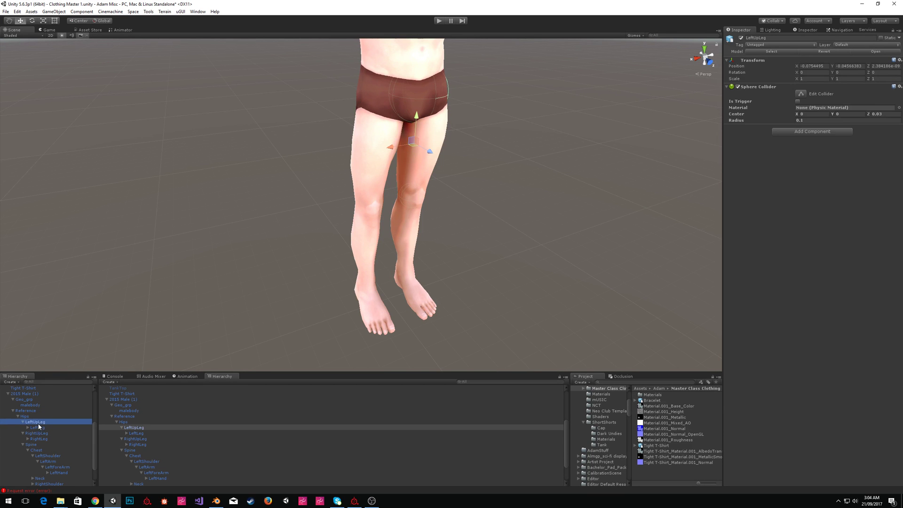
{"action": "left_click", "coordinate": [28, 387]}
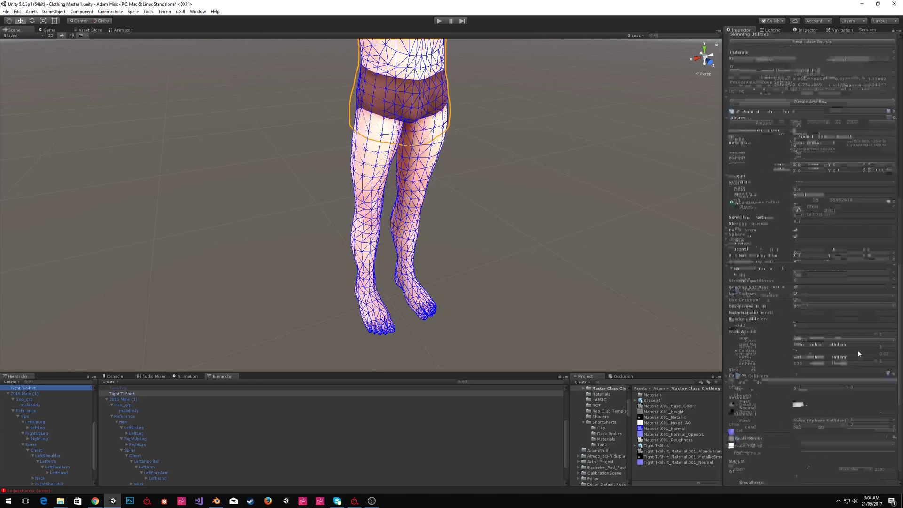
{"action": "left_click_drag", "start_coordinate": [37, 424], "coordinate": [802, 254]}
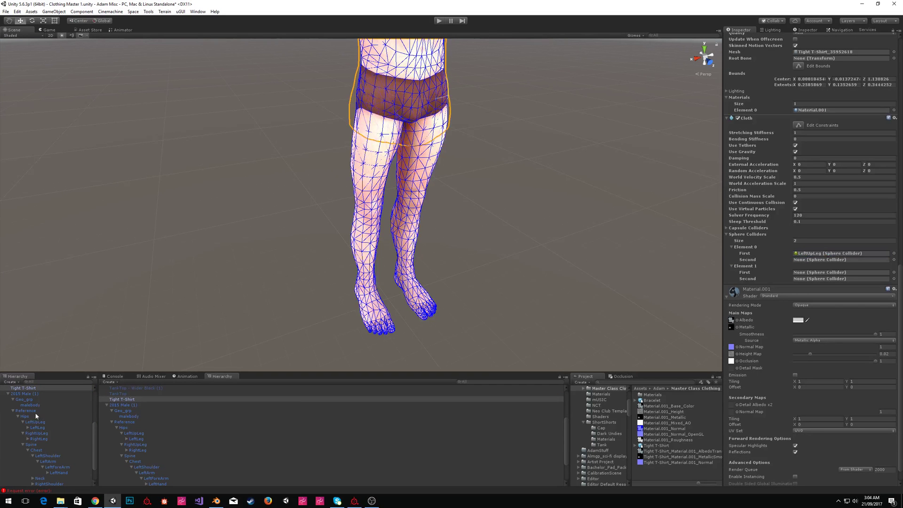
{"action": "left_click_drag", "start_coordinate": [40, 429], "coordinate": [826, 259]}
Assign RightUpLeg and RightLeg as the first and second sphere colliders of Element 1 in the Cloth component.
{"action": "left_click_drag", "start_coordinate": [410, 188], "coordinate": [422, 99], "text": "alt"}
{"action": "key", "text": "s"}
{"action": "right_click_drag", "start_coordinate": [422, 99], "coordinate": [484, 105]}
{"action": "key", "text": "w"}
{"action": "key", "text": "s"}
{"action": "left_click_drag", "start_coordinate": [48, 435], "coordinate": [811, 274]}
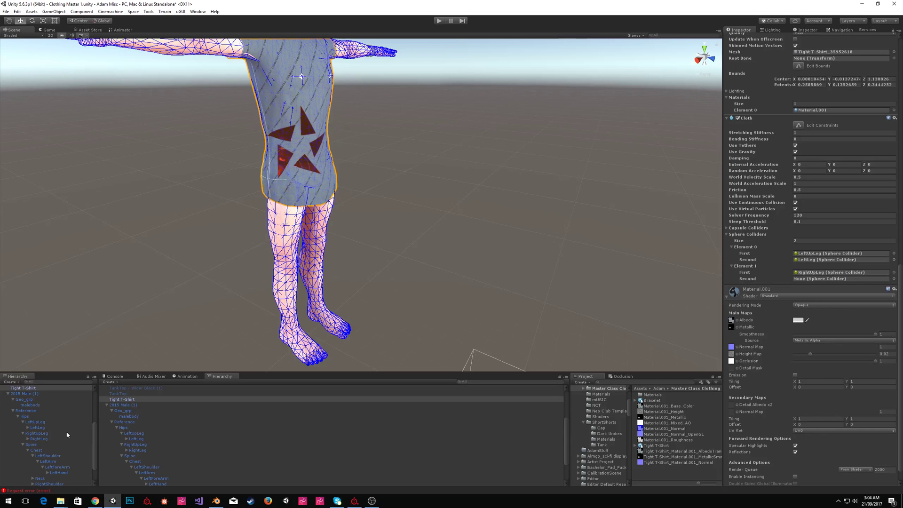
{"action": "left_click_drag", "start_coordinate": [49, 439], "coordinate": [825, 279]}
Examine the shirt's hem and the character's upper legs from the side at close range.
{"action": "left_click_drag", "start_coordinate": [676, 266], "coordinate": [627, 134], "text": "alt"}
{"action": "scroll", "coordinate": [536, 142], "scroll_direction": "up", "scroll_amount": 5}
{"action": "right_click_drag", "start_coordinate": [627, 134], "coordinate": [513, 149]}
{"action": "key", "text": "a"}
{"action": "key", "text": "w"}
{"action": "key", "text": "s"}
{"action": "key", "text": "w"}
{"action": "key", "text": "s"}
{"action": "key", "text": "d"}
{"action": "key", "text": "w"}
Copy the Tight T-Shirt's Clothing Item Settings component and remove it from the object.
{"action": "scroll", "coordinate": [847, 183], "scroll_direction": "up", "scroll_amount": 9}
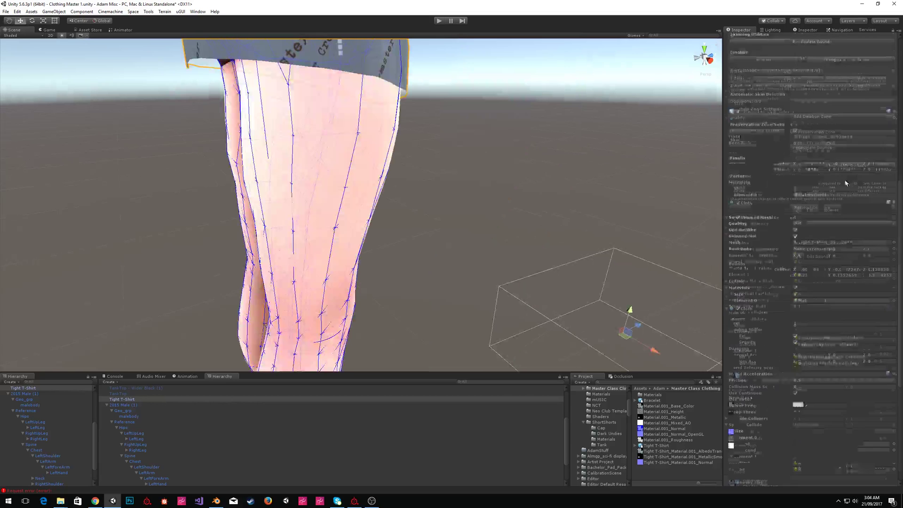
{"action": "scroll", "coordinate": [845, 183], "scroll_direction": "up", "scroll_amount": 10}
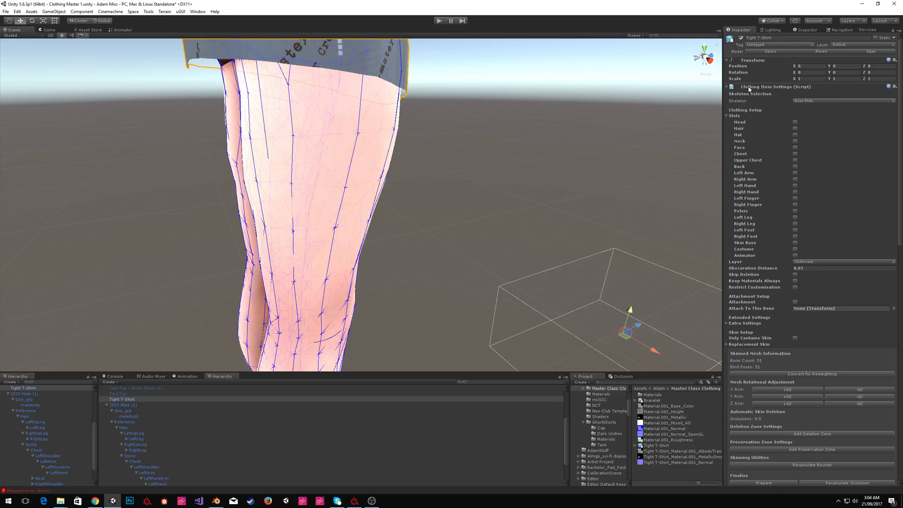
{"action": "right_click", "coordinate": [749, 88]}
{"action": "left_click", "coordinate": [776, 125]}
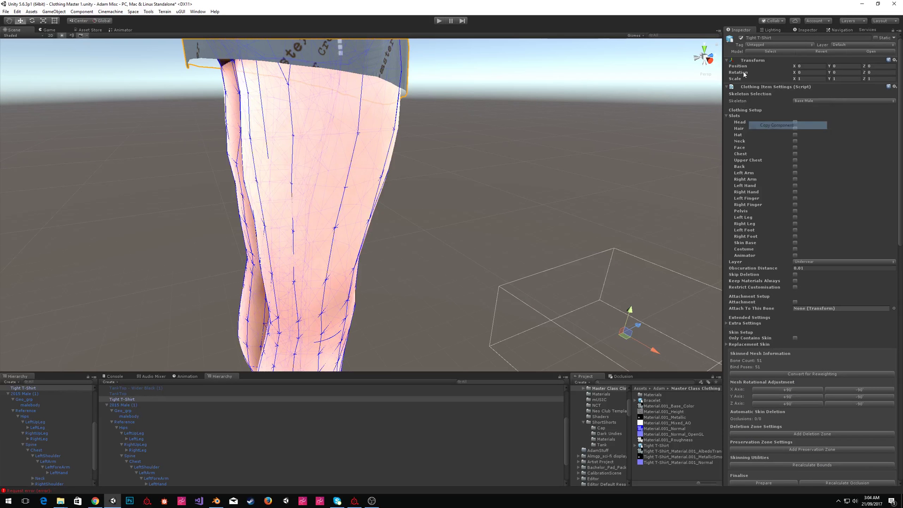
{"action": "right_click", "coordinate": [761, 87]}
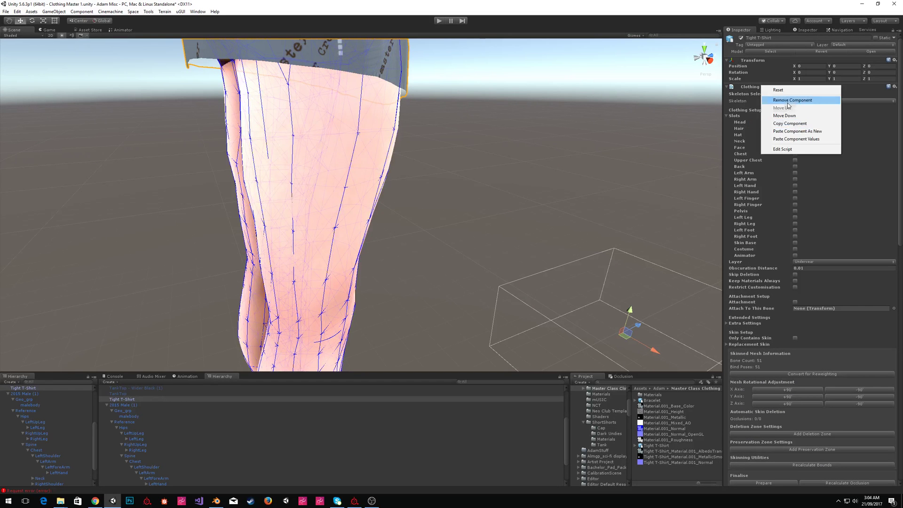
{"action": "left_click", "coordinate": [788, 102]}
{"action": "left_click_drag", "start_coordinate": [494, 153], "coordinate": [587, 151], "text": "alt"}
{"action": "scroll", "coordinate": [856, 360], "scroll_direction": "down", "scroll_amount": 3}
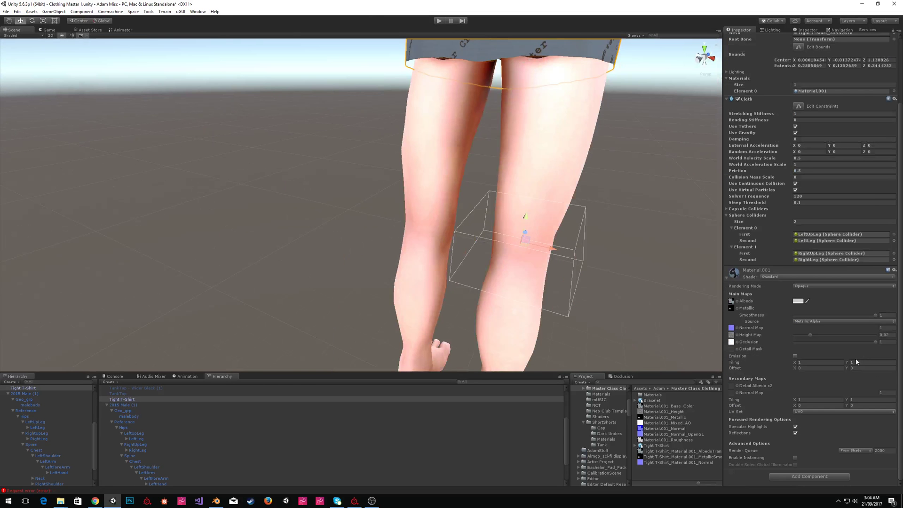
Locate the bone assigned as Element 0's first sphere collider and turn off the shirt's Cloth component.
{"action": "left_click", "coordinate": [817, 235]}
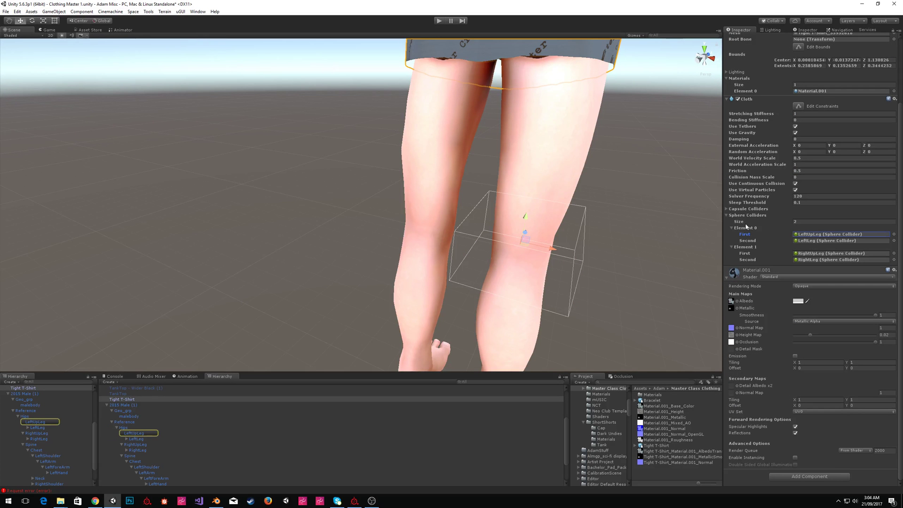
{"action": "left_click", "coordinate": [738, 98]}
{"action": "left_click", "coordinate": [737, 99]}
{"action": "scroll", "coordinate": [395, 187], "scroll_direction": "down", "scroll_amount": 4}
{"action": "mouse_move", "coordinate": [395, 188]}
{"action": "right_mouse_down"}
{"action": "mouse_move", "coordinate": [427, 187]}
{"action": "mouse_move", "coordinate": [395, 191]}
{"action": "right_mouse_up"}
Undo the Cloth component change and the removal of the Clothing Item Settings component.
{"action": "key", "text": "ctrl+z"}
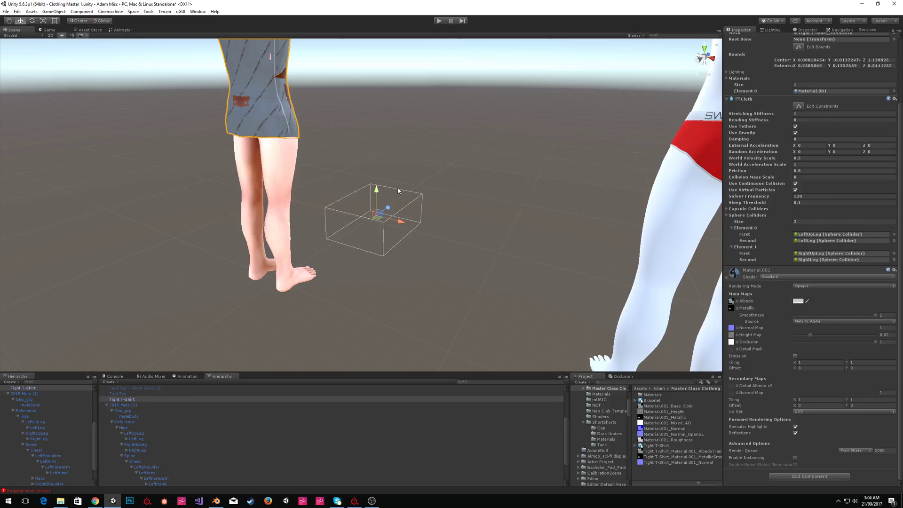
{"action": "key", "text": "ctrl+z"}
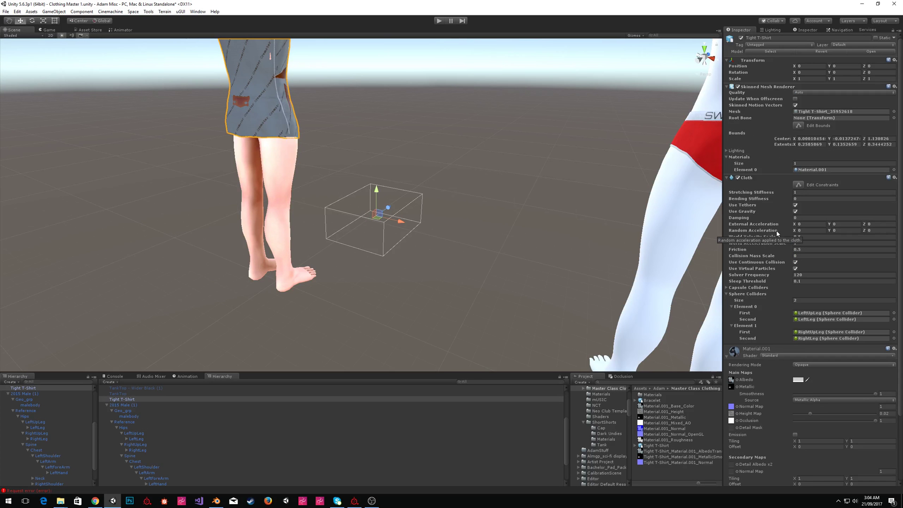
{"action": "key", "text": "ctrl+z"}
Examine the shirt's hem and the legs from behind at close range, ending with the whole character in view.
{"action": "key", "text": "w"}
{"action": "right_click_drag", "start_coordinate": [400, 155], "coordinate": [419, 114]}
{"action": "key", "text": "s"}
{"action": "key", "text": "w"}
{"action": "middle_click_drag", "start_coordinate": [235, 96], "coordinate": [404, 117]}
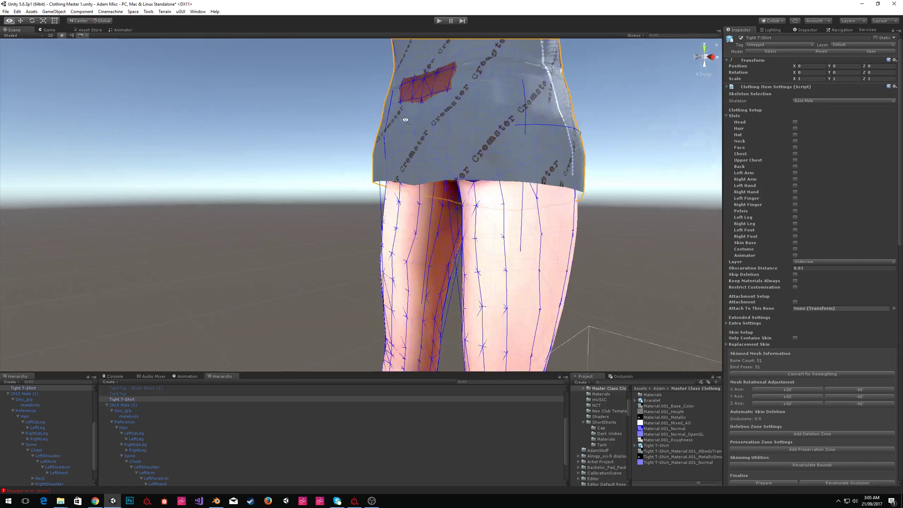
{"action": "key", "text": "s"}
{"action": "right_click_drag", "start_coordinate": [469, 310], "coordinate": [429, 246]}
{"action": "scroll", "coordinate": [52, 406], "scroll_direction": "up", "scroll_amount": 3}
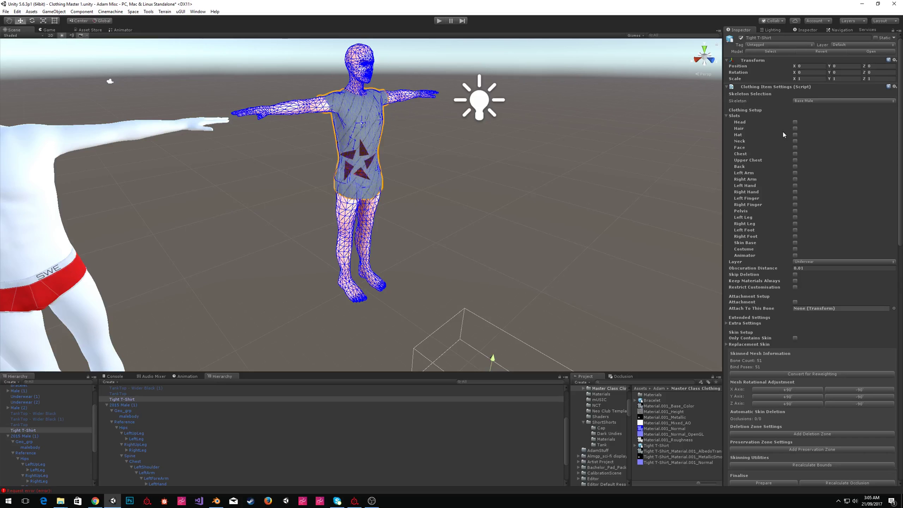
Enable the Chest, Upper Chest and Pelvis slots for the Tight T-Shirt and set its layer to Close Fitting.
{"action": "left_click", "coordinate": [795, 154]}
{"action": "left_click", "coordinate": [795, 160]}
{"action": "left_click", "coordinate": [795, 211]}
{"action": "left_click", "coordinate": [834, 261]}
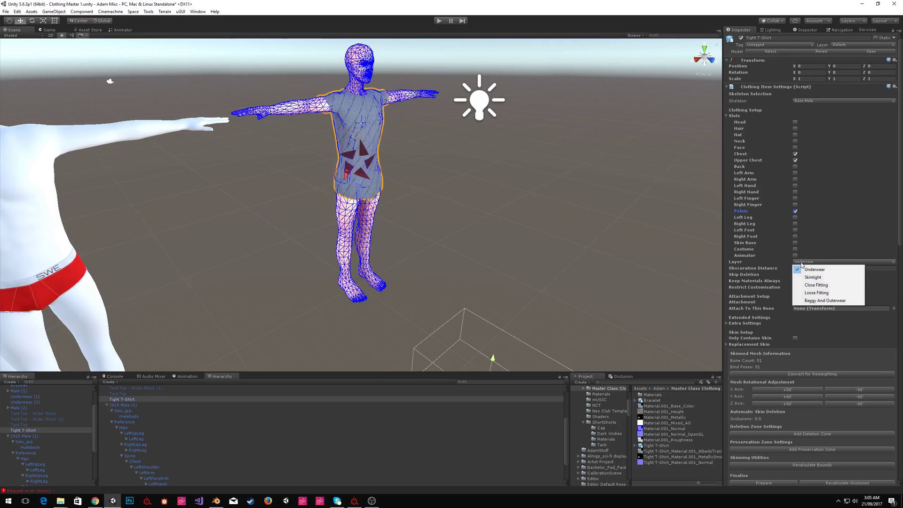
{"action": "left_click", "coordinate": [820, 287]}
Review the Tight T-Shirt's clothing, skinned mesh, Cloth and material settings and its fit on the character.
{"action": "key", "text": "w"}
{"action": "mouse_move", "coordinate": [423, 101]}
{"action": "right_mouse_down"}
{"action": "mouse_move", "coordinate": [430, 92]}
{"action": "mouse_move", "coordinate": [346, 72]}
{"action": "mouse_move", "coordinate": [371, 88]}
{"action": "mouse_move", "coordinate": [359, 52]}
{"action": "mouse_move", "coordinate": [428, 111]}
{"action": "right_mouse_up"}
{"action": "key", "text": "s"}
{"action": "key", "text": "w"}
{"action": "key", "text": "s"}
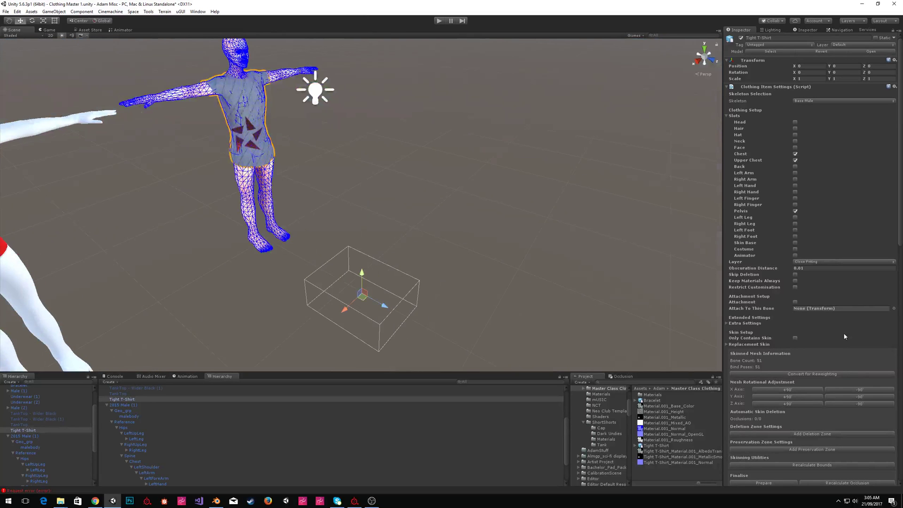
{"action": "scroll", "coordinate": [837, 327], "scroll_direction": "down", "scroll_amount": 7}
{"action": "scroll", "coordinate": [835, 323], "scroll_direction": "down", "scroll_amount": 10}
{"action": "scroll", "coordinate": [836, 320], "scroll_direction": "up", "scroll_amount": 9}
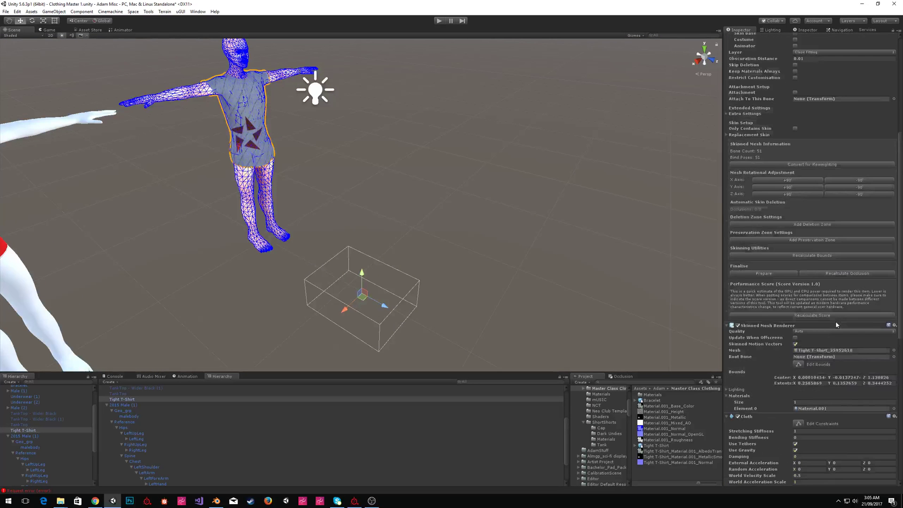
{"action": "scroll", "coordinate": [836, 322], "scroll_direction": "down", "scroll_amount": 12}
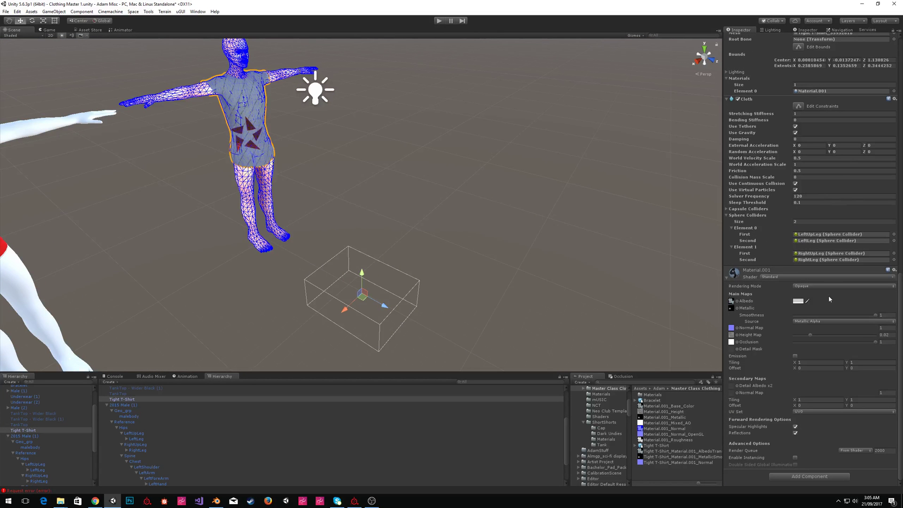
{"action": "scroll", "coordinate": [824, 306], "scroll_direction": "up", "scroll_amount": 18}
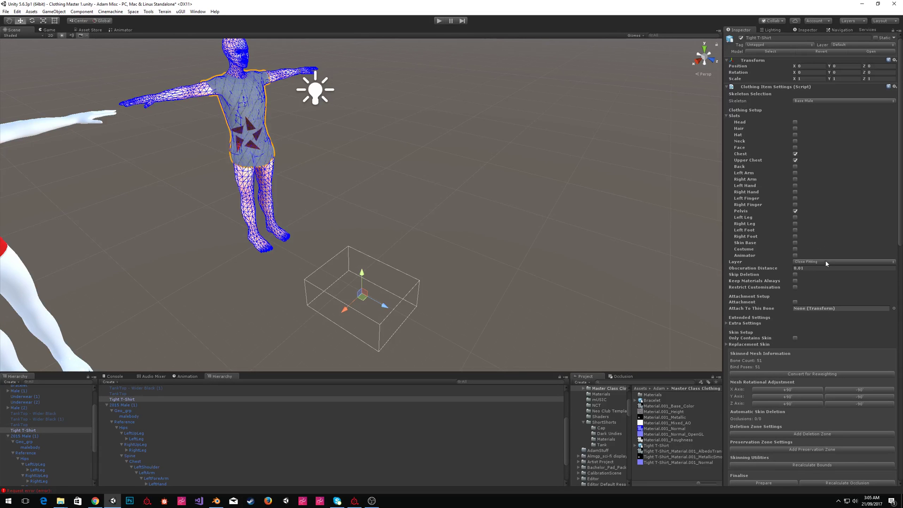
{"action": "scroll", "coordinate": [824, 268], "scroll_direction": "down", "scroll_amount": 2}
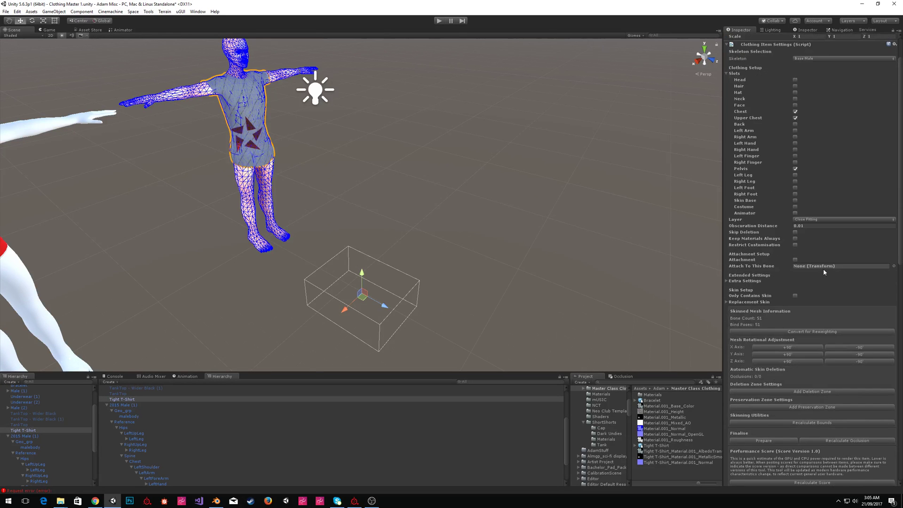
{"action": "scroll", "coordinate": [823, 272], "scroll_direction": "down", "scroll_amount": 4}
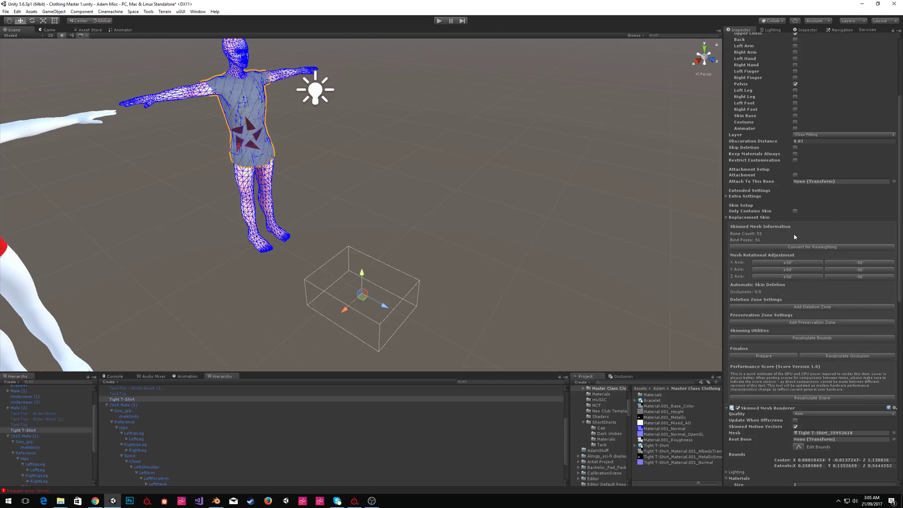
{"action": "left_click_drag", "start_coordinate": [314, 126], "coordinate": [273, 124], "text": "alt"}
{"action": "scroll", "coordinate": [843, 329], "scroll_direction": "down", "scroll_amount": 18}
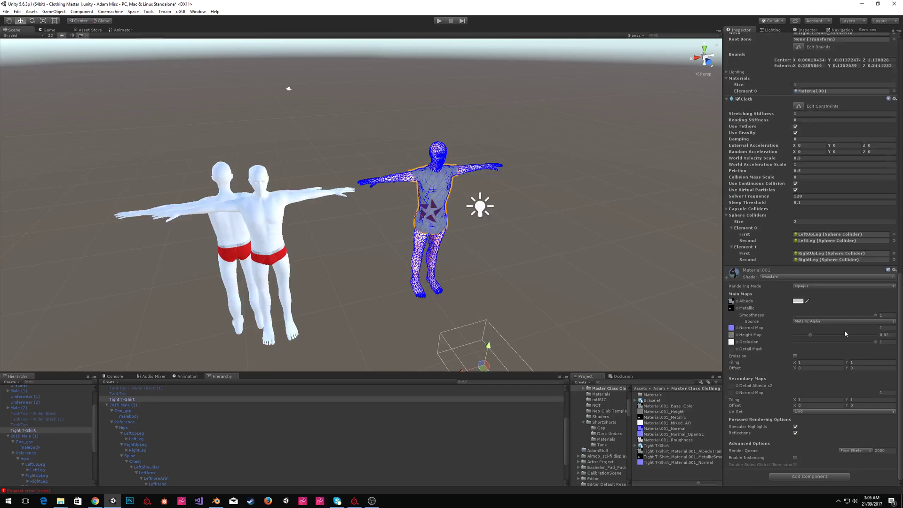
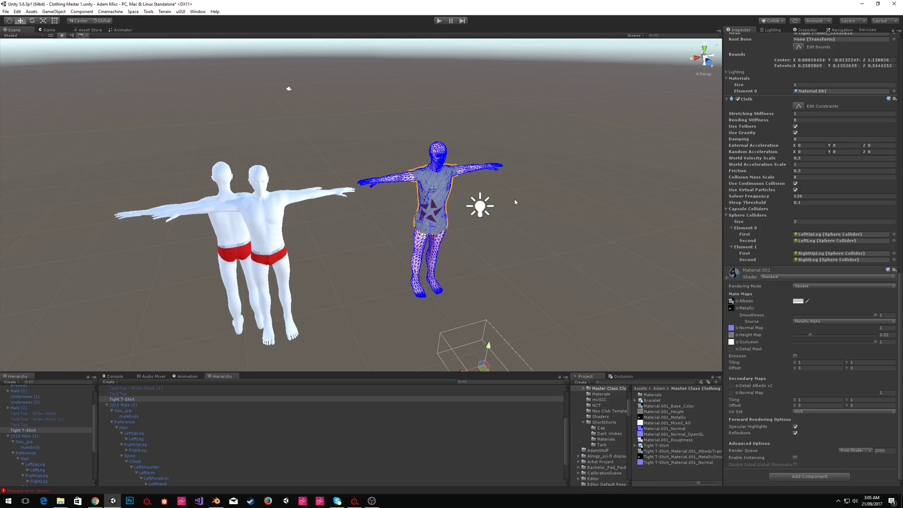
{"action": "left_click", "coordinate": [635, 194]}
{"action": "right_click_drag", "start_coordinate": [484, 152], "coordinate": [528, 143]}
Switch to Substance Painter and set the base colour of Fill layer 2 in the Fabric WOODLAND Used group to bright magenta.
{"action": "key", "text": "alt+Tab"}
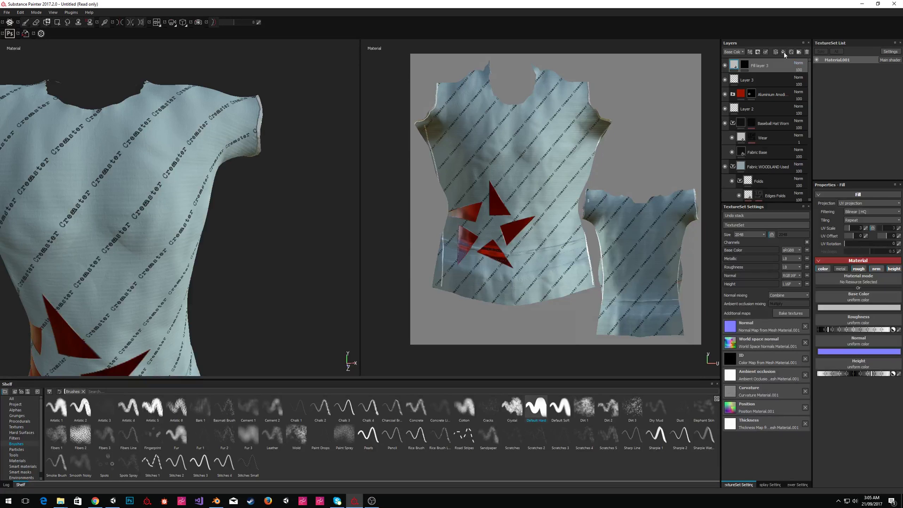
{"action": "left_click", "coordinate": [754, 172]}
{"action": "scroll", "coordinate": [774, 171], "scroll_direction": "down", "scroll_amount": 3}
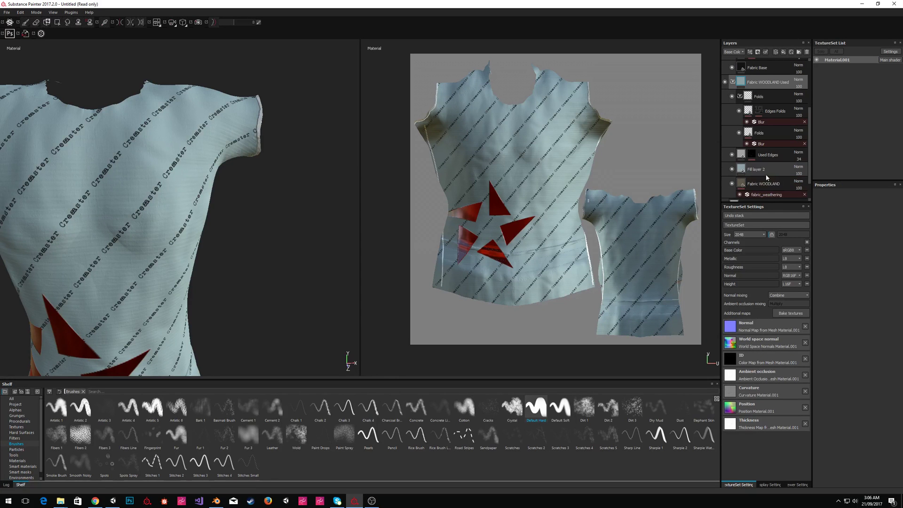
{"action": "left_click", "coordinate": [756, 173]}
{"action": "left_click", "coordinate": [847, 305]}
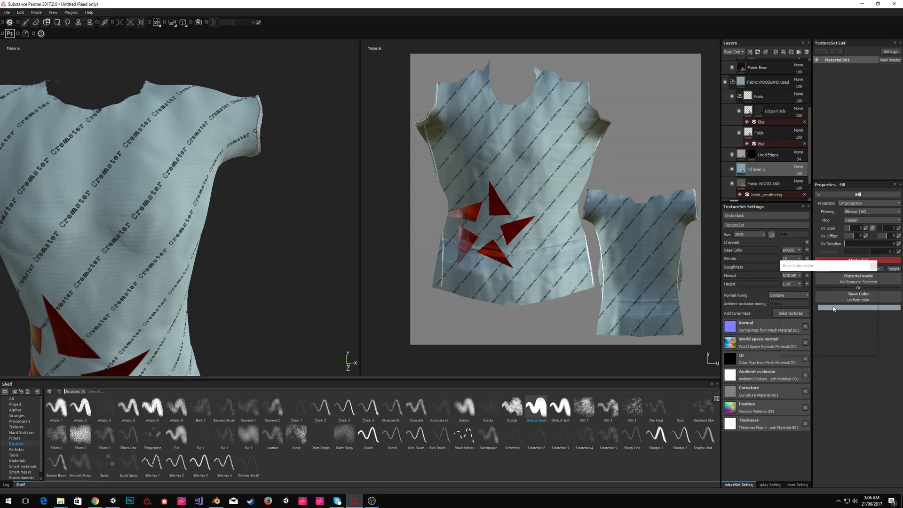
{"action": "left_click_drag", "start_coordinate": [831, 299], "coordinate": [844, 272]}
{"action": "left_click", "coordinate": [842, 296]}
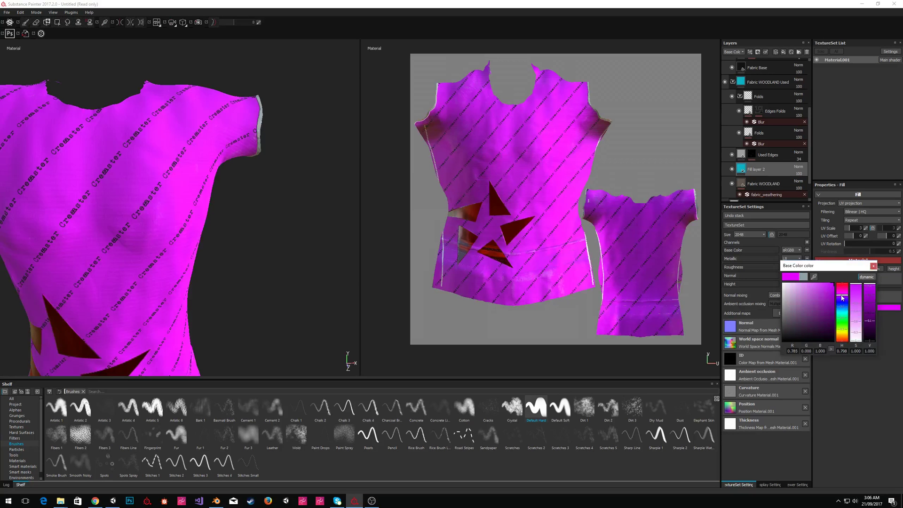
{"action": "left_click", "coordinate": [873, 265]}
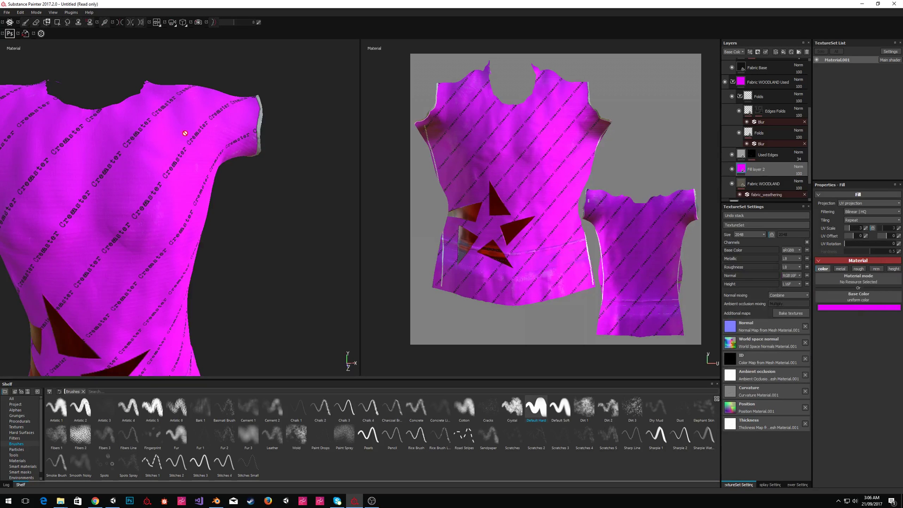
Export the shirt's textures as Unity 5 (Standard Metallic) PNG maps into a new folder named Pattern 1 inside Master Class Clothing.
{"action": "left_click", "coordinate": [7, 12]}
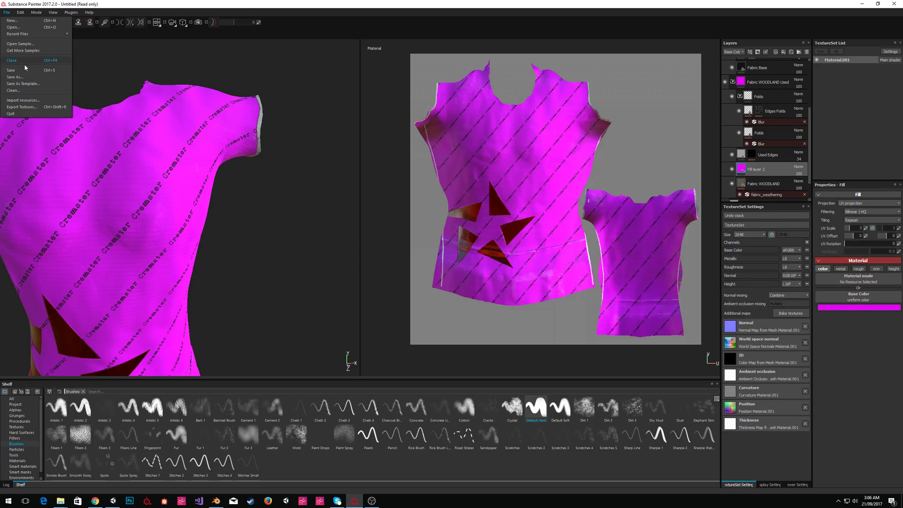
{"action": "left_click", "coordinate": [21, 106]}
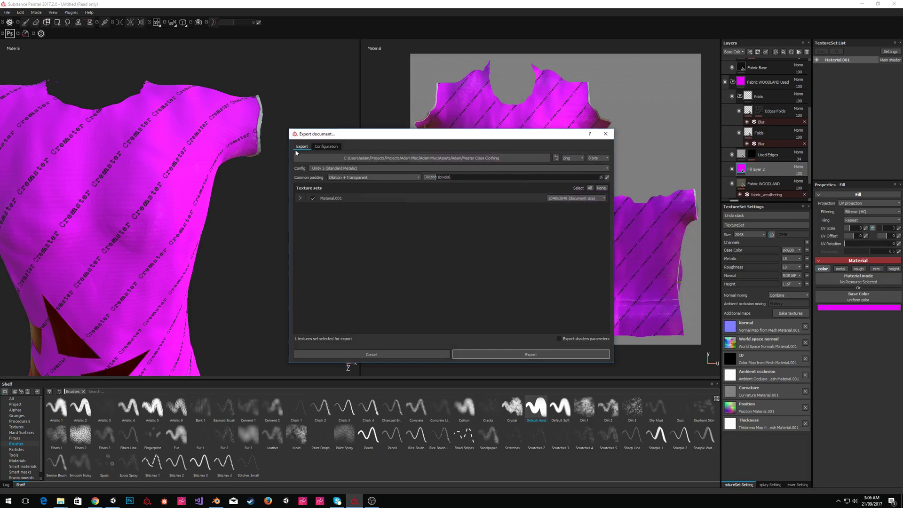
{"action": "left_click", "coordinate": [491, 157]}
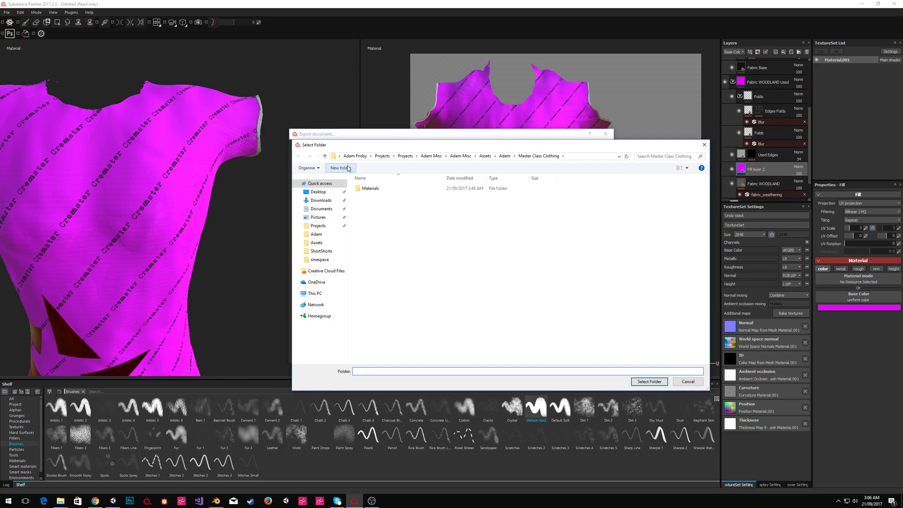
{"action": "left_click", "coordinate": [340, 167]}
{"action": "type", "text": "Pattern 1"}
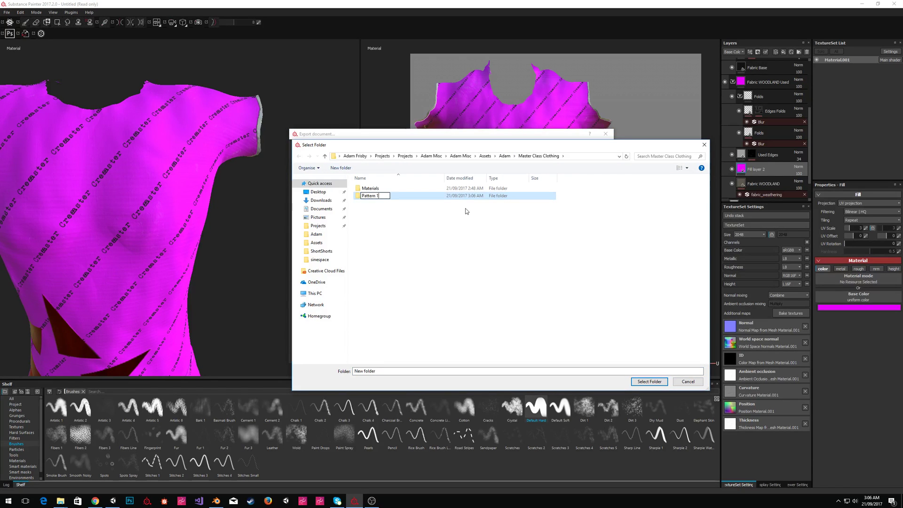
{"action": "key", "text": "Return"}
{"action": "double_click", "coordinate": [479, 198]}
{"action": "left_click", "coordinate": [649, 382]}
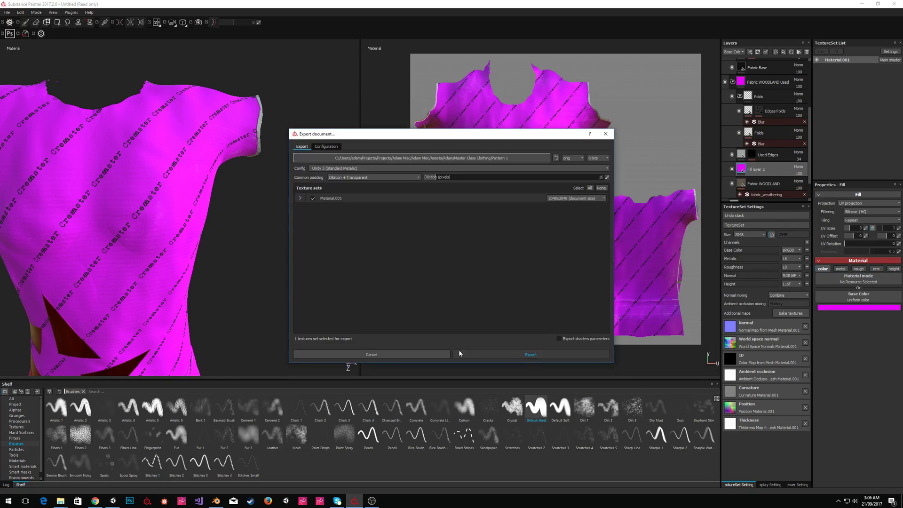
{"action": "left_click", "coordinate": [472, 353]}
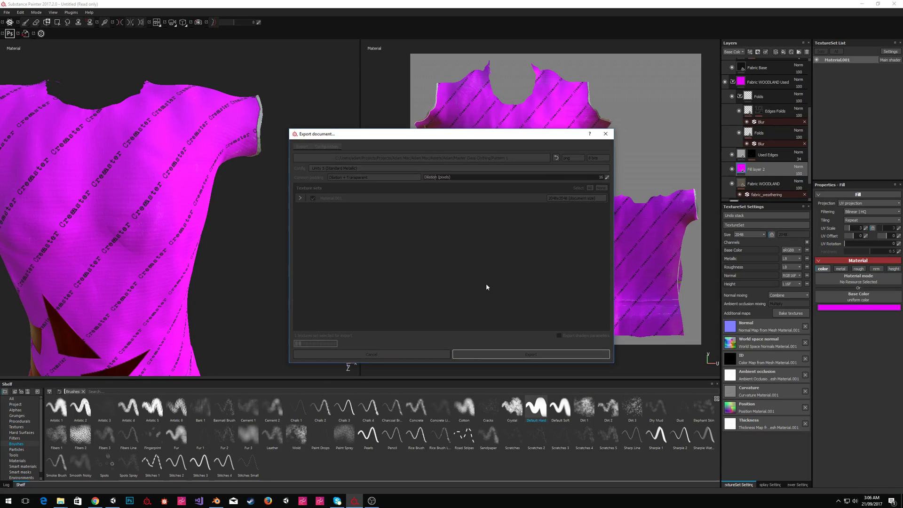
{"action": "left_click", "coordinate": [487, 258]}
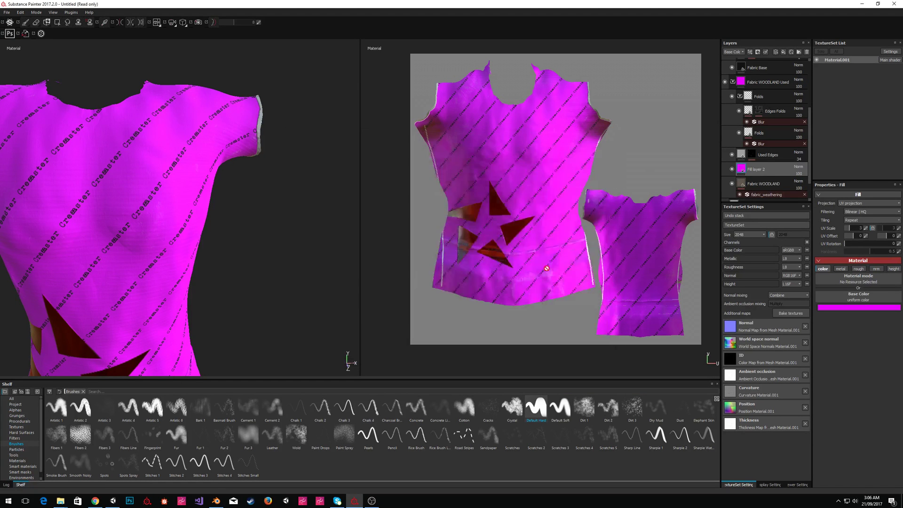
Switch to Unity and add a Virtual Good component to the Tight T-Shirt, then look through its fields.
{"action": "key", "text": "alt+Tab"}
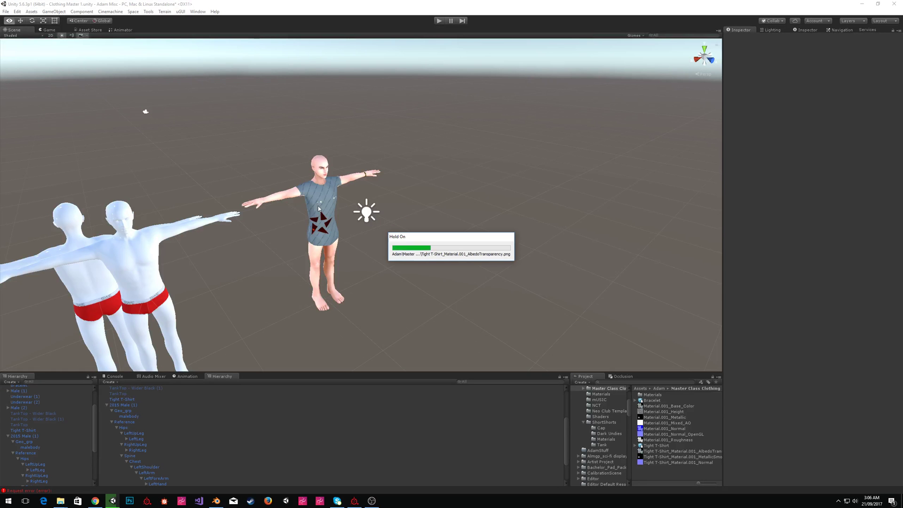
{"action": "left_click", "coordinate": [319, 206]}
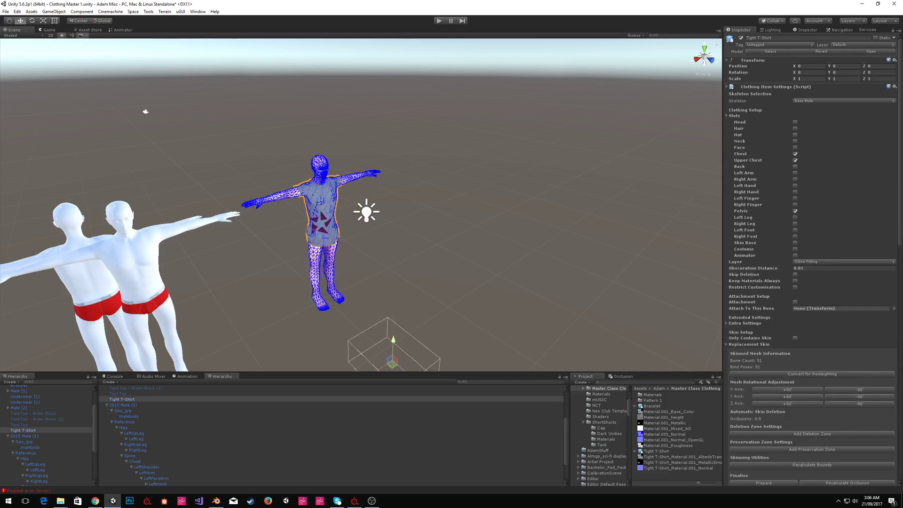
{"action": "scroll", "coordinate": [870, 388], "scroll_direction": "down", "scroll_amount": 15}
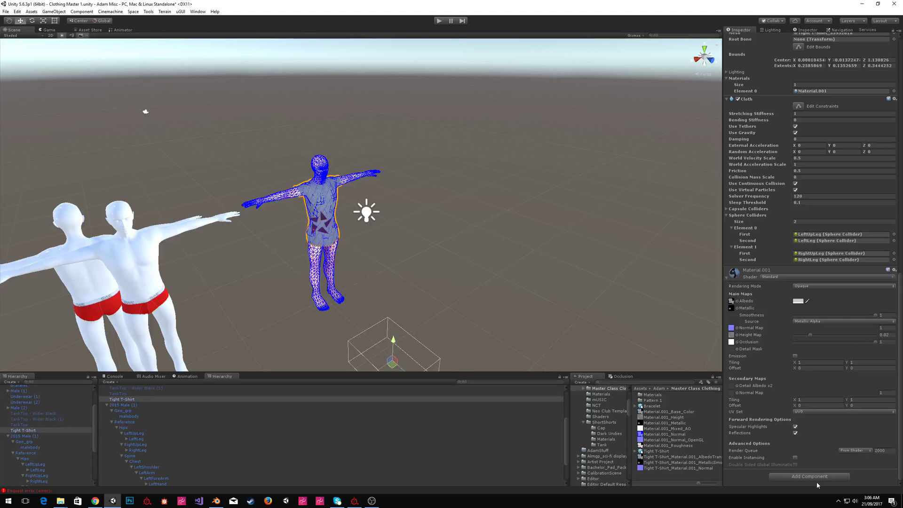
{"action": "left_click", "coordinate": [813, 475]}
{"action": "type", "text": "virtu g"}
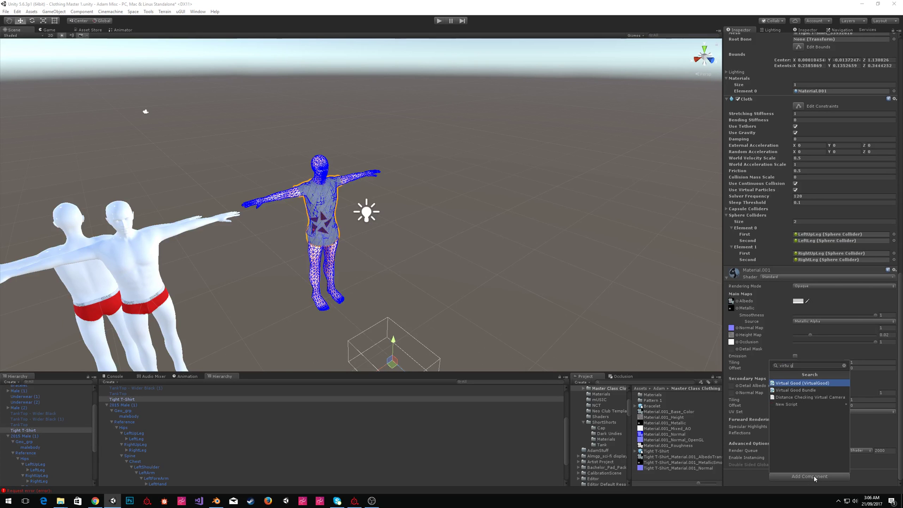
{"action": "key", "text": "Return"}
{"action": "scroll", "coordinate": [793, 211], "scroll_direction": "down", "scroll_amount": 3}
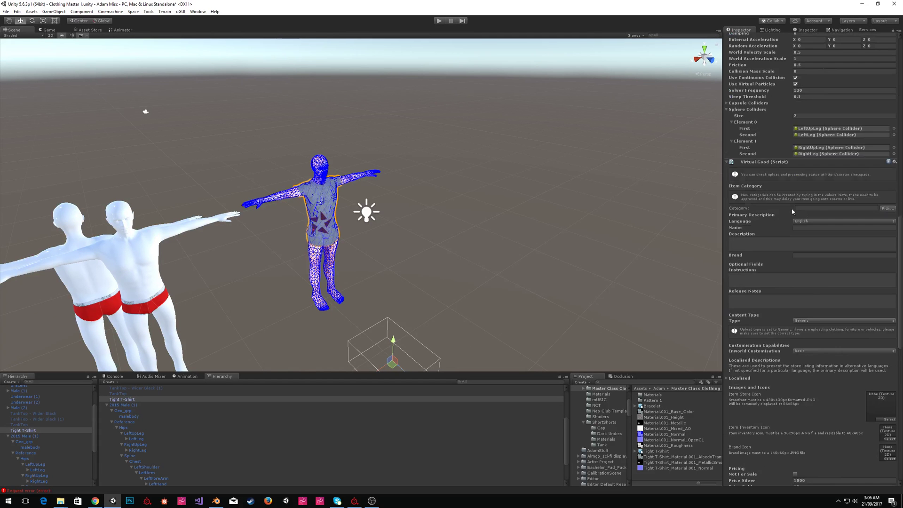
{"action": "scroll", "coordinate": [809, 378], "scroll_direction": "down", "scroll_amount": 7}
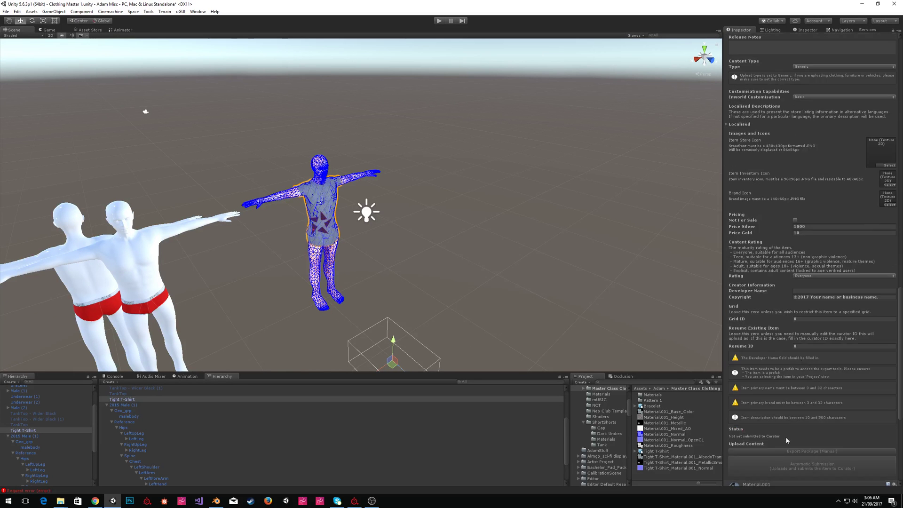
{"action": "scroll", "coordinate": [752, 435], "scroll_direction": "down", "scroll_amount": 1}
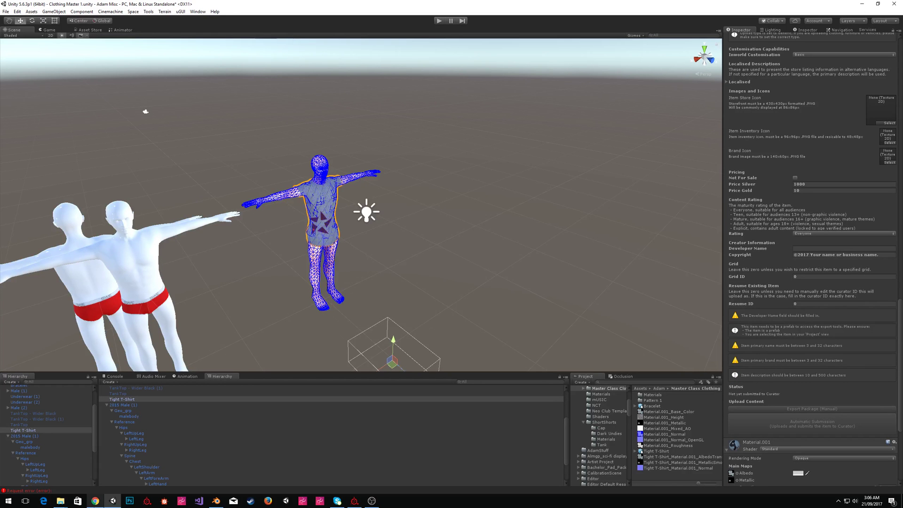
Switch to the Sinespace Curator items list in Chrome and copy the item ID of the Blue & Black Tank.
{"action": "mouse_move", "coordinate": [95, 501]}
{"action": "left_click", "coordinate": [95, 466]}
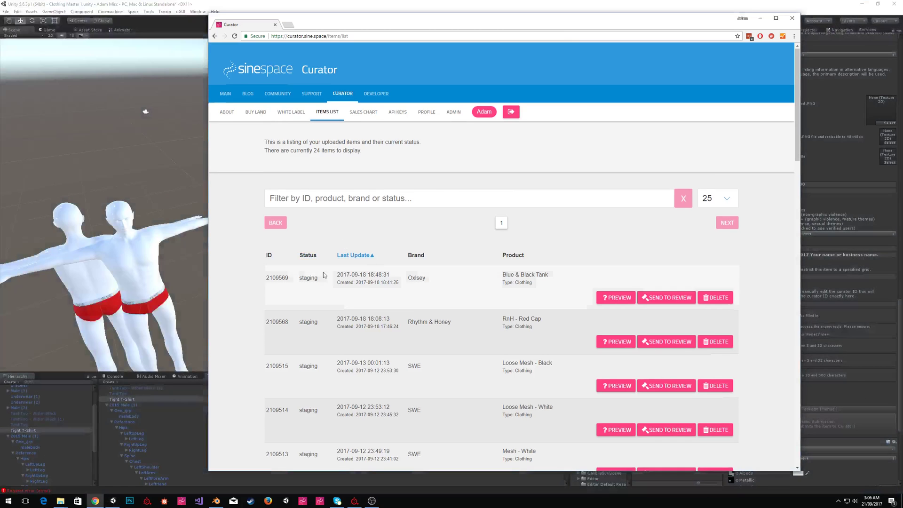
{"action": "scroll", "coordinate": [338, 197], "scroll_direction": "down", "scroll_amount": 2}
{"action": "double_click", "coordinate": [274, 208]}
{"action": "right_click", "coordinate": [273, 207]}
{"action": "left_click", "coordinate": [284, 213]}
{"action": "left_click", "coordinate": [269, 213]}
{"action": "left_click", "coordinate": [139, 3]}
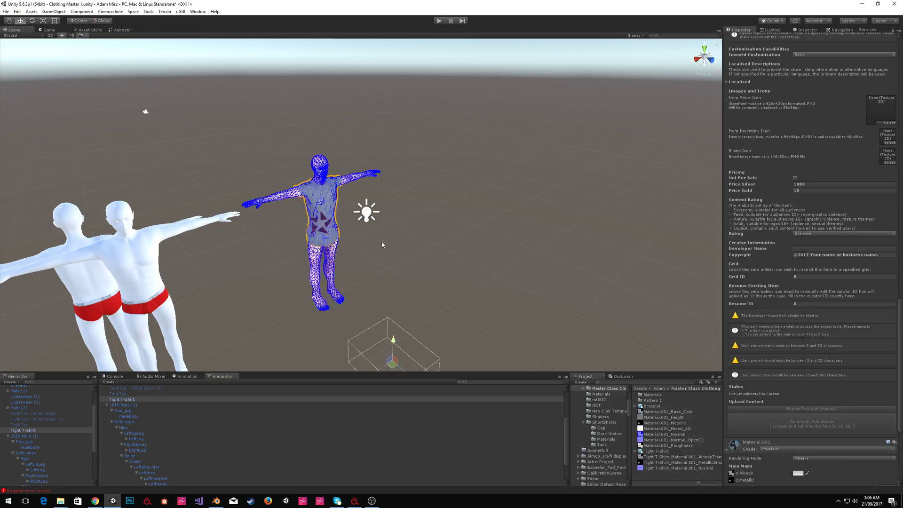
Create an empty GameObject in the Unity scene and add a Virtual Good component to it.
{"action": "left_click", "coordinate": [54, 11]}
{"action": "left_click", "coordinate": [59, 20]}
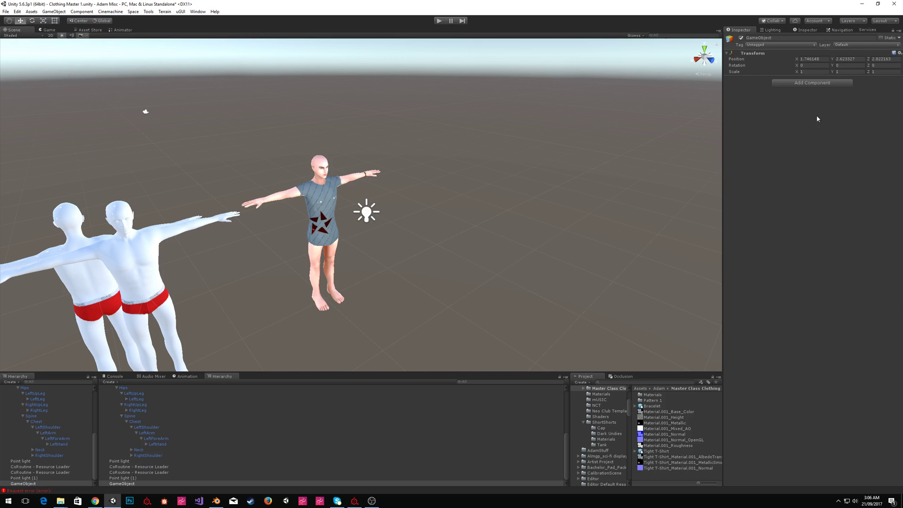
{"action": "left_click", "coordinate": [818, 83]}
{"action": "left_click", "coordinate": [810, 111]}
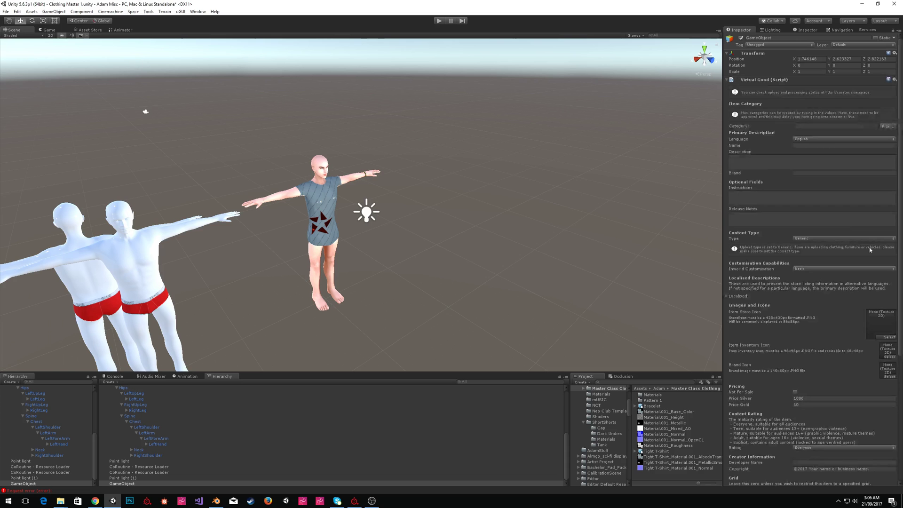
Add a Clothing Extra Pattern component to the new empty GameObject.
{"action": "scroll", "coordinate": [768, 286], "scroll_direction": "down", "scroll_amount": 5}
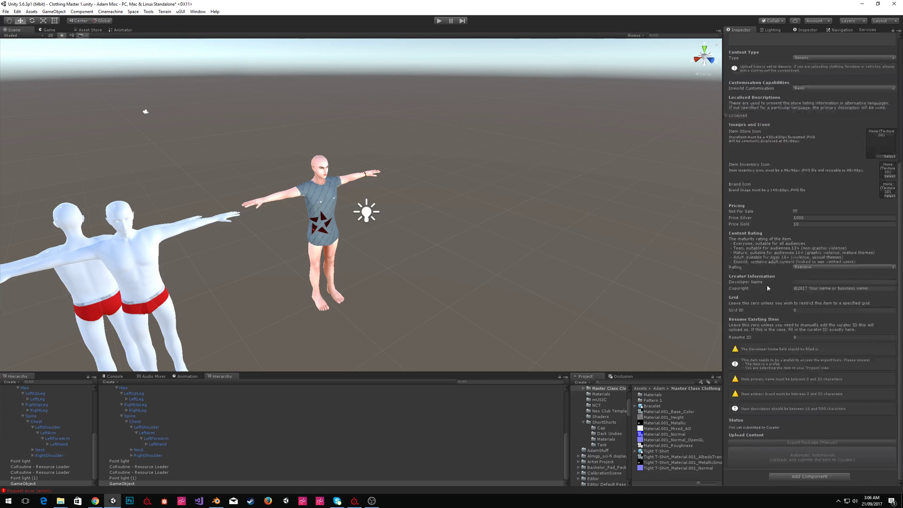
{"action": "left_click", "coordinate": [818, 476]}
{"action": "type", "text": "clothing pa"}
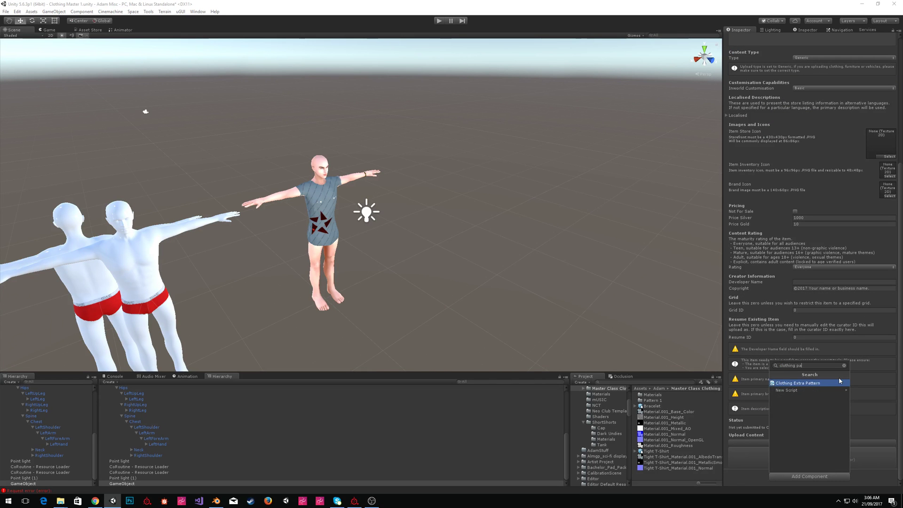
{"action": "left_click", "coordinate": [839, 382]}
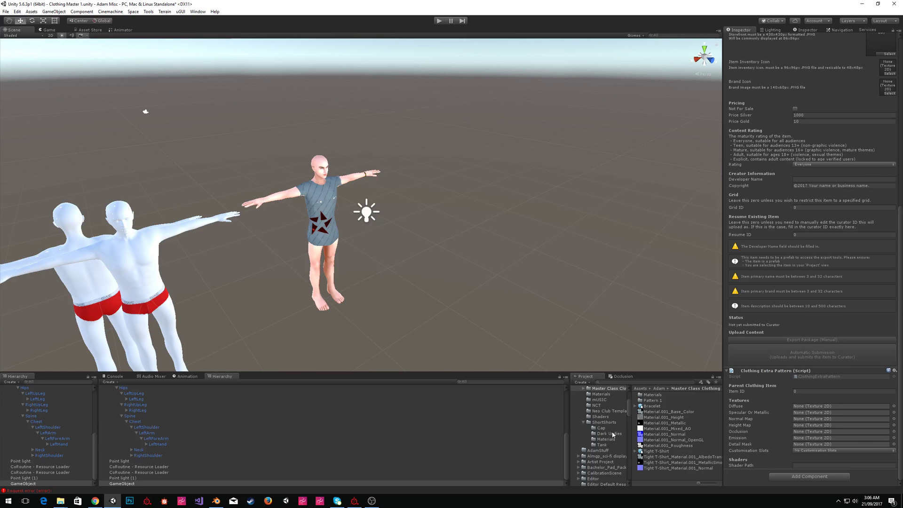
Assign the Pattern 1 folder's AlbedoTransparency, MetallicSmoothness and Normal textures to the extra pattern's Diffuse, Specular Or Metallic and Normal Map slots.
{"action": "scroll", "coordinate": [601, 414], "scroll_direction": "up", "scroll_amount": 2}
{"action": "double_click", "coordinate": [600, 409]}
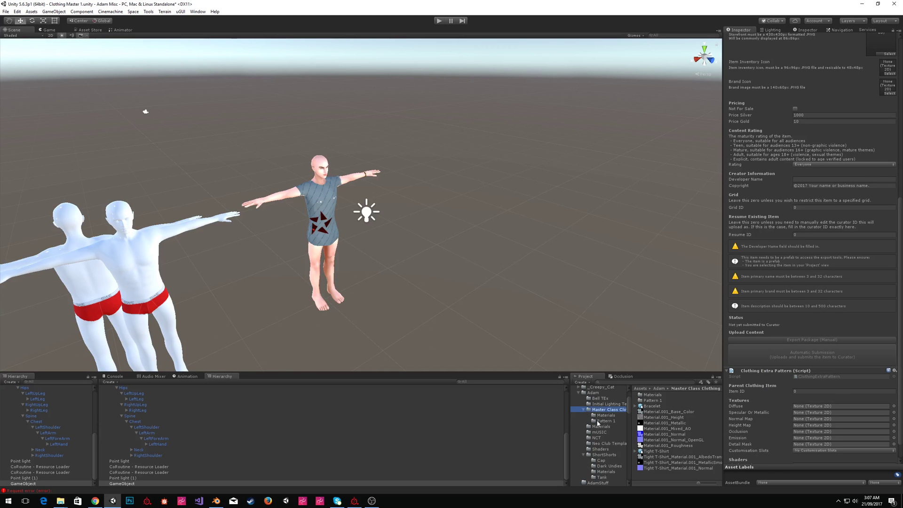
{"action": "left_click", "coordinate": [611, 421]}
{"action": "left_click_drag", "start_coordinate": [679, 394], "coordinate": [806, 408]}
{"action": "left_click_drag", "start_coordinate": [706, 403], "coordinate": [810, 414]}
{"action": "left_click_drag", "start_coordinate": [666, 409], "coordinate": [799, 421]}
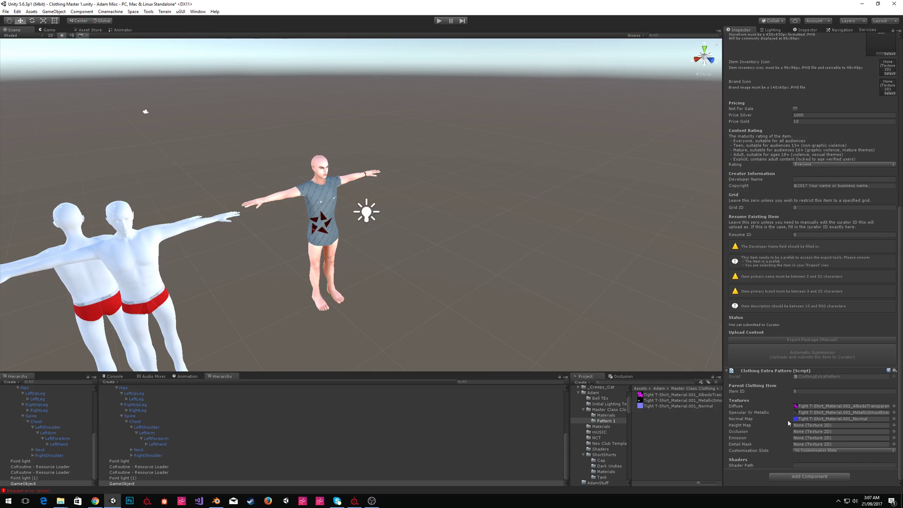
{"action": "left_click", "coordinate": [801, 451]}
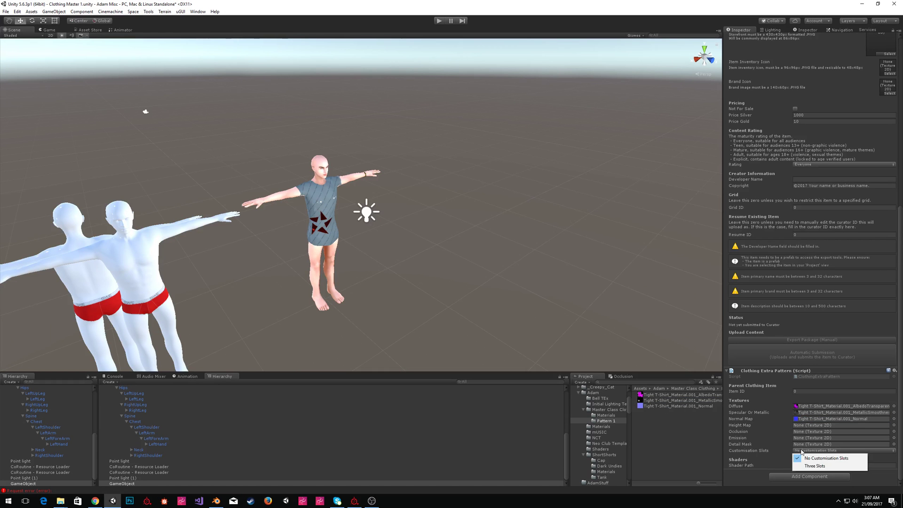
{"action": "left_click", "coordinate": [787, 453]}
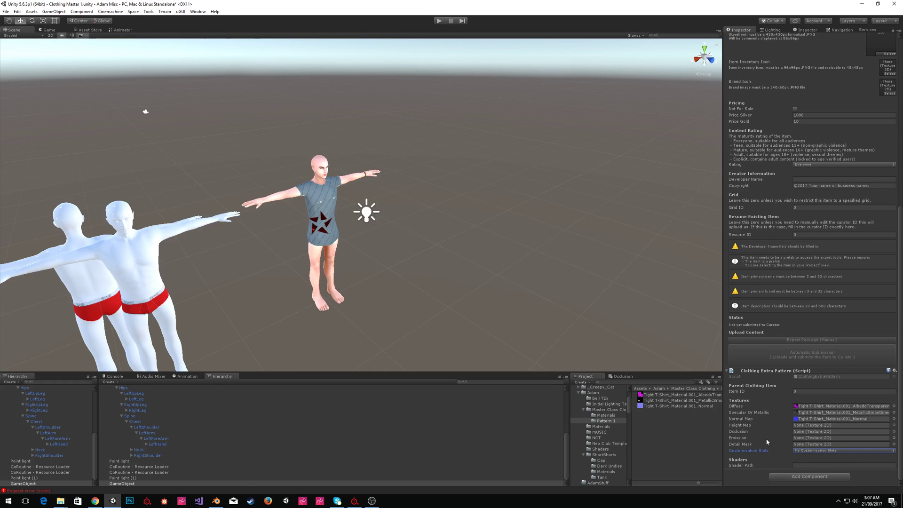
Set the extra pattern's parent Item ID to 2109569 and the Virtual Good content type to Clothing.
{"action": "left_click", "coordinate": [812, 391]}
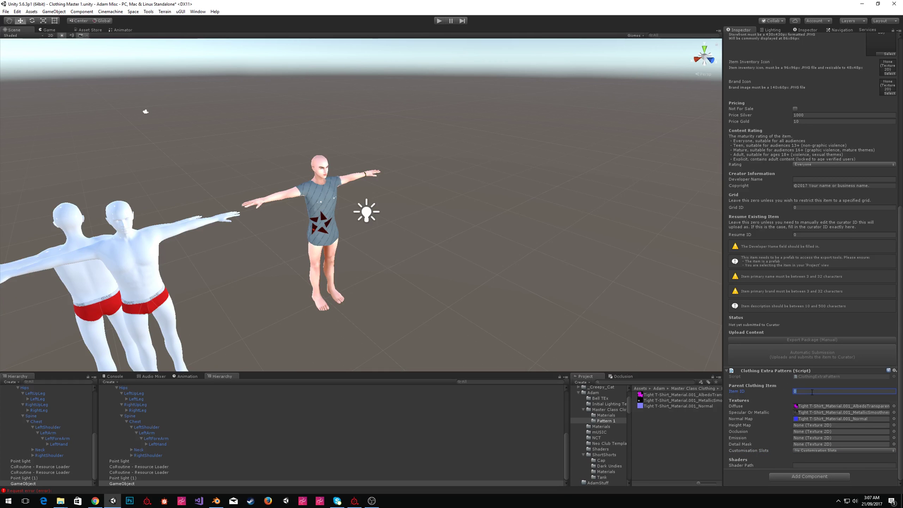
{"action": "key", "text": "BackSpace"}
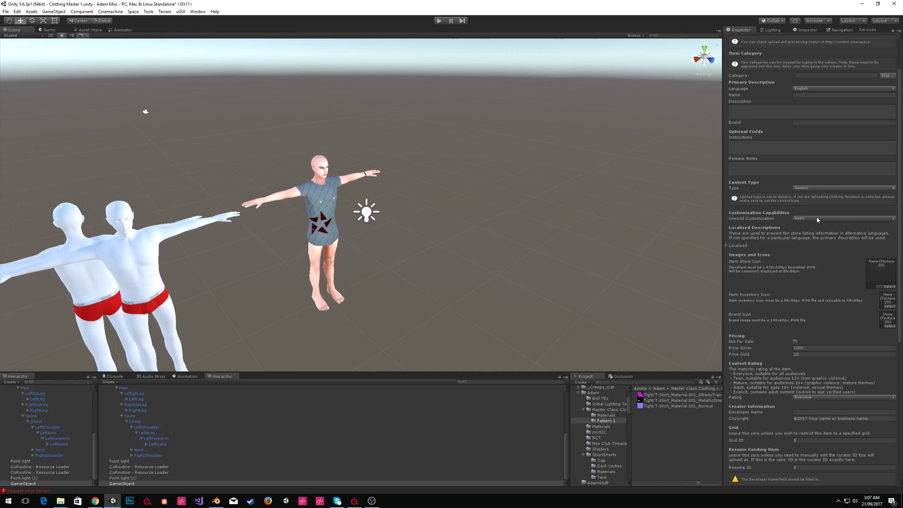
{"action": "left_click", "coordinate": [818, 218]}
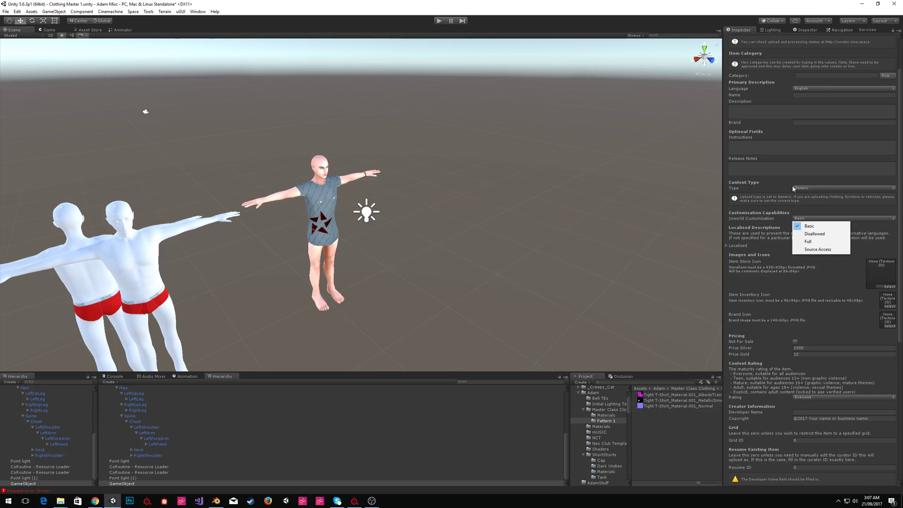
{"action": "left_click", "coordinate": [822, 188]}
{"action": "left_click", "coordinate": [823, 203]}
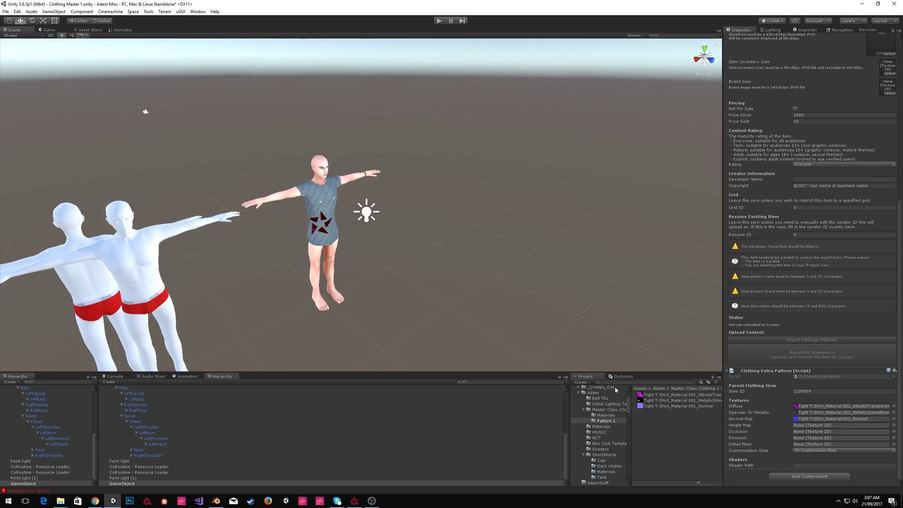
{"action": "key", "text": "alt"}
{"action": "key", "text": "w"}
{"action": "mouse_move", "coordinate": [432, 131]}
{"action": "right_mouse_down"}
{"action": "mouse_move", "coordinate": [418, 129]}
{"action": "mouse_move", "coordinate": [450, 125]}
{"action": "mouse_move", "coordinate": [469, 166]}
{"action": "mouse_move", "coordinate": [430, 125]}
{"action": "right_mouse_up"}
{"action": "key", "text": "s"}
{"action": "key", "text": "w"}
{"action": "key", "text": "s"}
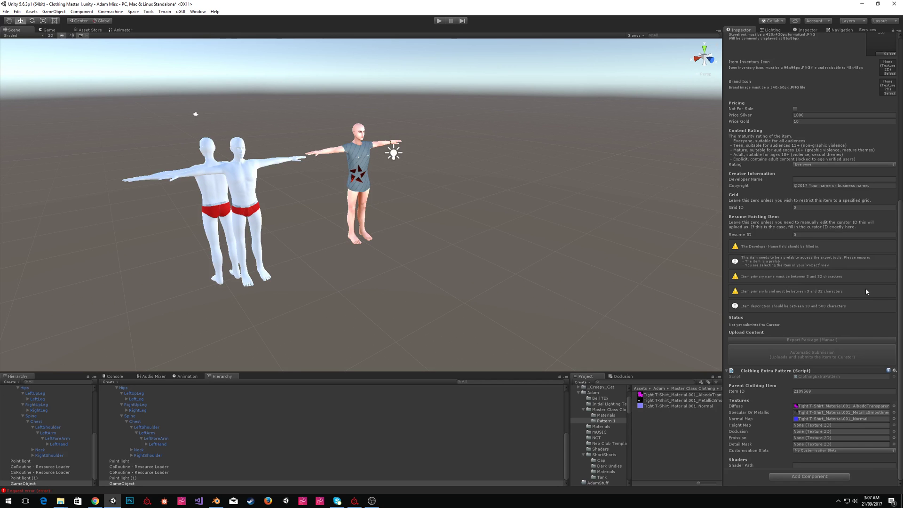
{"action": "scroll", "coordinate": [852, 299], "scroll_direction": "up", "scroll_amount": 10}
{"action": "scroll", "coordinate": [851, 299], "scroll_direction": "up", "scroll_amount": 1}
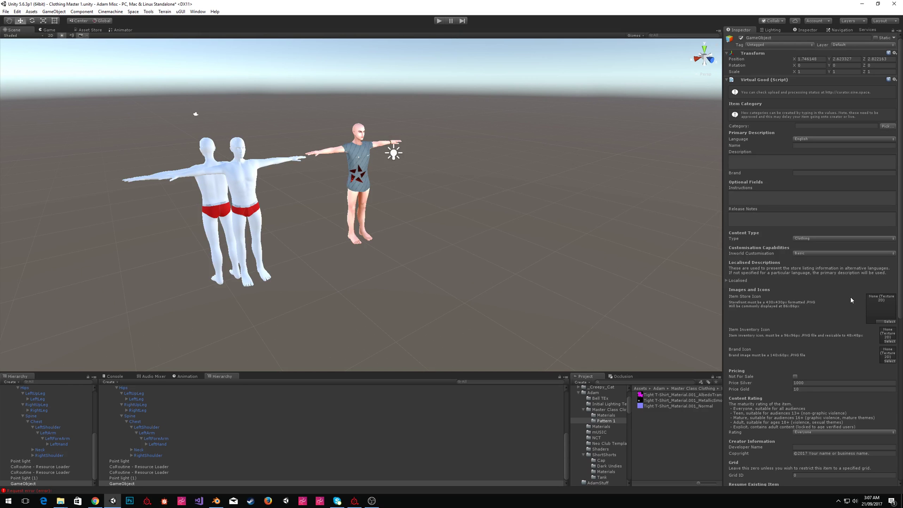
{"action": "right_click_drag", "start_coordinate": [652, 236], "coordinate": [587, 135]}
{"action": "key", "text": "w"}
{"action": "key", "text": "a"}
{"action": "key", "text": "w"}
{"action": "key", "text": "s"}
{"action": "scroll", "coordinate": [815, 353], "scroll_direction": "down", "scroll_amount": 9}
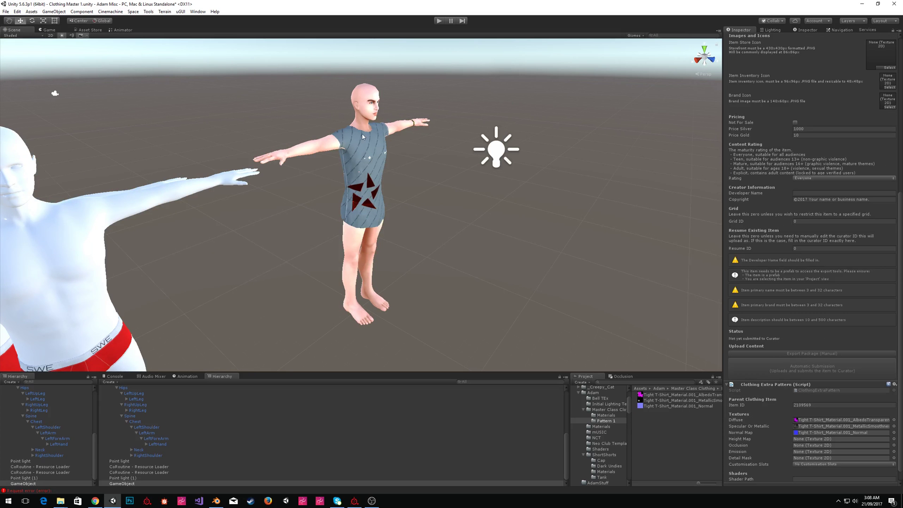
{"action": "key", "text": "a"}
{"action": "right_click_drag", "start_coordinate": [310, 157], "coordinate": [394, 186]}
{"action": "key", "text": "d"}
{"action": "key", "text": "s"}
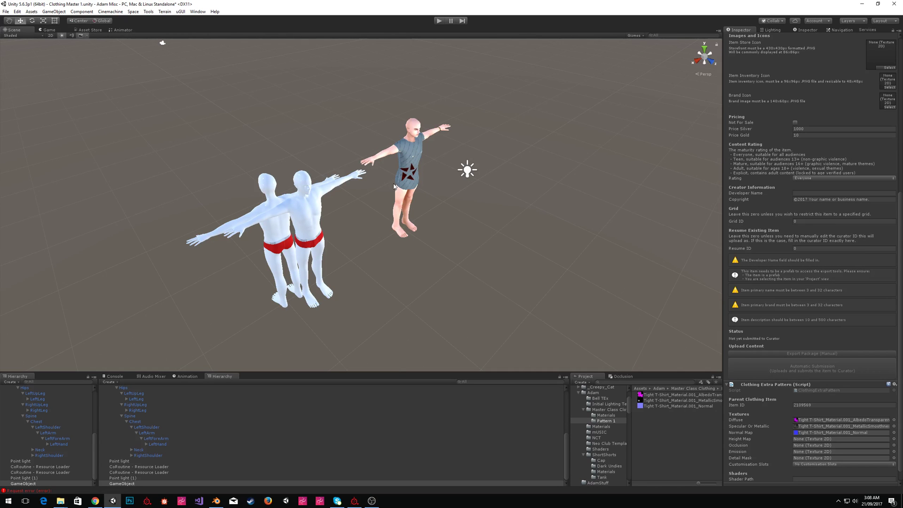
{"action": "left_click", "coordinate": [371, 501]}
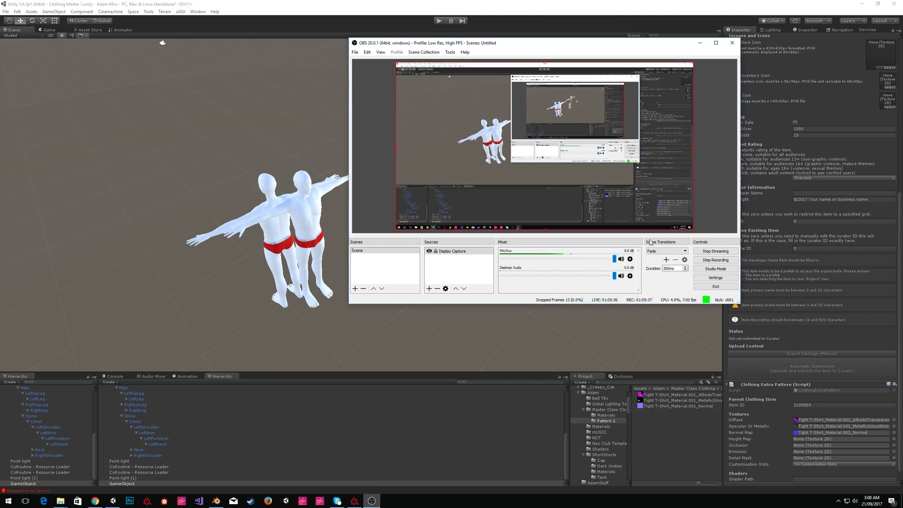